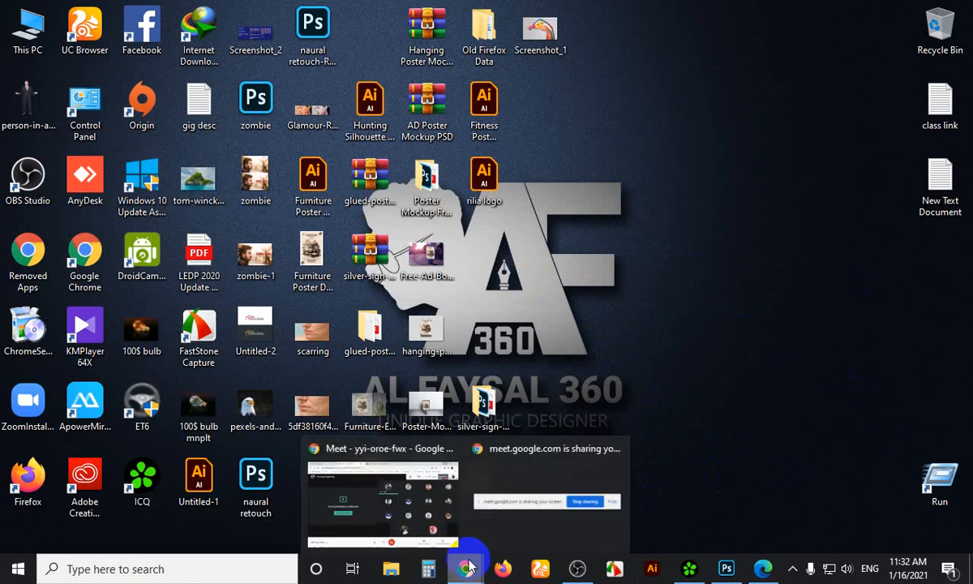
Cycle through the Google Meet, course module PDF and OBS windows, ending at the desktop
click(428, 510)
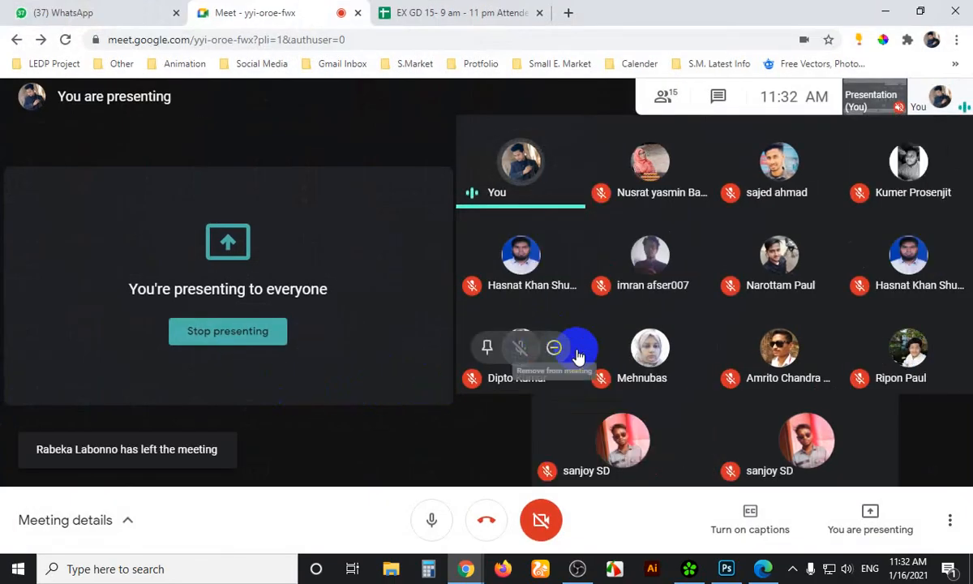
click(887, 13)
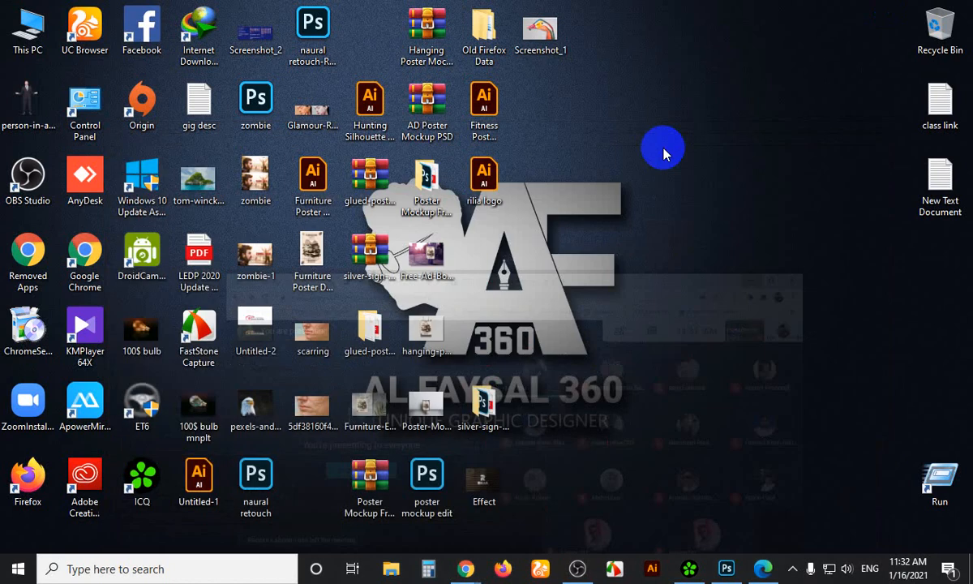
click(760, 572)
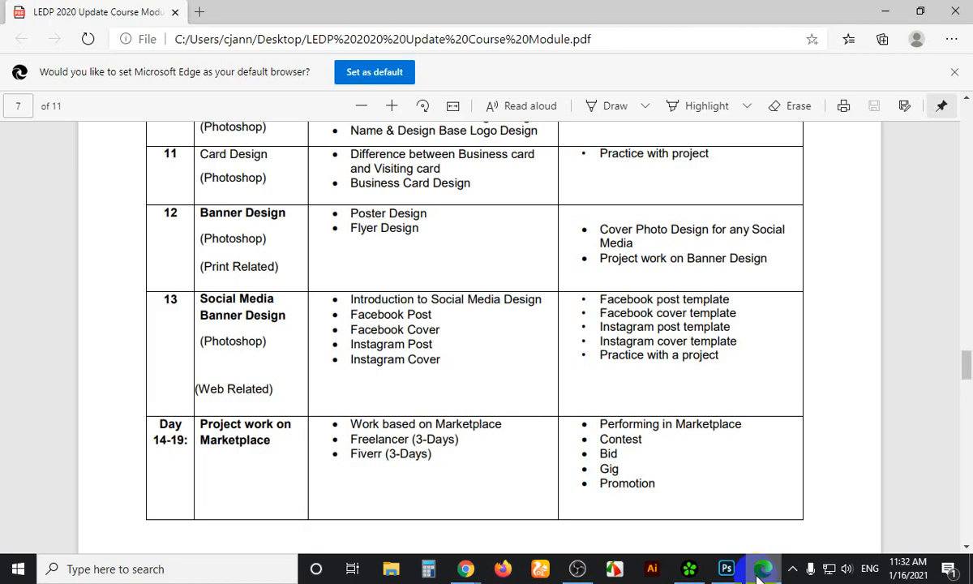
click(761, 571)
click(760, 571)
click(761, 571)
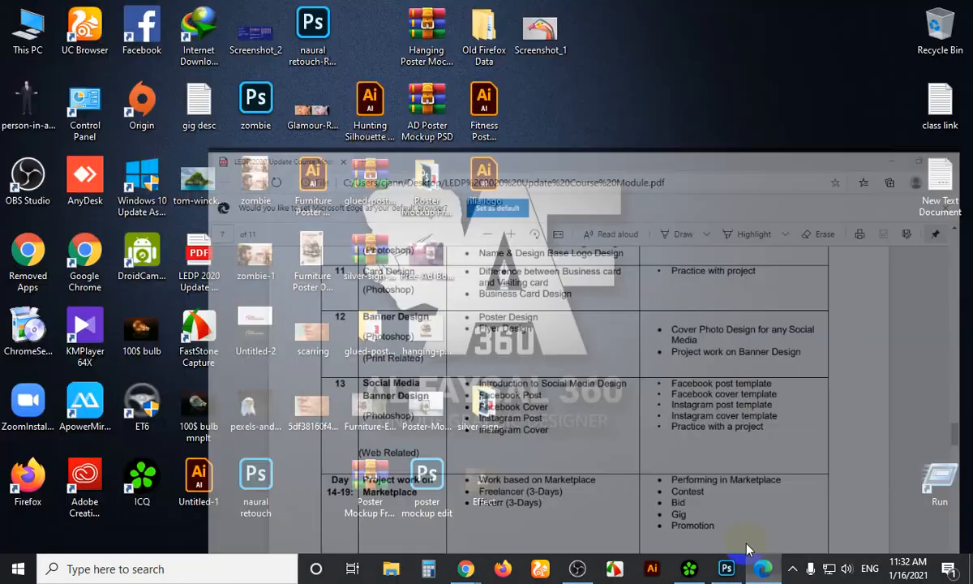
click(574, 568)
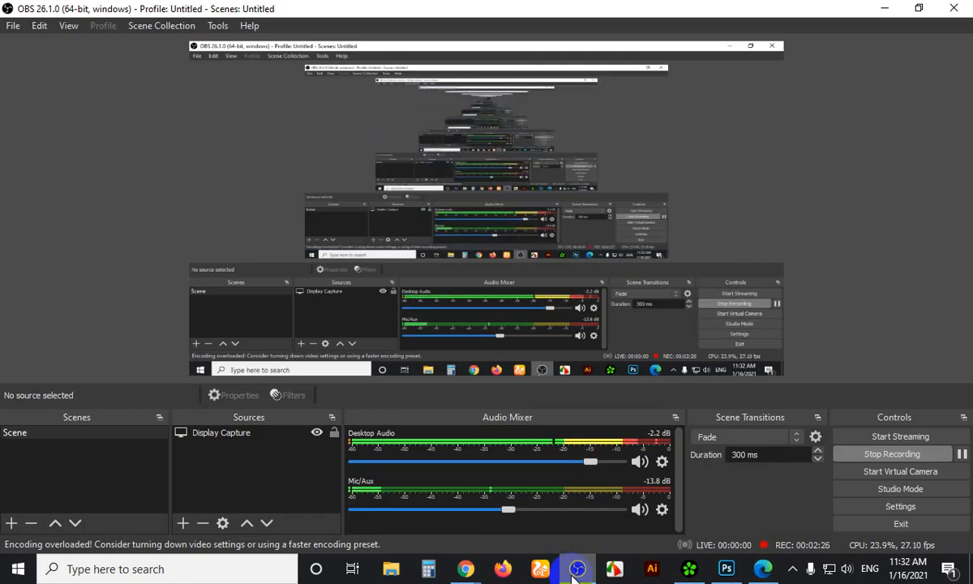
click(579, 570)
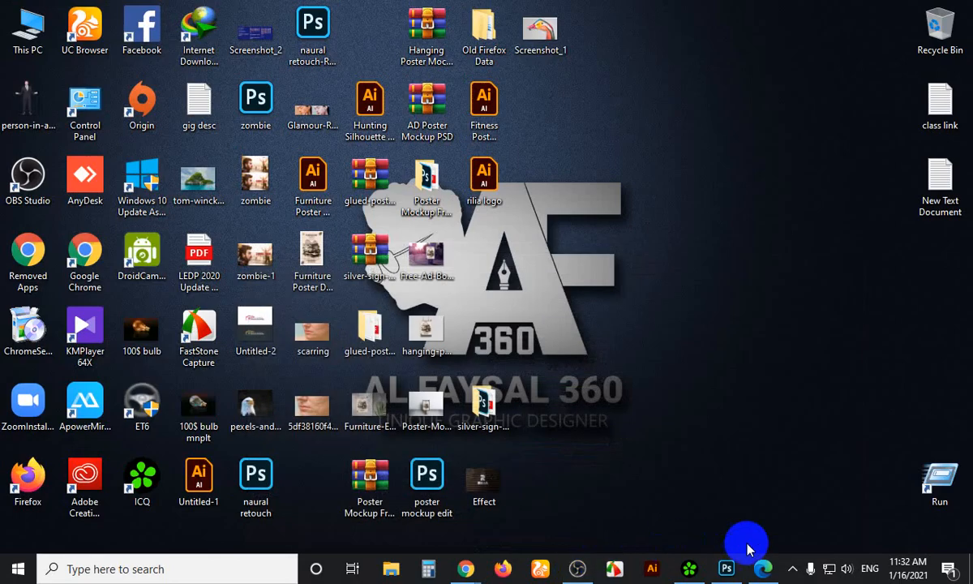
mouse_move(762, 569)
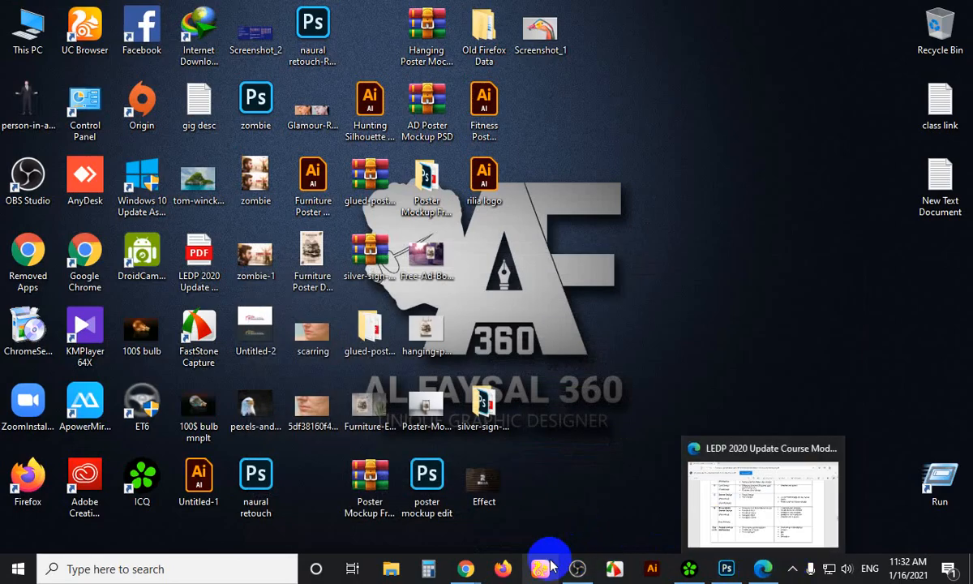
click(452, 570)
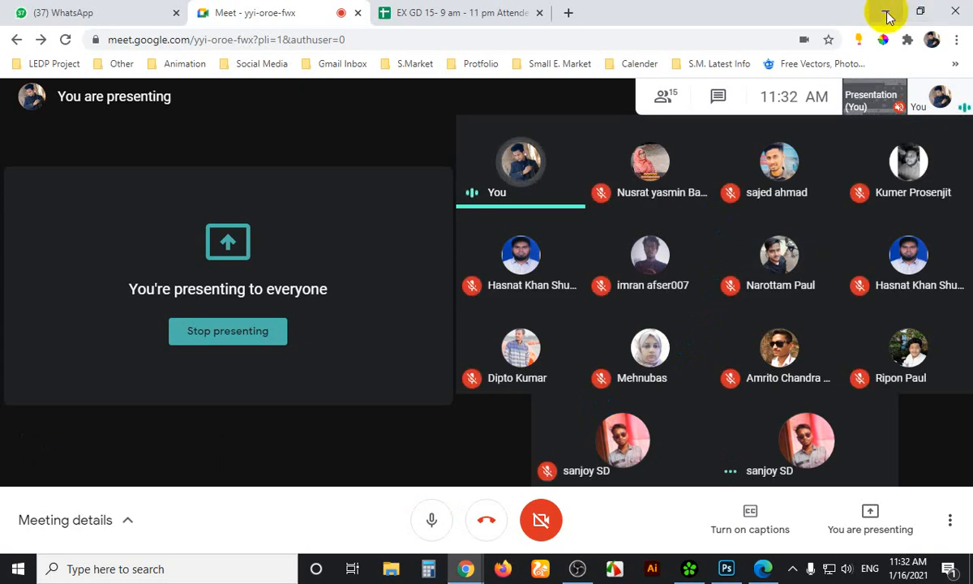
click(887, 16)
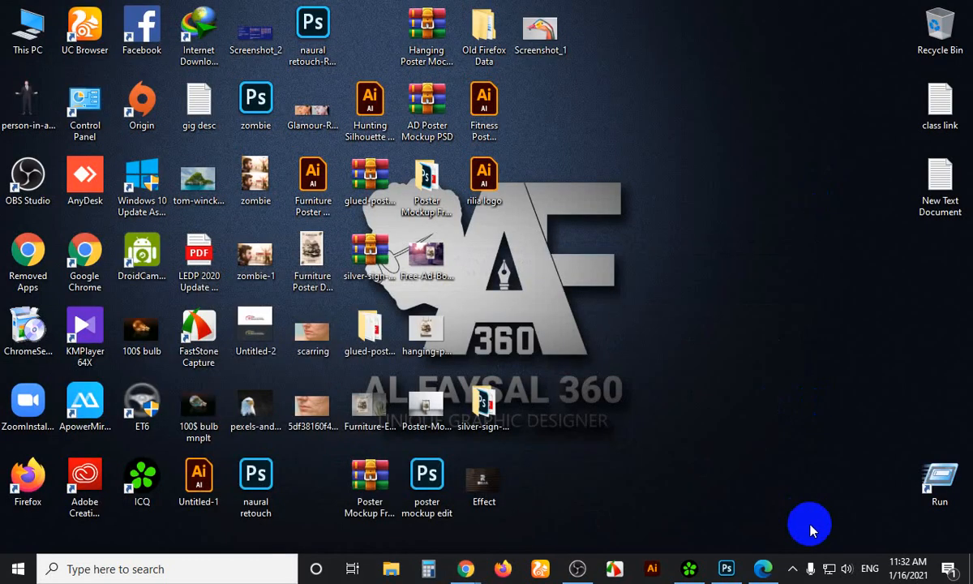
Open the course module PDF in Edge, scroll through it, then minimize it
click(760, 569)
scroll(402, 373, down, 1)
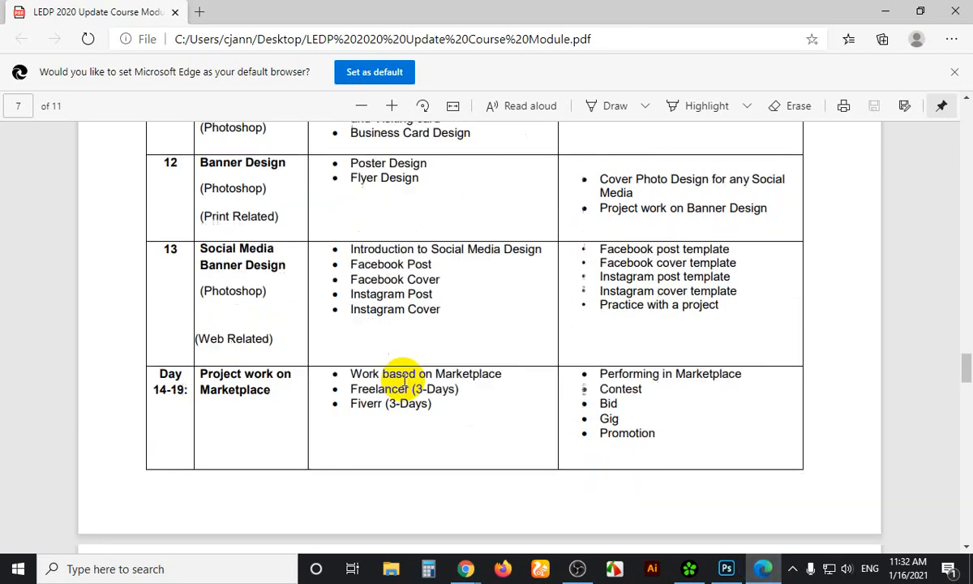
scroll(402, 377, up, 10)
scroll(404, 381, up, 2)
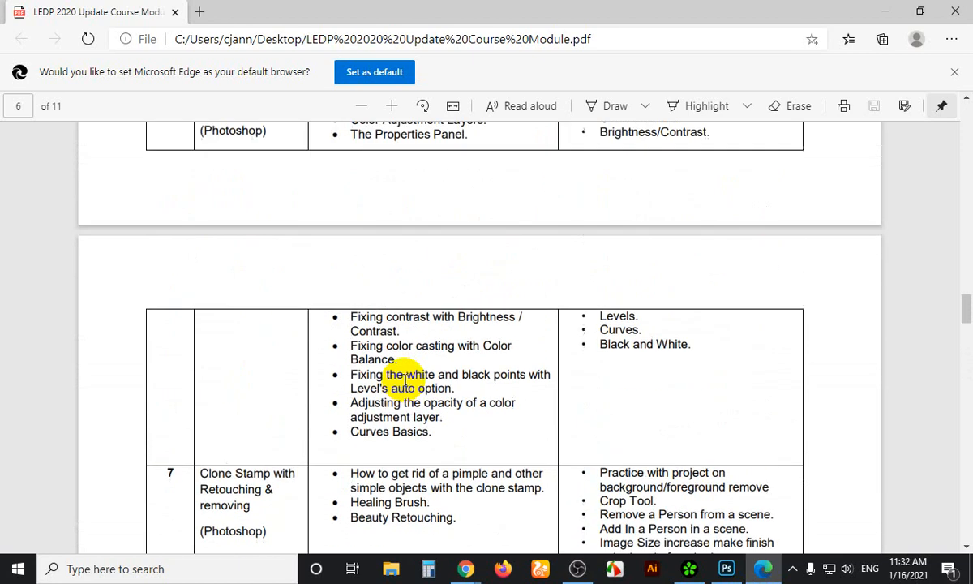
scroll(406, 381, down, 10)
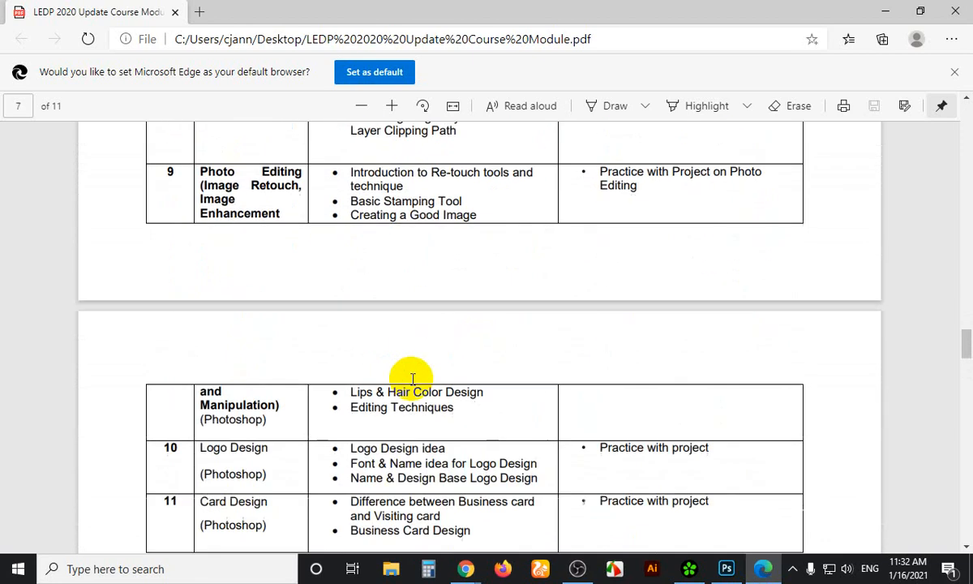
scroll(414, 391, up, 10)
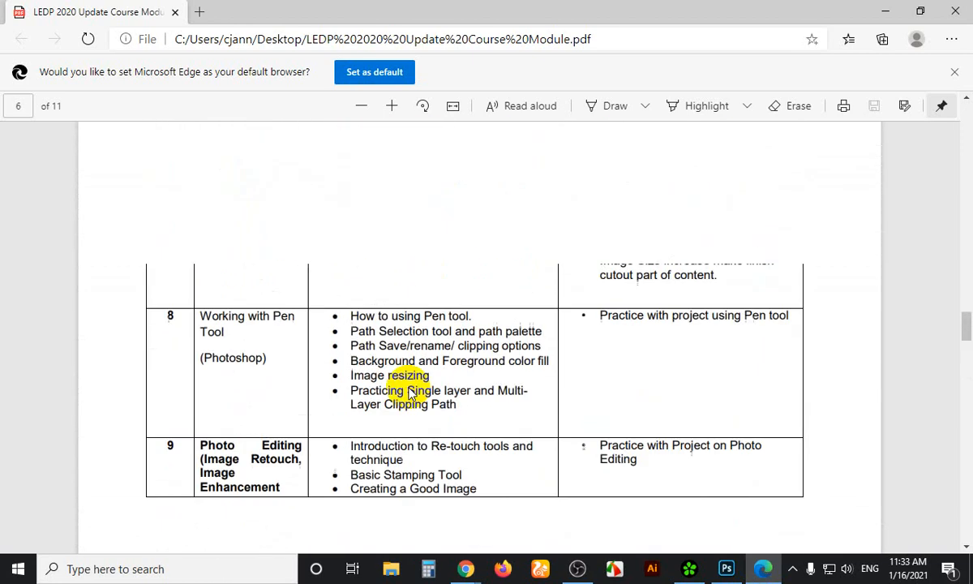
scroll(410, 386, down, 10)
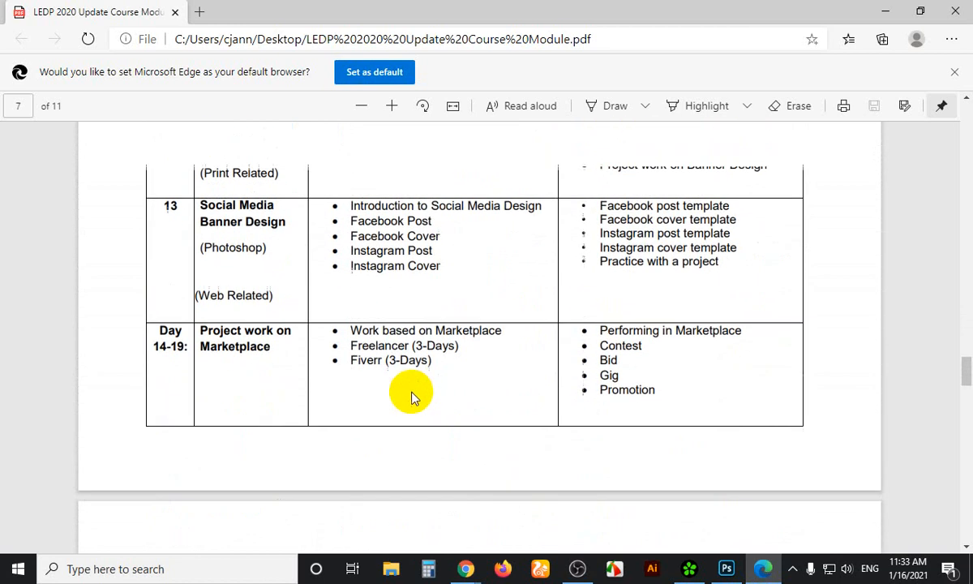
scroll(410, 394, up, 2)
scroll(407, 398, up, 2)
scroll(406, 389, down, 5)
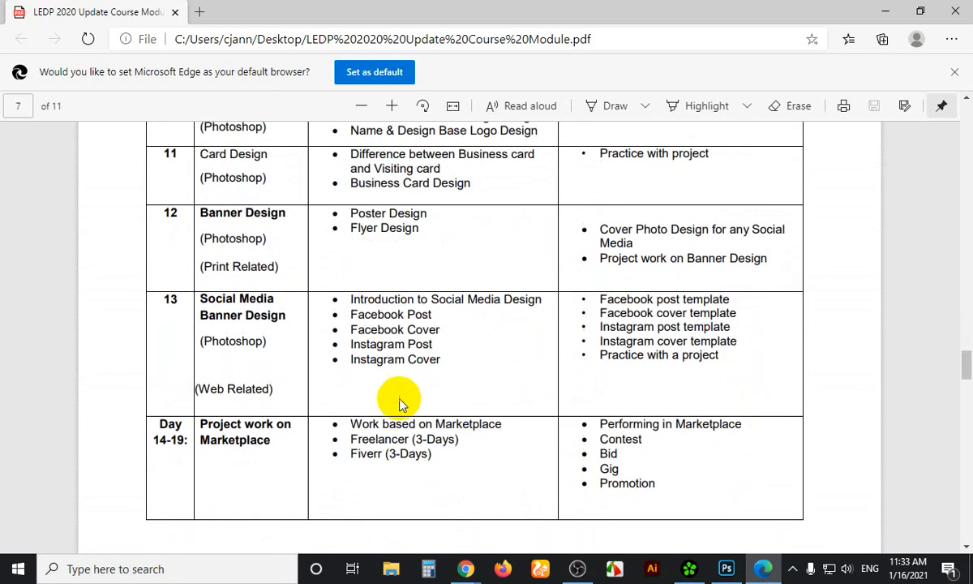
scroll(409, 406, down, 1)
scroll(409, 413, up, 10)
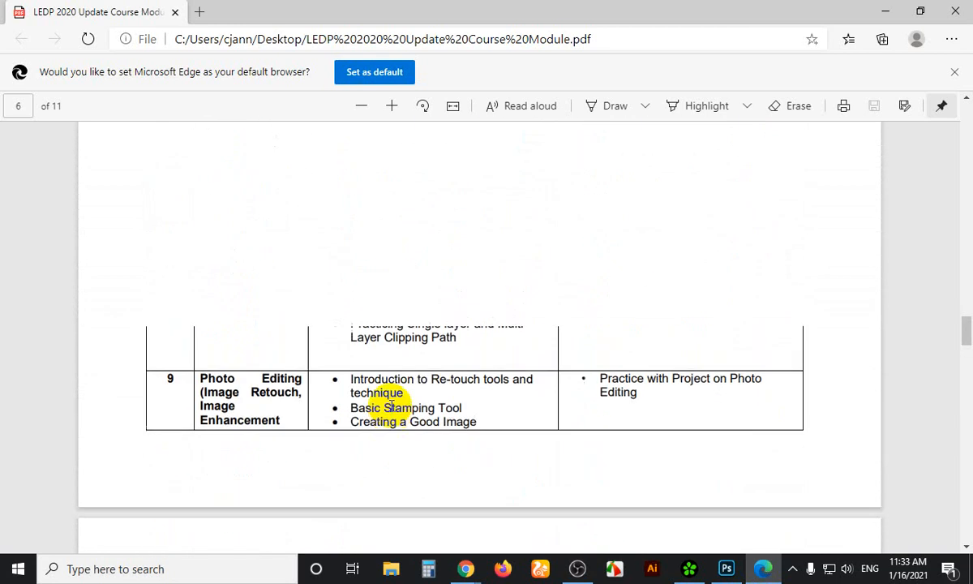
scroll(321, 418, down, 5)
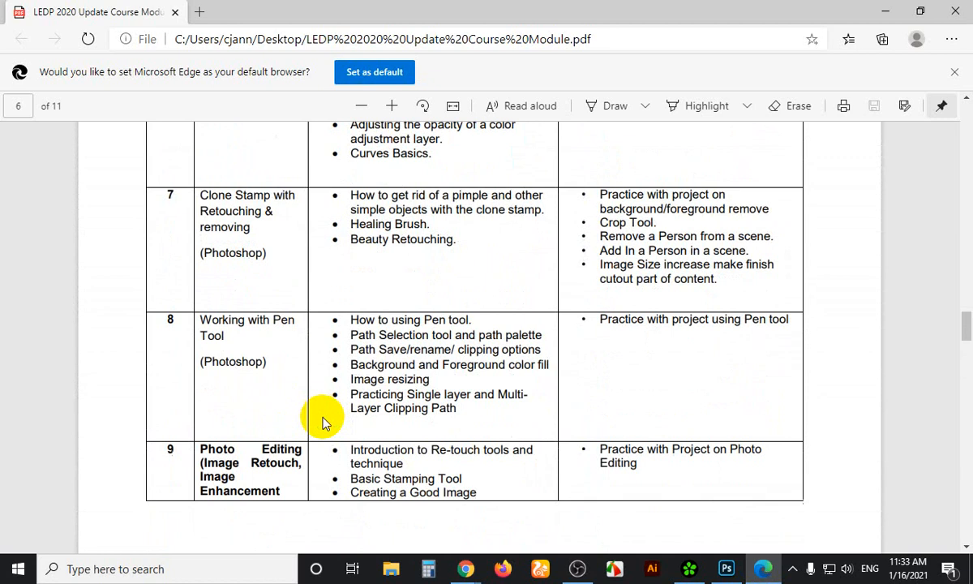
scroll(231, 385, down, 3)
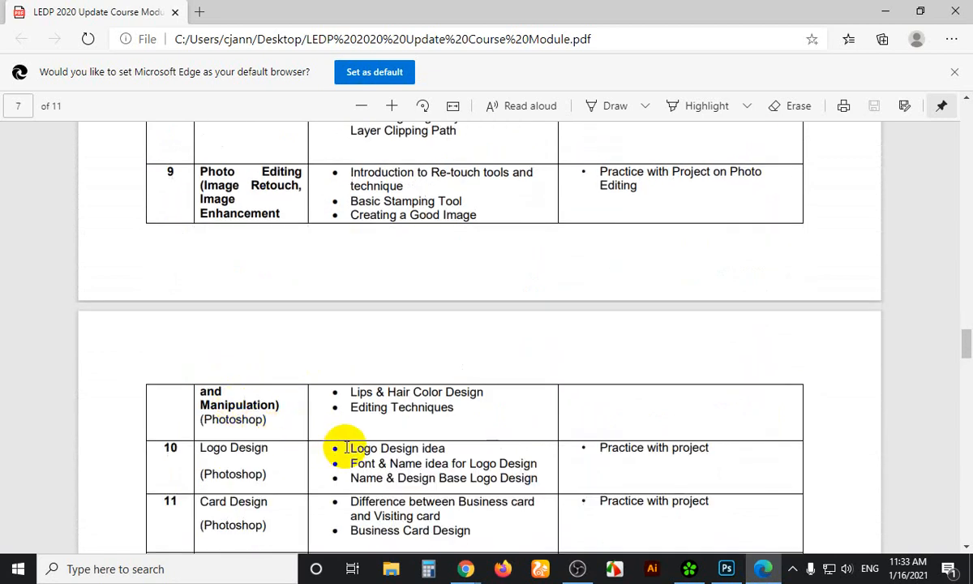
scroll(341, 446, up, 10)
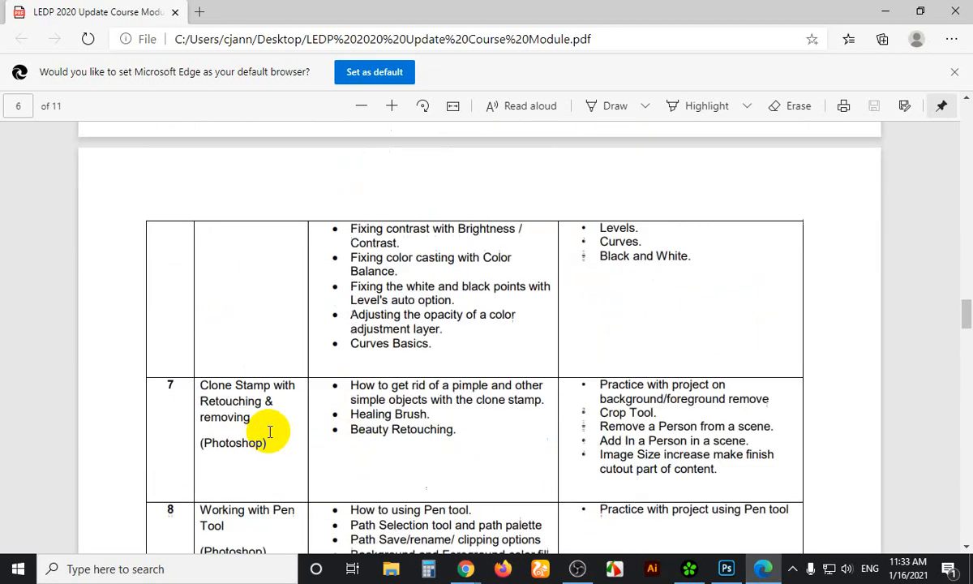
scroll(267, 431, down, 3)
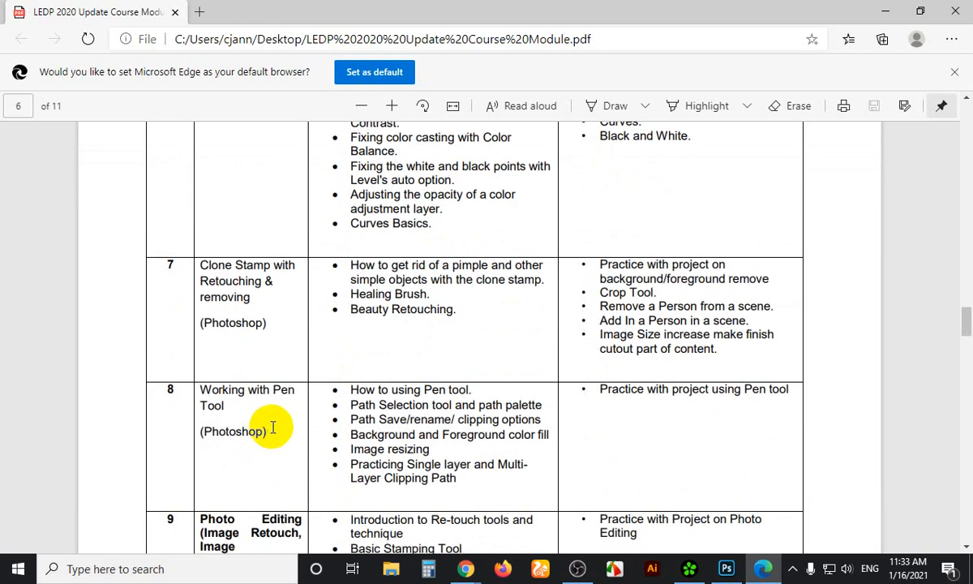
click(886, 12)
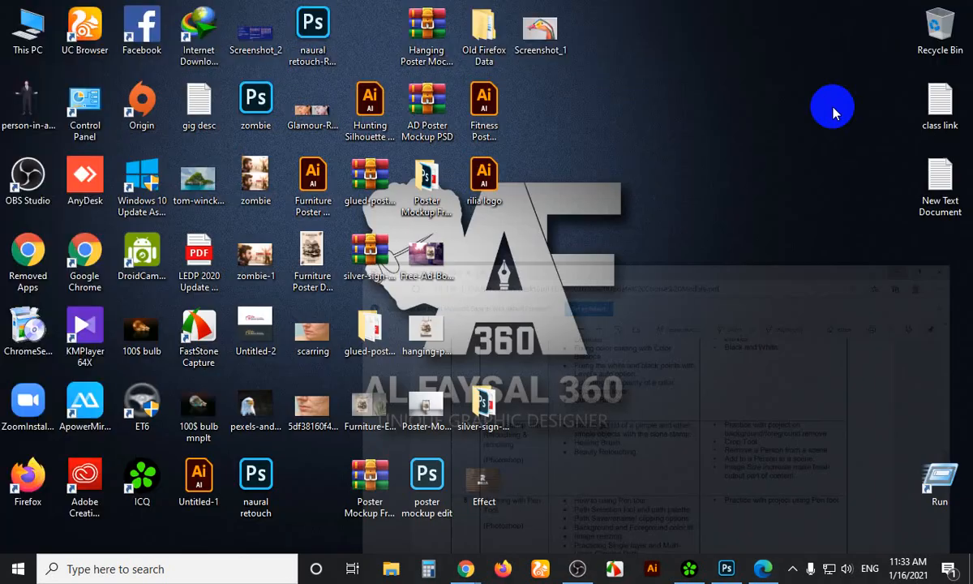
In Photoshop, create a new blank white 493×335 px, 72 ppi document via File > New
click(465, 568)
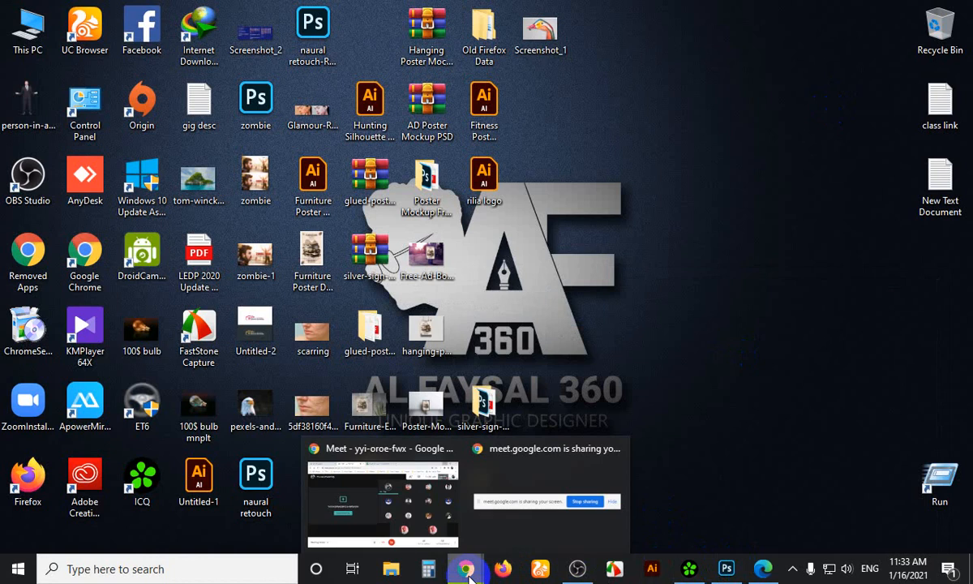
click(726, 570)
click(33, 9)
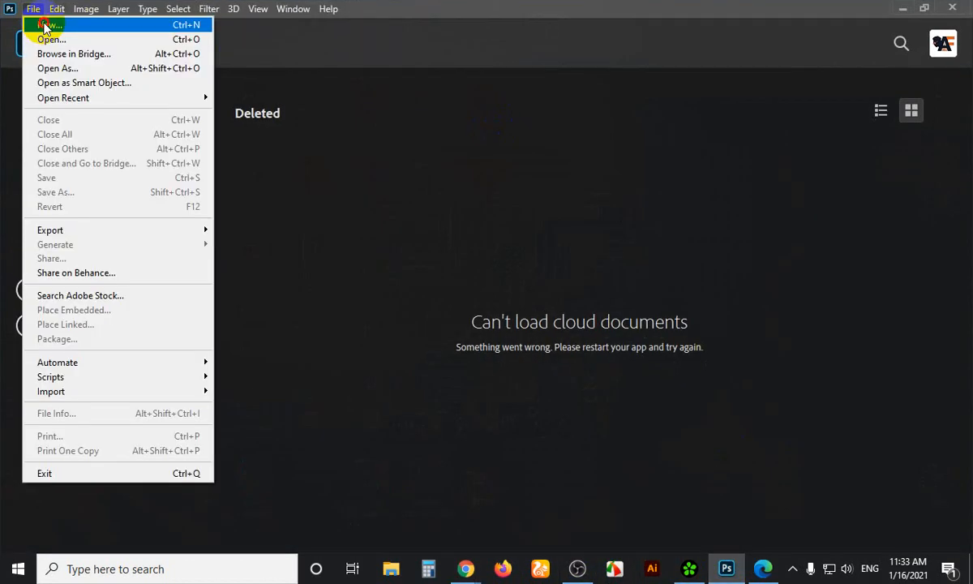
click(46, 25)
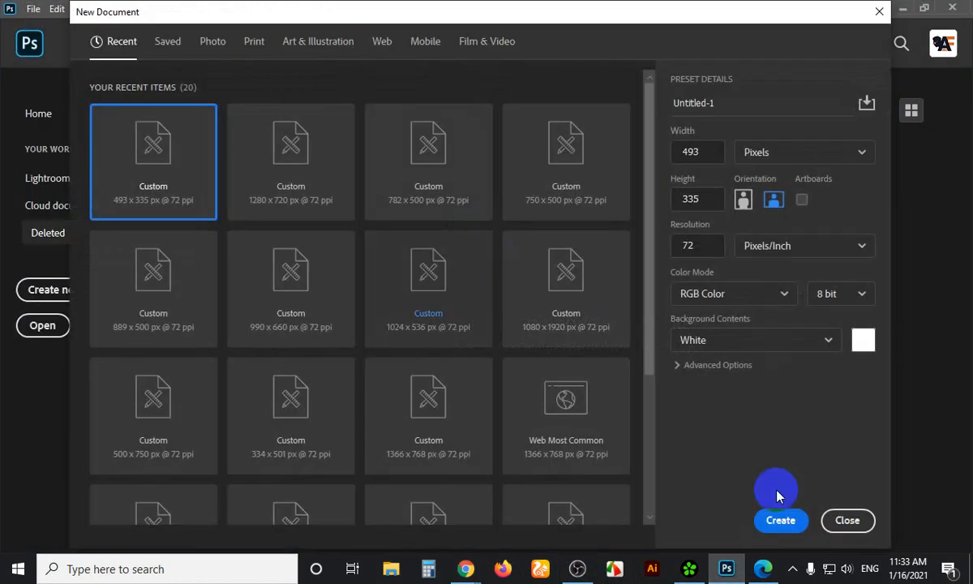
click(776, 520)
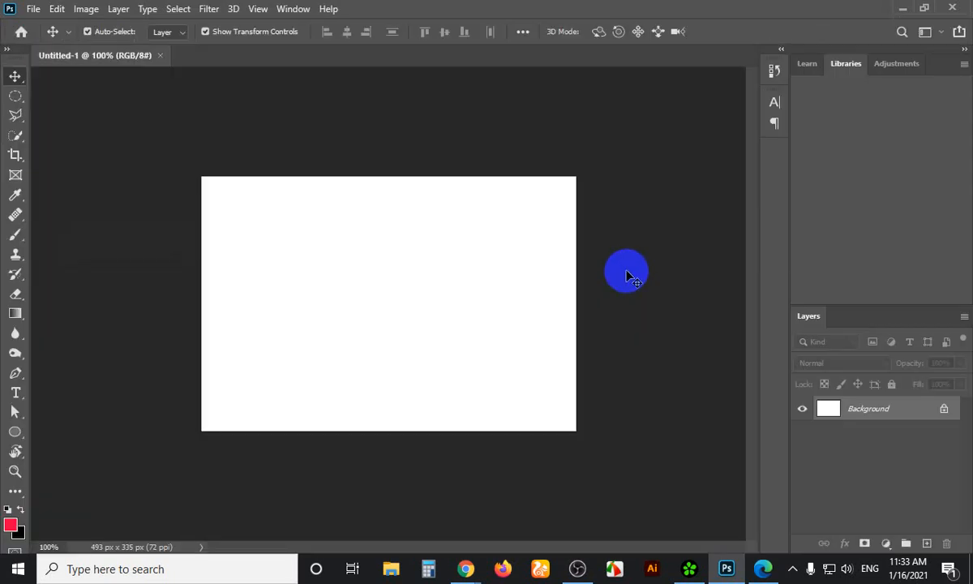
mouse_move(592, 268)
mouse_down()
mouse_move(569, 265)
mouse_move(565, 281)
mouse_move(494, 307)
mouse_up()
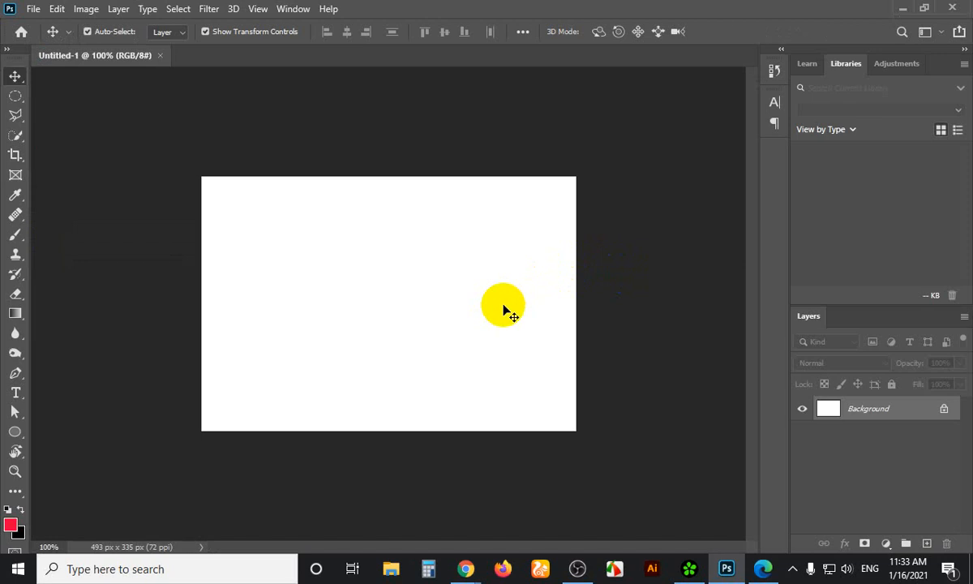
Close the Libraries panel group so only Layers remains, and select the Dodge tool
scroll(502, 311, up, 1)
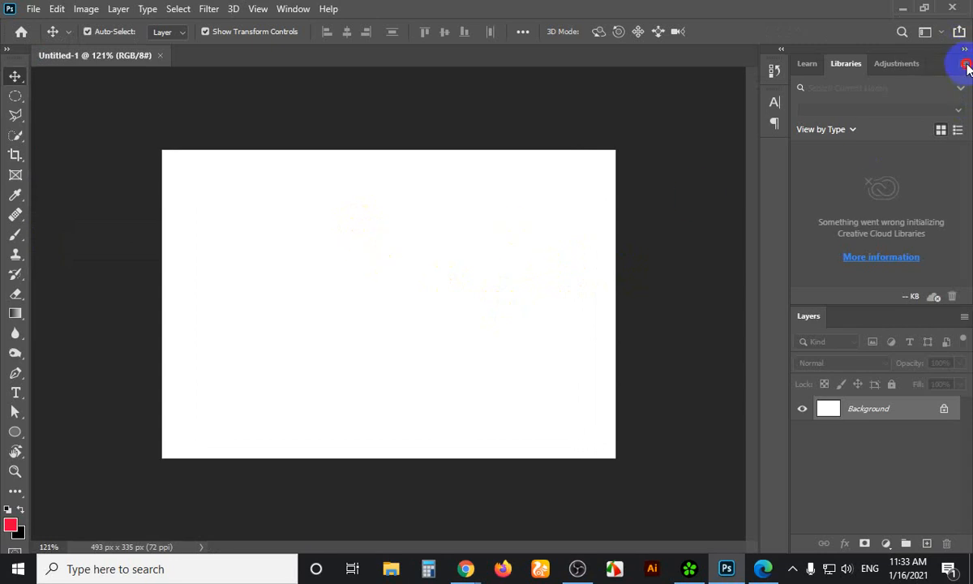
click(965, 65)
click(853, 229)
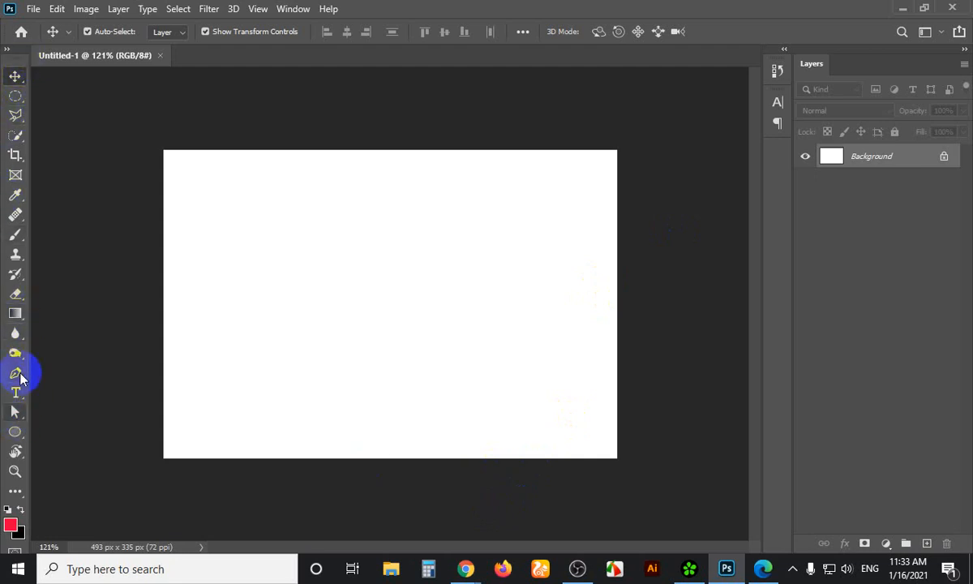
click(21, 362)
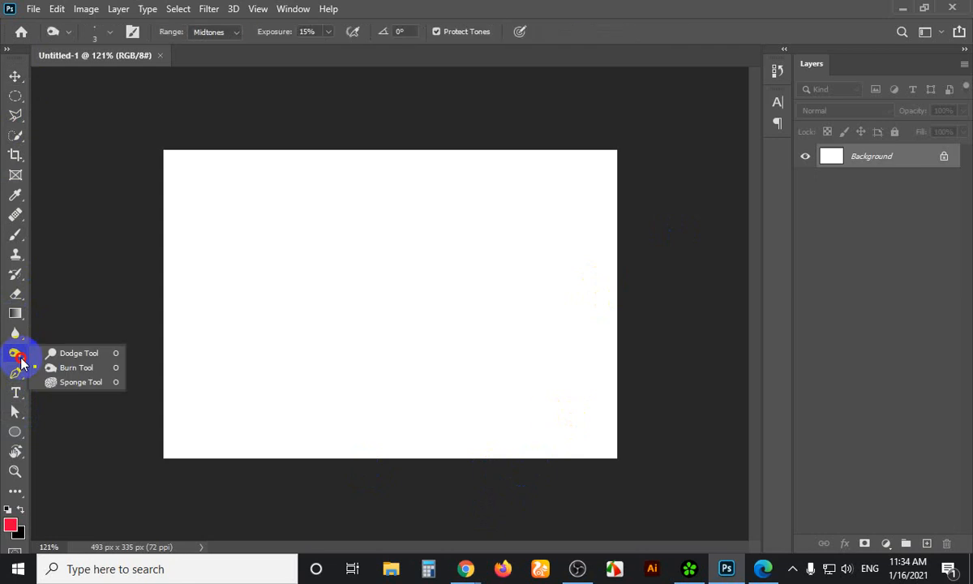
Try the Blur, Gradient and Eraser tools in turn, then select the Crop tool
click(14, 333)
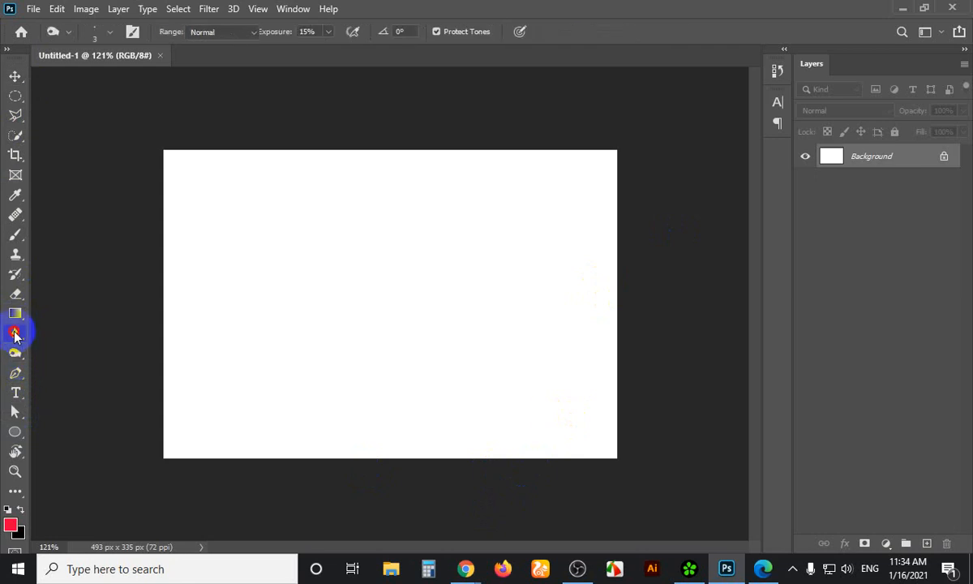
click(15, 334)
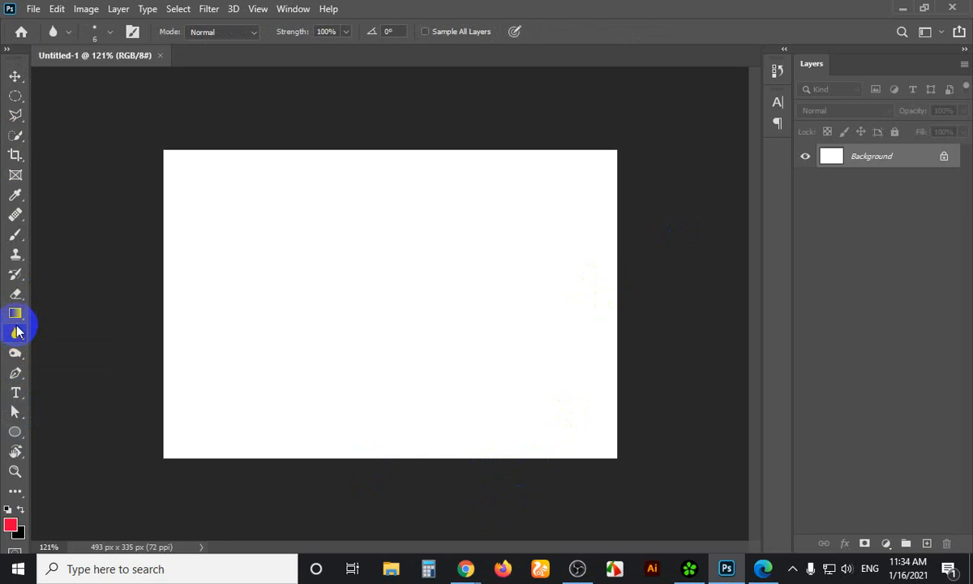
click(16, 313)
click(16, 313)
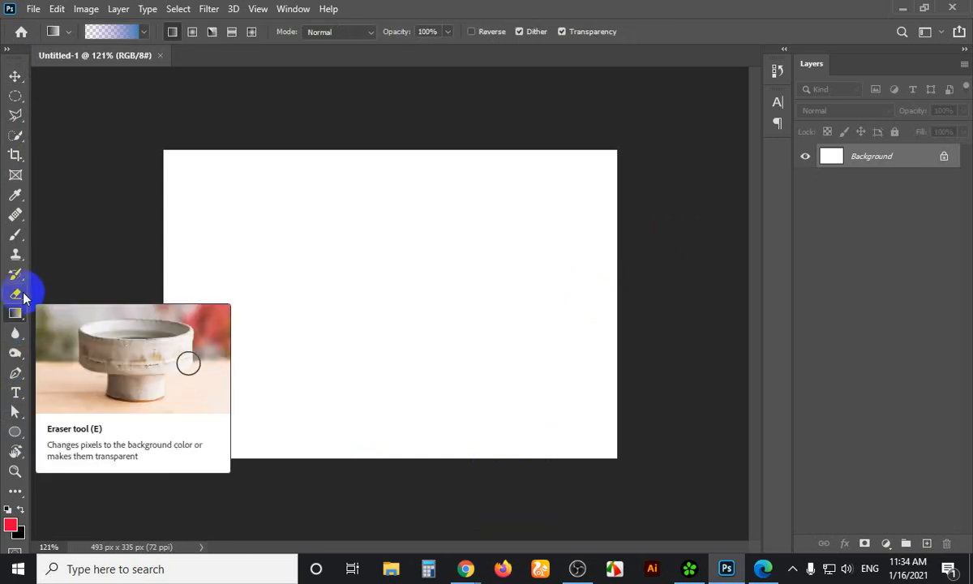
click(23, 296)
click(23, 297)
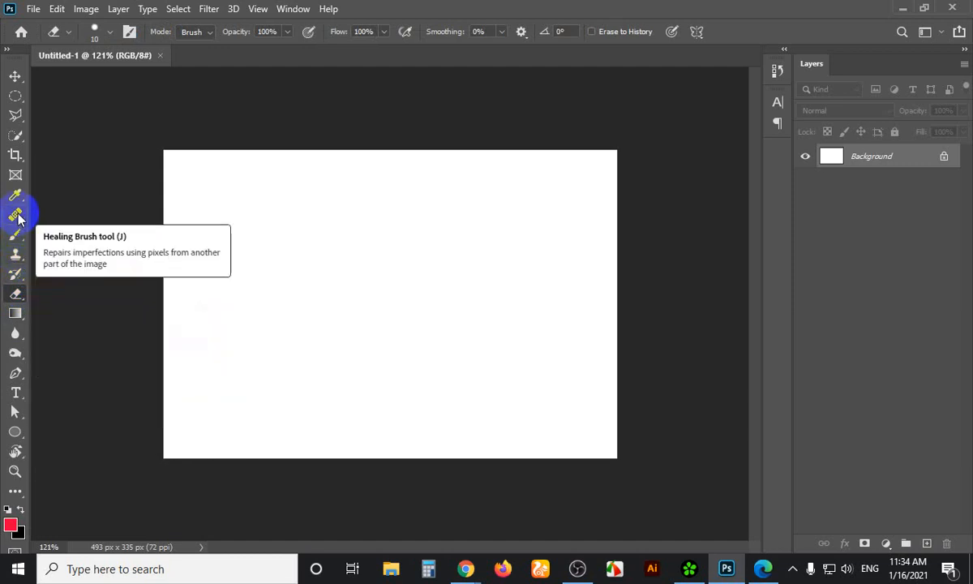
click(15, 154)
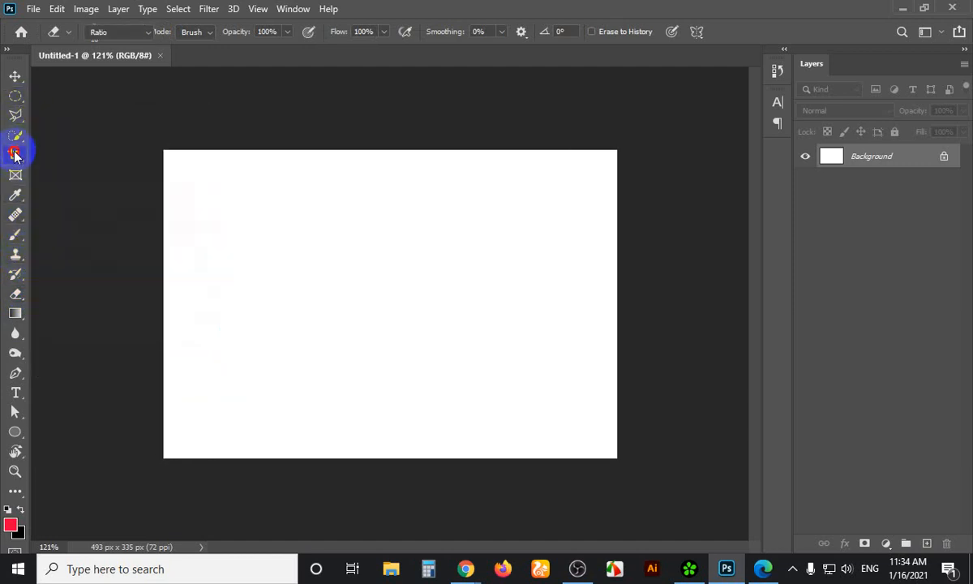
Pick the standard Crop Tool from the crop flyout, then switch to the Move tool
drag(15, 154, 68, 171)
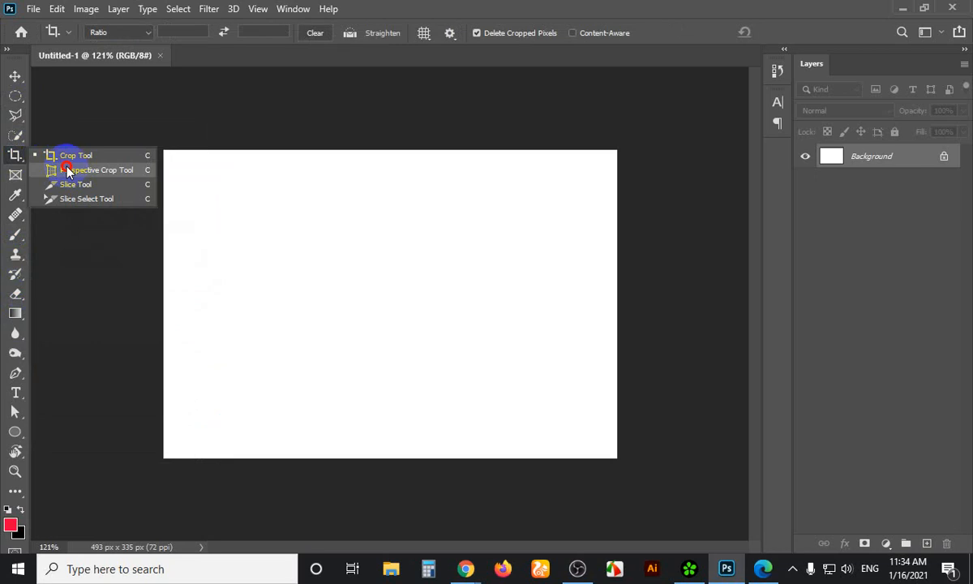
drag(66, 168, 68, 156)
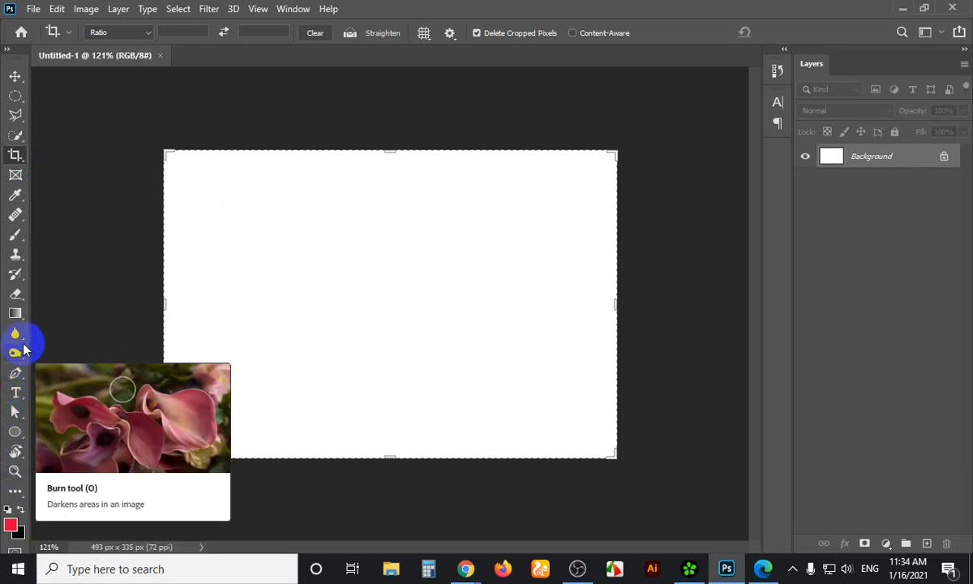
click(13, 77)
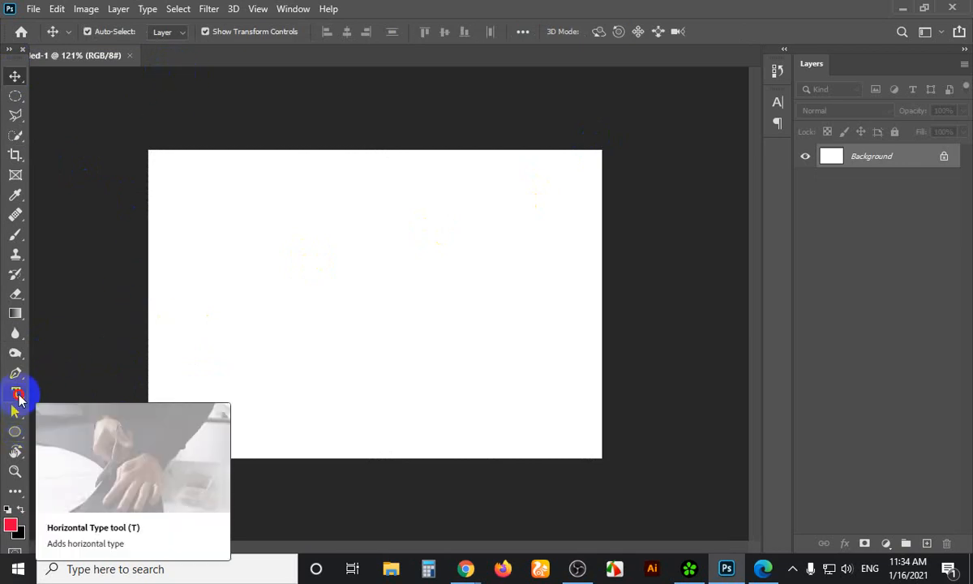
Select the Horizontal Type tool, set to Poppins SemiBold 76.22 pt, and view its flyout
click(17, 394)
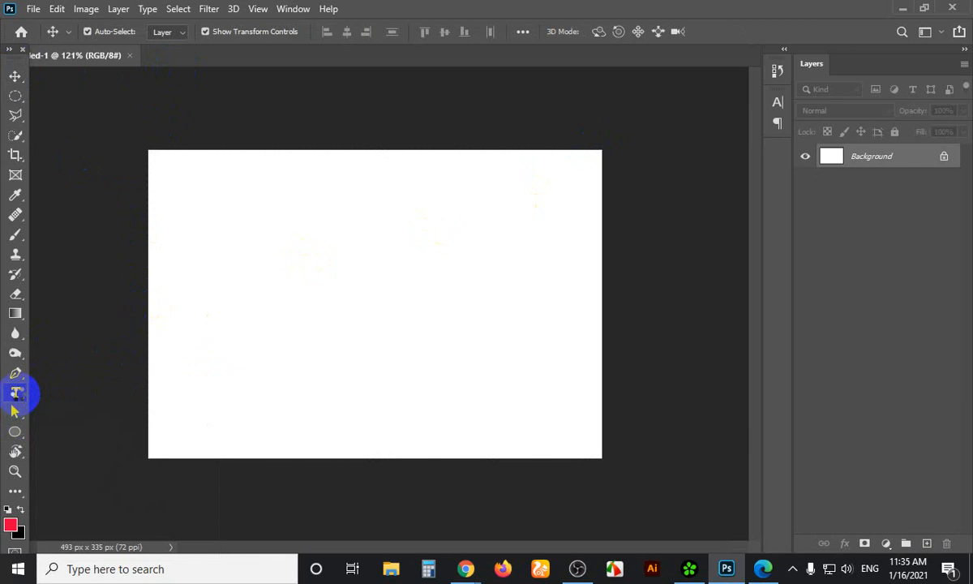
click(17, 394)
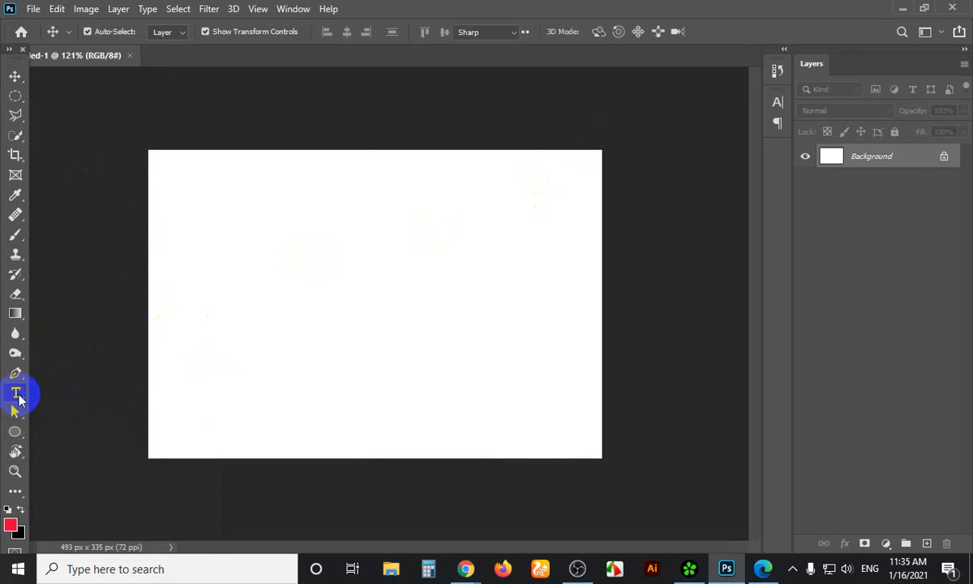
mouse_move(17, 395)
mouse_down()
mouse_move(35, 393)
mouse_move(65, 436)
mouse_move(59, 406)
mouse_move(22, 391)
mouse_up()
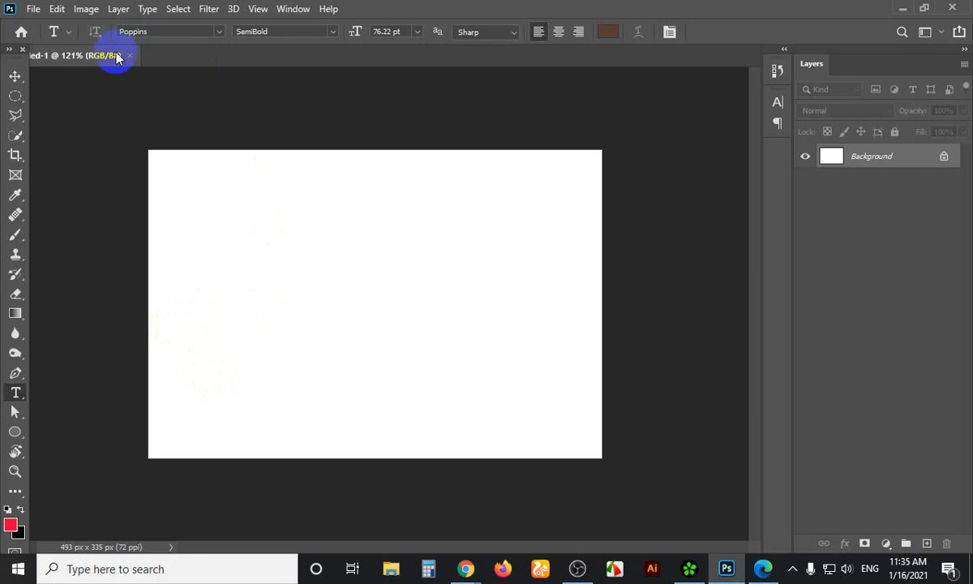
Open and collapse the Character panel, then return to the Move tool
click(155, 210)
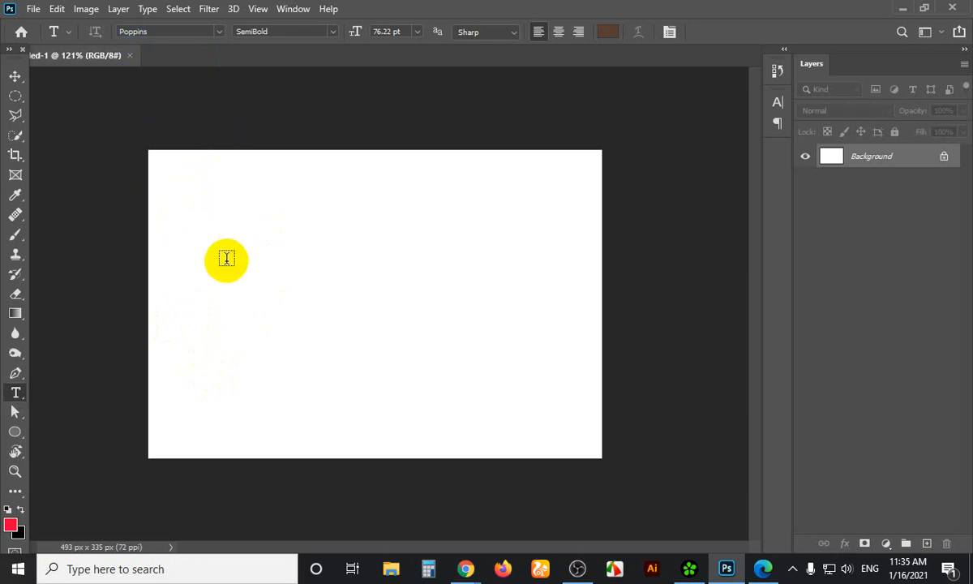
click(778, 103)
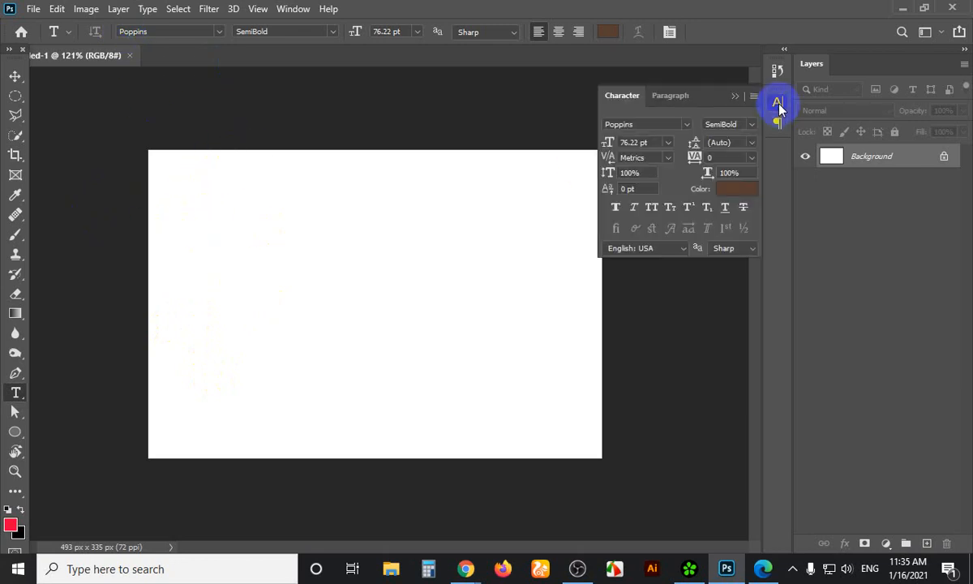
click(777, 103)
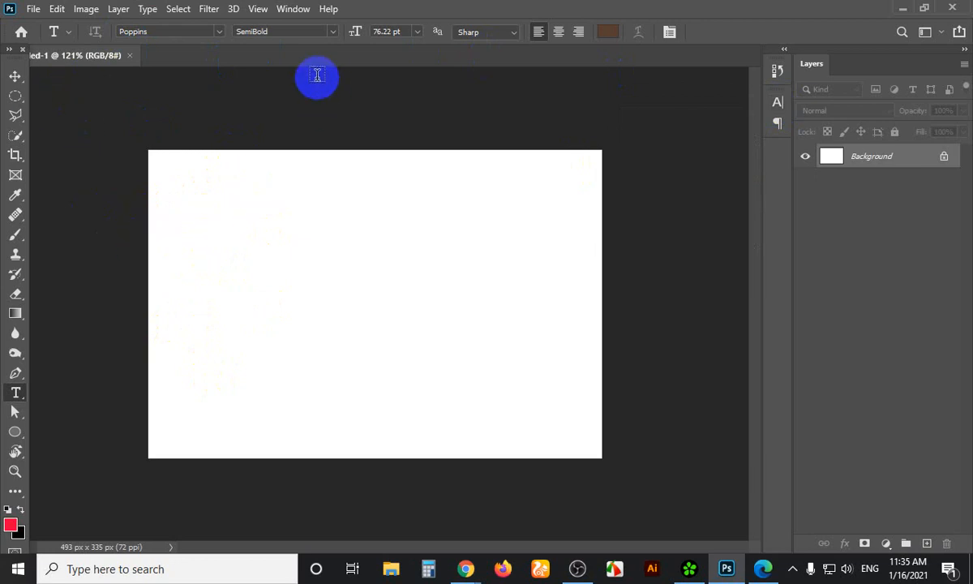
scroll(240, 207, up, 2)
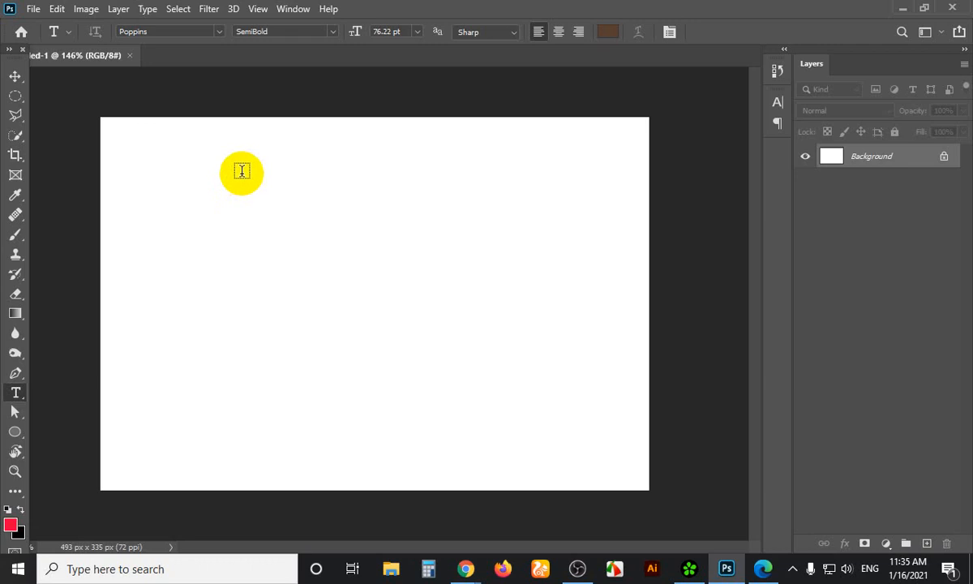
click(16, 75)
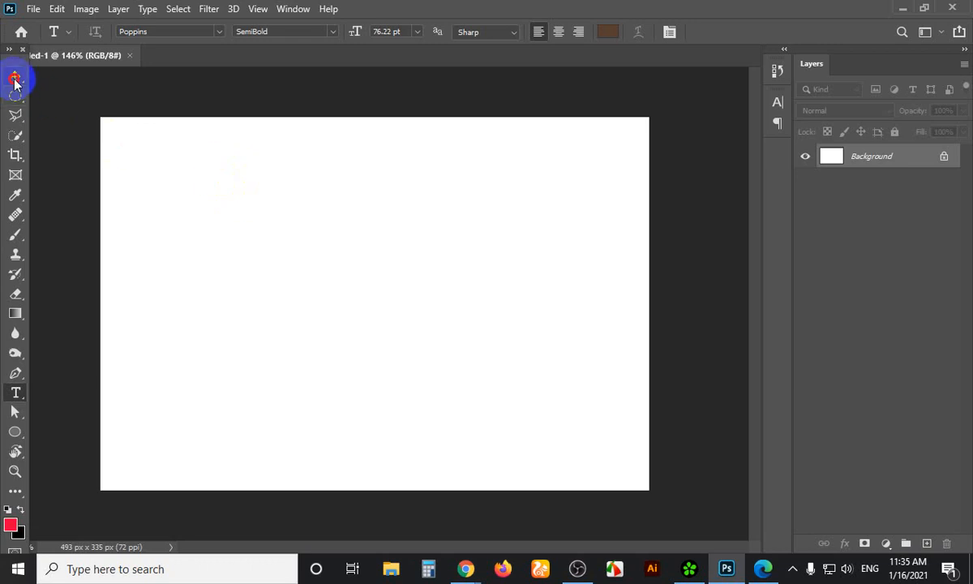
mouse_move(16, 65)
mouse_down()
mouse_move(22, 78)
mouse_move(19, 60)
mouse_move(48, 81)
mouse_move(17, 58)
mouse_move(17, 93)
mouse_move(48, 65)
mouse_move(17, 60)
mouse_up()
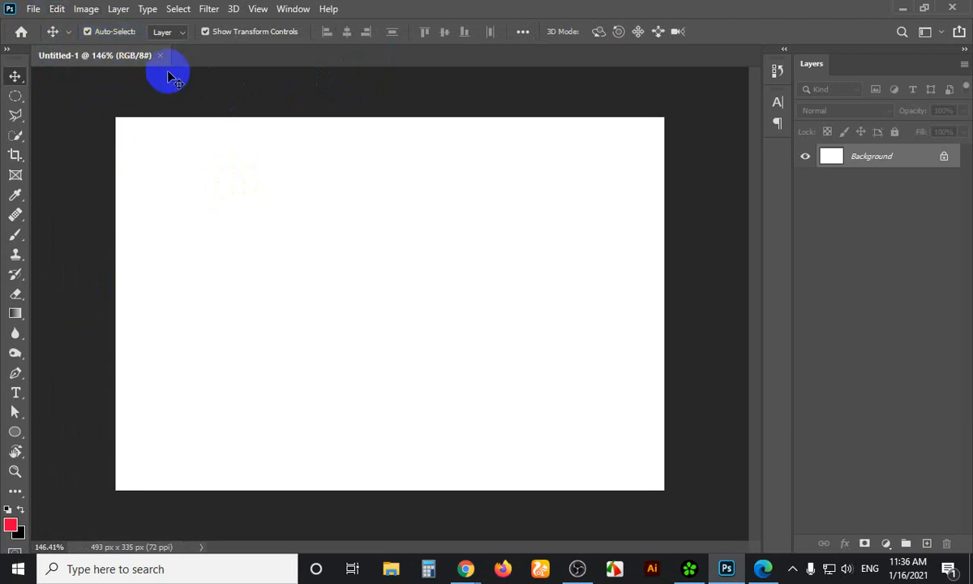
Fit the whole 493×335 px canvas to the window with Ctrl+0
key(ctrl+0)
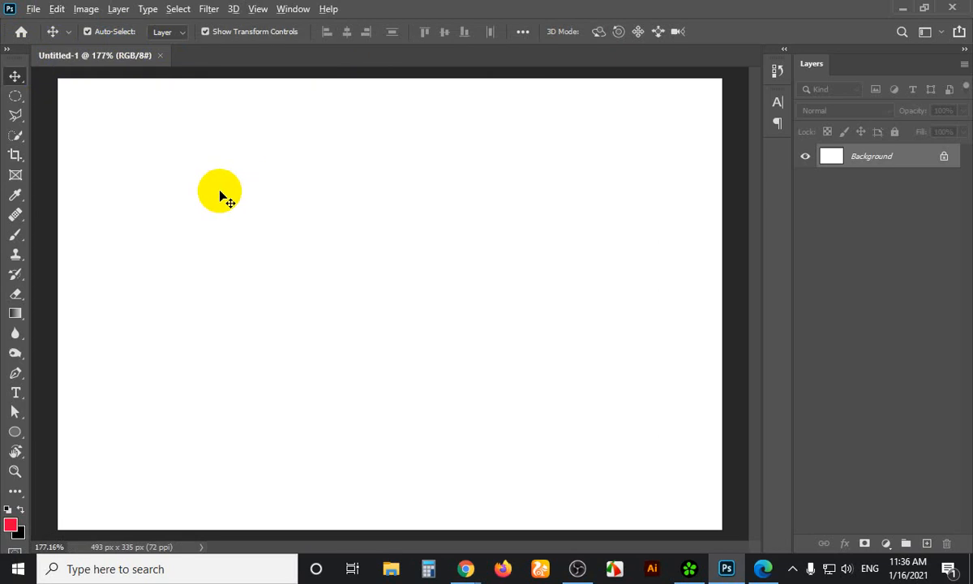
scroll(224, 197, down, 1)
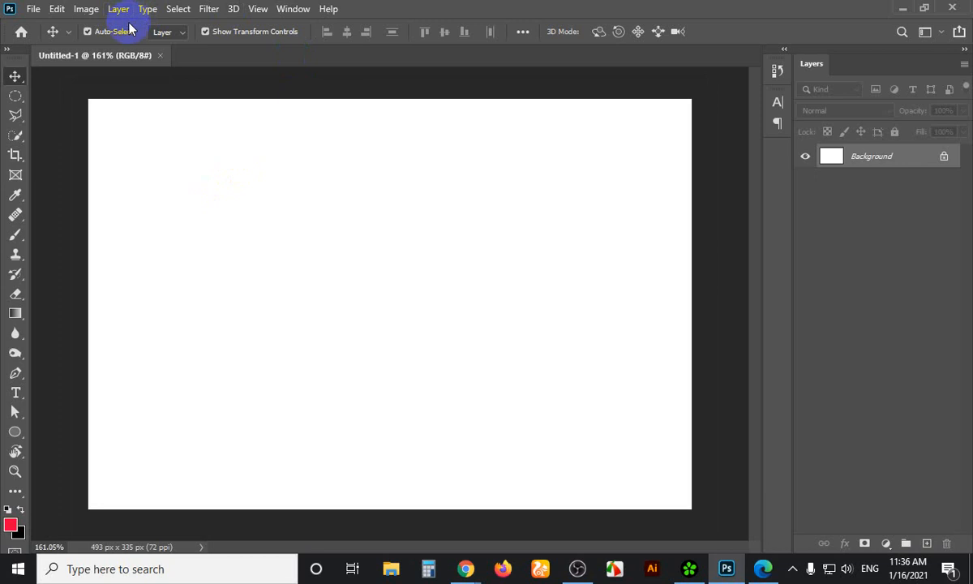
scroll(93, 274, up, 1)
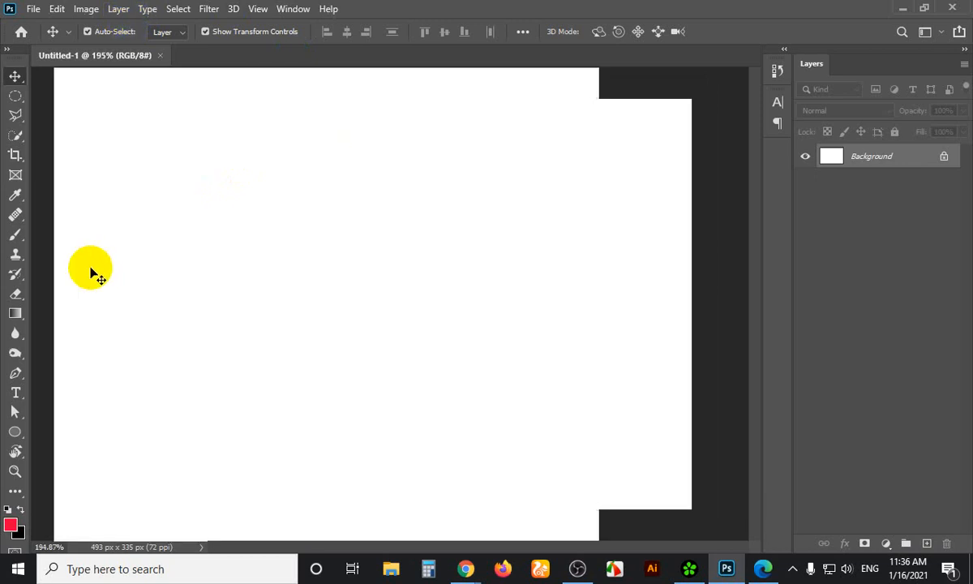
scroll(93, 274, down, 1)
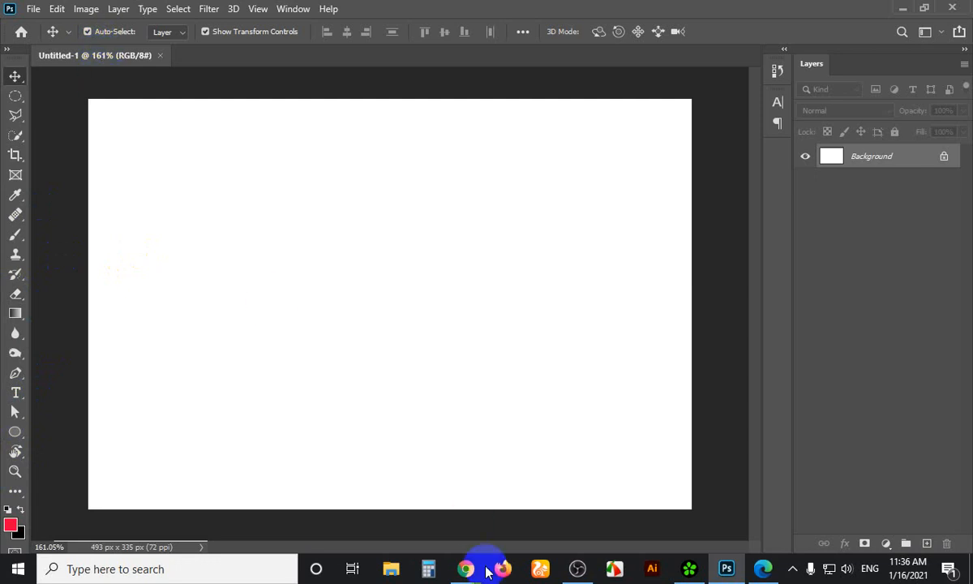
Bring up the Google Meet Chrome window and open a new empty tab
mouse_move(480, 569)
click(435, 506)
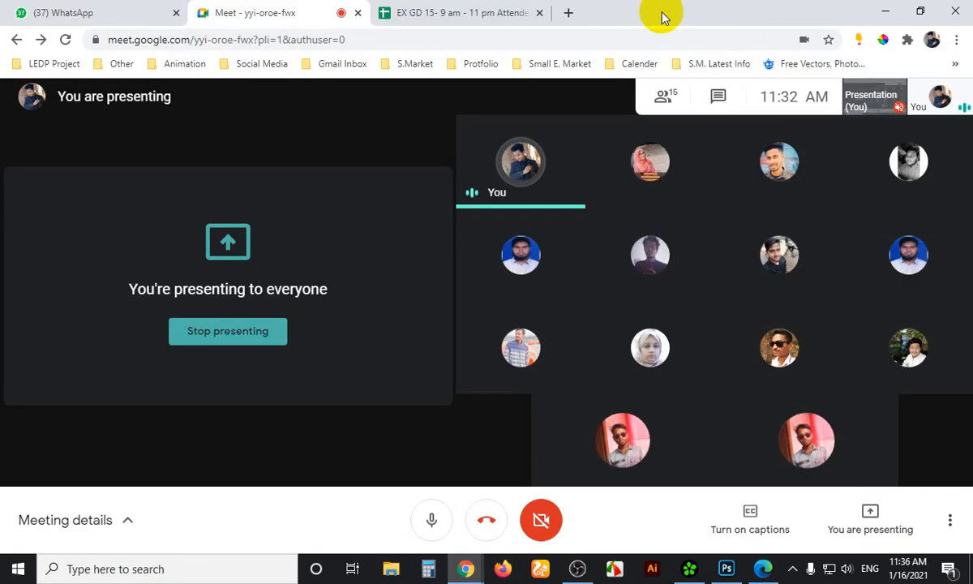
click(570, 12)
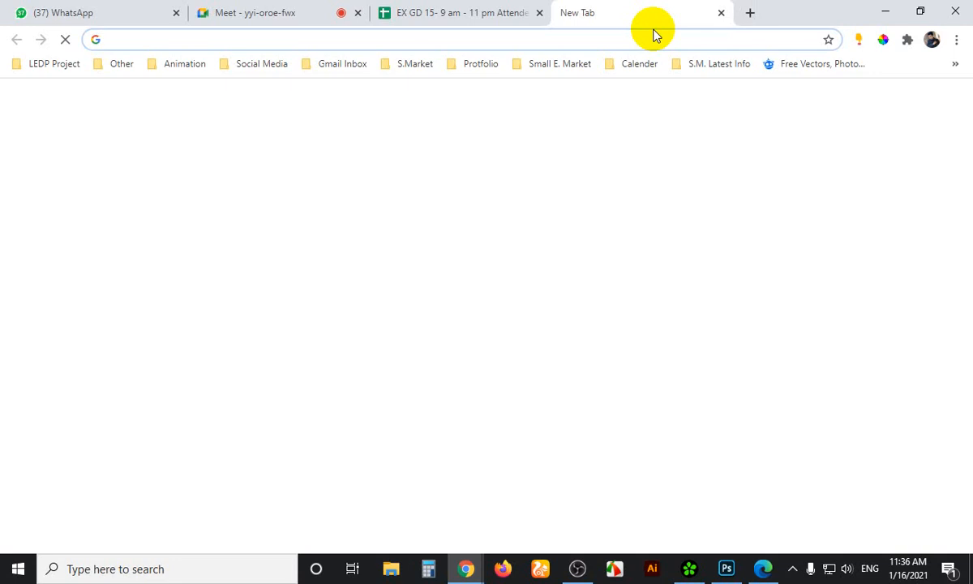
Search Google for 'curriculum vitae' by typing 'curri' and taking the suggestion
text(cur)
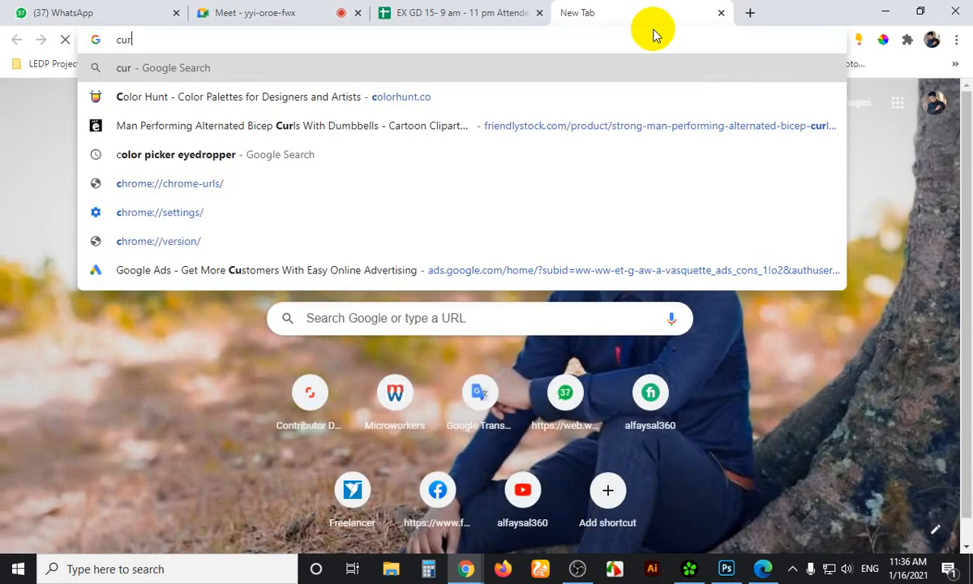
text(ri)
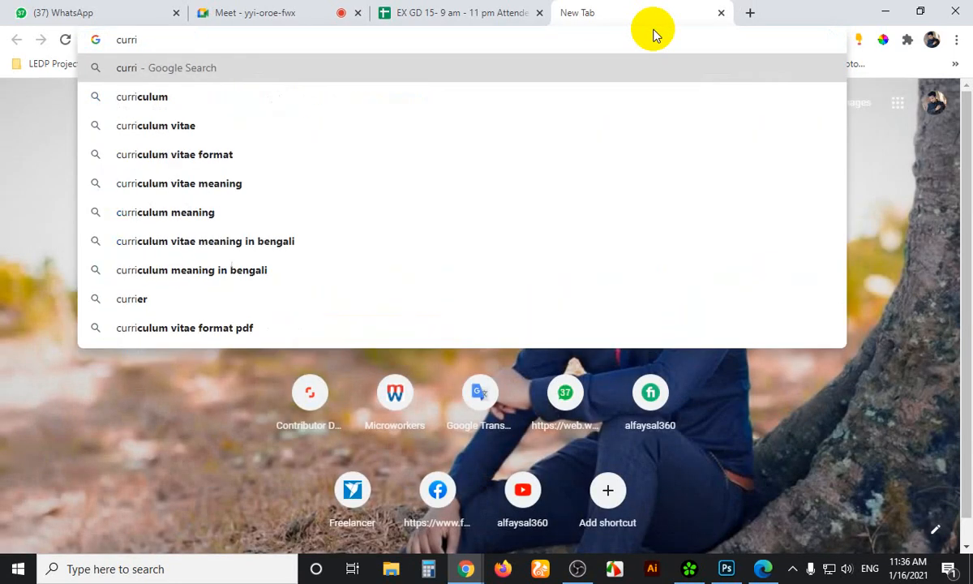
key(Down)
key(Down)
key(Return)
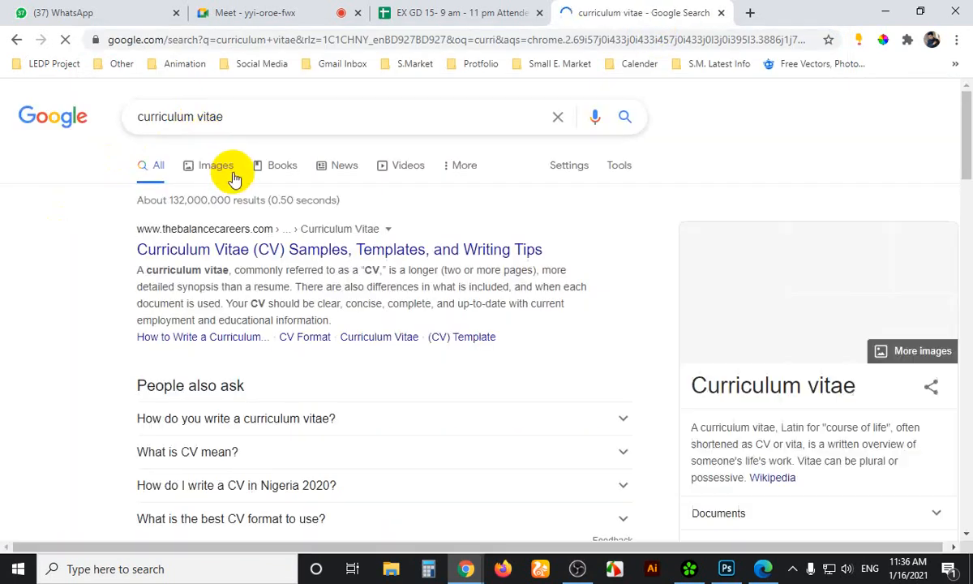
Switch to Google Images results and select the Resume vs. Curriculum Vitae thumbnail
click(212, 172)
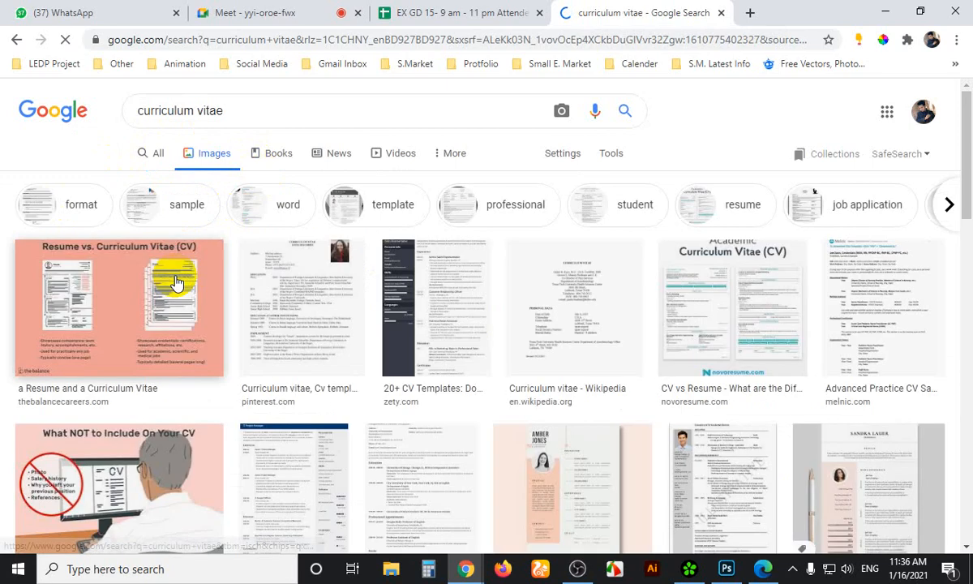
click(174, 284)
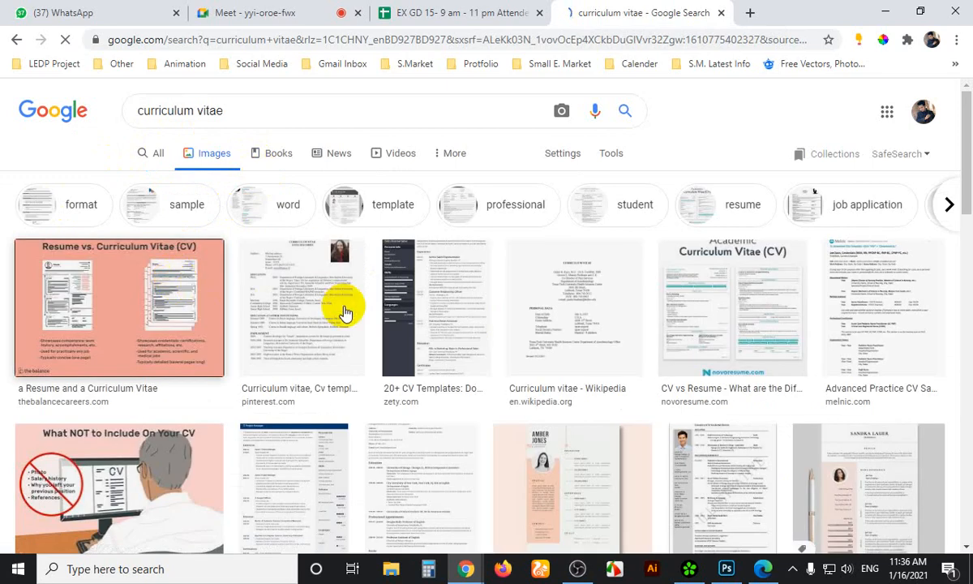
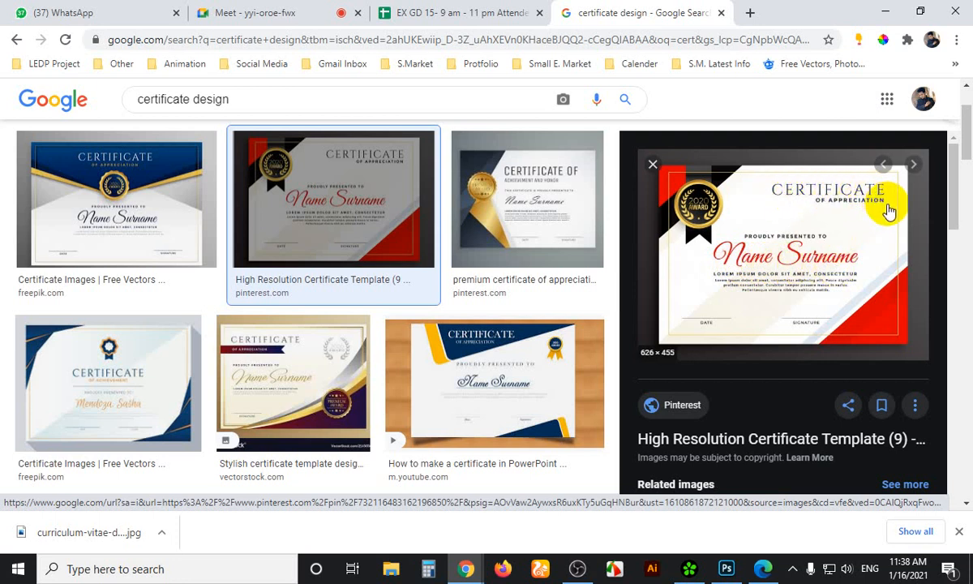
Open the red-and-black Certificate of Appreciation preview full size in a new tab and view it
right_click(767, 237)
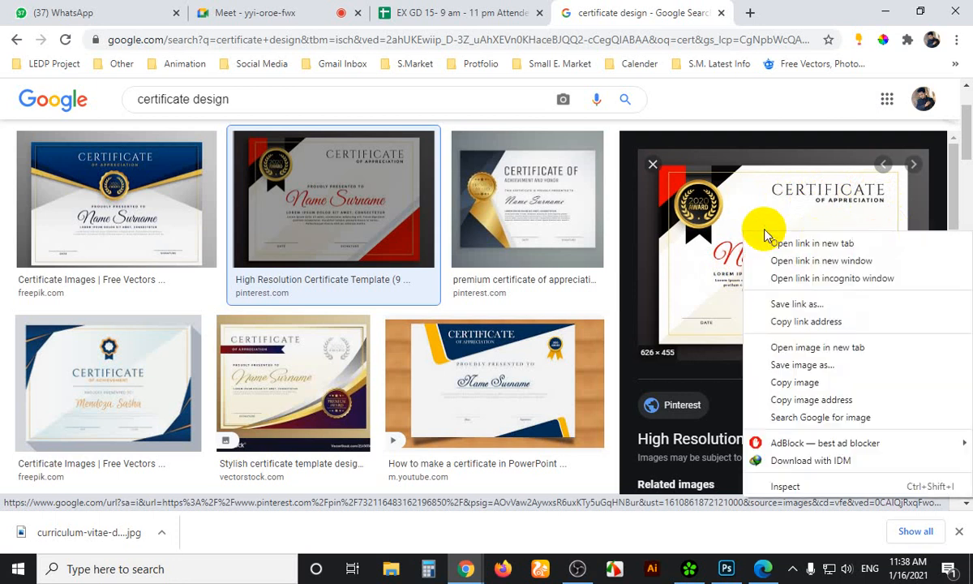
click(803, 346)
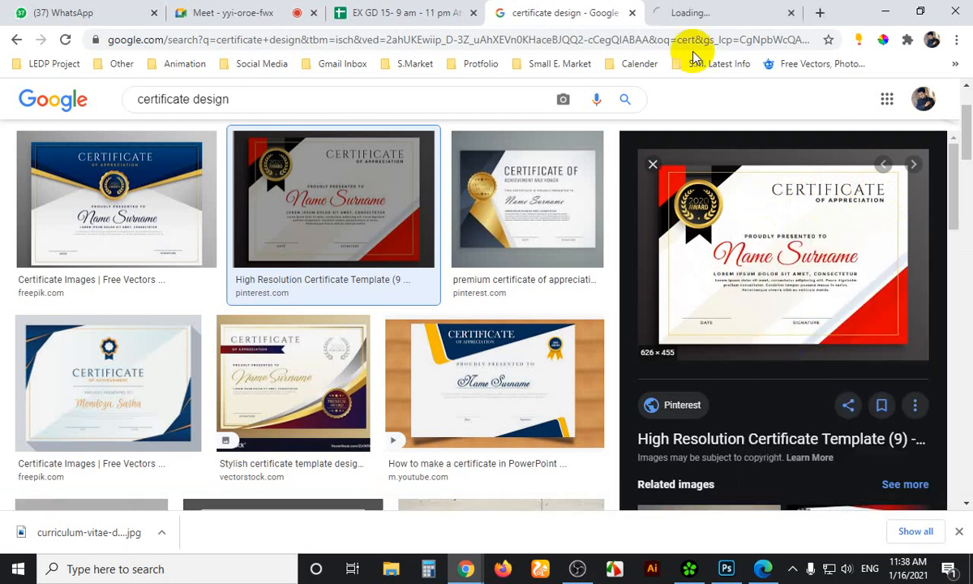
click(732, 10)
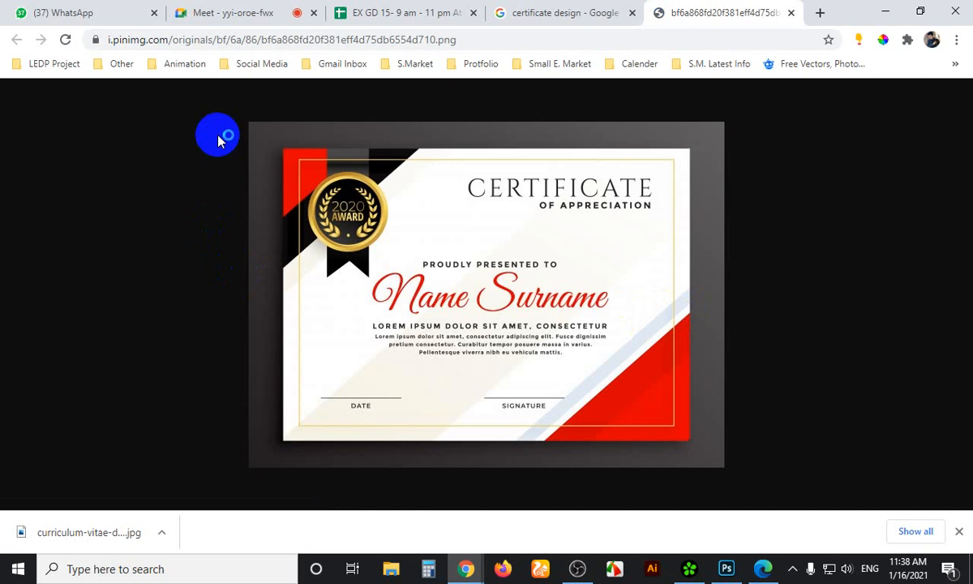
key(Print)
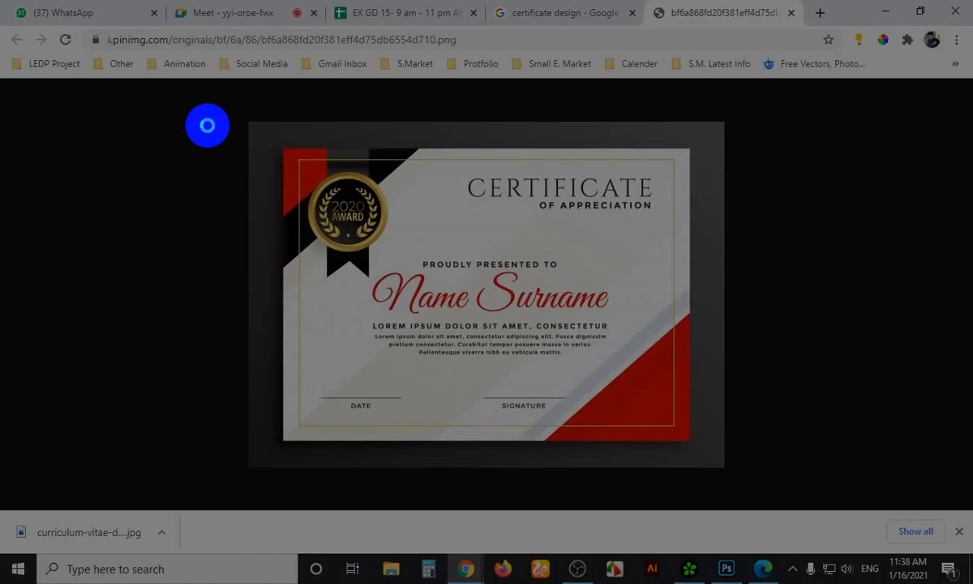
drag(190, 98, 867, 491)
click(882, 350)
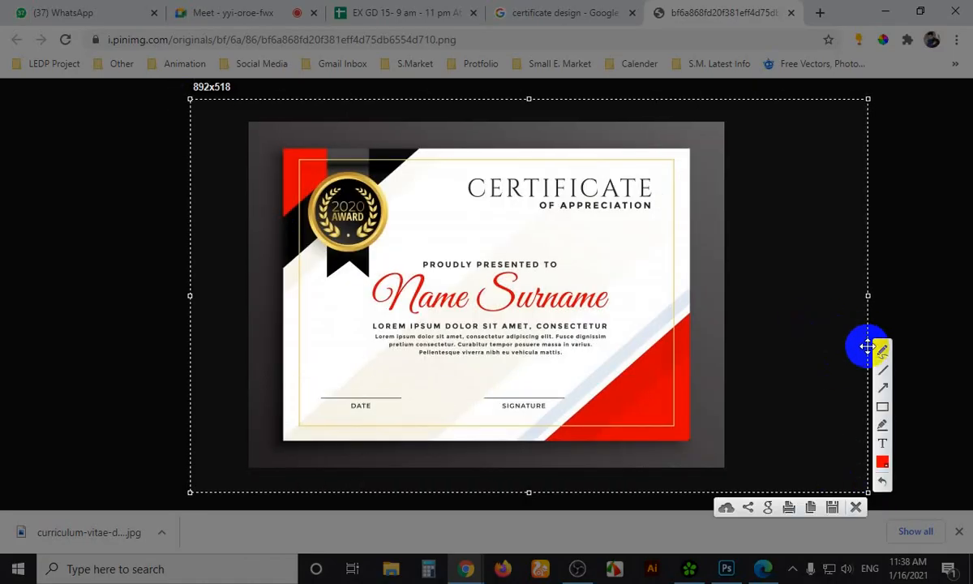
drag(462, 204, 658, 214)
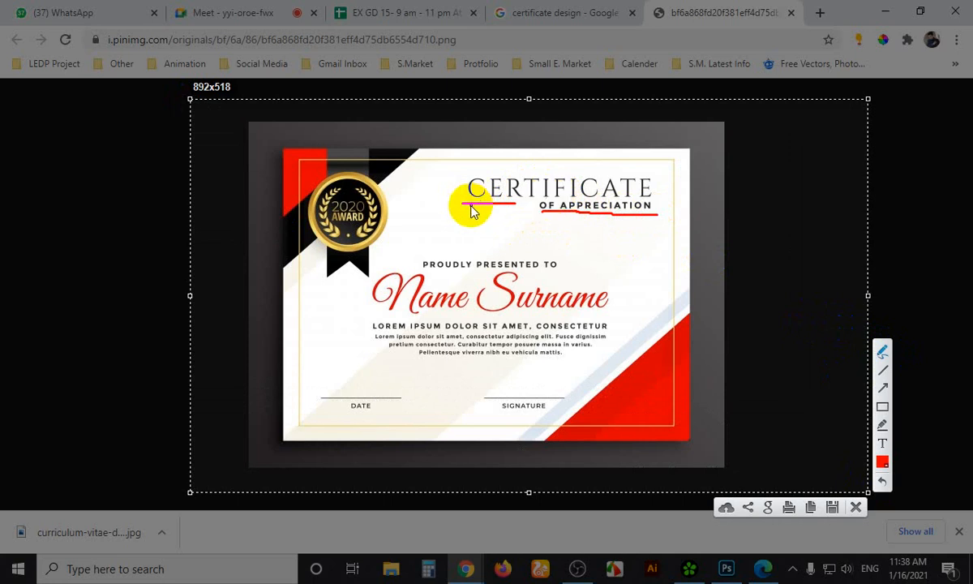
drag(469, 204, 576, 218)
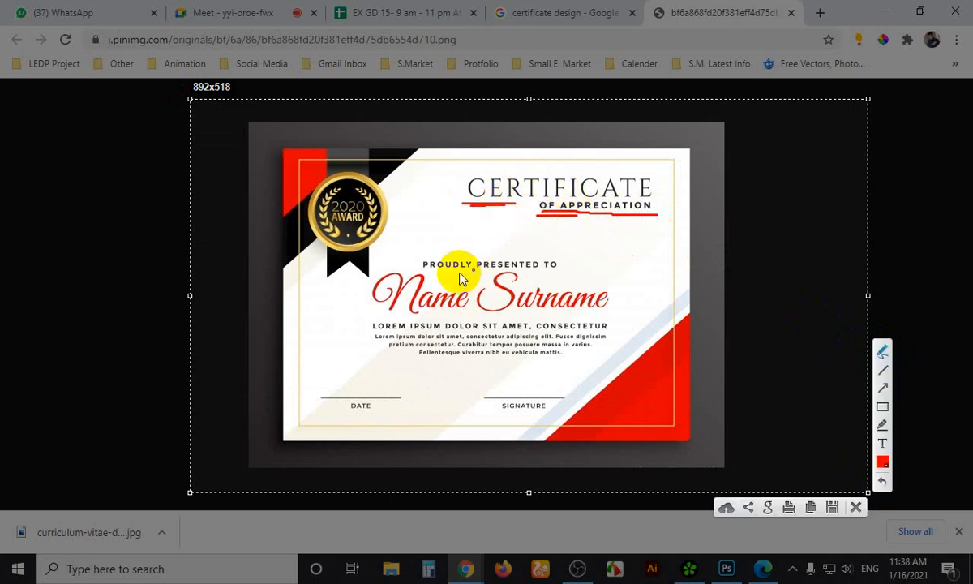
drag(452, 274, 475, 273)
drag(423, 316, 467, 315)
mouse_move(483, 297)
mouse_down()
mouse_move(488, 320)
mouse_move(567, 316)
mouse_up()
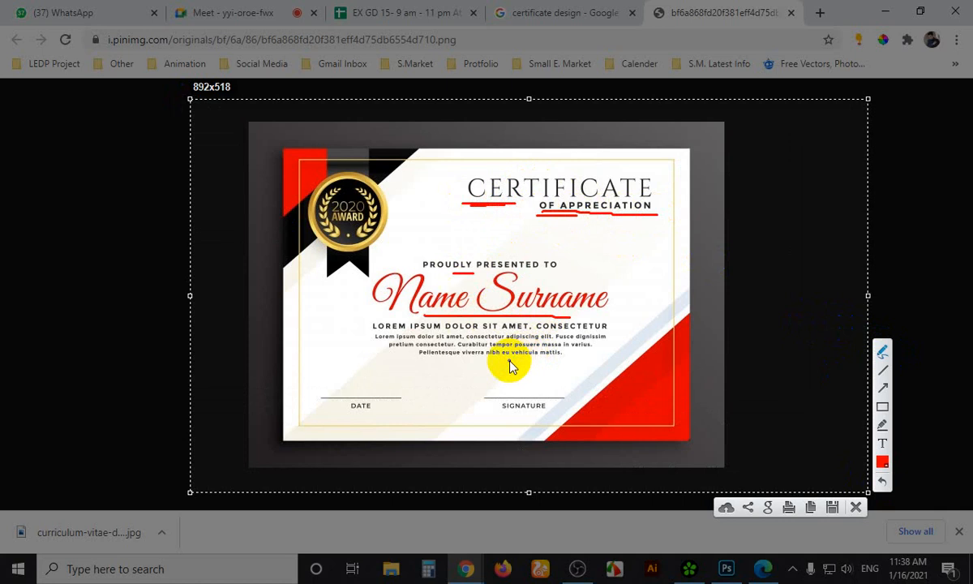
mouse_move(360, 318)
mouse_down()
mouse_move(354, 340)
mouse_move(393, 361)
mouse_move(461, 365)
mouse_up()
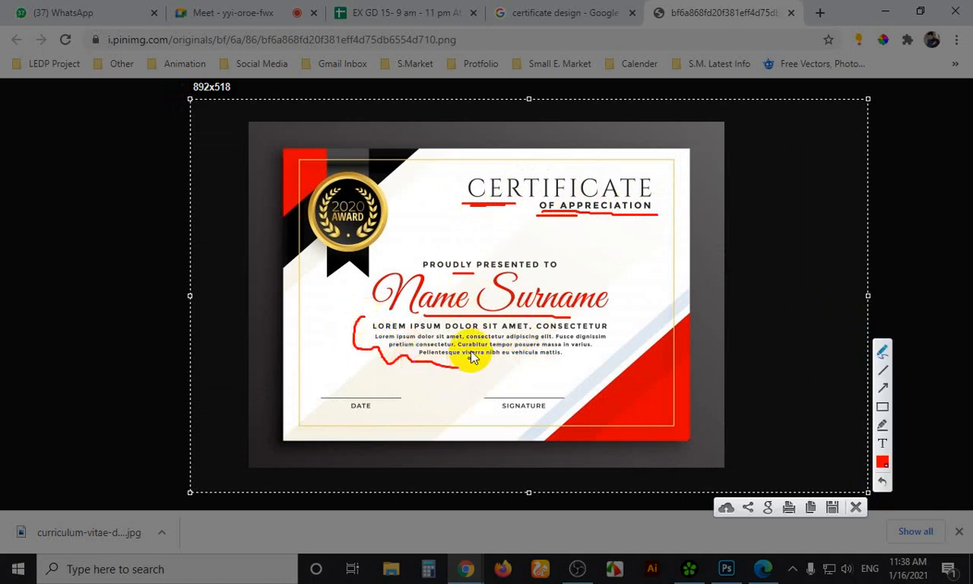
key(Escape)
click(237, 13)
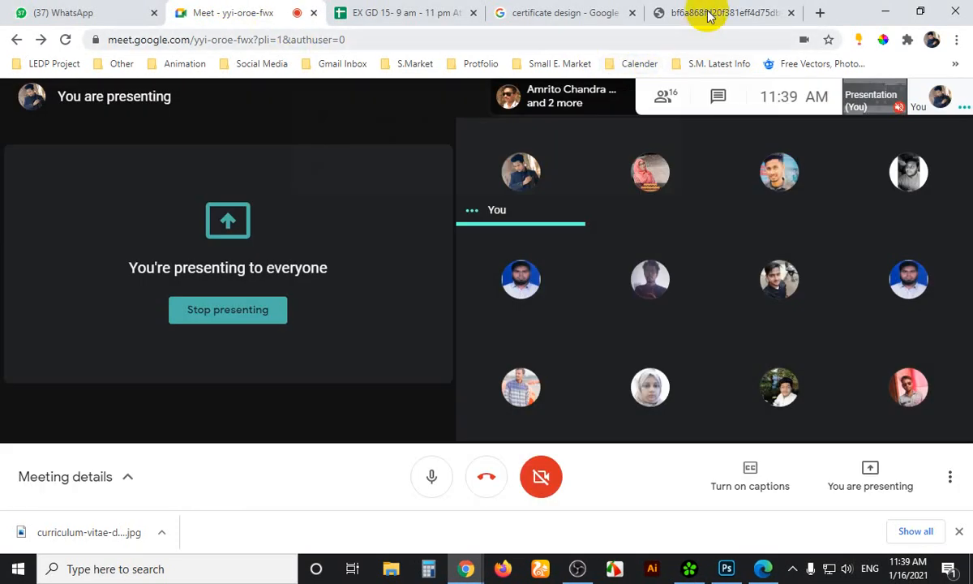
click(706, 12)
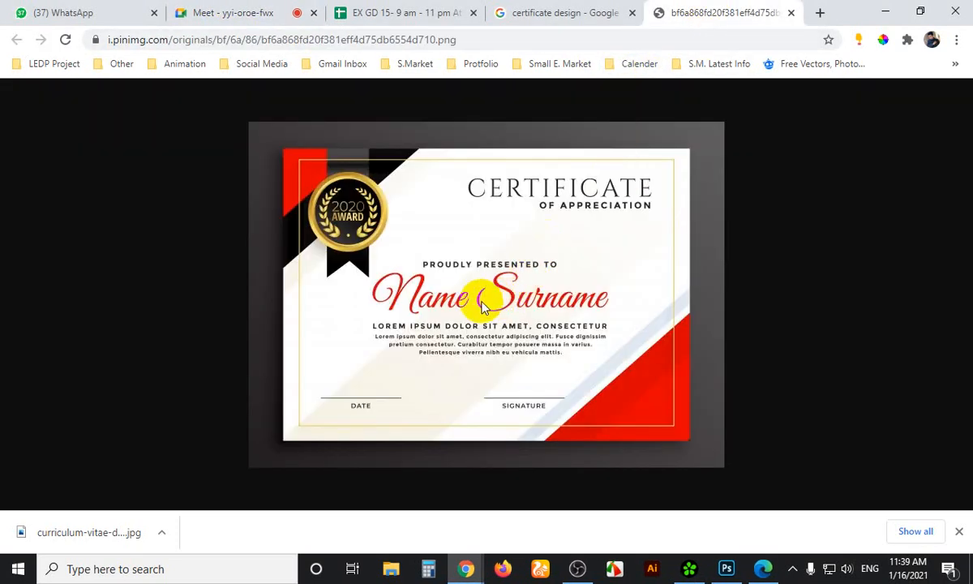
key(Print)
drag(212, 97, 785, 483)
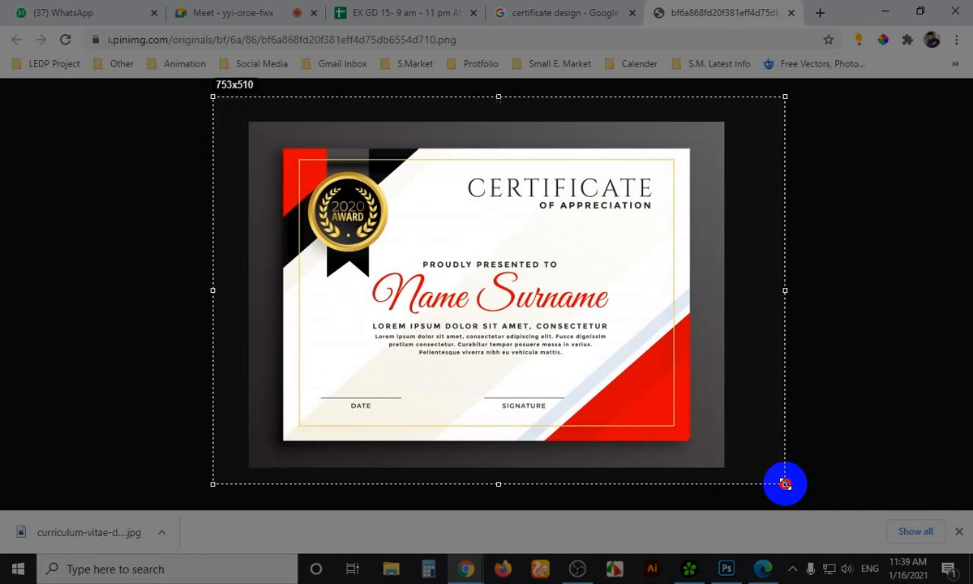
click(801, 342)
drag(484, 366, 541, 363)
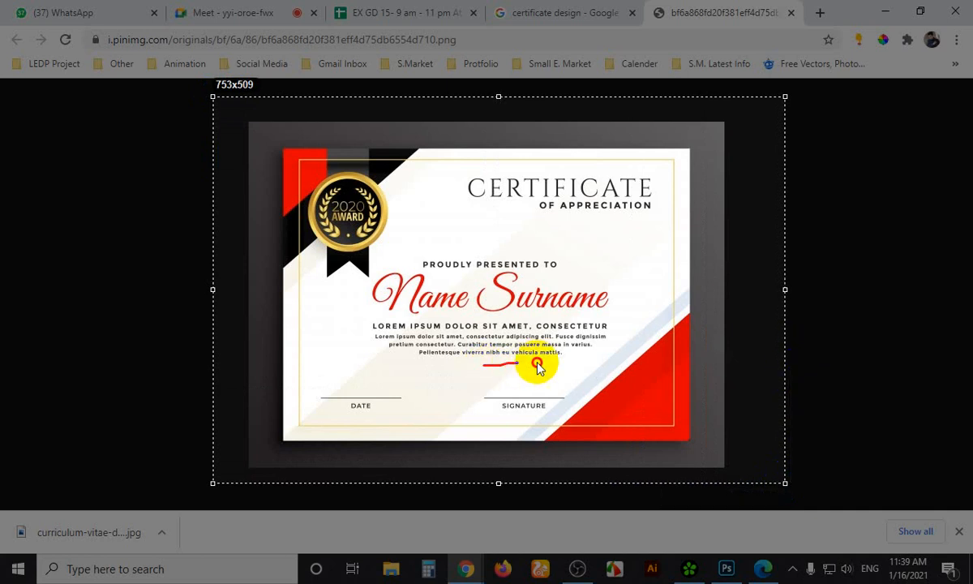
drag(350, 421, 375, 418)
click(500, 424)
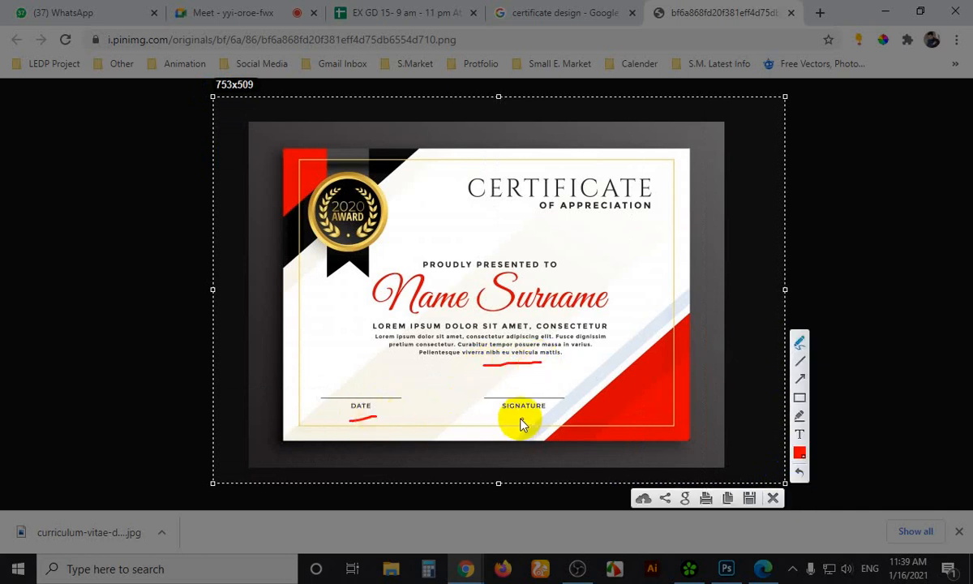
drag(520, 420, 540, 419)
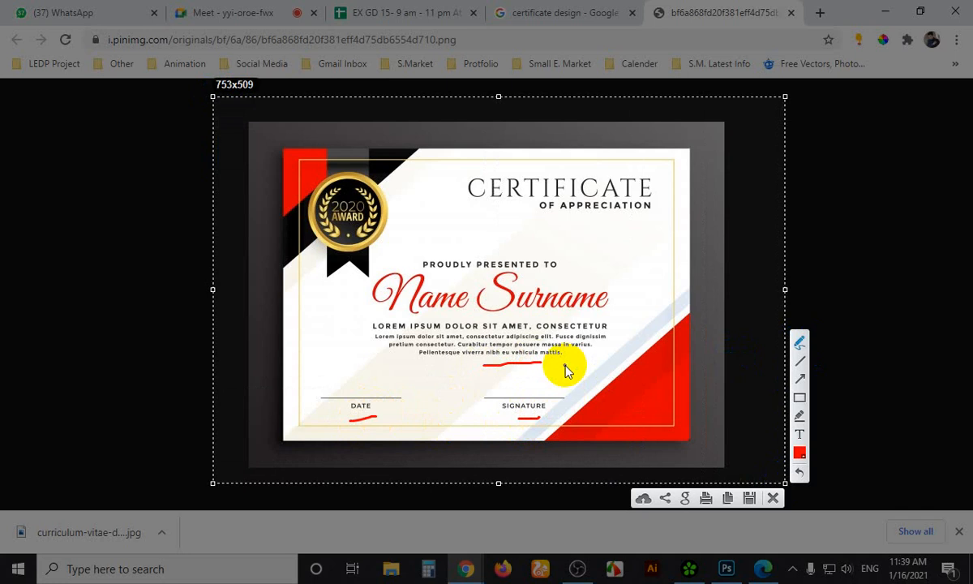
mouse_move(354, 327)
mouse_down()
mouse_move(537, 315)
mouse_move(615, 321)
mouse_move(608, 365)
mouse_move(545, 374)
mouse_move(406, 365)
mouse_move(348, 330)
mouse_move(353, 325)
mouse_up()
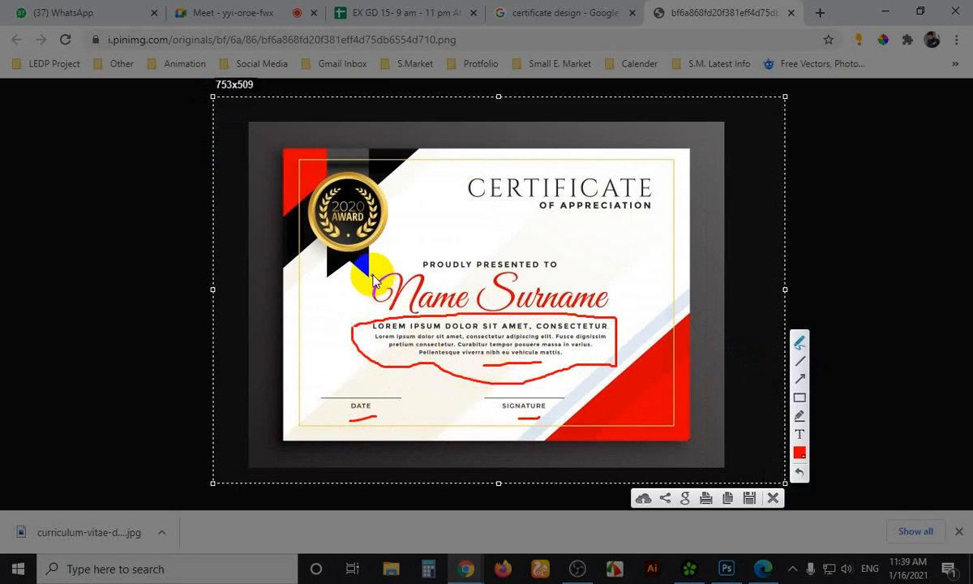
mouse_move(366, 277)
mouse_down()
mouse_move(362, 314)
mouse_move(406, 311)
mouse_move(421, 296)
mouse_up()
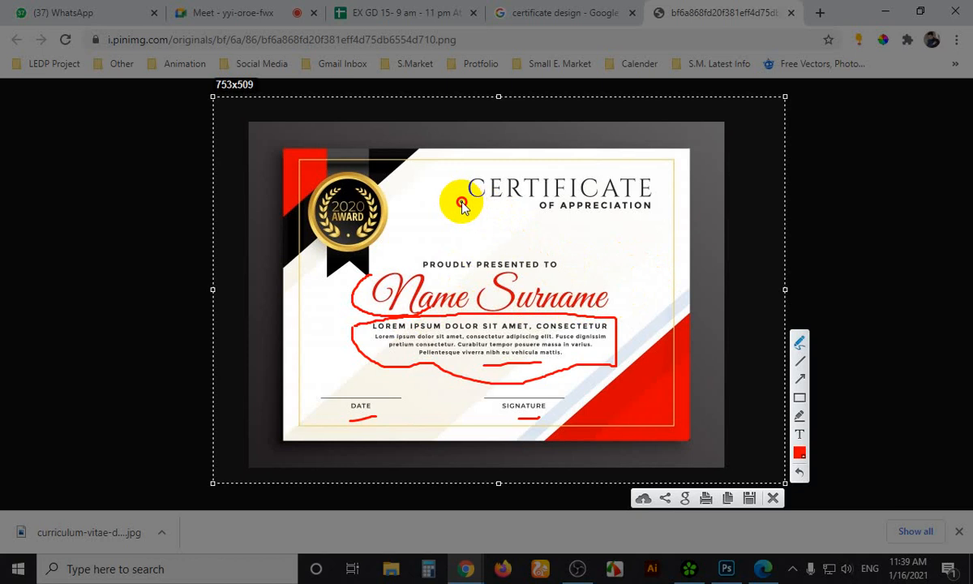
drag(460, 201, 517, 203)
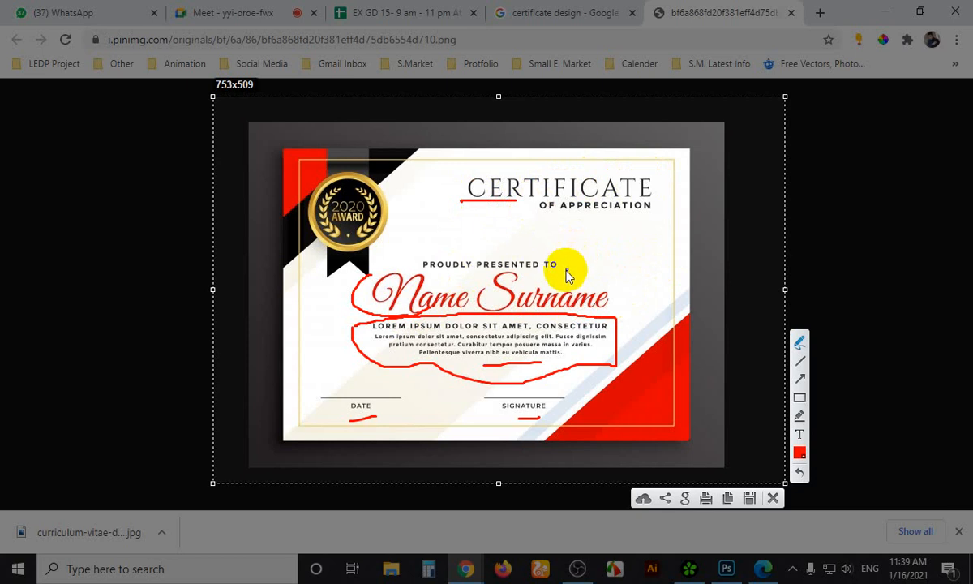
drag(431, 107, 436, 123)
key(Escape)
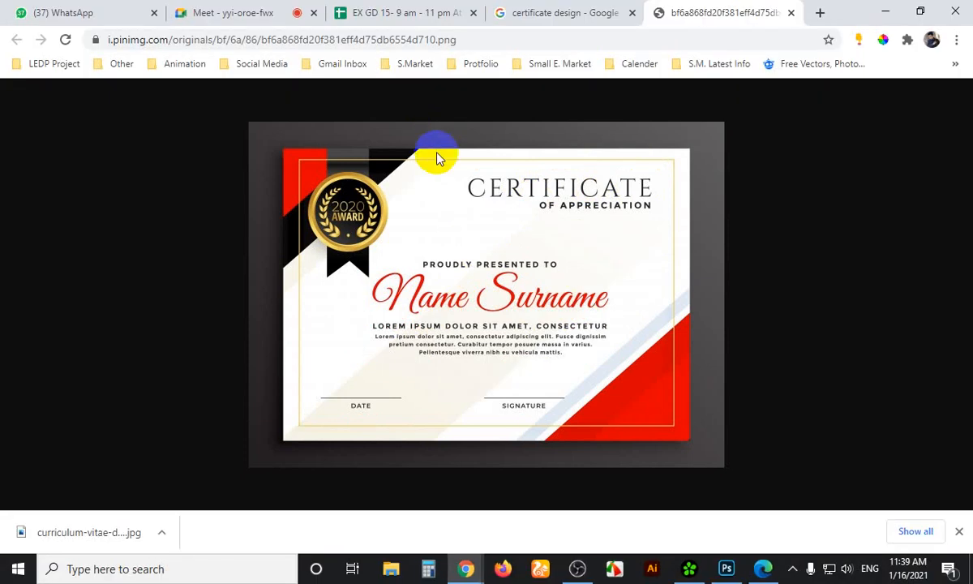
Close the first certificate image and scroll further down the Google Images results
click(795, 12)
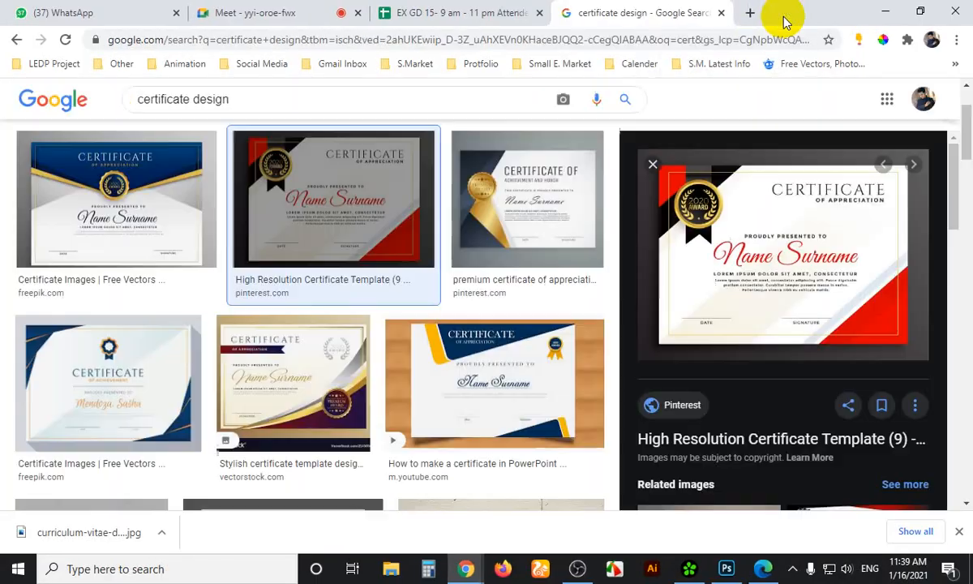
scroll(582, 347, down, 2)
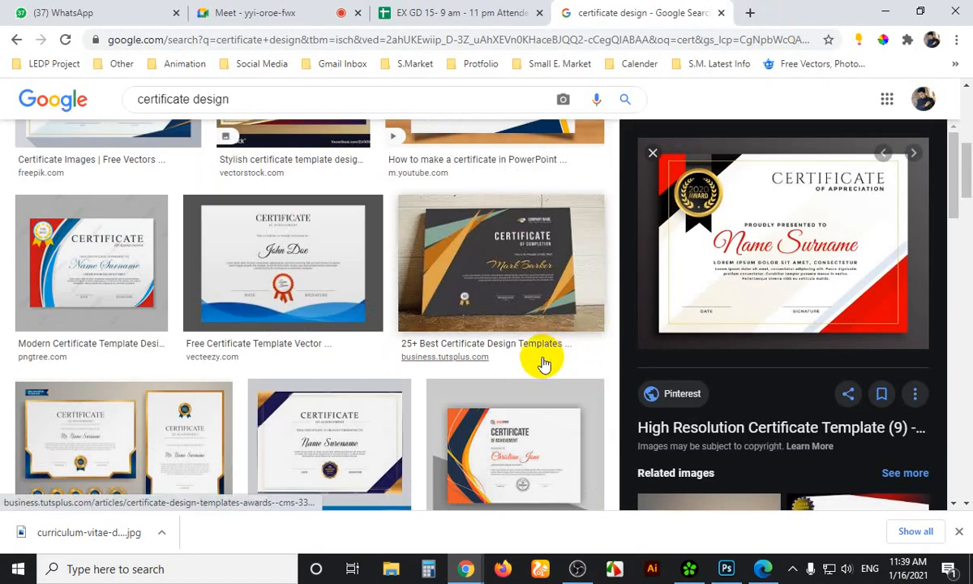
scroll(544, 362, down, 4)
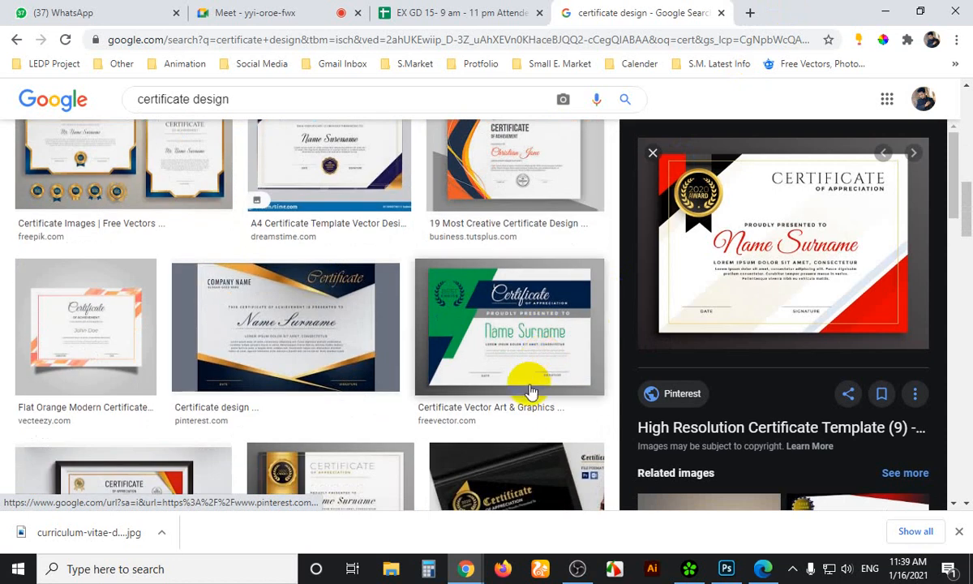
scroll(542, 366, down, 5)
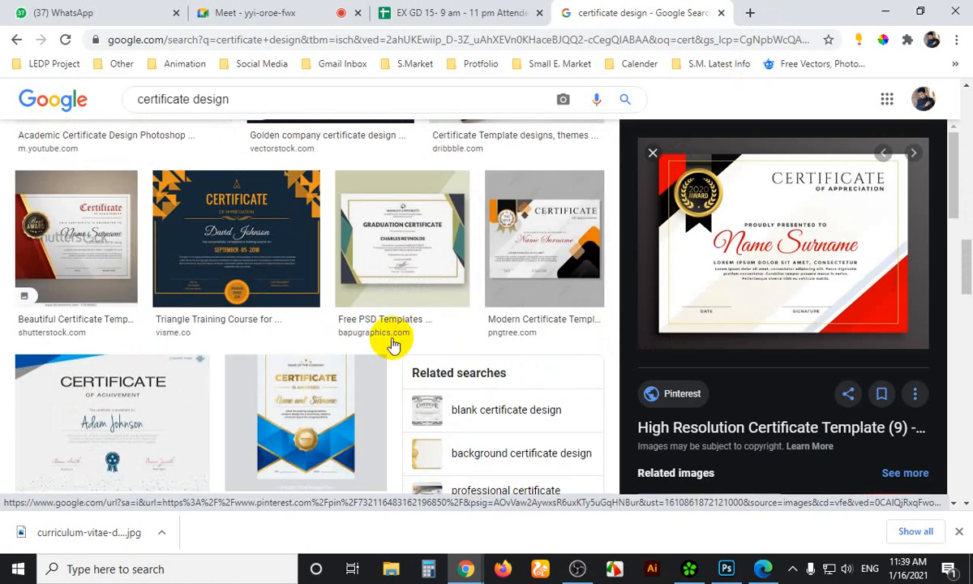
Open the Shutterstock red-and-gold certificate full size, then bring Photoshop's blank canvas forward
click(33, 244)
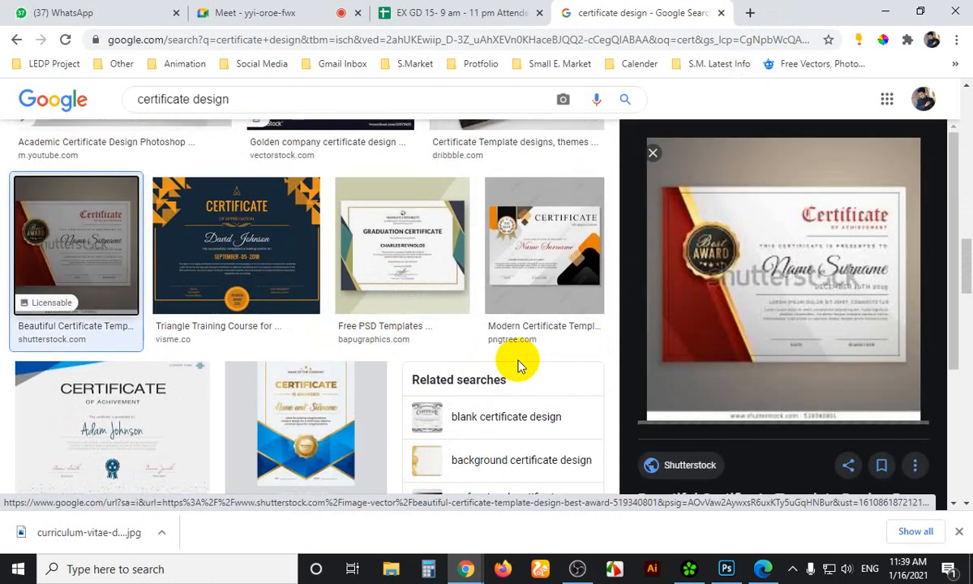
right_click(758, 248)
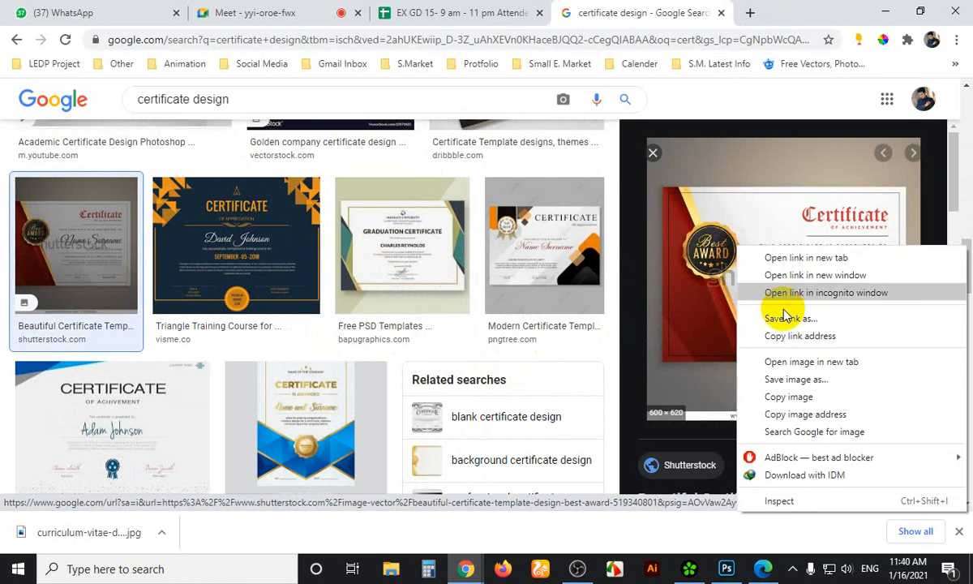
click(794, 360)
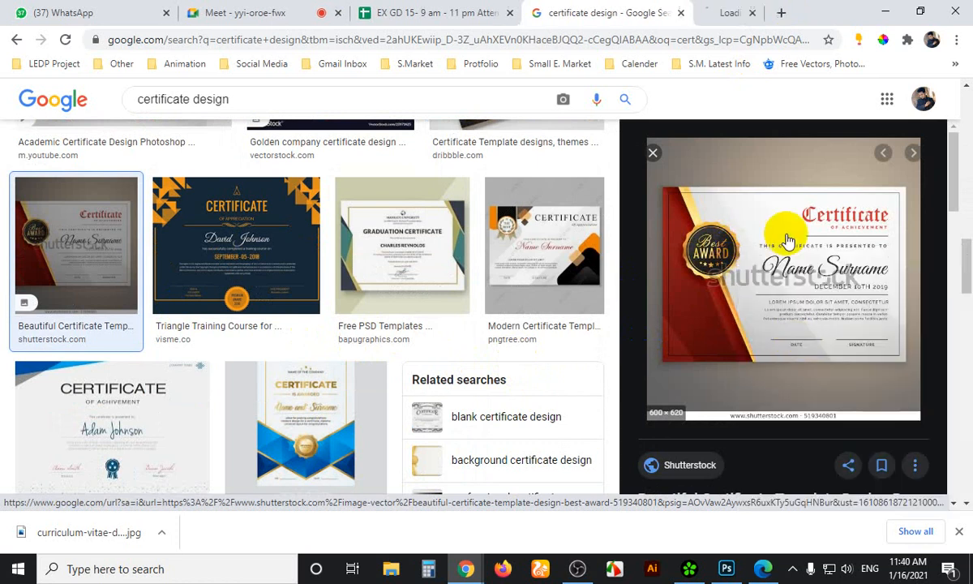
click(726, 18)
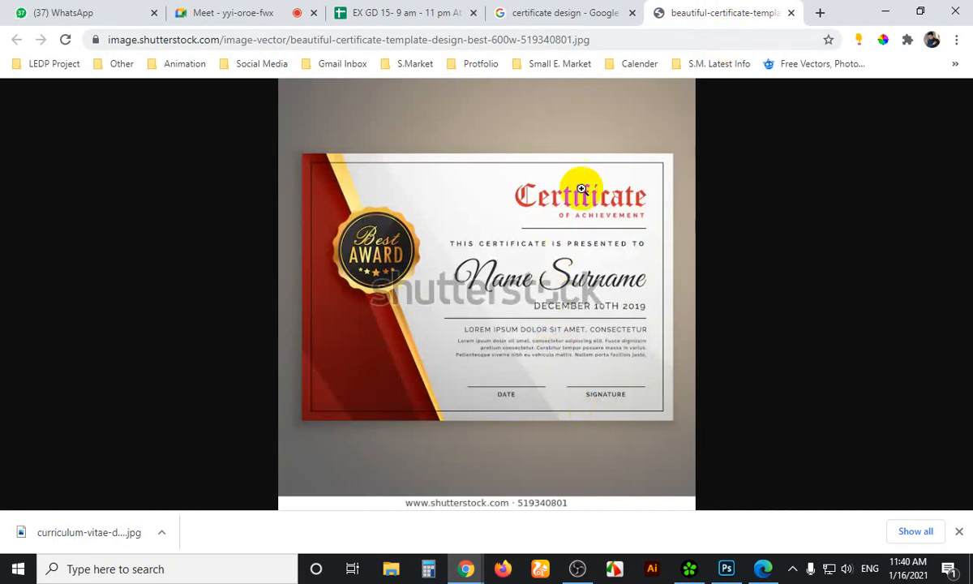
click(746, 447)
click(726, 569)
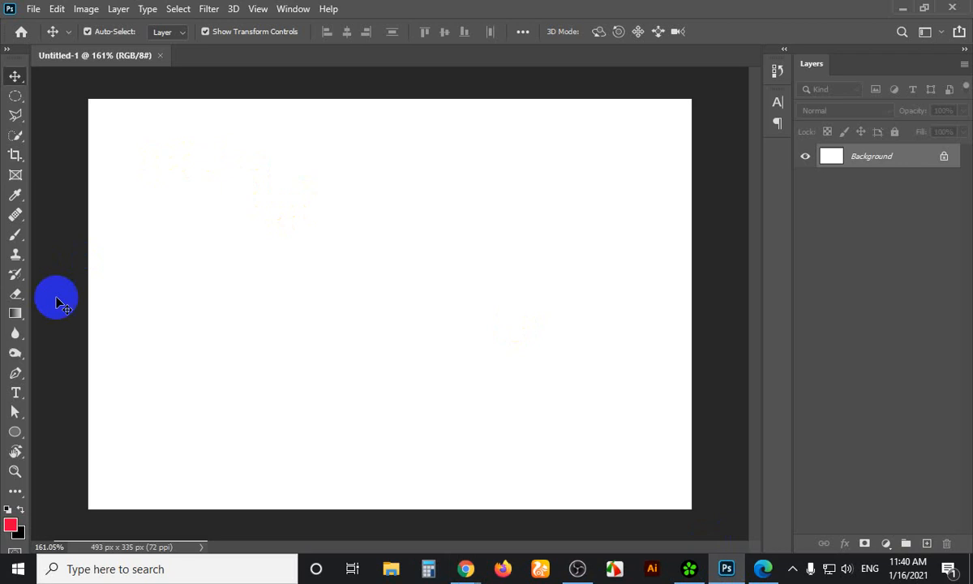
Start a horizontal text layer on the canvas, briefly checking the Google Meet tab
click(16, 393)
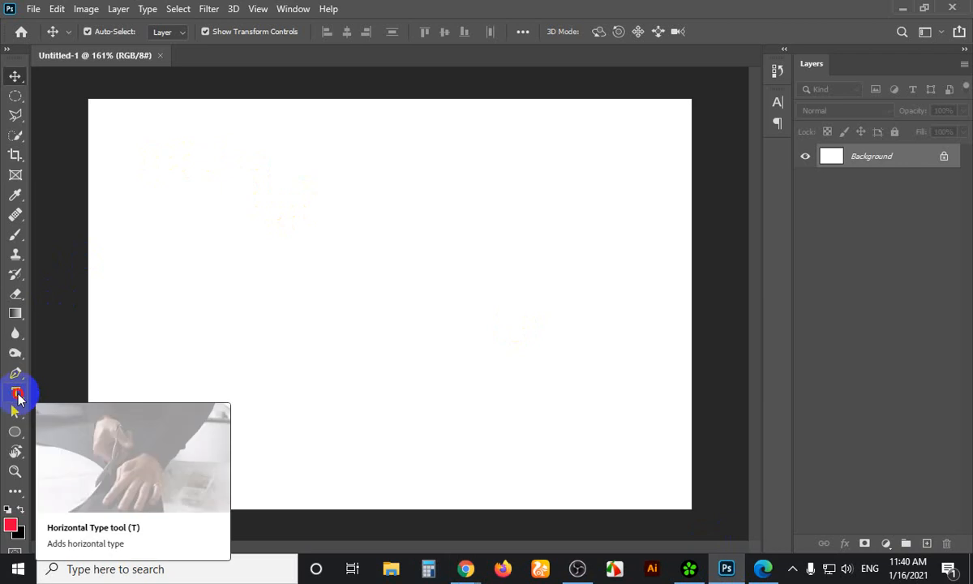
click(16, 394)
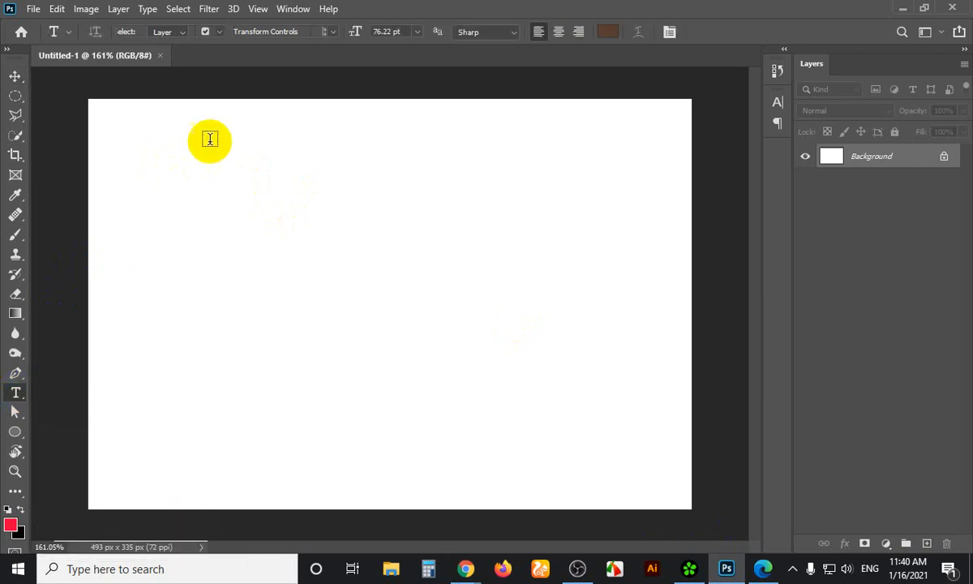
click(272, 186)
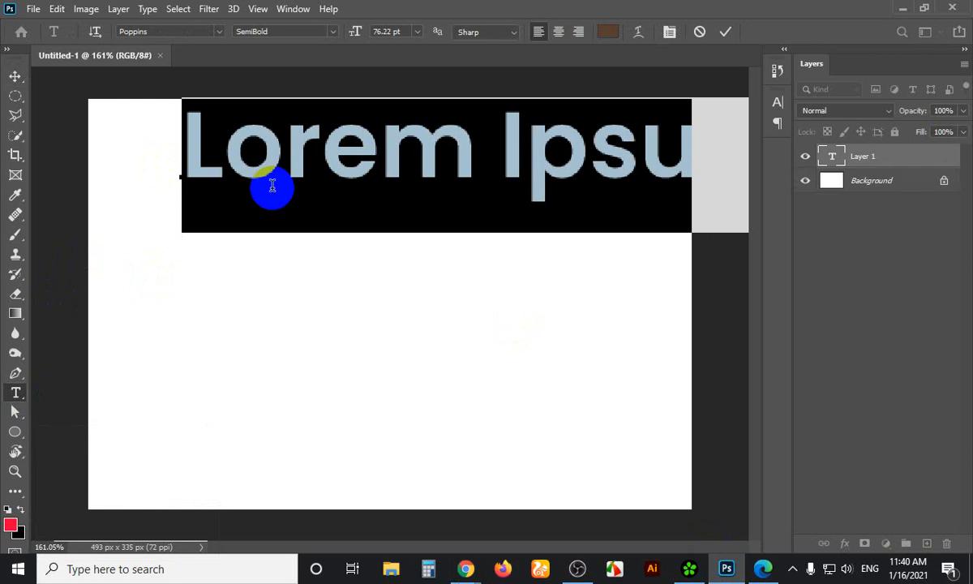
click(265, 156)
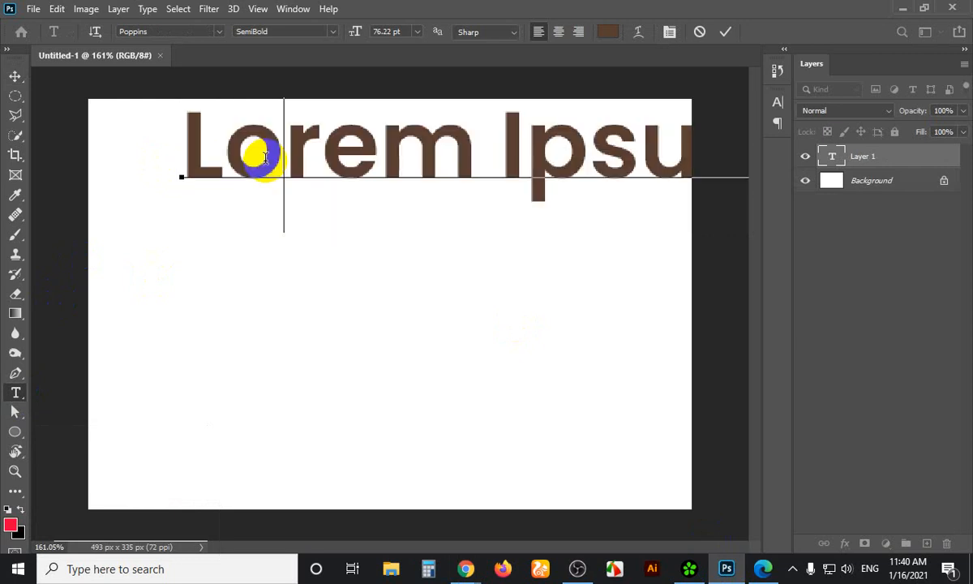
triple_click(265, 160)
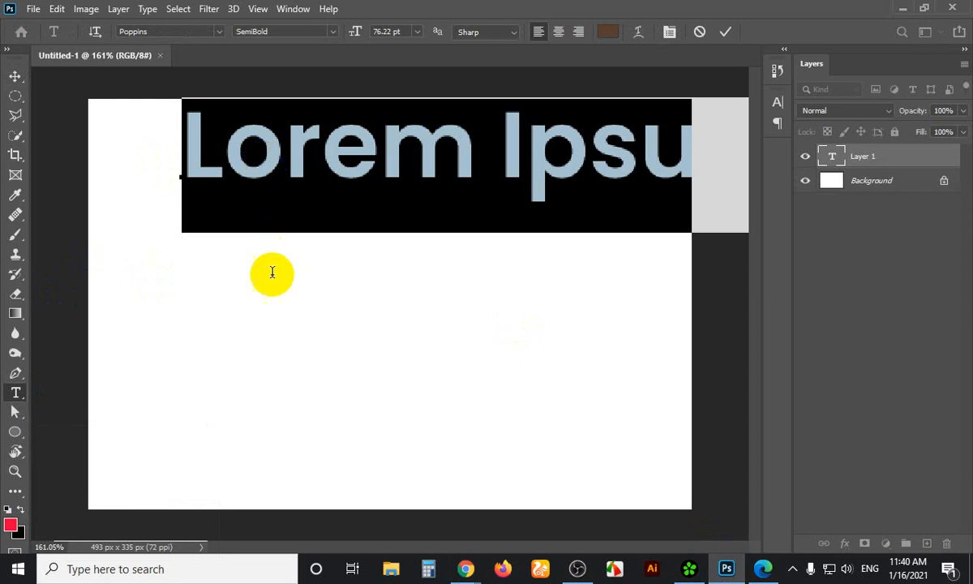
mouse_move(466, 569)
click(425, 535)
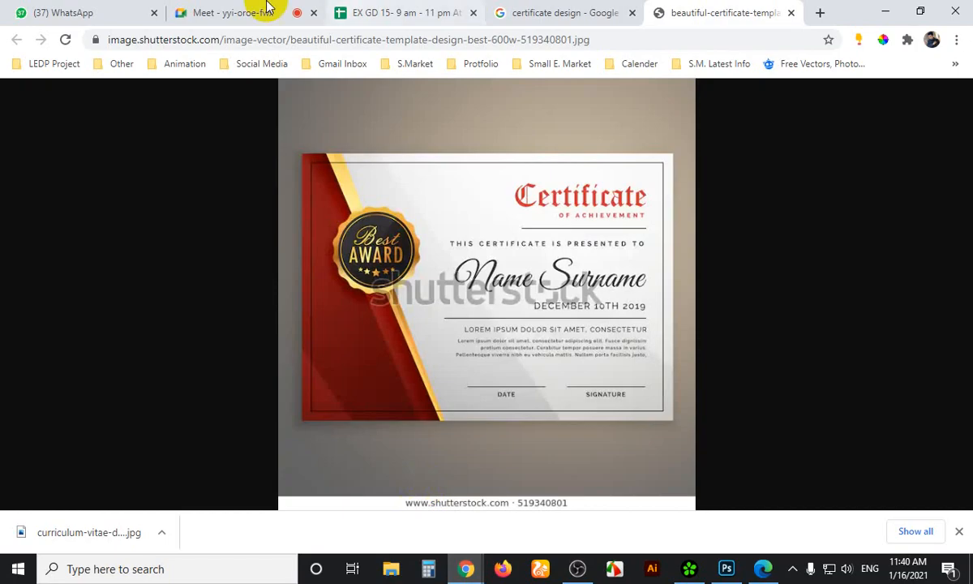
click(260, 10)
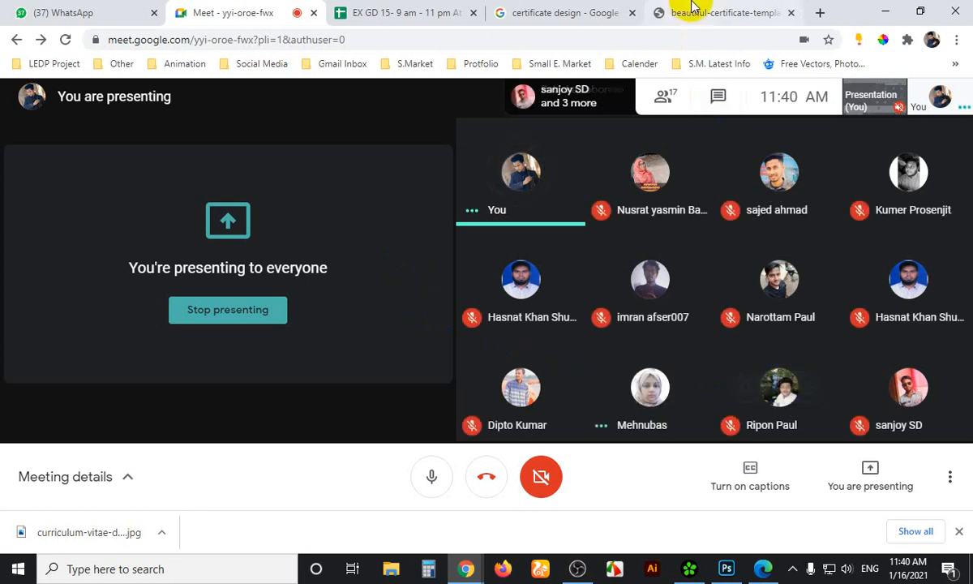
click(734, 572)
Replace the placeholder text with 'Ripon' and commit it
click(369, 151)
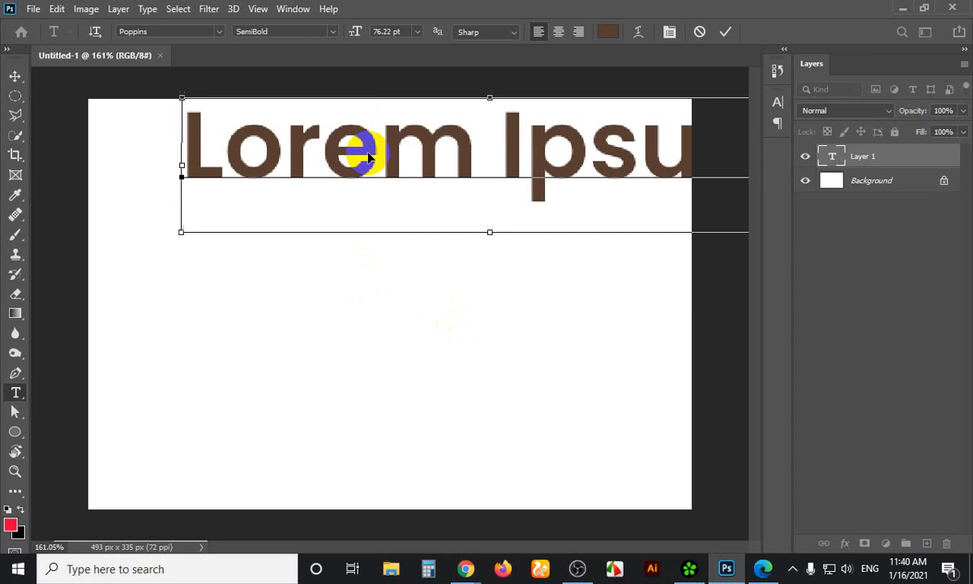
triple_click(368, 150)
text(Ripon)
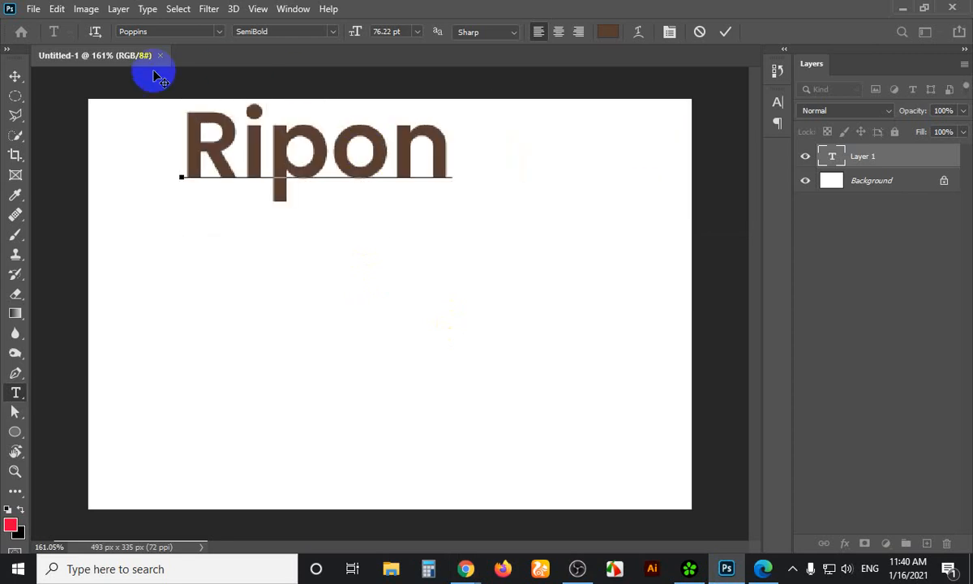
click(16, 76)
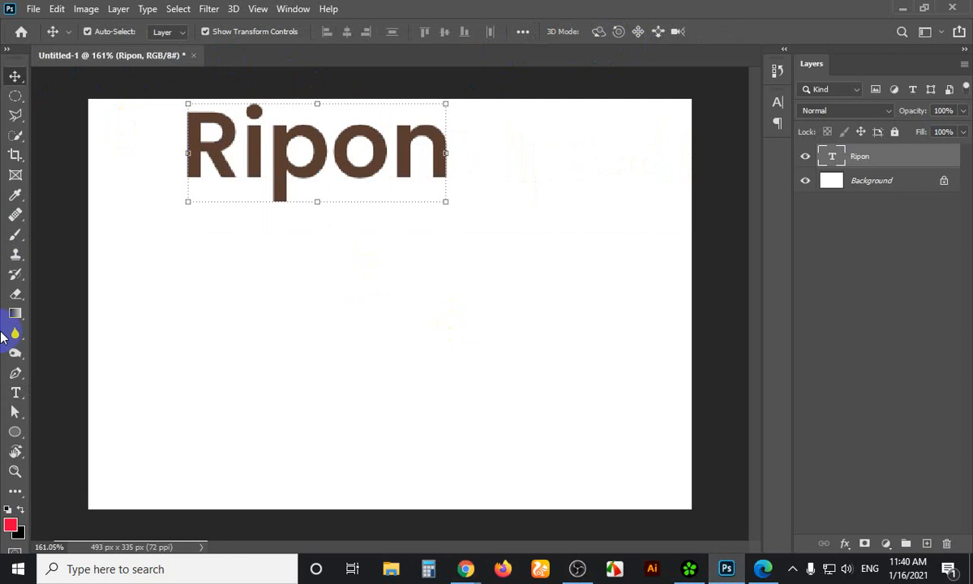
Switch Ripon's Poppins weight from SemiBold to Regular
click(10, 395)
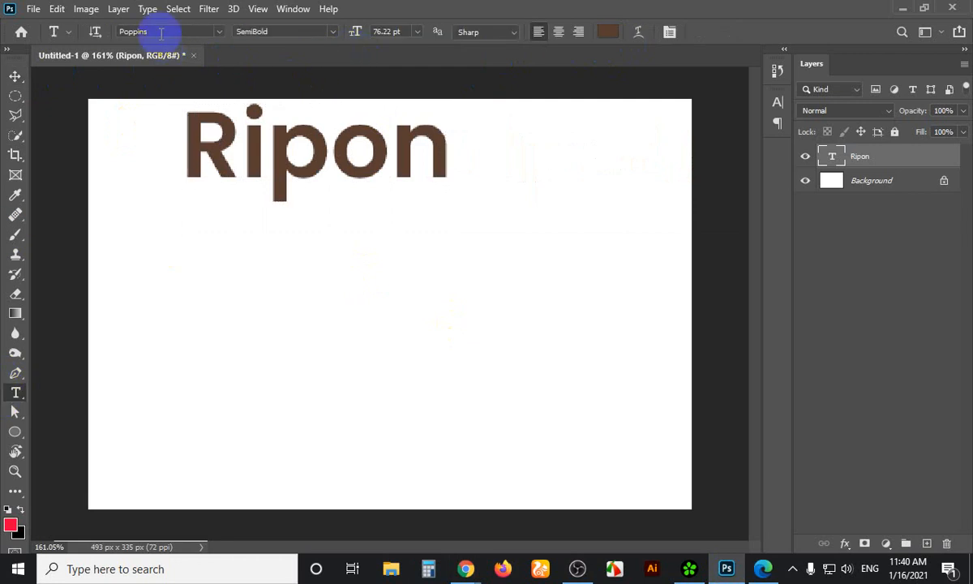
drag(152, 31, 179, 31)
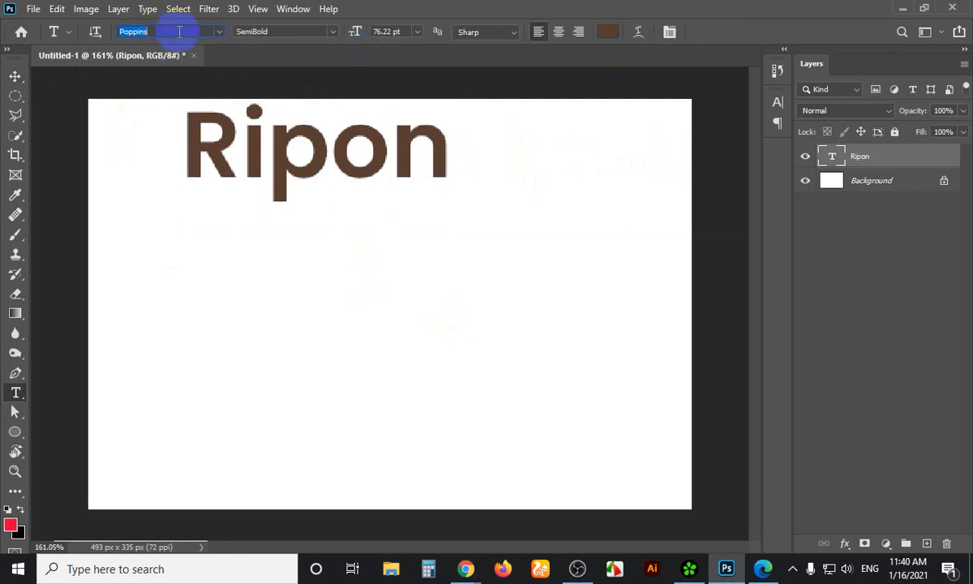
click(332, 34)
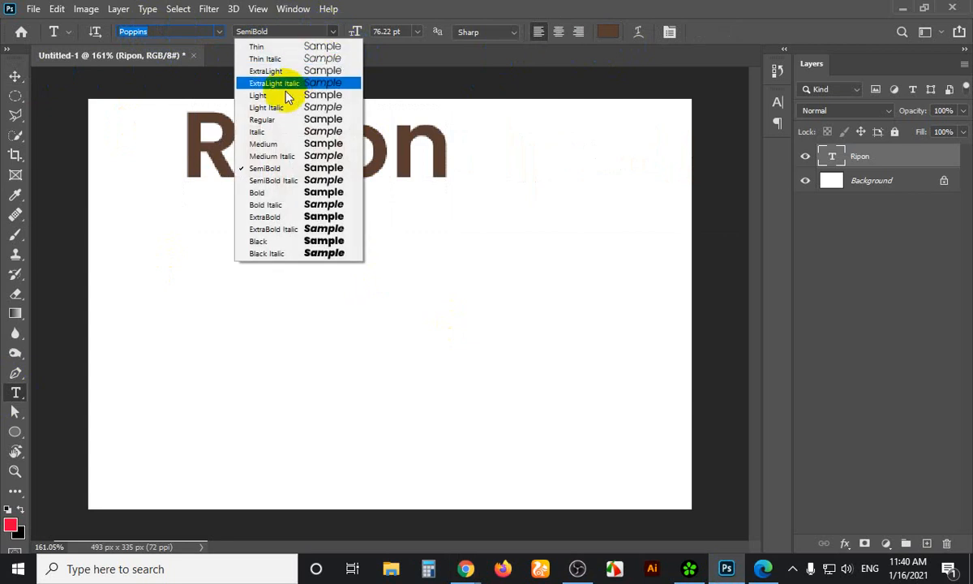
click(280, 119)
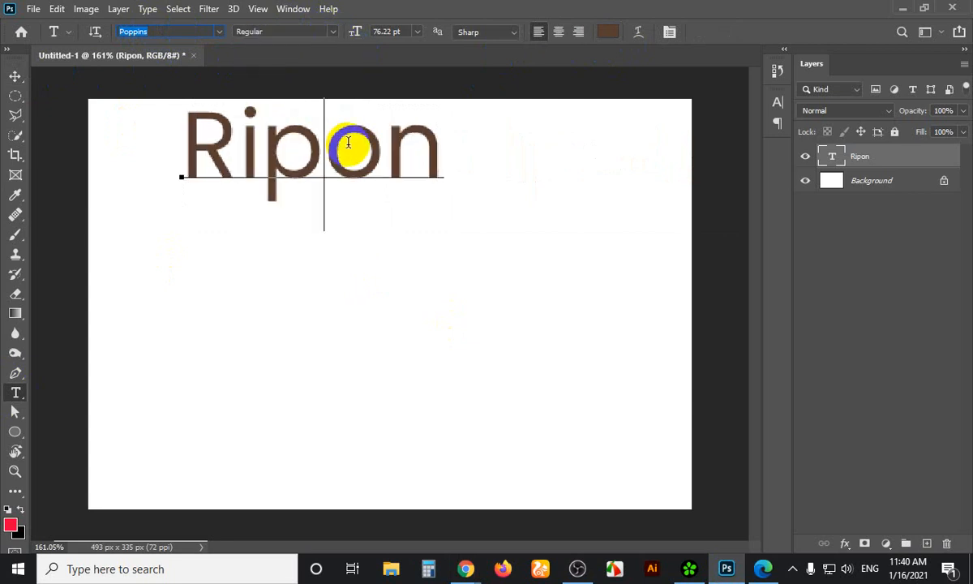
Set the Ripon text size to 30 pt
drag(434, 137, 187, 134)
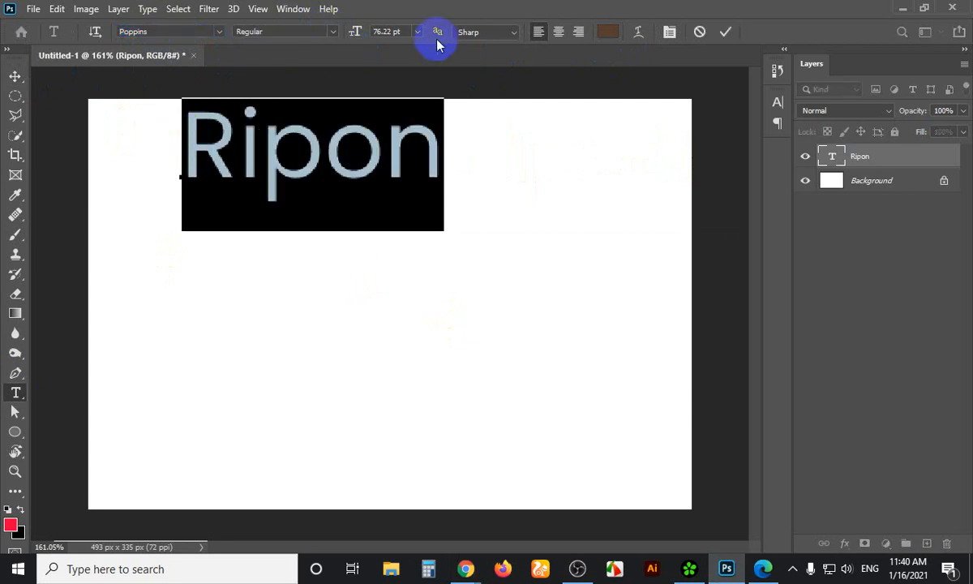
drag(417, 32, 402, 227)
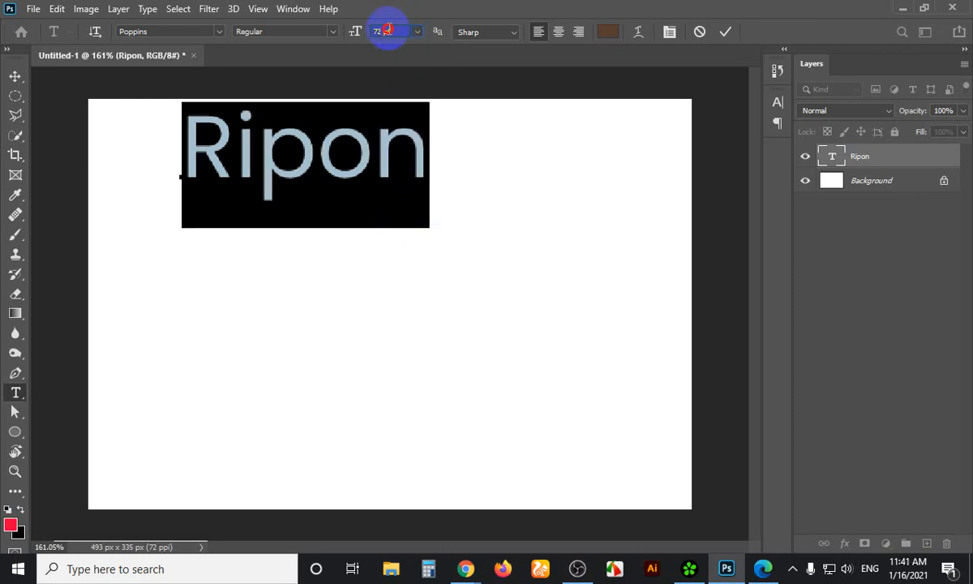
drag(387, 30, 364, 34)
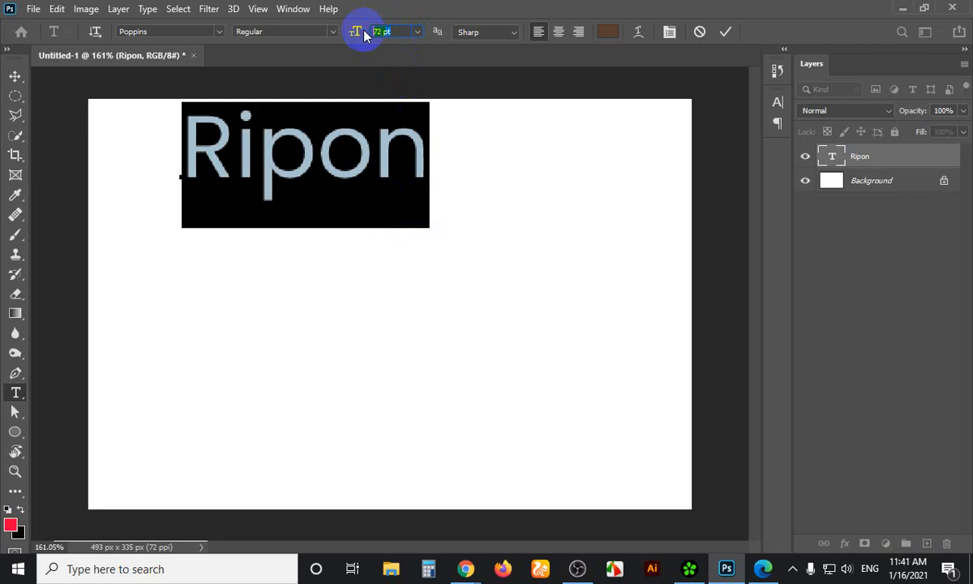
text(30)
key(Return)
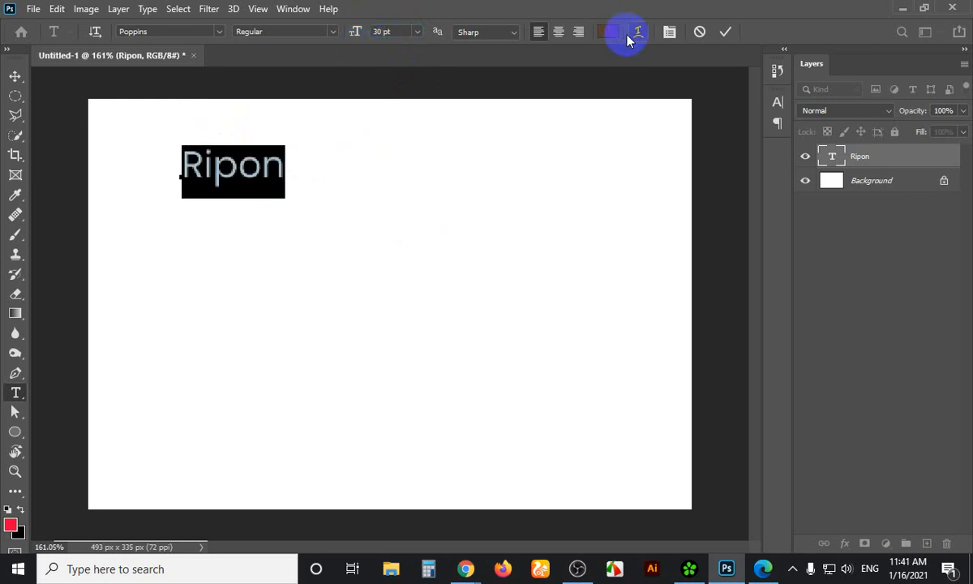
Change Ripon's text colour to pure black (000000) and commit the text
click(609, 32)
click(581, 330)
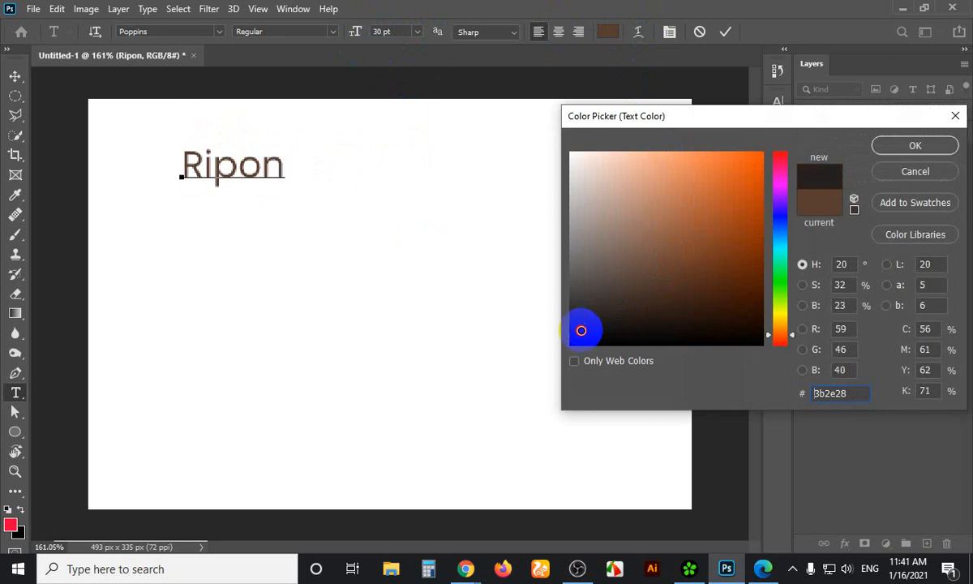
drag(581, 330, 570, 345)
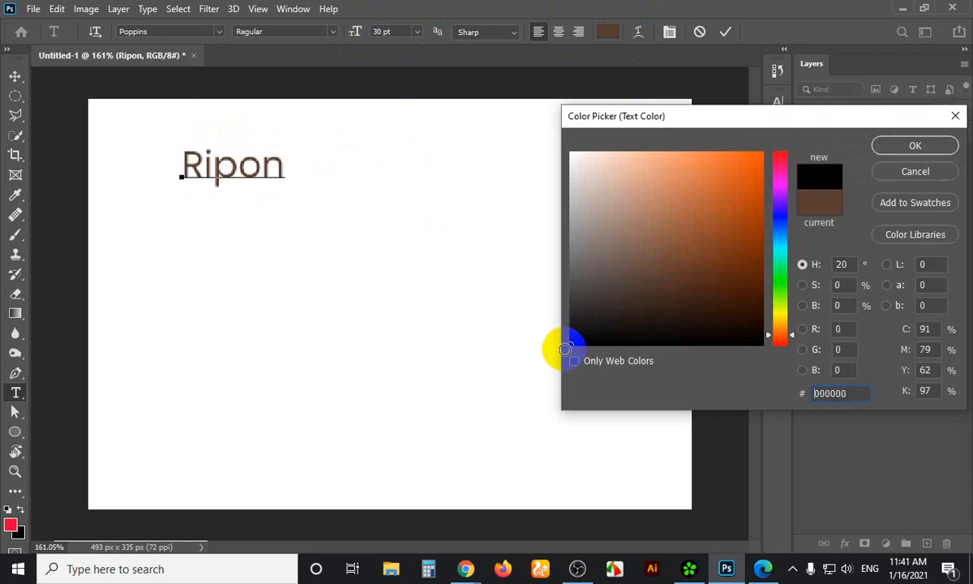
click(915, 146)
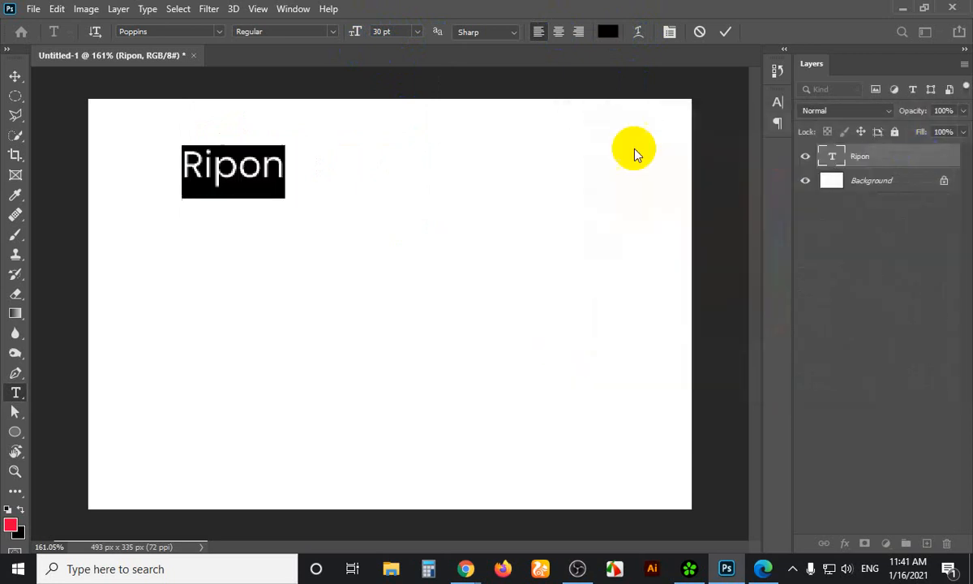
click(14, 75)
Drag Ripon up and left near the canvas's top-left corner, then nudge it slightly right
click(256, 167)
drag(256, 167, 183, 149)
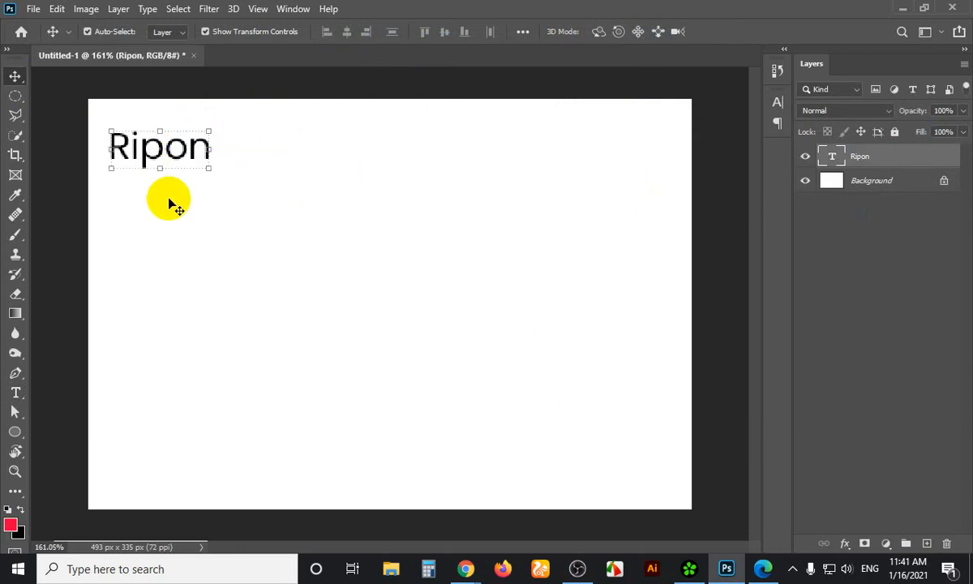
drag(804, 157, 896, 409)
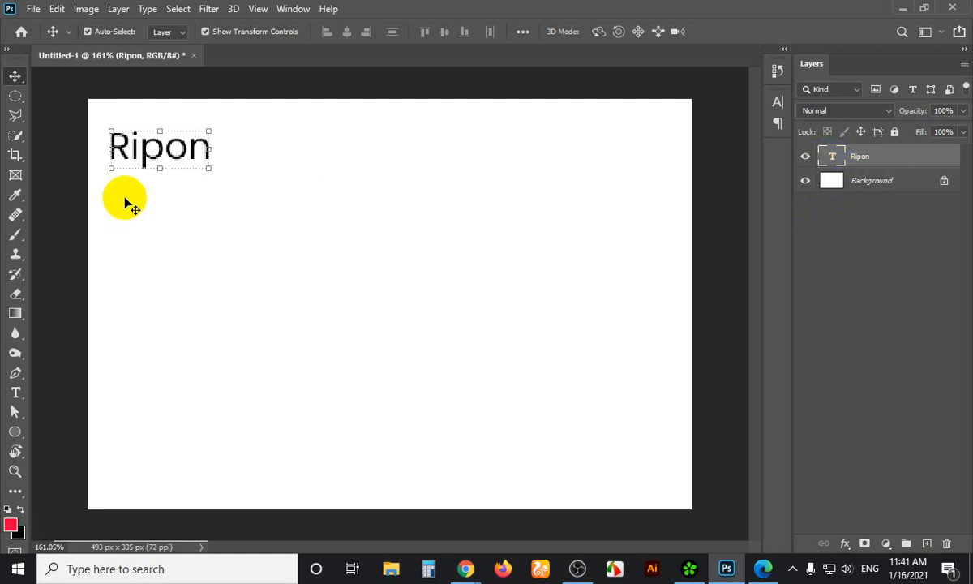
drag(184, 154, 187, 154)
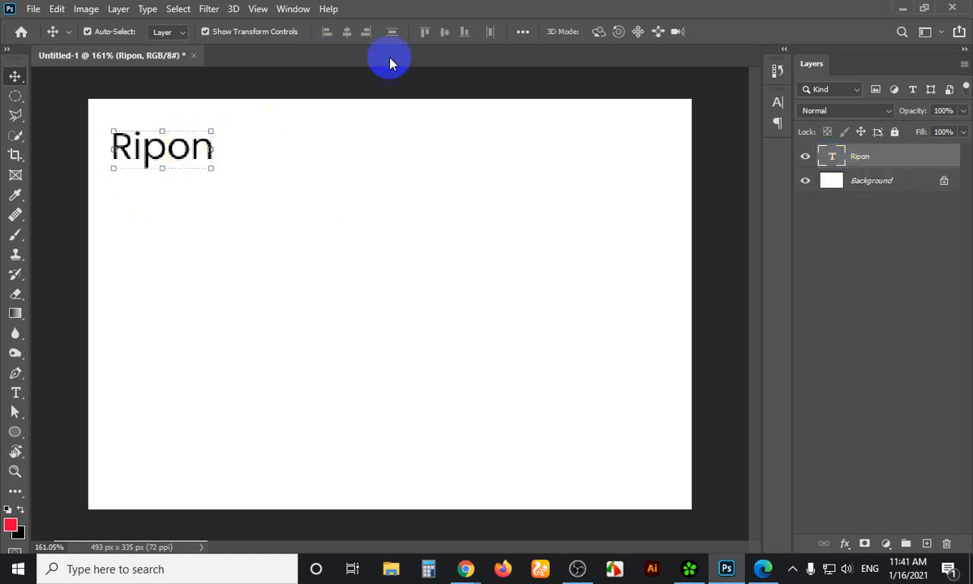
click(17, 393)
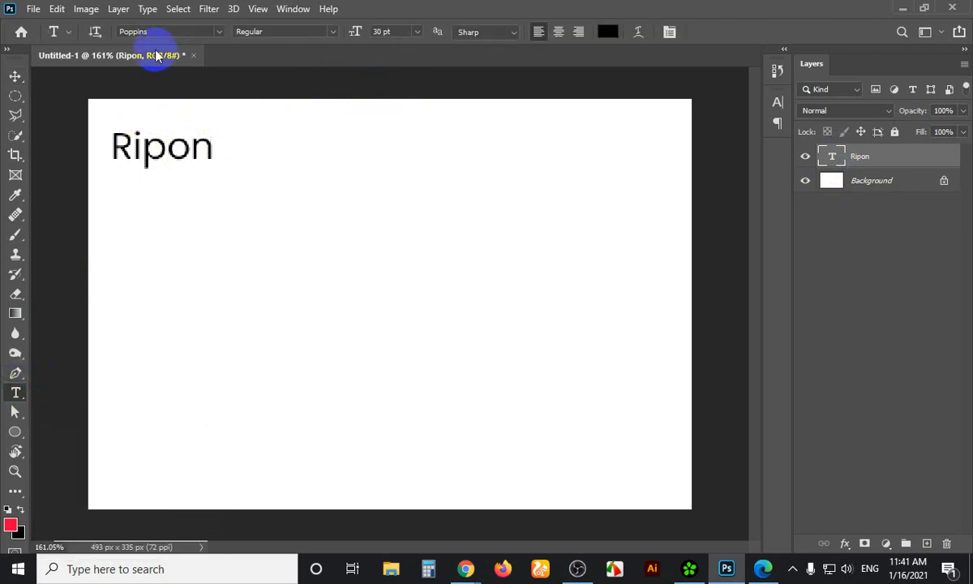
Open the Character panel from the Window menu
click(284, 11)
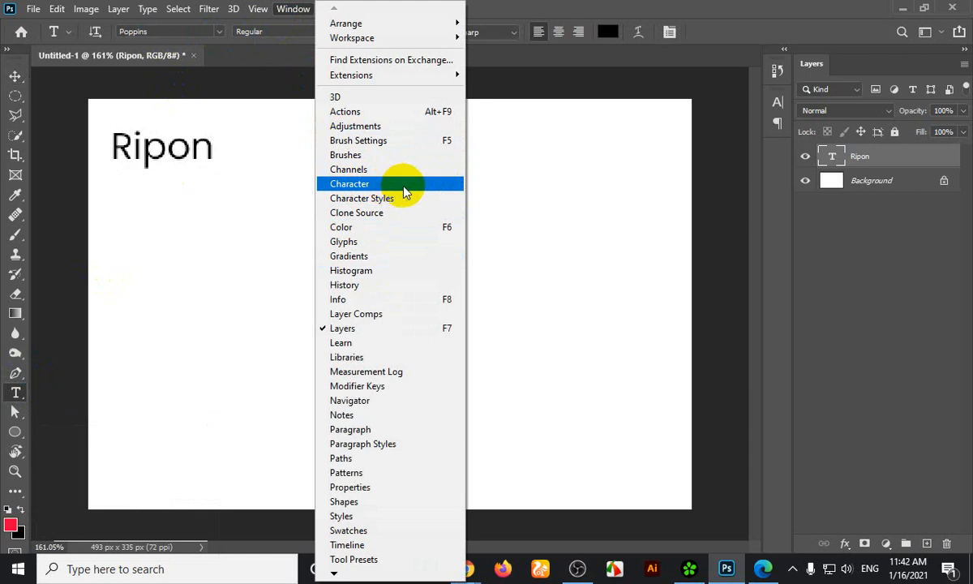
click(423, 186)
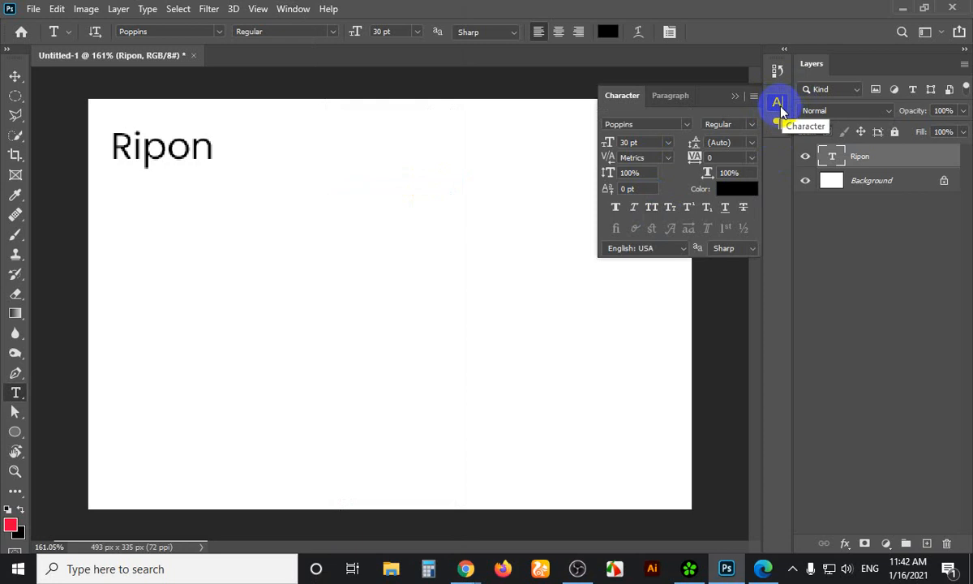
click(284, 12)
click(350, 184)
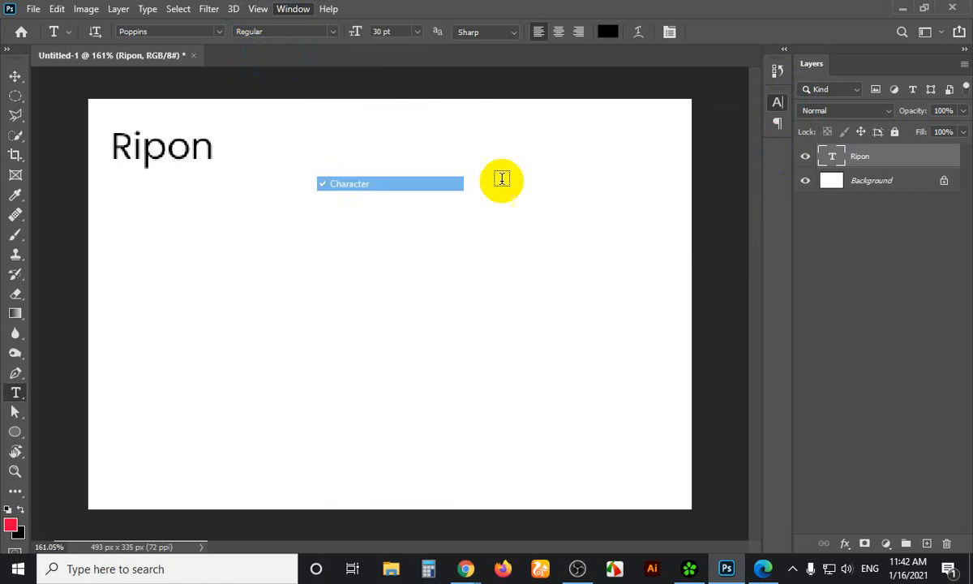
click(778, 100)
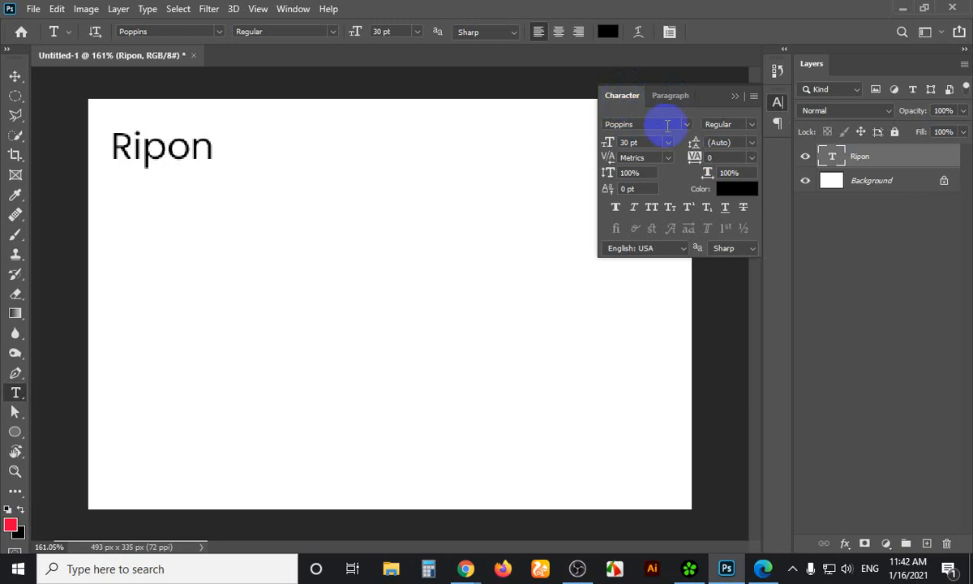
Select the font family field and frame a Lightshot capture around the Character panel
click(661, 125)
click(619, 123)
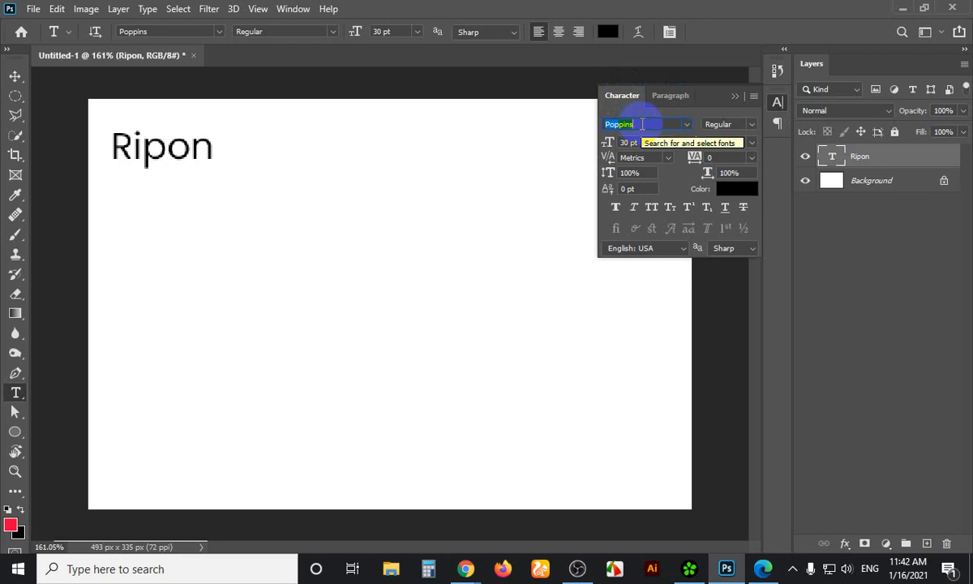
key(Print)
drag(554, 47, 847, 334)
Mark the font, style, size and colour fields in red, then close Lightshot and commit the text
click(864, 193)
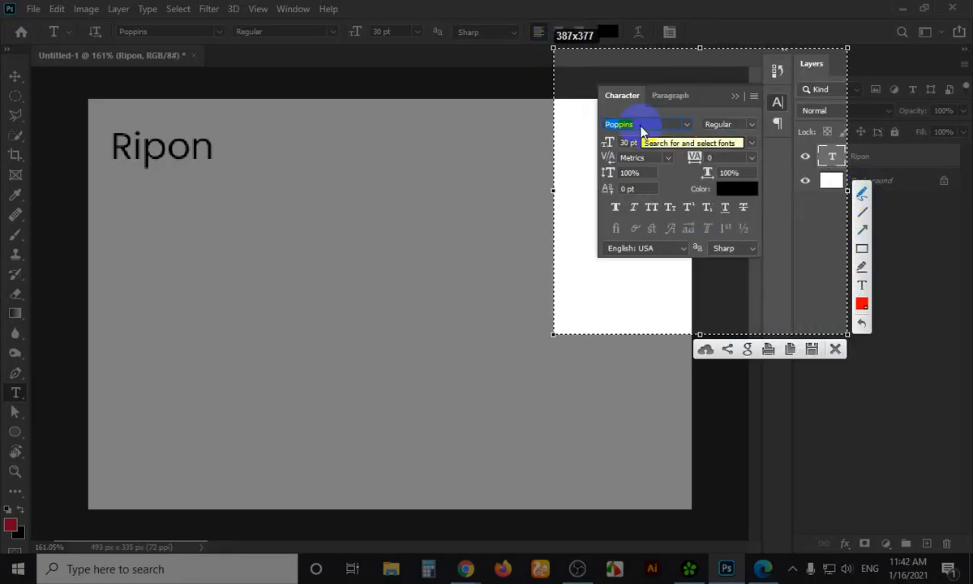
drag(641, 130, 663, 118)
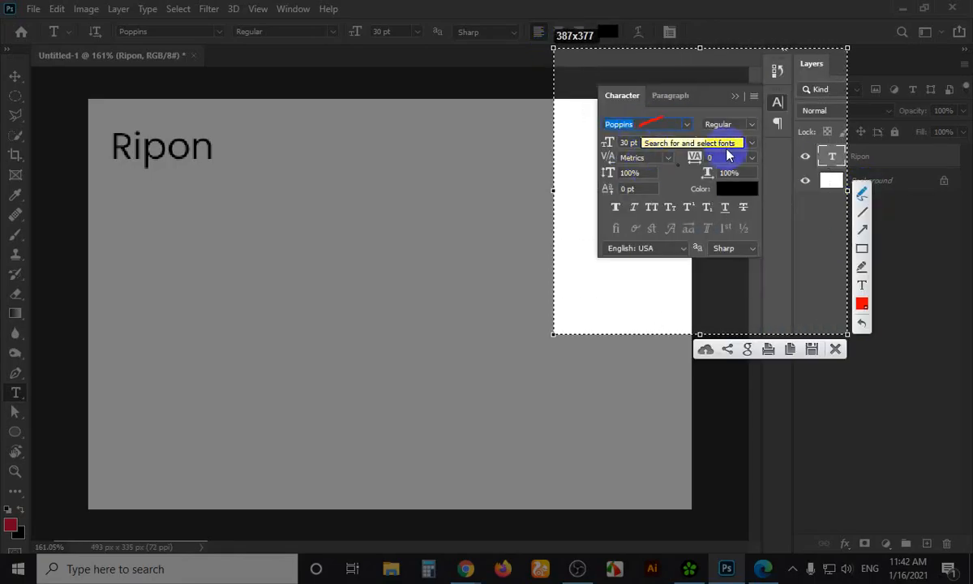
drag(740, 130, 757, 117)
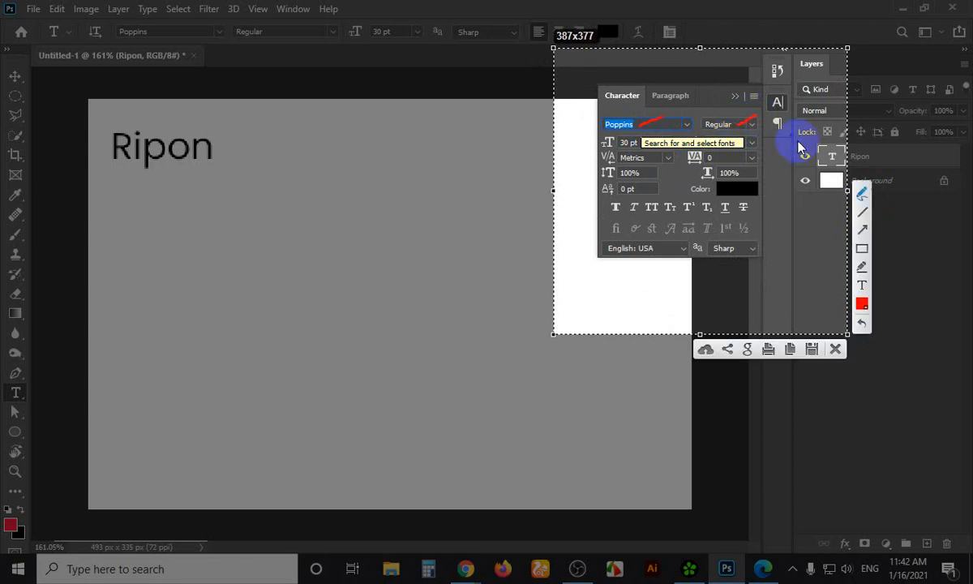
drag(585, 144, 604, 140)
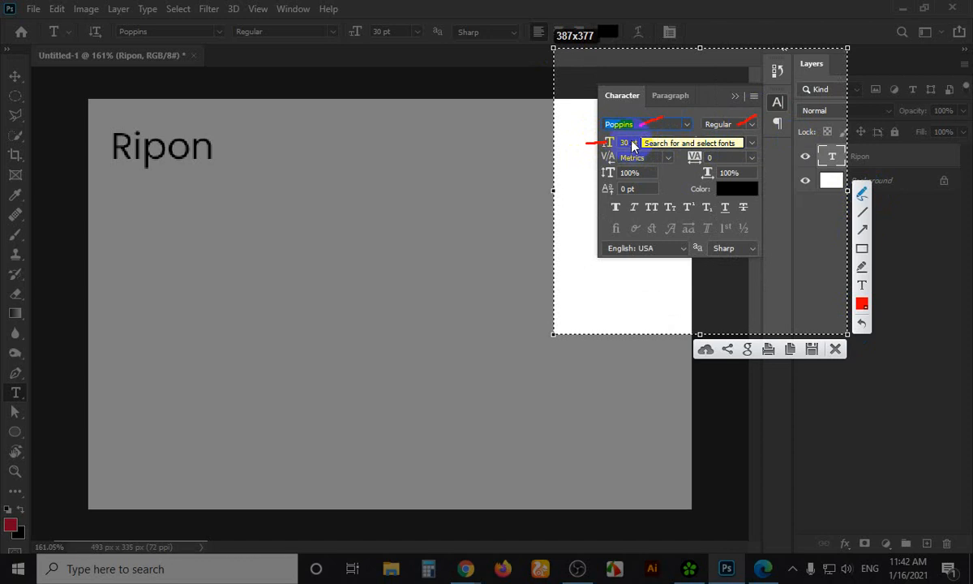
drag(745, 191, 780, 183)
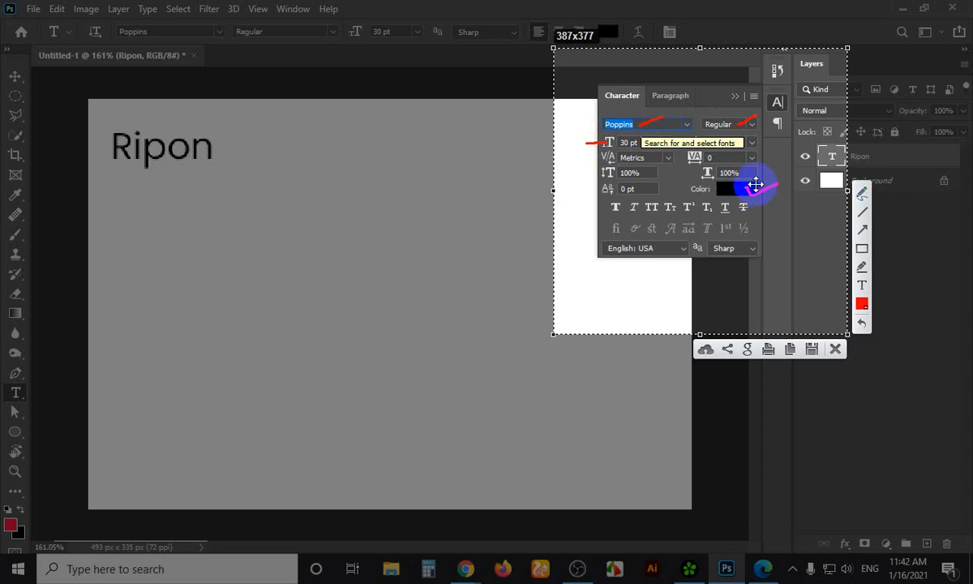
key(Escape)
click(14, 79)
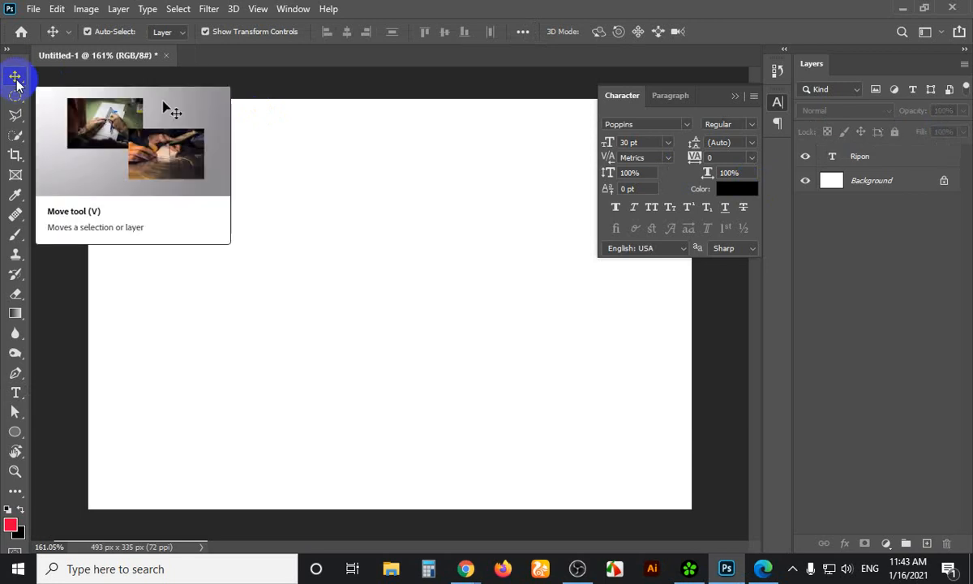
Select the word Ripon with the Type tool and try a red in the Color Picker
click(183, 159)
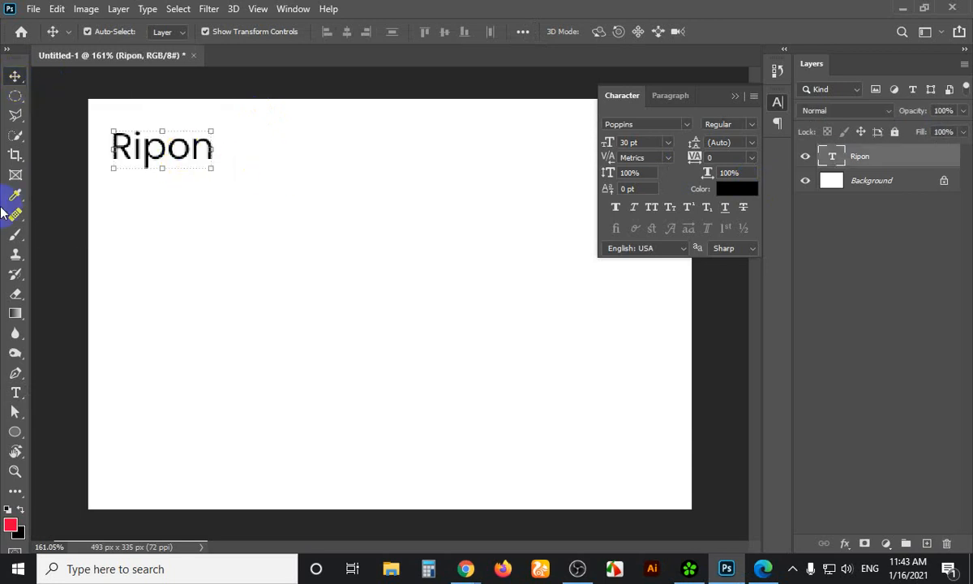
click(185, 158)
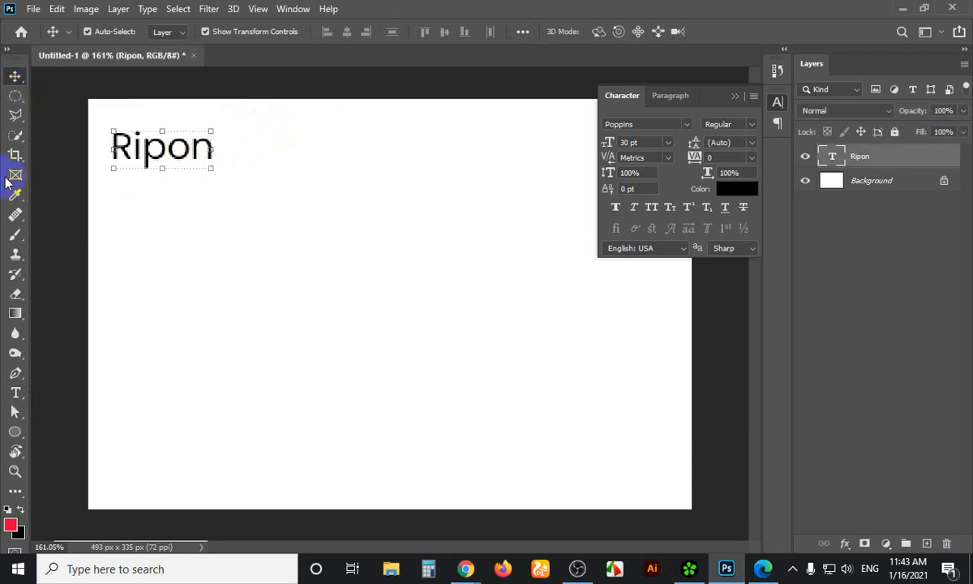
click(16, 393)
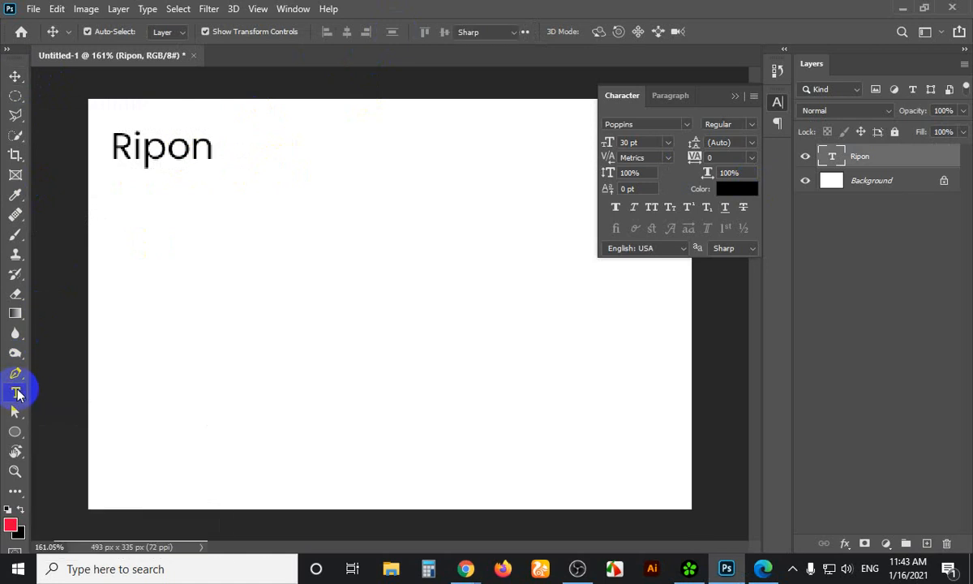
click(212, 152)
drag(213, 152, 102, 143)
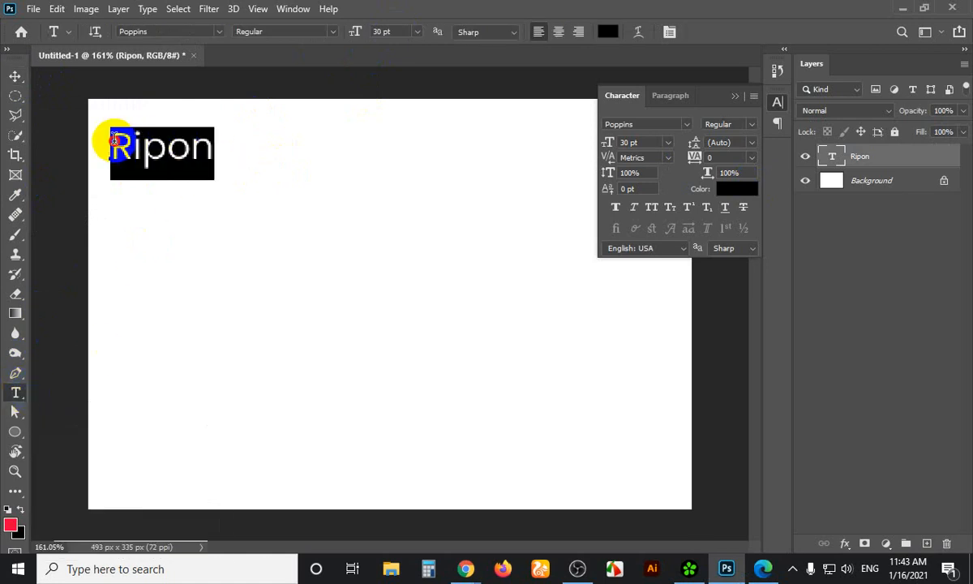
click(609, 30)
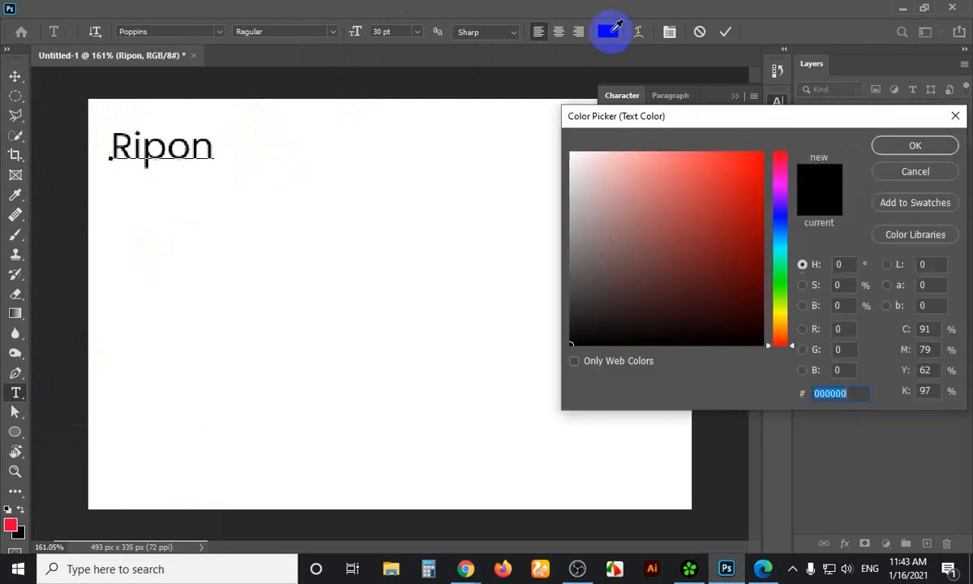
click(700, 218)
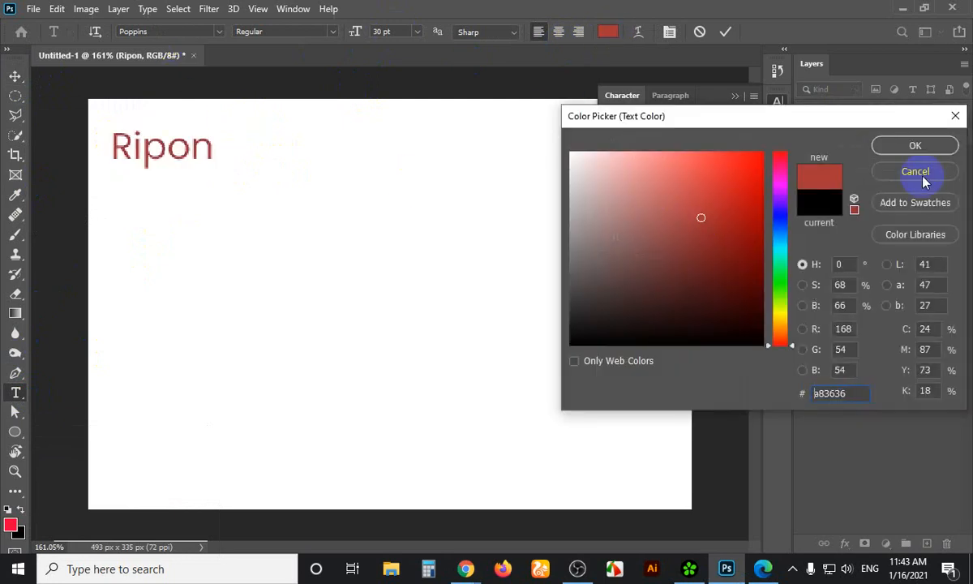
key(Return)
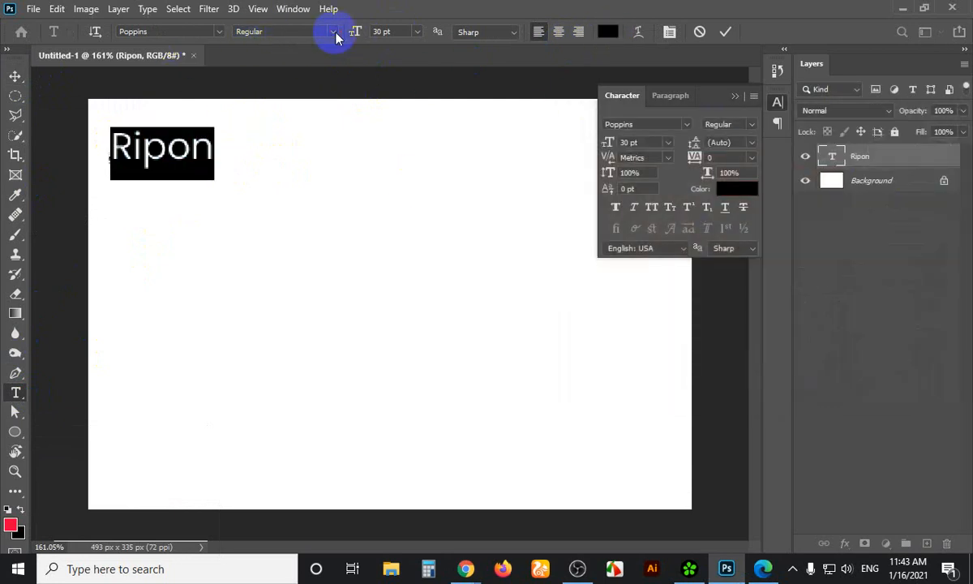
Change Ripon to Poppins Medium, close the Character panel and commit the edit
click(332, 31)
click(278, 146)
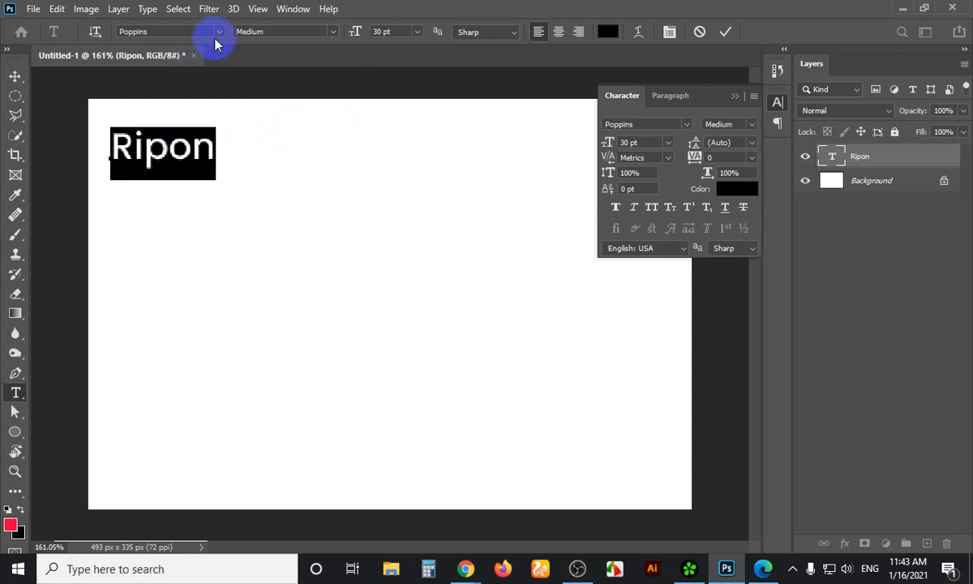
click(734, 95)
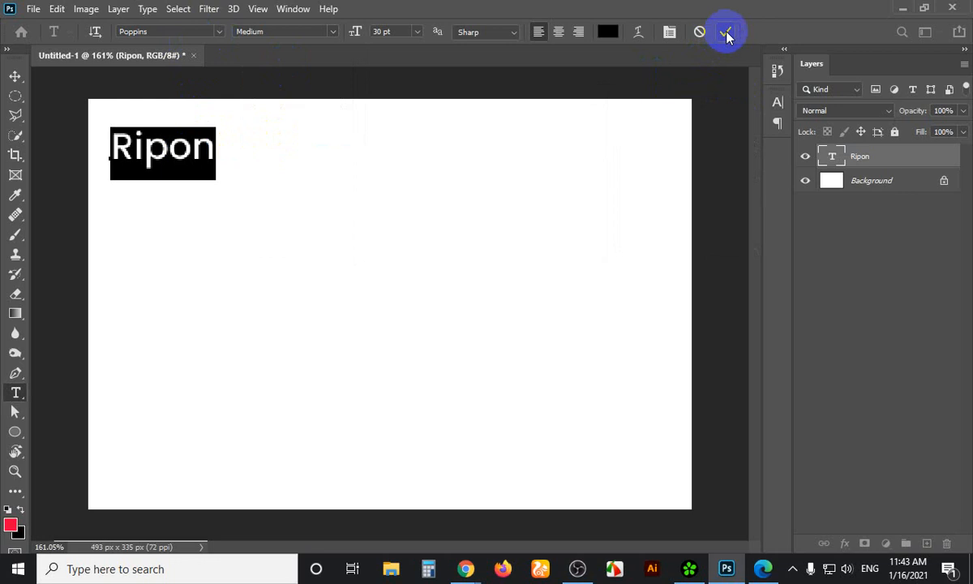
click(726, 33)
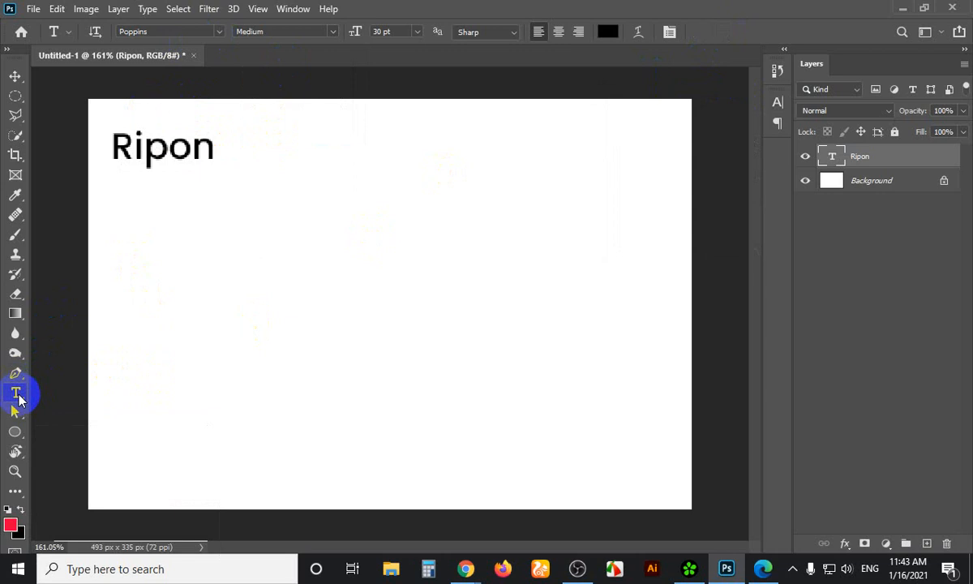
click(16, 76)
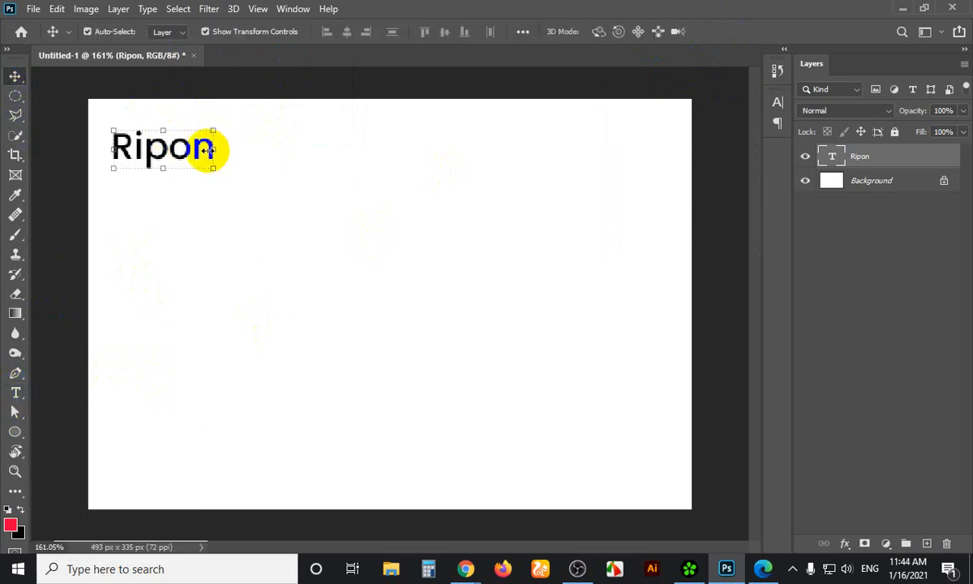
Preview a bright red for Ripon, cancel it, and set the weight back to Regular
click(354, 79)
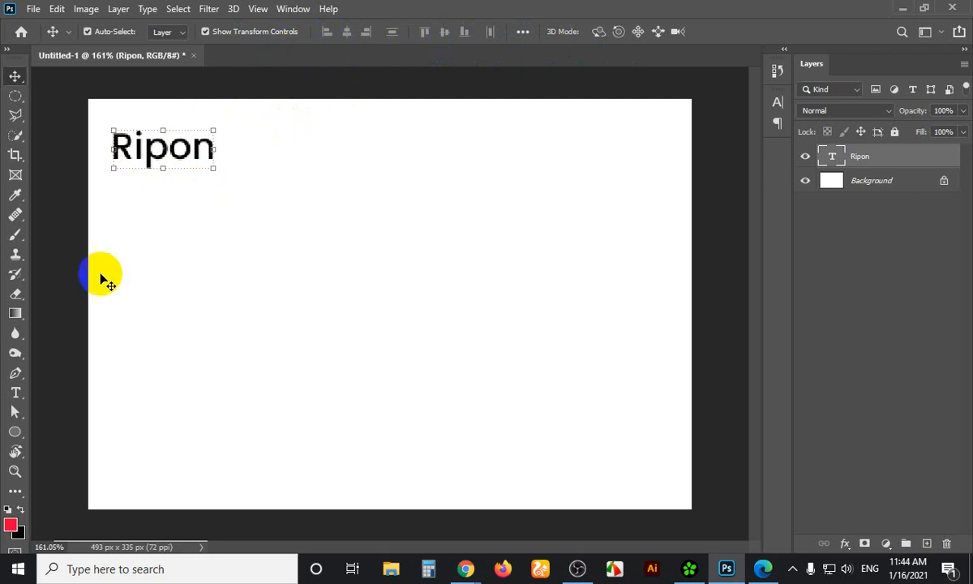
click(21, 394)
click(608, 33)
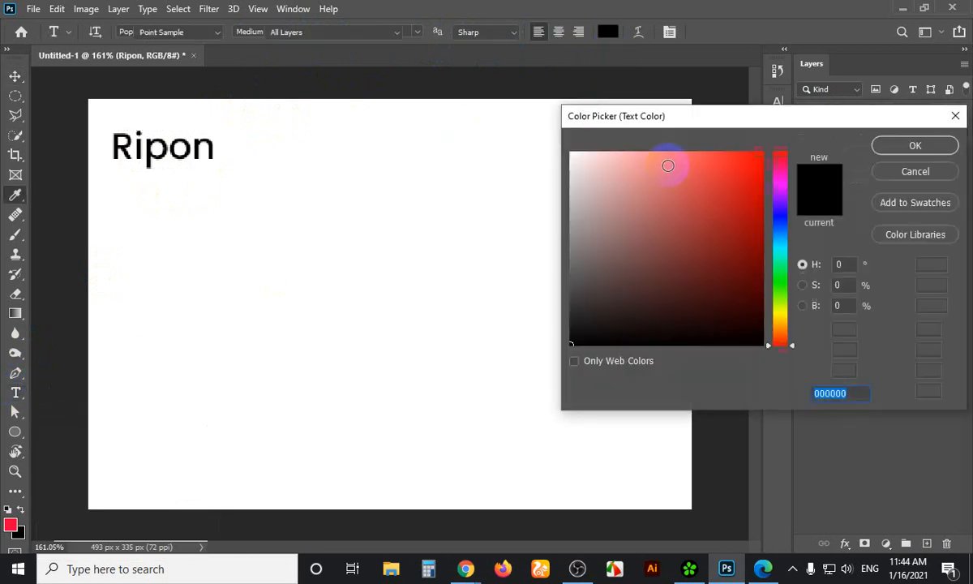
click(742, 170)
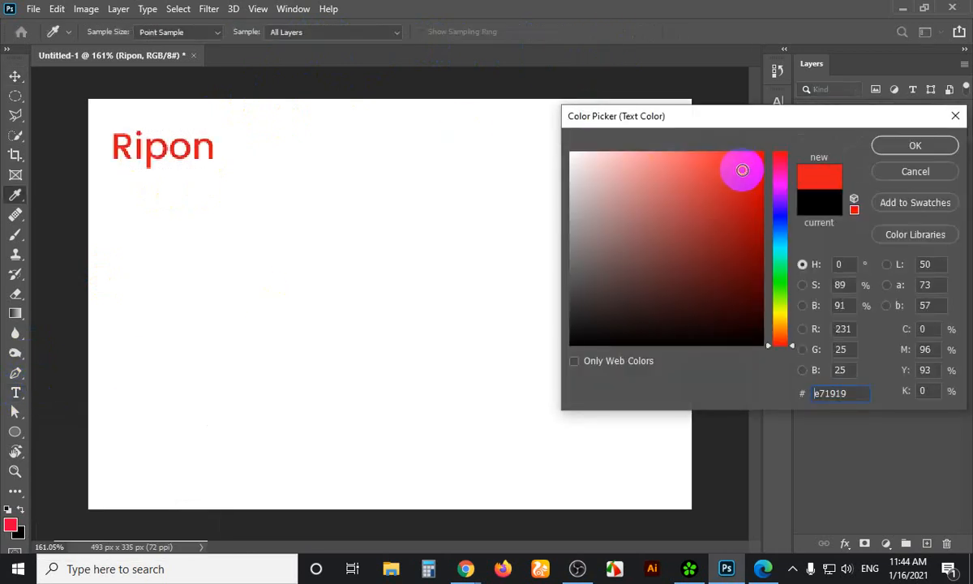
click(914, 171)
click(328, 35)
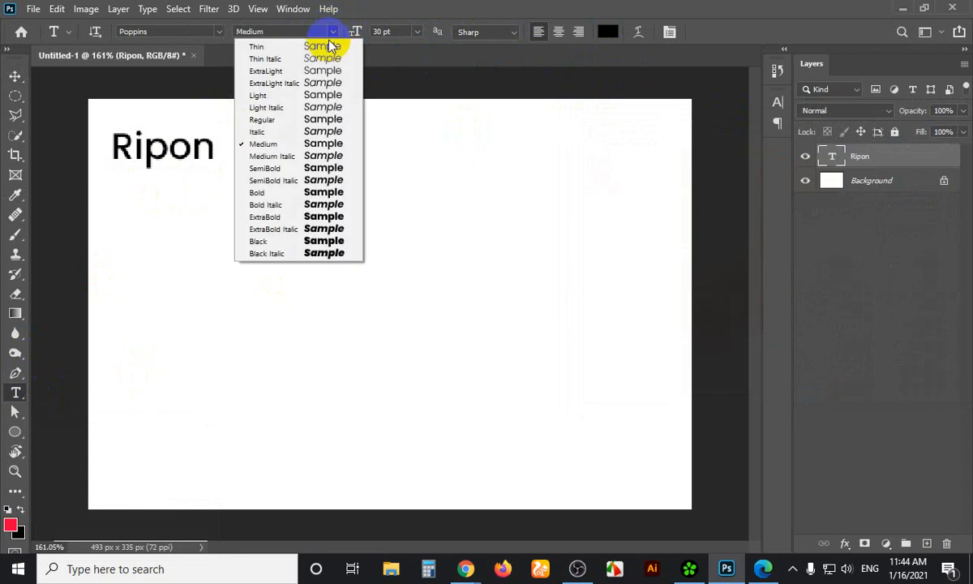
click(270, 119)
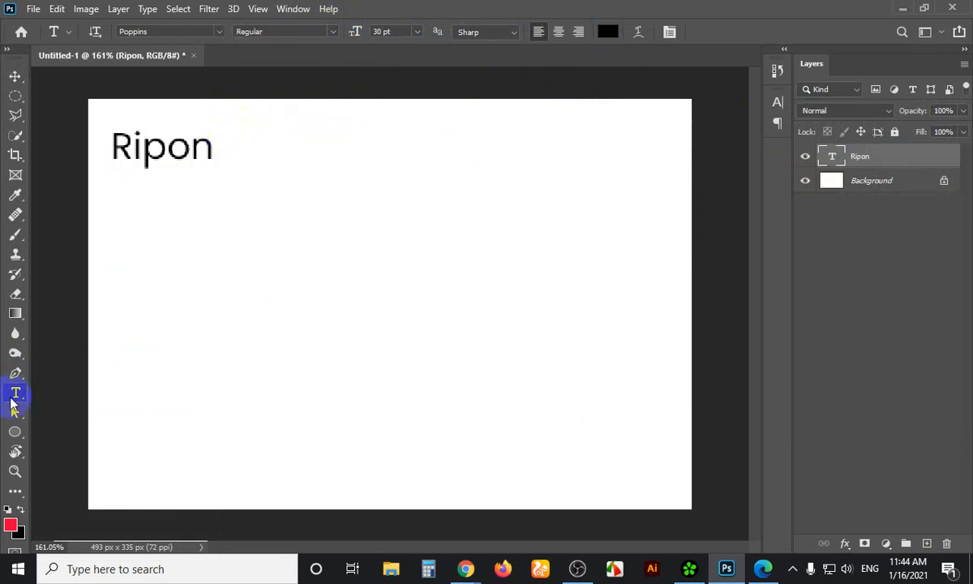
Select the Ripon layer with the Move tool and open the Window menu
click(17, 77)
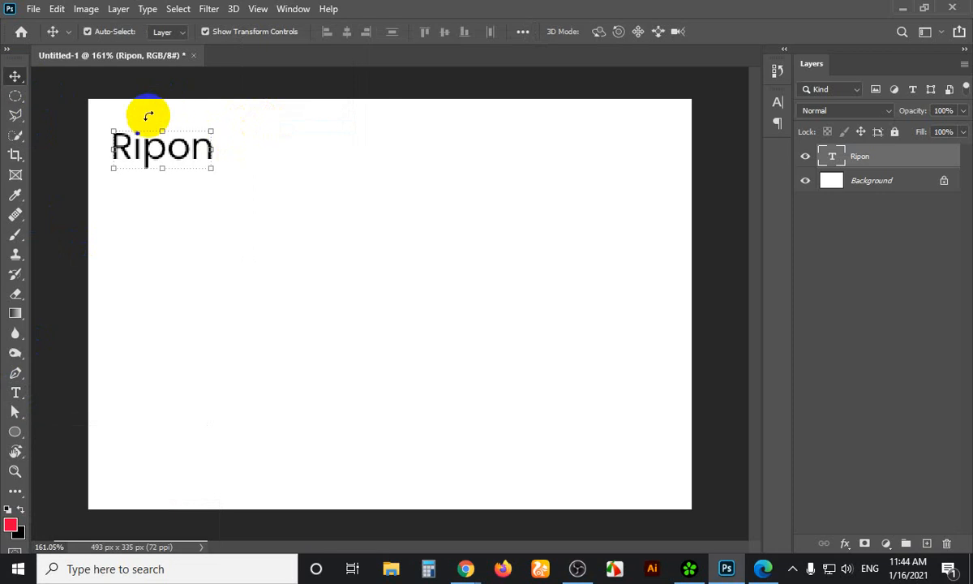
right_click(538, 323)
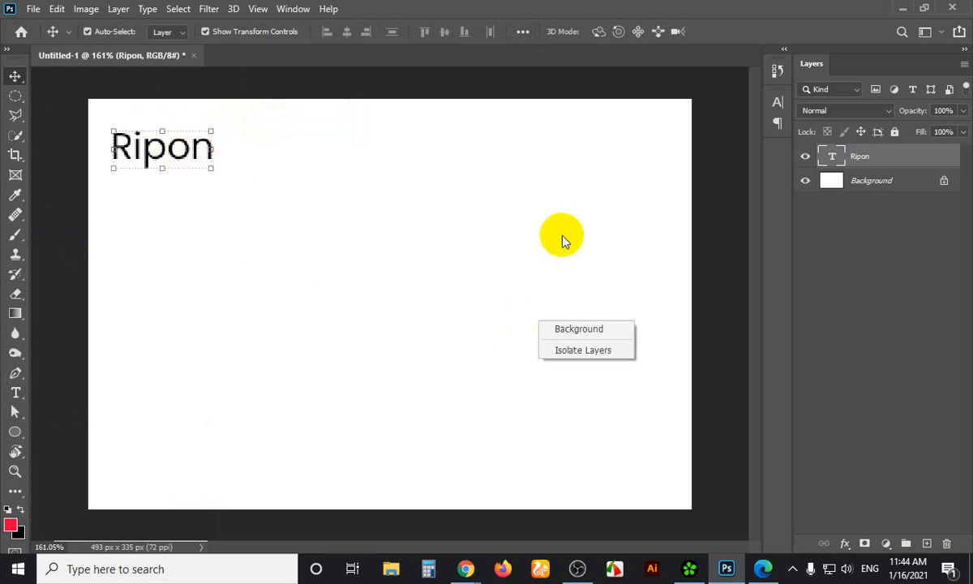
click(776, 107)
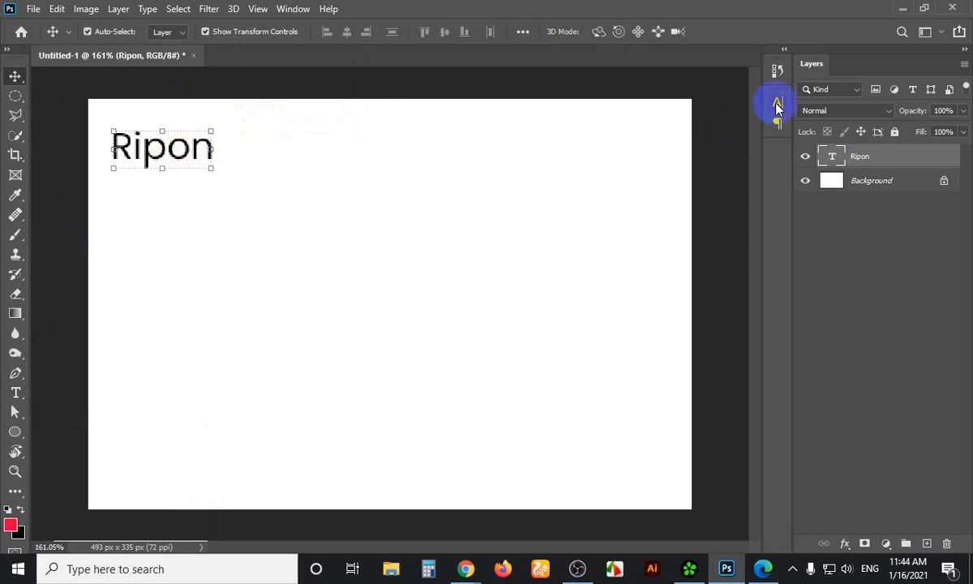
click(292, 9)
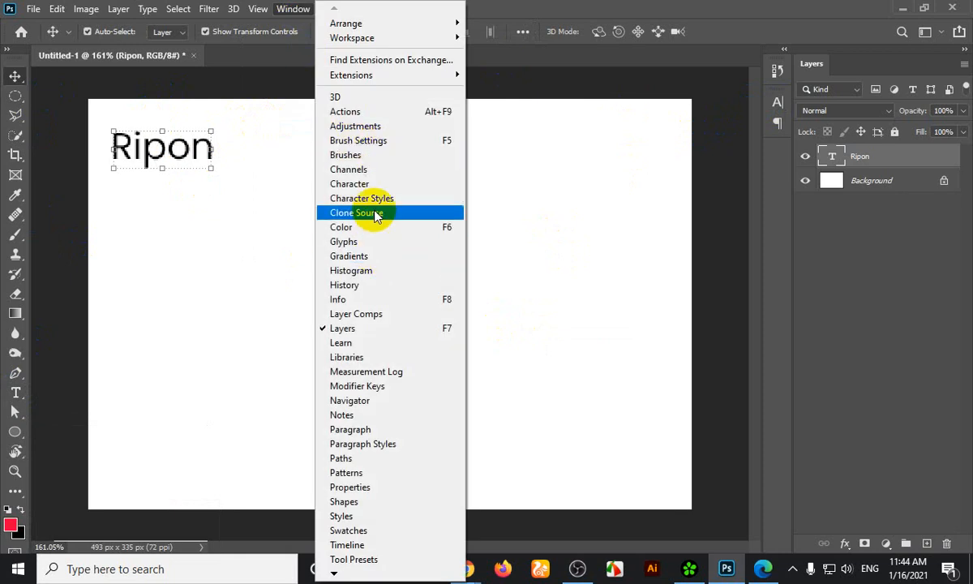
Reopen the Character panel, preview several reds, and confirm Ripon's colour as black 000000
click(380, 185)
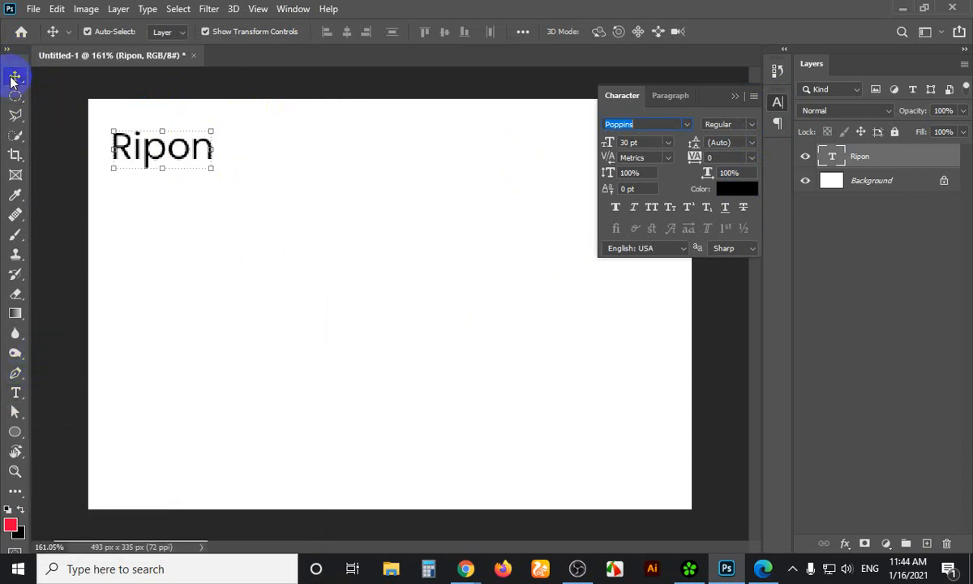
click(743, 192)
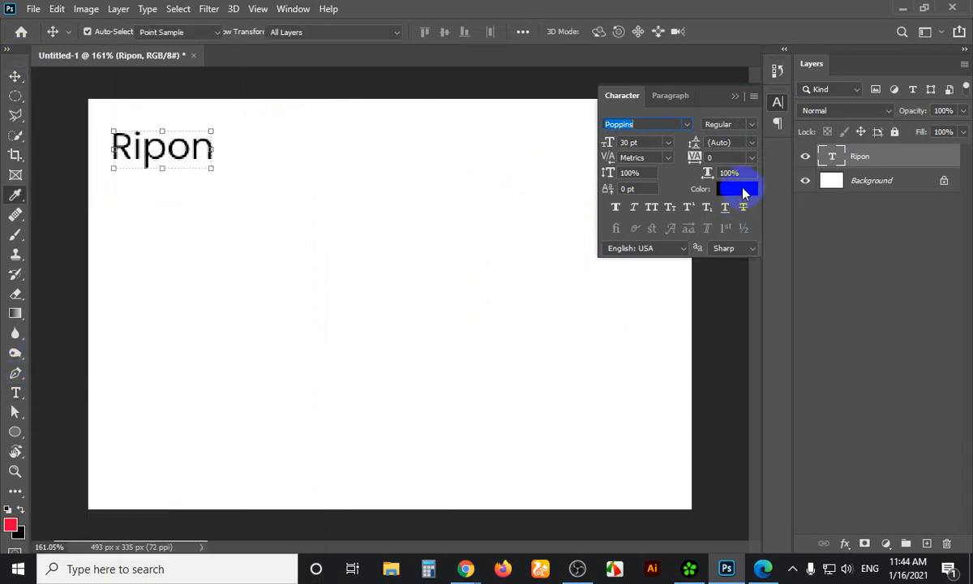
click(746, 176)
drag(749, 231, 750, 298)
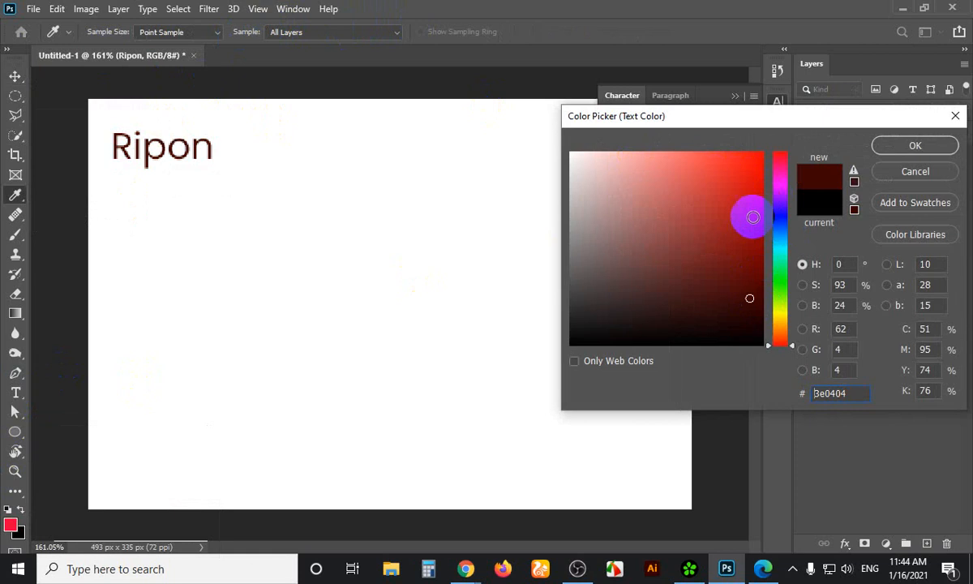
click(656, 242)
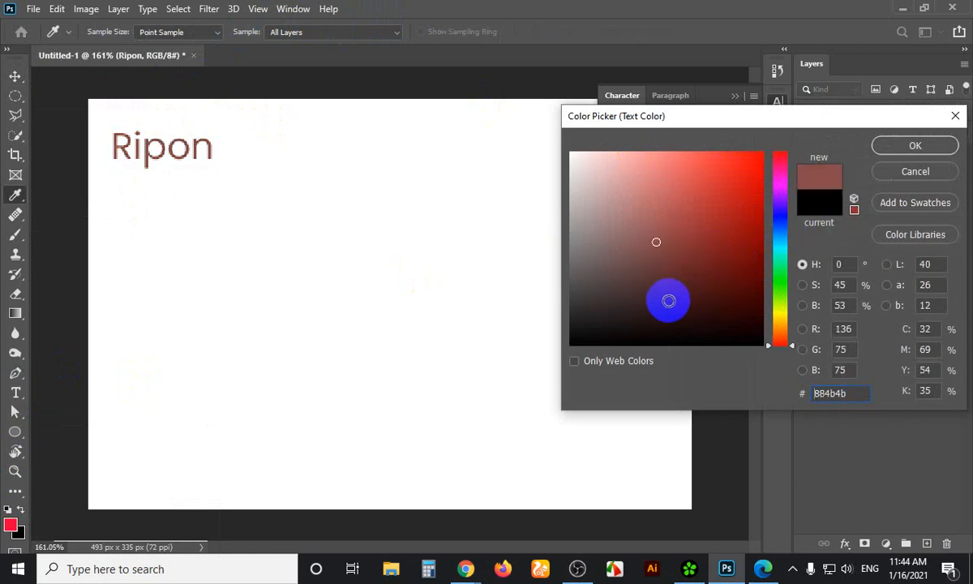
mouse_move(600, 323)
mouse_down()
mouse_move(550, 352)
mouse_move(559, 355)
mouse_up()
click(915, 146)
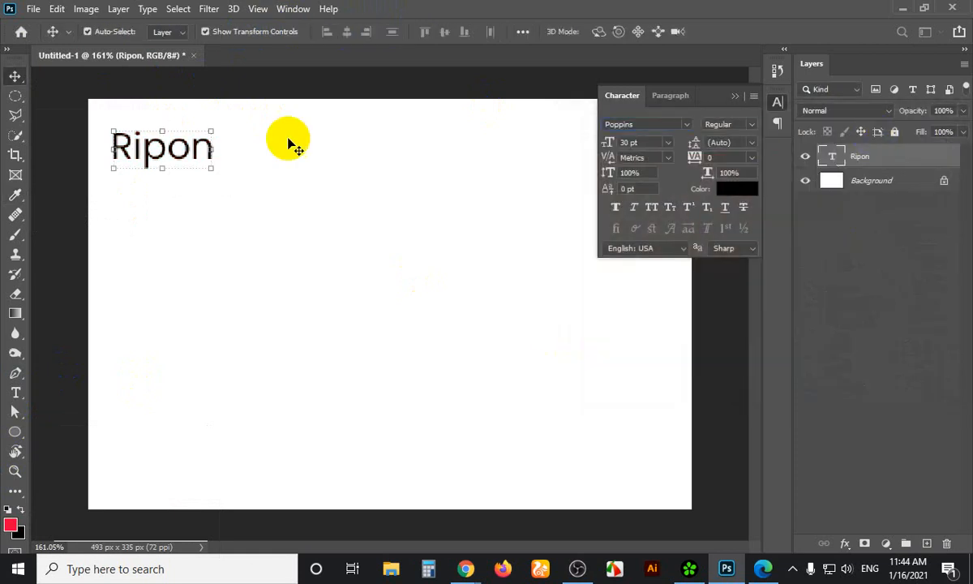
click(753, 127)
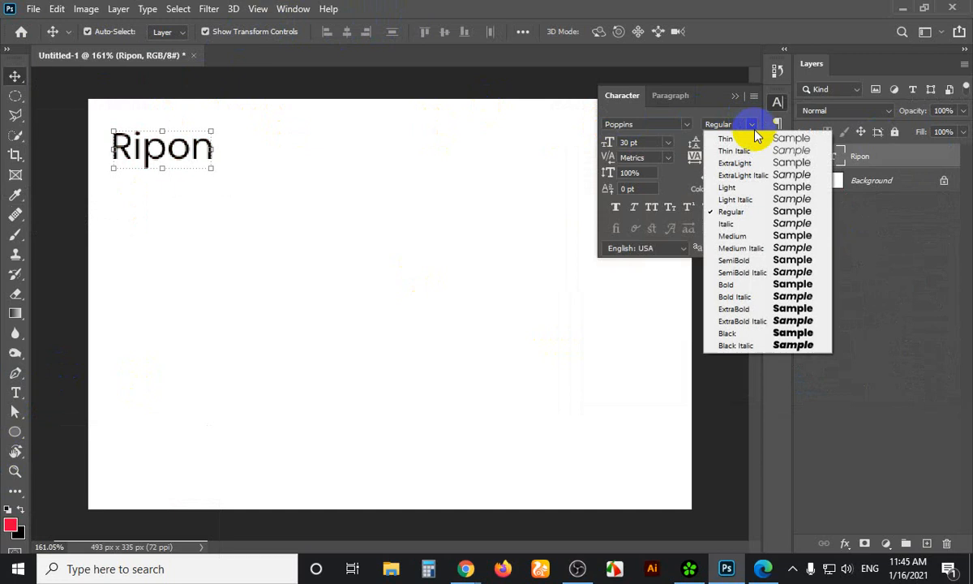
click(738, 309)
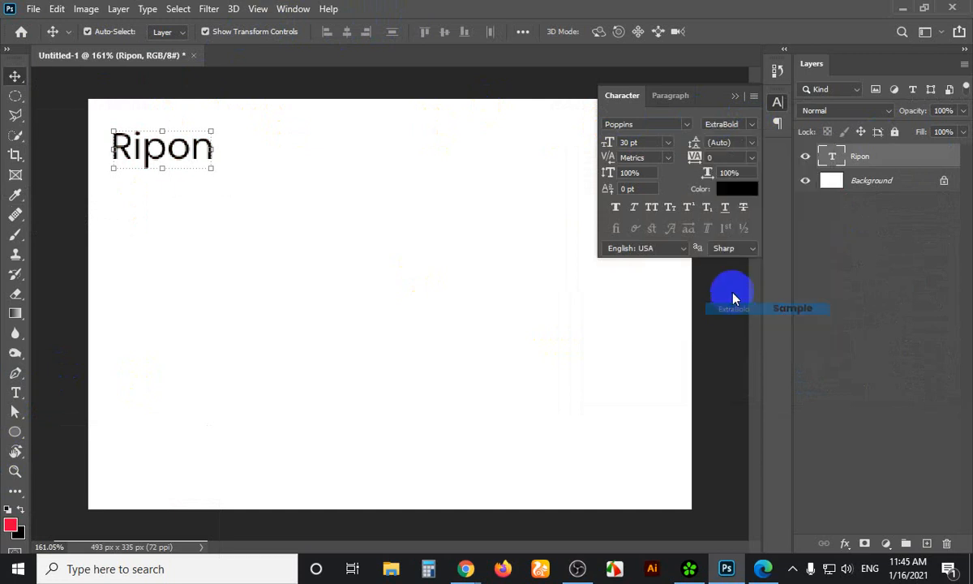
click(752, 125)
click(733, 211)
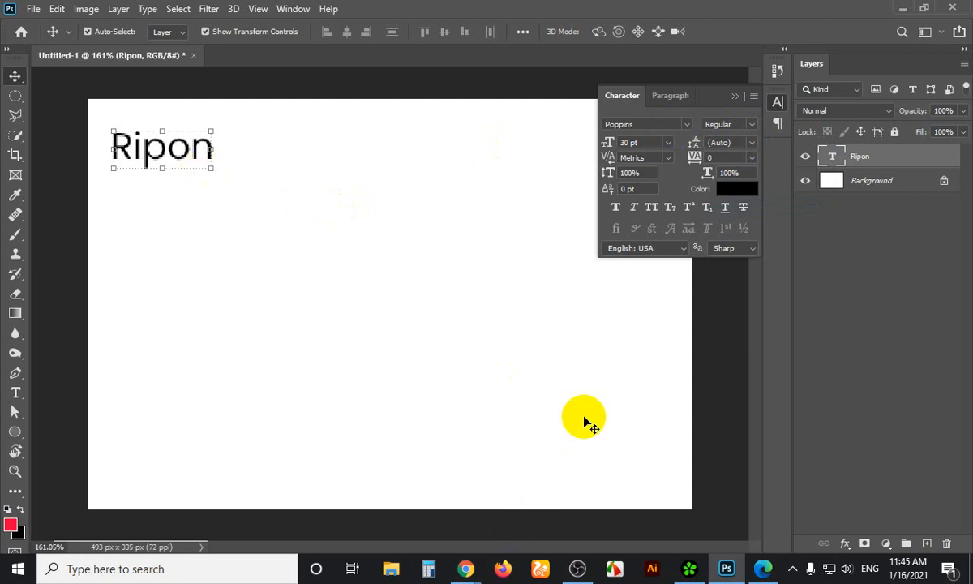
click(668, 143)
click(646, 334)
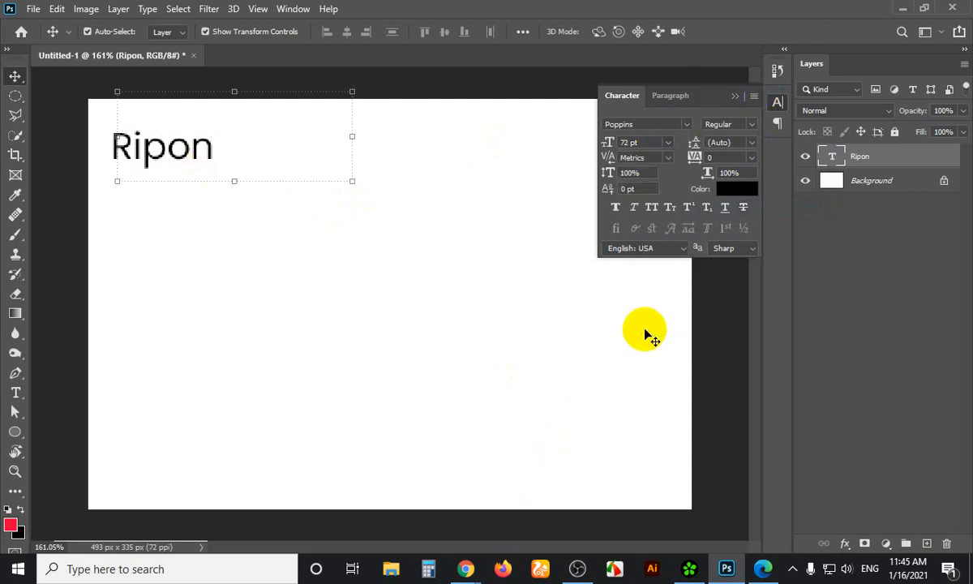
click(668, 142)
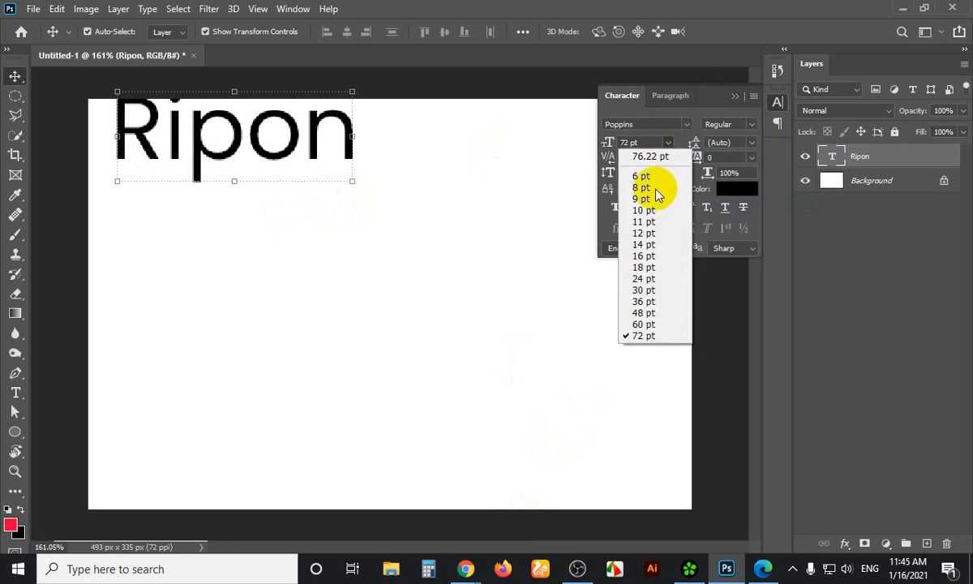
click(647, 256)
drag(641, 143, 607, 144)
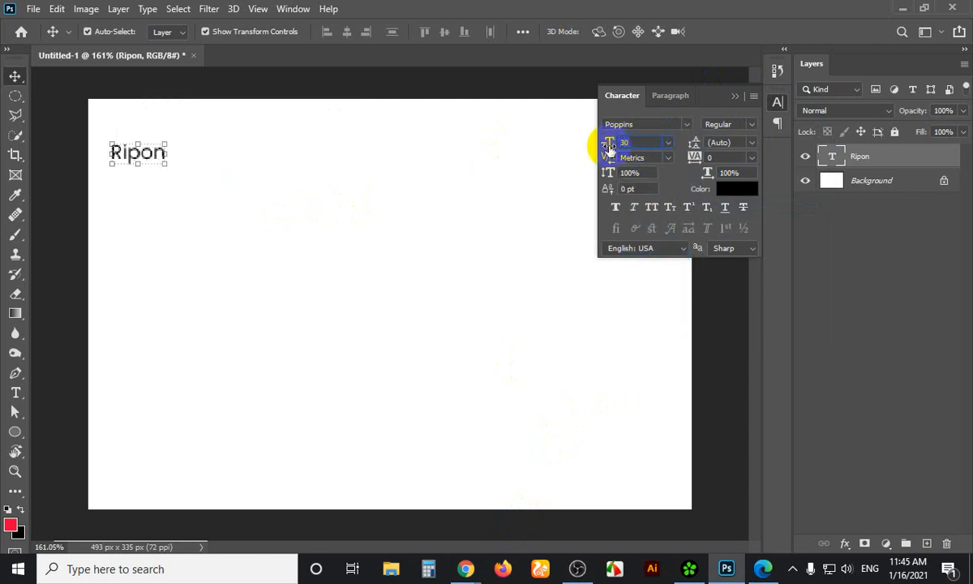
text(30)
key(Return)
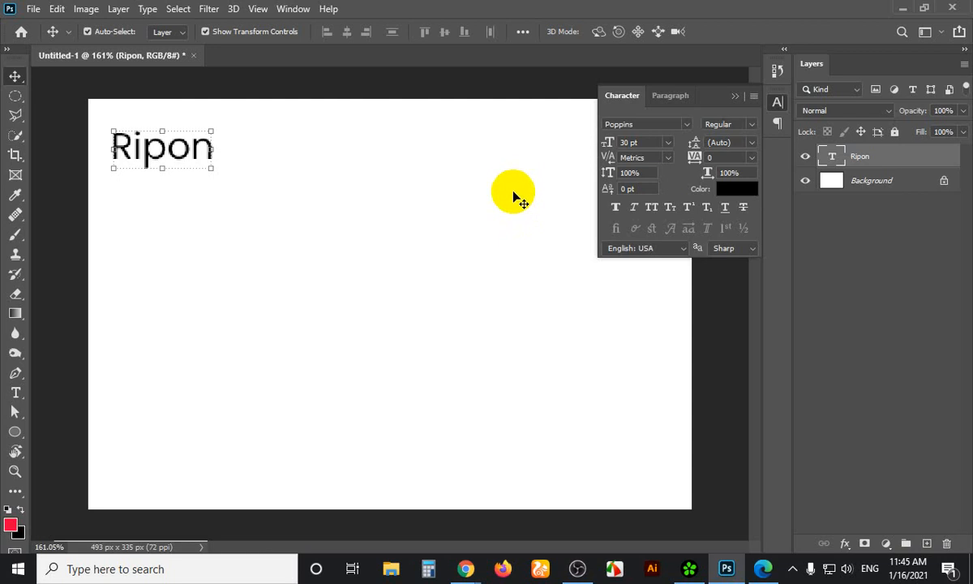
click(696, 148)
Filter the font list to Serif, set Ripon in Cambria Regular, then deselect the layer
click(687, 128)
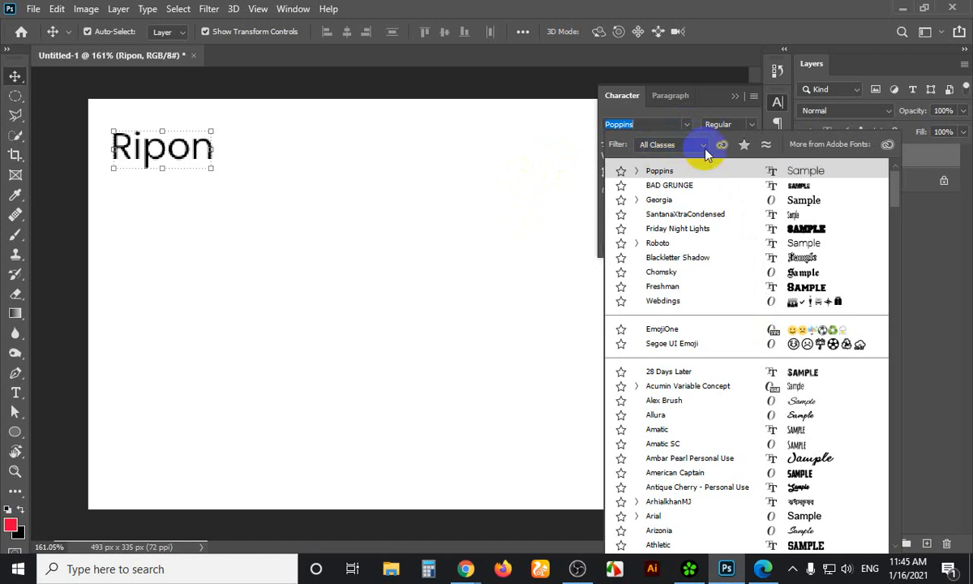
click(703, 149)
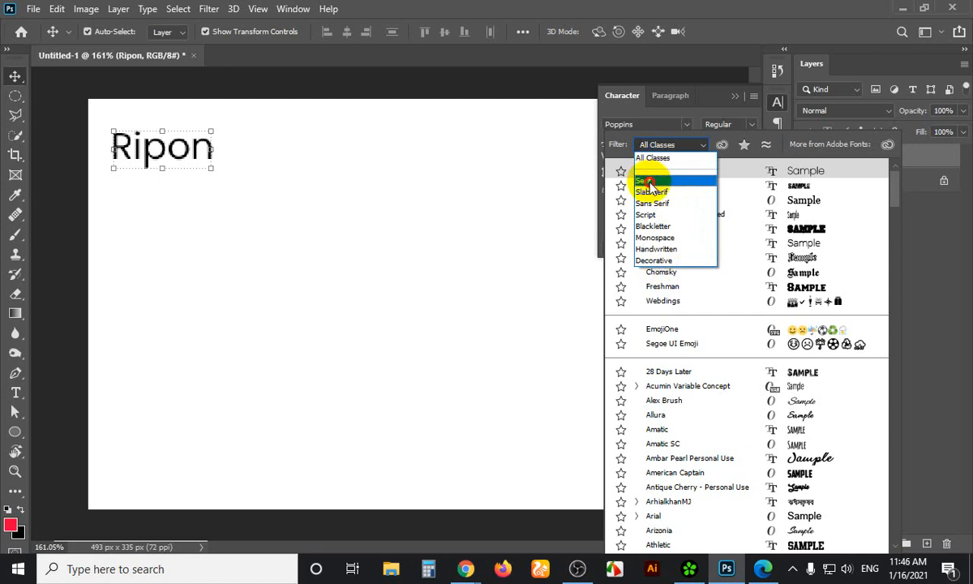
click(649, 181)
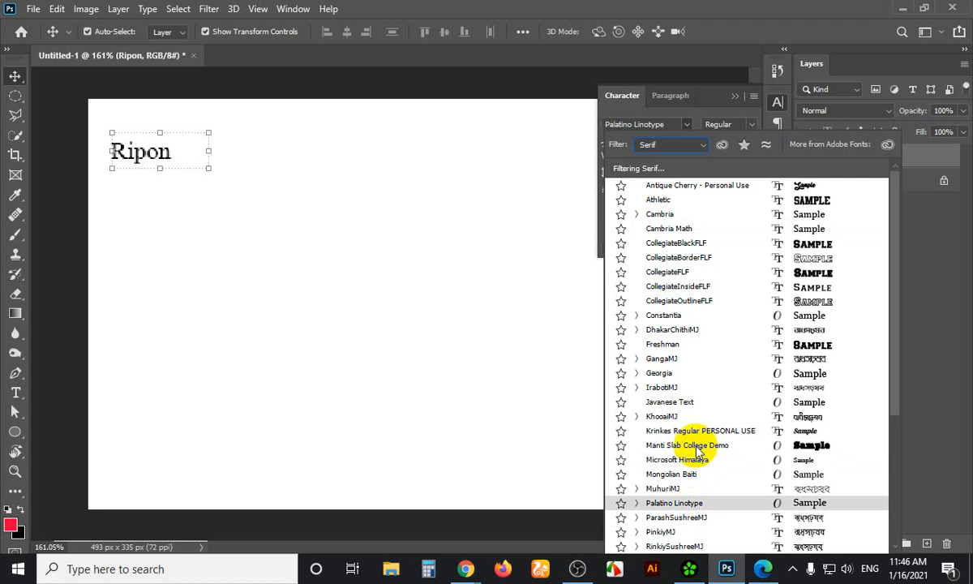
click(663, 216)
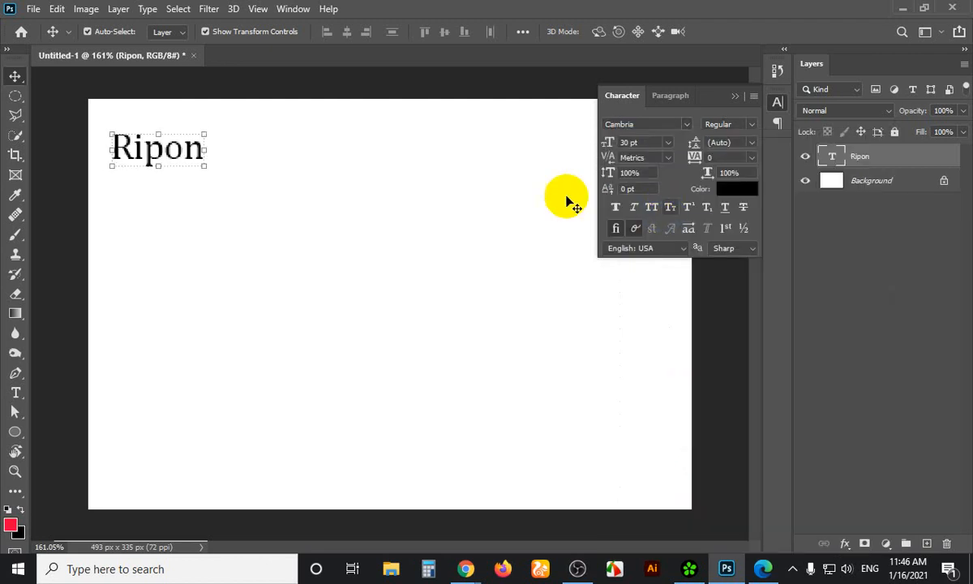
click(227, 166)
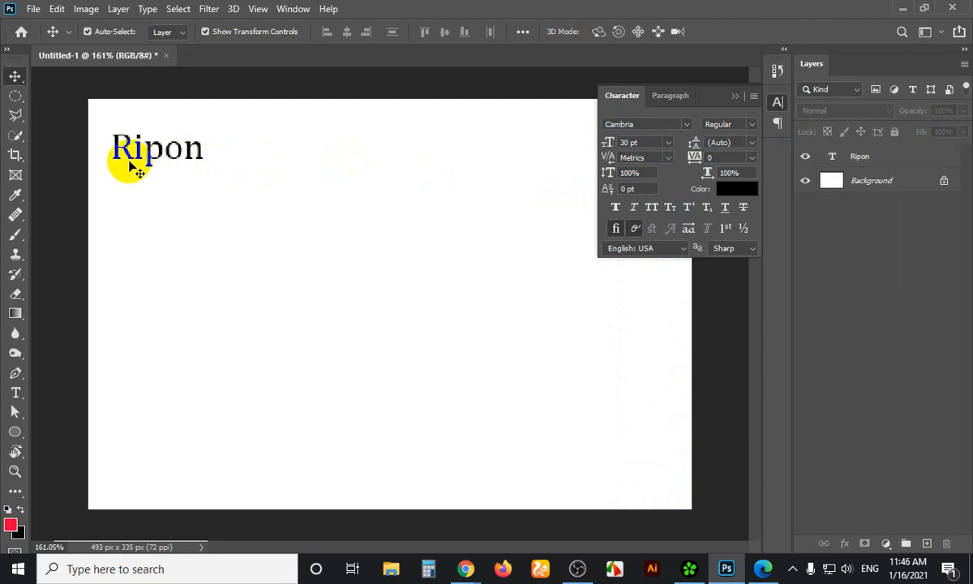
Open the Pngtree modern certificate image from the certificate design results in its own tab
mouse_move(466, 569)
click(421, 501)
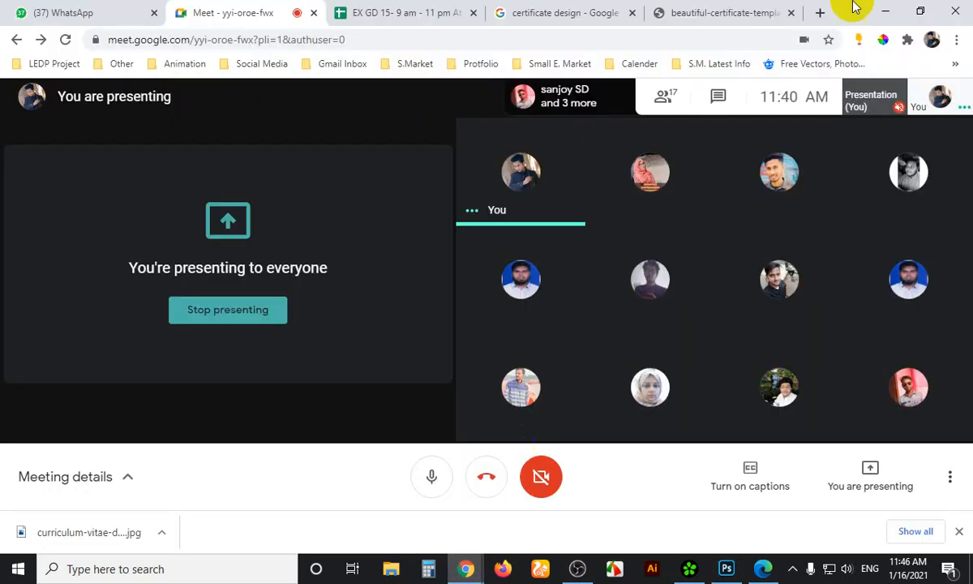
click(665, 15)
click(588, 10)
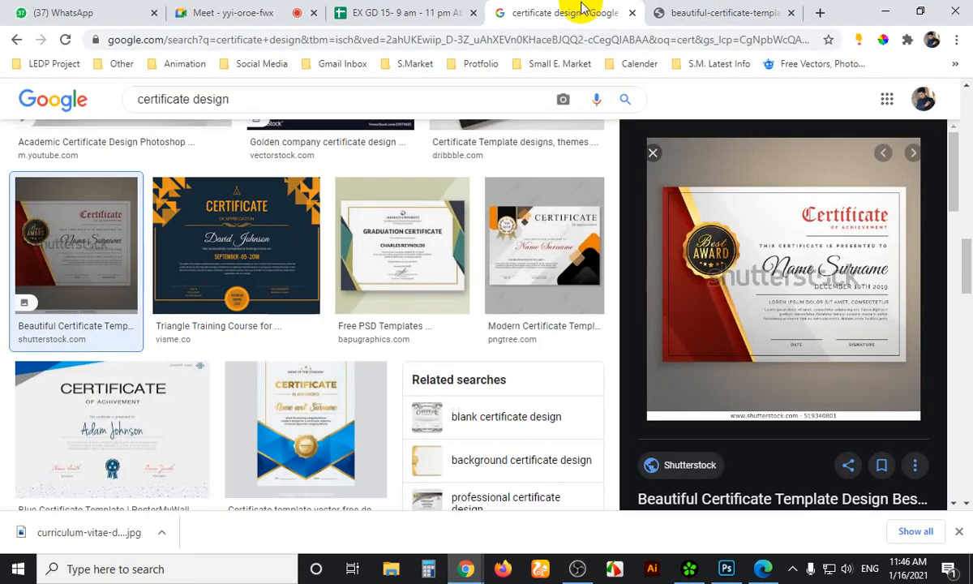
scroll(486, 267, up, 2)
click(607, 321)
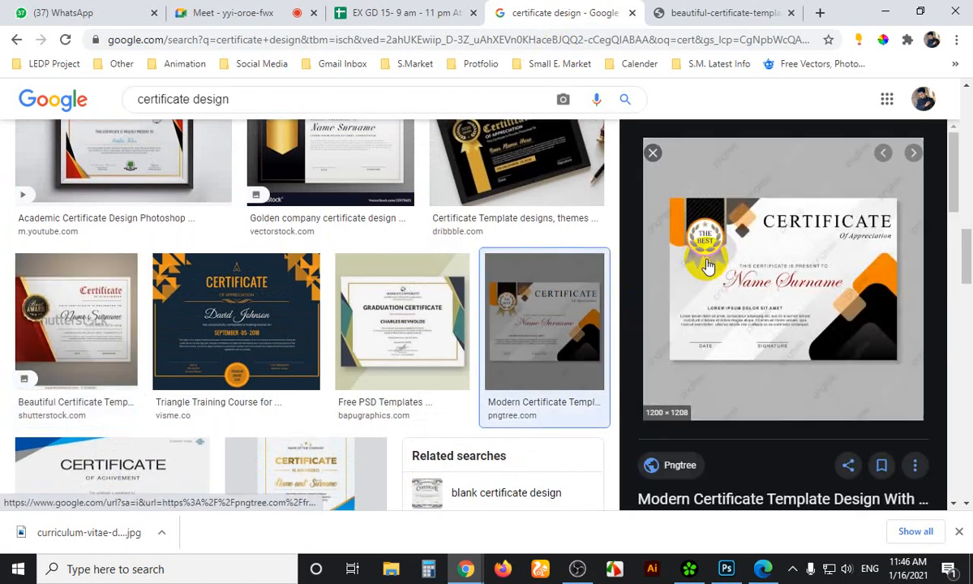
right_click(706, 261)
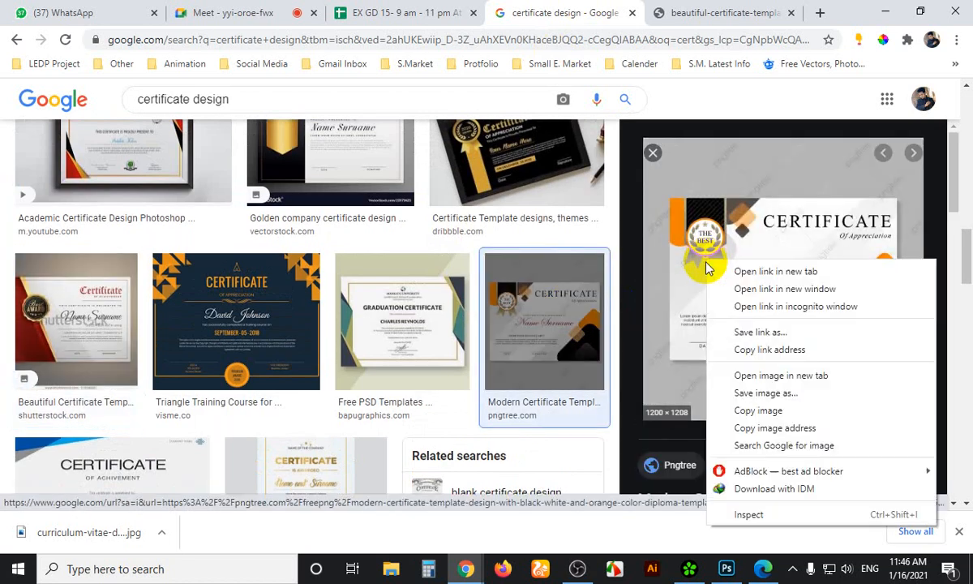
click(768, 379)
click(601, 14)
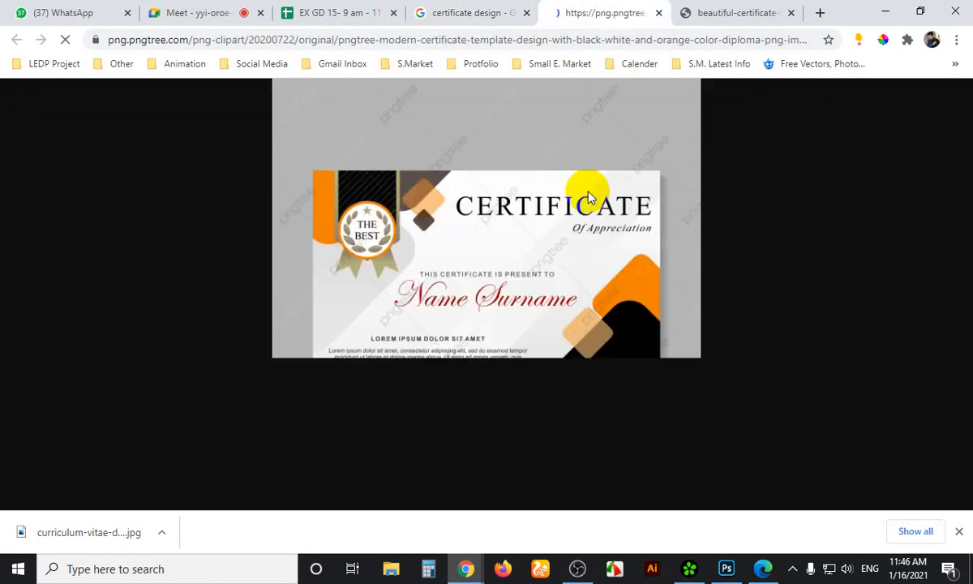
Capture the certificate in Lightshot, underline IS PRESENT TO and CERTIFICATE in red, then return to Photoshop
key(Print)
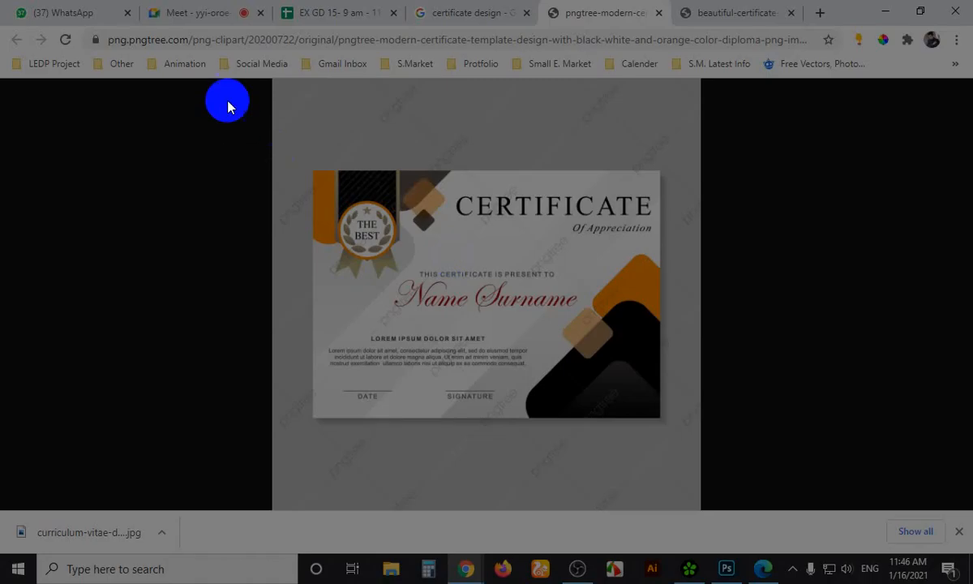
drag(226, 100, 745, 459)
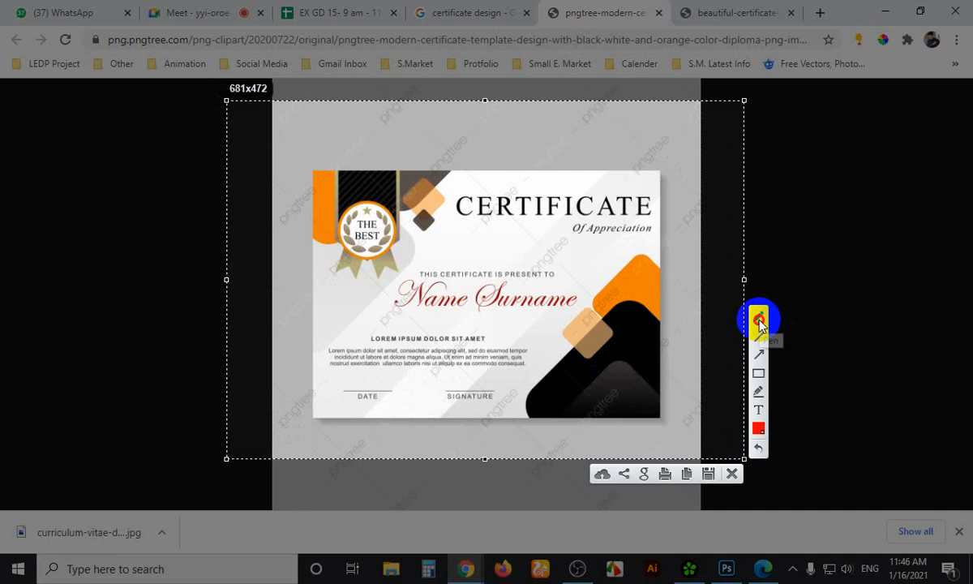
mouse_move(466, 282)
mouse_down()
mouse_move(562, 282)
mouse_move(563, 267)
mouse_move(445, 272)
mouse_up()
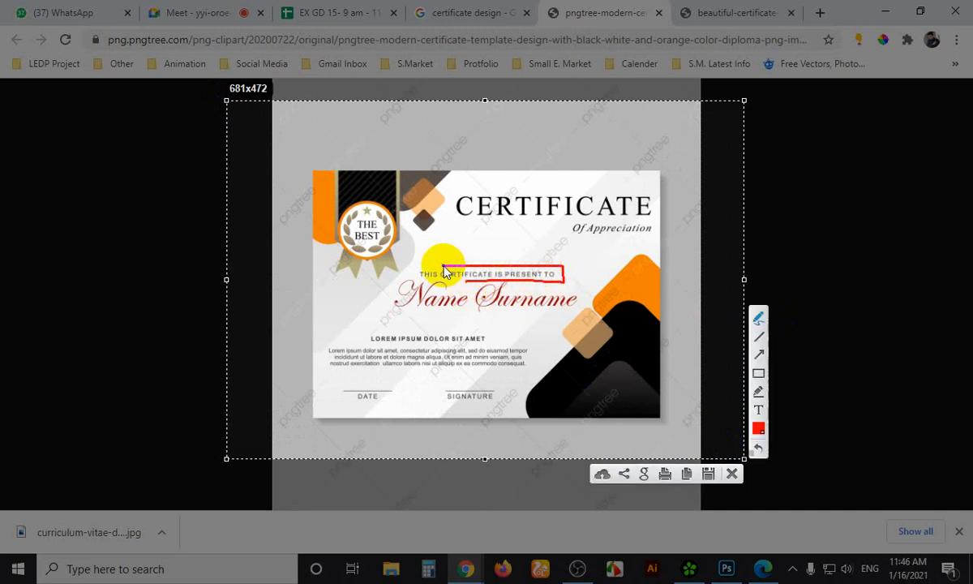
click(496, 224)
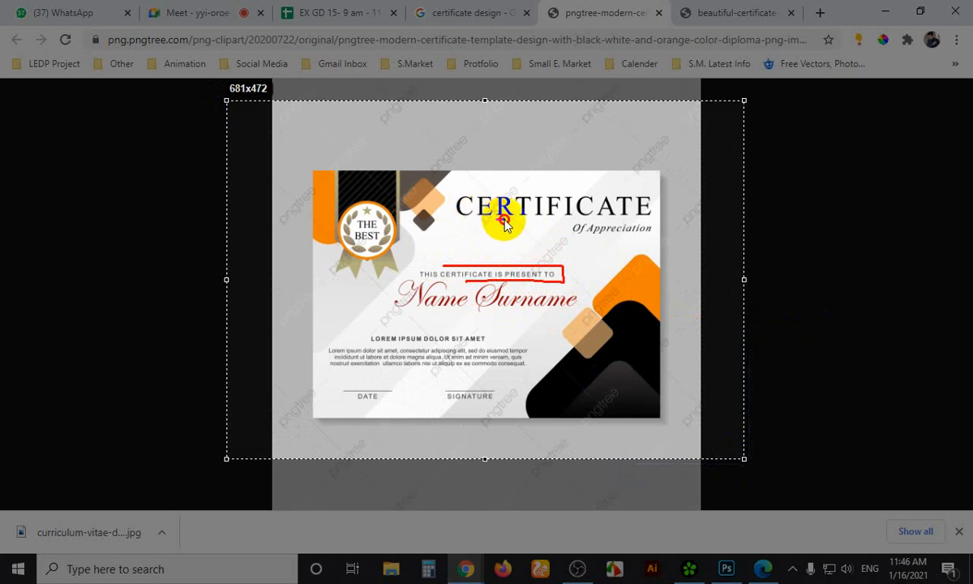
drag(494, 217, 597, 208)
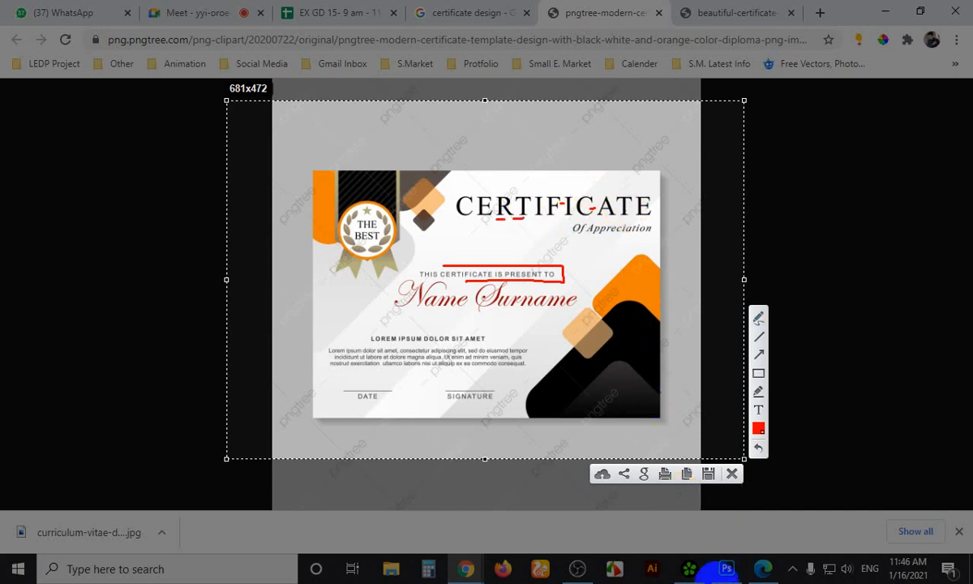
click(724, 569)
click(724, 568)
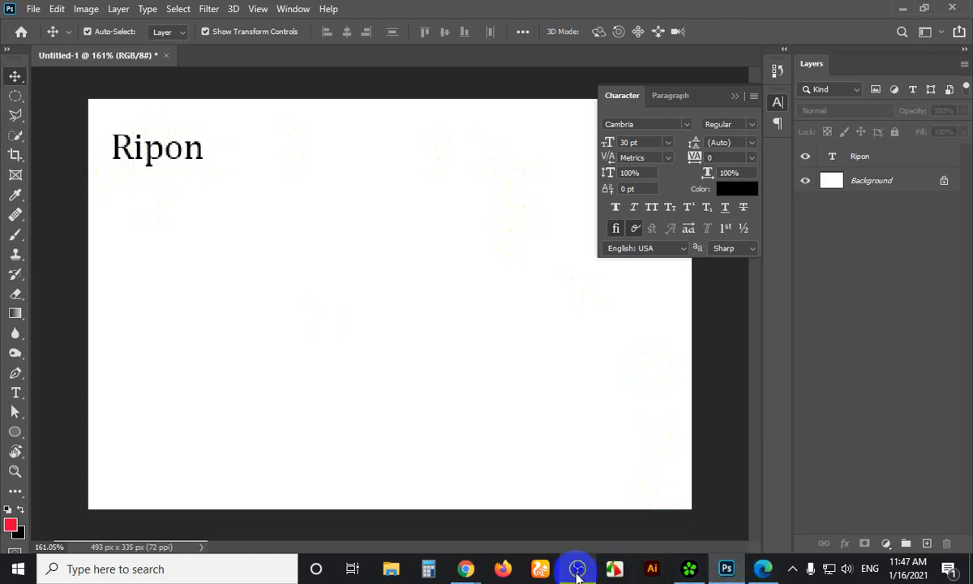
Capture the Pngtree certificate in Lightshot and draw red lines above and below CERTIFICATE
click(464, 568)
click(422, 486)
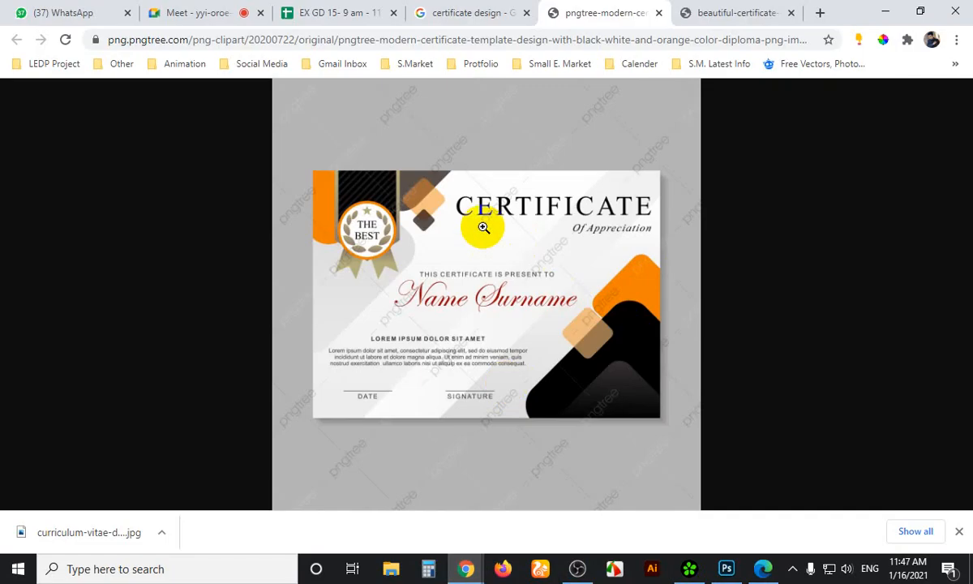
key(Print)
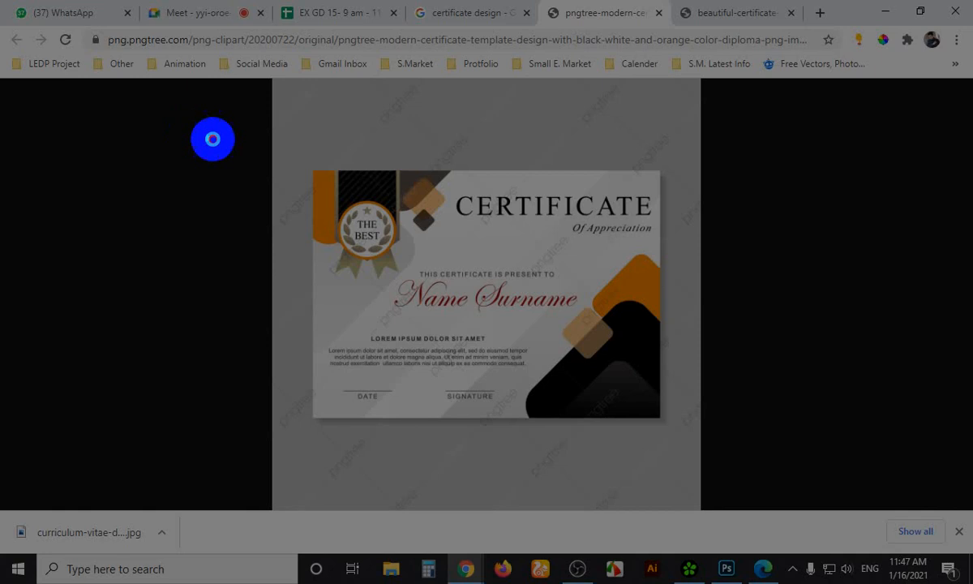
drag(186, 124, 772, 462)
click(786, 322)
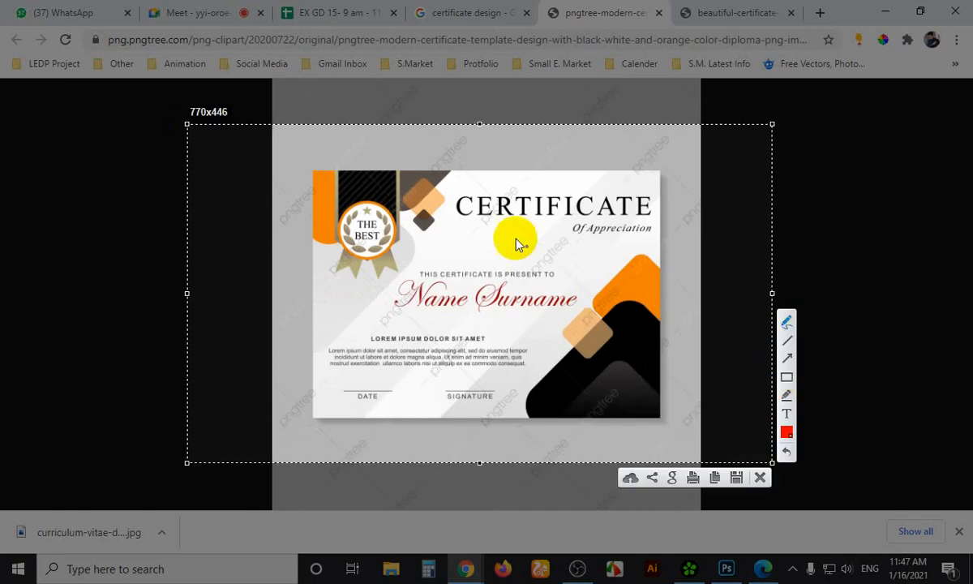
drag(455, 219, 654, 216)
drag(456, 195, 667, 197)
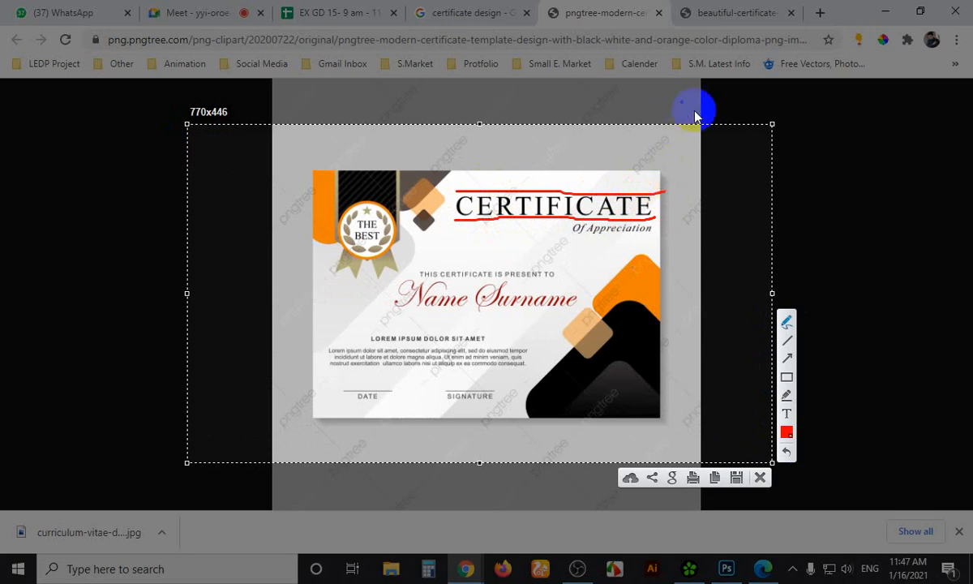
key(Escape)
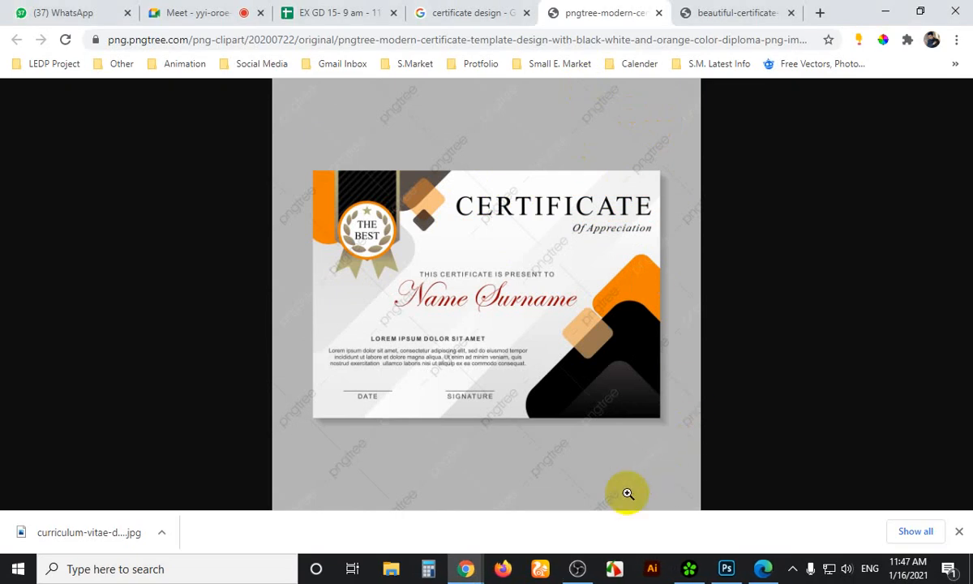
Show the Google Meet tab and minimize Photoshop so the Meet page stays visible
click(70, 11)
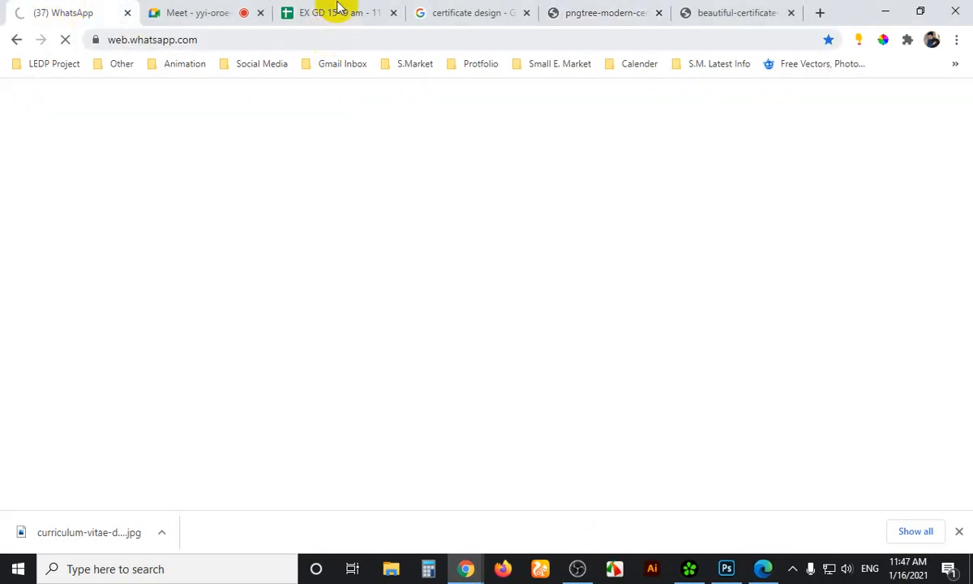
click(198, 9)
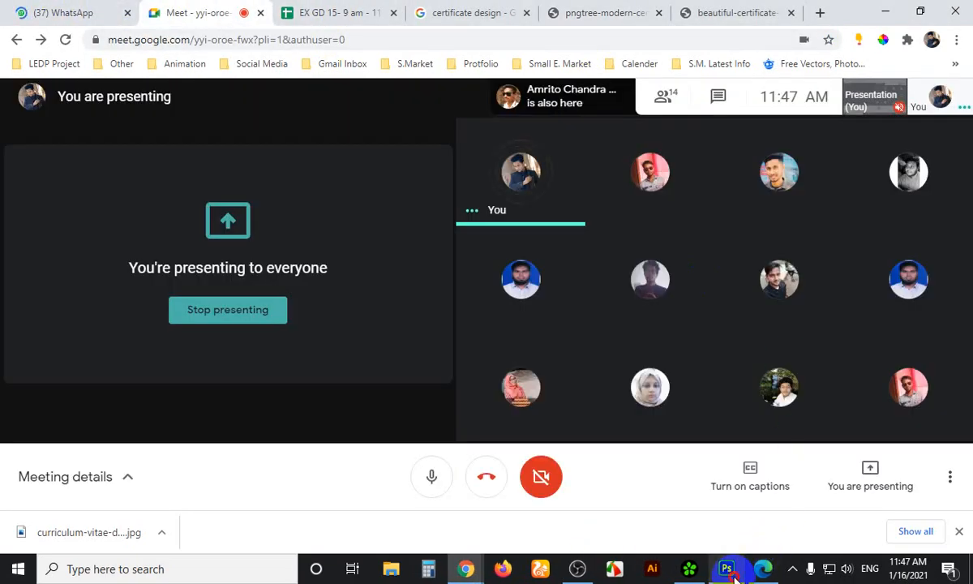
click(730, 570)
click(730, 571)
Copy Ripon to its right, change the copy to '- serif', and select both layers
click(732, 572)
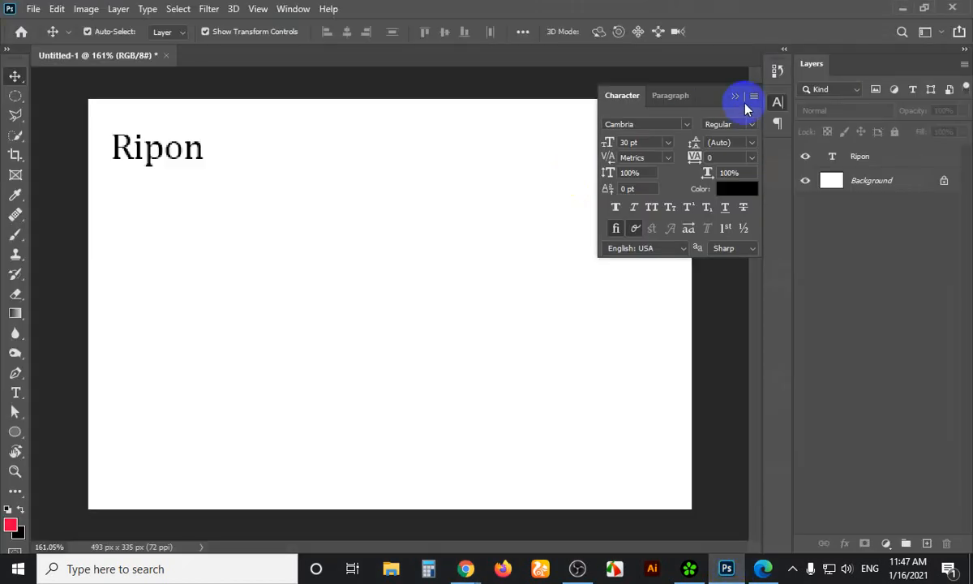
click(736, 98)
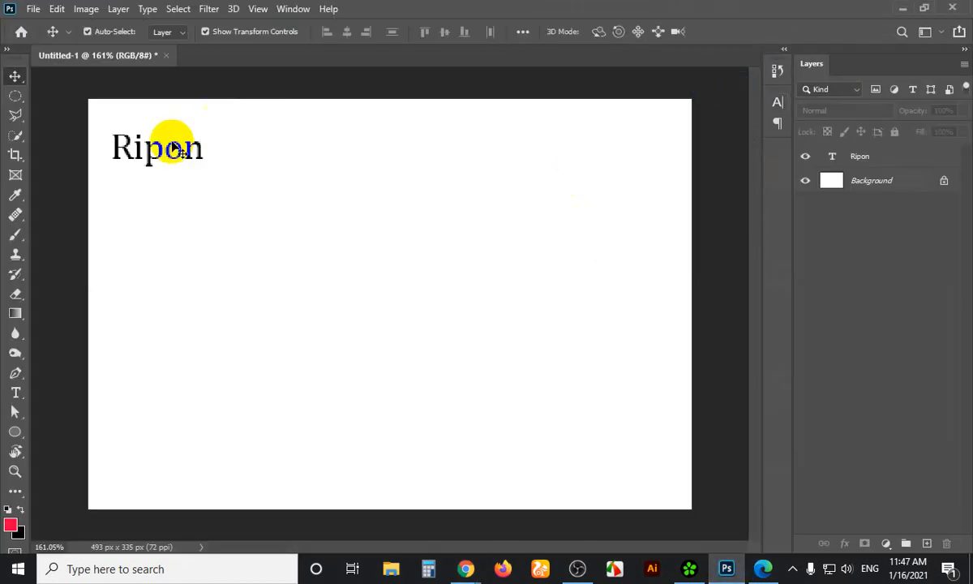
click(185, 160)
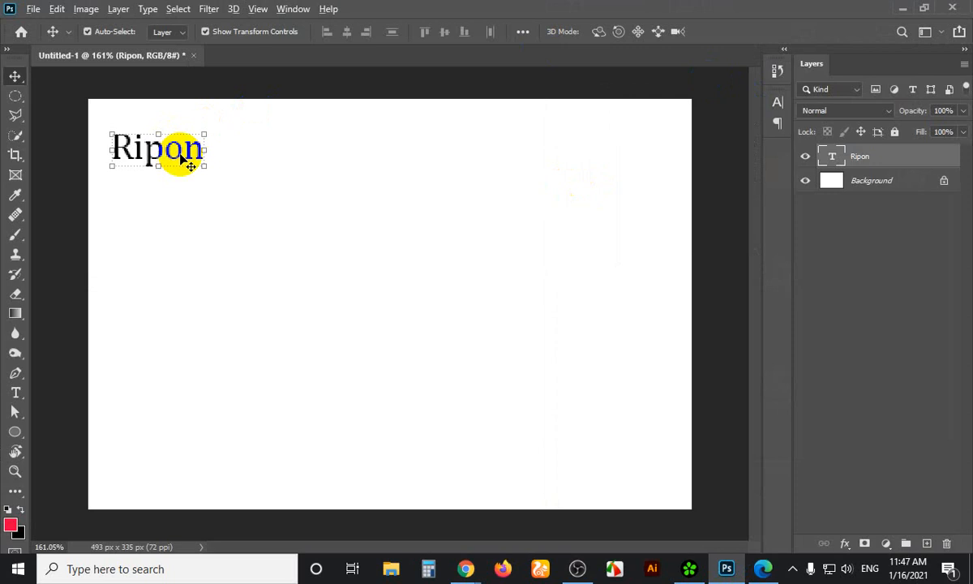
drag(180, 159, 284, 147)
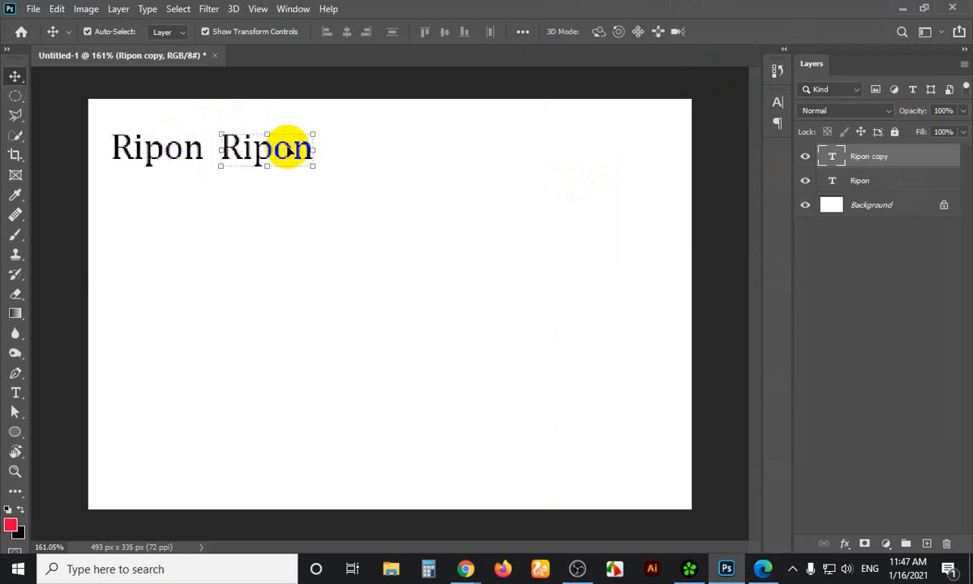
key(t)
click(282, 147)
double_click(282, 147)
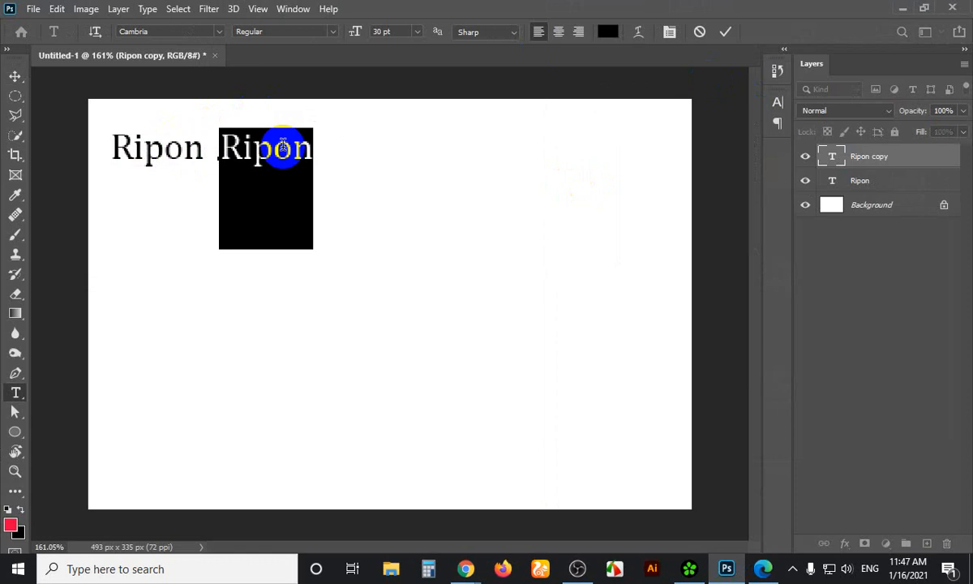
text(-)
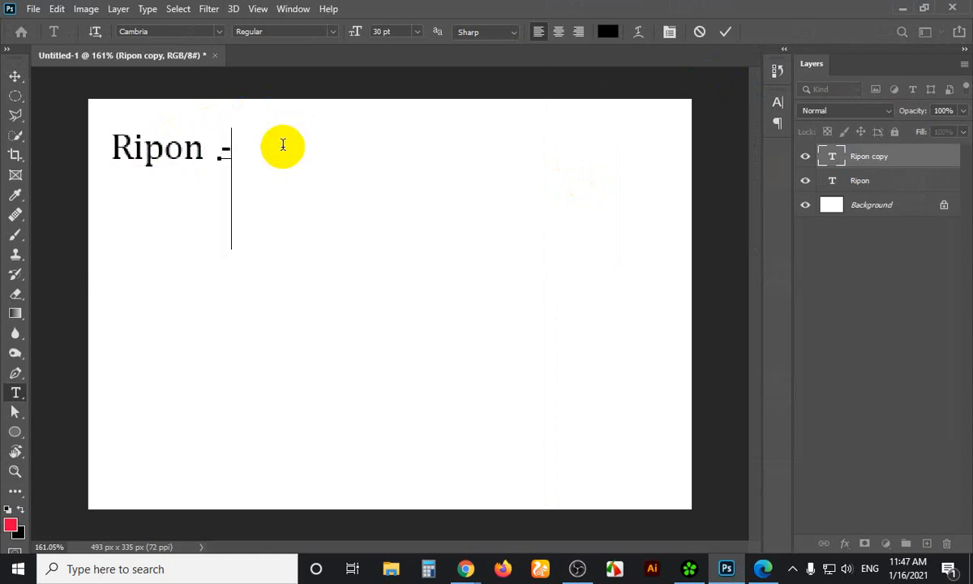
text( serif)
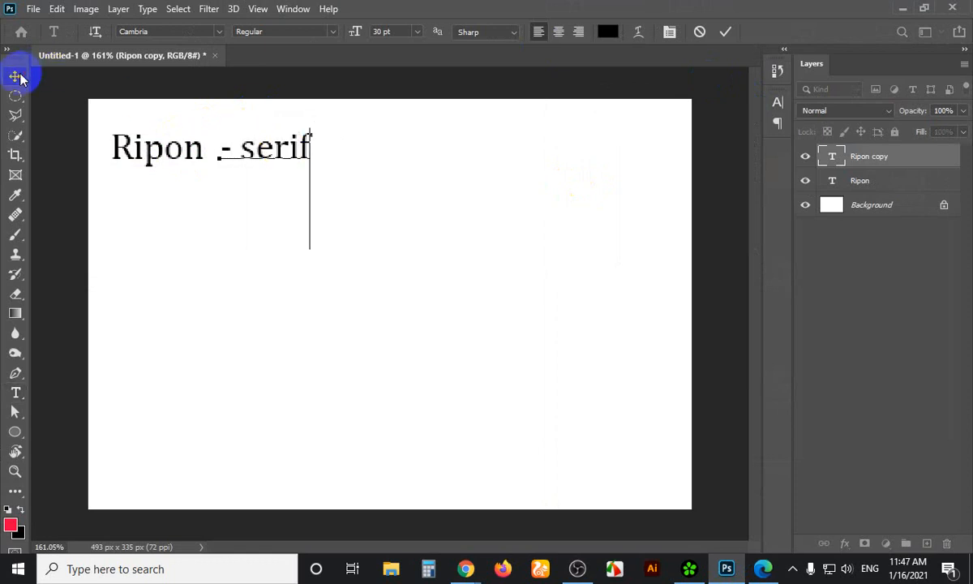
click(15, 76)
drag(130, 108, 274, 216)
Filter fonts to Slab Serif and set the second 'Ripon - serif' line in Rockwell
click(777, 104)
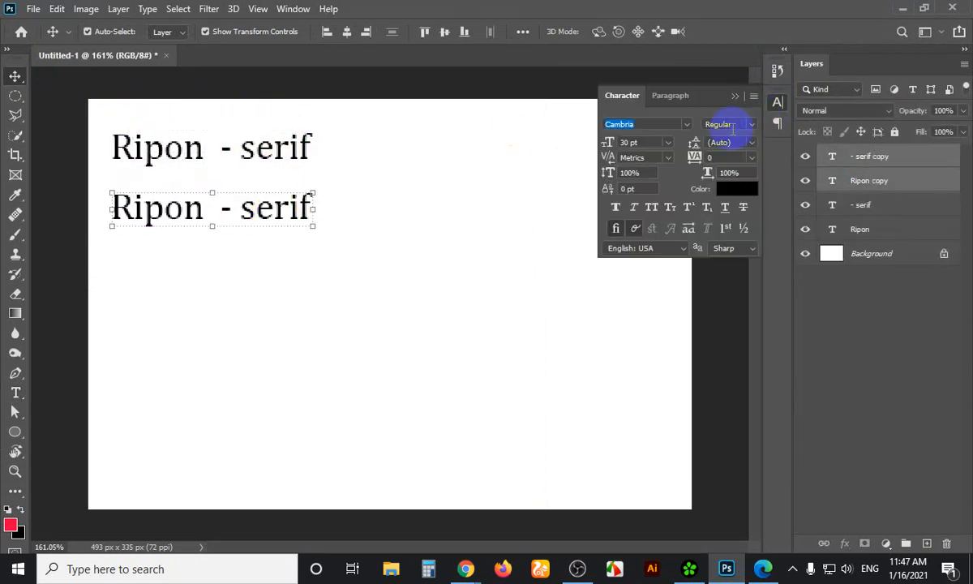
click(690, 128)
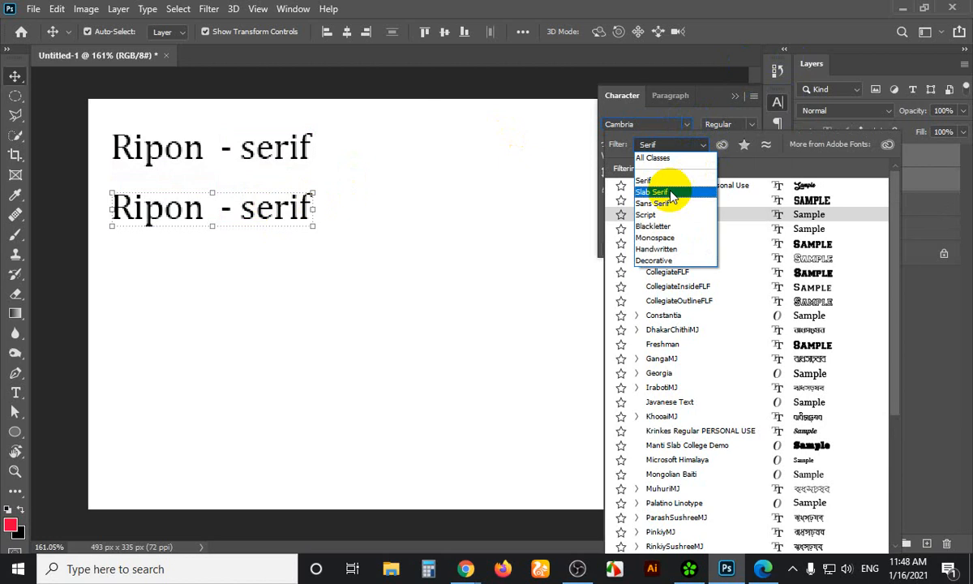
click(670, 193)
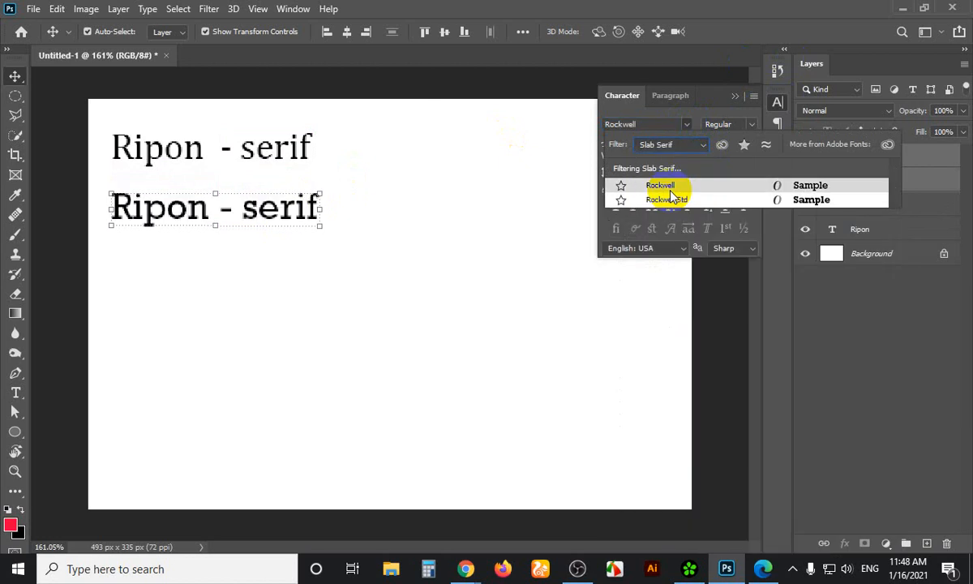
click(133, 162)
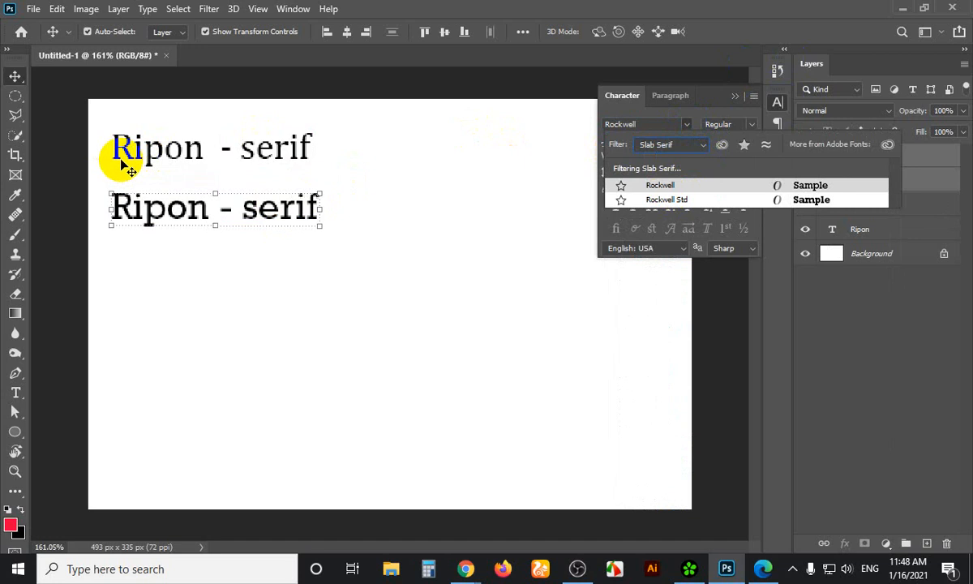
click(648, 188)
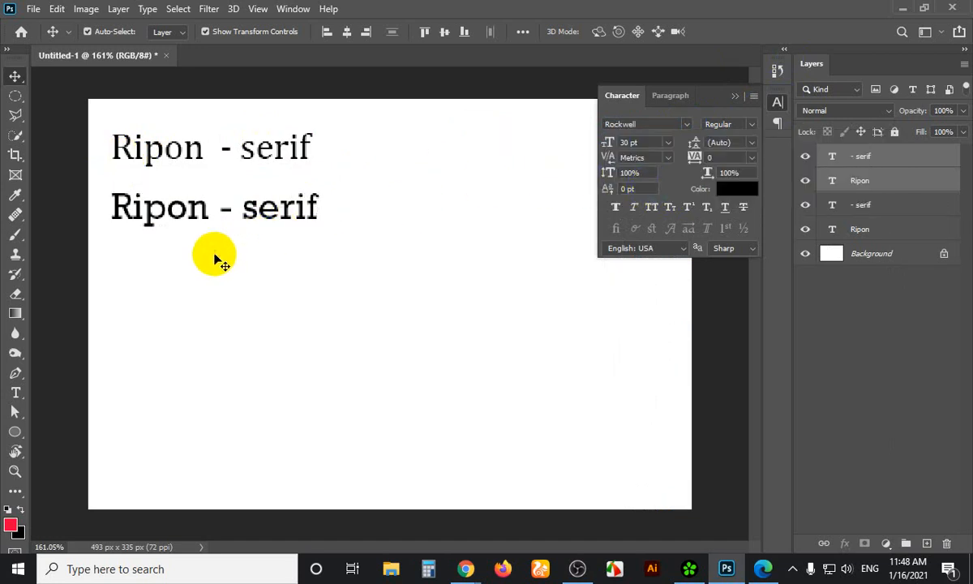
click(126, 227)
scroll(124, 228, up, 2)
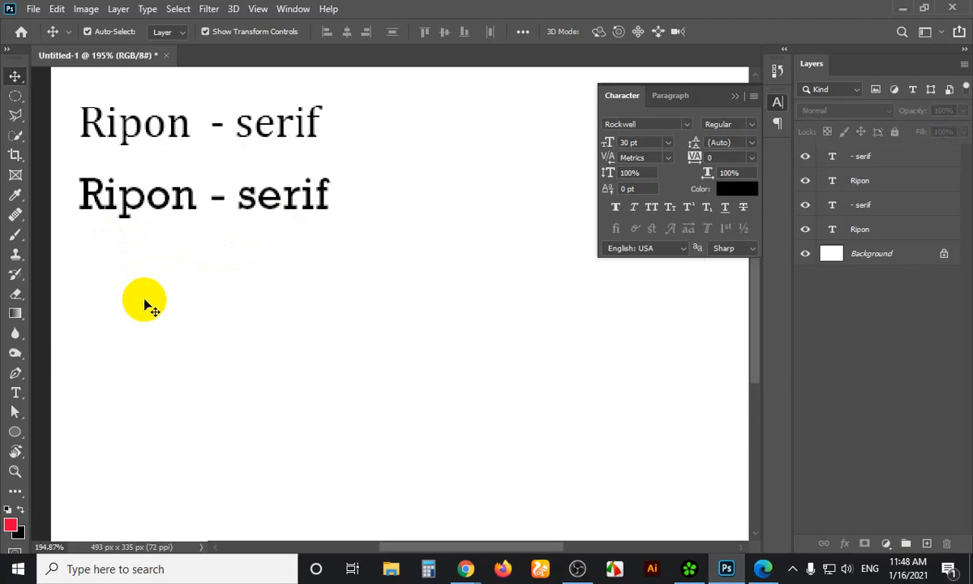
key(Print)
drag(102, 250, 510, 473)
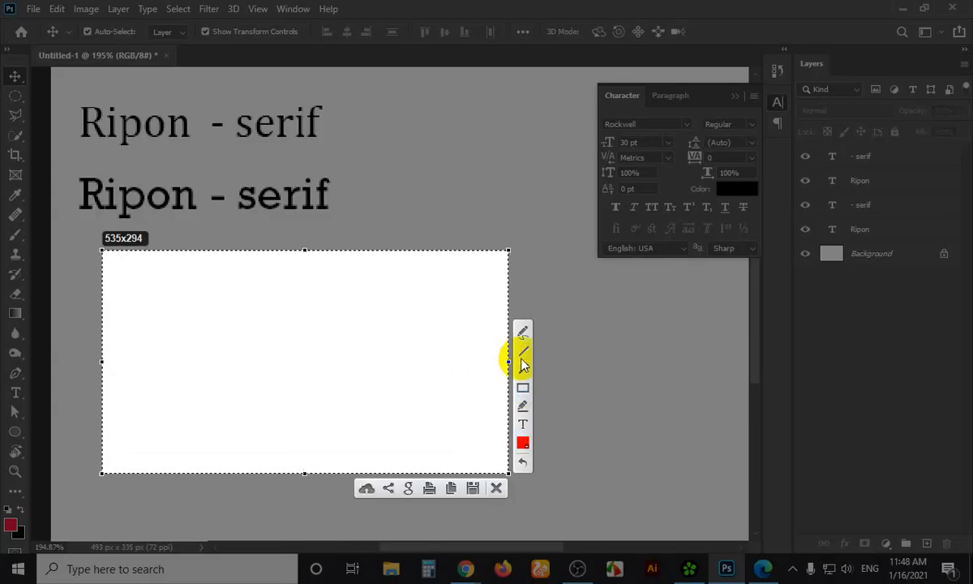
click(522, 332)
mouse_move(280, 275)
mouse_down()
mouse_move(280, 338)
mouse_move(221, 379)
mouse_move(292, 375)
mouse_up()
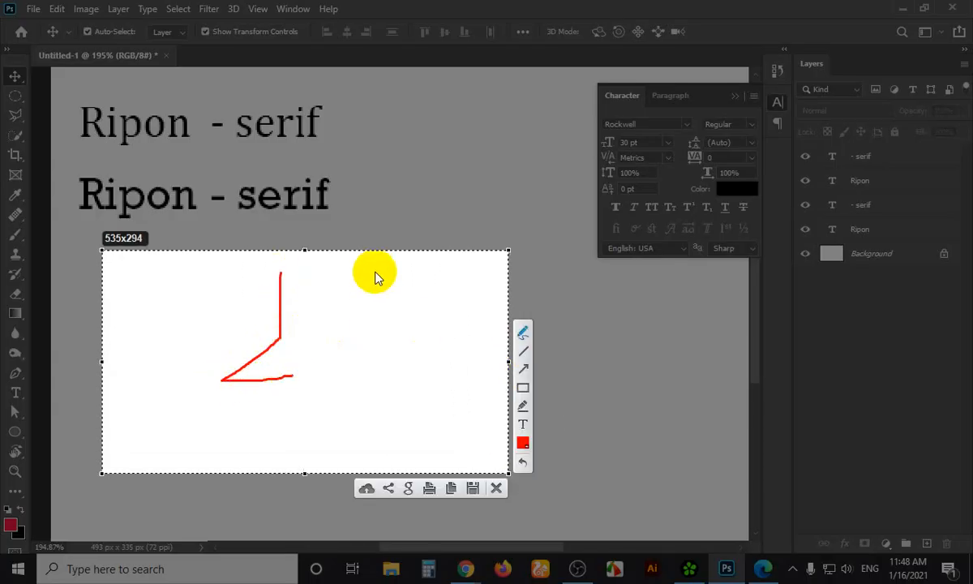
mouse_move(371, 265)
mouse_down()
mouse_move(369, 342)
mouse_move(340, 341)
mouse_move(332, 387)
mouse_move(387, 383)
mouse_up()
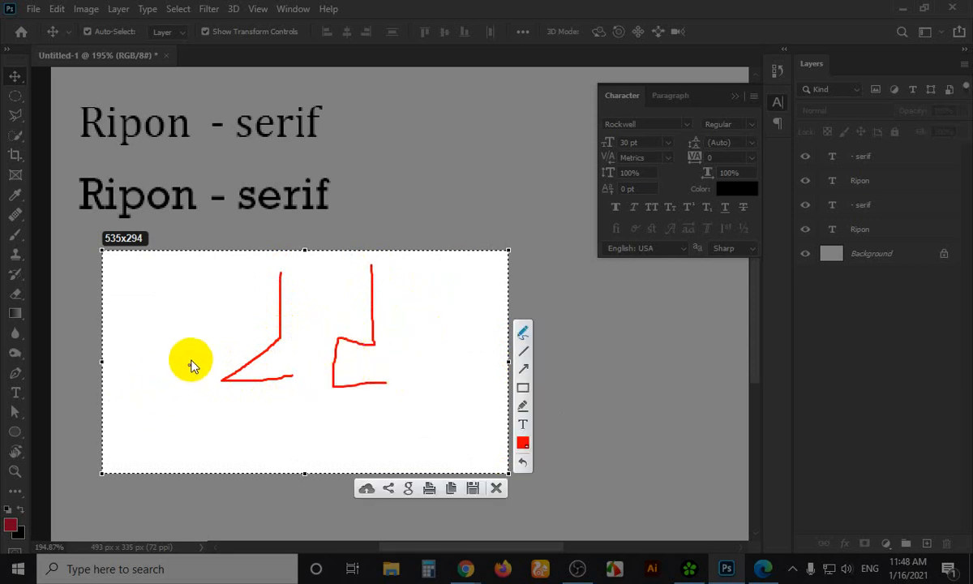
mouse_move(192, 362)
mouse_down()
mouse_move(219, 398)
mouse_move(220, 358)
mouse_up()
mouse_move(333, 319)
mouse_down()
mouse_move(326, 405)
mouse_move(351, 347)
mouse_up()
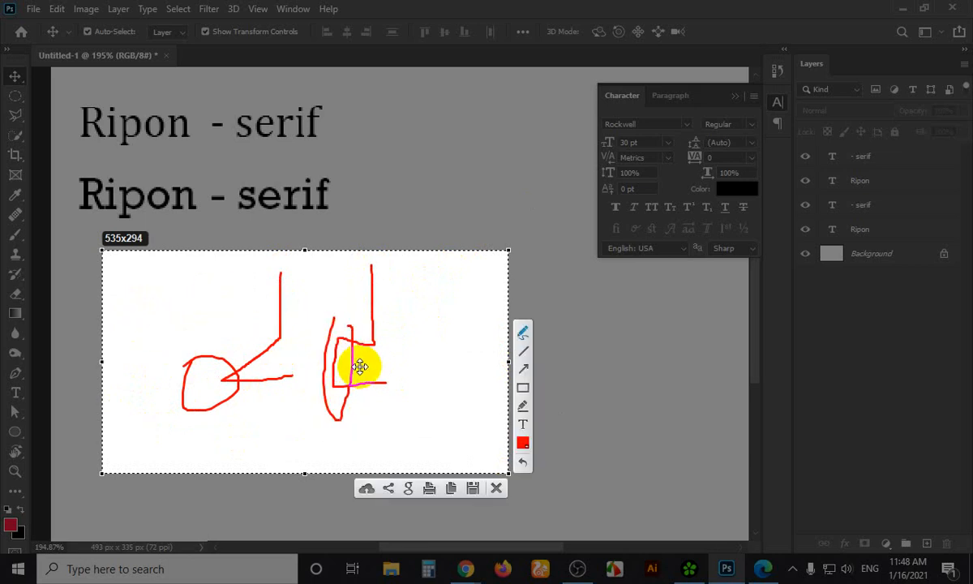
key(Escape)
Change the second label to '- Slab serif' and copy the Rockwell Ripon onto a third line
double_click(282, 196)
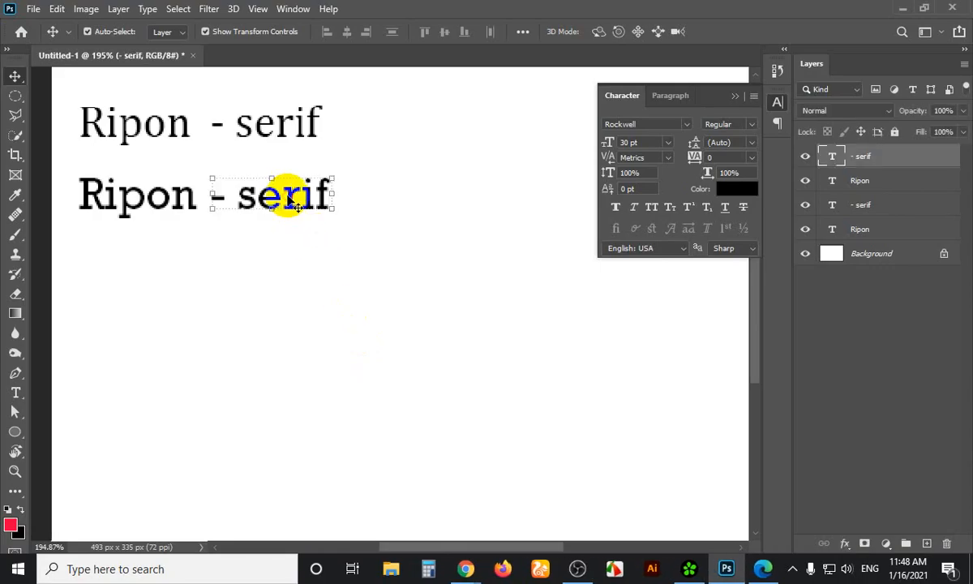
drag(282, 196, 241, 195)
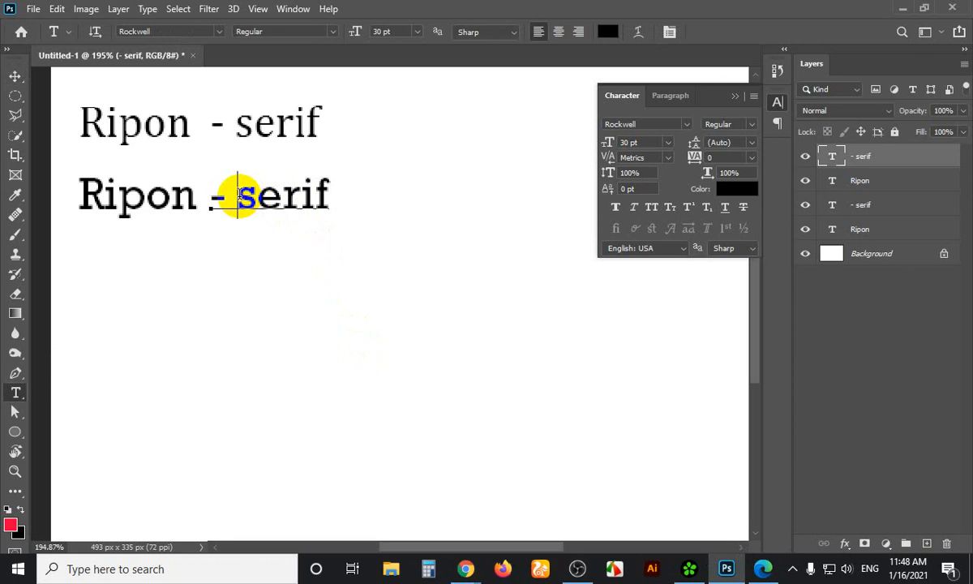
click(238, 196)
text(Slab)
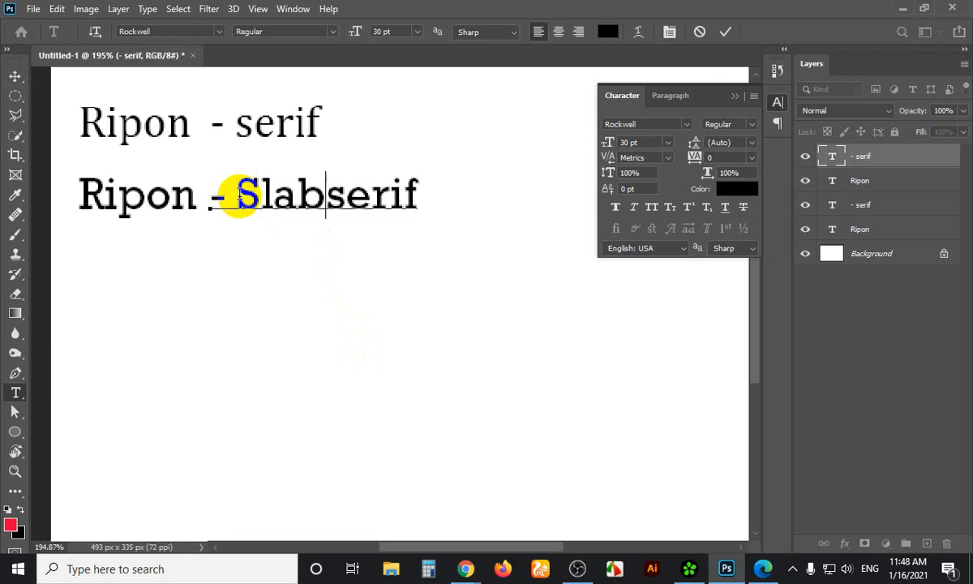
click(14, 75)
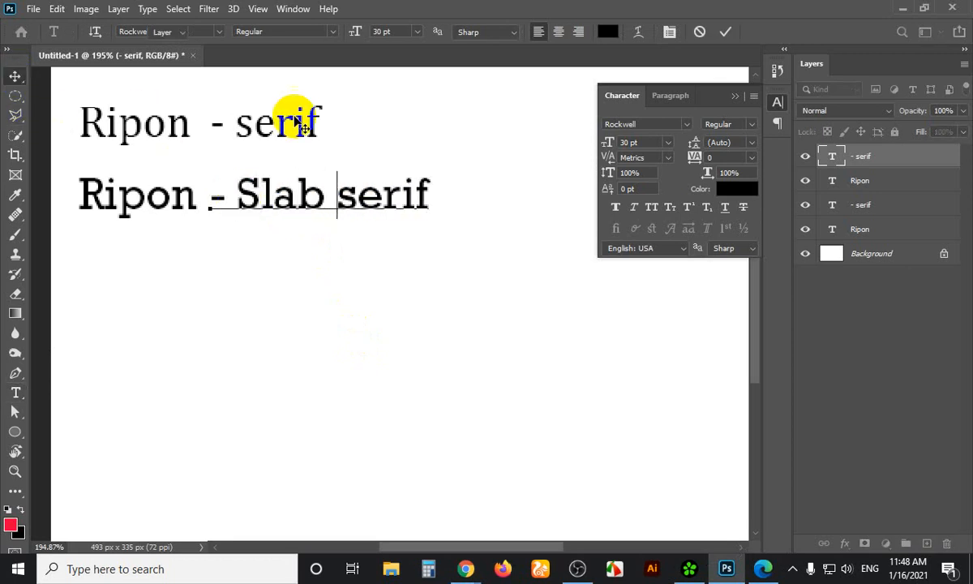
click(334, 136)
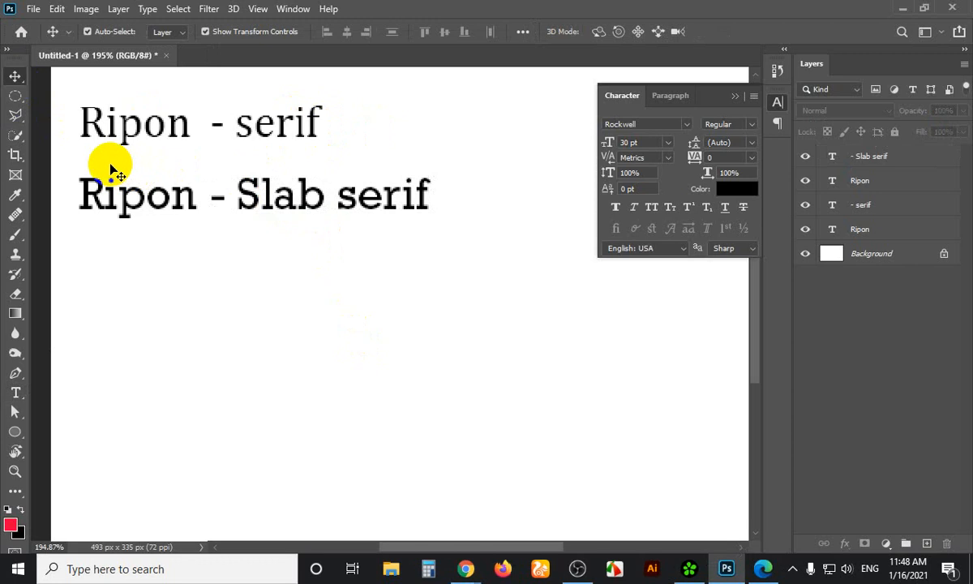
drag(111, 171, 254, 291)
Copy the '- Slab serif' label to the third line and select both third-line layers
click(268, 283)
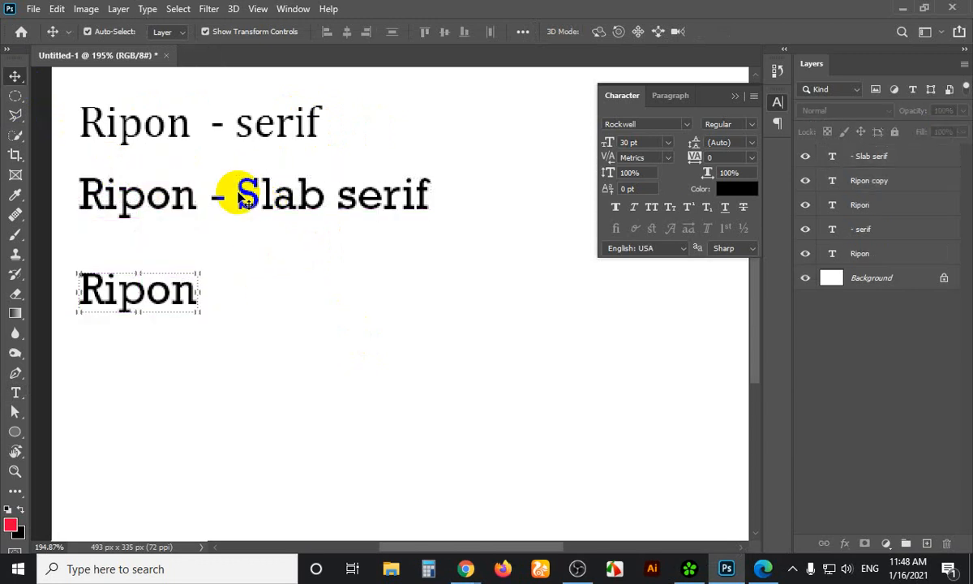
click(268, 199)
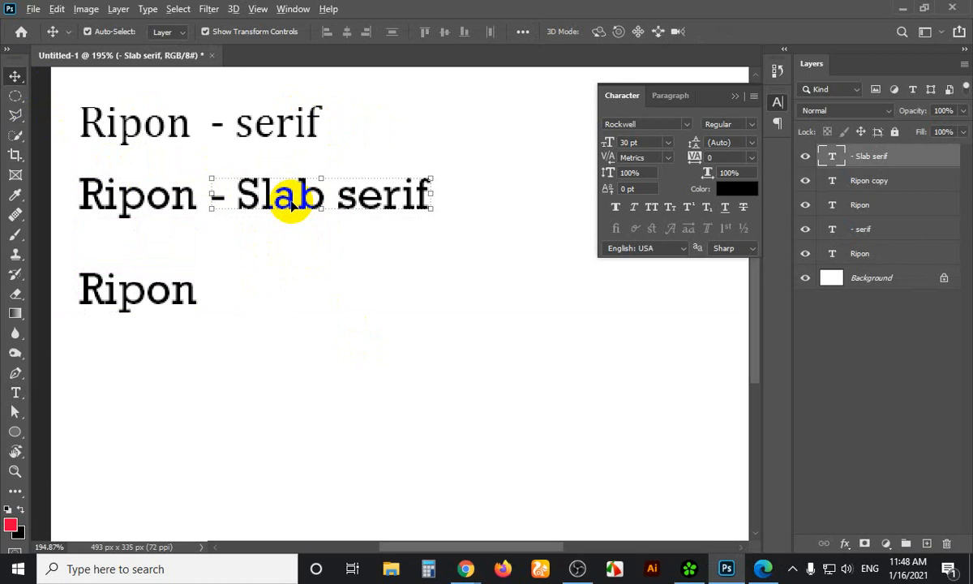
drag(289, 209, 289, 304)
click(451, 245)
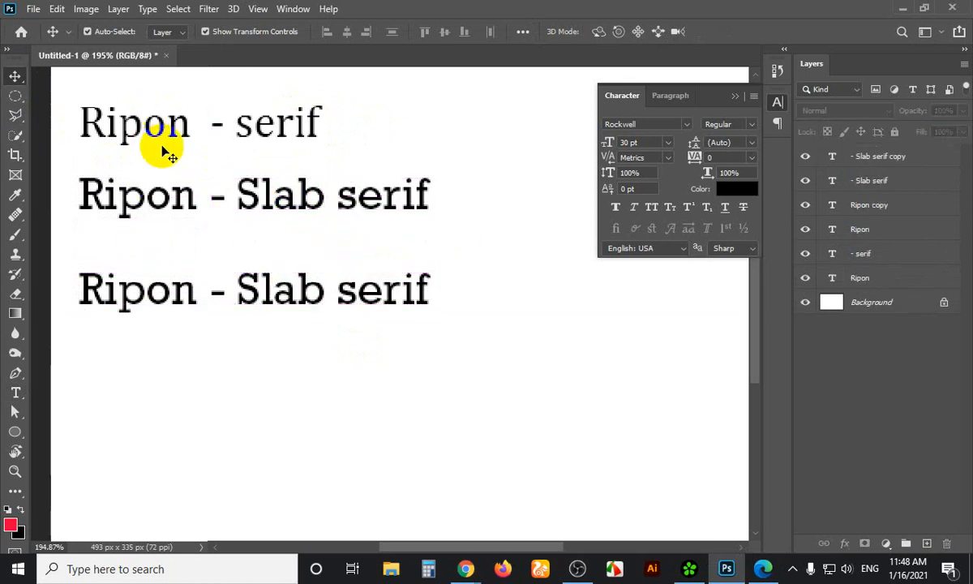
click(172, 298)
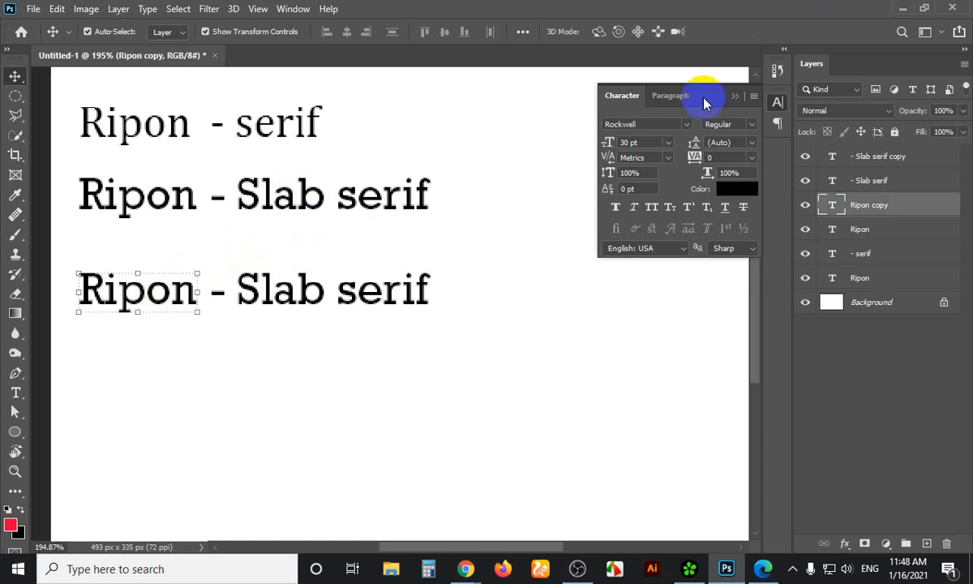
shift+click(247, 301)
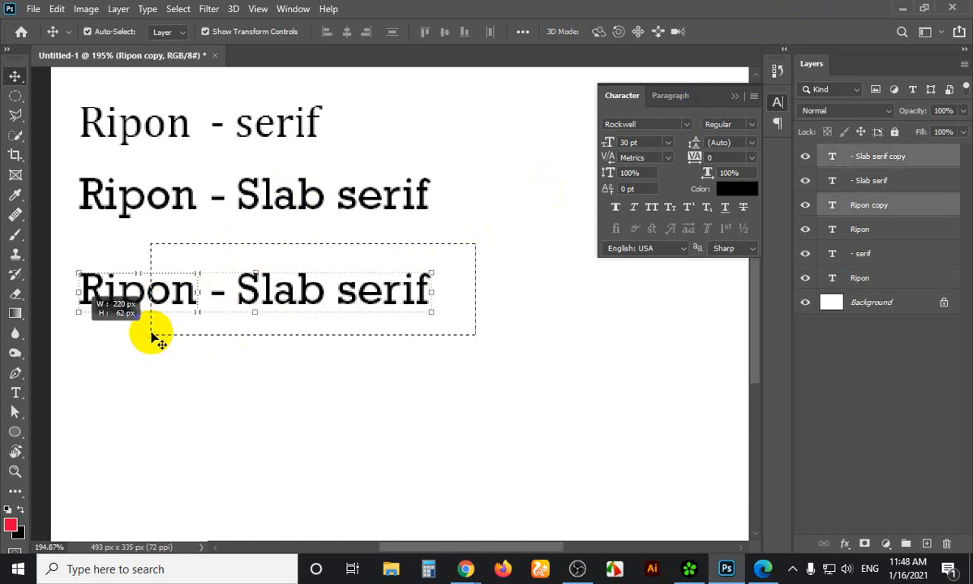
Filter fonts to Sans Serif and set the third line in Poppins Regular
click(685, 129)
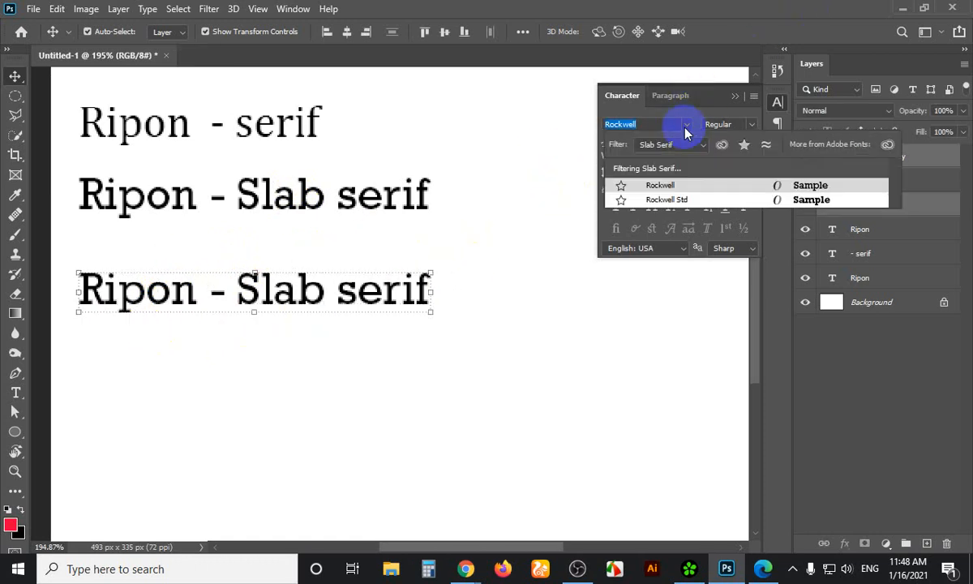
click(703, 146)
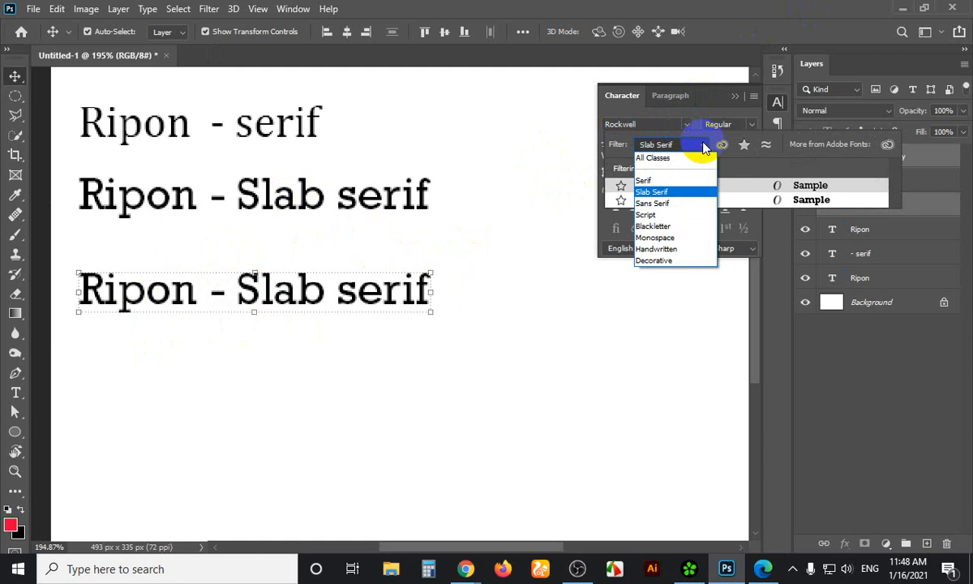
click(672, 203)
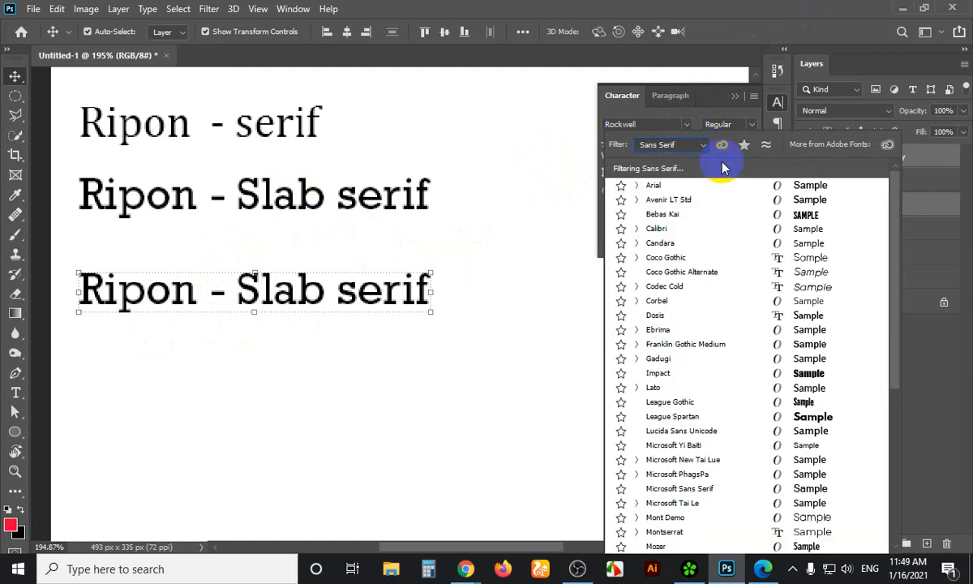
scroll(704, 383, down, 3)
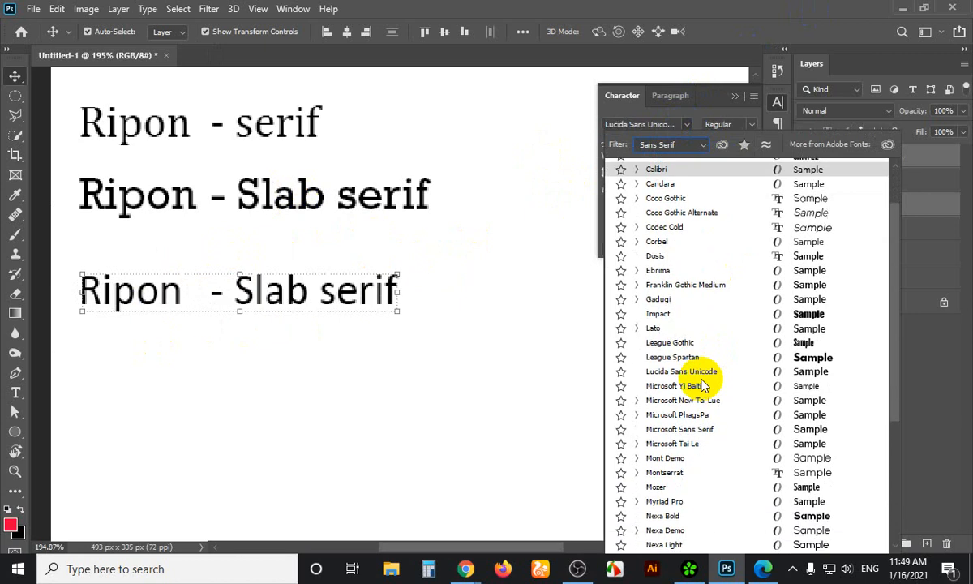
click(702, 378)
scroll(691, 401, down, 2)
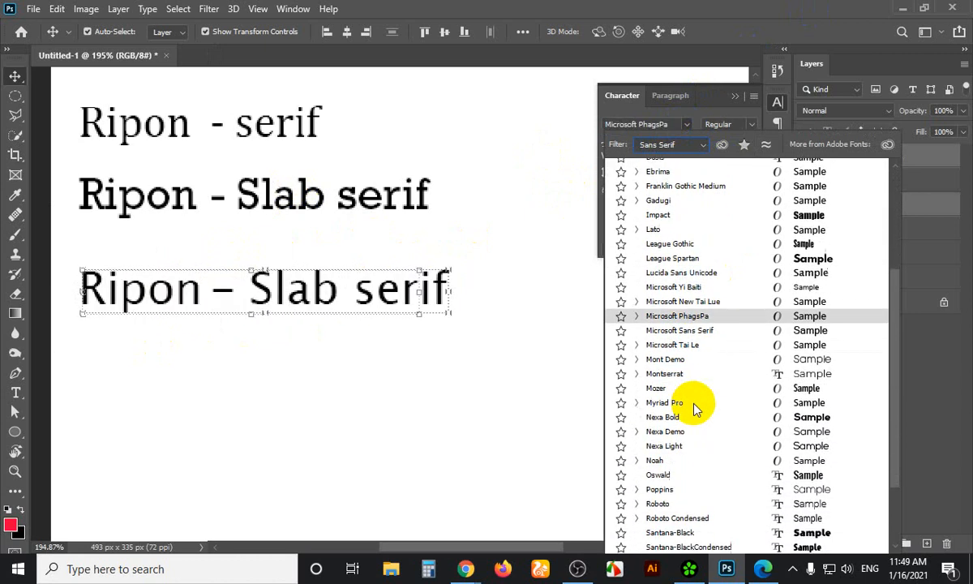
scroll(673, 454, down, 1)
click(662, 470)
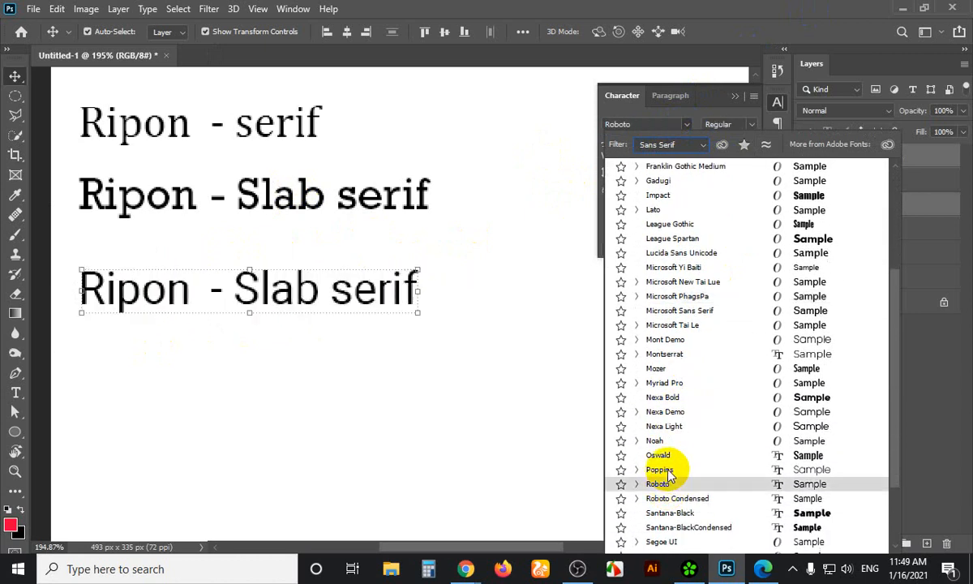
click(662, 470)
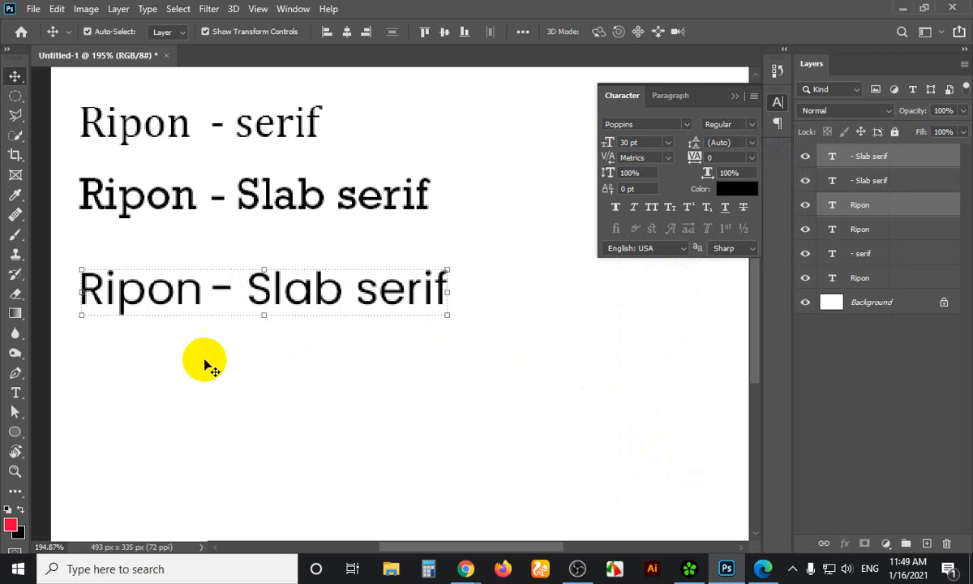
key(super+shift+s)
mouse_move(58, 231)
mouse_down()
mouse_move(260, 355)
mouse_move(605, 480)
mouse_up()
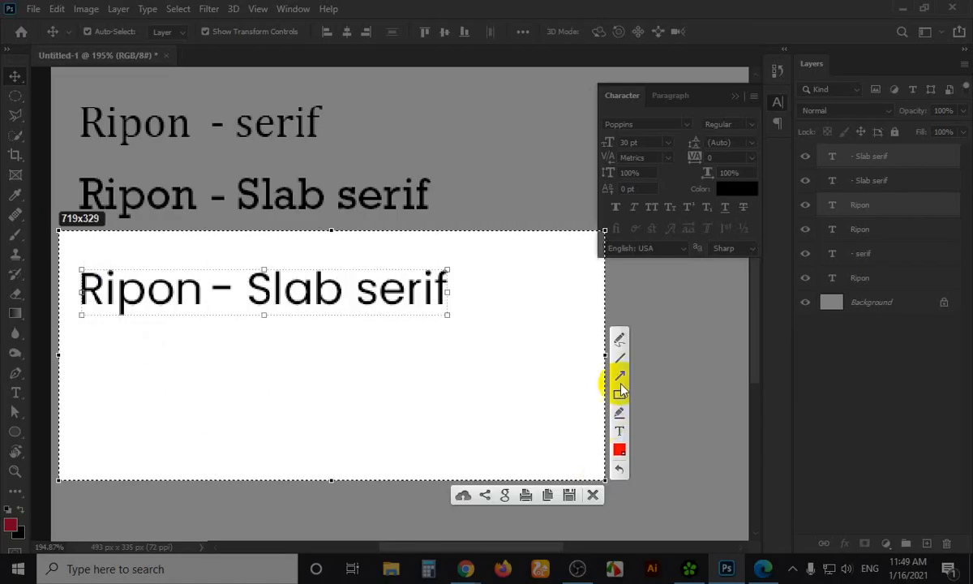
mouse_move(295, 340)
mouse_down()
mouse_move(274, 396)
mouse_move(227, 431)
mouse_move(305, 429)
mouse_up()
mouse_move(361, 322)
mouse_down()
mouse_move(315, 423)
mouse_move(375, 422)
mouse_up()
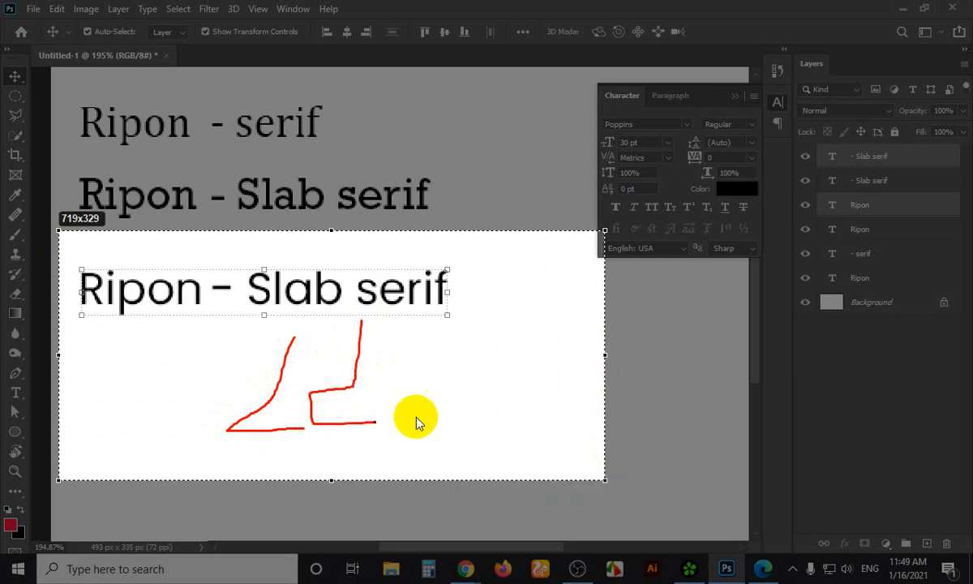
drag(427, 329, 583, 330)
drag(504, 332, 503, 403)
drag(413, 379, 413, 404)
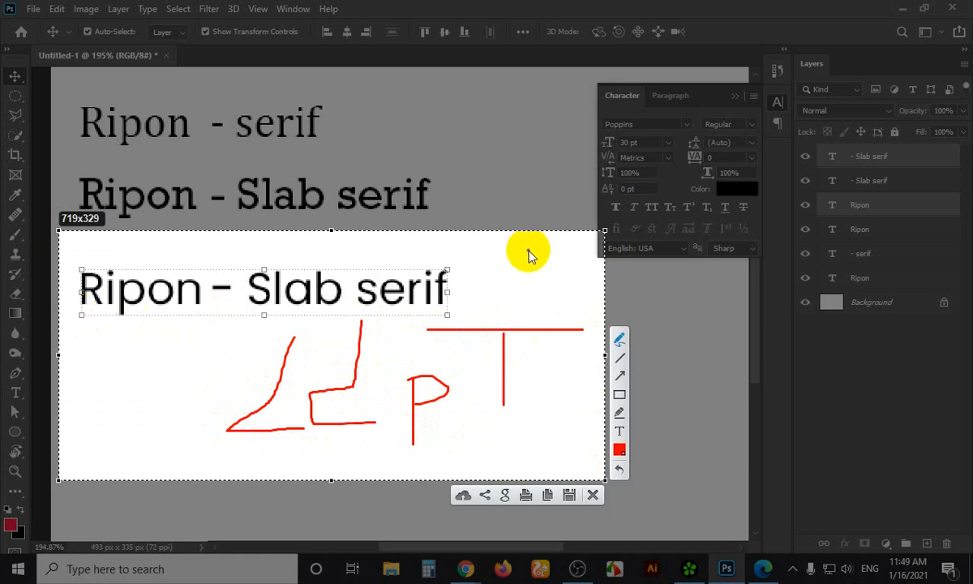
key(Escape)
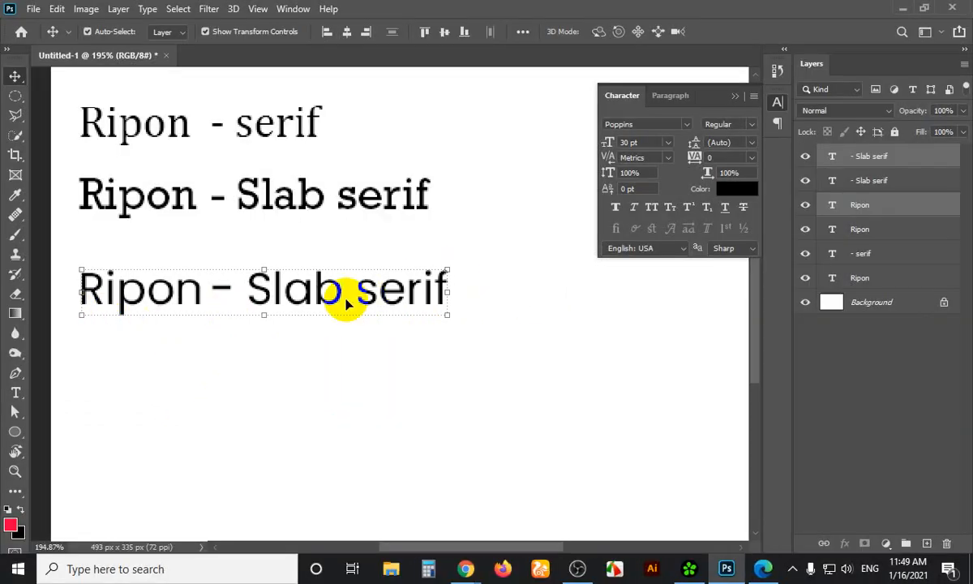
Replace 'Slab' with 'Sans' in the third line's label and deselect it
key(t)
drag(340, 293, 259, 294)
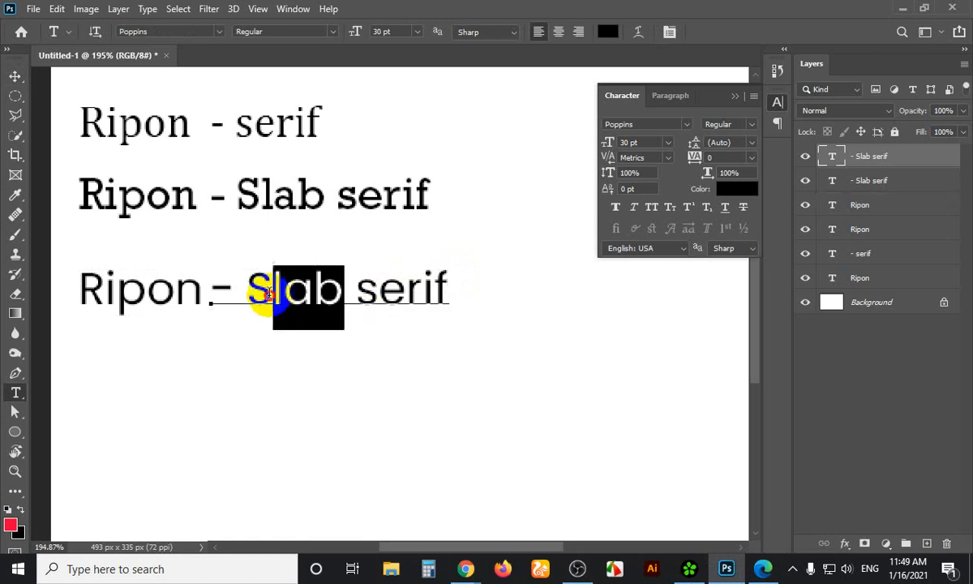
text(Sans)
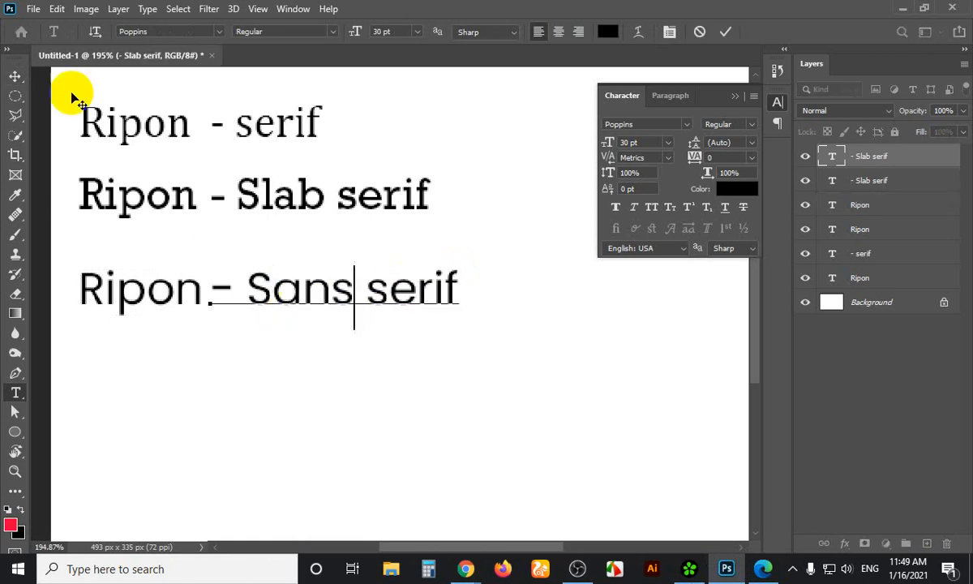
click(16, 75)
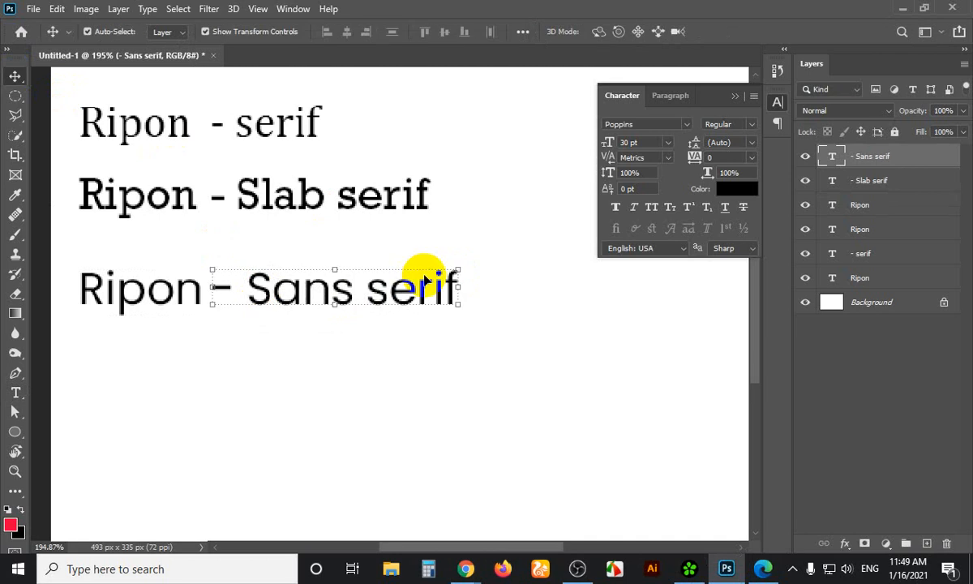
click(388, 239)
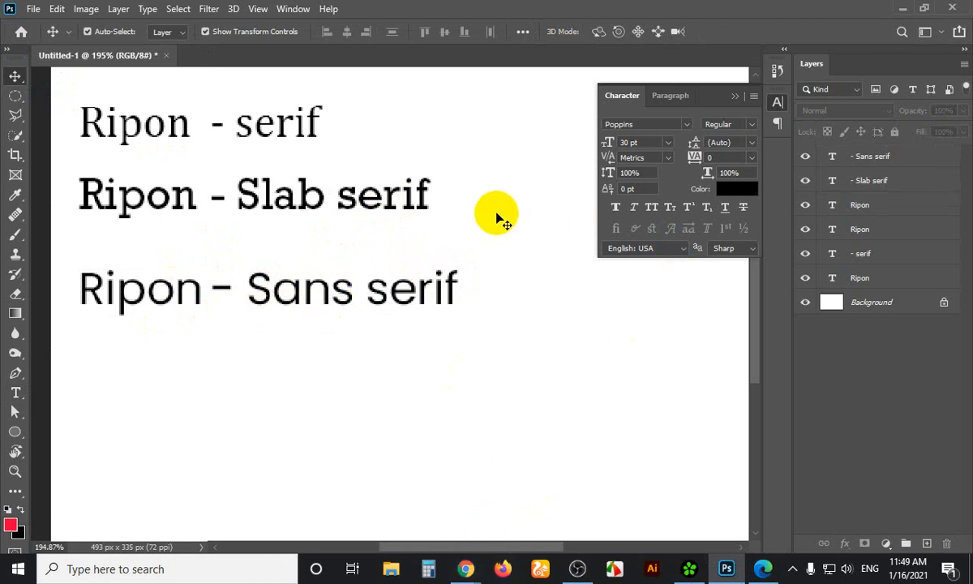
Capture the full screen in Lightshot and mark layers, menus, title and the Sans serif line in red
key(Print)
mouse_move(1, 1)
mouse_down()
mouse_move(586, 294)
mouse_move(972, 581)
mouse_up()
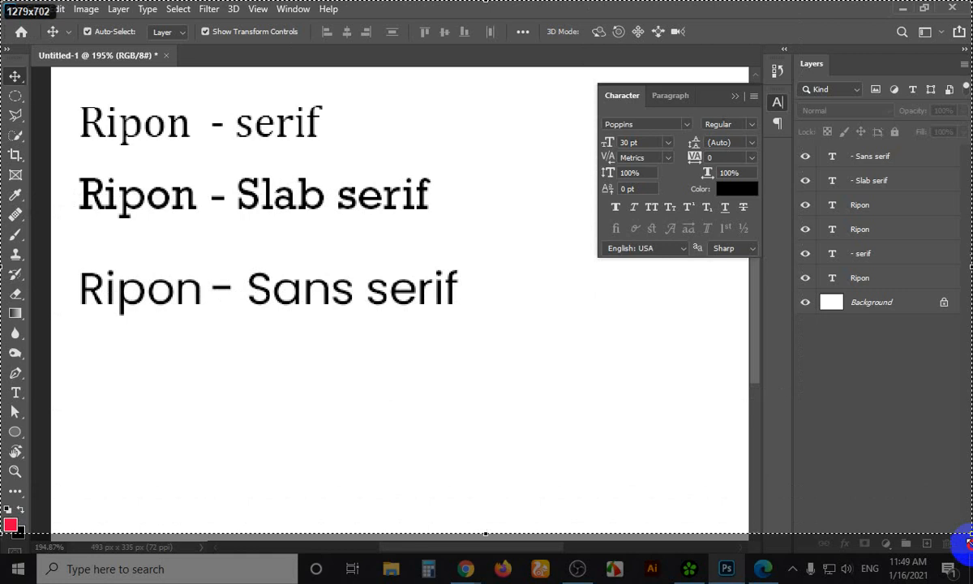
click(956, 398)
mouse_move(862, 318)
mouse_down()
mouse_move(916, 304)
mouse_move(909, 267)
mouse_move(940, 257)
mouse_up()
drag(802, 69, 834, 68)
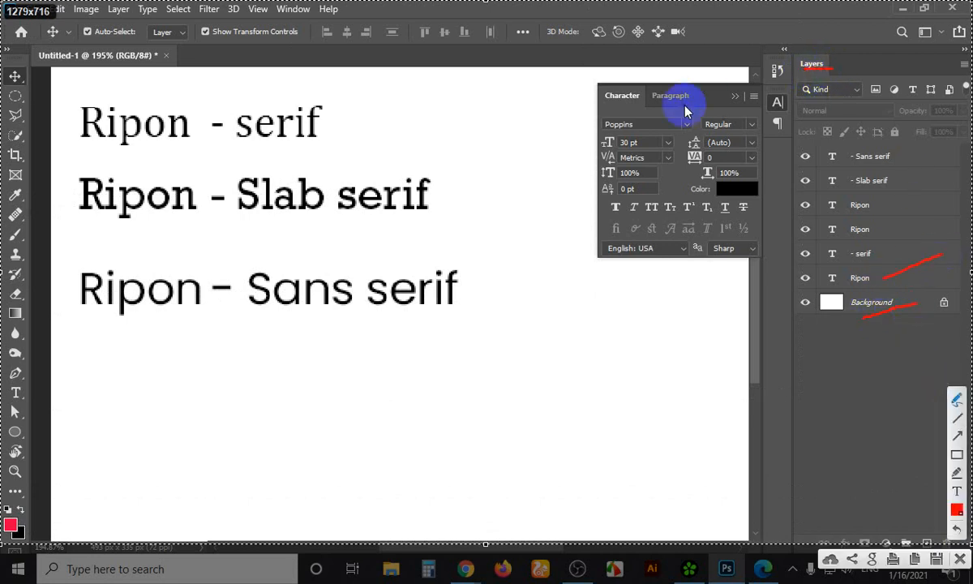
drag(662, 108, 707, 110)
drag(285, 10, 336, 11)
mouse_move(110, 18)
mouse_down()
mouse_move(161, 20)
mouse_move(155, 38)
mouse_move(219, 38)
mouse_up()
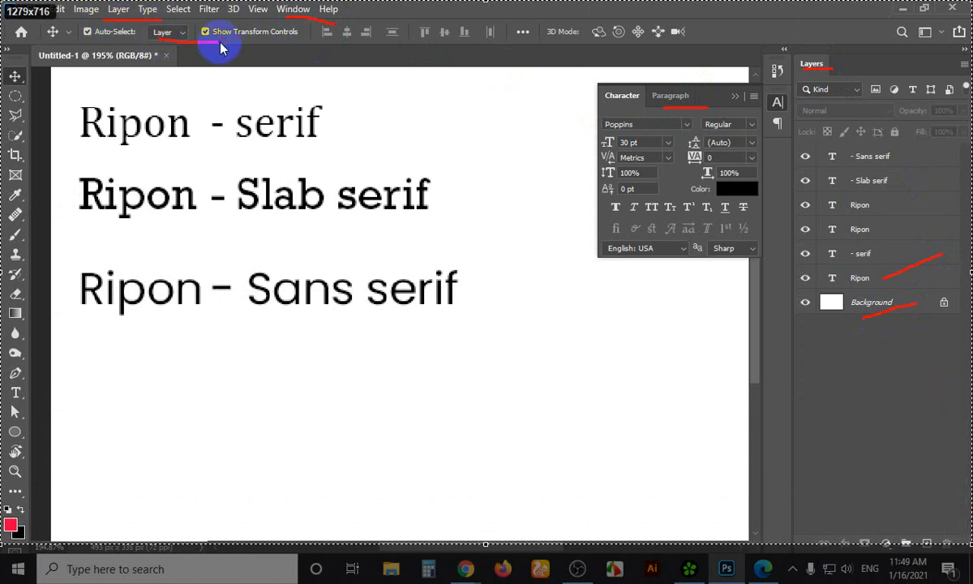
drag(170, 62, 199, 61)
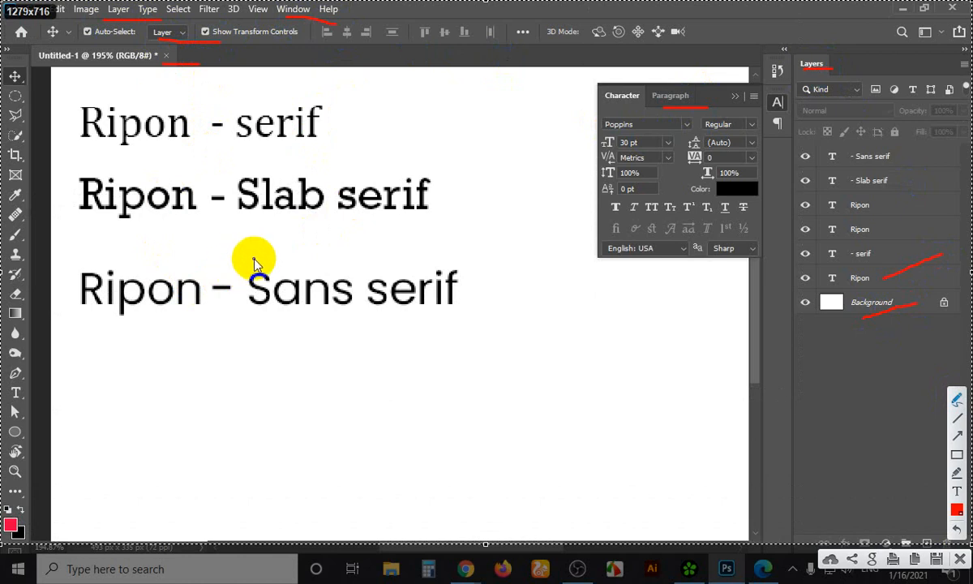
mouse_move(254, 256)
mouse_down()
mouse_move(74, 248)
mouse_move(63, 280)
mouse_move(86, 354)
mouse_move(529, 358)
mouse_move(485, 232)
mouse_move(327, 260)
mouse_move(271, 258)
mouse_up()
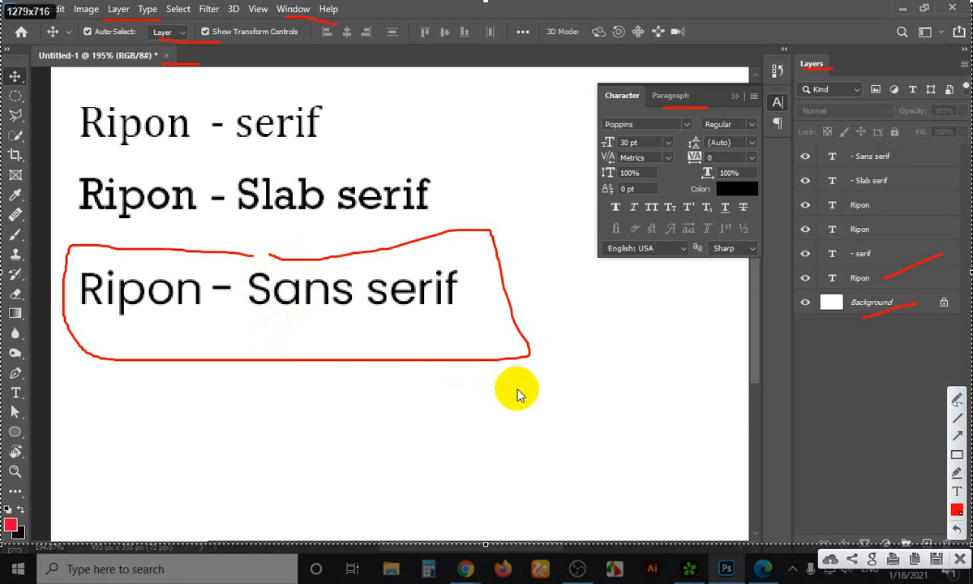
Dismiss the annotations and switch to Chrome's Google Meet window
key(Escape)
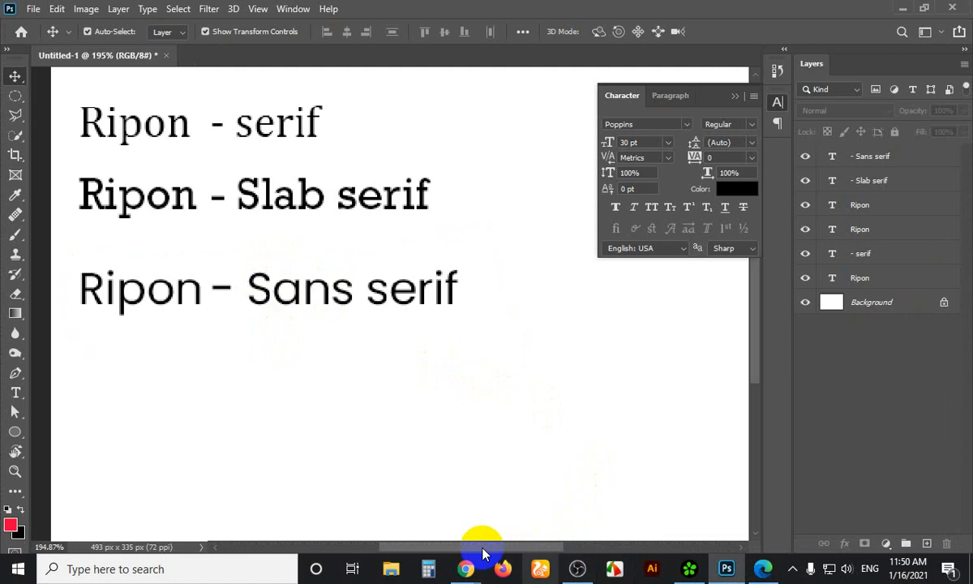
click(466, 568)
click(416, 516)
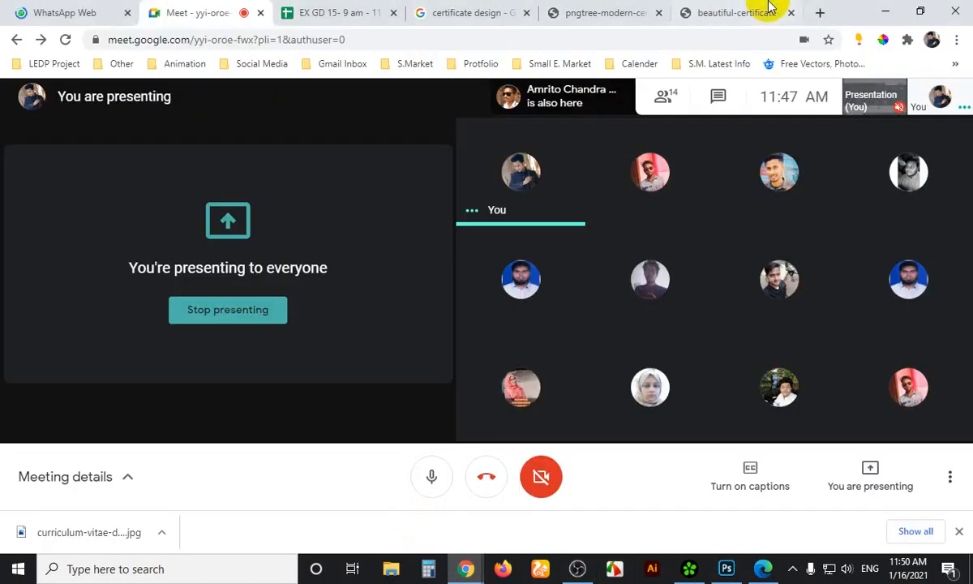
Go from the Pngtree image back to the certificate design results and scroll through more designs
click(583, 11)
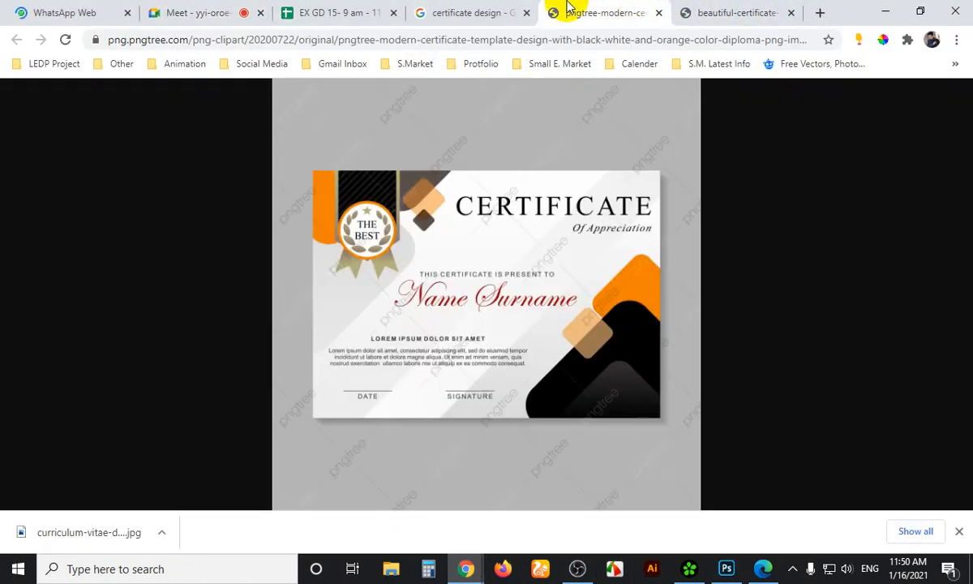
click(501, 10)
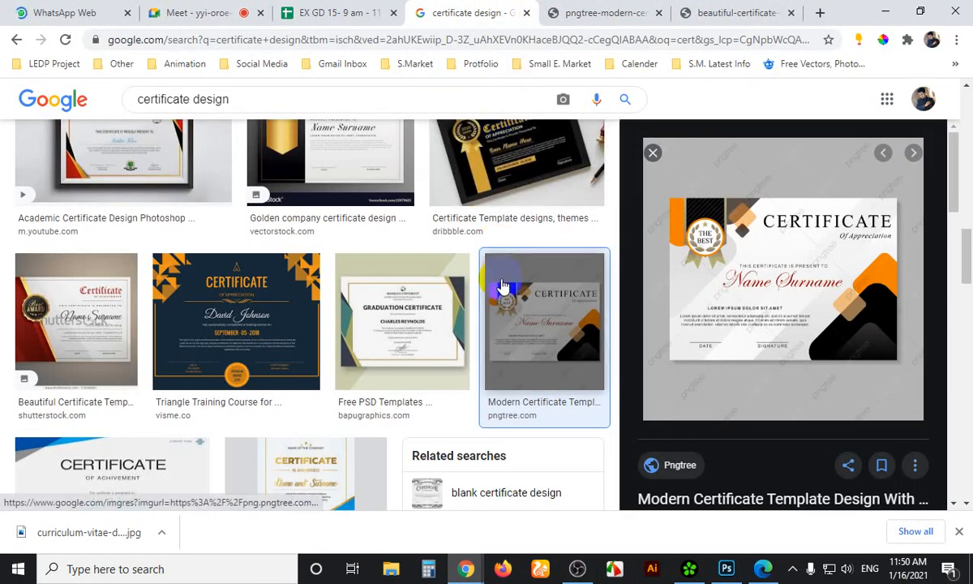
scroll(502, 286, down, 5)
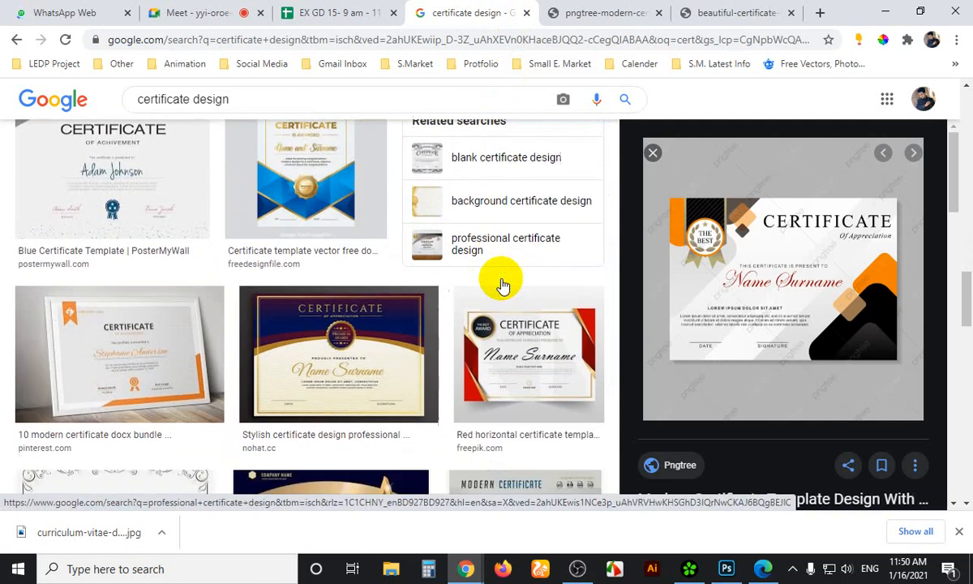
scroll(503, 285, down, 4)
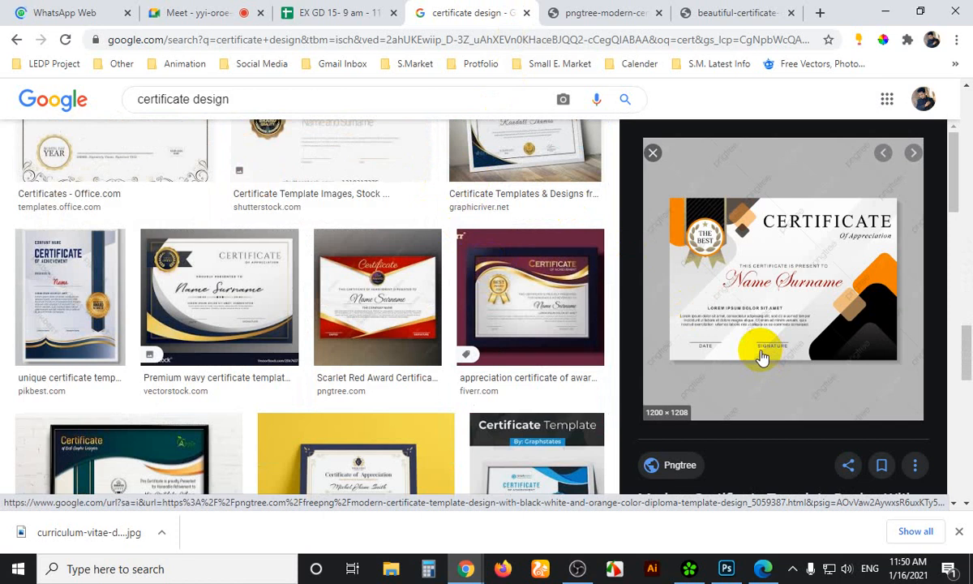
Switch back to the Google Meet call tab, still presenting to everyone
click(192, 11)
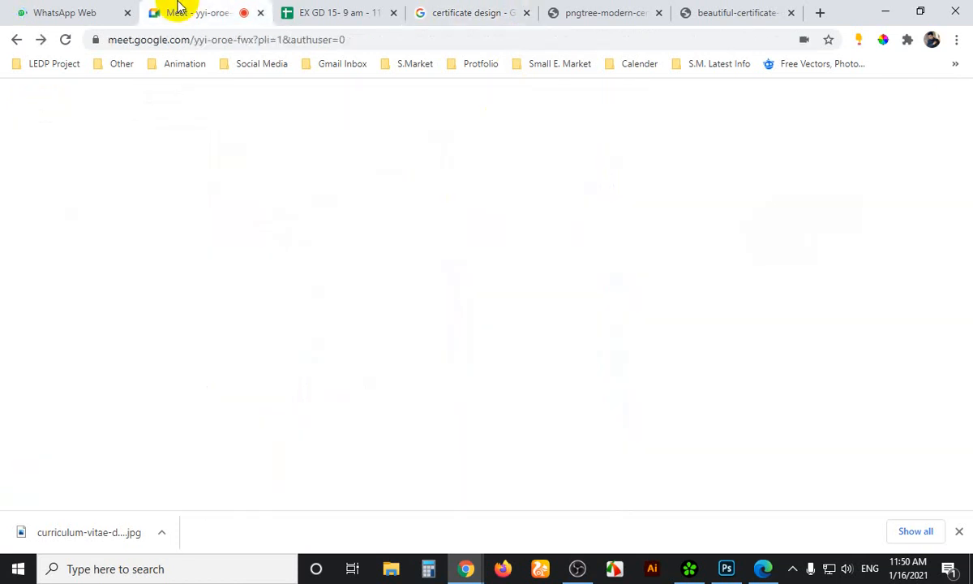
click(315, 225)
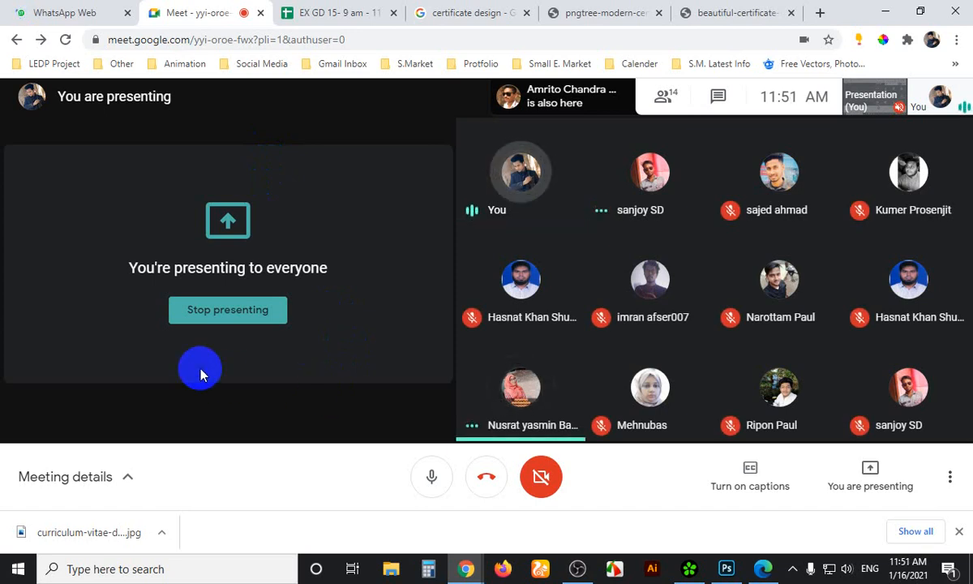
key(Print)
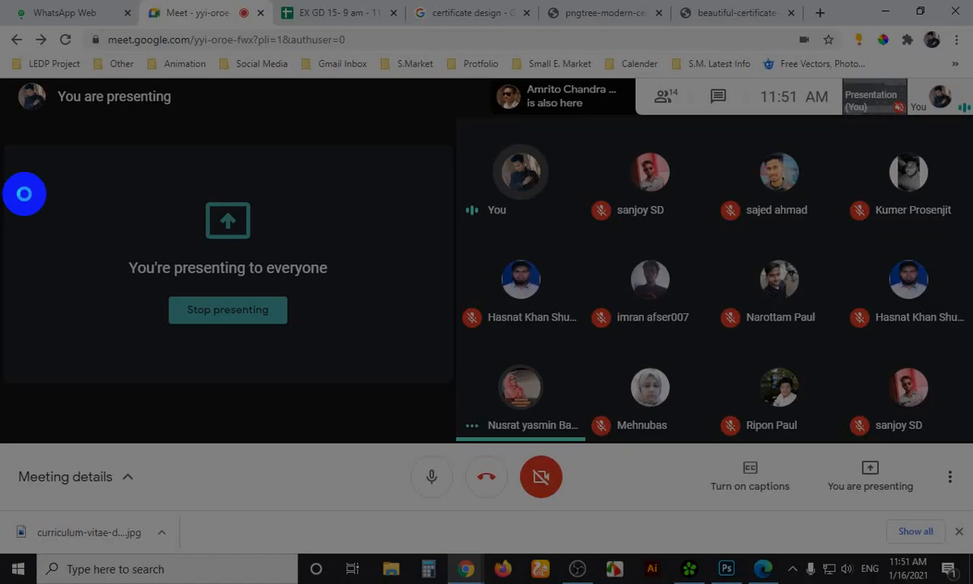
drag(7, 135, 457, 442)
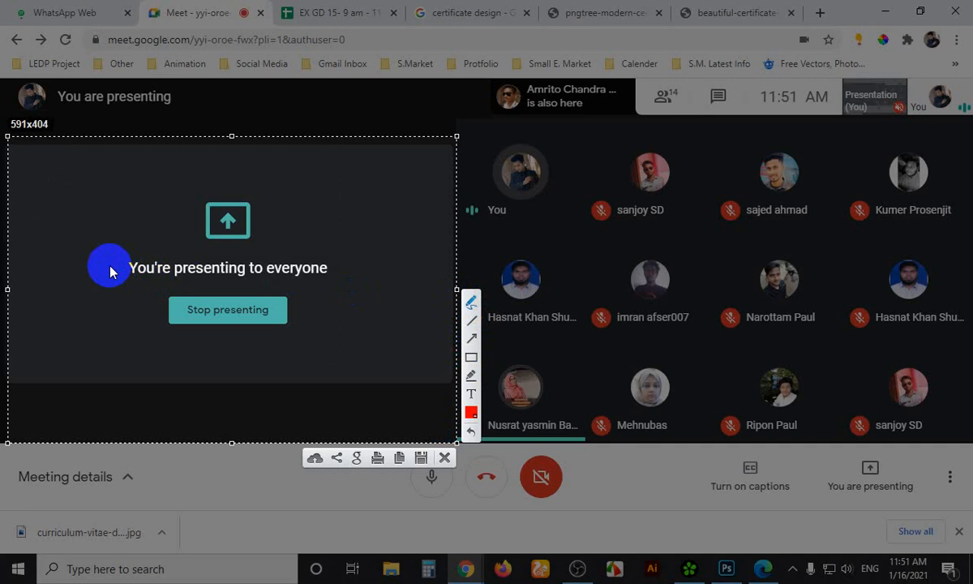
key(Escape)
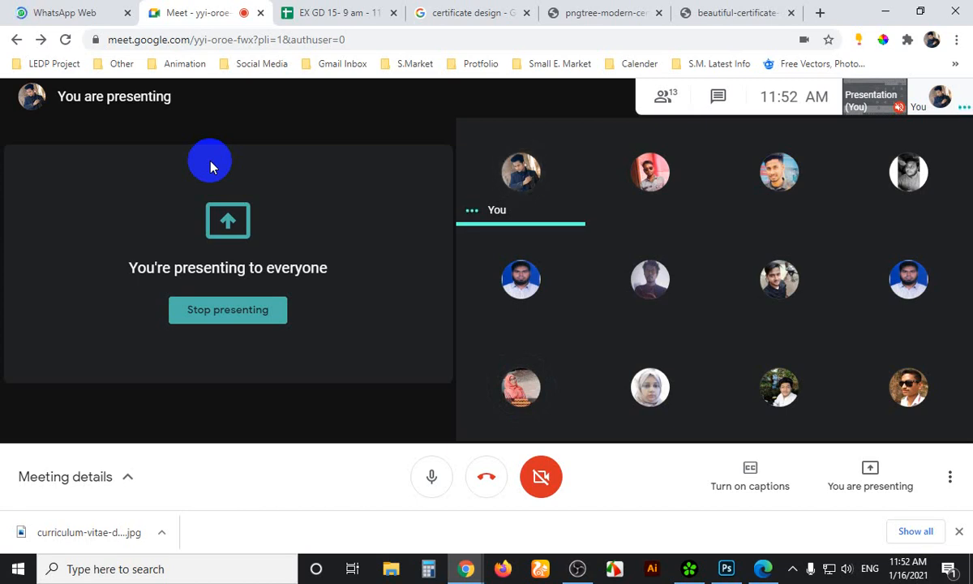
Bring Photoshop to the front and select the Ripon Sans serif line
click(726, 569)
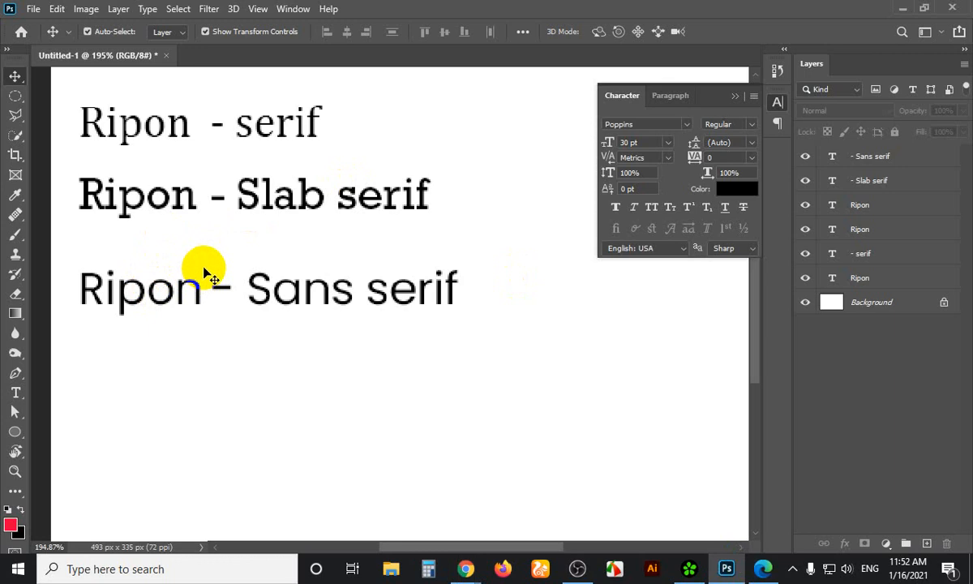
click(272, 299)
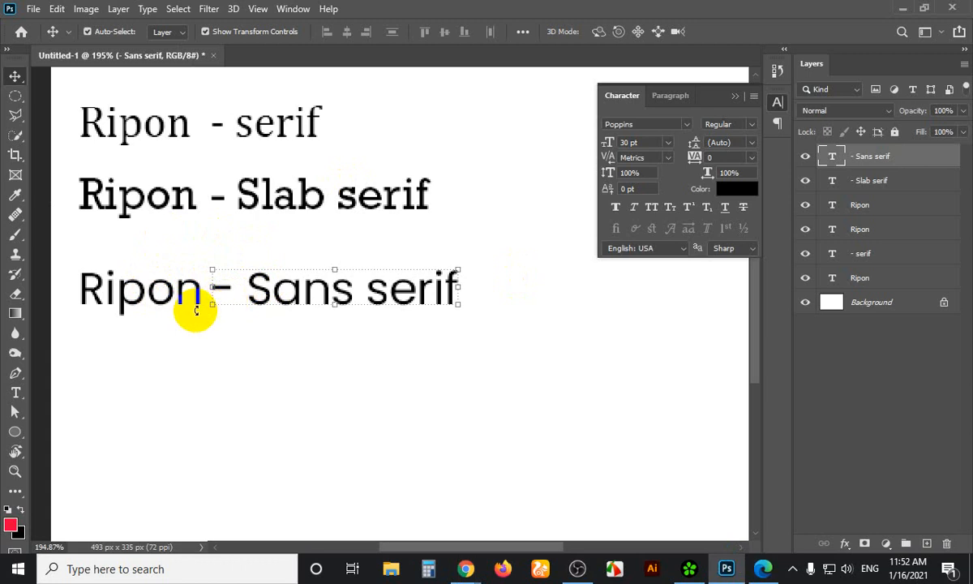
Show the Best Award certificate tab in Chrome and capture the whole certificate with Lightshot
mouse_move(465, 568)
click(423, 503)
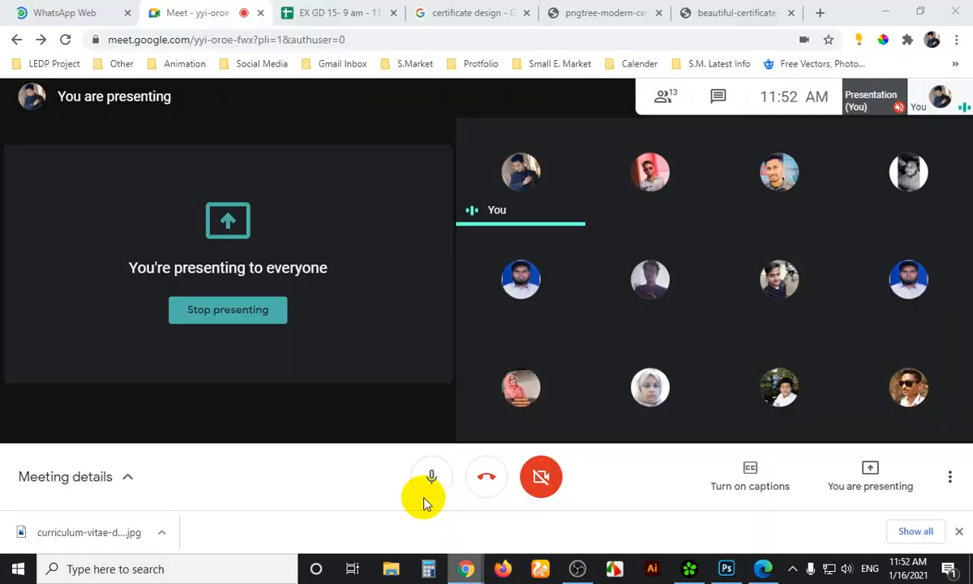
click(680, 13)
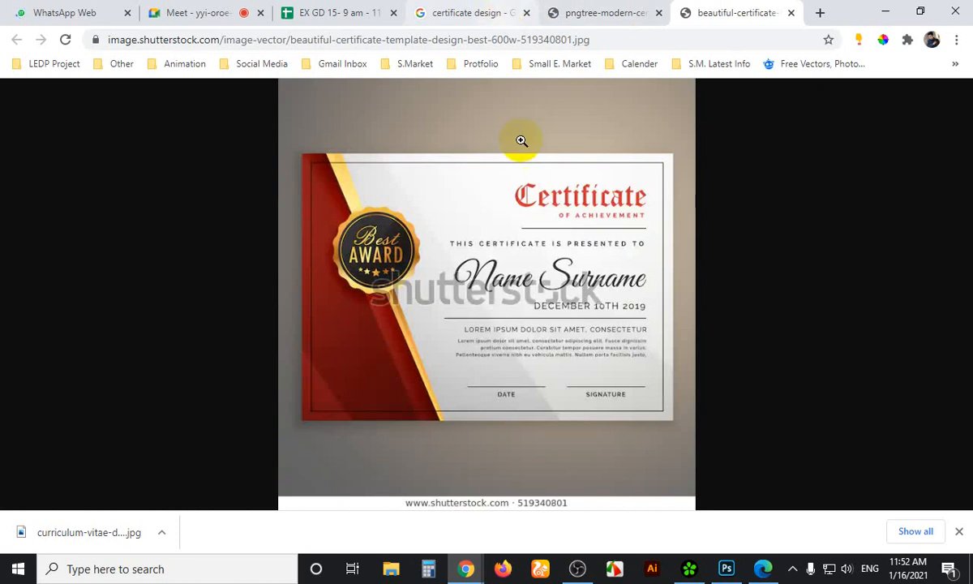
key(Print)
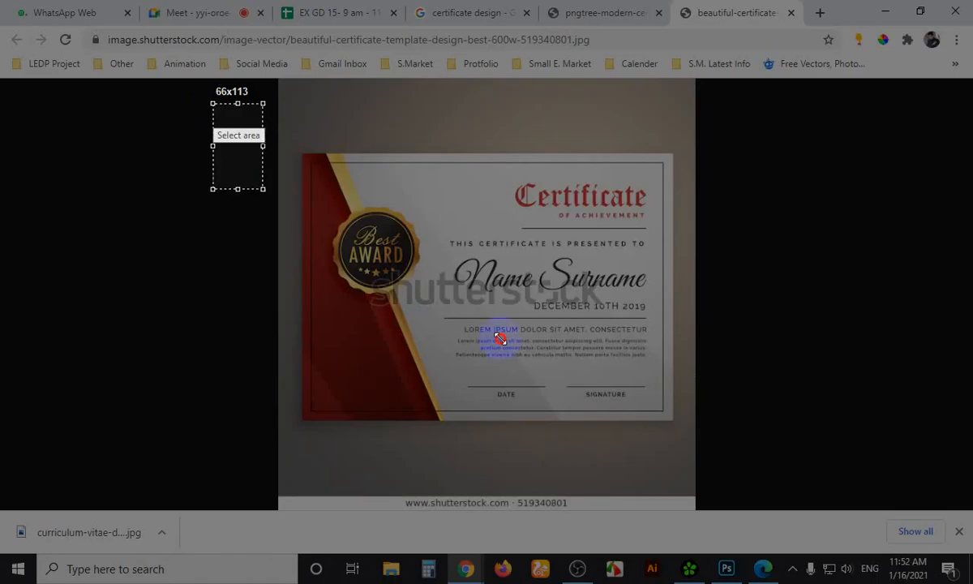
drag(212, 103, 828, 482)
Pen-underline the Certificate heading, Name Surname, December 10th 2019 date, LOREM IPSUM and body text
click(842, 341)
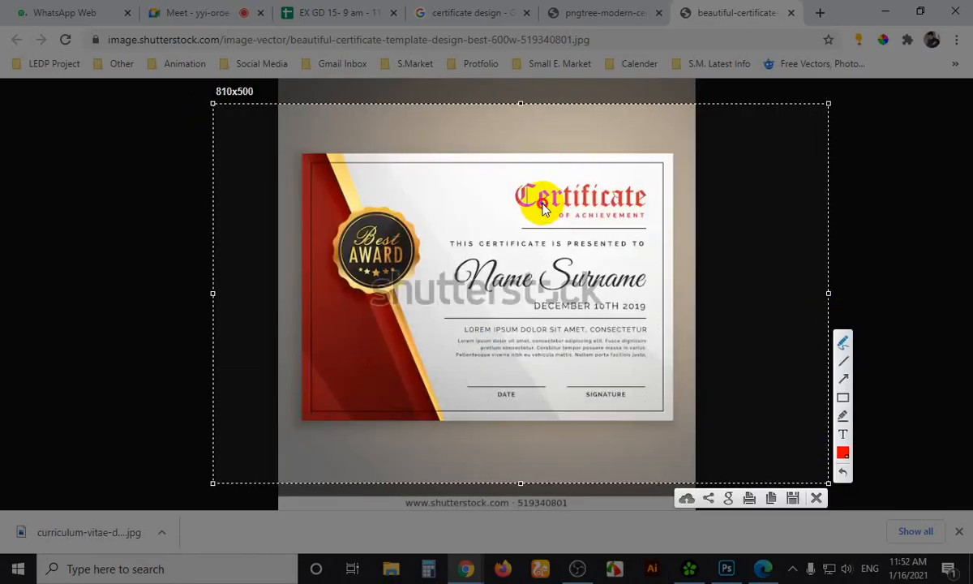
drag(541, 204, 651, 205)
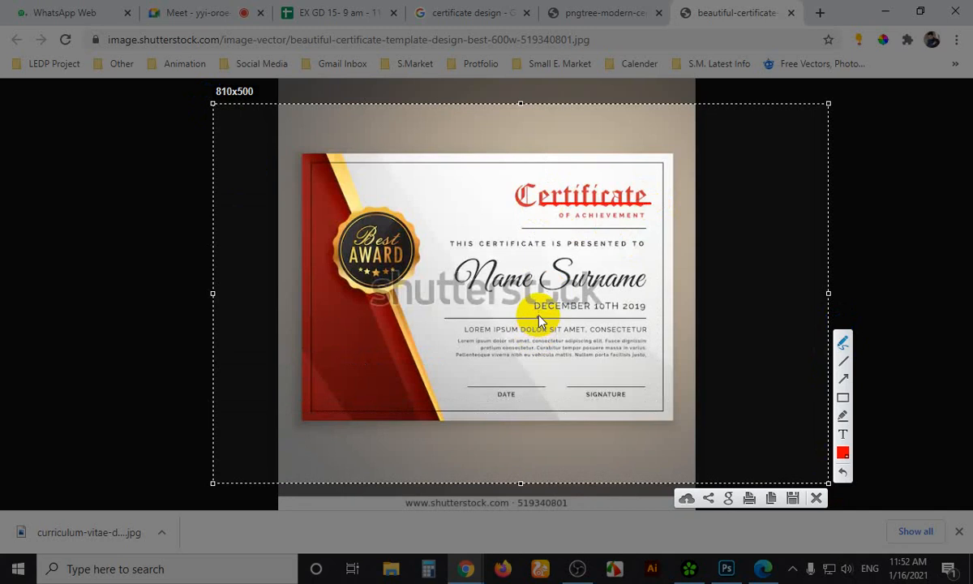
mouse_move(519, 292)
mouse_down()
mouse_move(578, 298)
mouse_move(629, 290)
mouse_up()
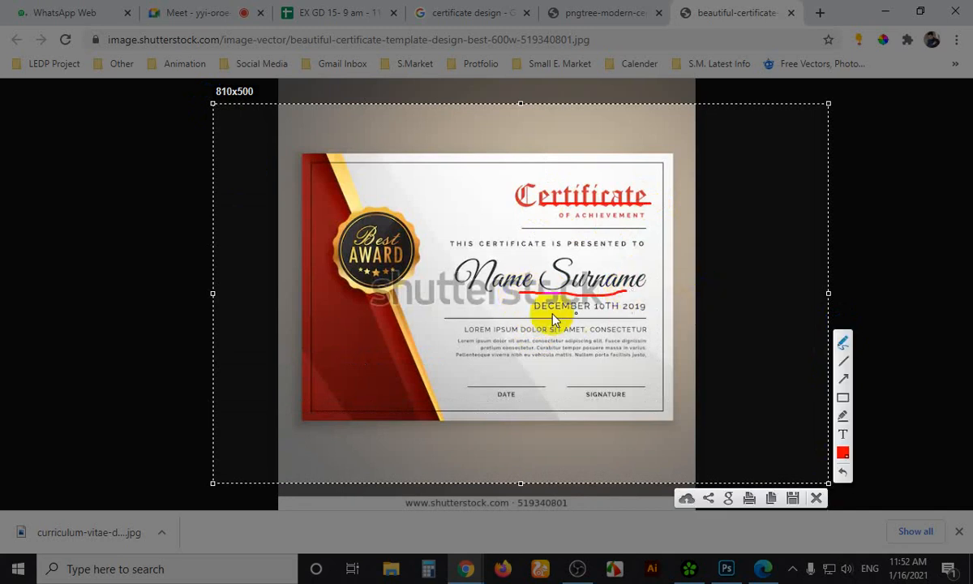
drag(557, 318, 641, 315)
drag(445, 337, 608, 335)
drag(512, 354, 629, 363)
Add more pen marks around the body text and title, then discard the capture
drag(479, 364, 550, 365)
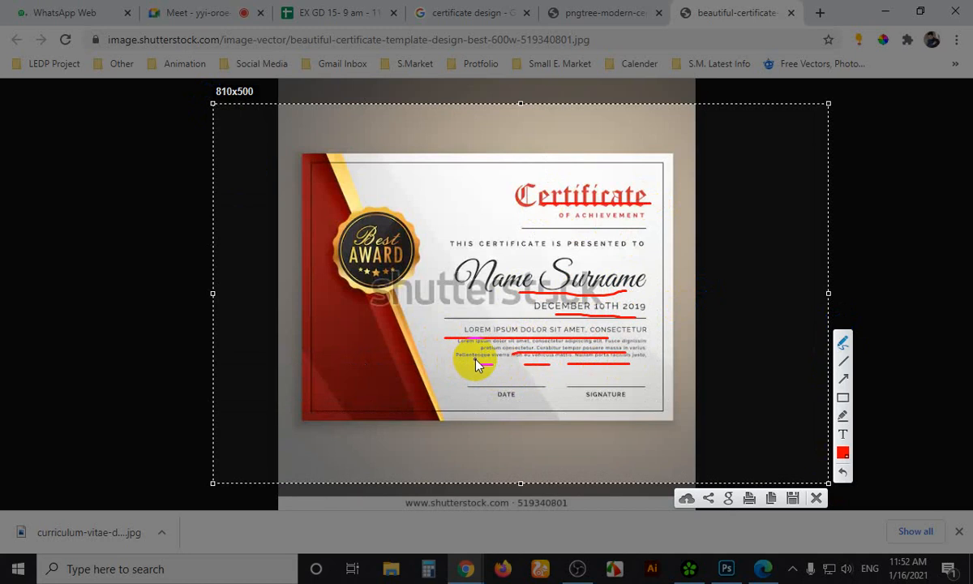
mouse_move(454, 325)
mouse_down()
mouse_move(445, 353)
mouse_move(454, 365)
mouse_move(530, 382)
mouse_move(616, 382)
mouse_move(662, 354)
mouse_move(666, 329)
mouse_move(458, 318)
mouse_up()
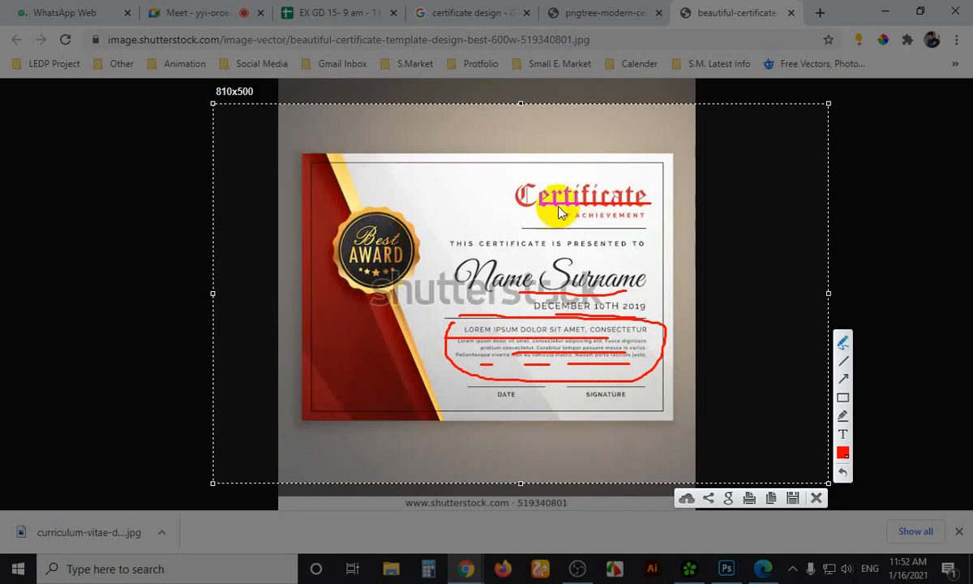
mouse_move(518, 172)
mouse_down()
mouse_move(593, 127)
mouse_move(649, 151)
mouse_up()
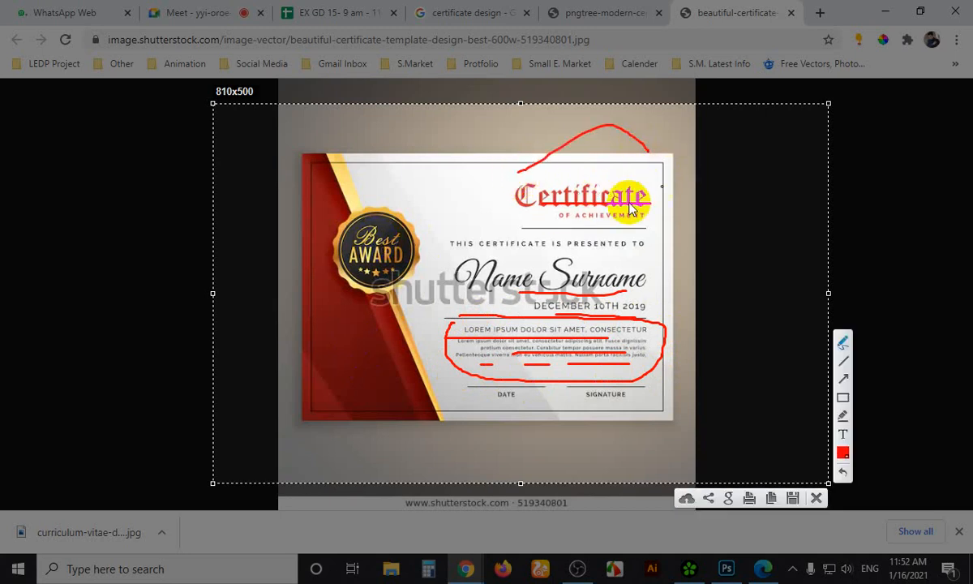
drag(516, 218, 542, 208)
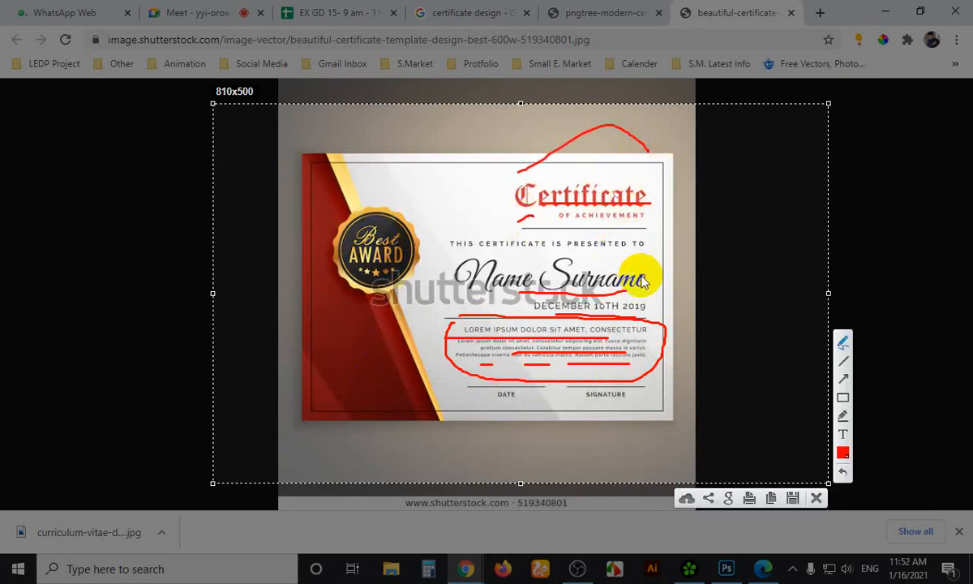
key(Escape)
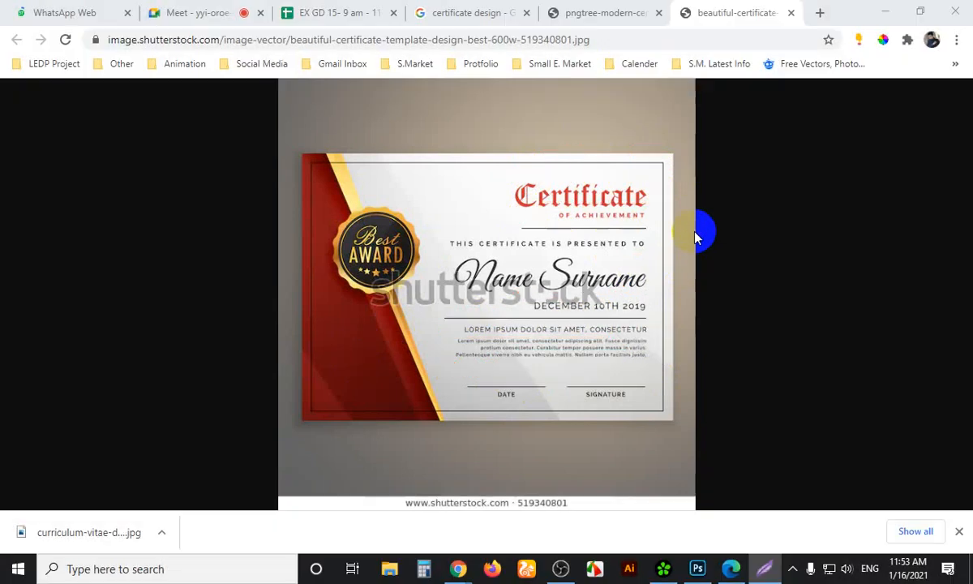
Pass through Photoshop, then bring Chrome forward on the Google Meet call tab
click(724, 568)
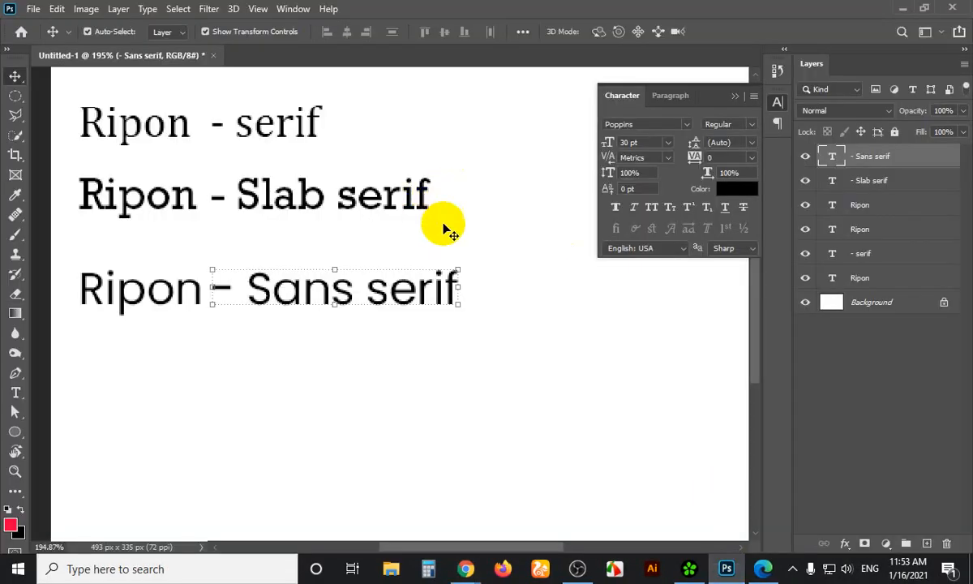
mouse_move(465, 569)
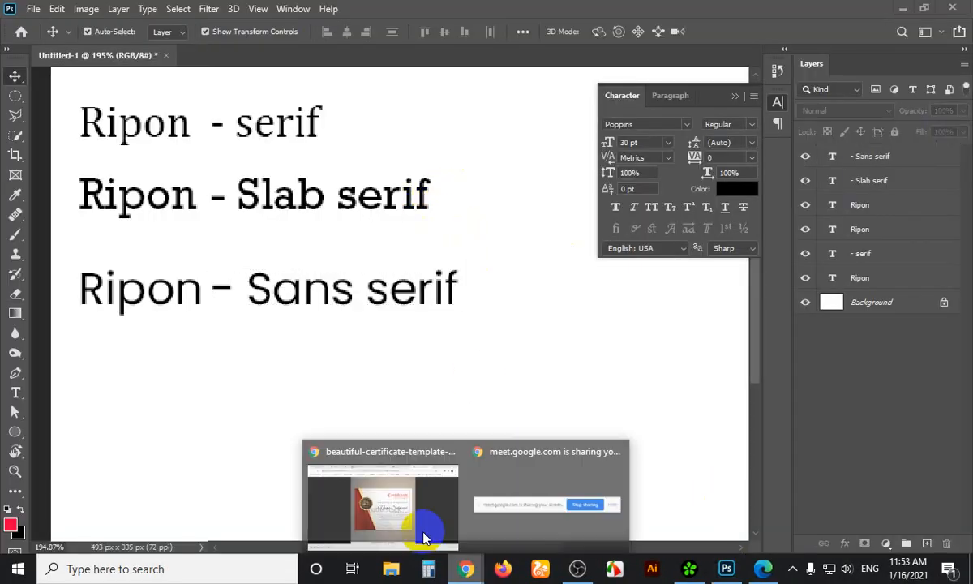
click(428, 528)
click(243, 13)
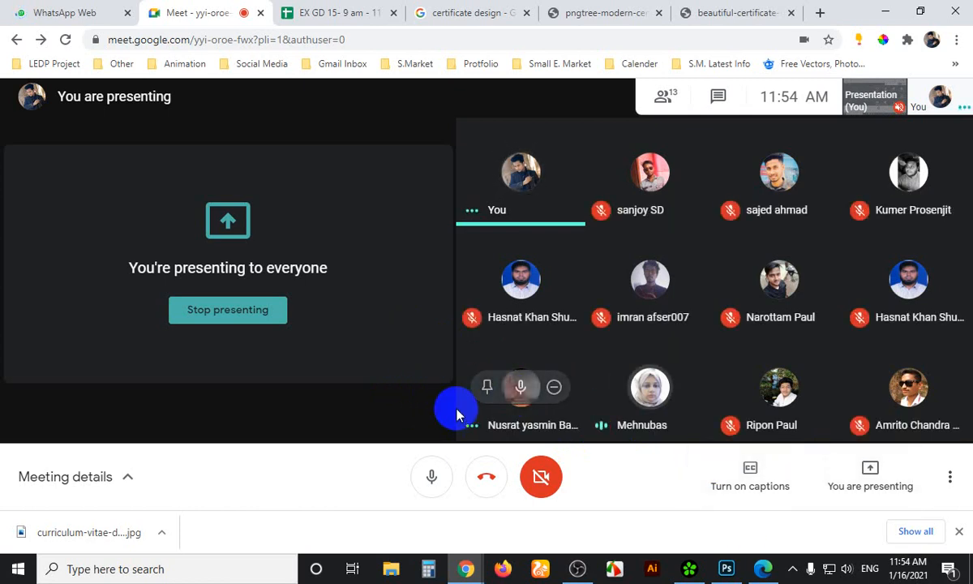
Duplicate the Ripon - Sans serif line onto a new line below it
click(732, 571)
click(274, 290)
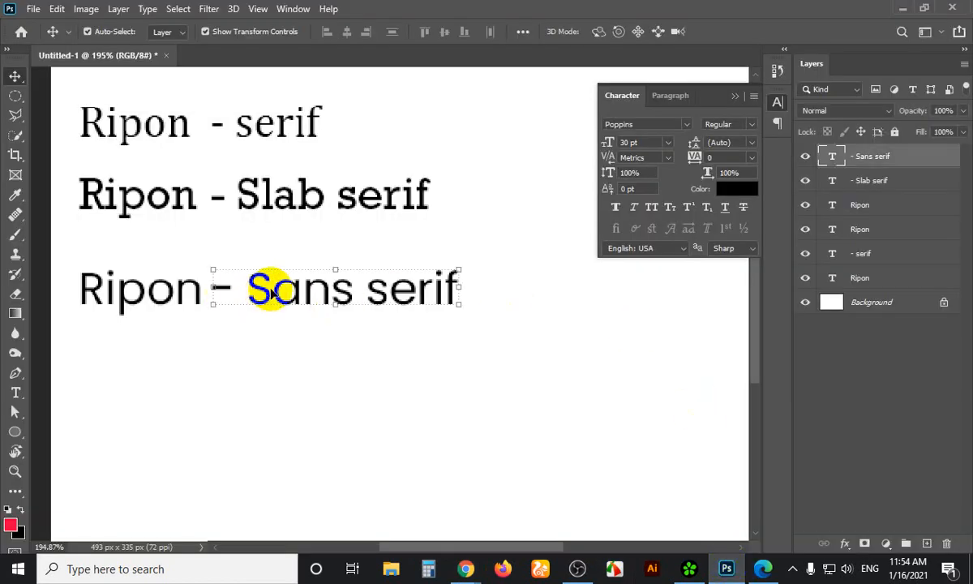
drag(85, 223, 416, 330)
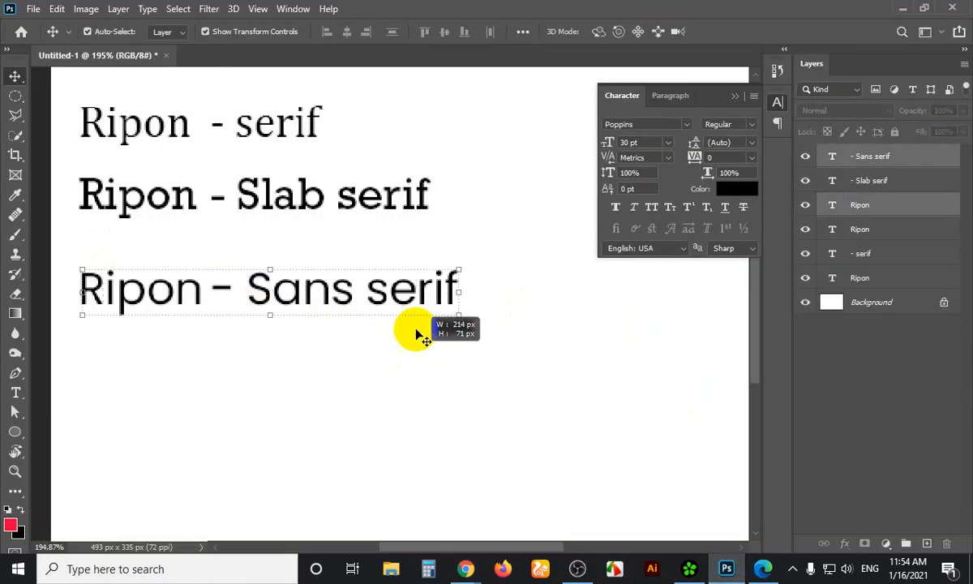
drag(347, 294, 355, 374)
Set the copied line in the Arizonia script font, then view the certificate tab
click(689, 124)
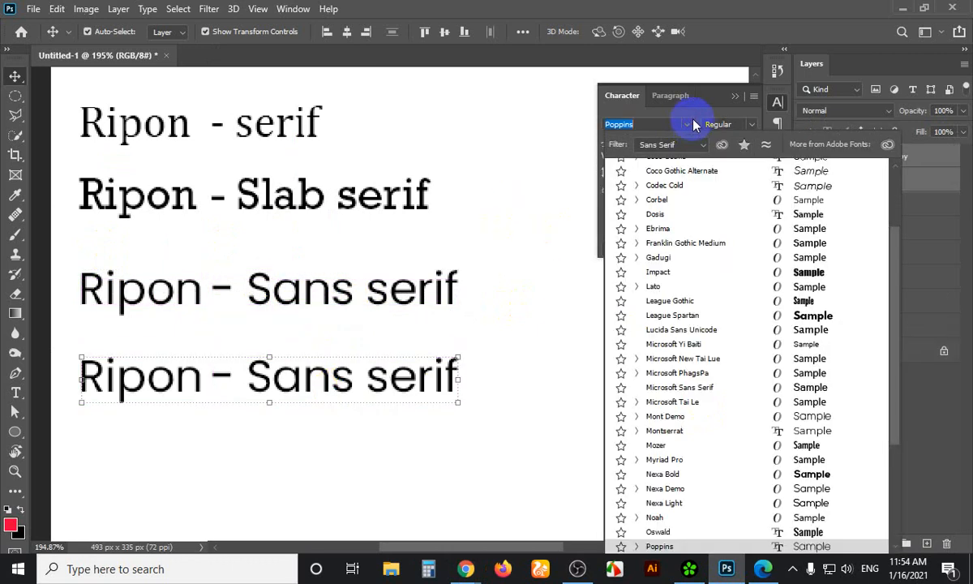
click(690, 145)
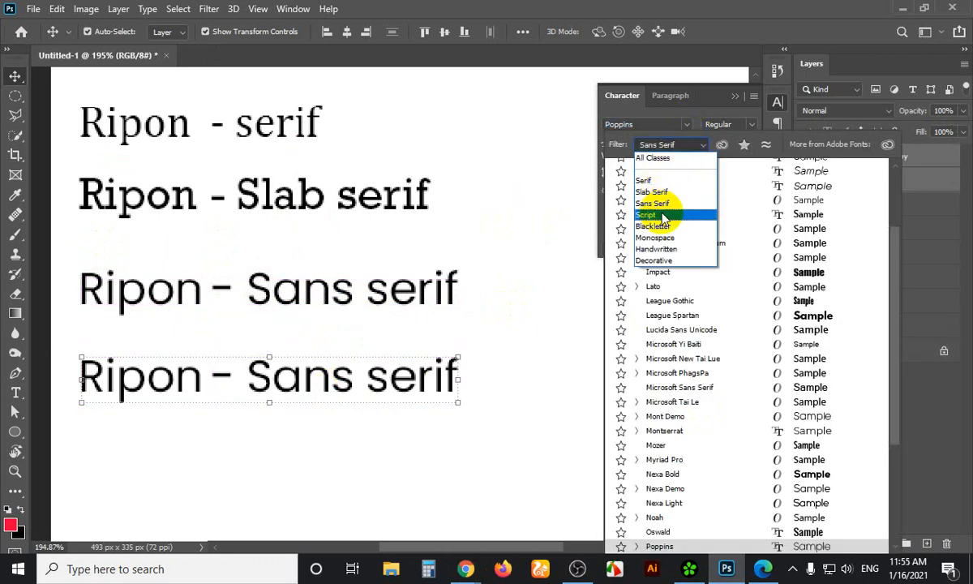
click(664, 216)
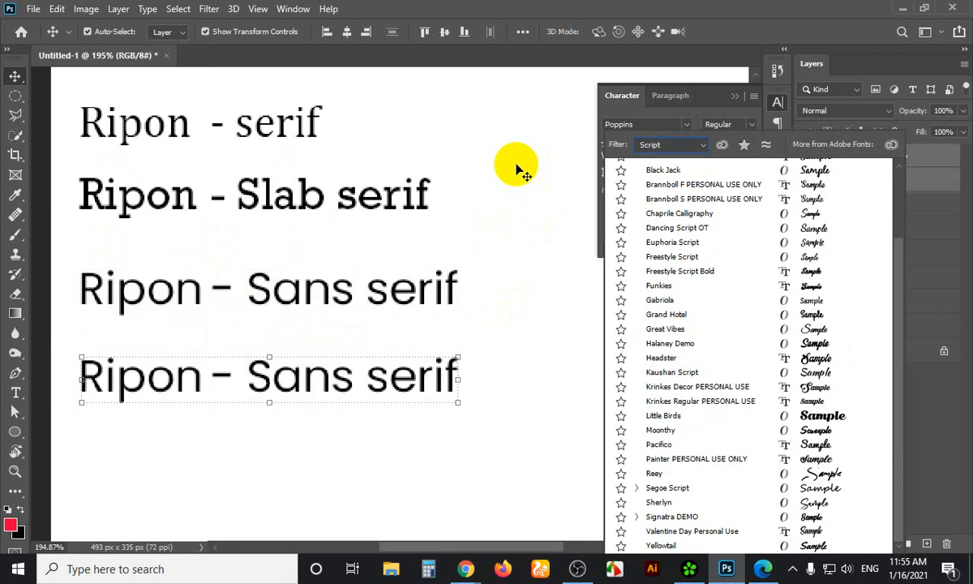
key(Down)
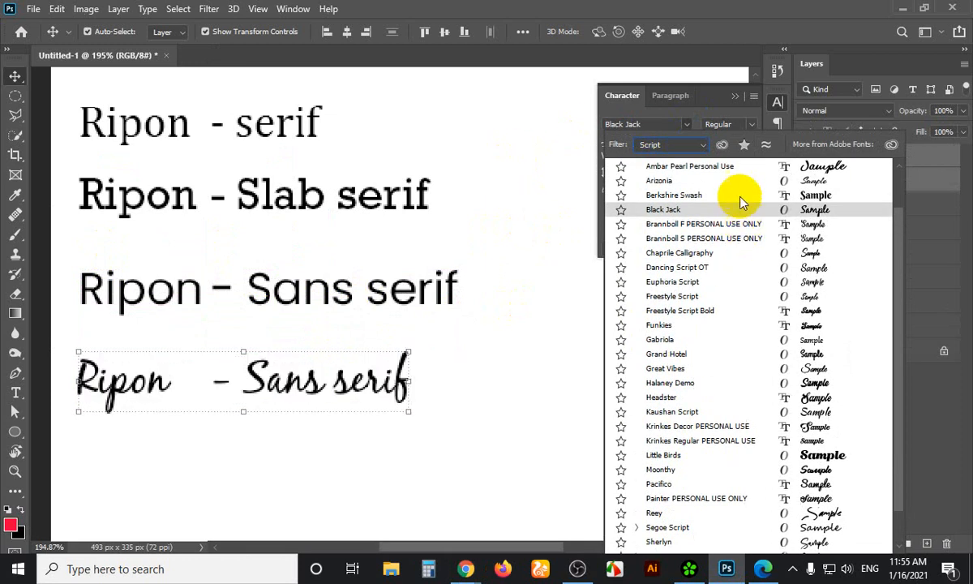
click(705, 181)
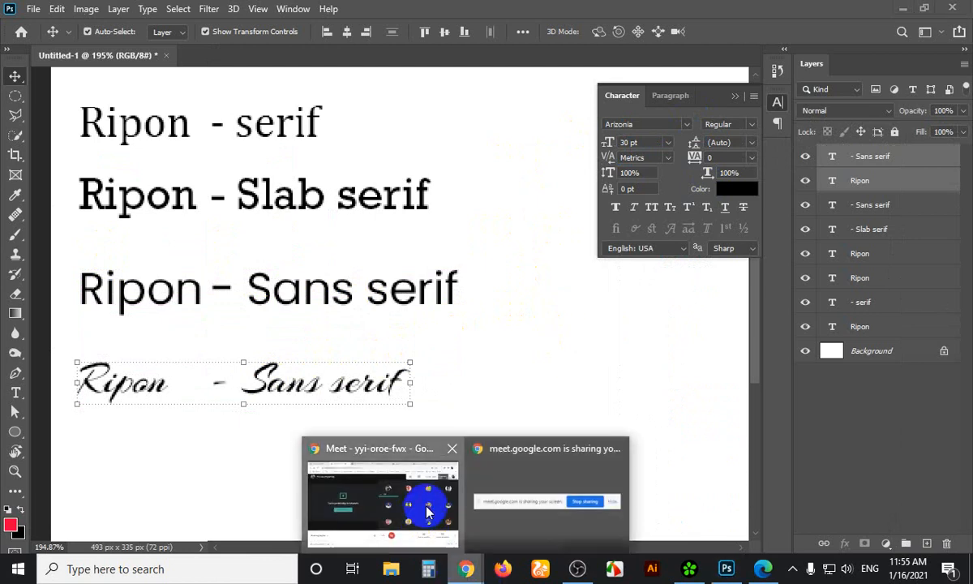
click(535, 487)
click(729, 14)
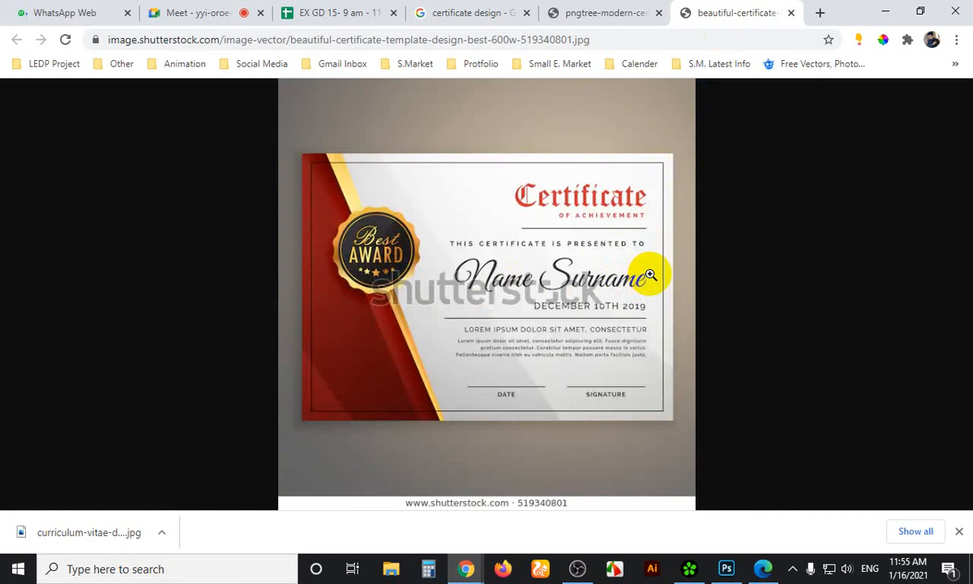
Set the copied line in the Black Jack script font
click(726, 568)
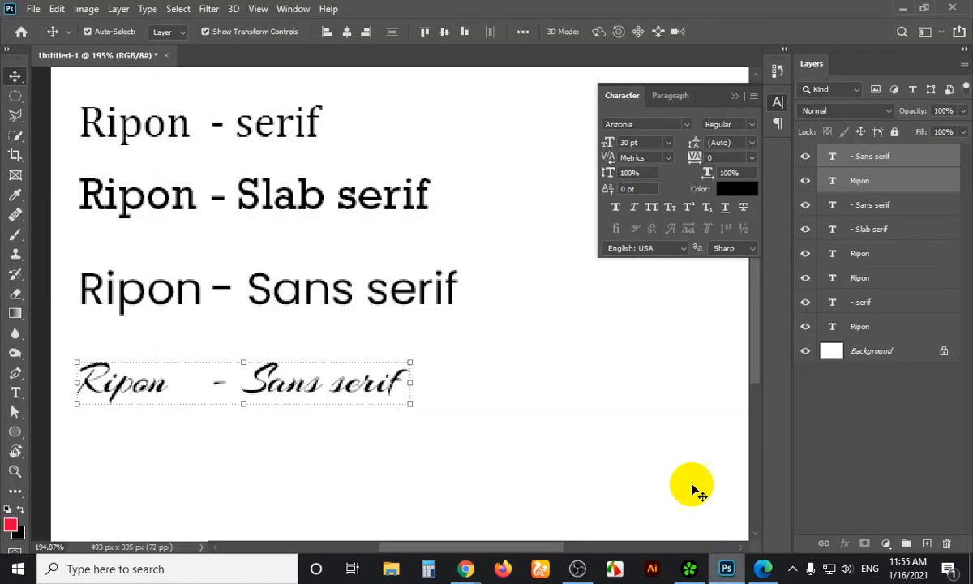
click(688, 124)
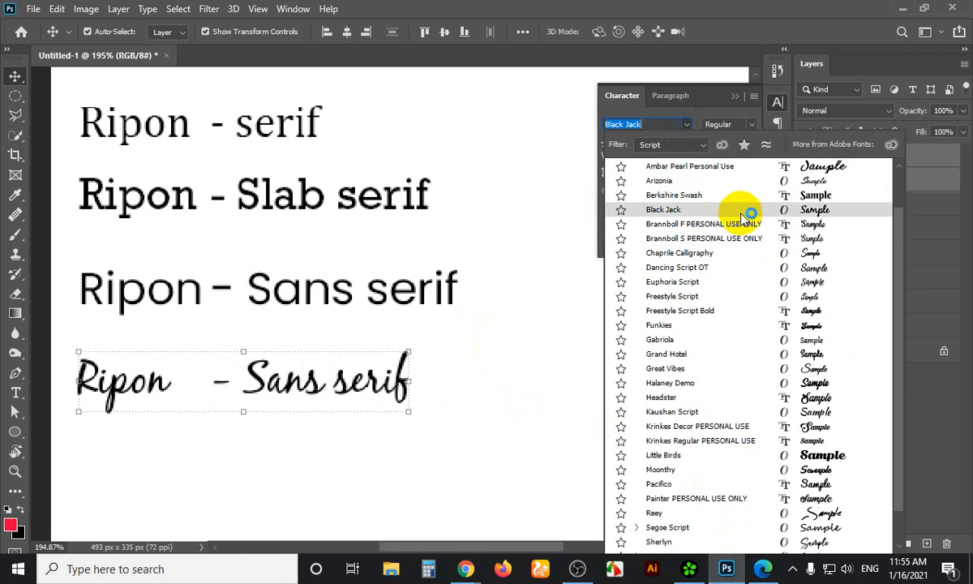
click(742, 211)
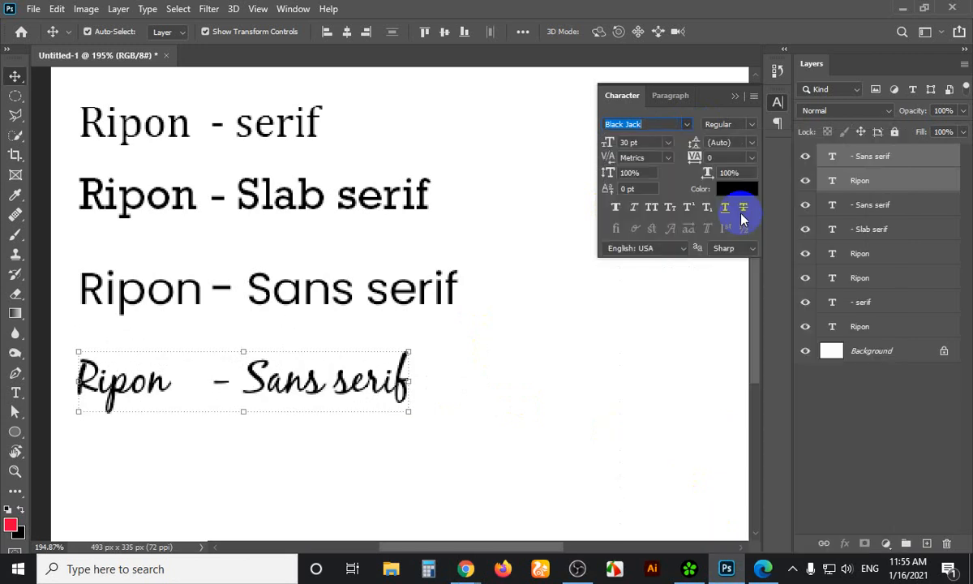
Retype the lower Sans serif label as 'Script' and select the Ripon Script pair
click(458, 354)
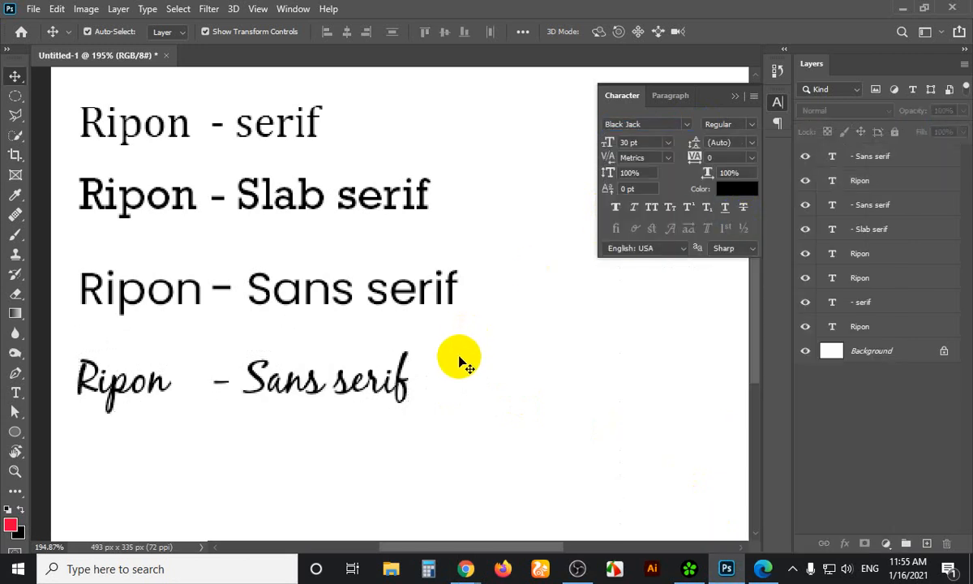
scroll(467, 361, down, 2)
mouse_move(345, 304)
mouse_down()
mouse_move(288, 326)
mouse_move(228, 326)
mouse_move(282, 326)
mouse_move(344, 304)
mouse_up()
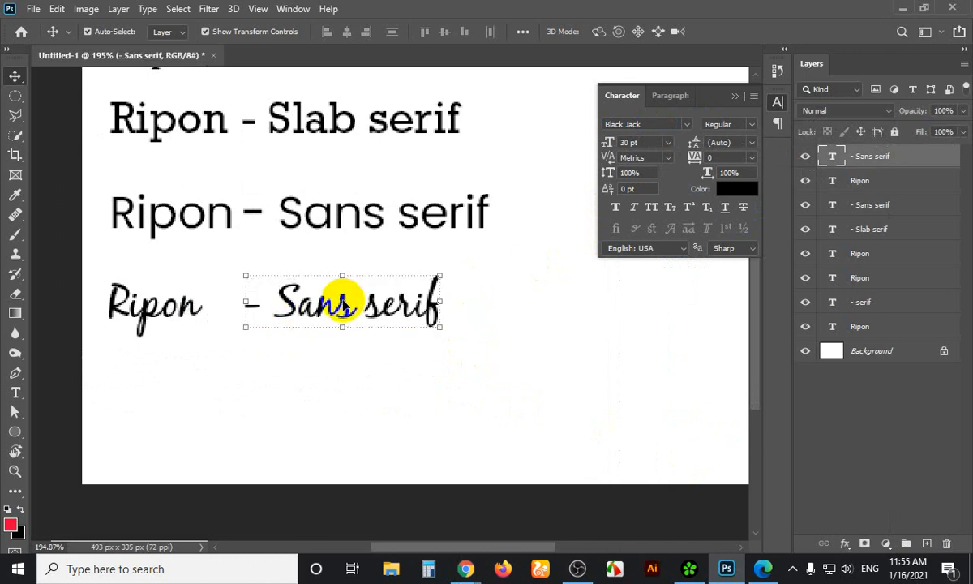
key(t)
click(343, 304)
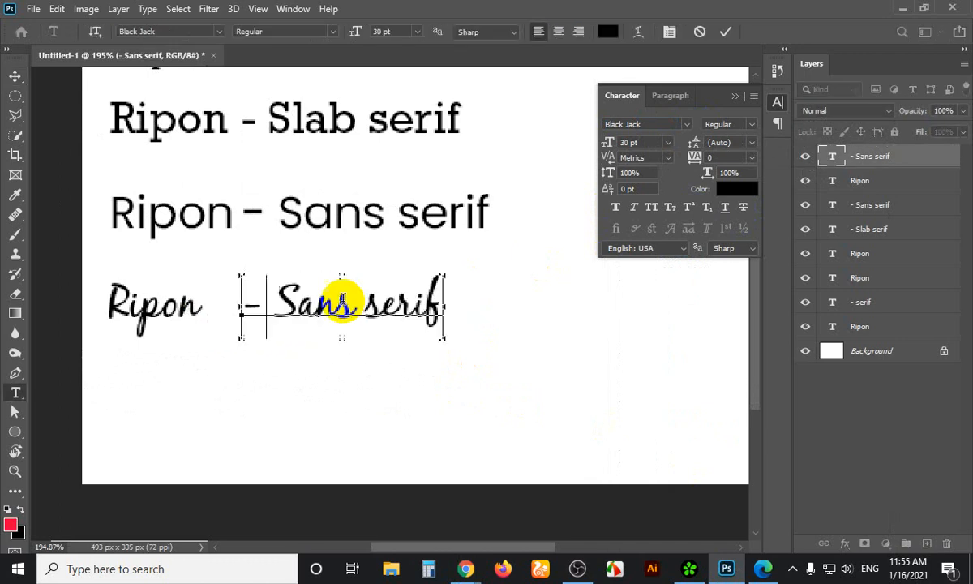
key(ctrl+a)
text(Script)
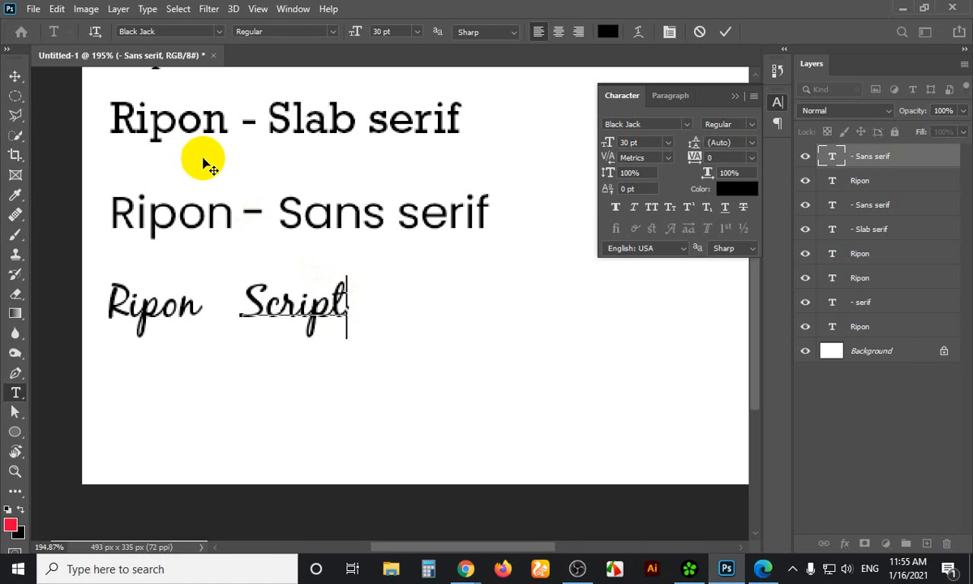
click(15, 78)
click(391, 281)
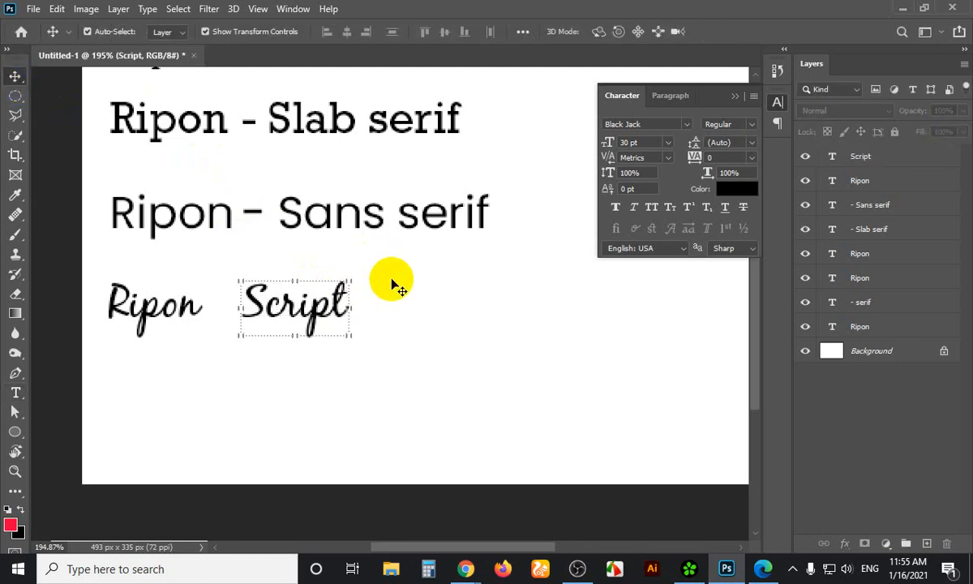
drag(400, 266, 187, 386)
Mute the microphone in the Google Meet call and bring up OBS Studio
click(455, 357)
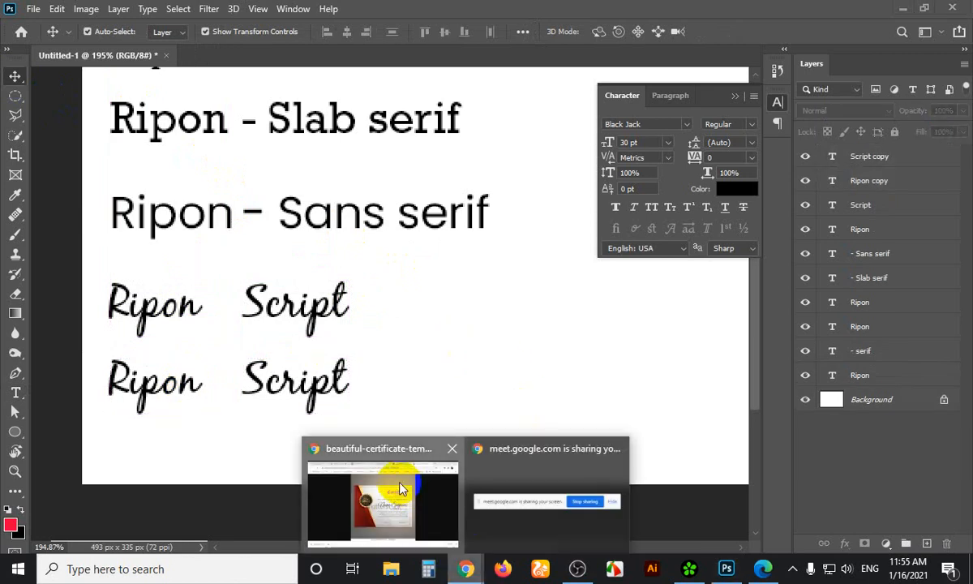
click(397, 452)
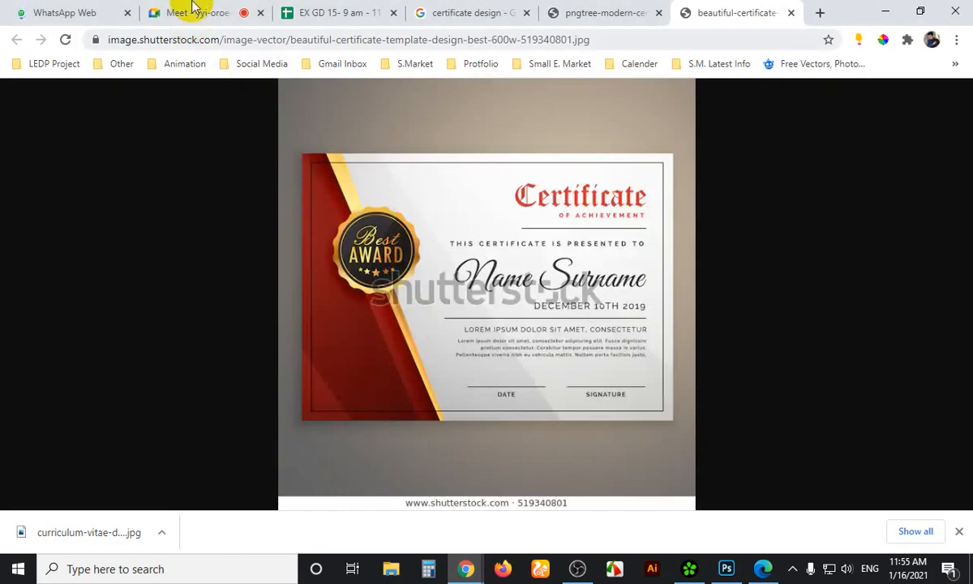
click(192, 13)
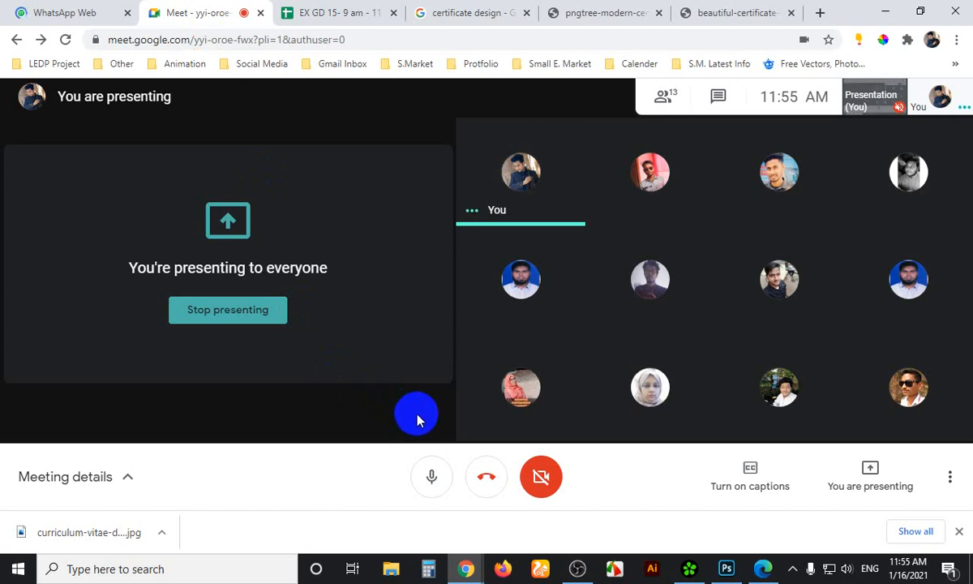
click(431, 476)
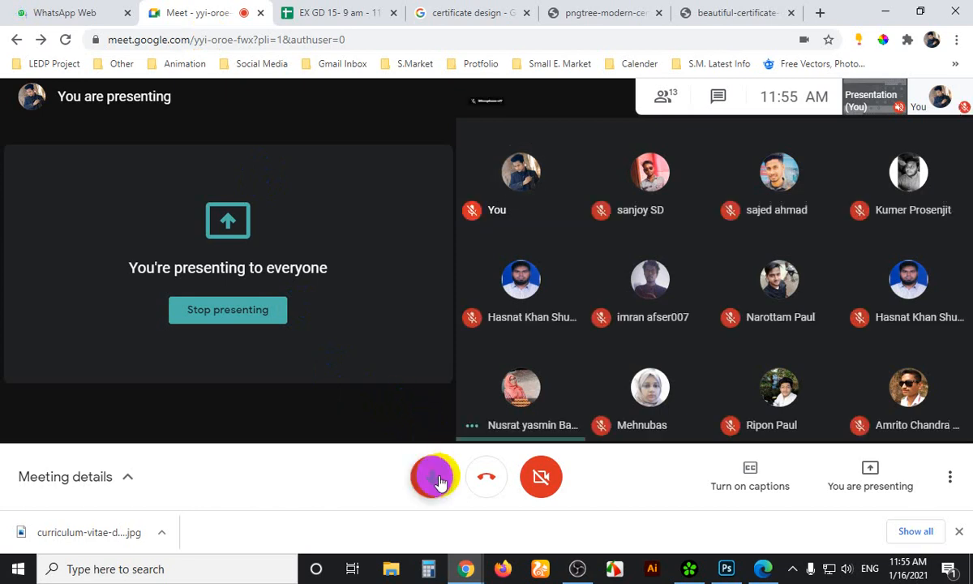
click(578, 568)
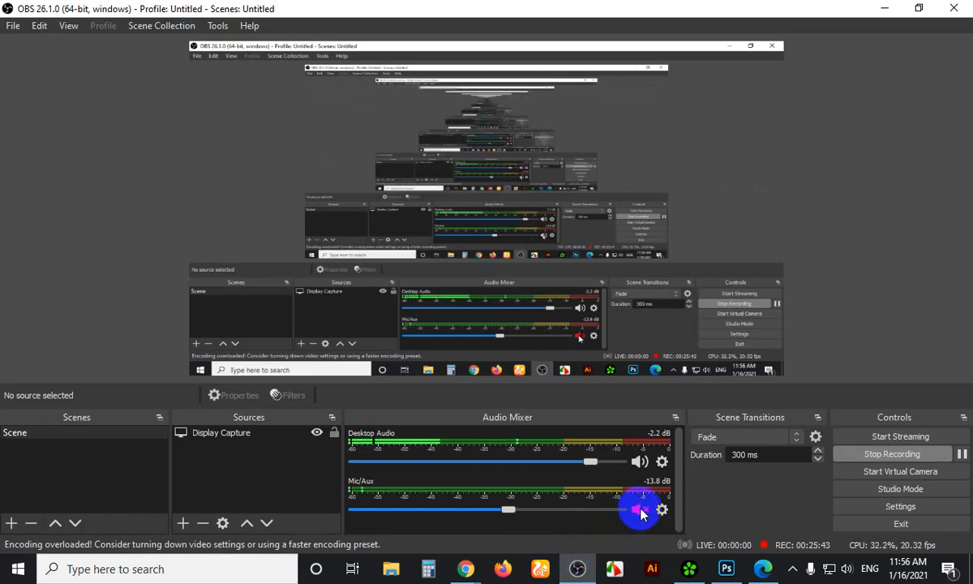
Minimize OBS Studio to return to the Google Meet call
click(885, 7)
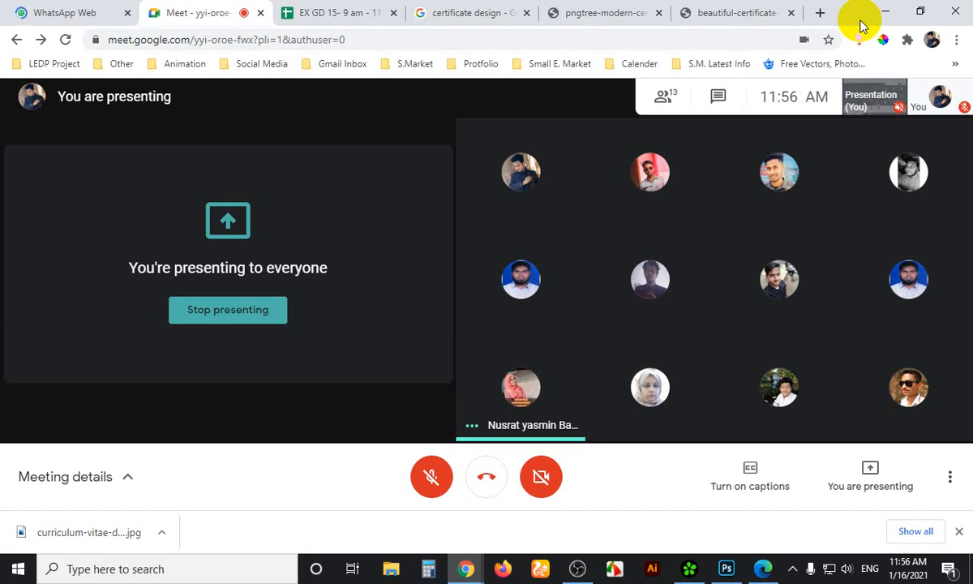
Unmute the Meet microphone and OBS's Mic/Aux input, then return to Photoshop
click(436, 488)
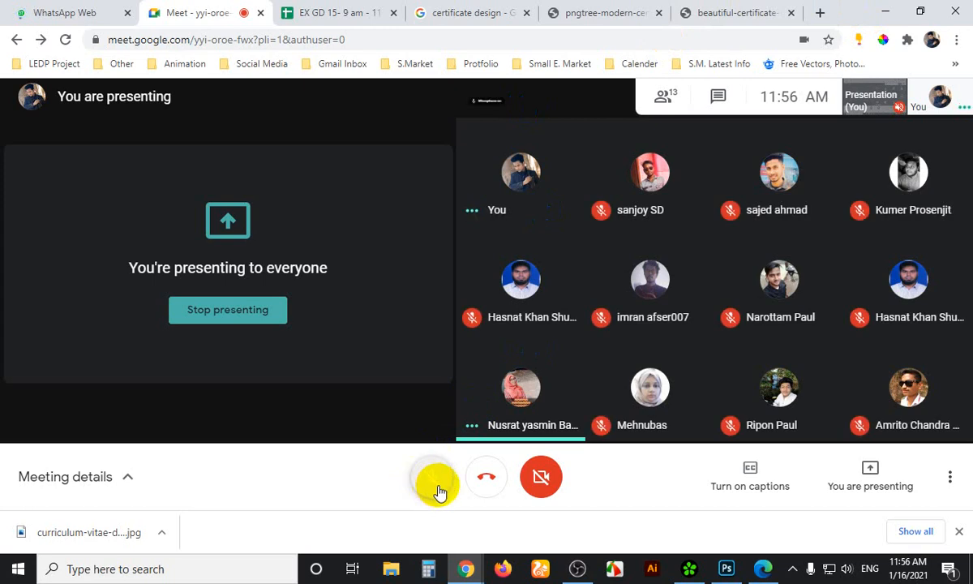
click(578, 568)
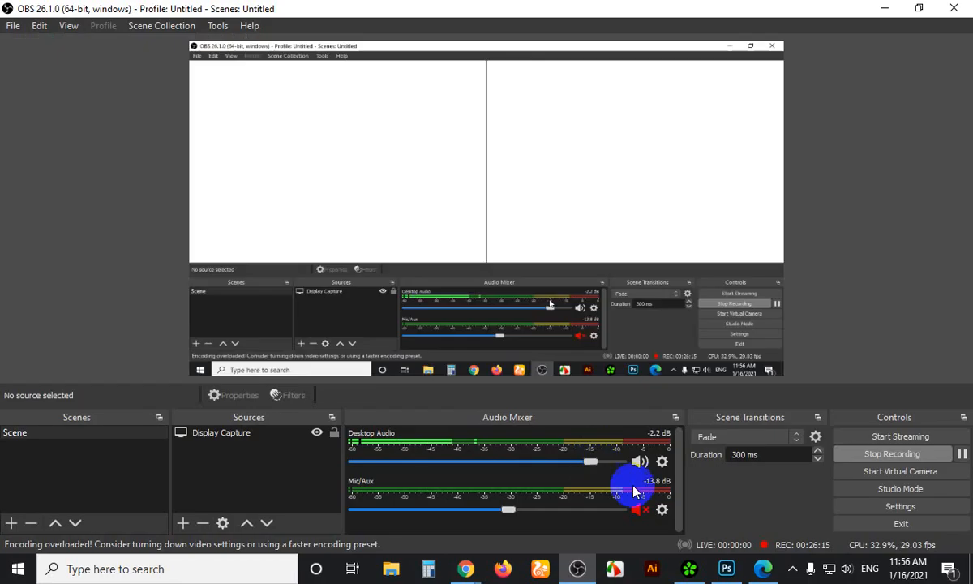
click(638, 509)
click(885, 8)
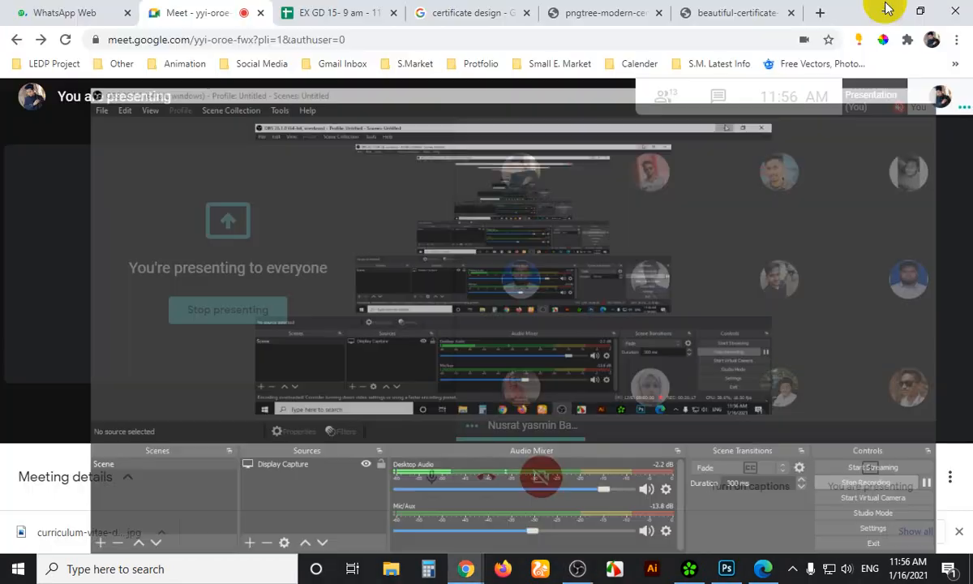
click(725, 568)
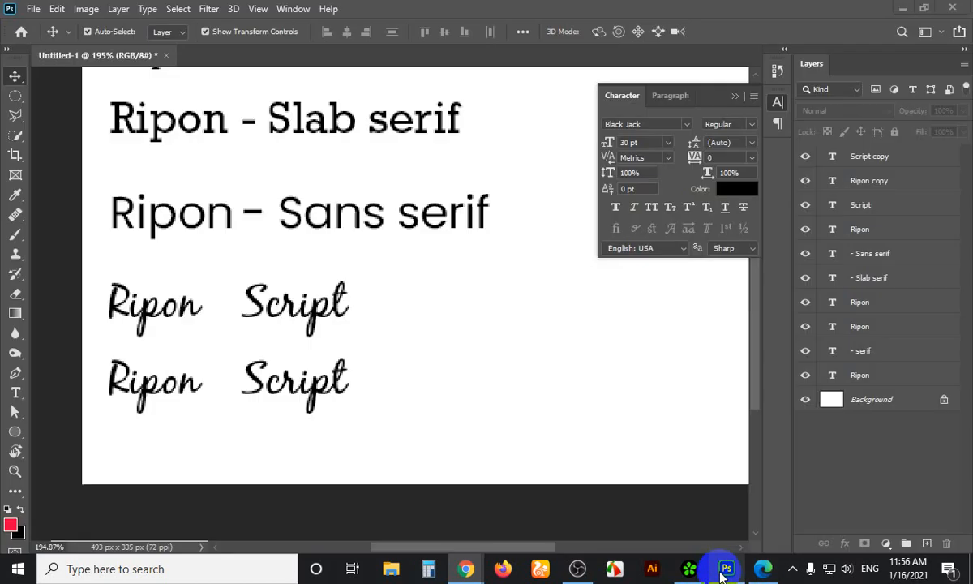
Delete both Script words from the canvas
click(328, 392)
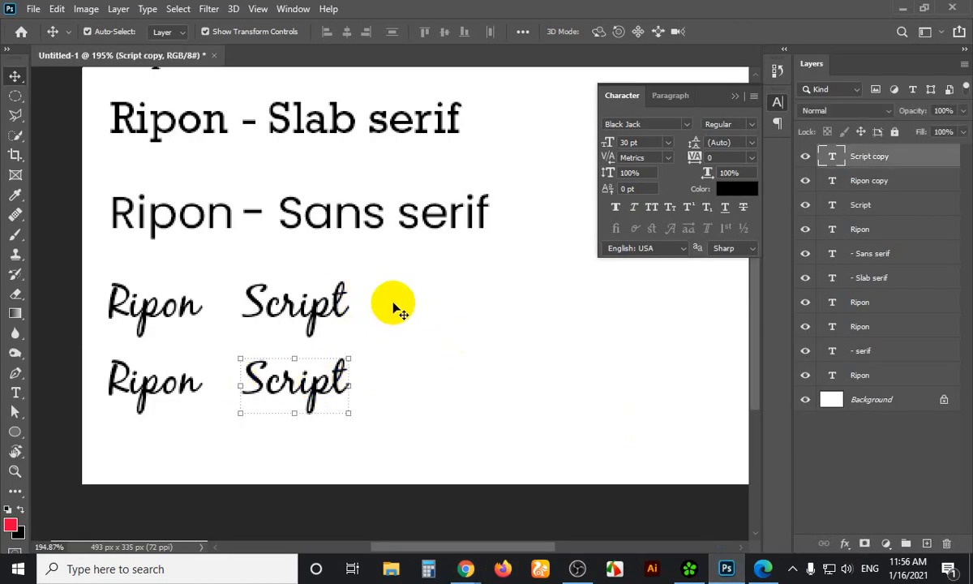
click(253, 215)
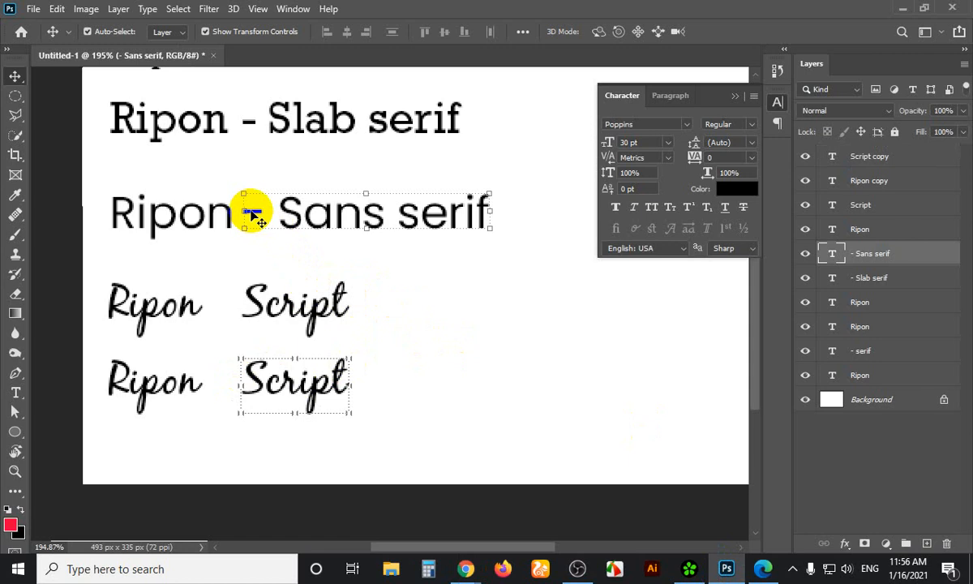
drag(243, 265, 343, 393)
key(Delete)
Copy the '- Sans serif' label beside the upper script Ripon and change it to '- Script'
click(344, 225)
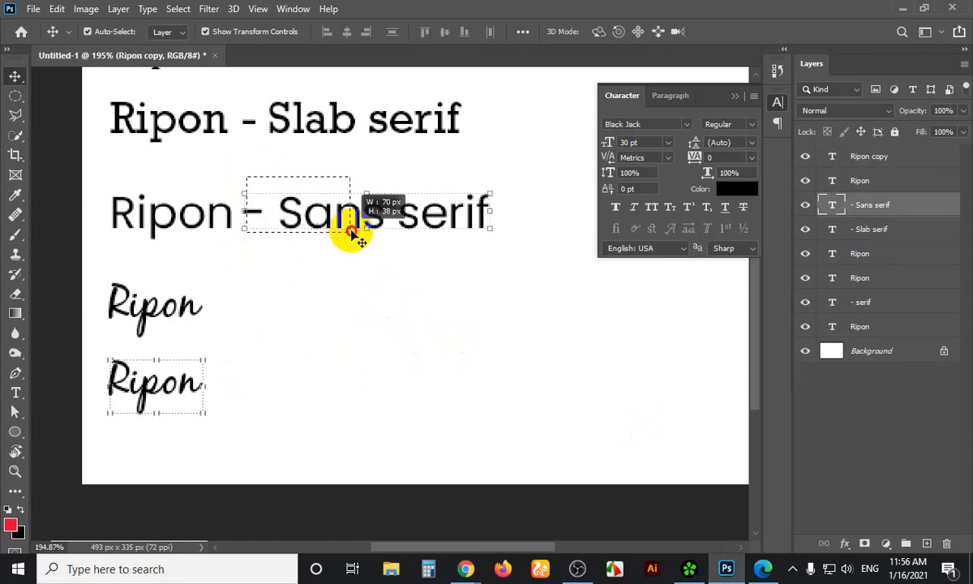
drag(328, 227, 316, 314)
key(t)
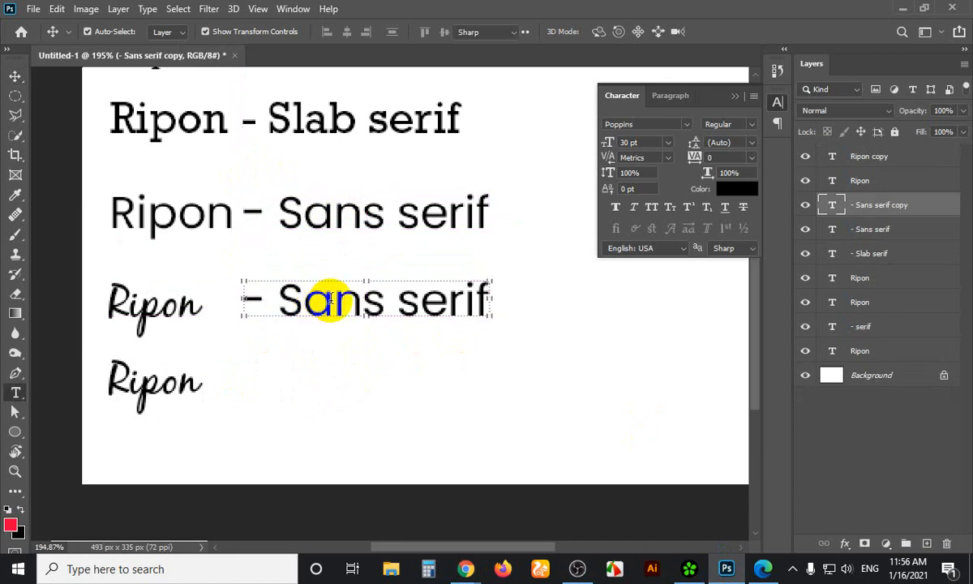
click(330, 298)
key(ctrl+a)
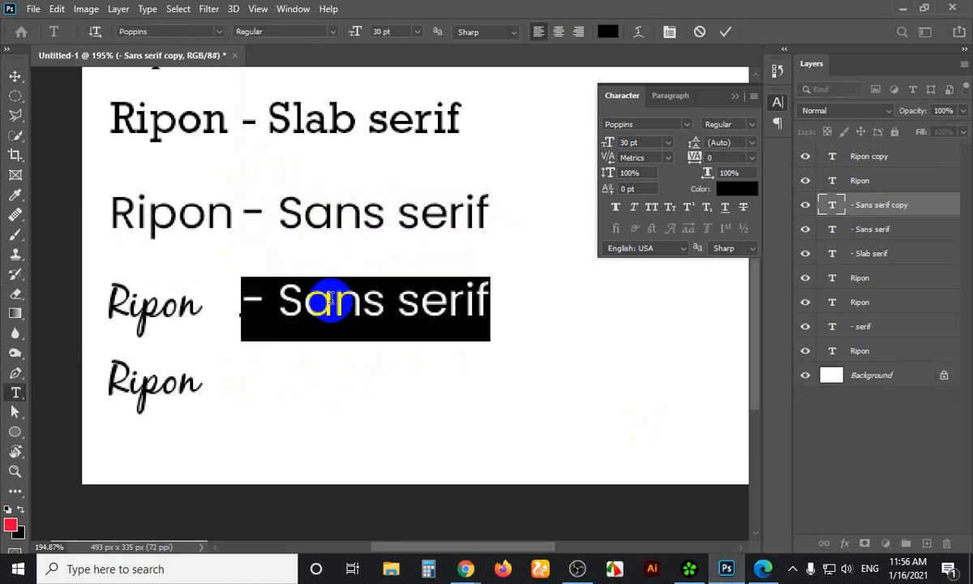
click(330, 298)
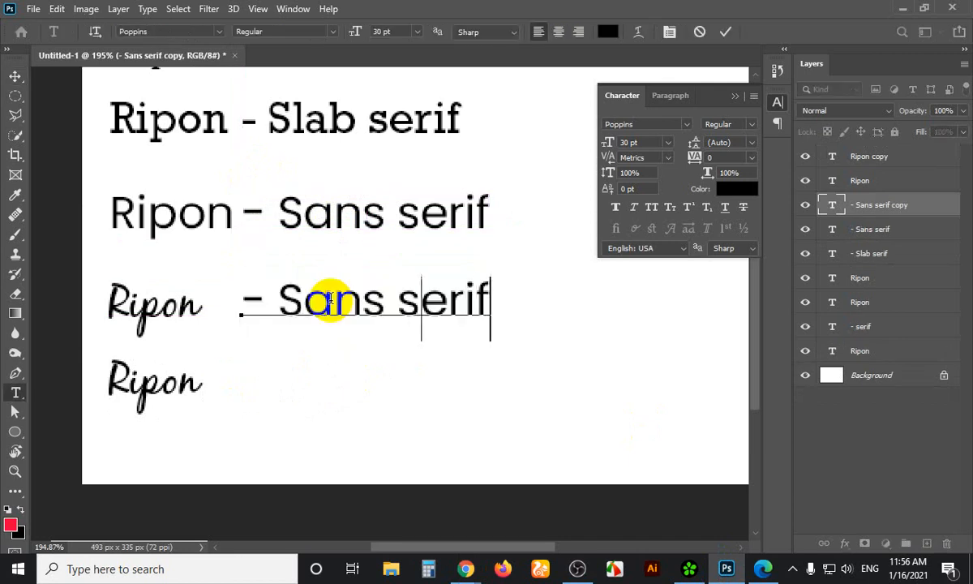
key(BackSpace)
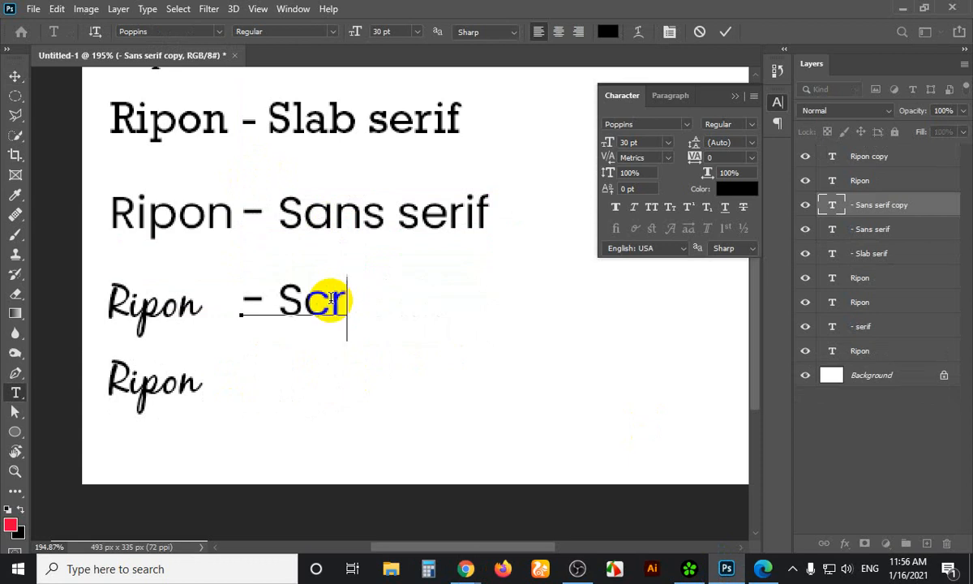
text(cript)
click(14, 75)
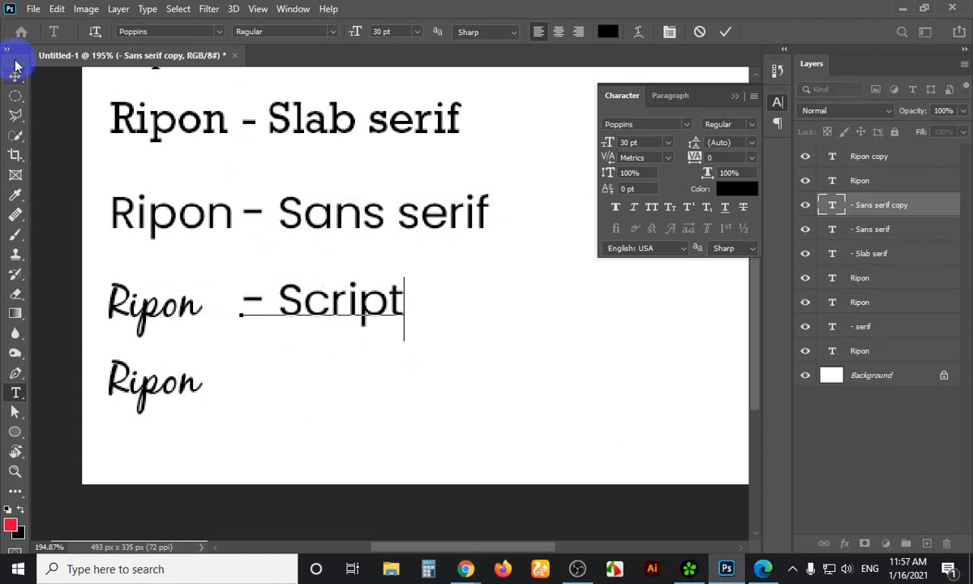
click(478, 145)
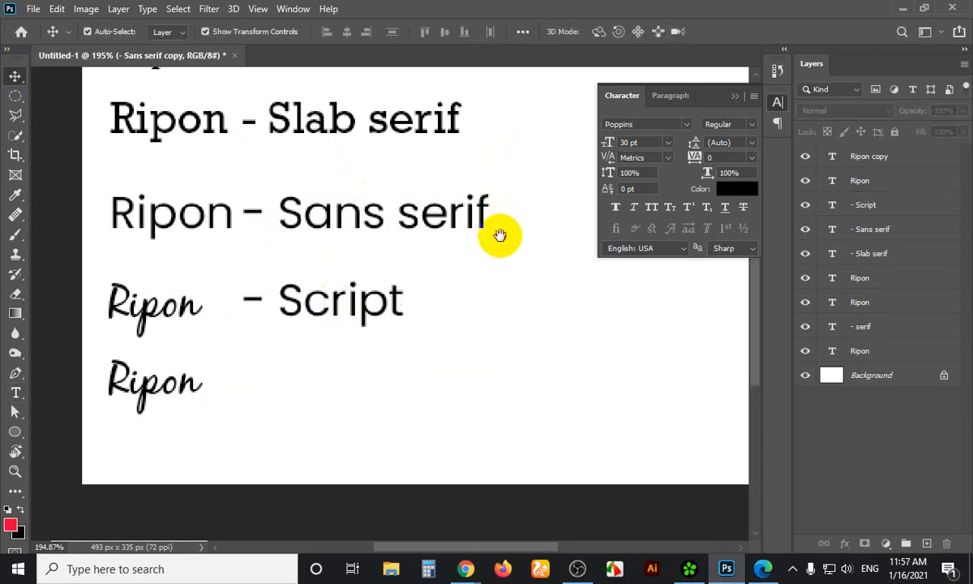
scroll(497, 232, up, 3)
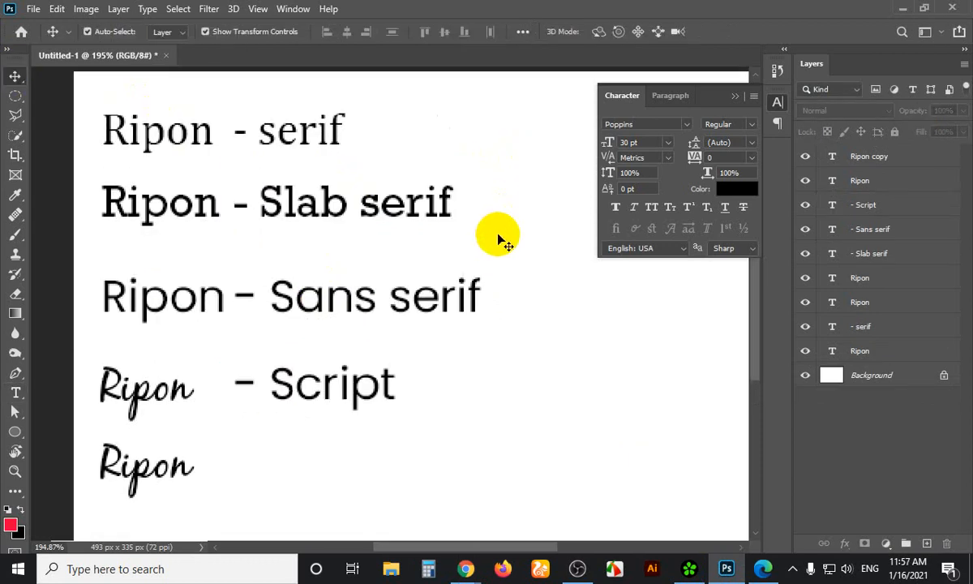
click(203, 153)
click(350, 166)
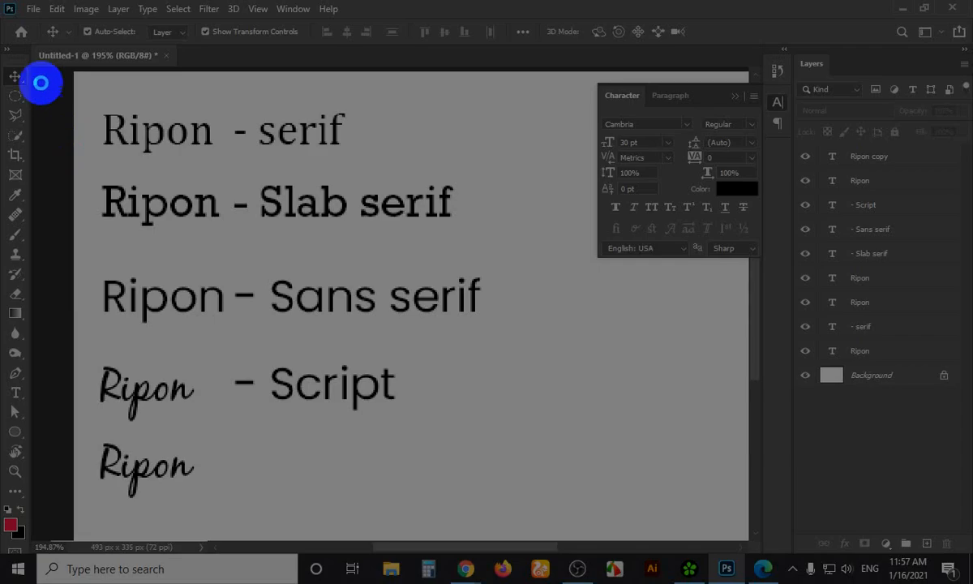
drag(40, 82, 709, 525)
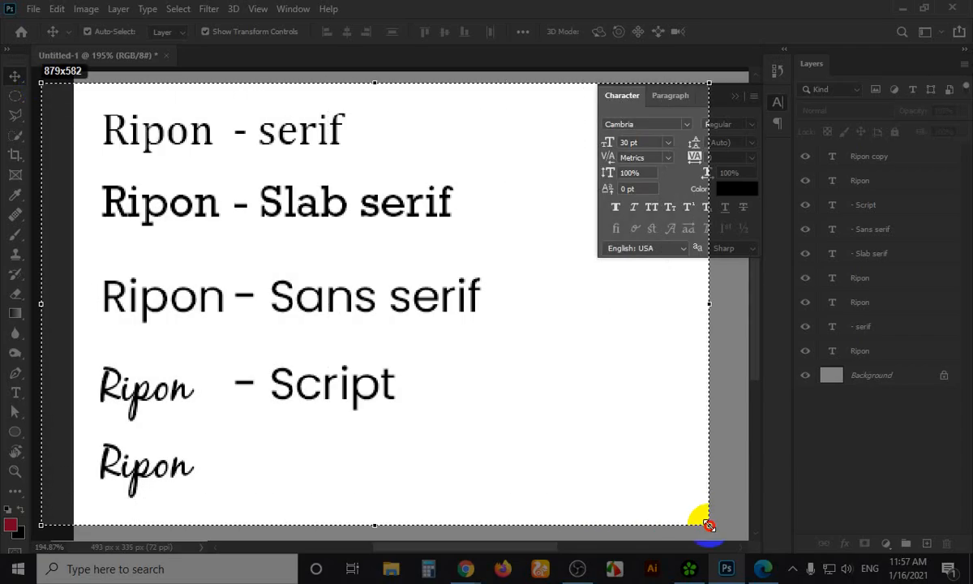
mouse_move(495, 323)
mouse_down()
mouse_move(479, 449)
mouse_move(381, 505)
mouse_move(487, 503)
mouse_up()
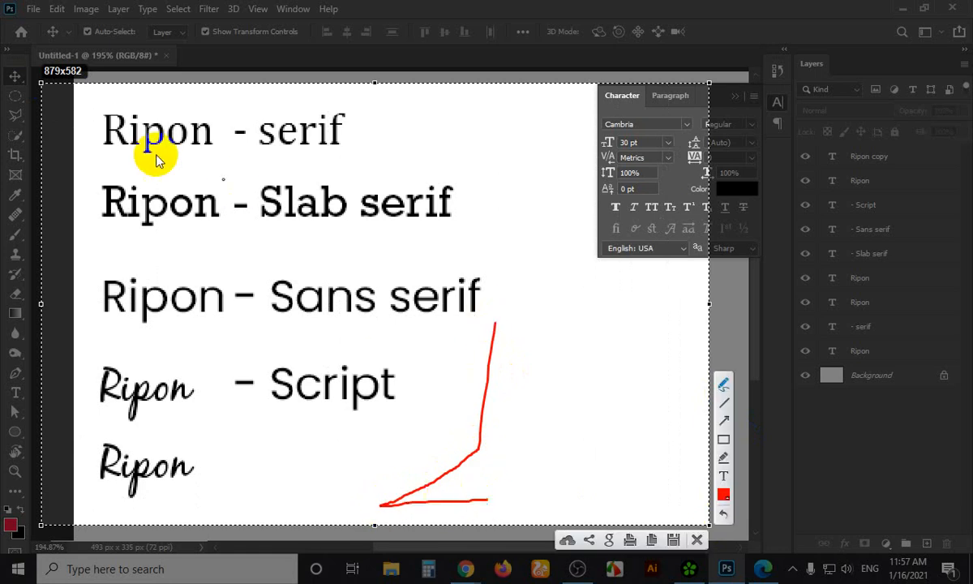
drag(97, 148, 111, 153)
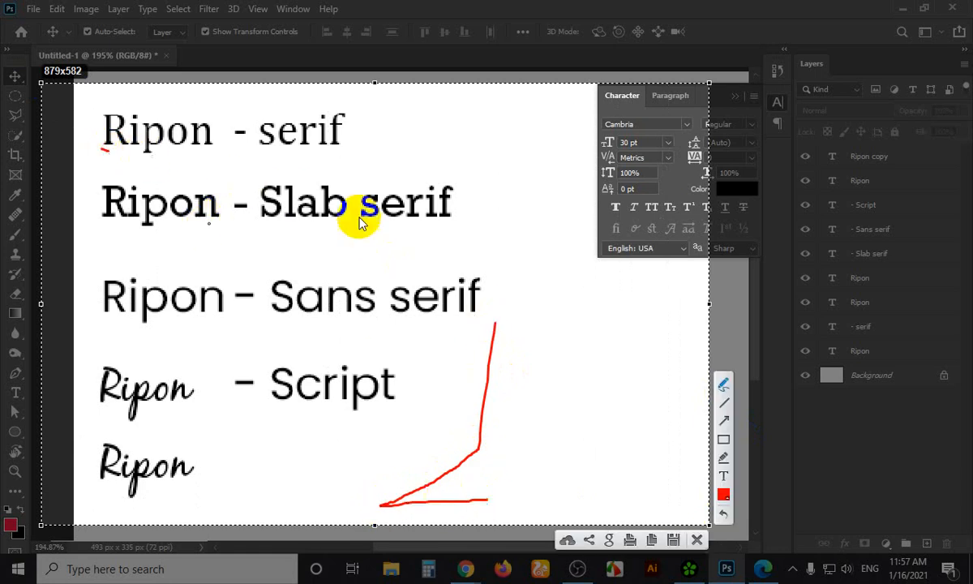
mouse_move(566, 299)
mouse_down()
mouse_move(563, 426)
mouse_move(511, 428)
mouse_move(510, 480)
mouse_move(567, 468)
mouse_up()
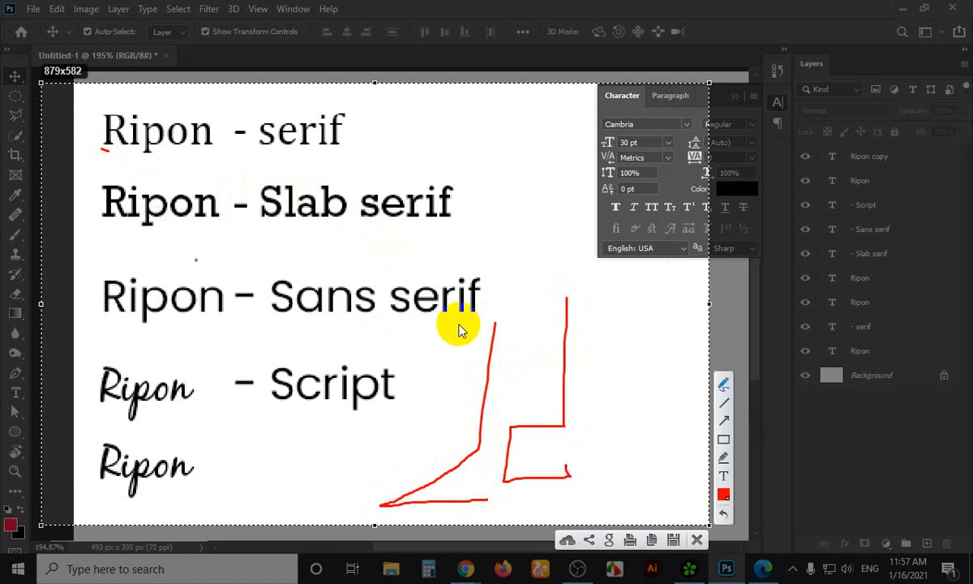
mouse_move(635, 378)
mouse_down()
mouse_move(596, 439)
mouse_move(616, 475)
mouse_move(621, 454)
mouse_up()
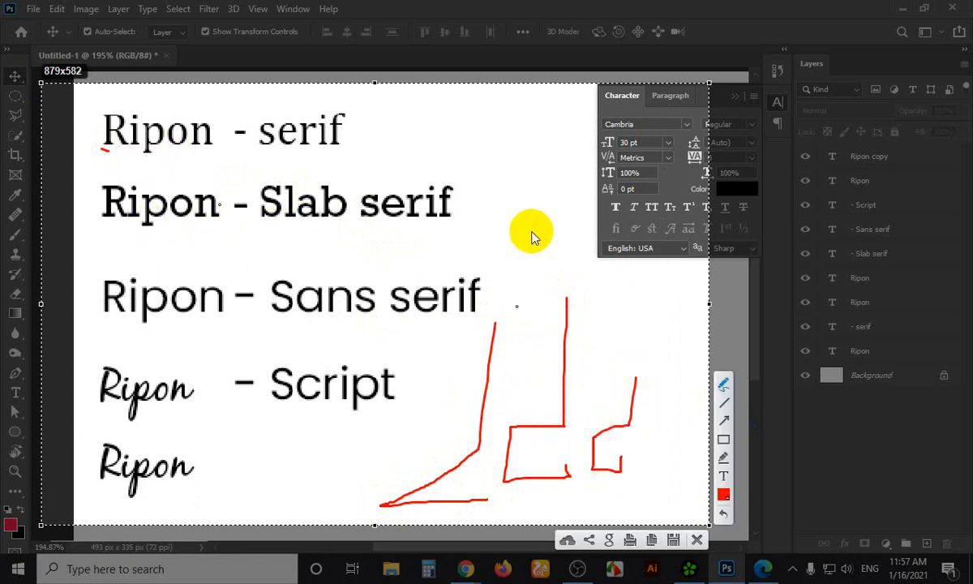
mouse_move(535, 223)
mouse_down()
mouse_move(506, 330)
mouse_move(564, 341)
mouse_up()
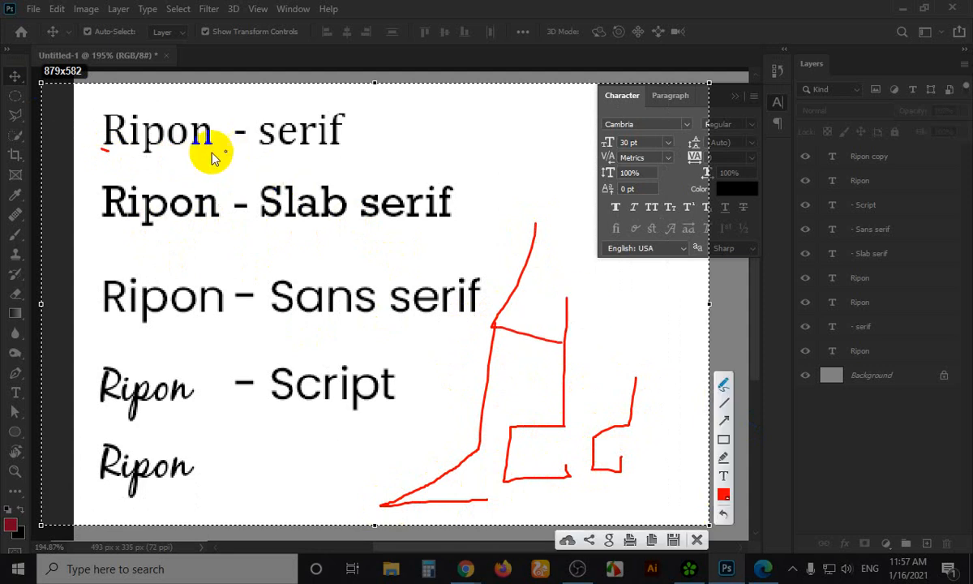
drag(209, 152, 307, 160)
drag(280, 237, 432, 251)
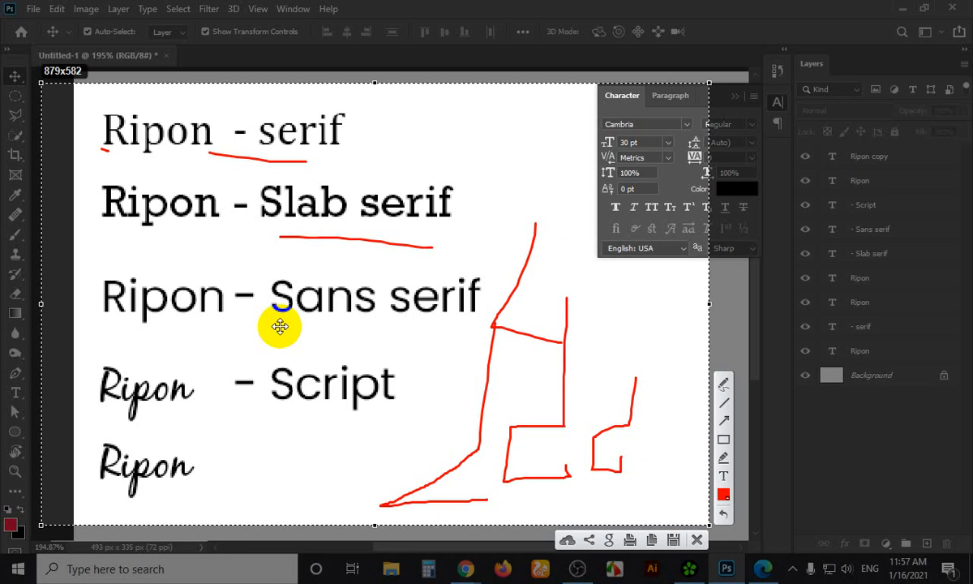
key(Escape)
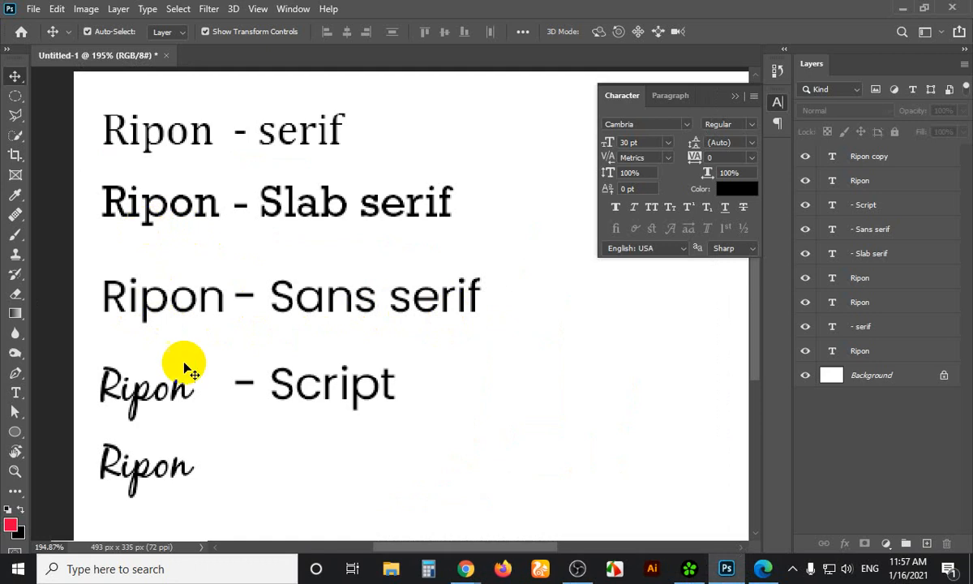
Delete the lone lower Ripon copy layer
click(167, 401)
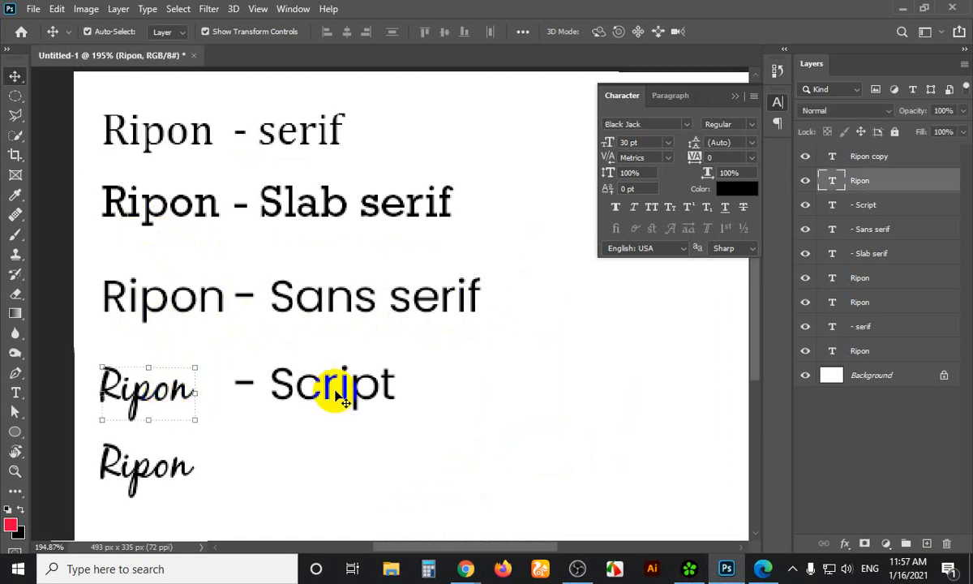
click(377, 402)
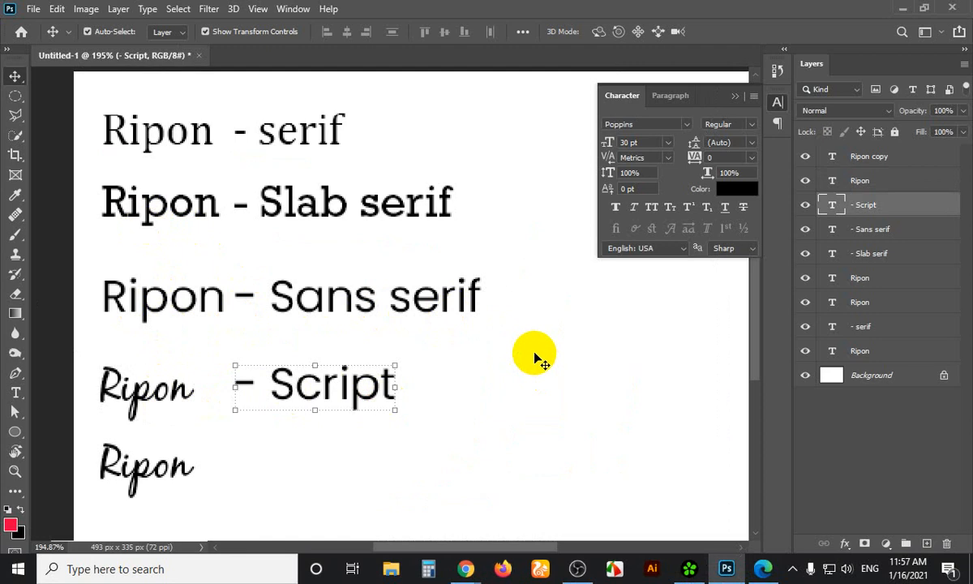
click(185, 468)
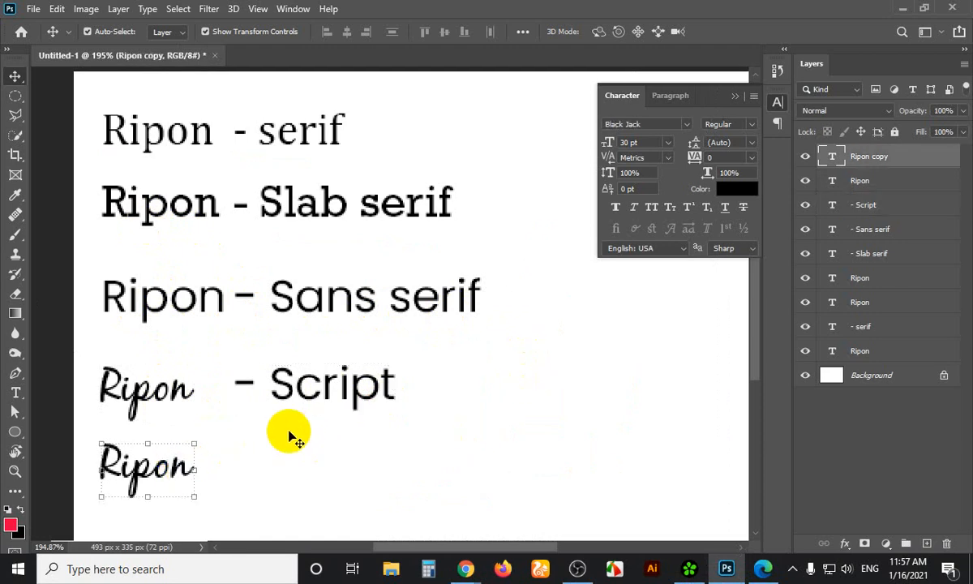
click(265, 449)
click(185, 470)
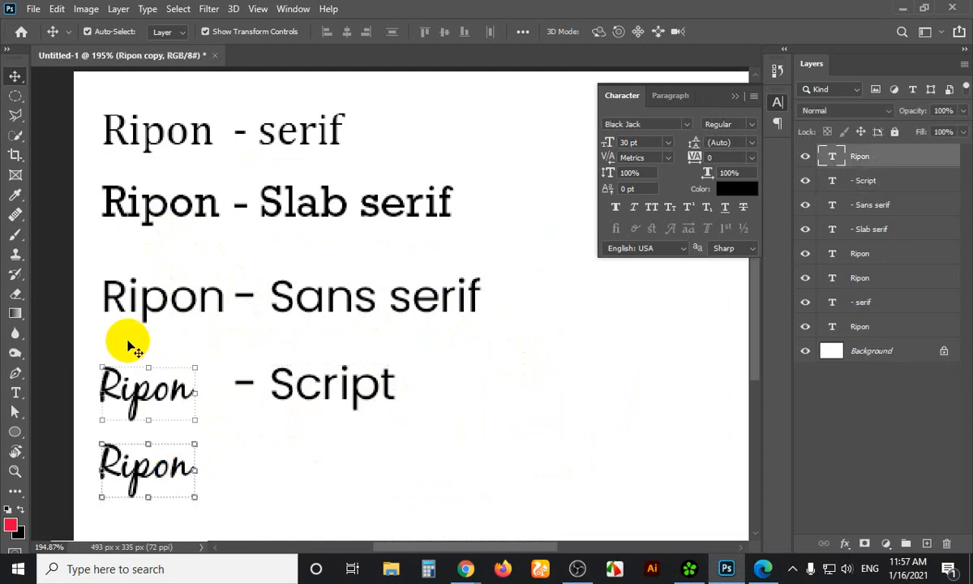
key(Delete)
Alt-drag the Ripon and '- Script' texts down to duplicate the line beneath the original
shift+click(369, 389)
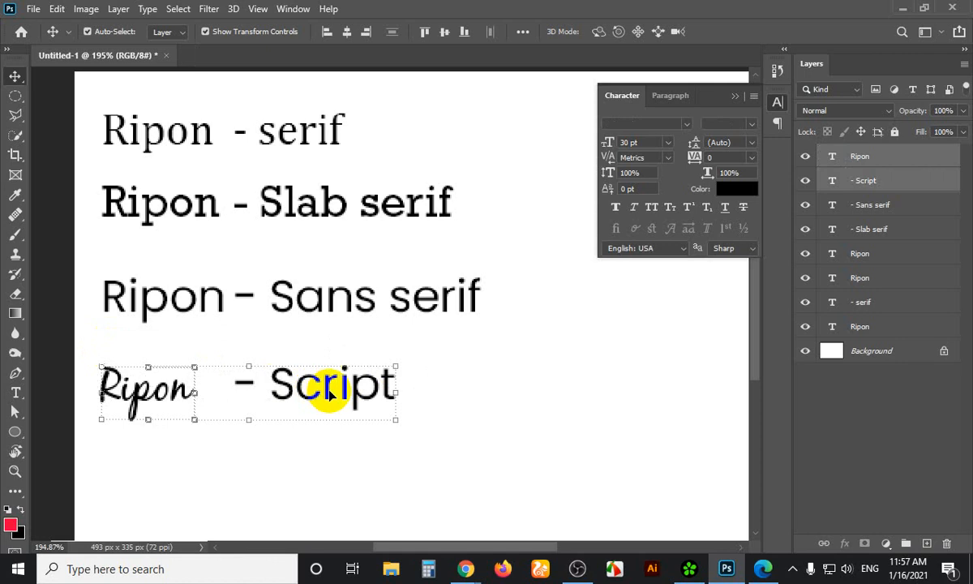
drag(323, 452, 322, 480)
drag(410, 441, 188, 496)
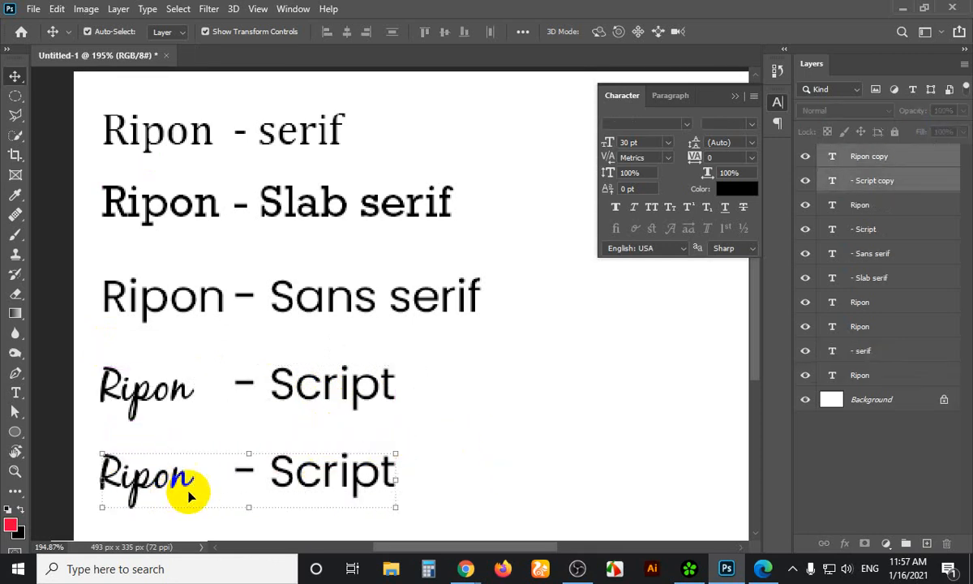
click(681, 125)
Filter fonts to Blackletter and set the lower Ripon - Script line in Chomsky
click(702, 146)
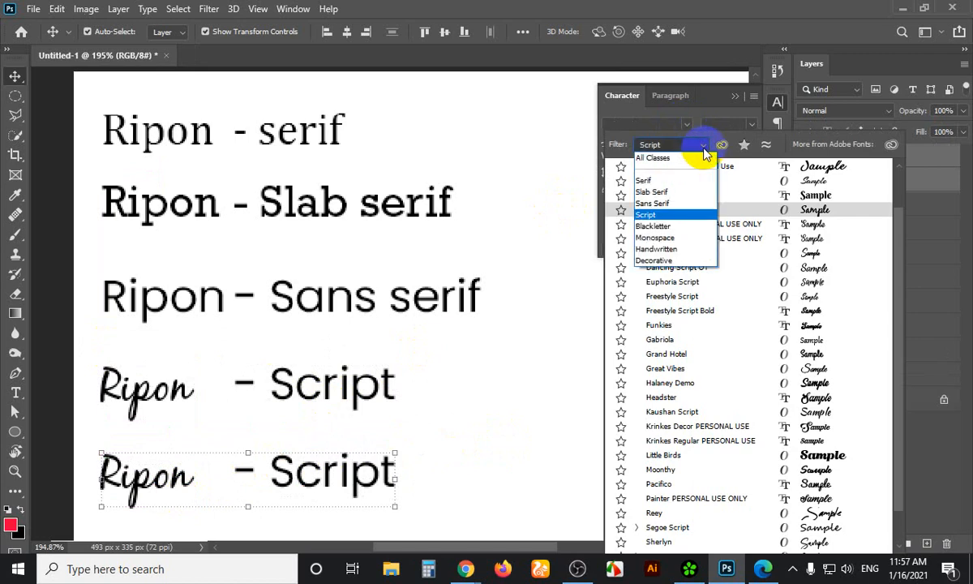
click(663, 230)
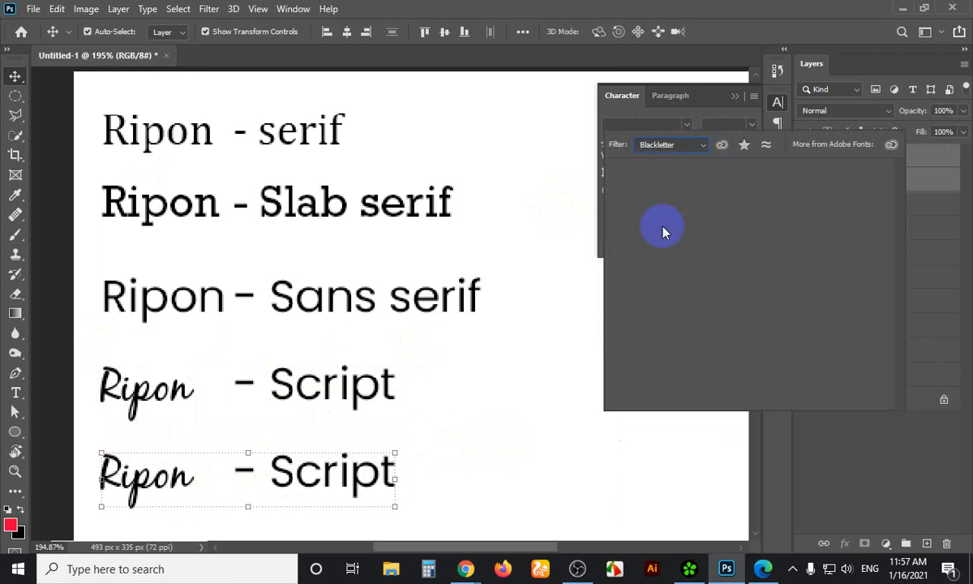
key(Up)
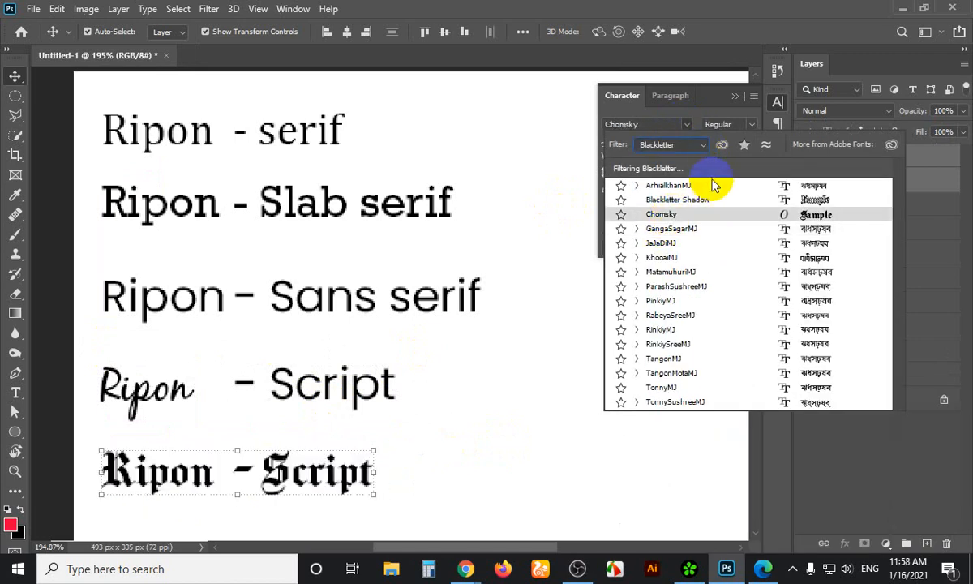
key(Up)
key(Up)
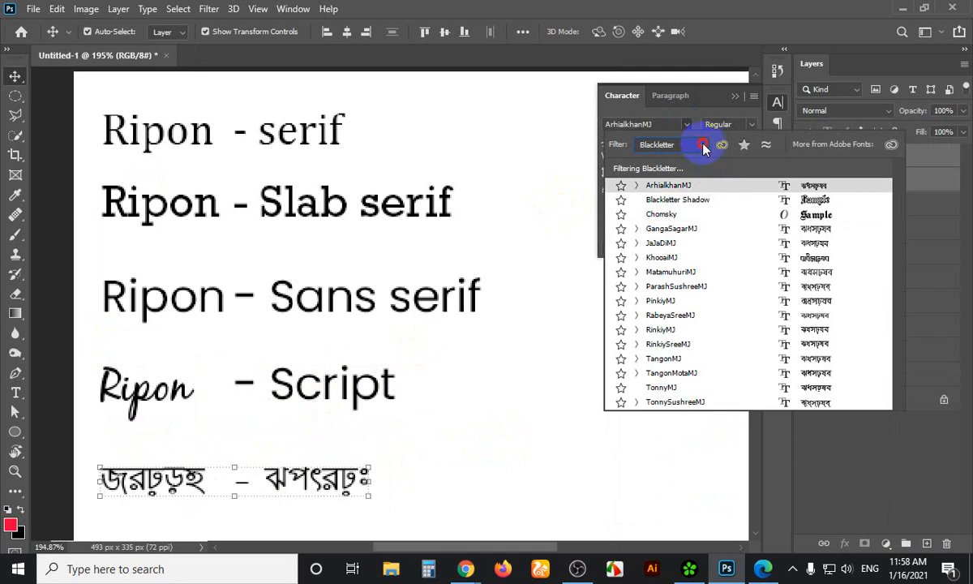
click(705, 146)
click(703, 147)
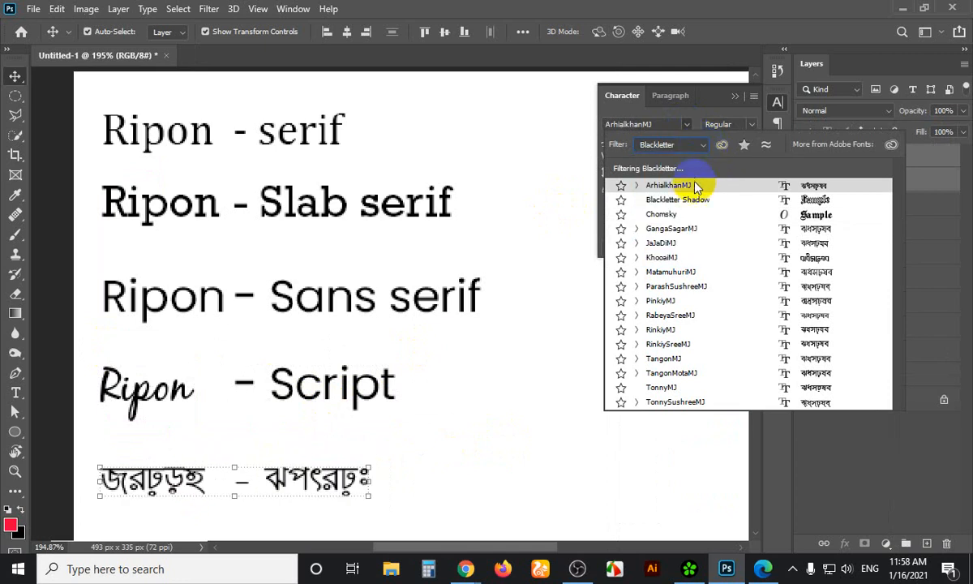
click(687, 218)
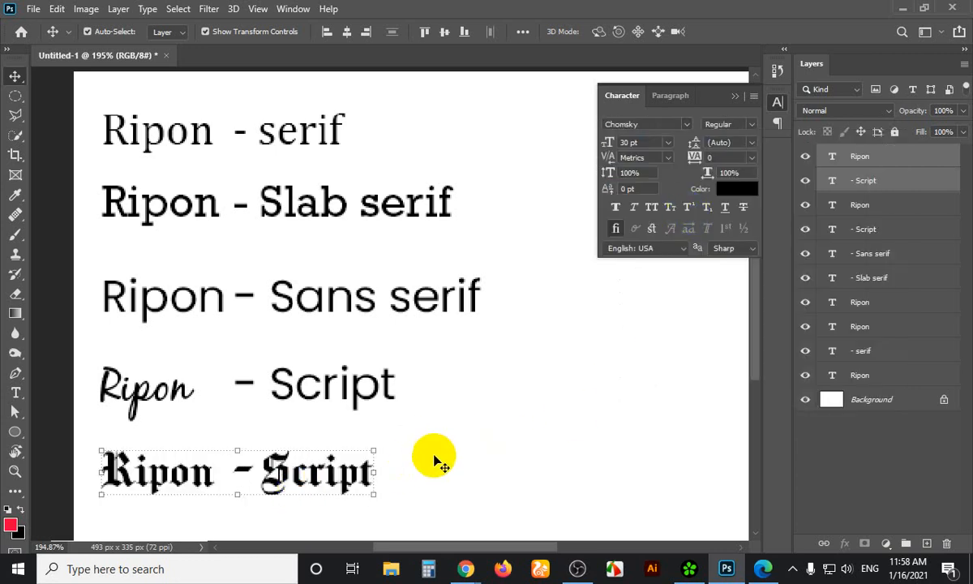
Bring Chrome forward on the Shutterstock certificate tab
mouse_move(473, 570)
click(396, 482)
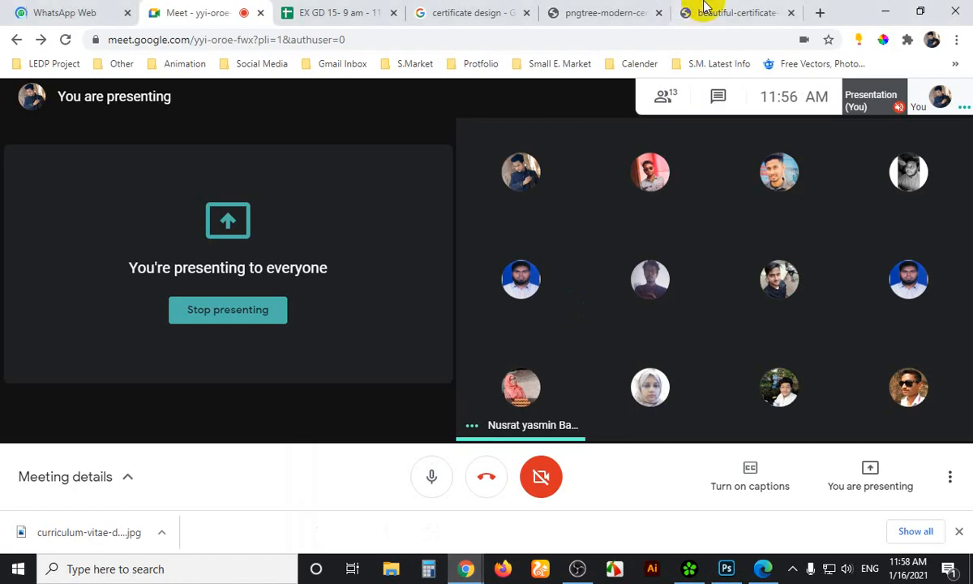
click(714, 11)
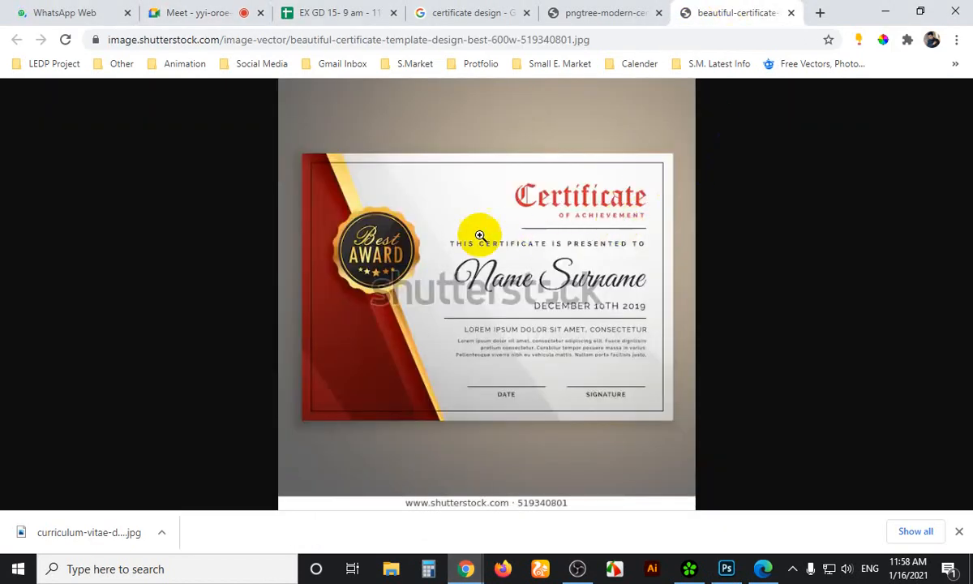
Snip the certificate and draw red pen marks at the blackletter Certificate heading
key(super+shift+s)
drag(221, 102, 826, 486)
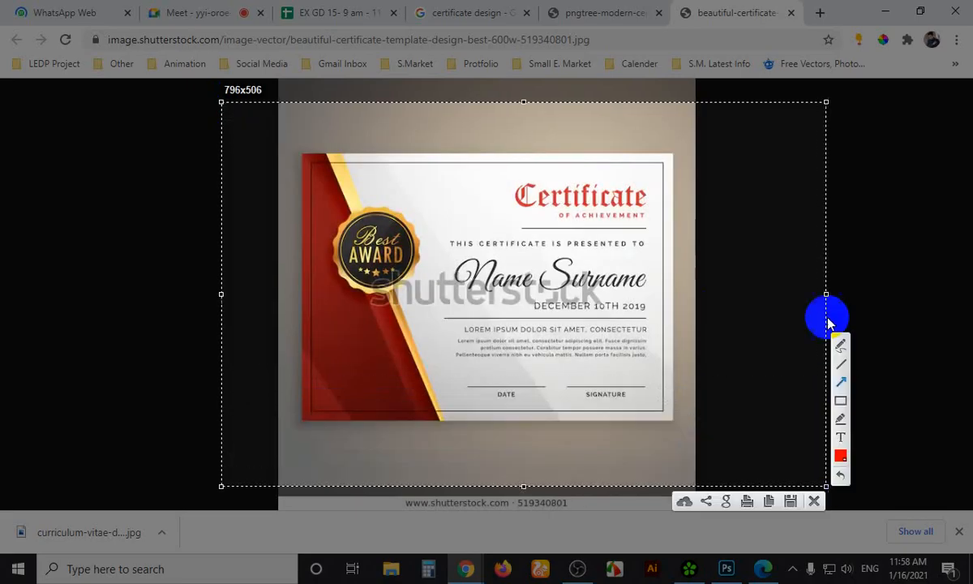
click(840, 345)
drag(502, 214, 535, 214)
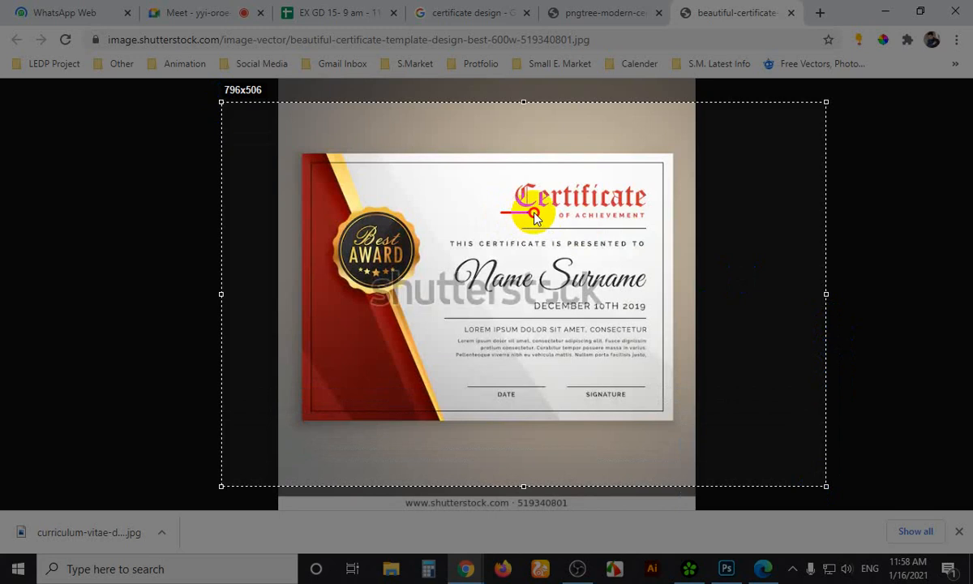
drag(549, 175, 657, 175)
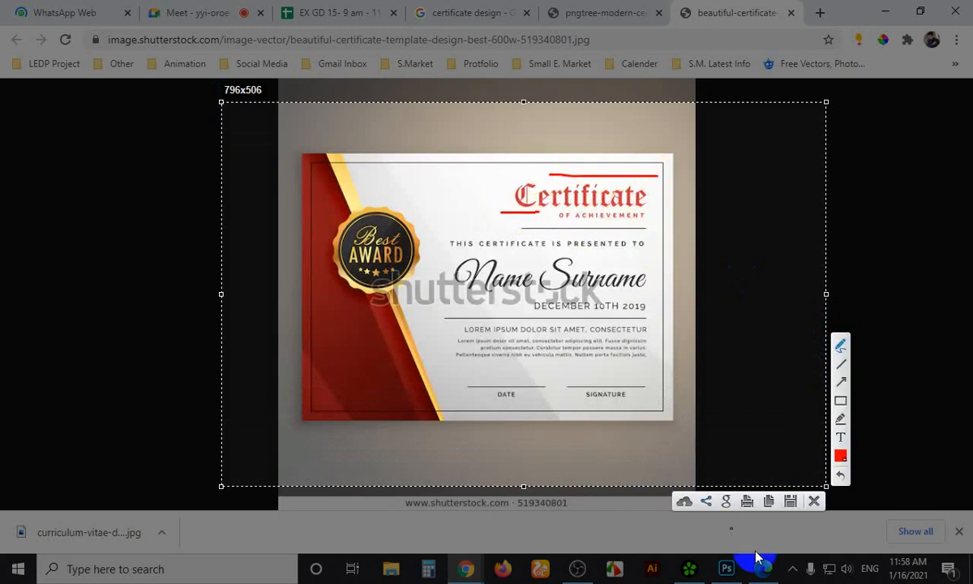
key(ctrl+c)
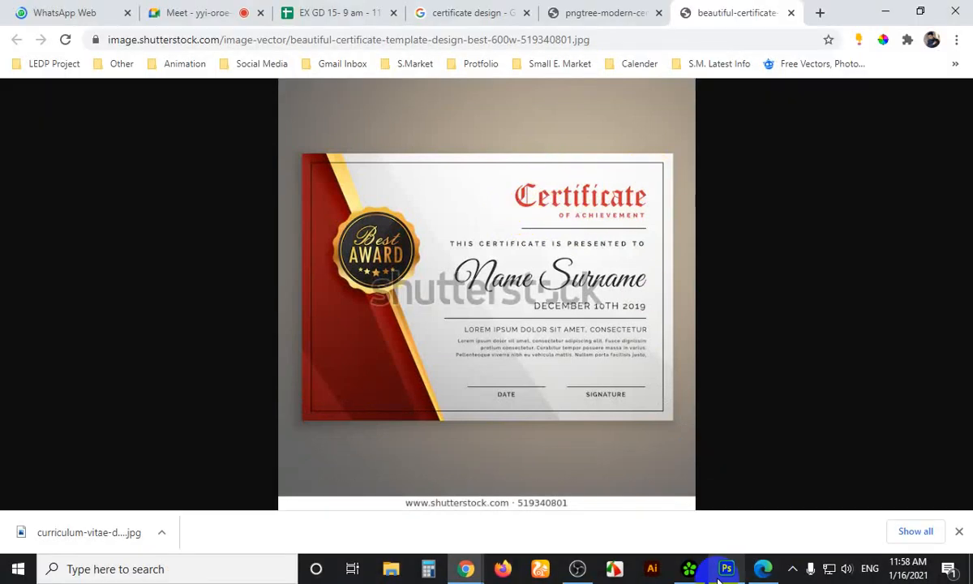
Switch between the Google Meet and certificate tabs, then return to the Photoshop font document
click(726, 568)
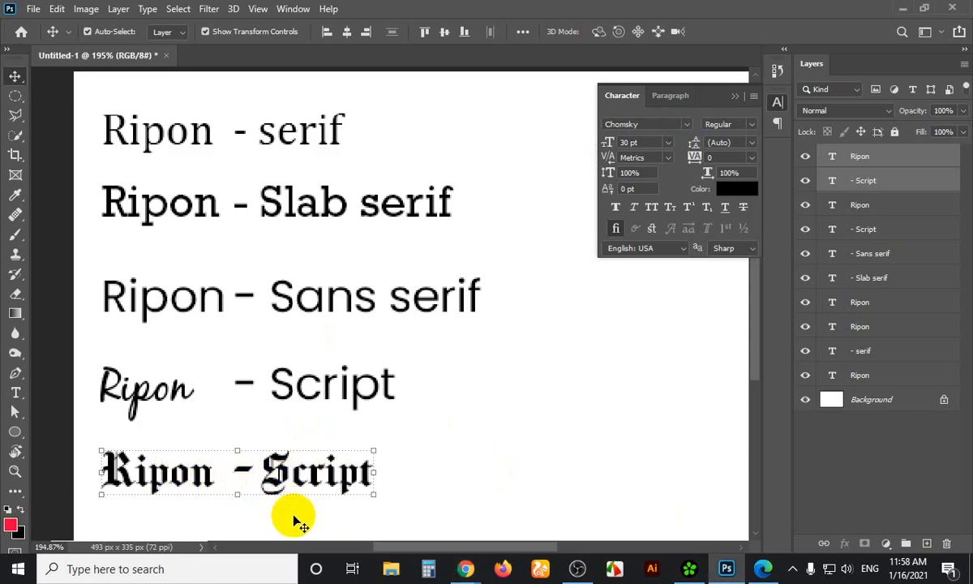
mouse_move(465, 567)
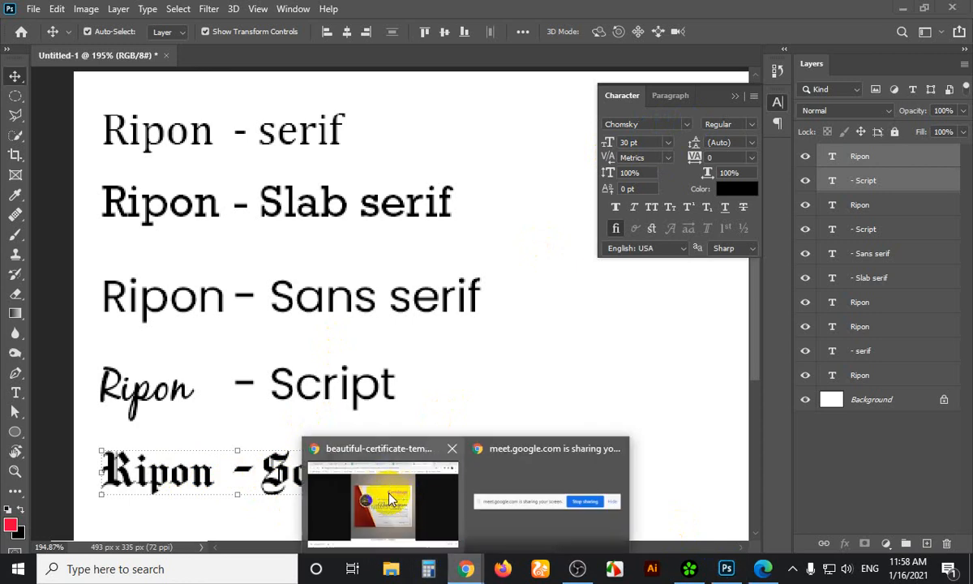
click(391, 497)
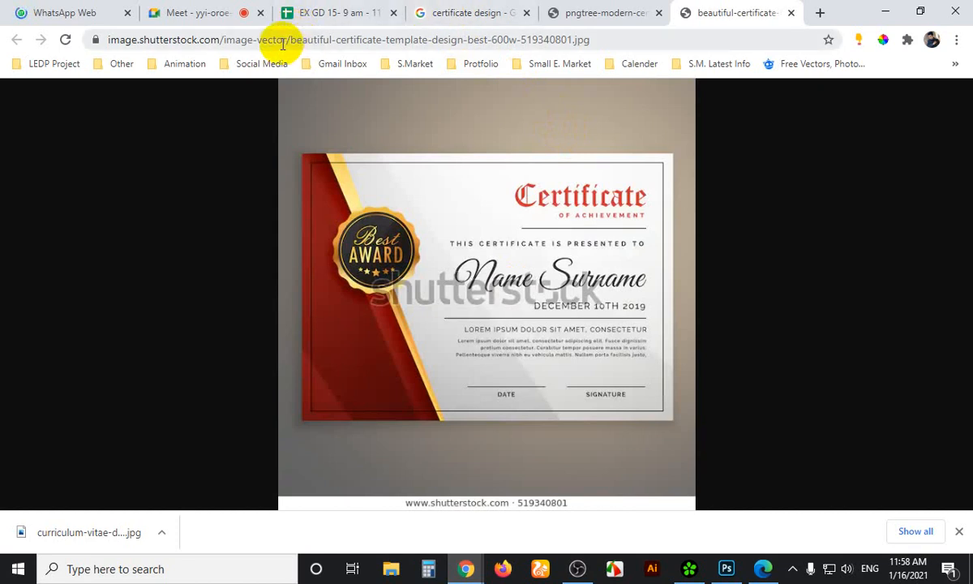
click(215, 14)
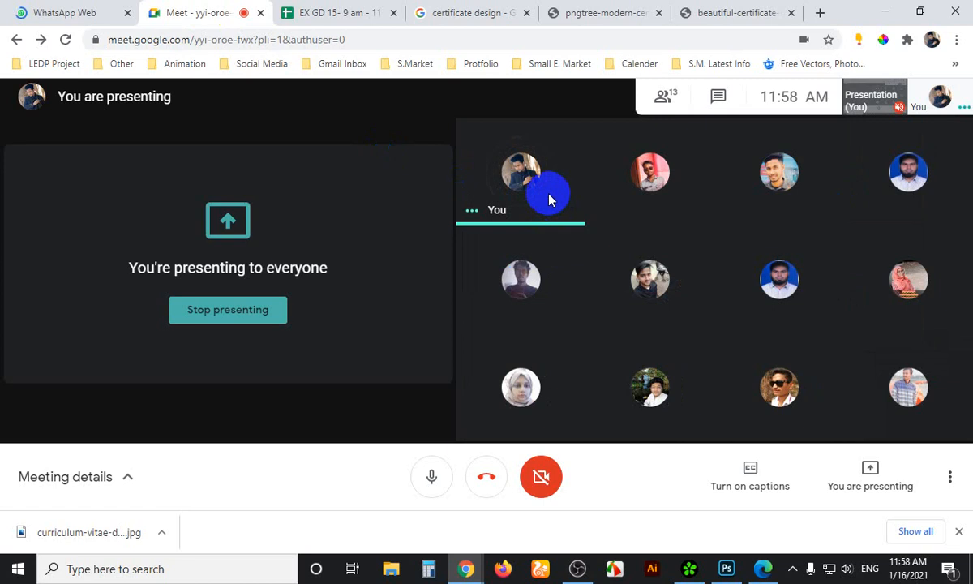
click(713, 9)
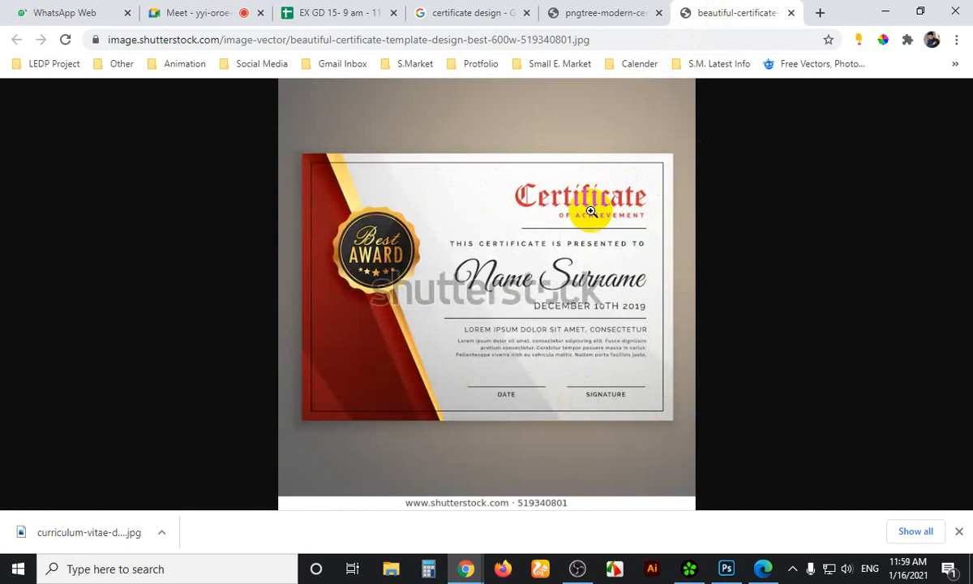
click(197, 12)
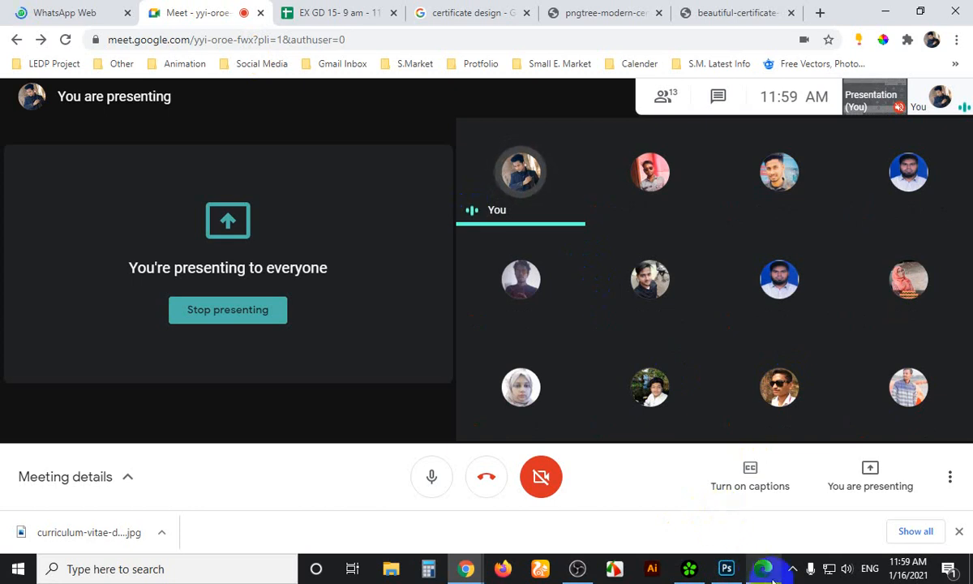
click(728, 570)
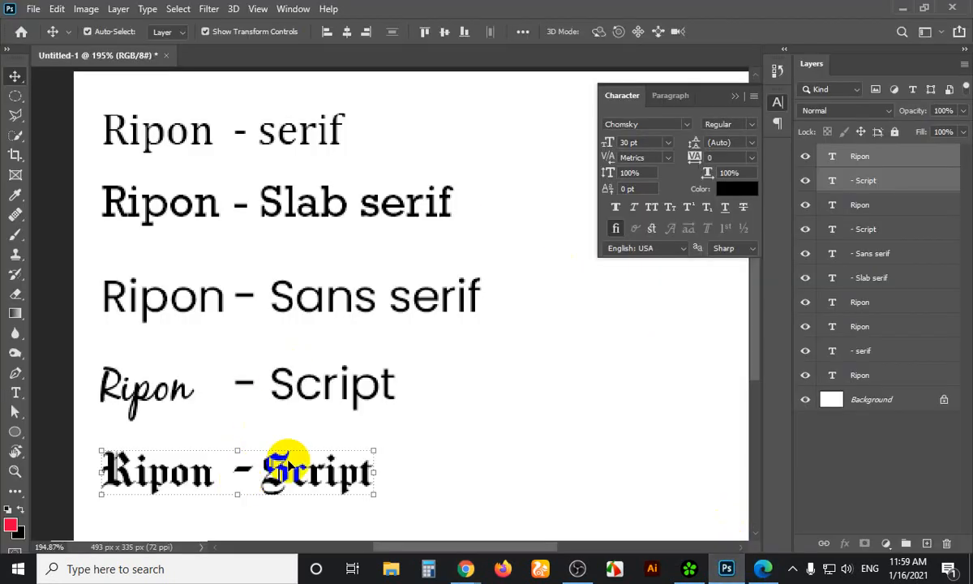
Duplicate all five Ripon lines to the right and scale the copies to about 64%
scroll(451, 374, down, 1)
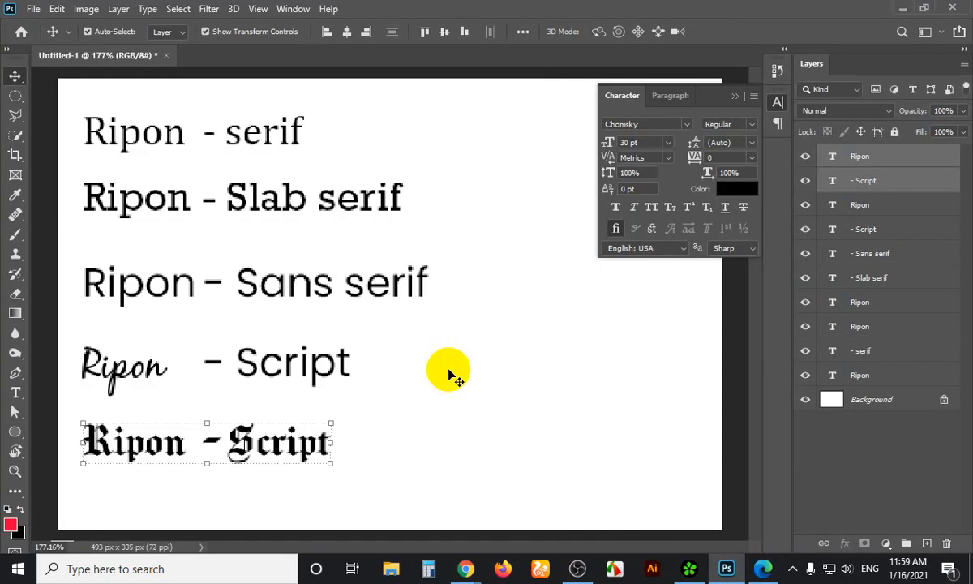
scroll(451, 375, down, 2)
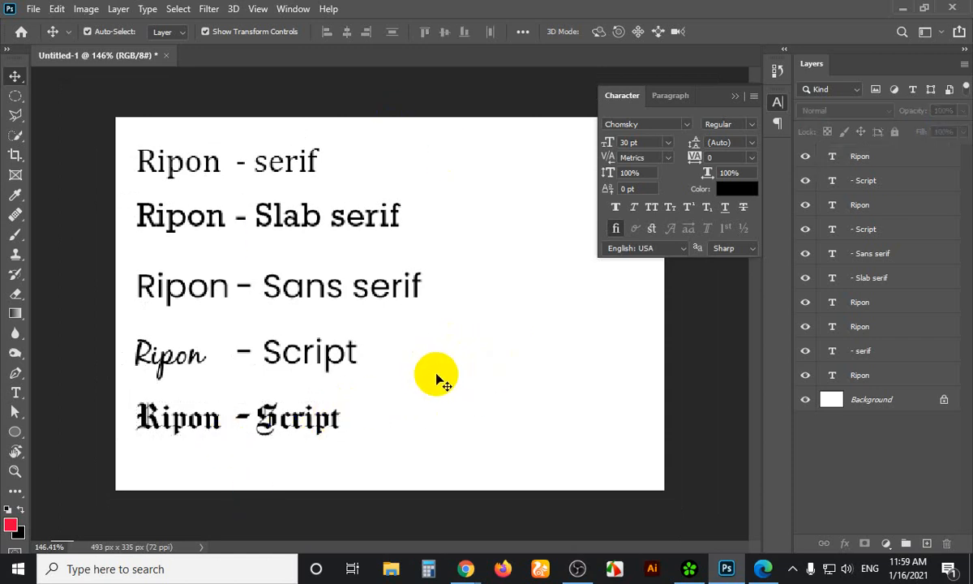
scroll(436, 380, down, 1)
double_click(318, 414)
click(316, 410)
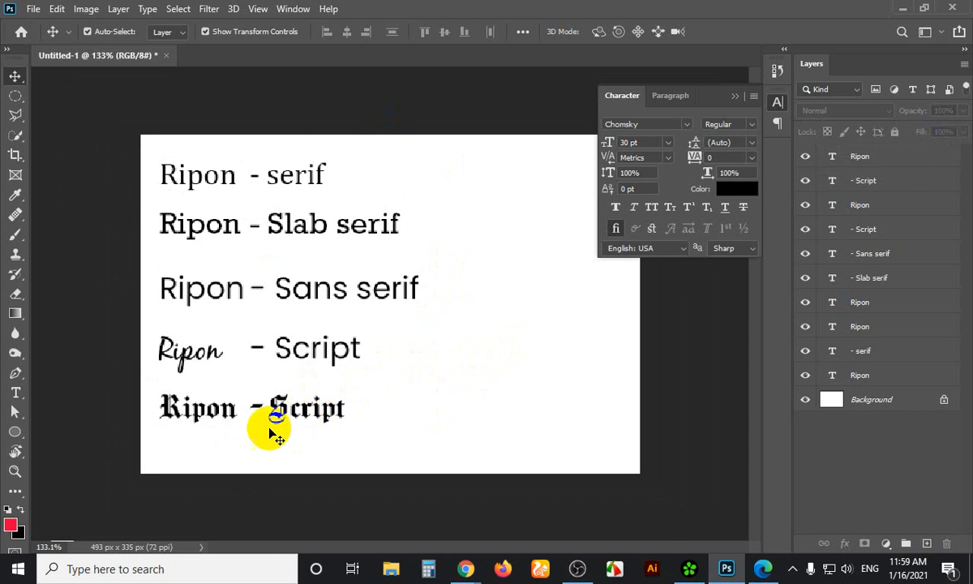
drag(379, 158, 213, 456)
alt+drag(244, 294, 505, 295)
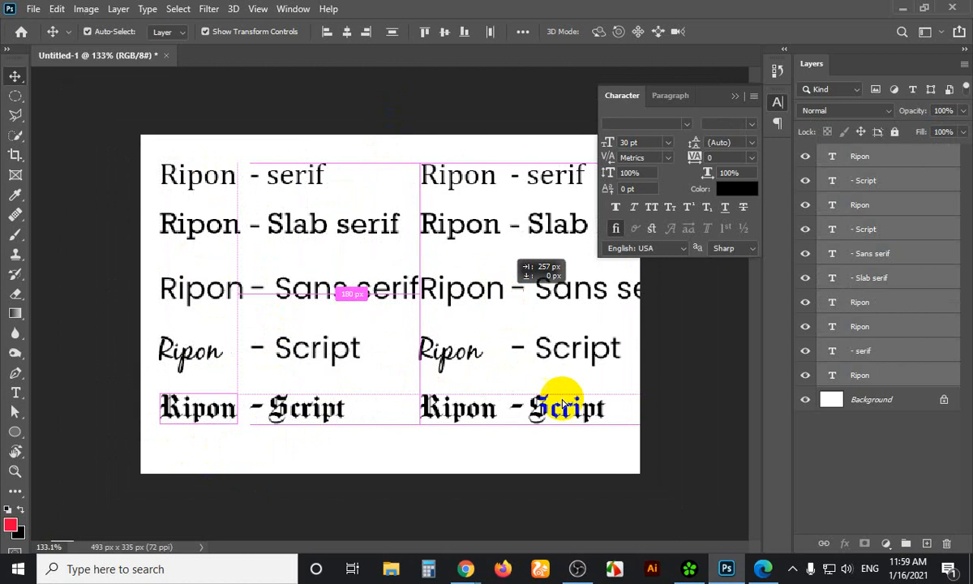
drag(678, 427, 561, 403)
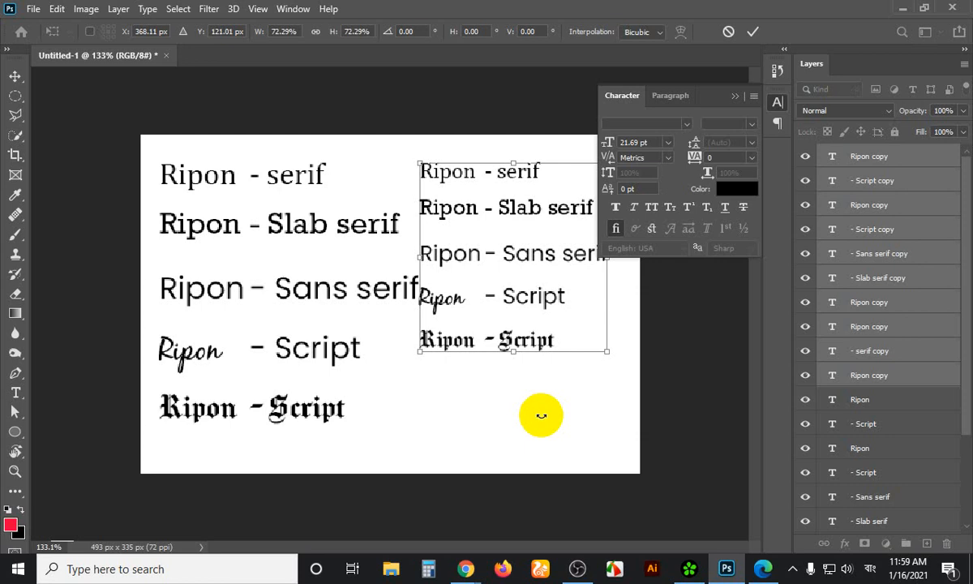
key(Return)
Move the scaled copy column to the lower right of the canvas and commit it
click(542, 416)
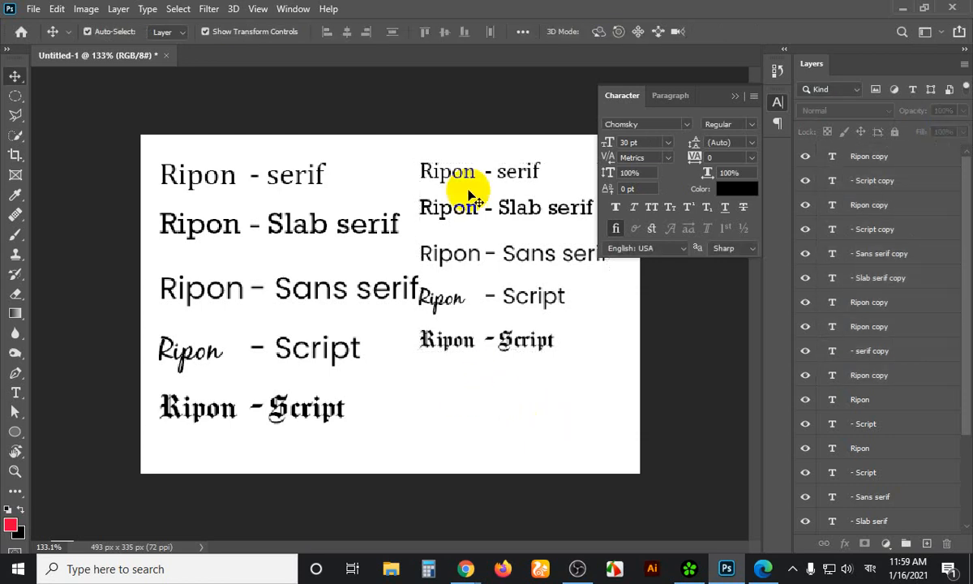
drag(451, 144, 466, 363)
drag(465, 256, 513, 278)
key(ctrl+z)
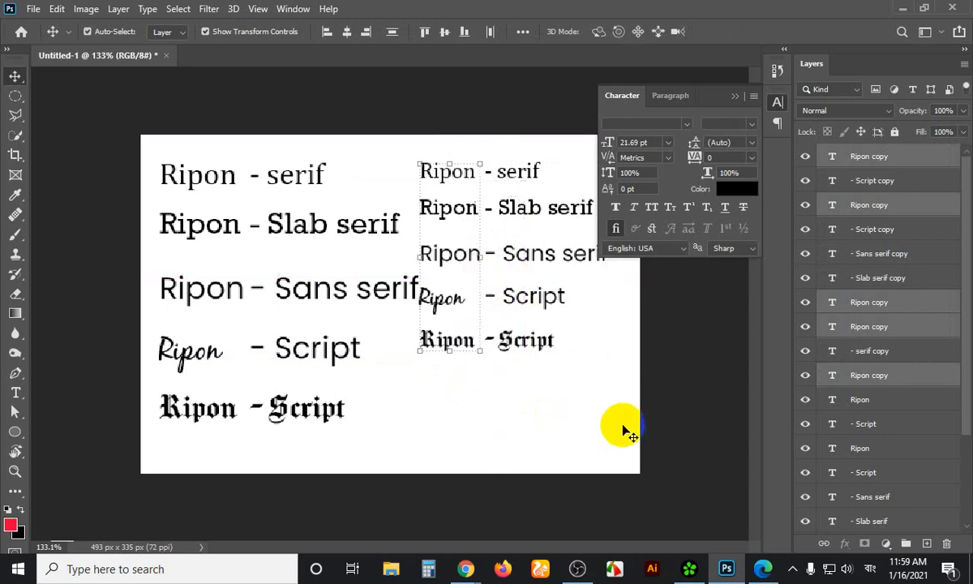
click(448, 129)
drag(456, 137, 512, 315)
drag(449, 228, 527, 316)
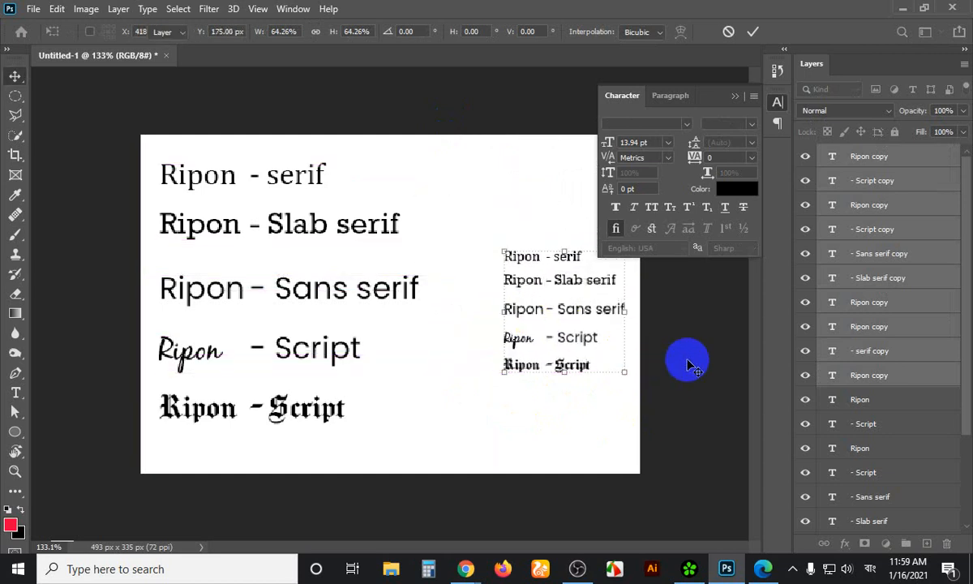
key(Return)
drag(201, 138, 357, 191)
Filter the font list to Monospace and set the serif line in Consolas
click(686, 127)
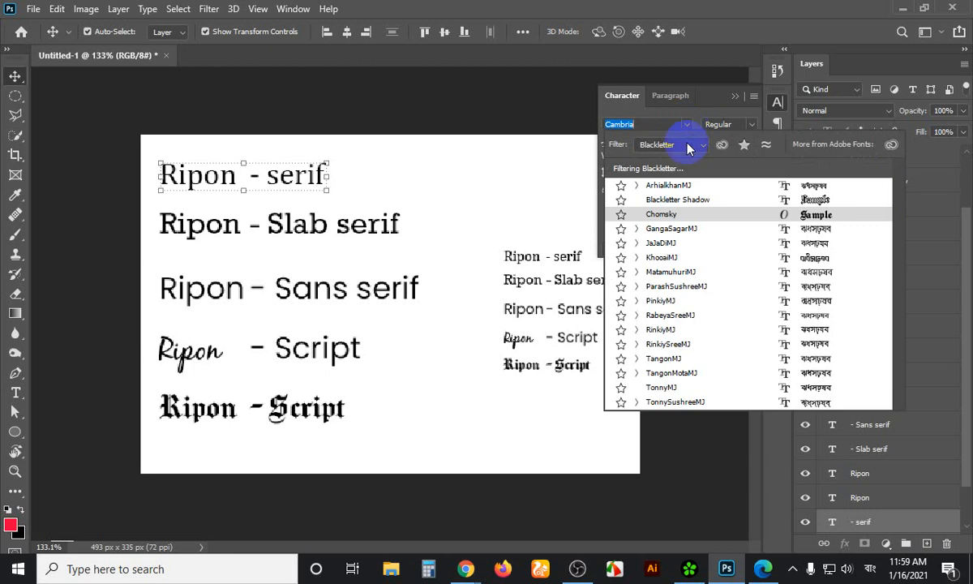
click(682, 143)
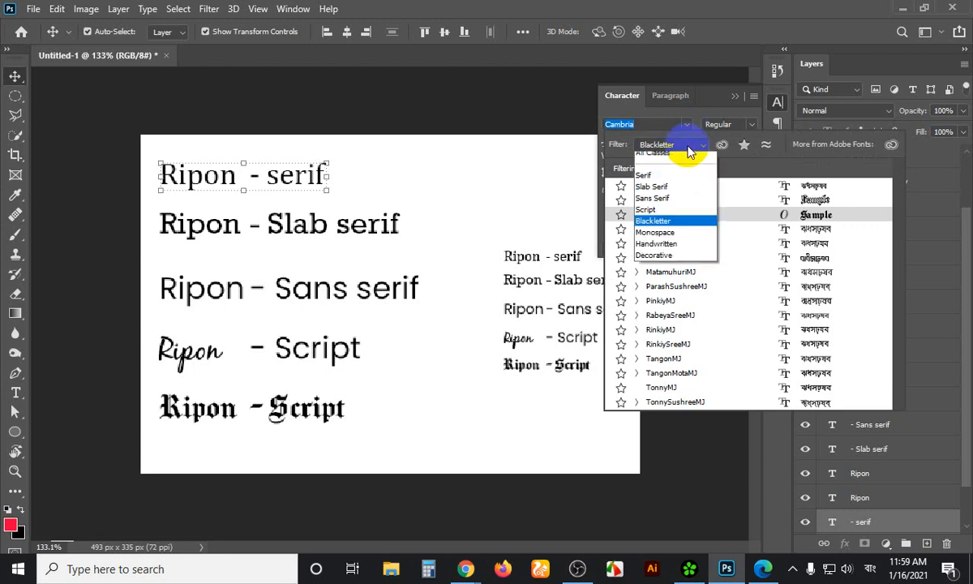
click(657, 237)
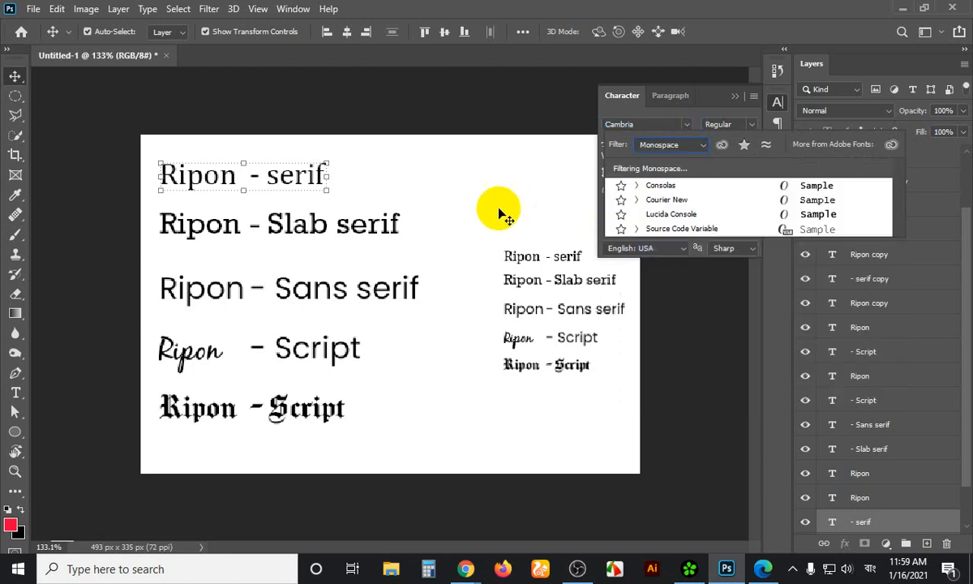
click(661, 186)
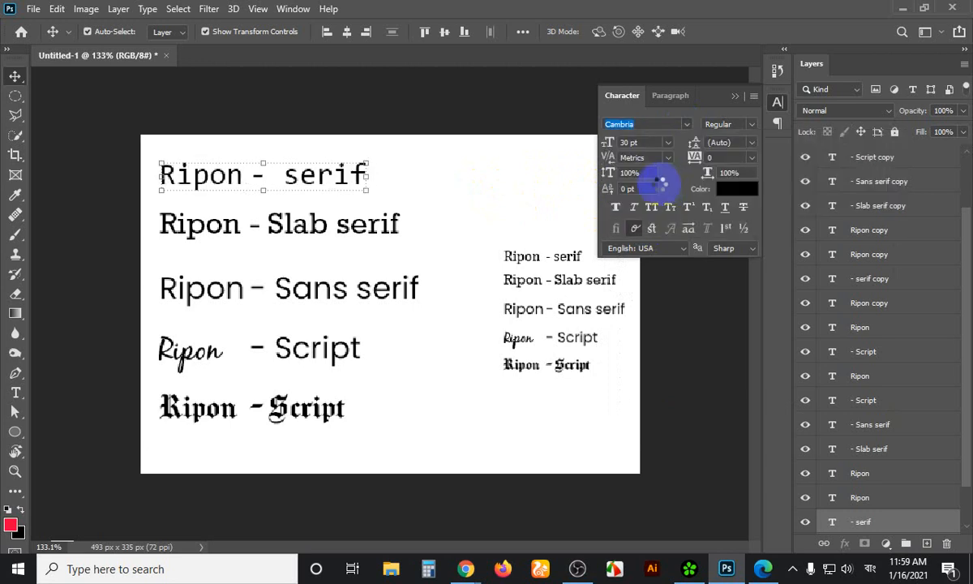
Delete the sans serif and both script lines from the left column
click(421, 174)
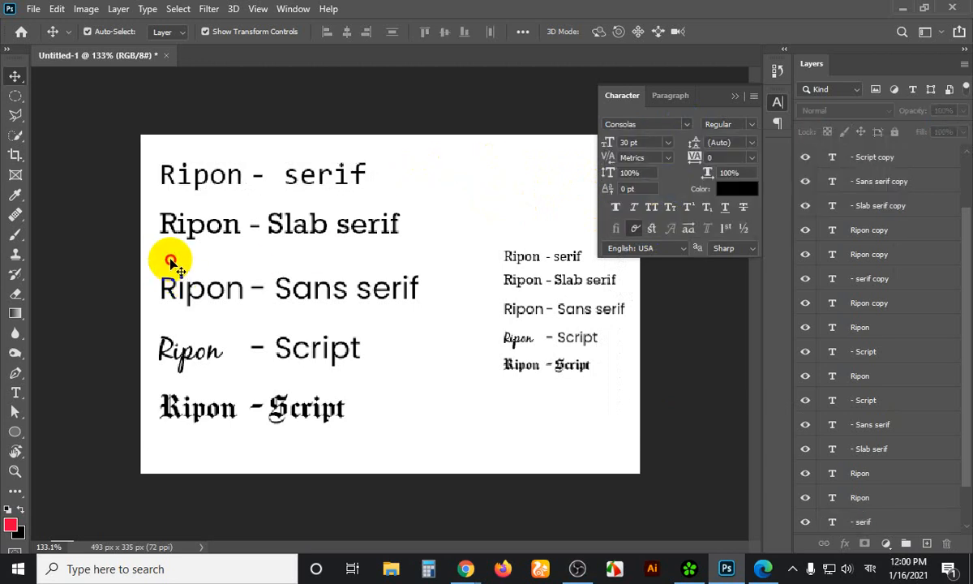
drag(170, 262, 348, 398)
key(Delete)
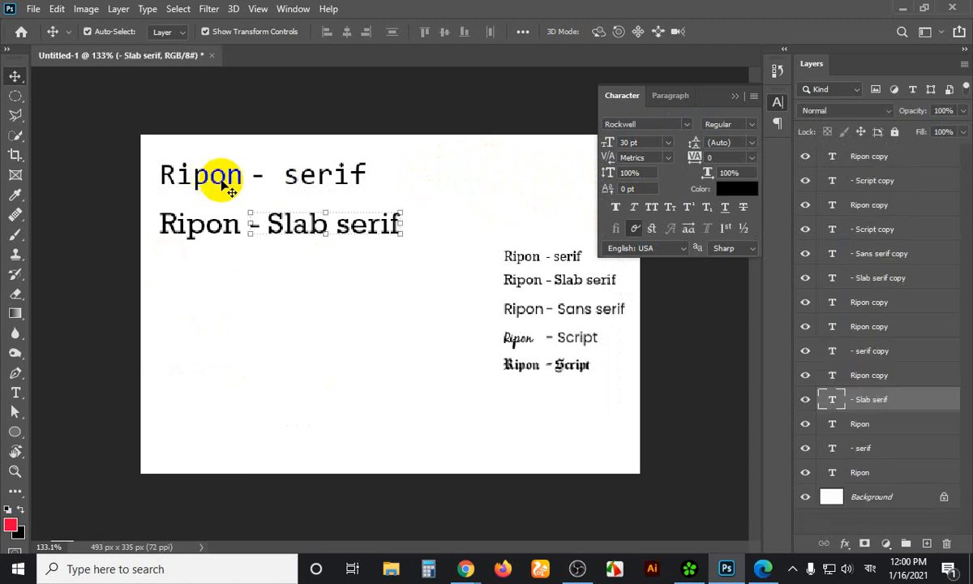
Set both parts of the Ripon - serif line in Lucida Console
click(301, 174)
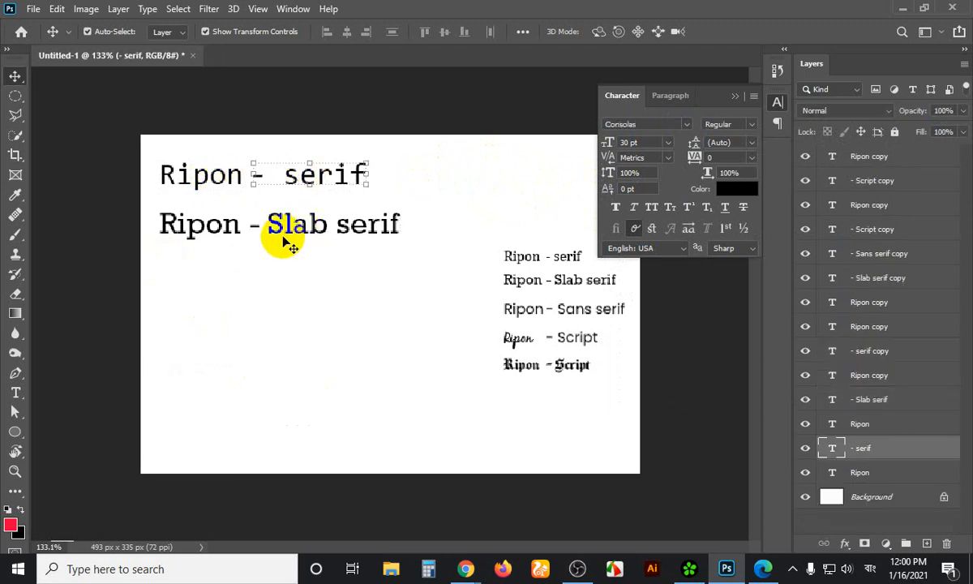
scroll(272, 244, up, 2)
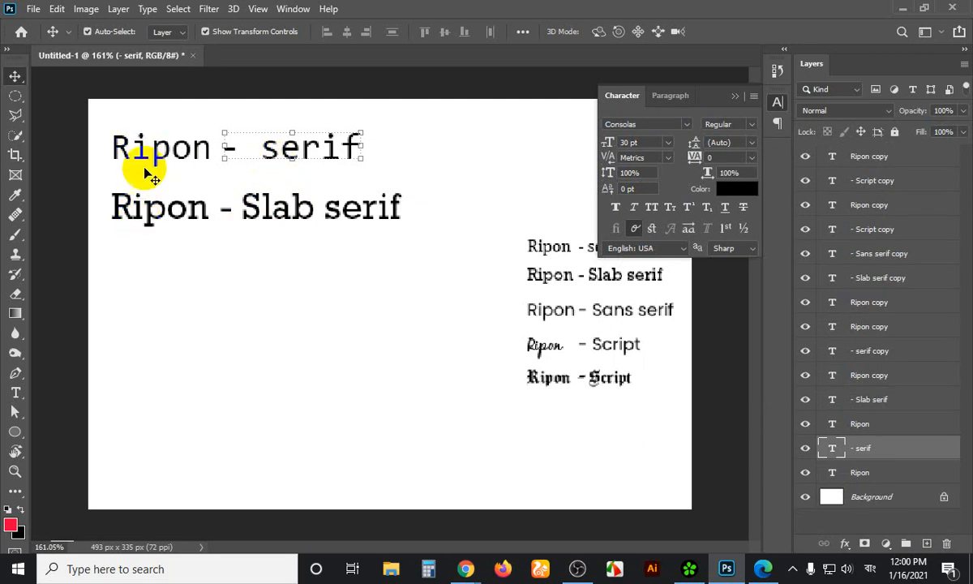
drag(114, 111, 316, 168)
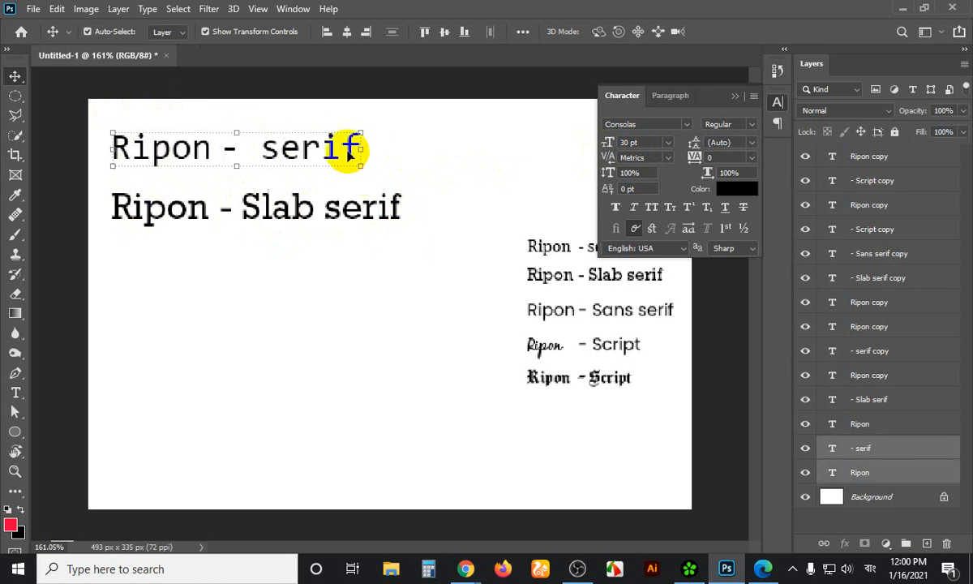
click(688, 125)
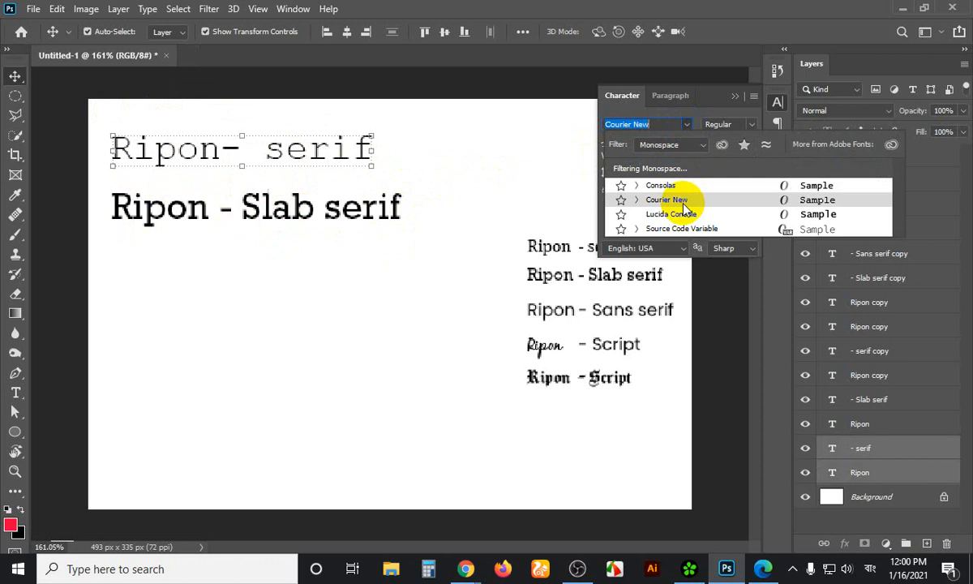
click(669, 215)
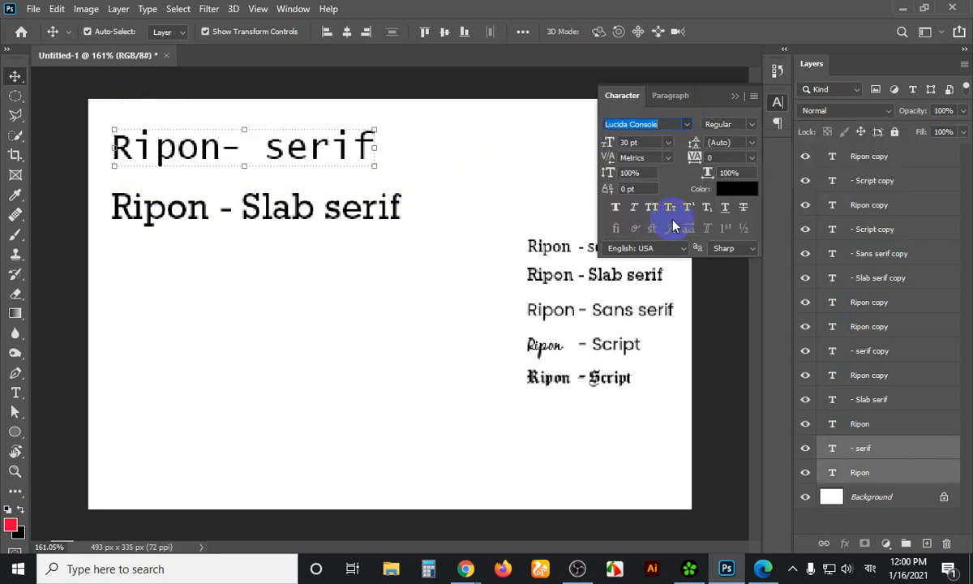
click(412, 150)
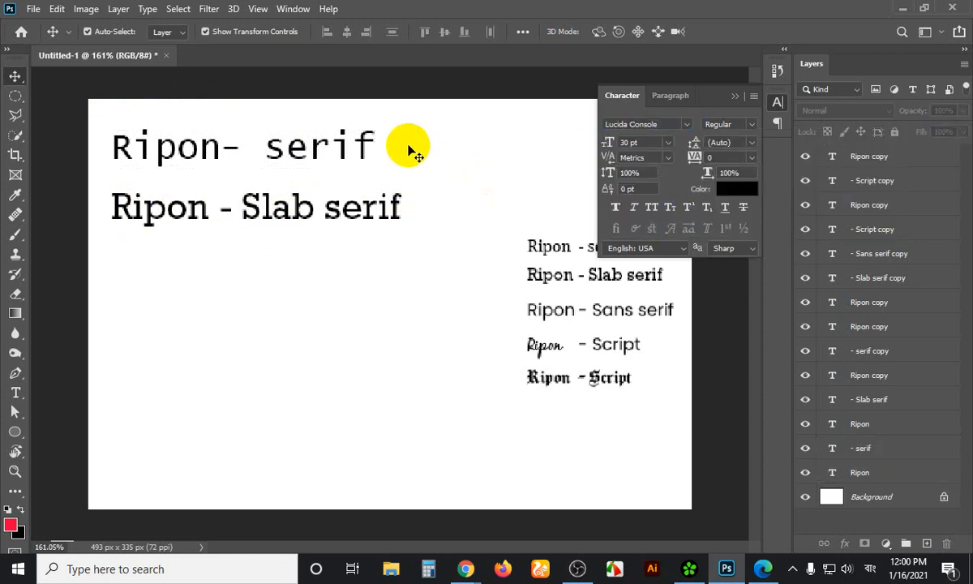
click(315, 143)
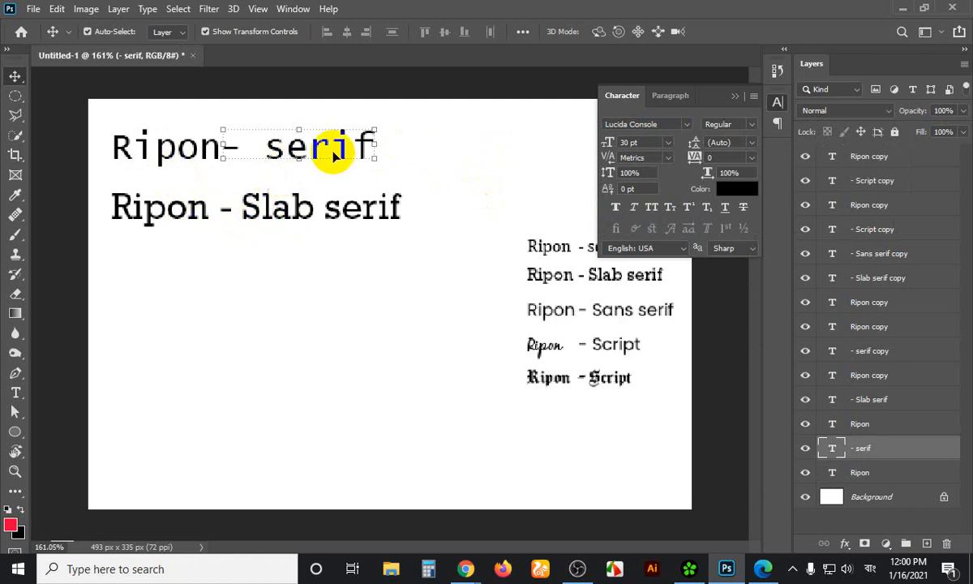
Delete the word 'serif' from the top line and switch keyboard input from Bangla to English
key(t)
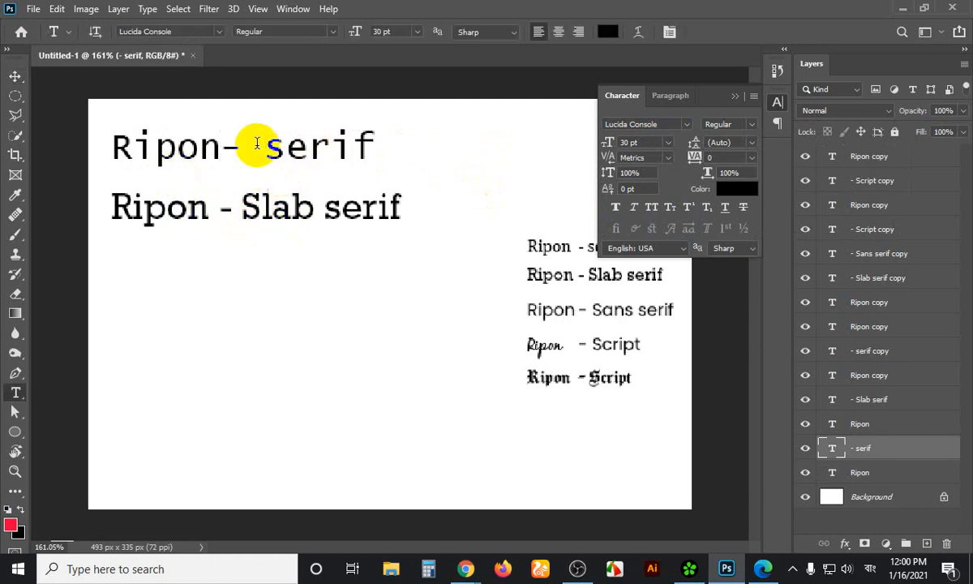
drag(268, 147, 374, 140)
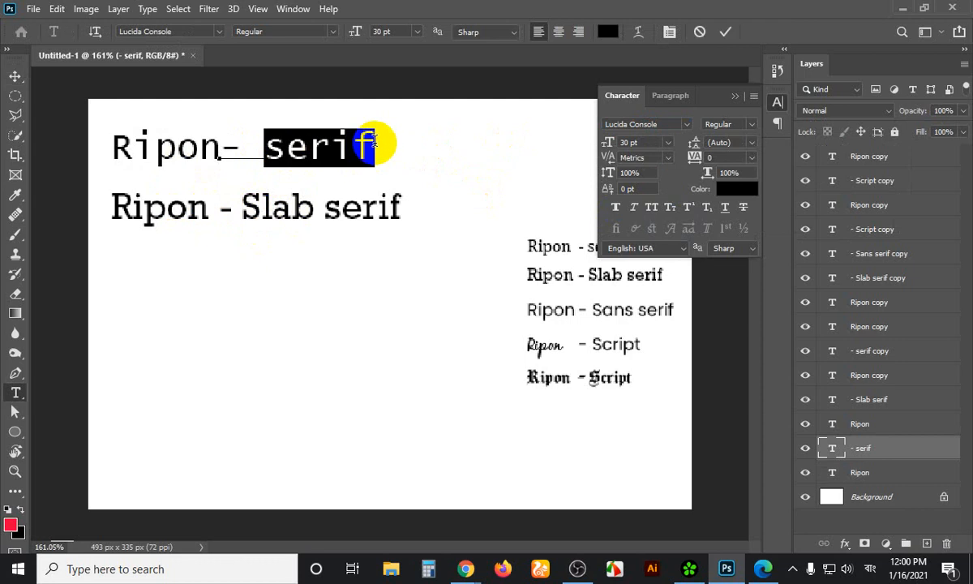
text(এতোর)
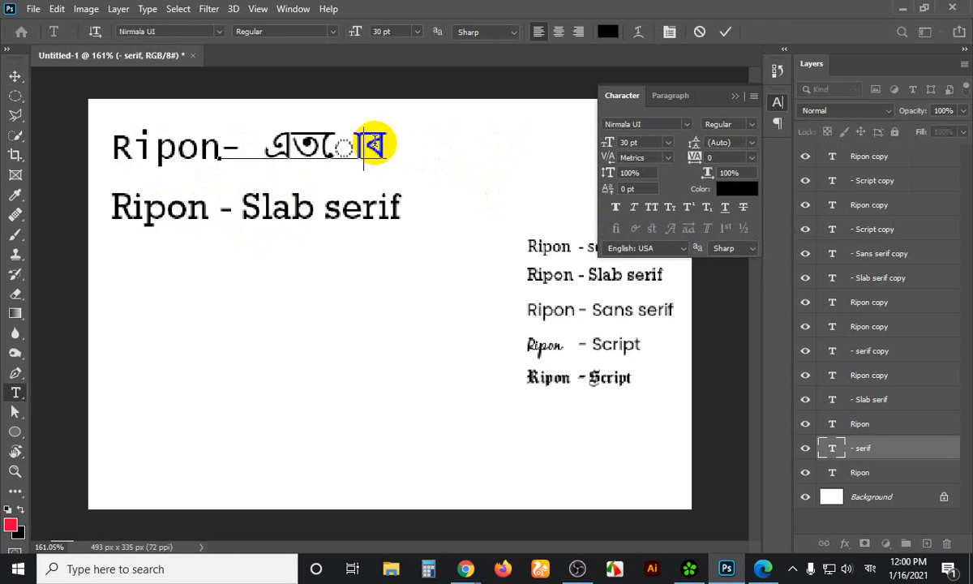
key(BackSpace)
key(BackSpace)
key(BackSpace)
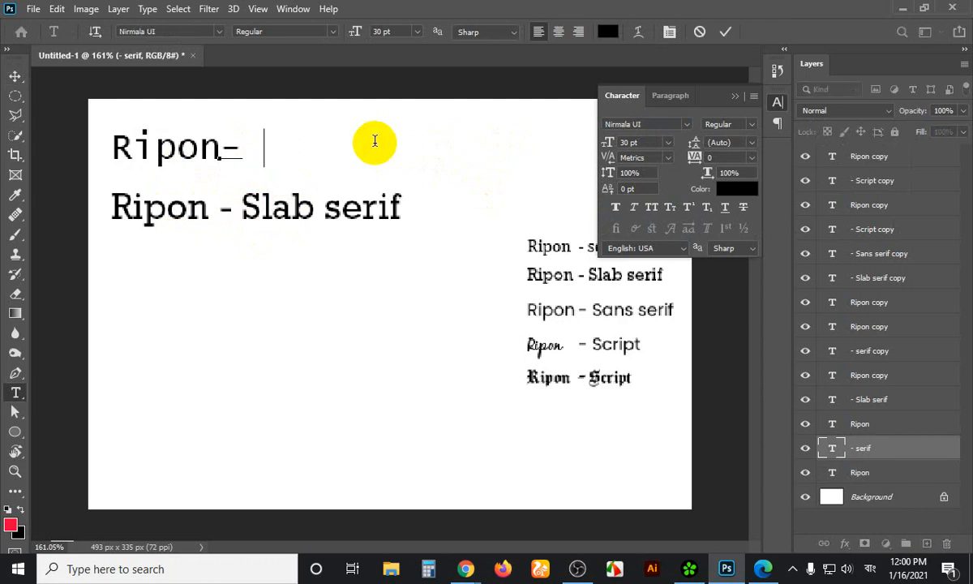
click(870, 570)
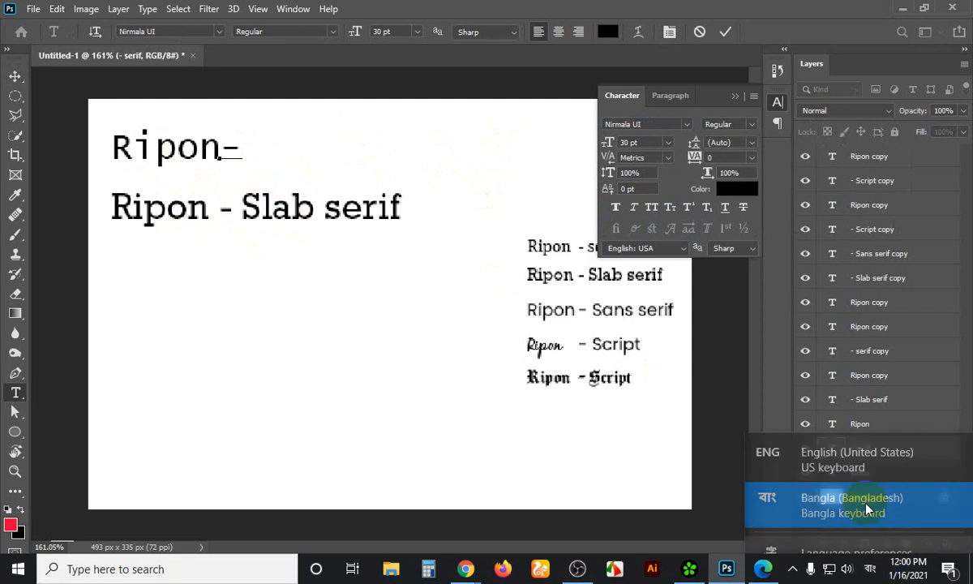
click(775, 451)
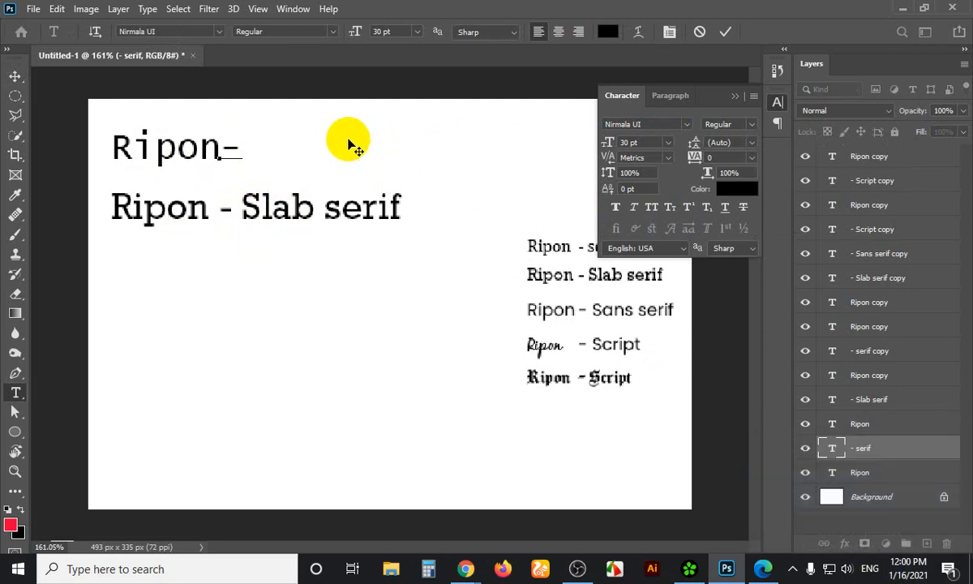
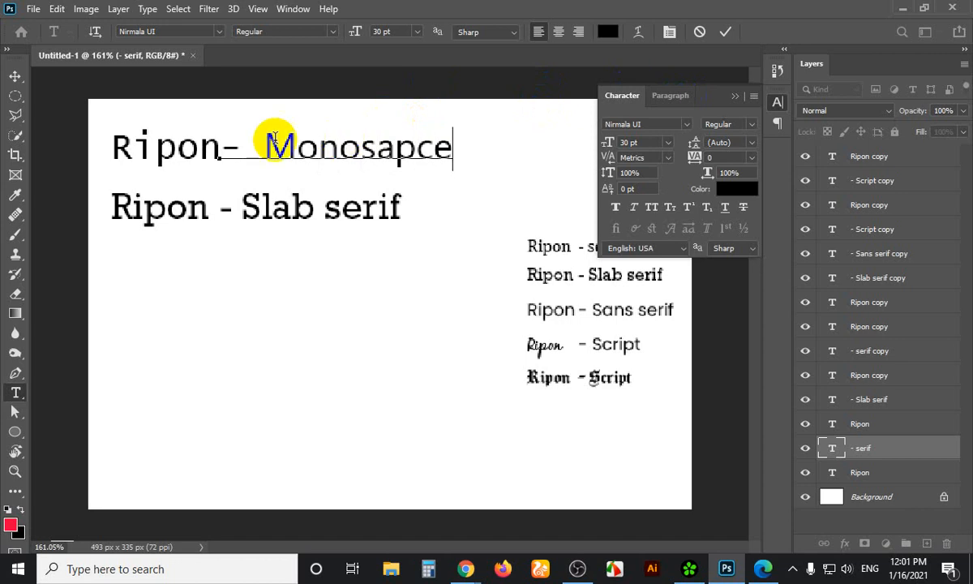
Commit the 'Ripon- Monosapce' label and select both layers of the Ripon - Slab serif line
click(17, 77)
drag(109, 185, 293, 218)
Copy the Slab serif line downward, then set the upper line in the handwritten font Segoe Script
drag(287, 258, 282, 278)
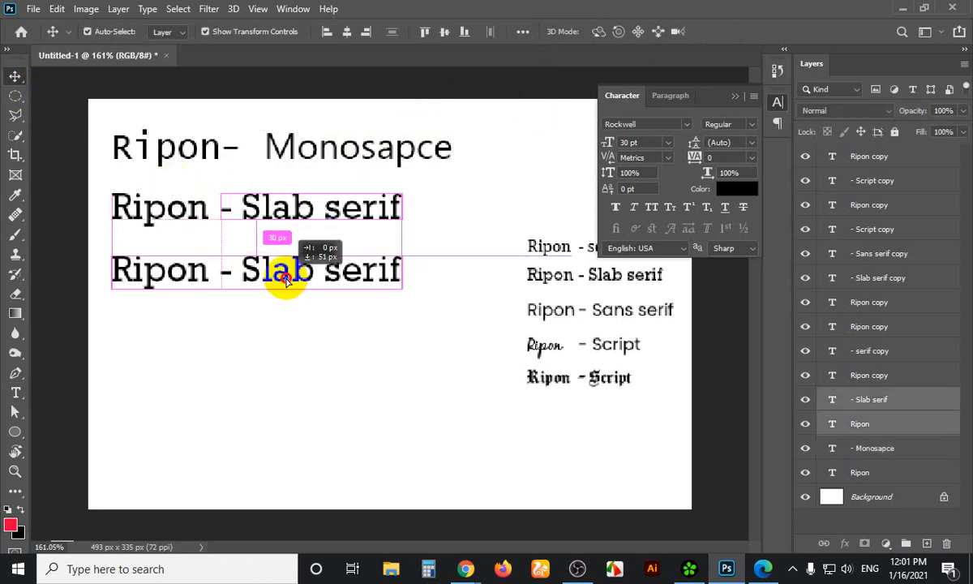
drag(441, 183, 176, 215)
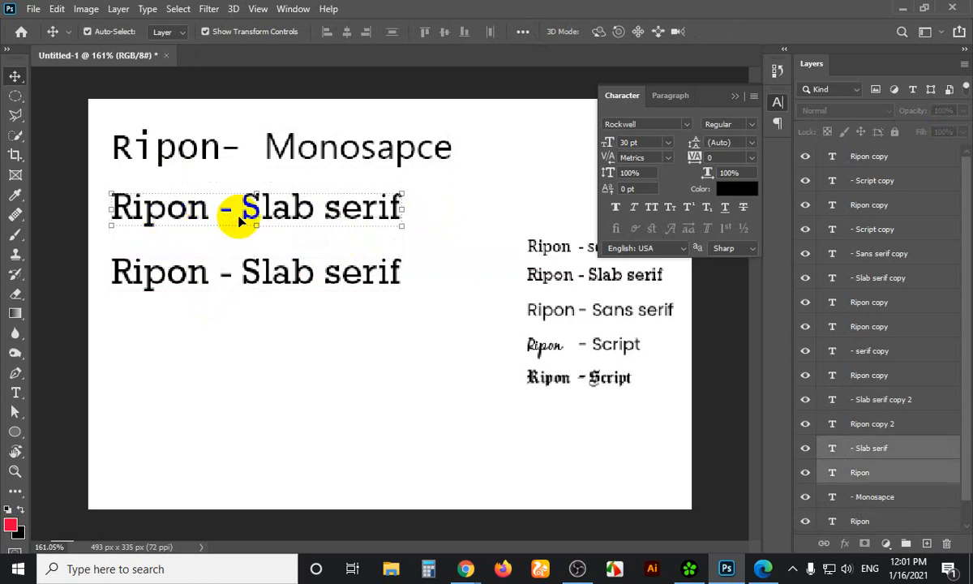
click(686, 124)
click(693, 149)
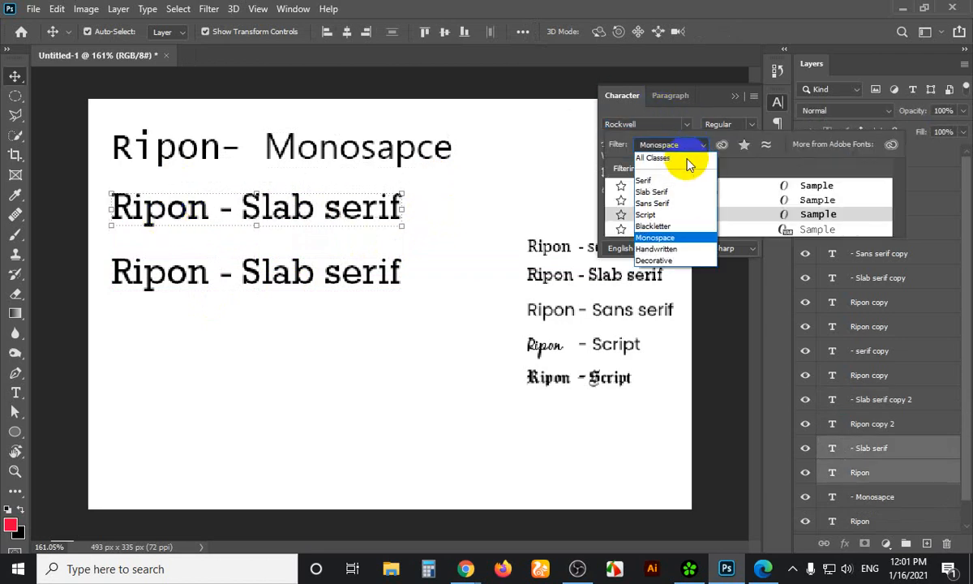
click(667, 248)
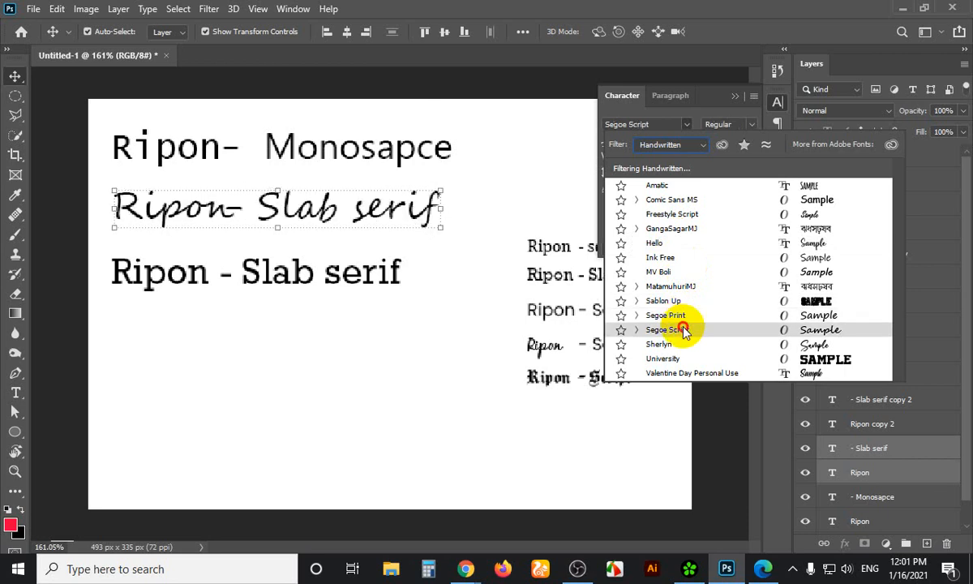
click(684, 331)
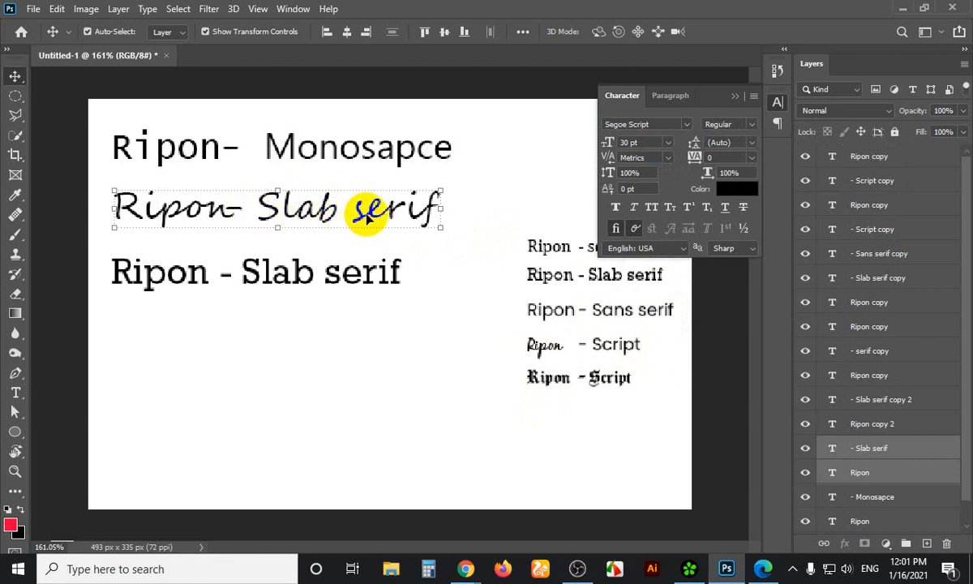
Replace 'Slab serif' with 'handwritten' in the Segoe Script line and commit the edit
key(t)
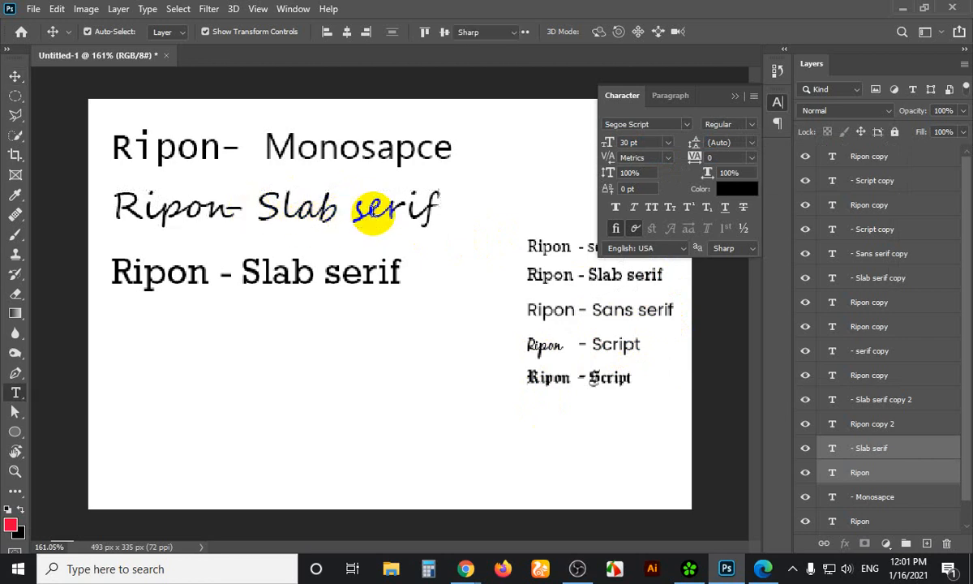
drag(260, 211, 444, 202)
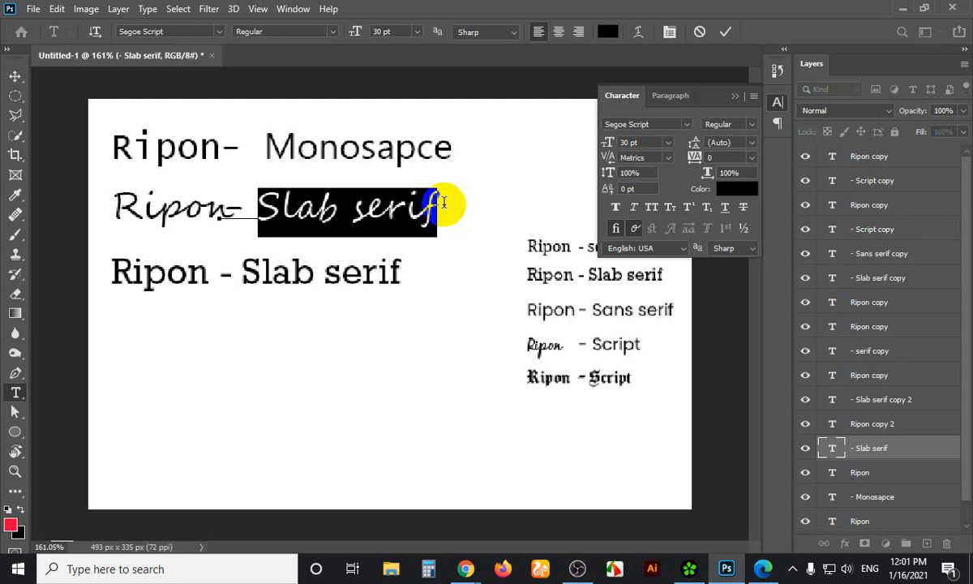
text(hand)
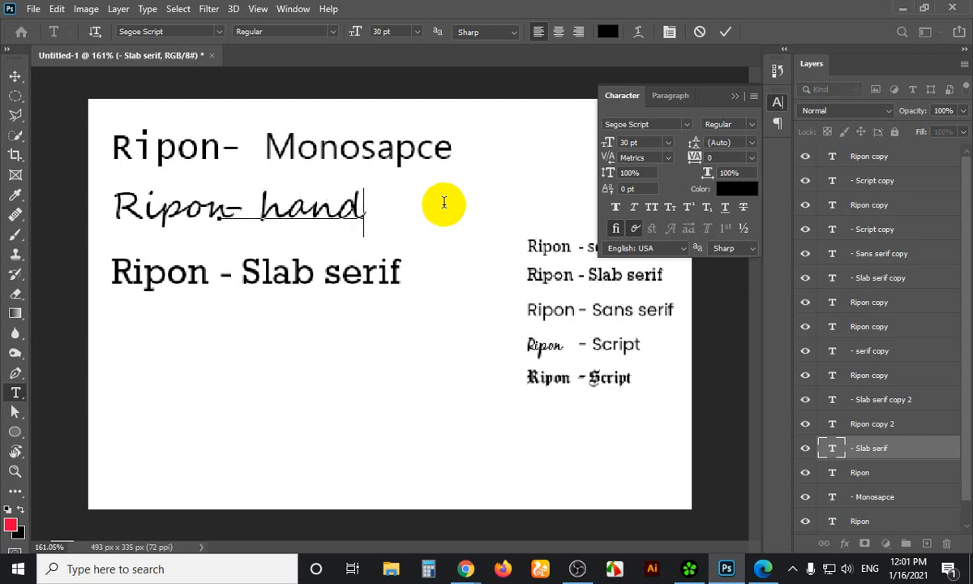
text(written)
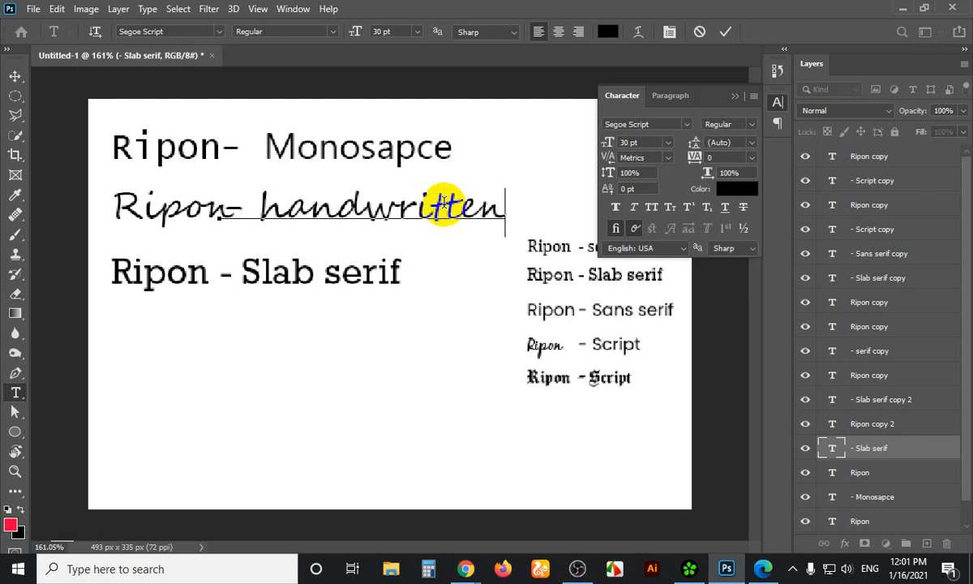
click(45, 63)
click(21, 76)
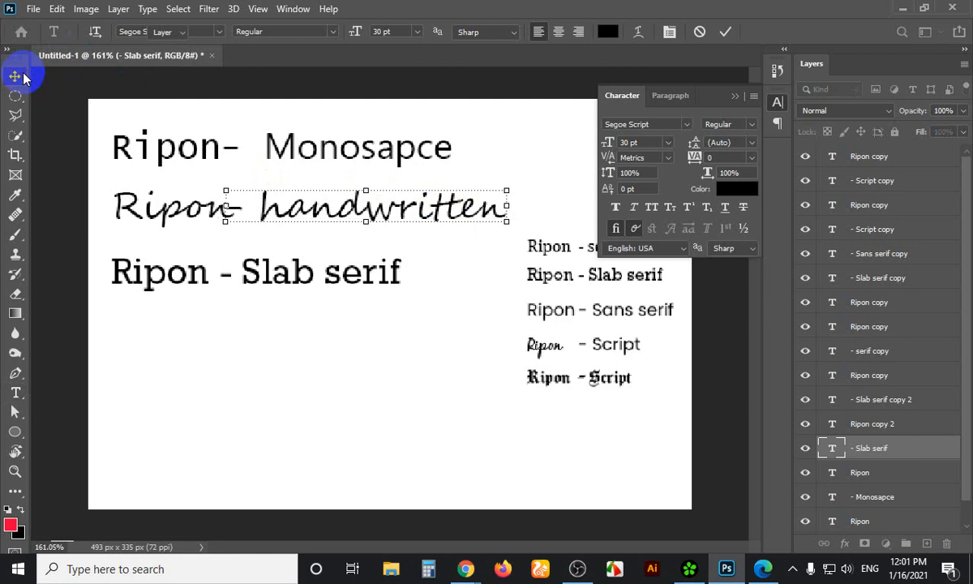
Duplicate the Ripon word lower down and set the copy in Sherlyn
click(168, 230)
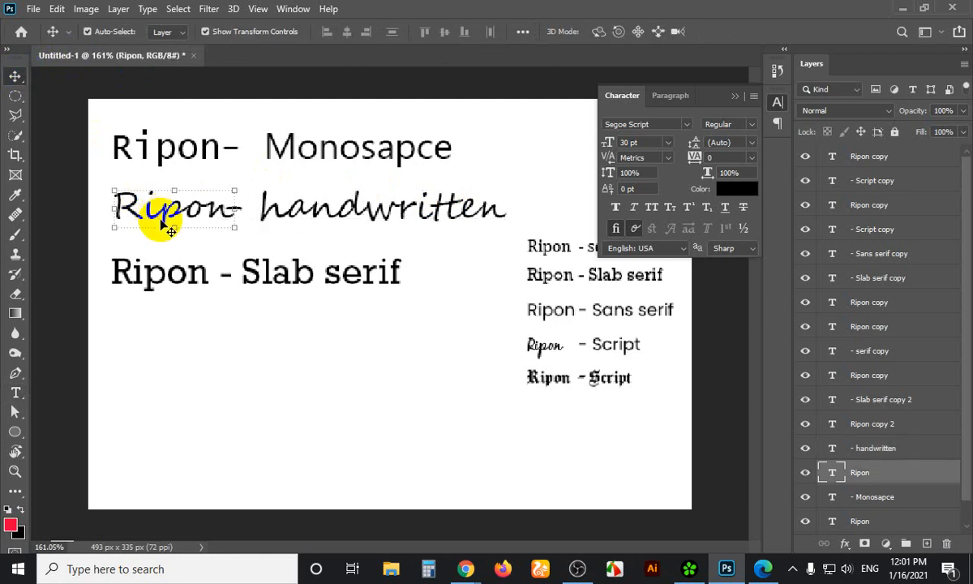
drag(162, 227, 269, 397)
click(686, 125)
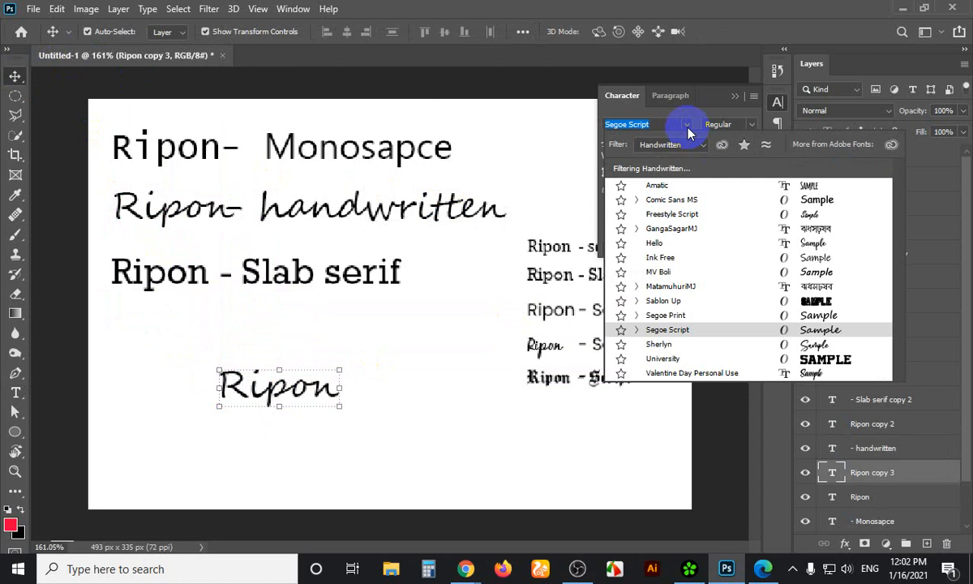
text(g)
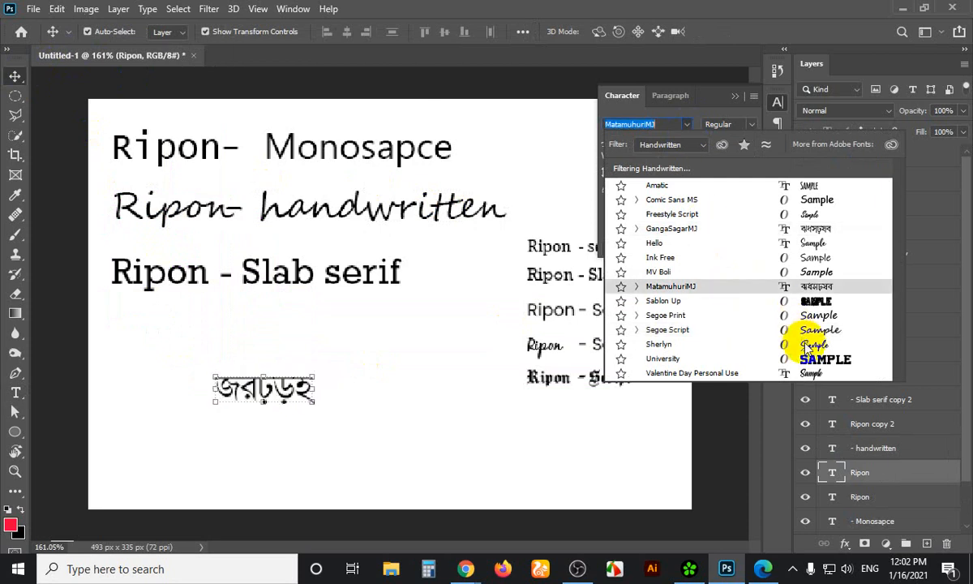
click(805, 345)
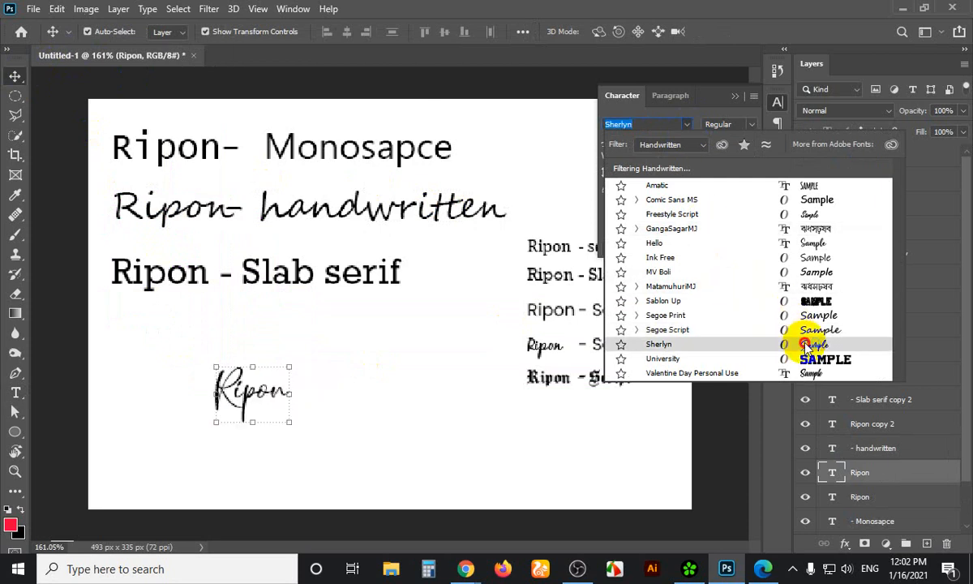
Switch the Ripon copy to the Hello font, then undo the trial copy
click(263, 394)
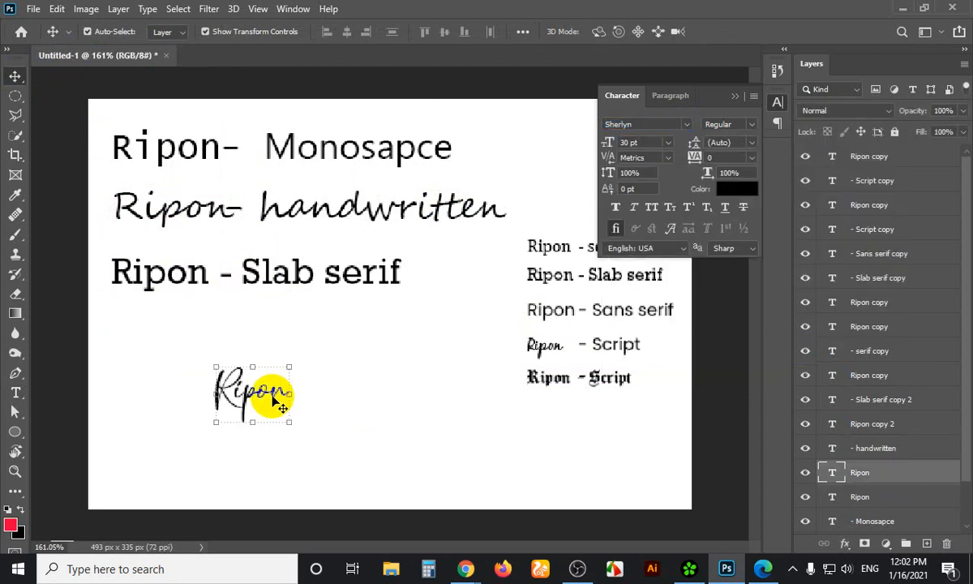
click(685, 124)
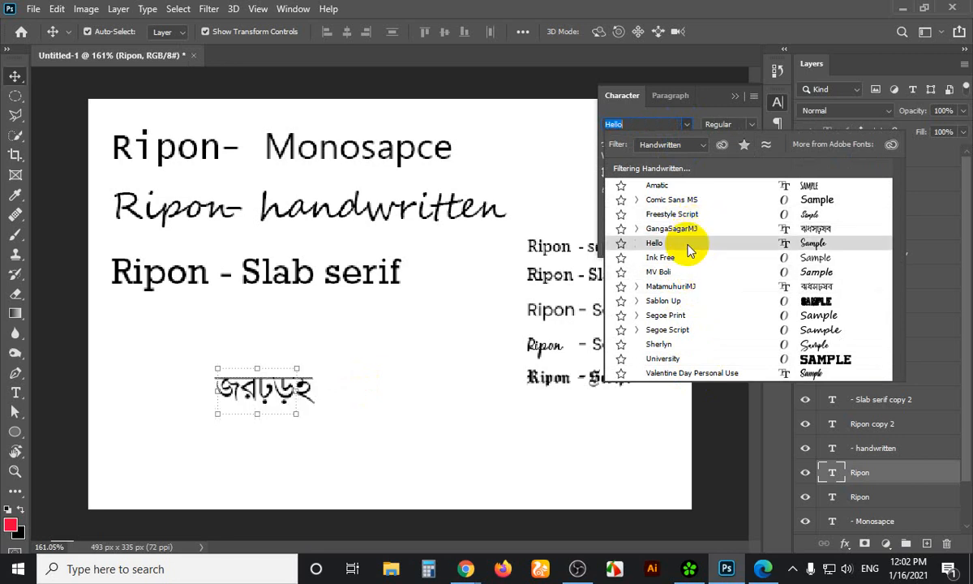
click(688, 251)
click(359, 324)
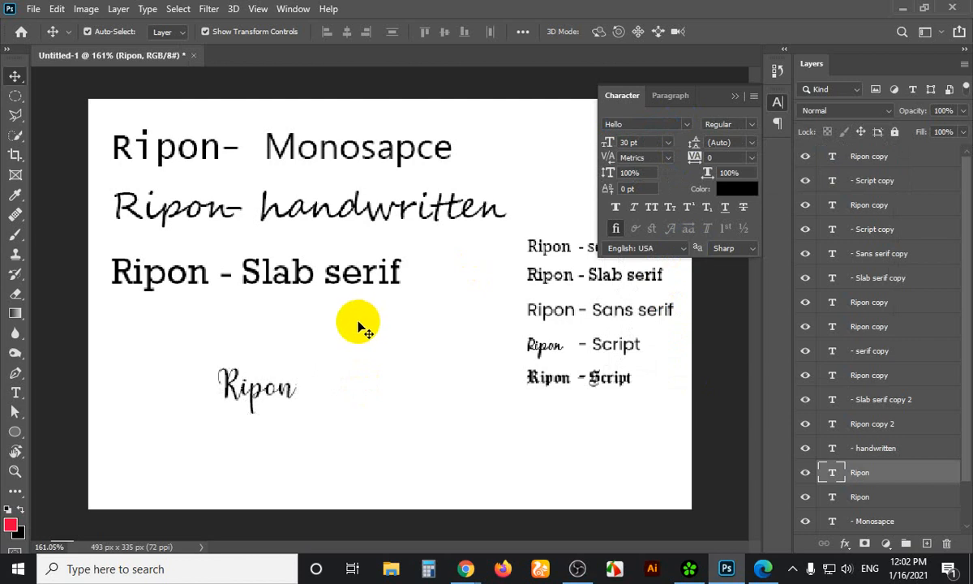
key(ctrl+z)
key(ctrl+z)
key(ctrl+z)
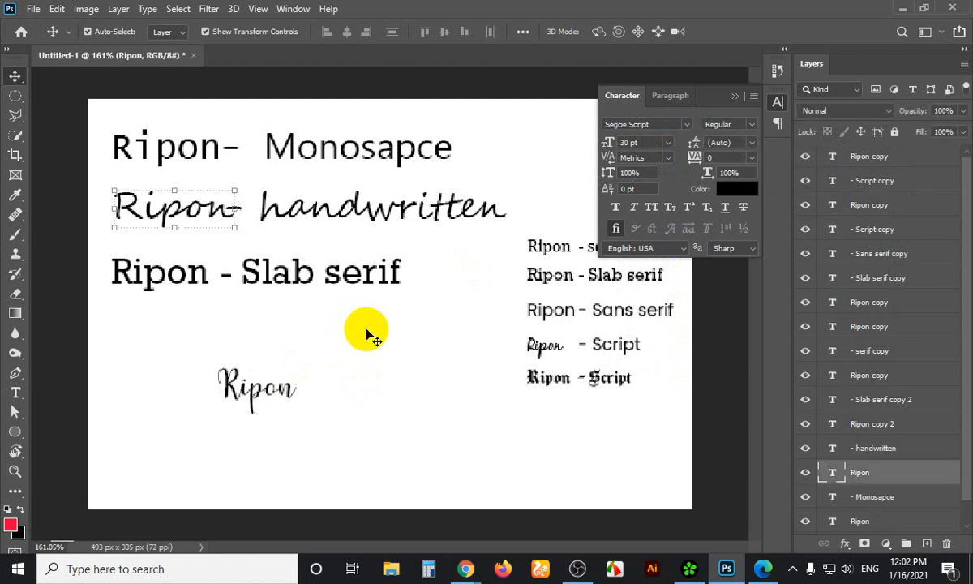
Set the lower Slab serif line in the decorative font BAD GRUNGE, then minimise Photoshop and the browser
drag(387, 326, 82, 257)
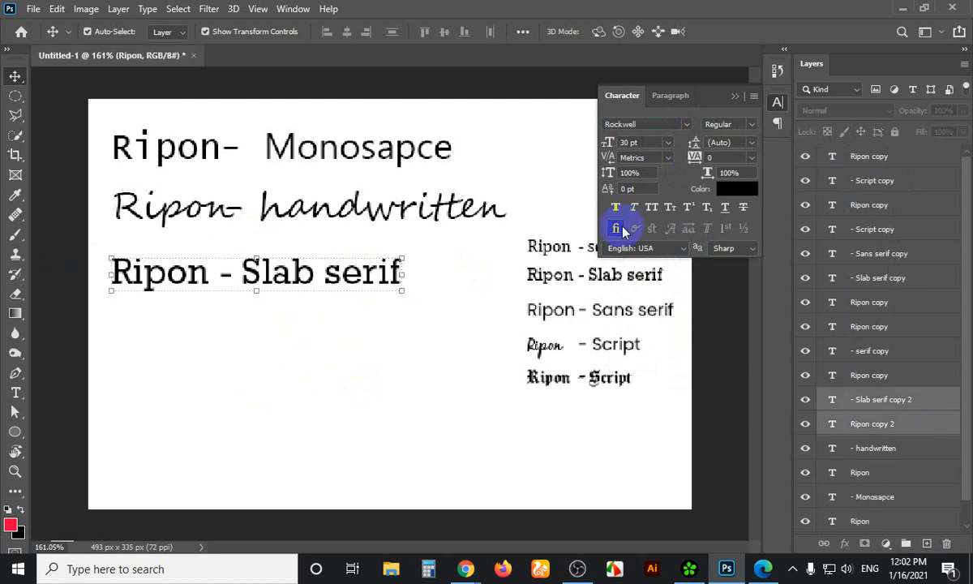
click(686, 124)
click(680, 145)
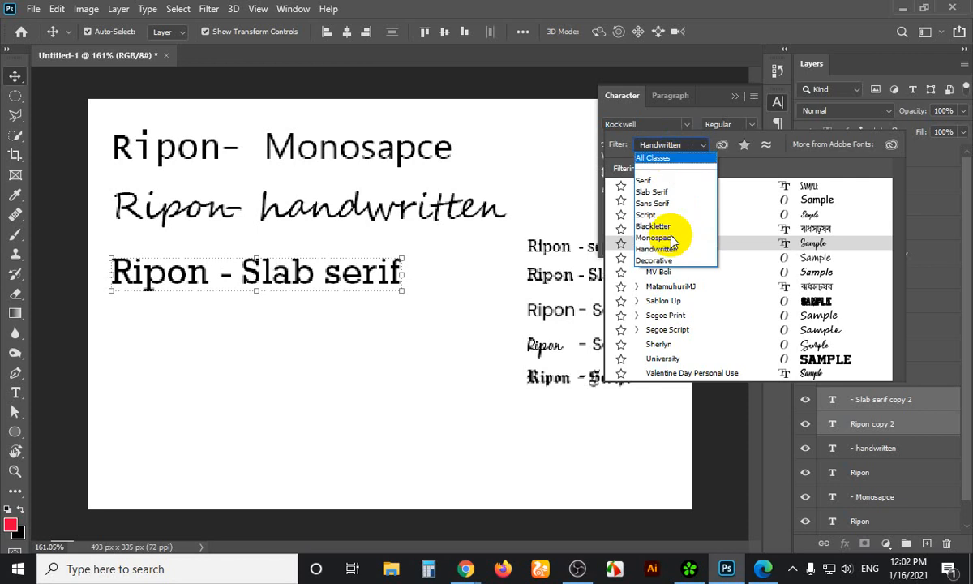
click(655, 266)
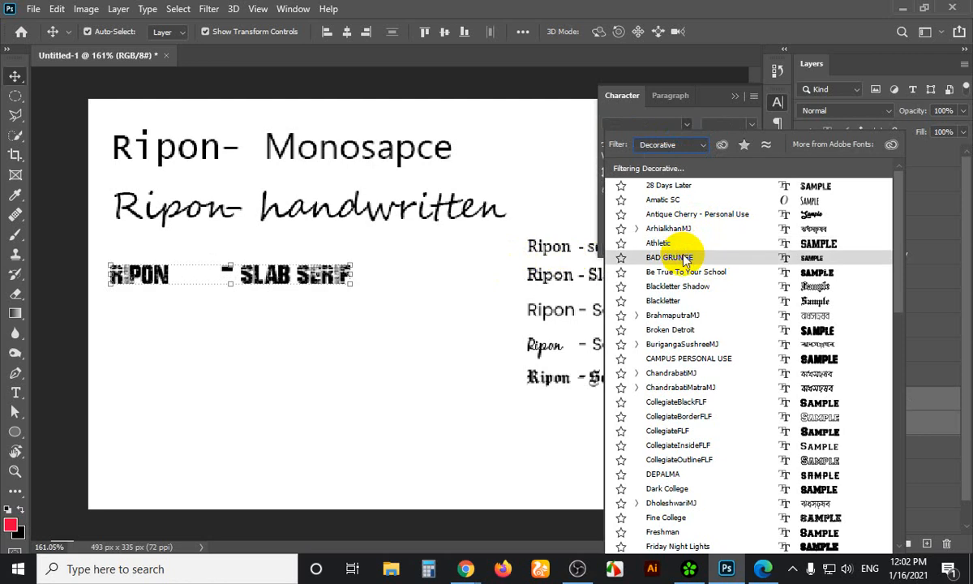
click(683, 258)
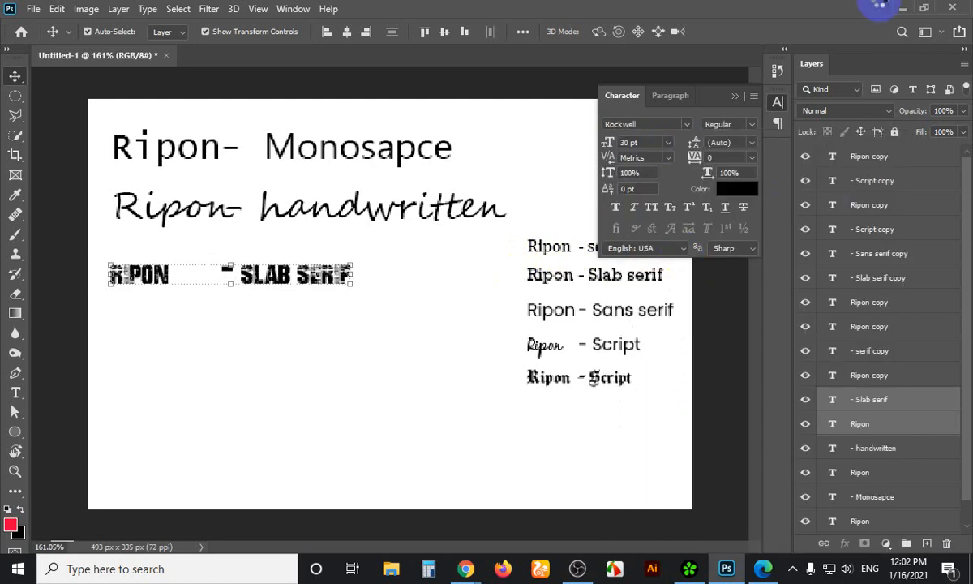
click(902, 8)
click(890, 10)
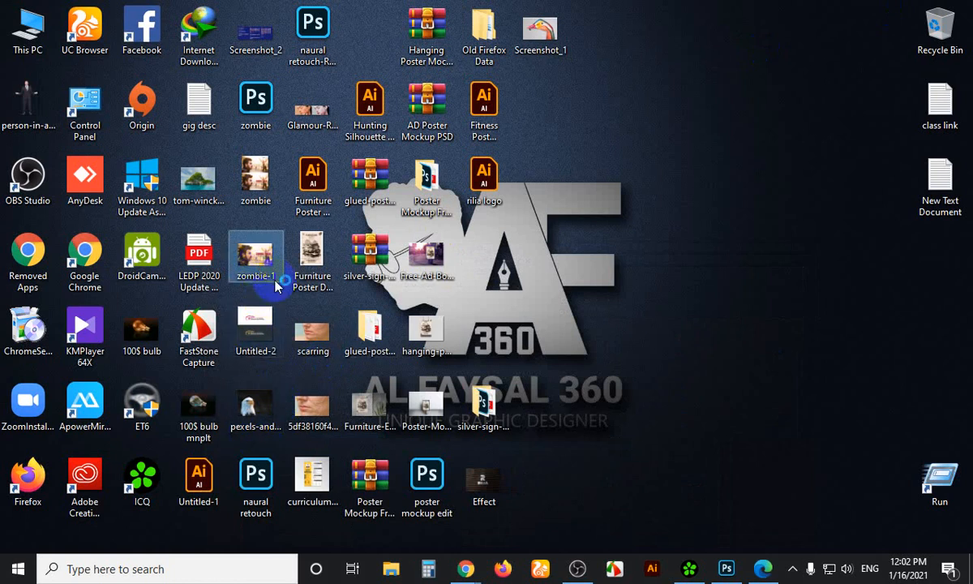
Open zombie-1.jpg from the desktop in Photos, then return to the Untitled-1 font samples in Photoshop
double_click(313, 316)
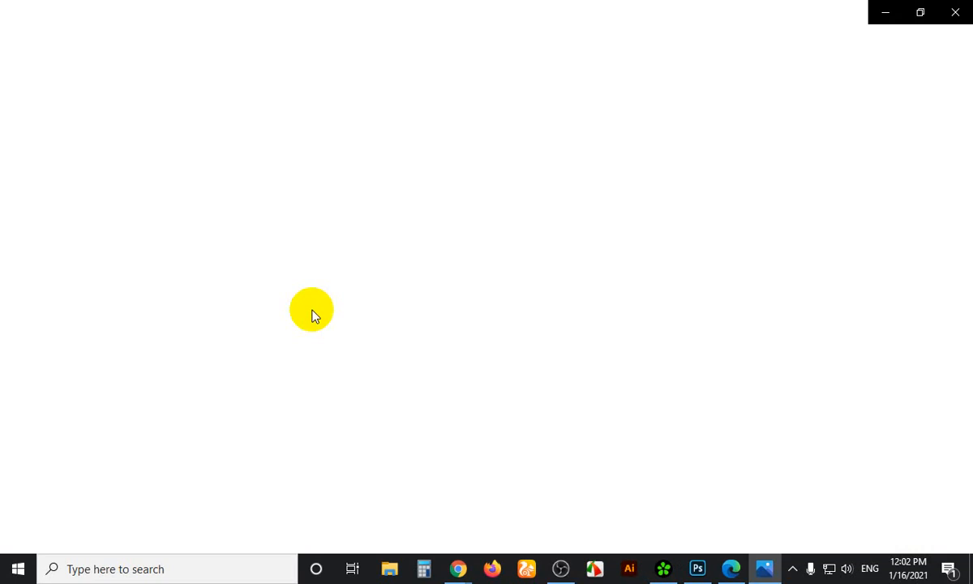
click(317, 300)
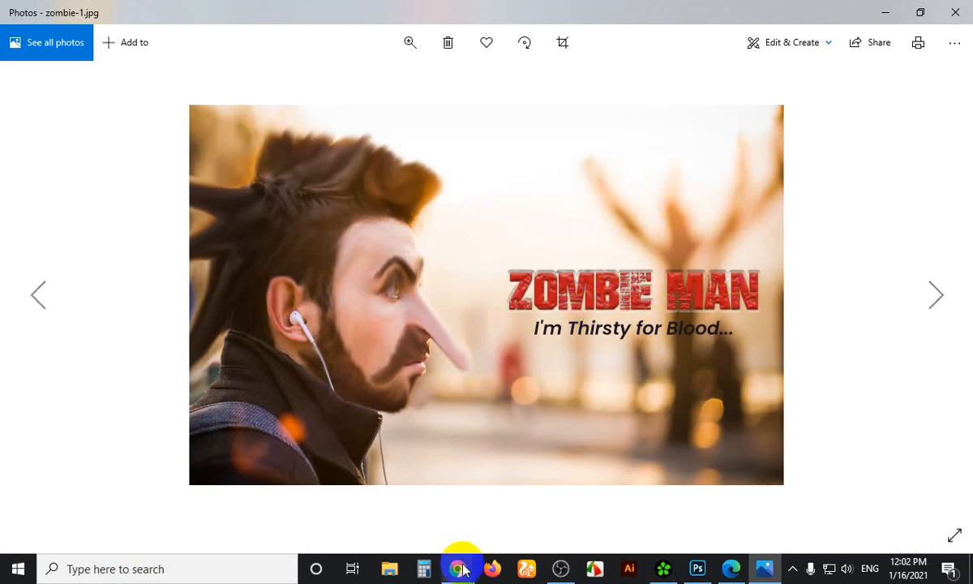
click(697, 568)
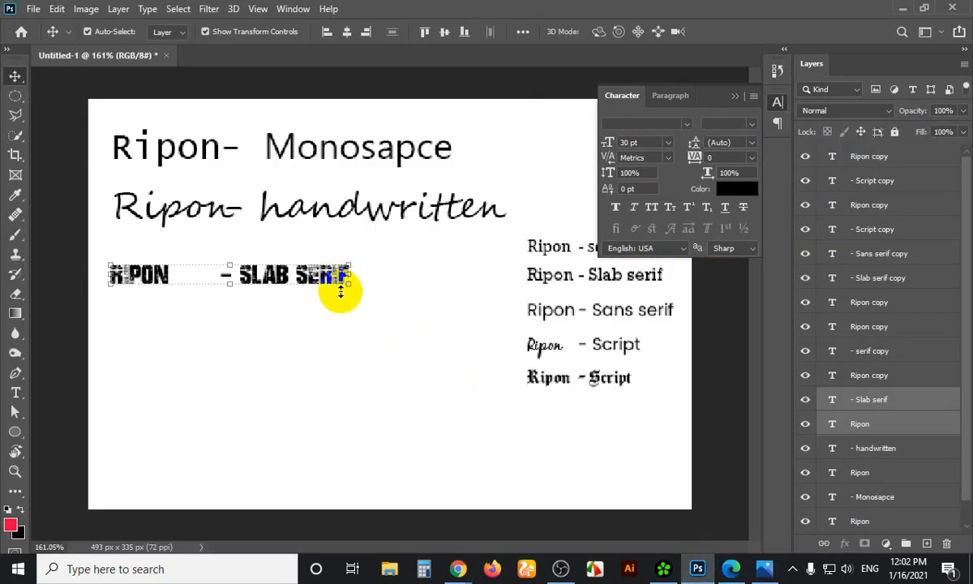
Scroll through the decorative font list, previewing Marlett, Symbol and Team 401 on the lower line
click(685, 124)
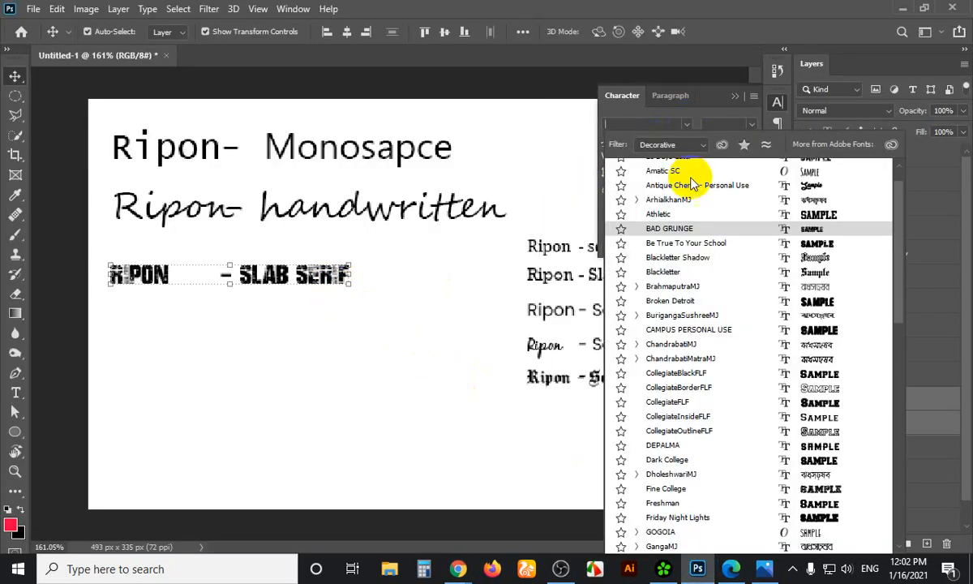
scroll(692, 183, up, 1)
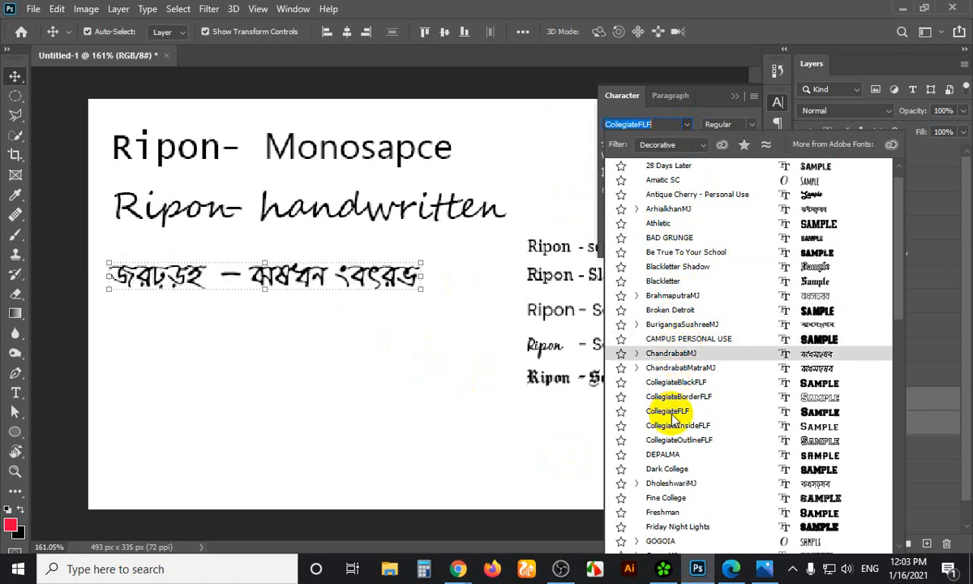
scroll(679, 412, down, 3)
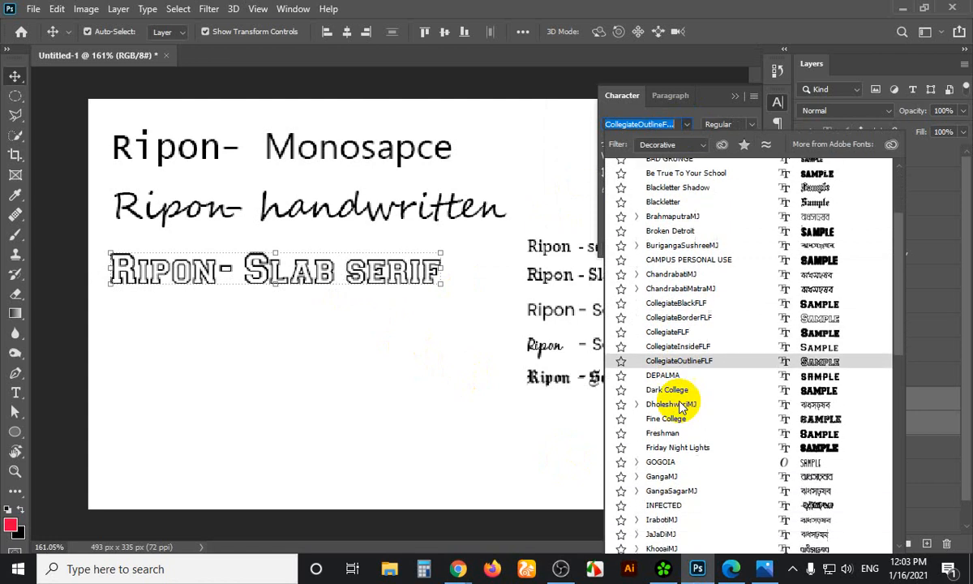
scroll(681, 406, down, 2)
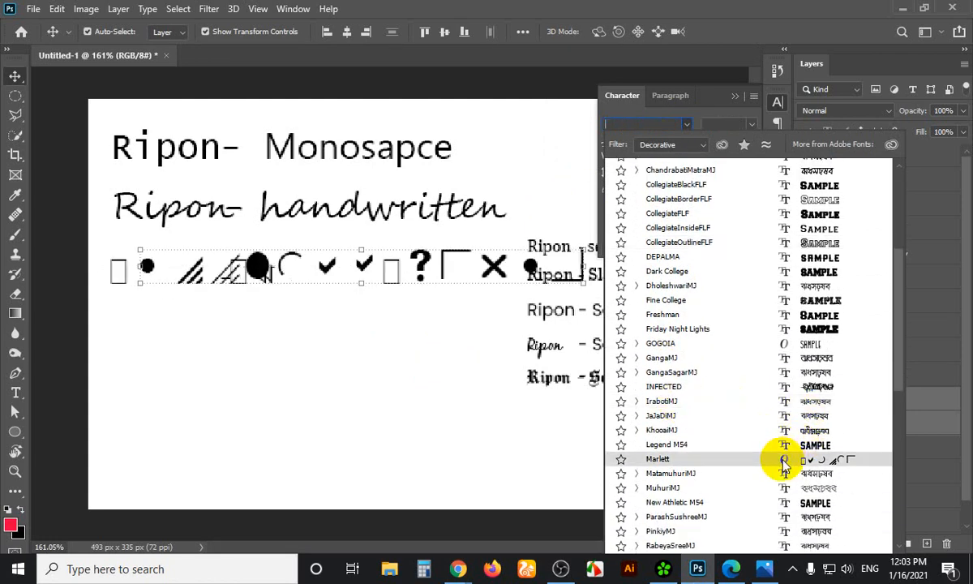
scroll(783, 464, down, 5)
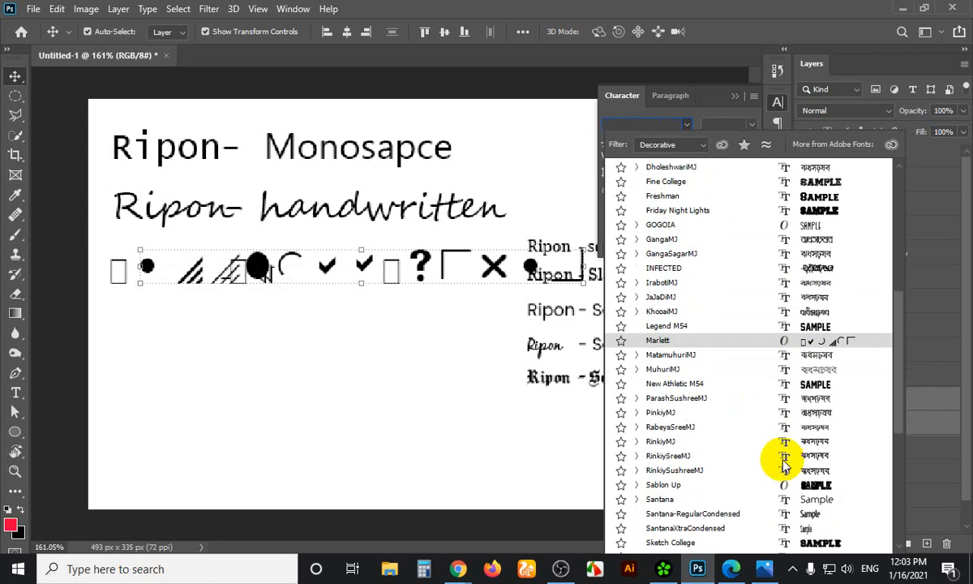
scroll(783, 464, down, 3)
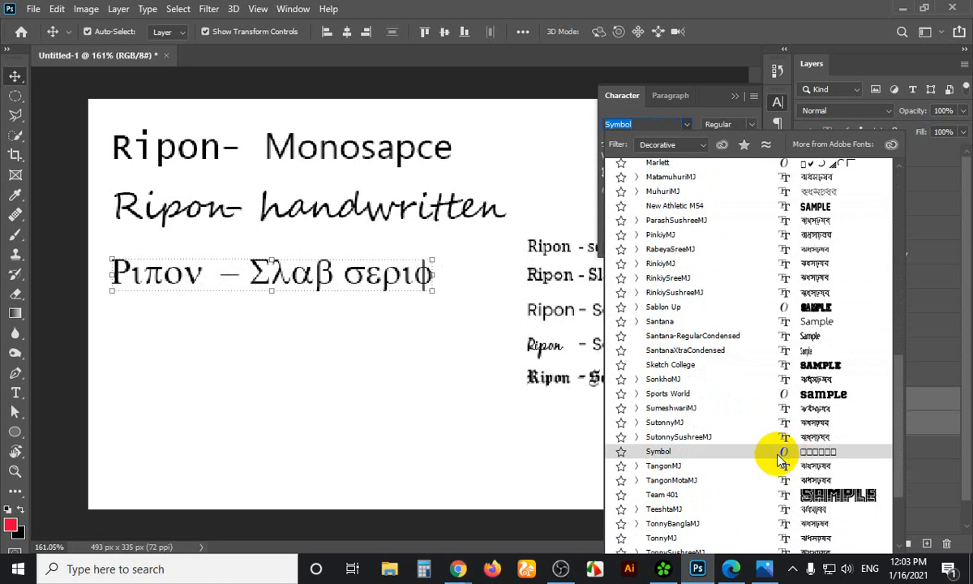
scroll(785, 459, down, 3)
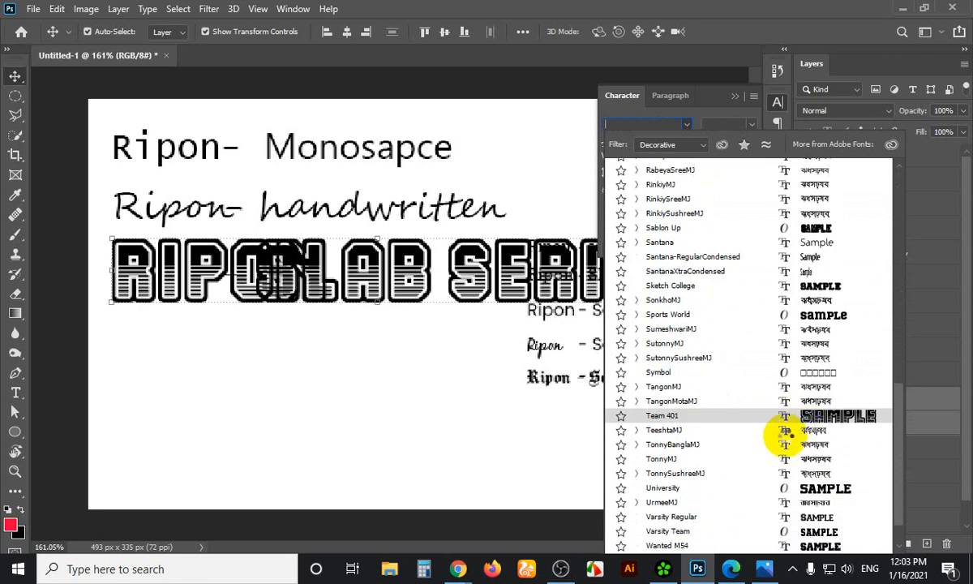
scroll(778, 442, down, 2)
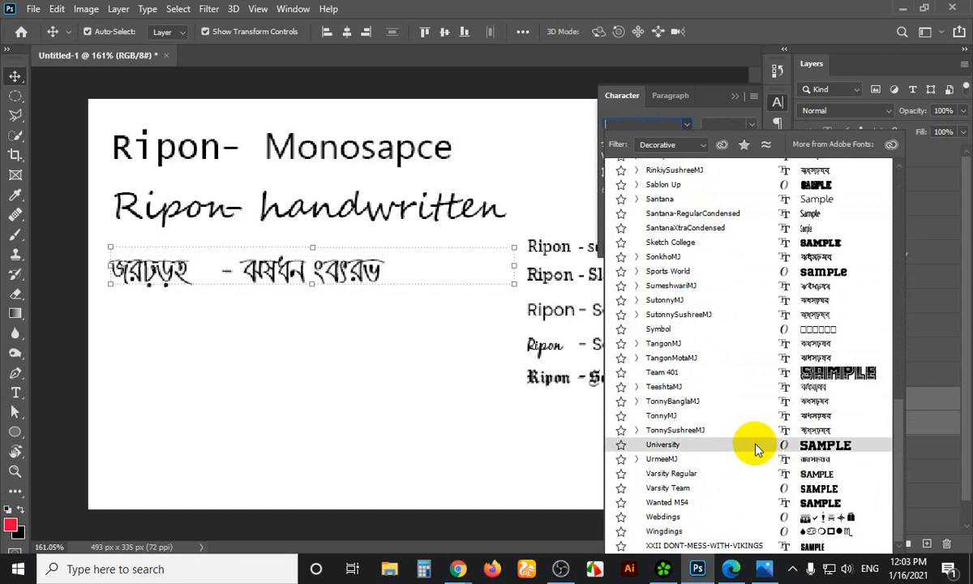
Apply Webdings to the line and enlarge it to about 67 pt
click(809, 516)
key(ctrl+t)
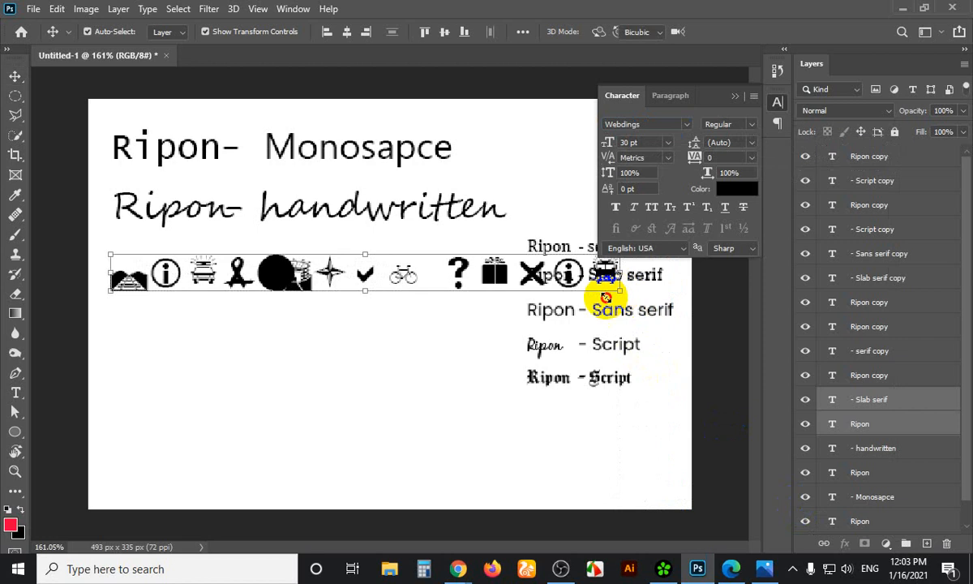
drag(604, 293, 475, 336)
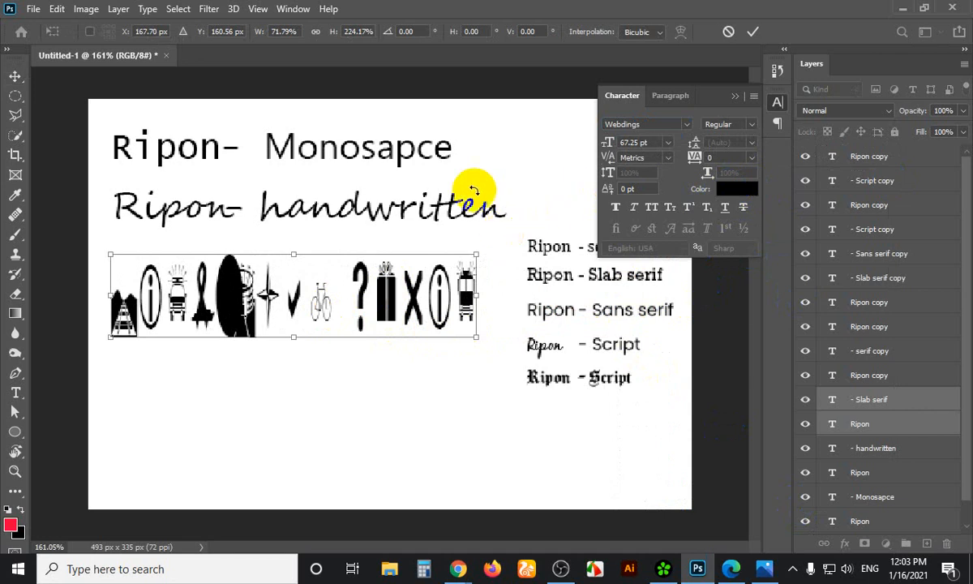
key(Return)
Colour the Webdings symbol line red (#c42a2a)
click(732, 189)
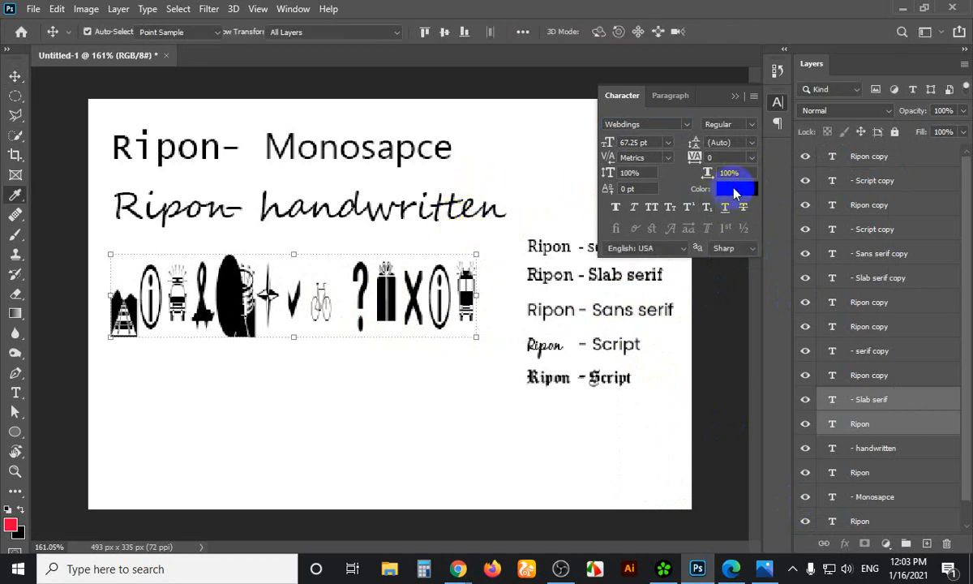
click(721, 196)
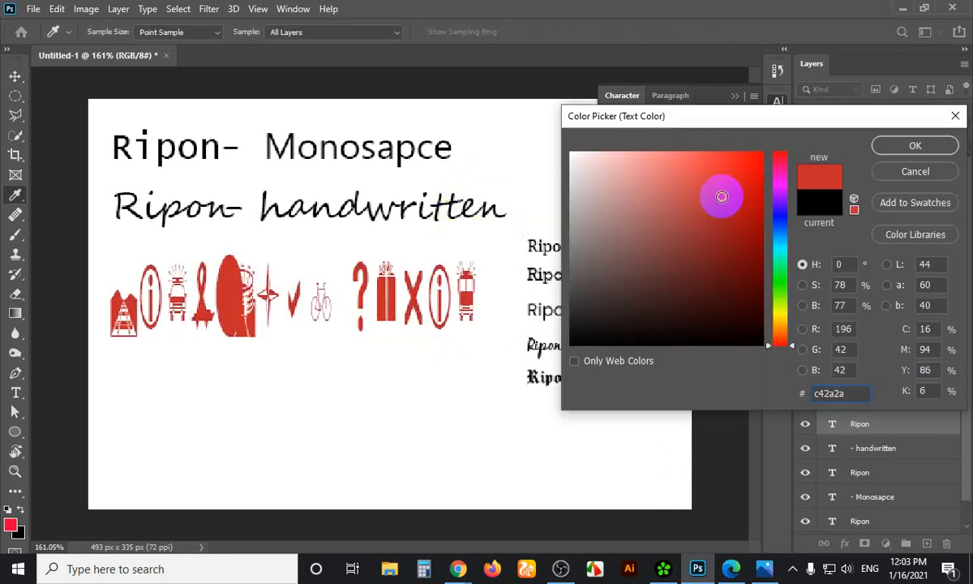
click(915, 146)
click(355, 276)
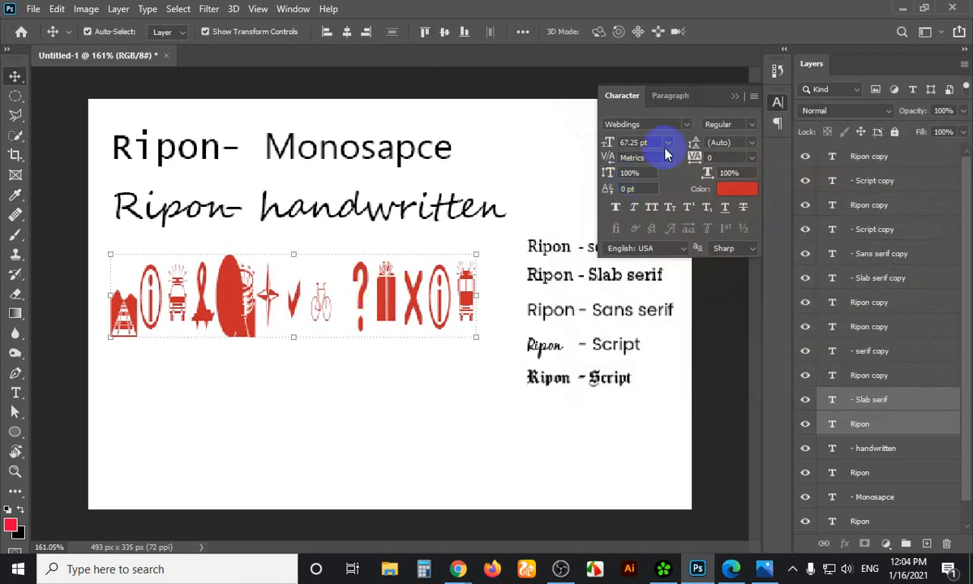
Switch the red line to the Broken Detroit font and shrink it to about 24 pt
click(686, 126)
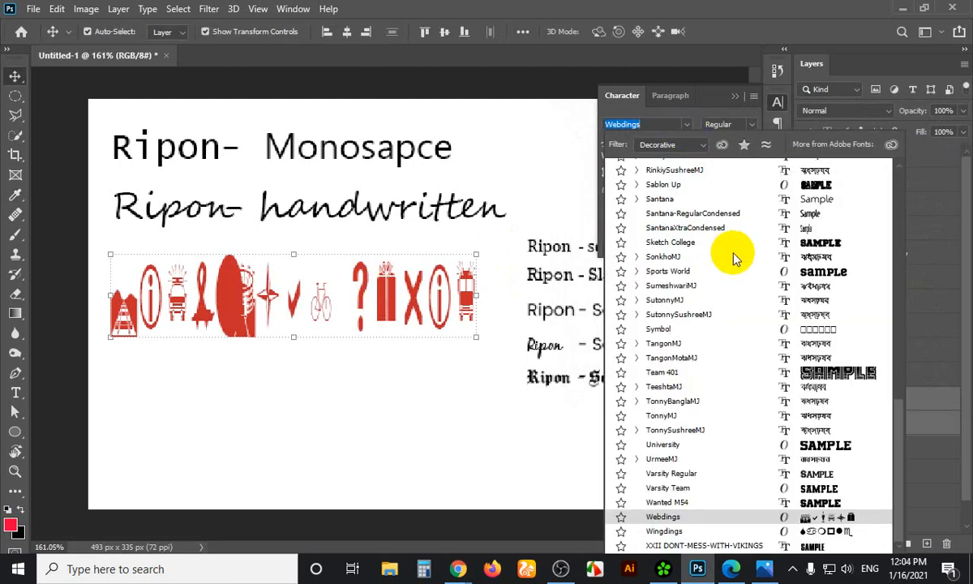
scroll(732, 256, up, 3)
scroll(732, 255, up, 6)
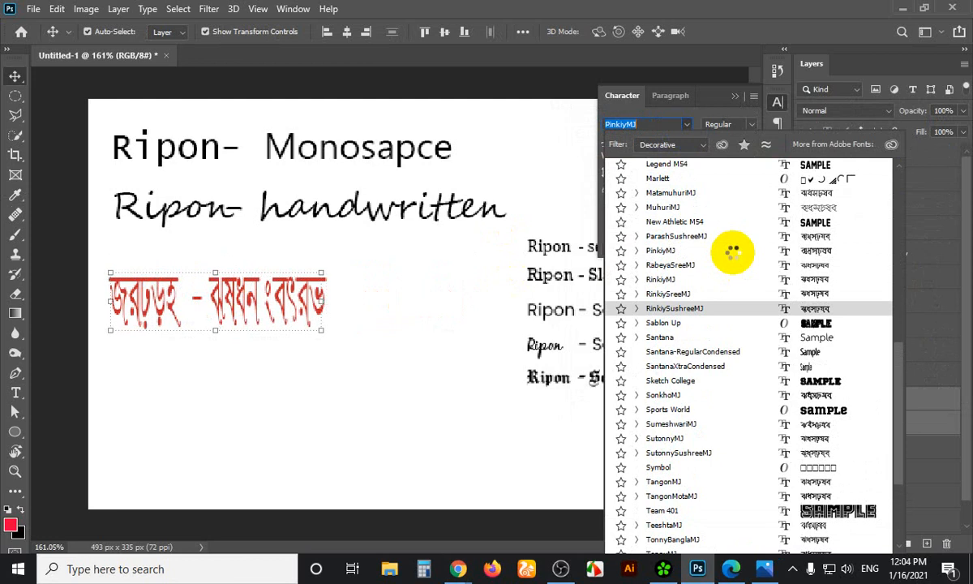
scroll(731, 253, up, 7)
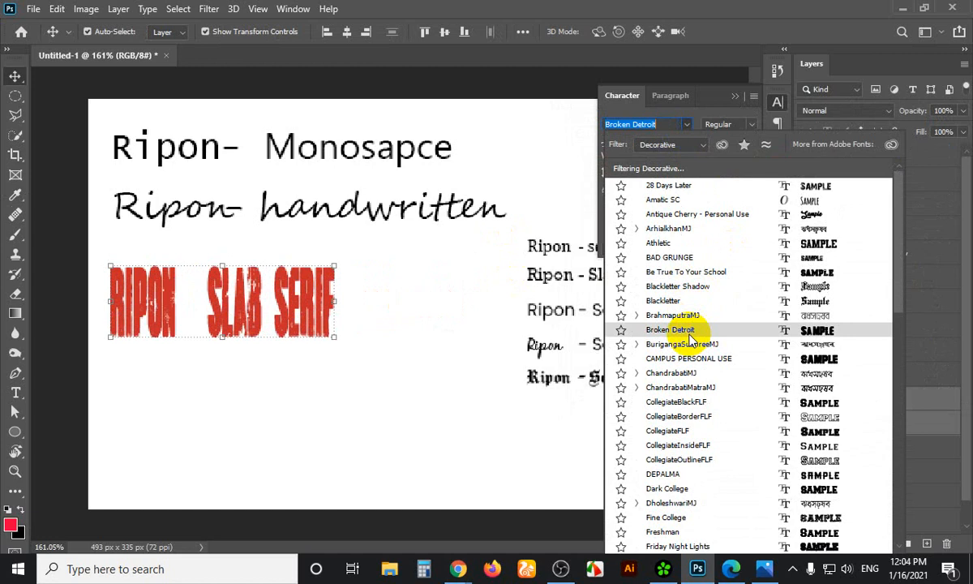
click(690, 332)
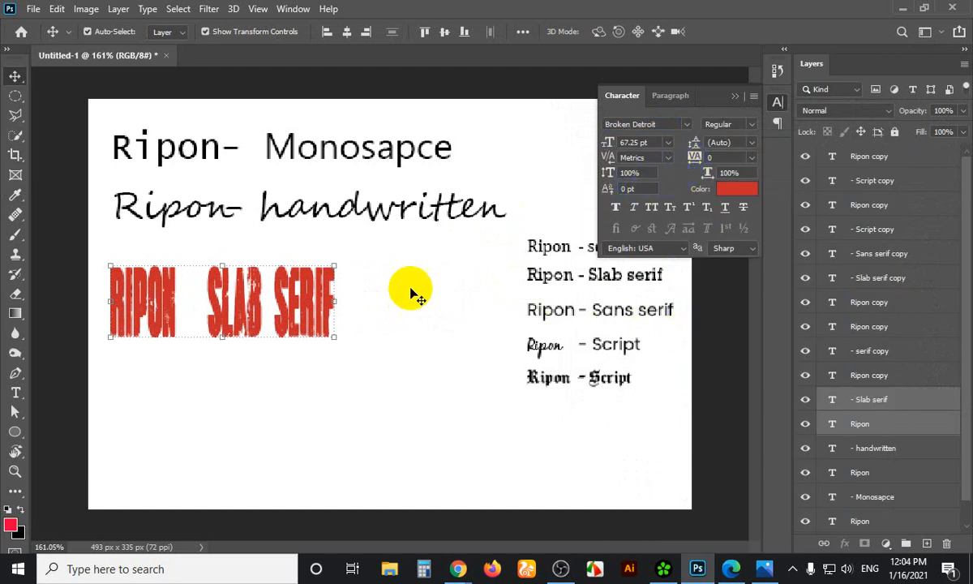
drag(335, 337, 374, 292)
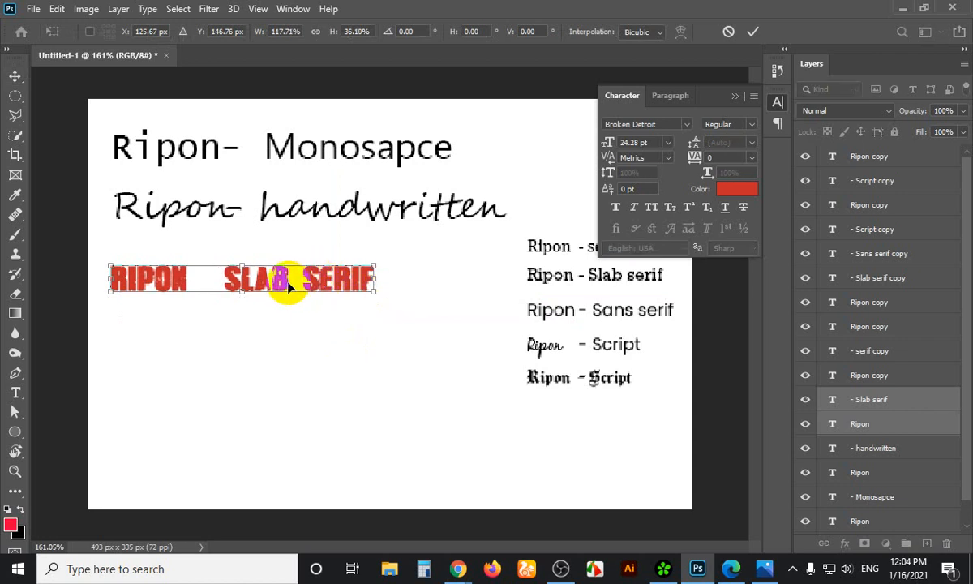
Commit the 24.28 pt resize, then replace 'SLAB SERIF' with the first letters 'DE' of Decorative
click(15, 180)
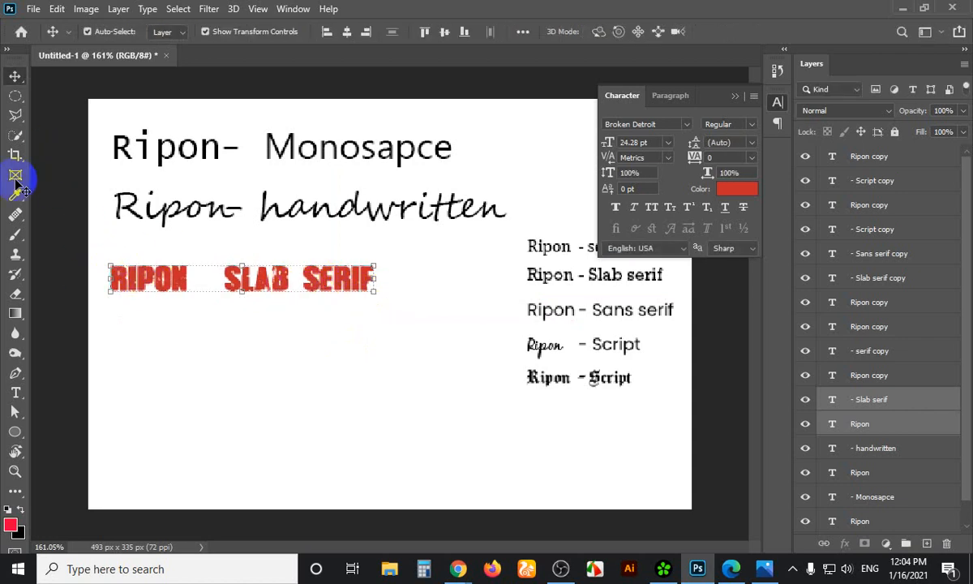
click(15, 392)
click(229, 280)
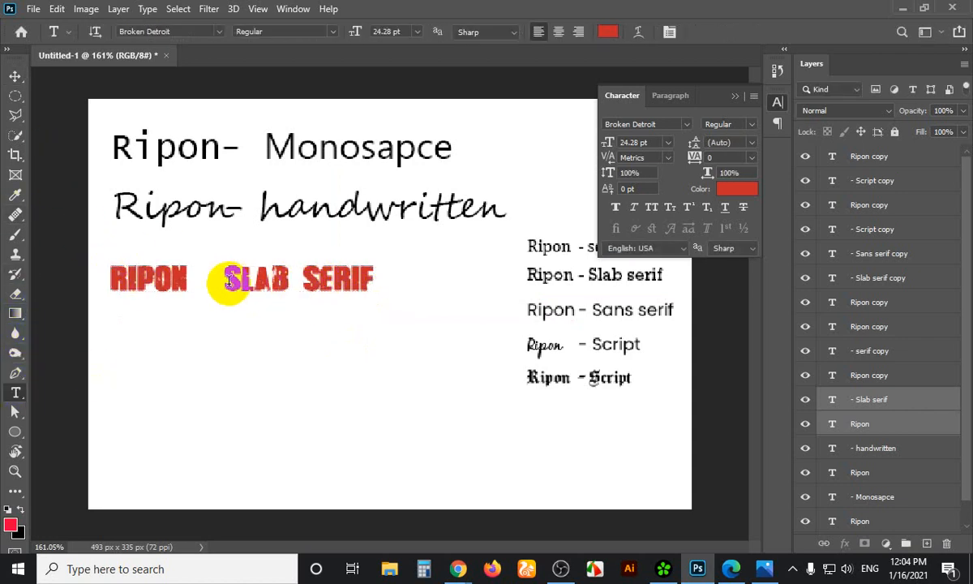
drag(230, 280, 373, 282)
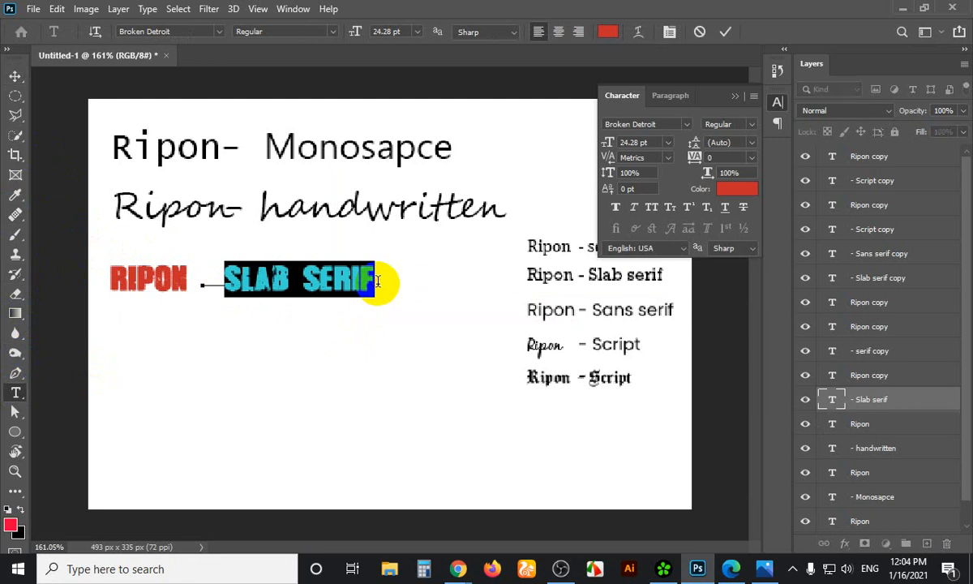
text(DECR)
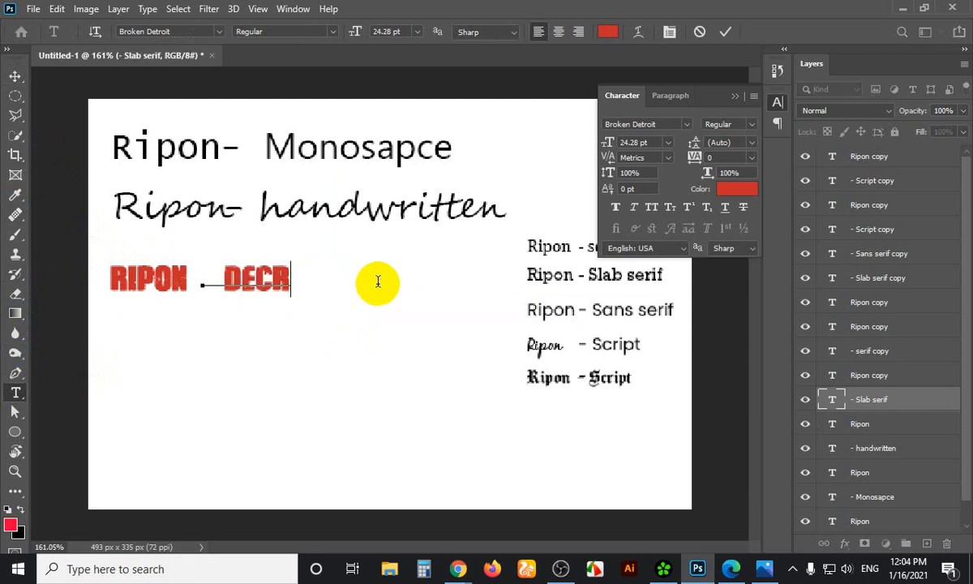
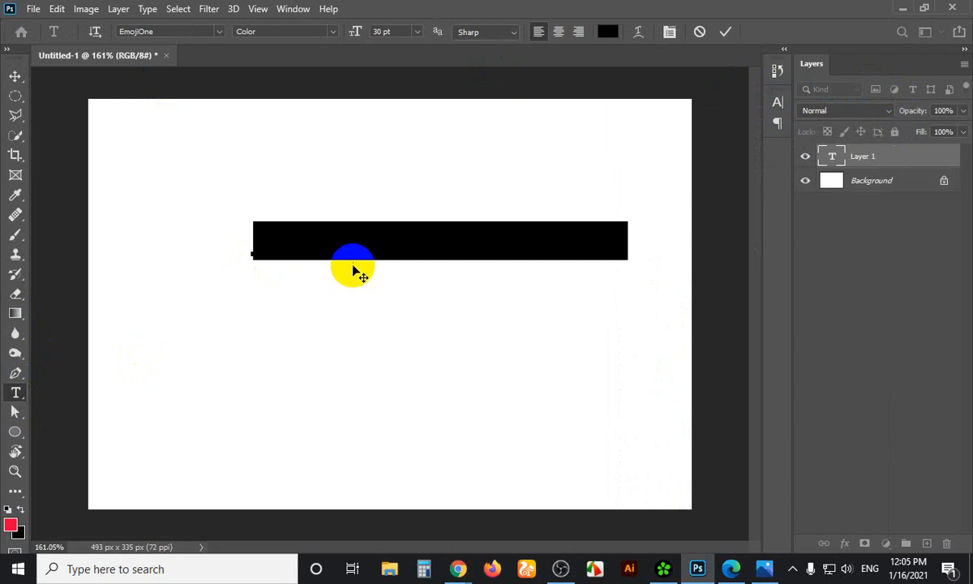
Set the Lorem Ipsum text to Roboto Bold in the Character panel and commit the layer
click(778, 101)
click(680, 126)
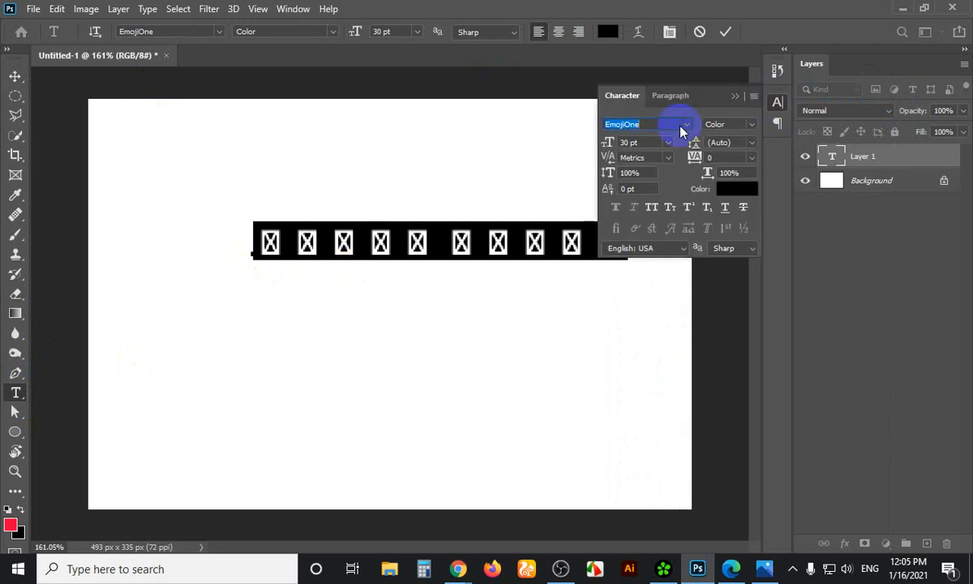
click(686, 126)
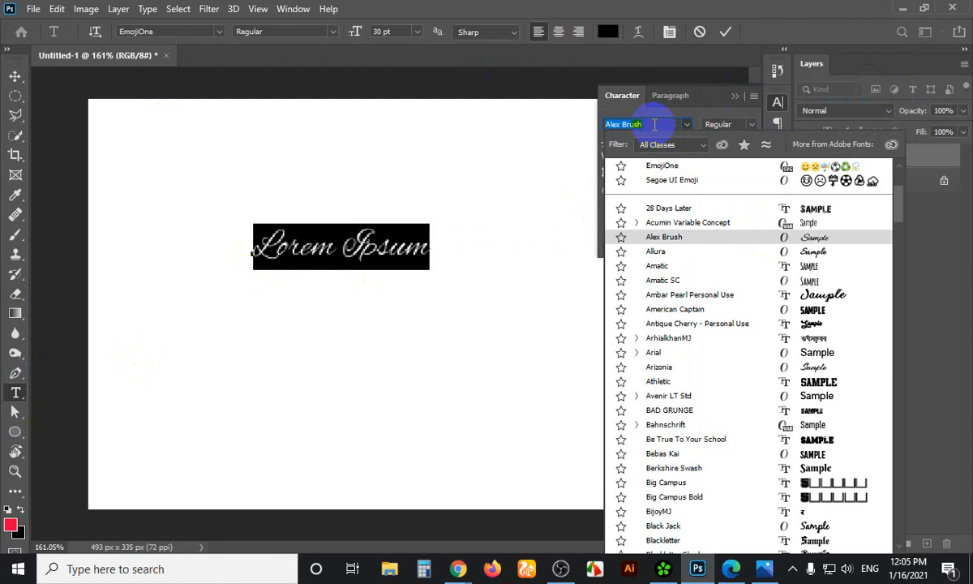
text(Ro)
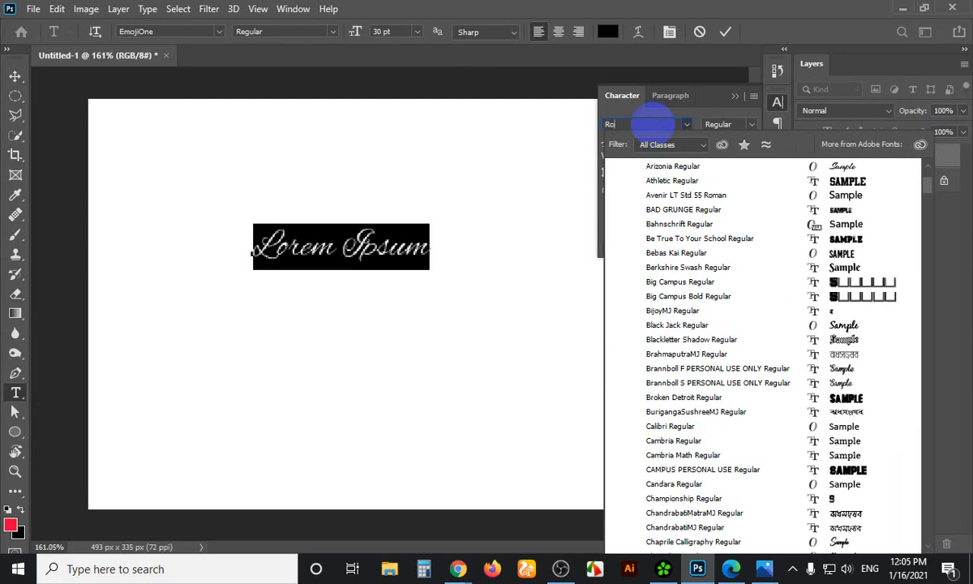
text(boto)
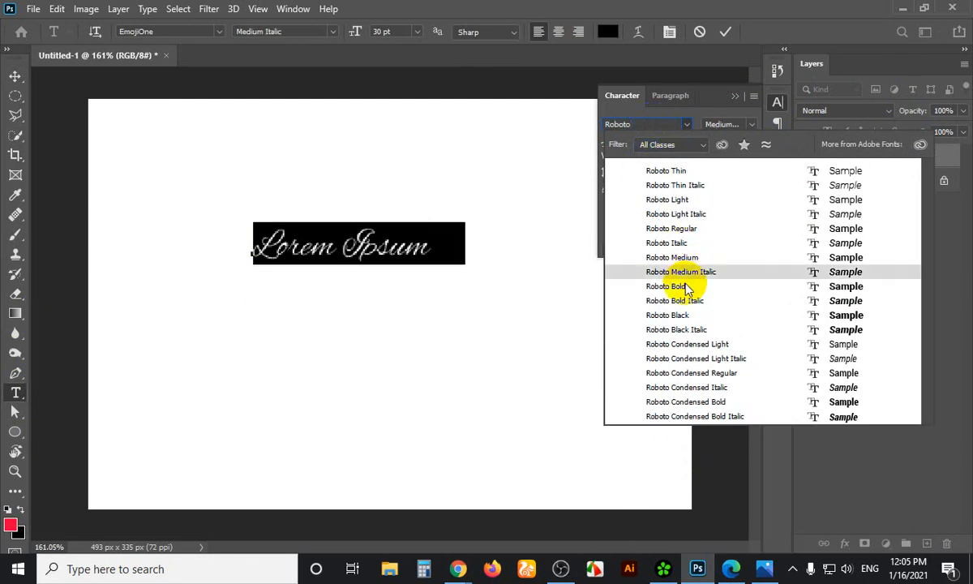
click(681, 286)
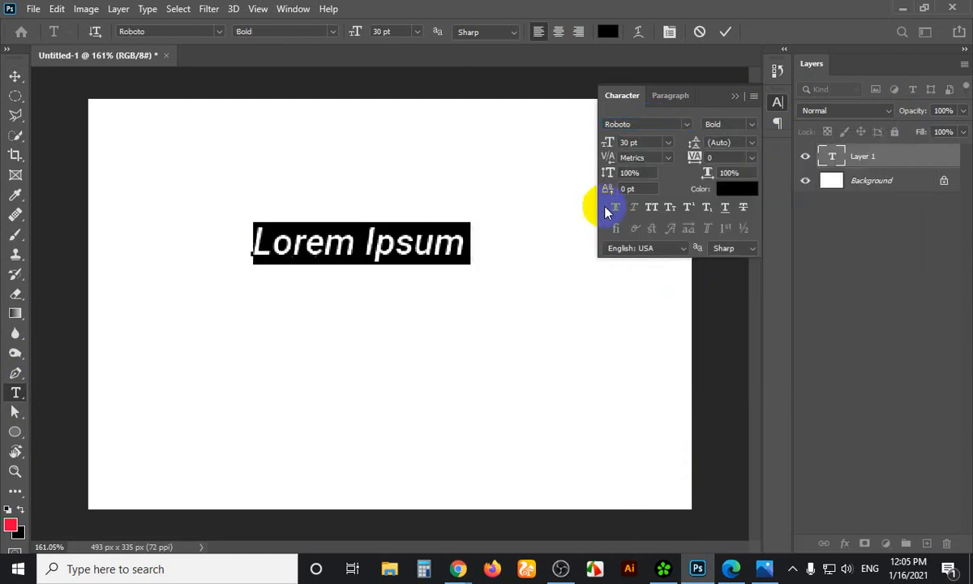
click(736, 98)
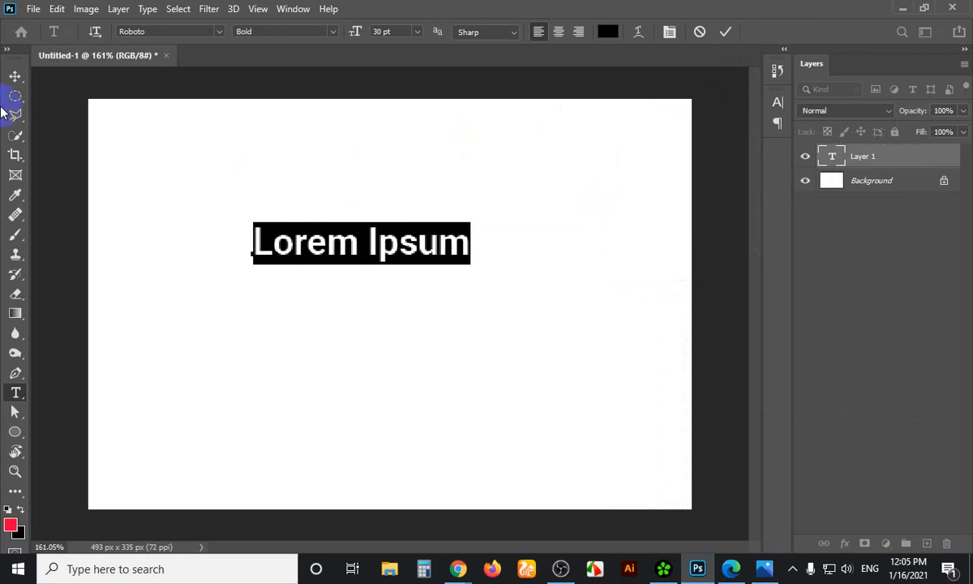
click(15, 79)
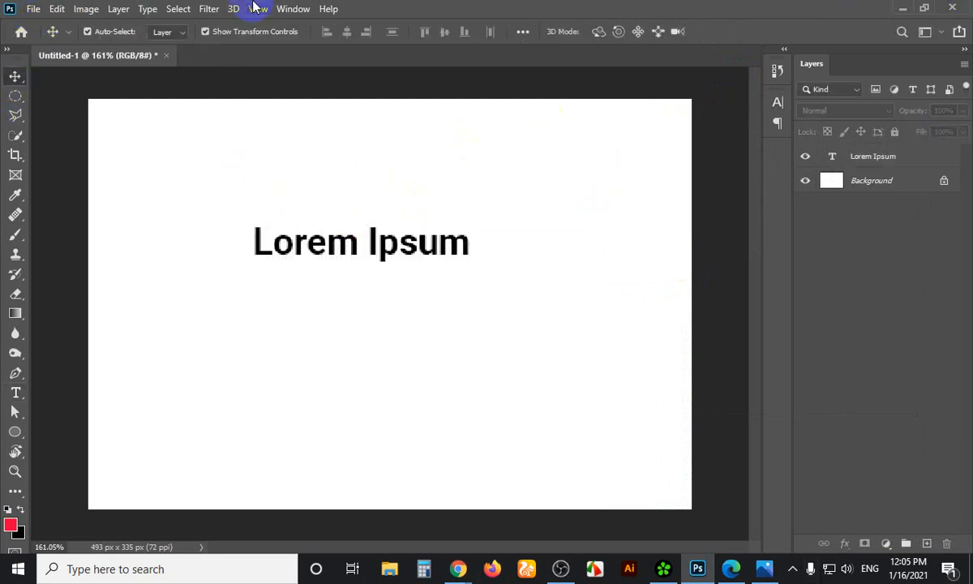
Drag the Lorem Ipsum text up and to the left
drag(387, 258, 304, 224)
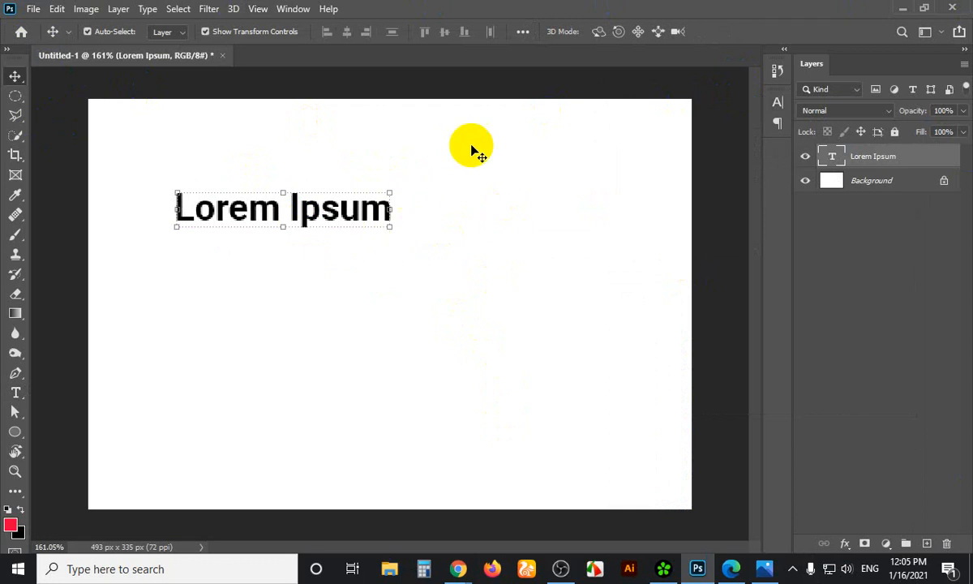
drag(348, 195, 338, 179)
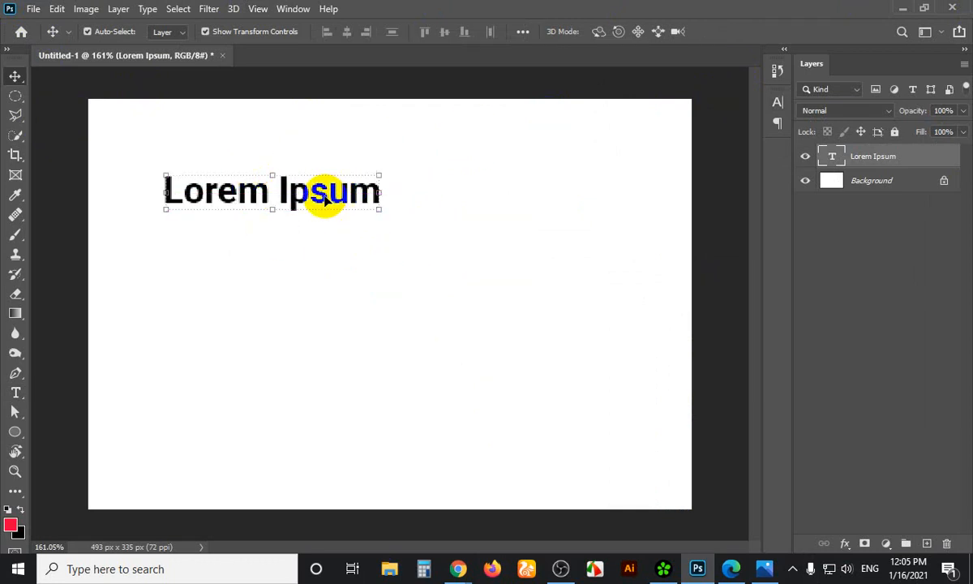
drag(322, 197, 317, 193)
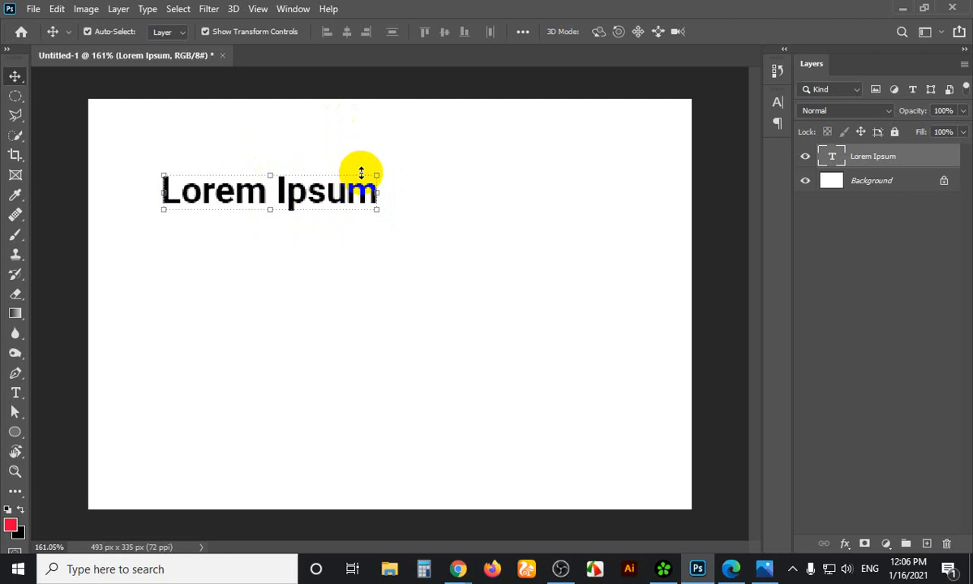
Open the Character panel and mark the Roboto font name in a screen capture
click(777, 103)
click(641, 124)
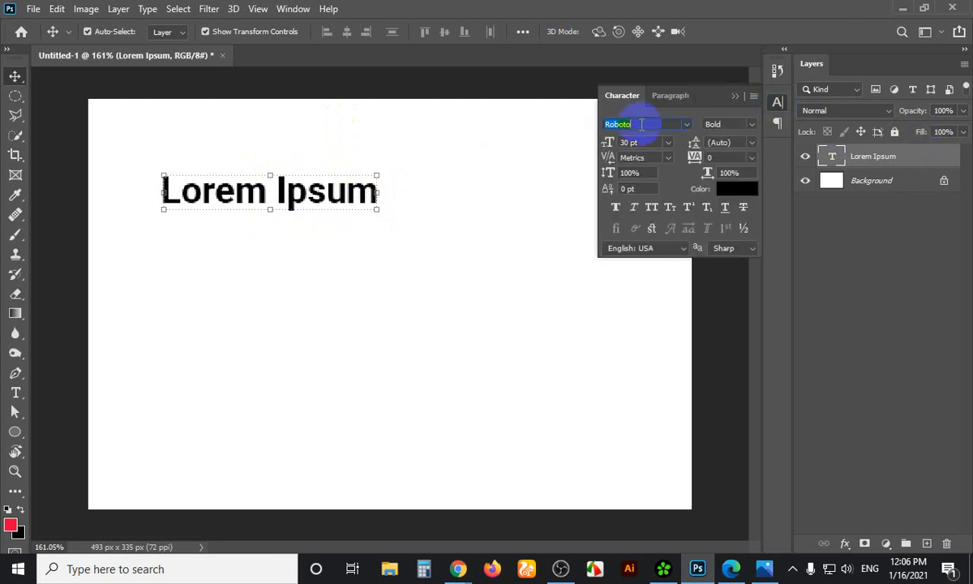
key(Print)
drag(528, 63, 941, 342)
drag(640, 132, 671, 123)
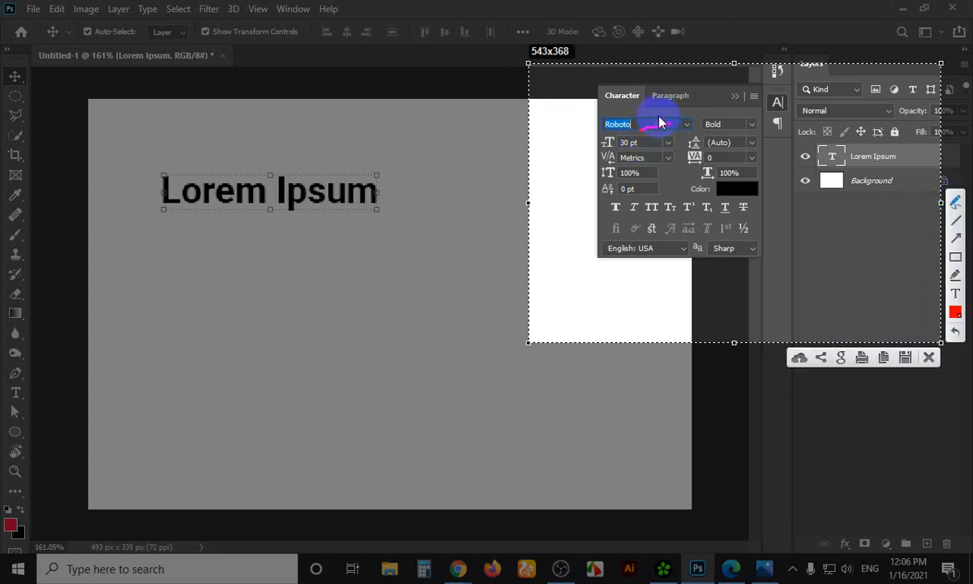
key(Escape)
Try Roboto Black and Light, settle on Roboto Thin, and bring up the text colour picker
click(751, 126)
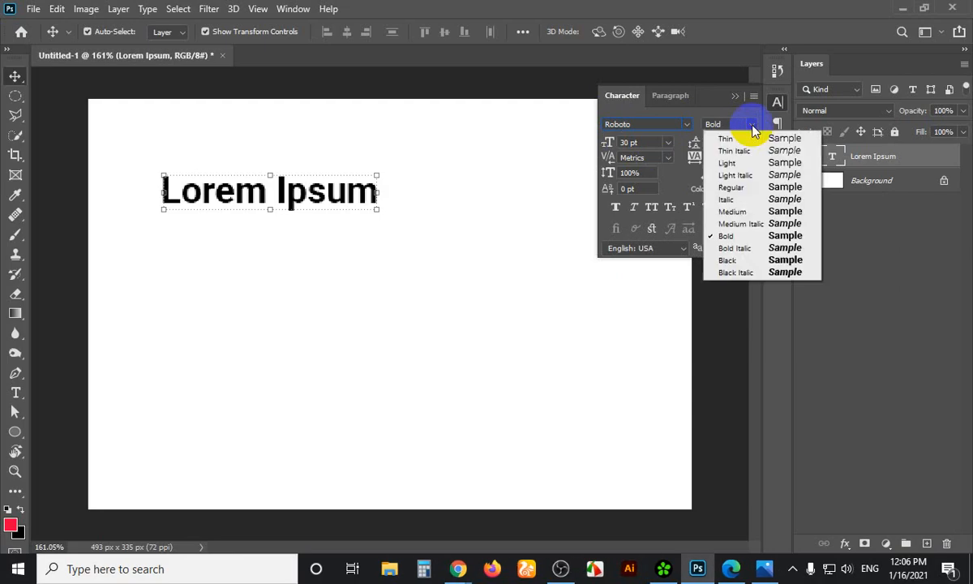
click(736, 260)
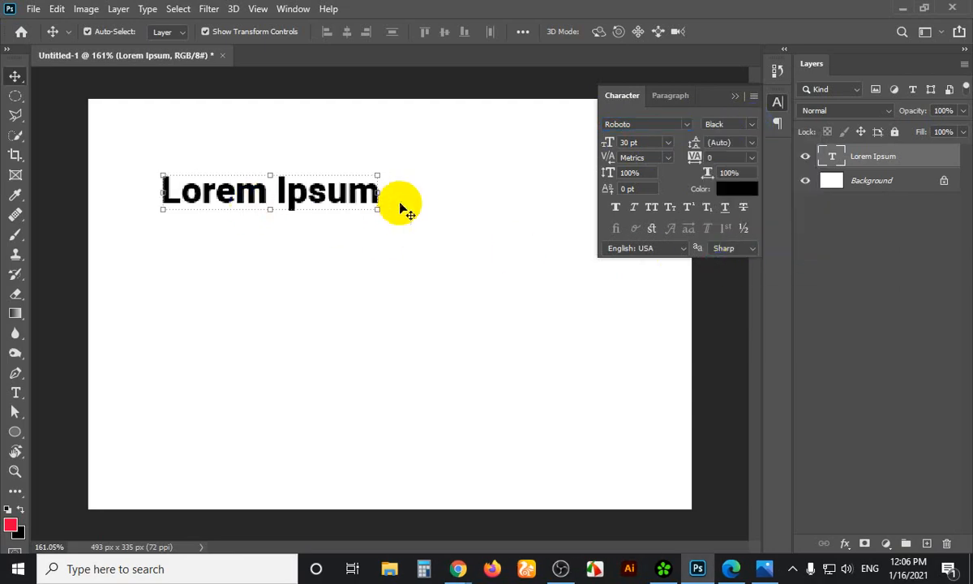
click(751, 124)
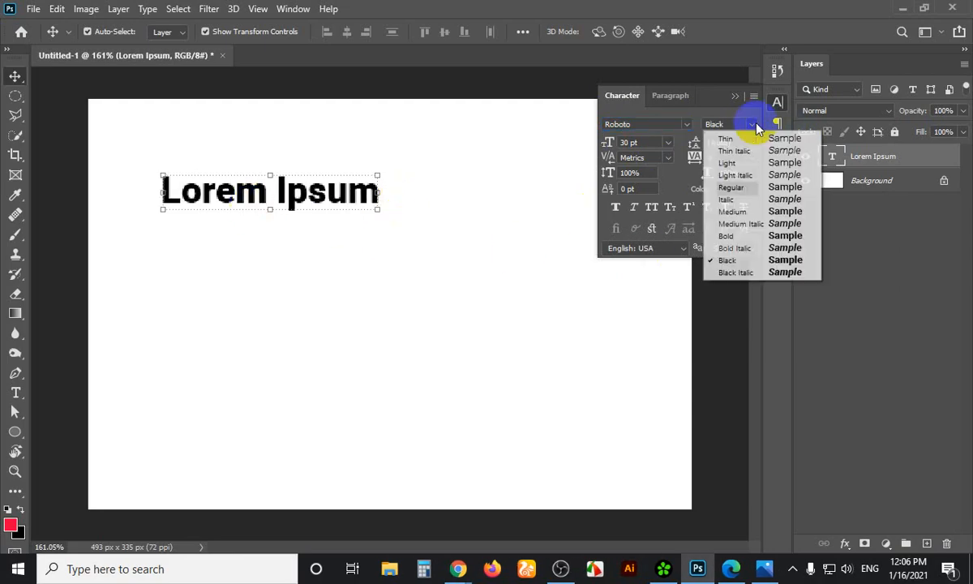
click(740, 163)
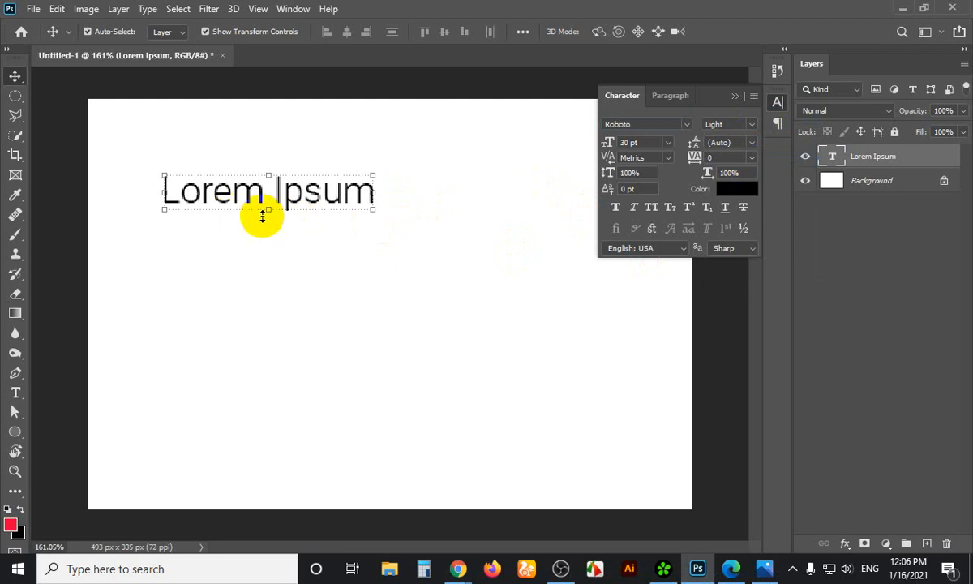
click(751, 128)
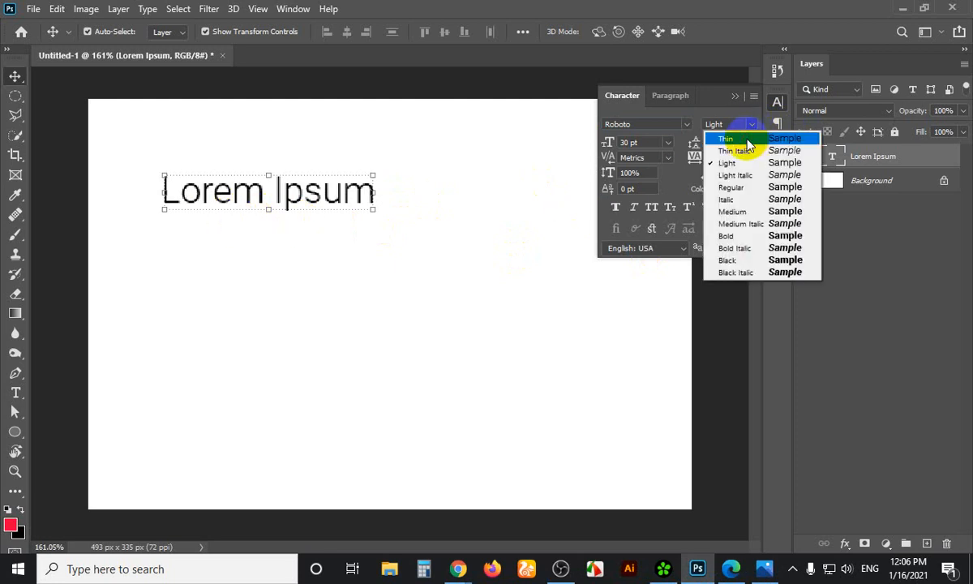
click(747, 141)
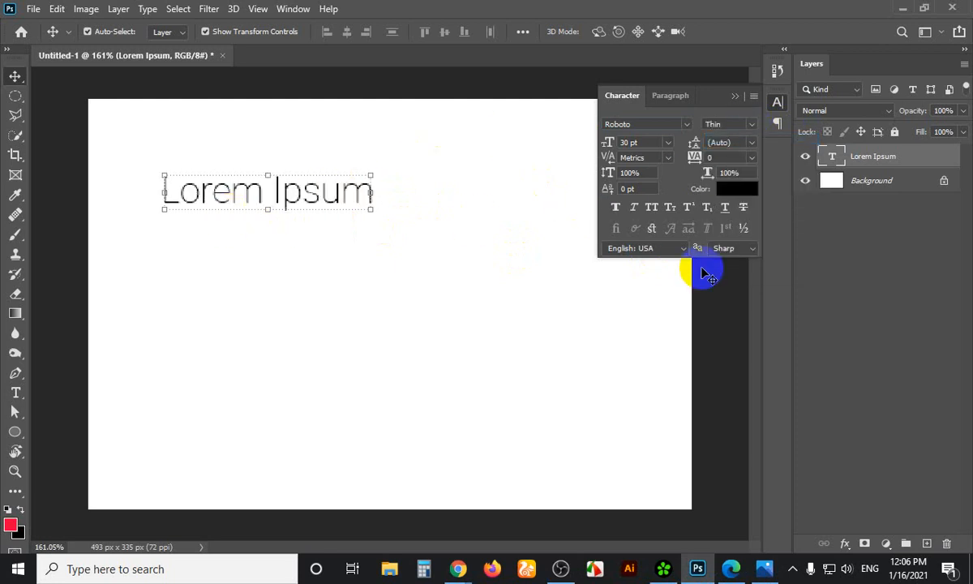
click(743, 190)
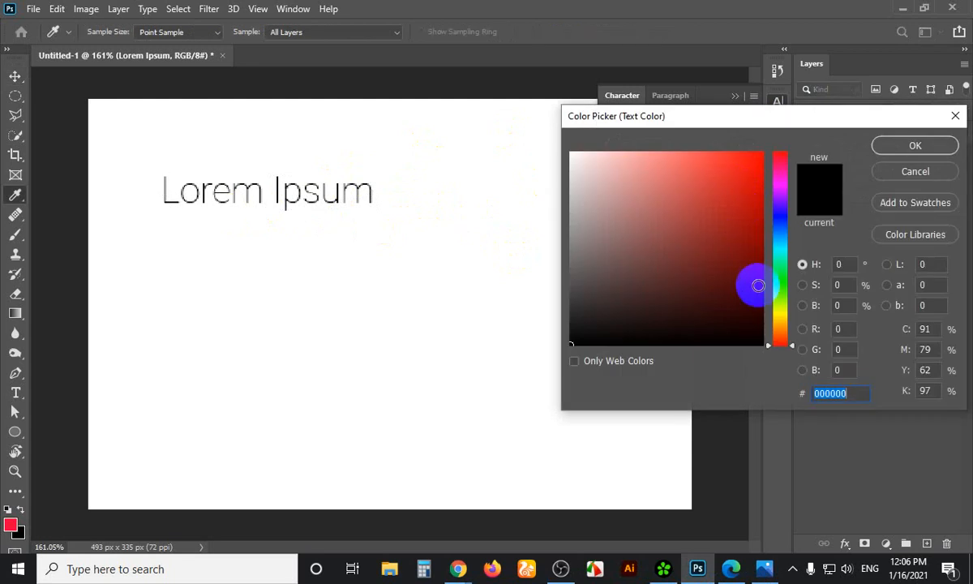
Colour the text dark navy, then change it to orange (#e18122)
click(745, 315)
click(776, 225)
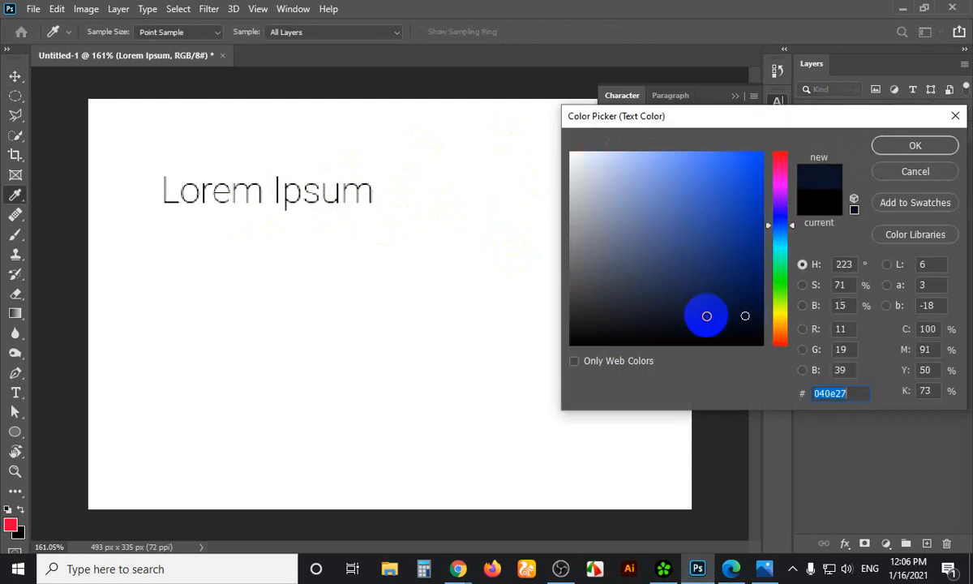
click(919, 145)
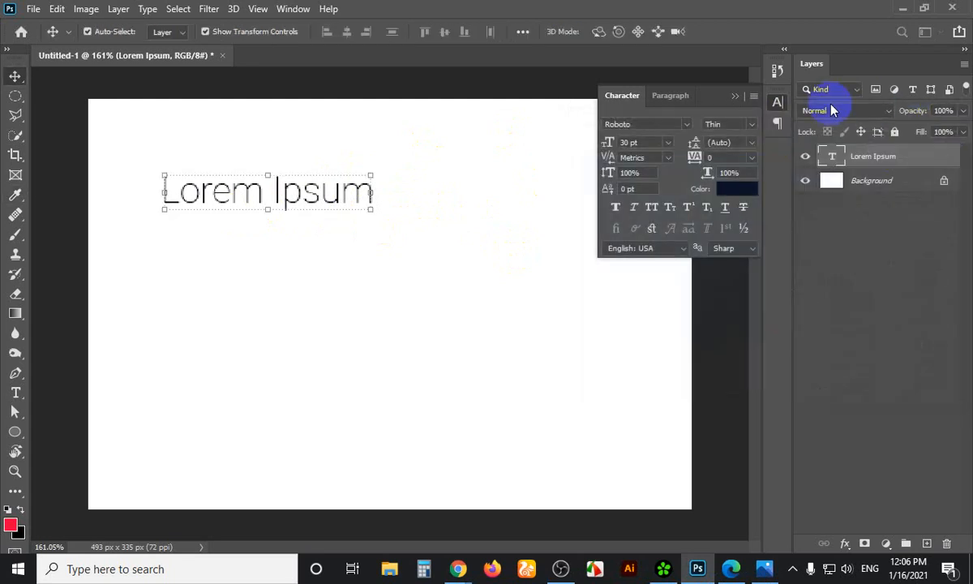
click(737, 196)
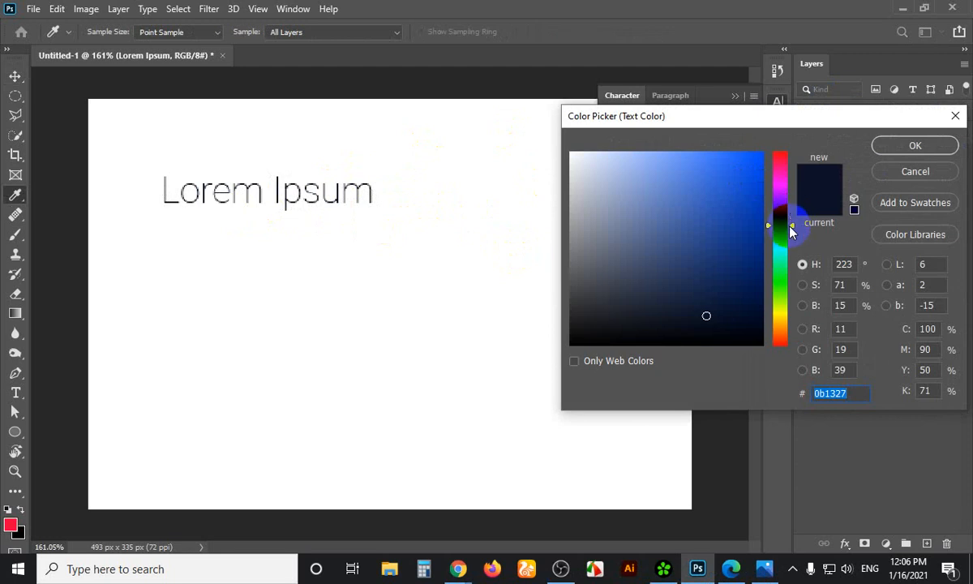
click(780, 330)
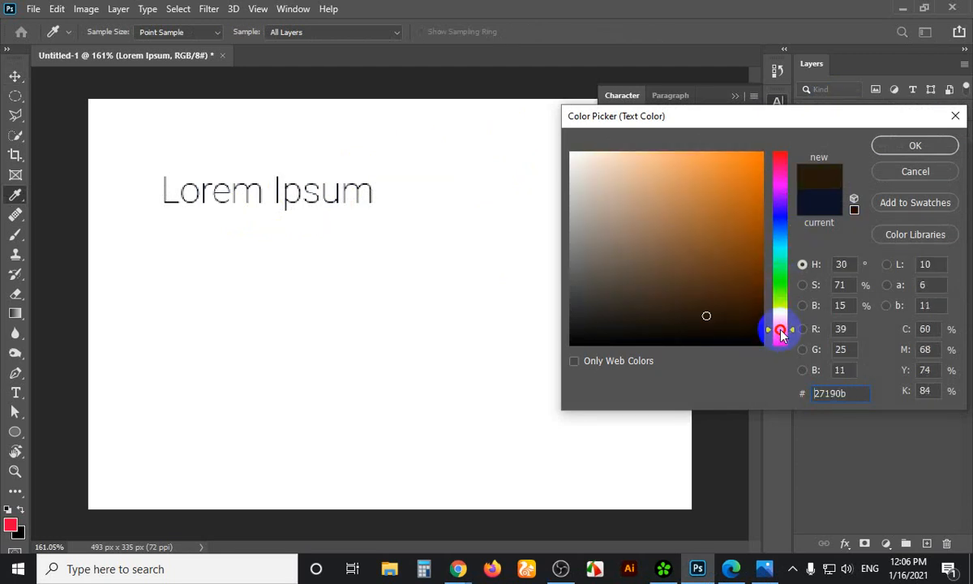
click(734, 173)
click(906, 146)
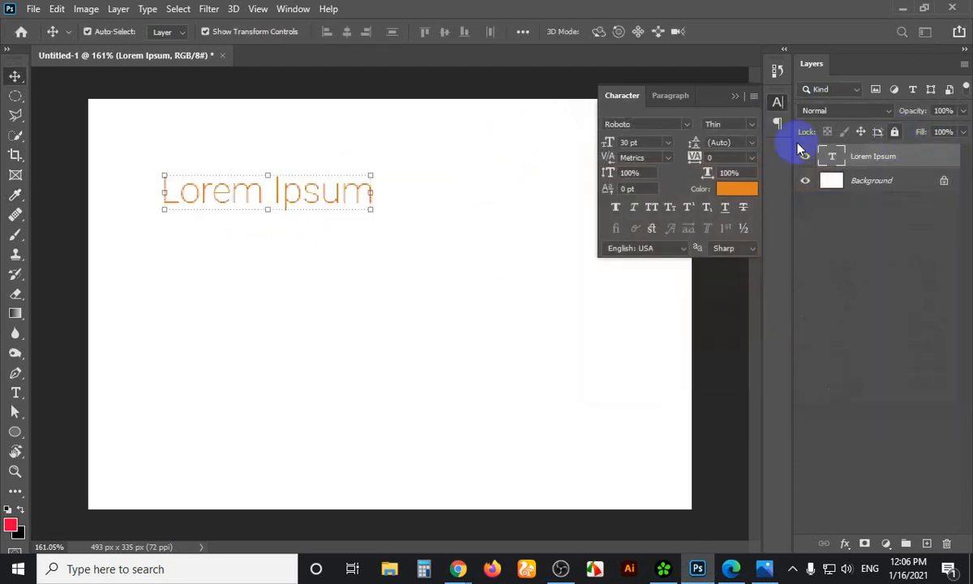
Set the text back to Roboto Black and select the font size value
click(752, 124)
click(728, 259)
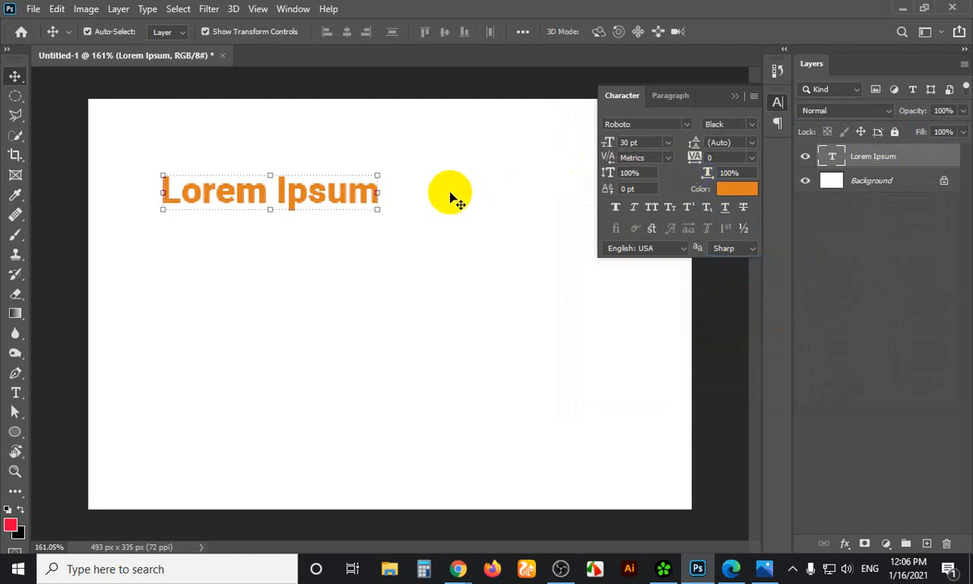
click(645, 143)
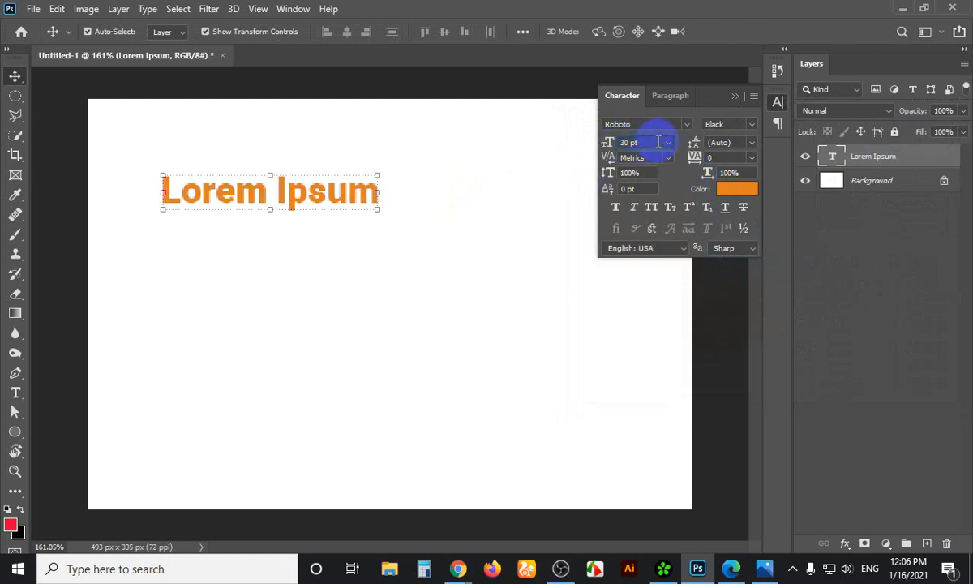
Break the text into two lines, Lorem above Ipsum, and commit it
click(754, 144)
click(753, 144)
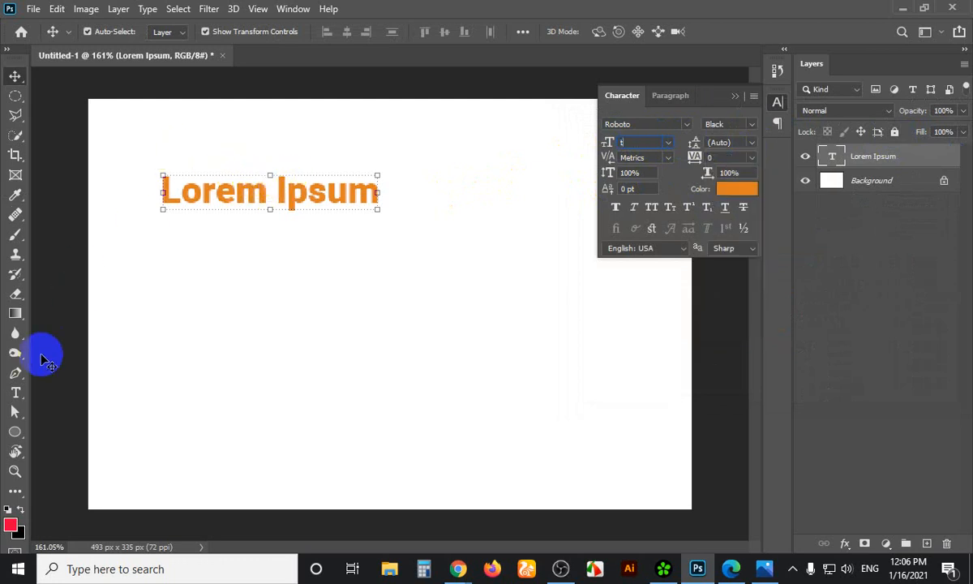
click(16, 393)
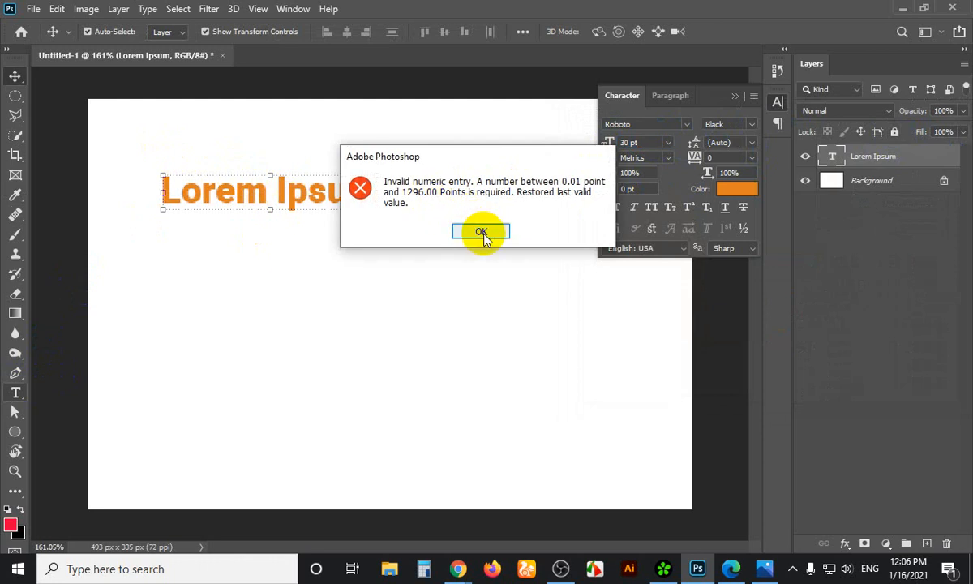
click(480, 231)
click(277, 190)
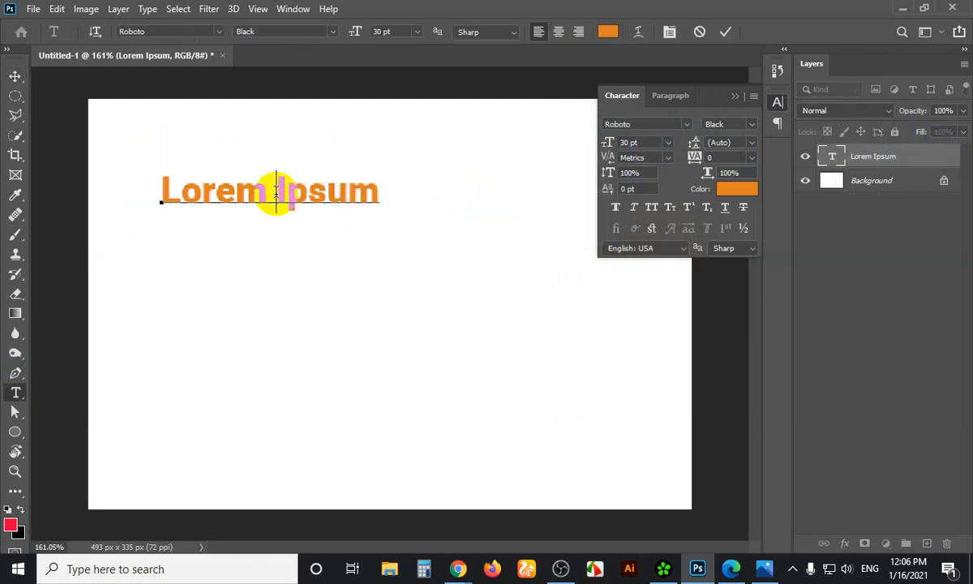
key(Return)
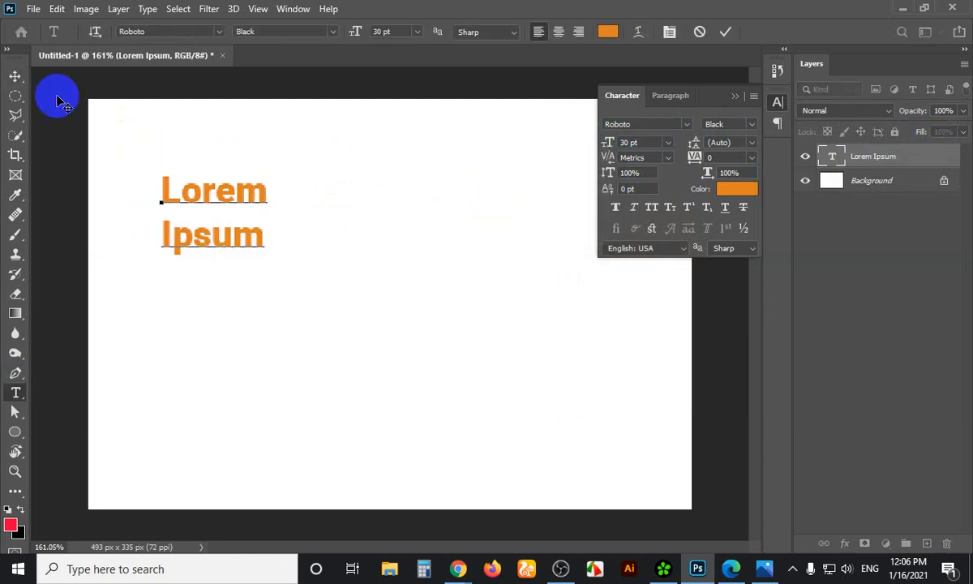
click(16, 77)
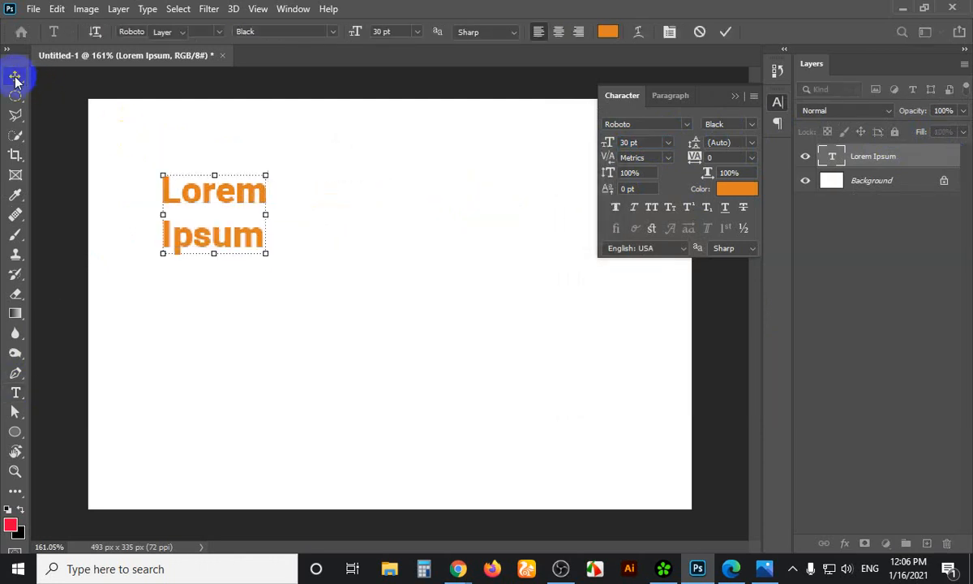
Set the leading to 6 pt, then to 30 pt
click(749, 142)
click(738, 179)
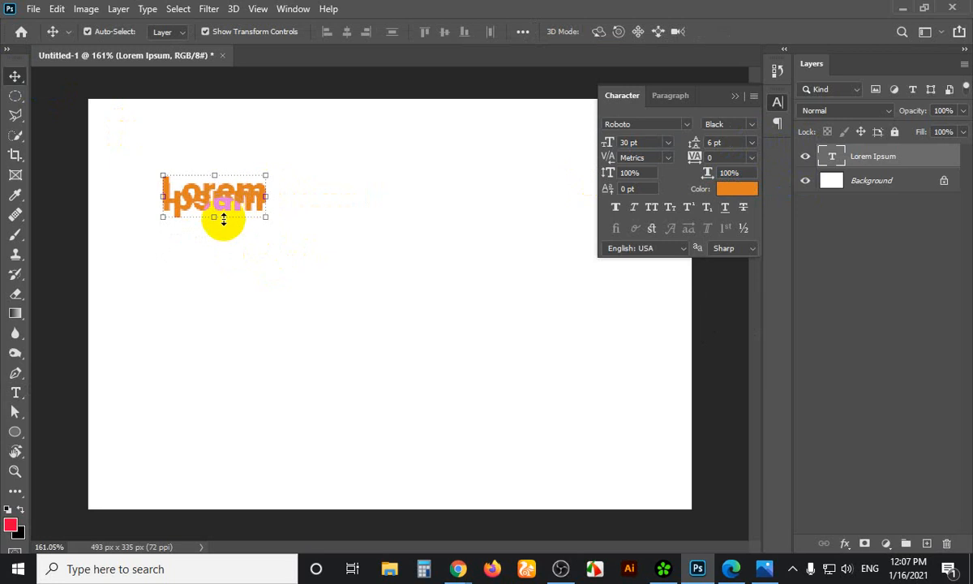
click(751, 144)
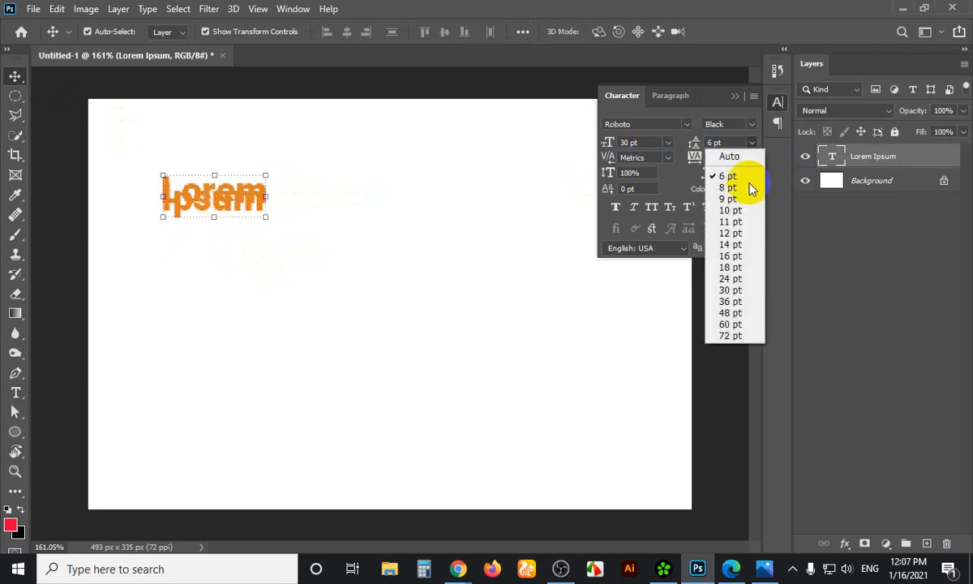
click(748, 297)
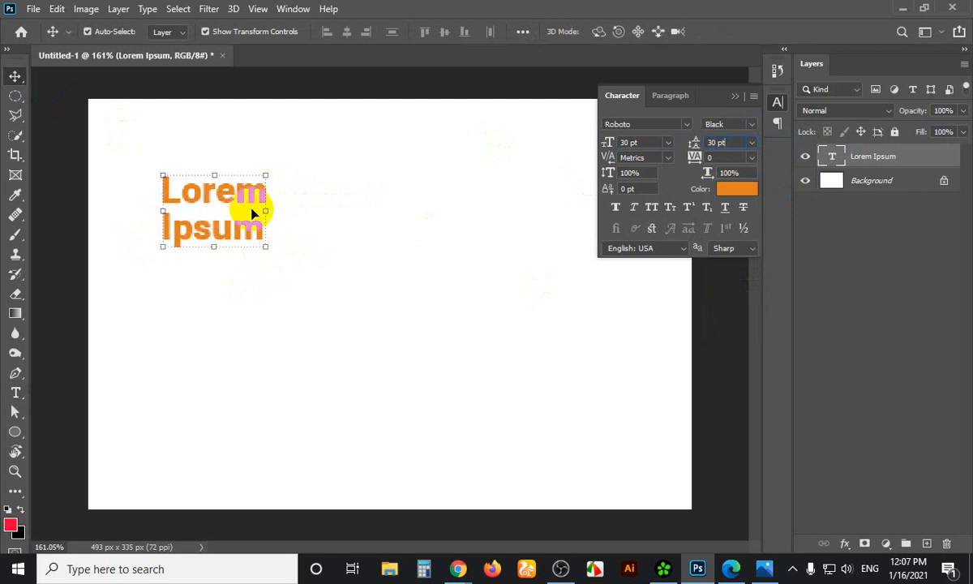
Scale the two-line text up to 66.1 pt and try a leading of about 67 pt
drag(265, 246, 392, 347)
click(734, 143)
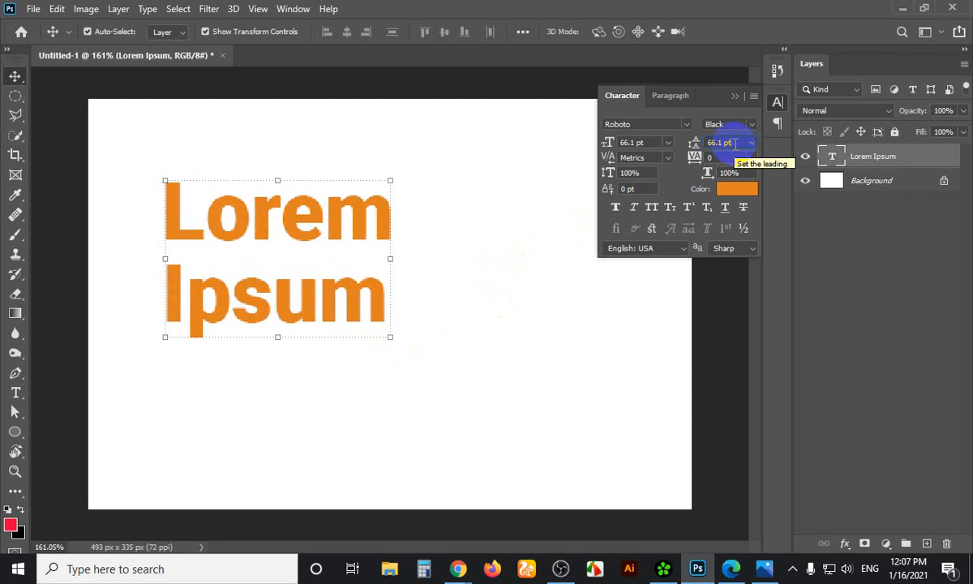
text(67)
key(Return)
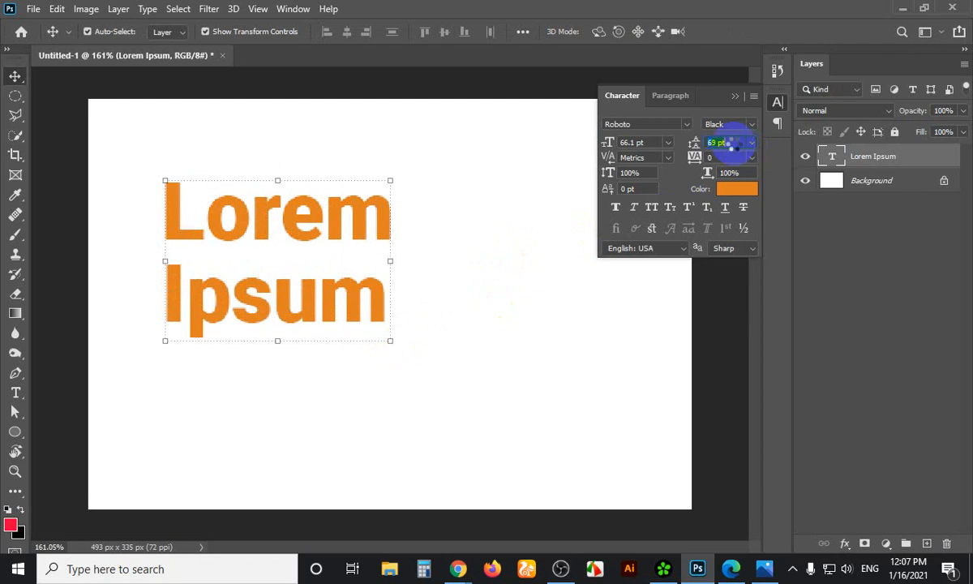
scroll(729, 144, up, 3)
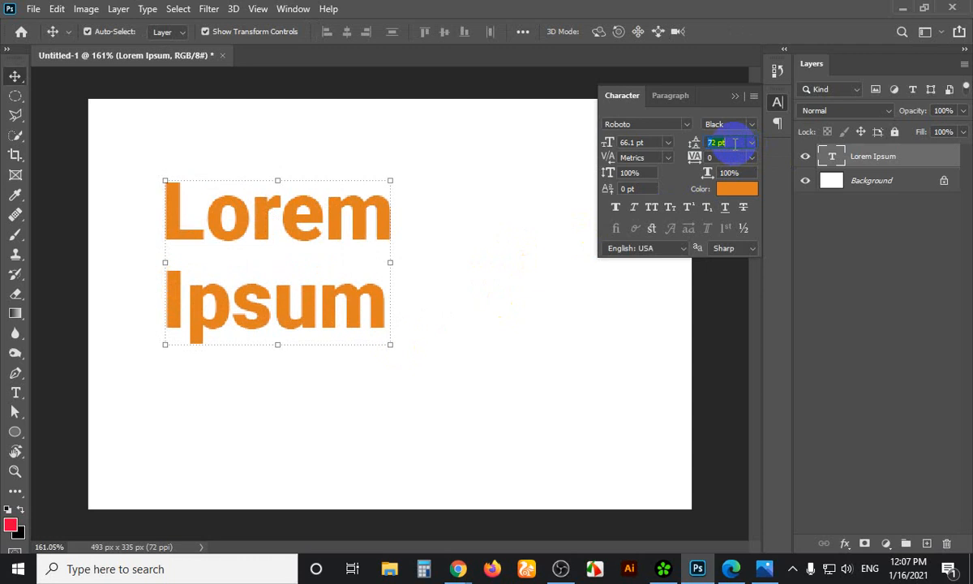
click(616, 208)
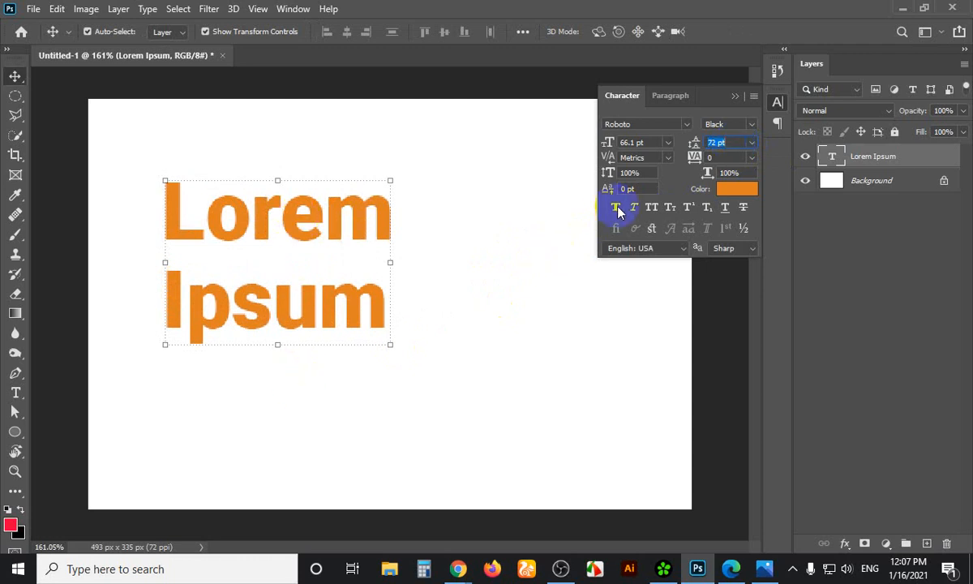
key(Down)
key(Down)
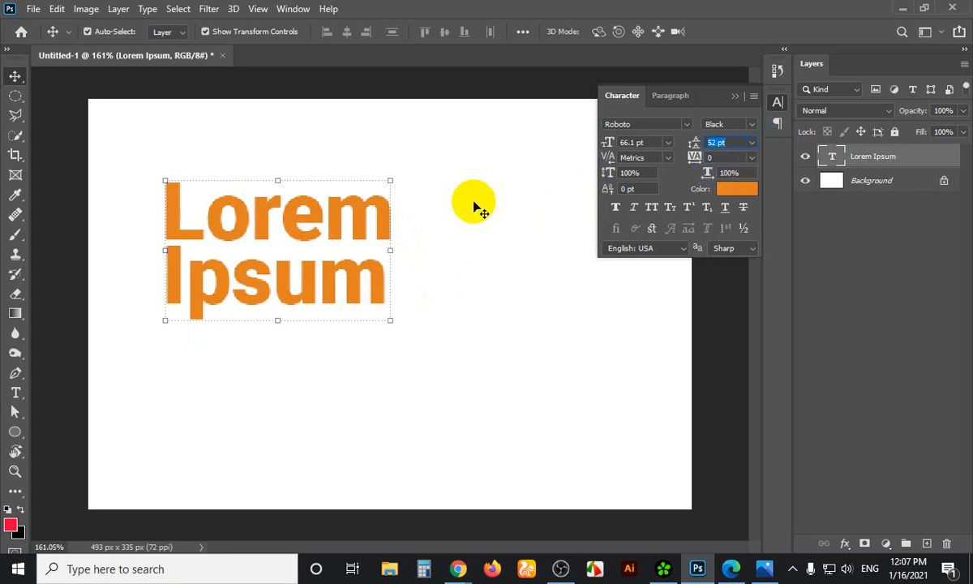
Undo a trial move of the text and set the leading back to Auto
click(362, 207)
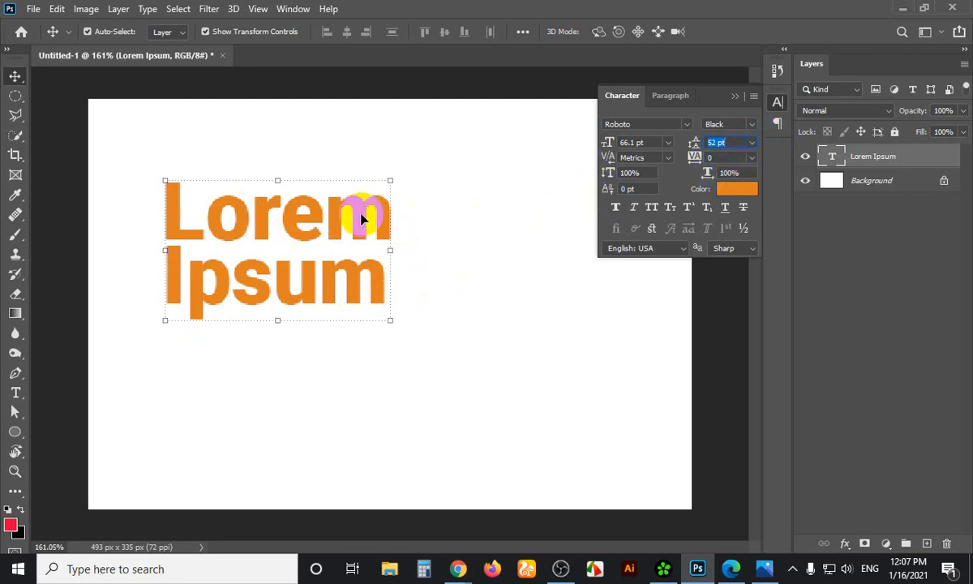
drag(361, 215, 340, 188)
key(ctrl+z)
click(751, 144)
click(746, 157)
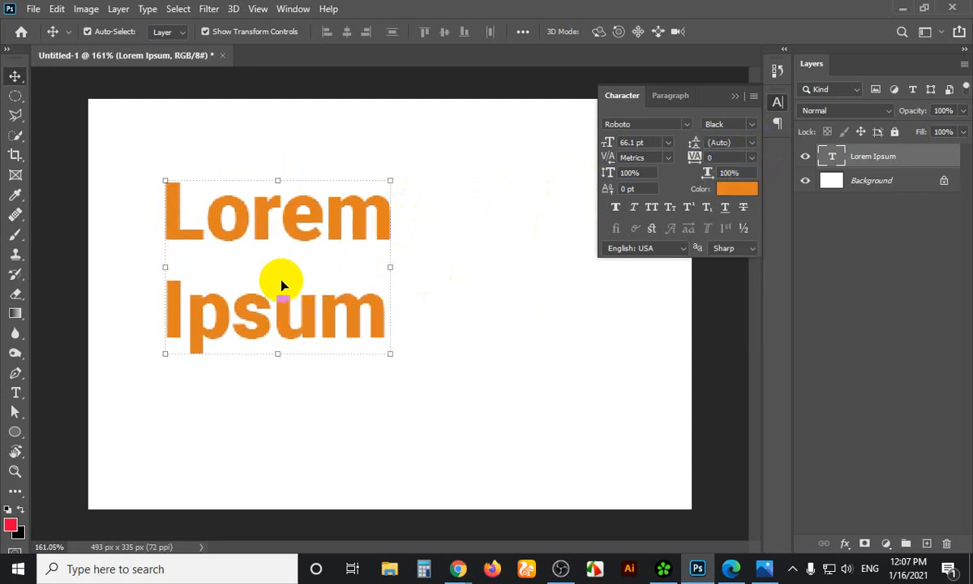
Rejoin Lorem Ipsum on one line and move it down toward the canvas centre
double_click(172, 303)
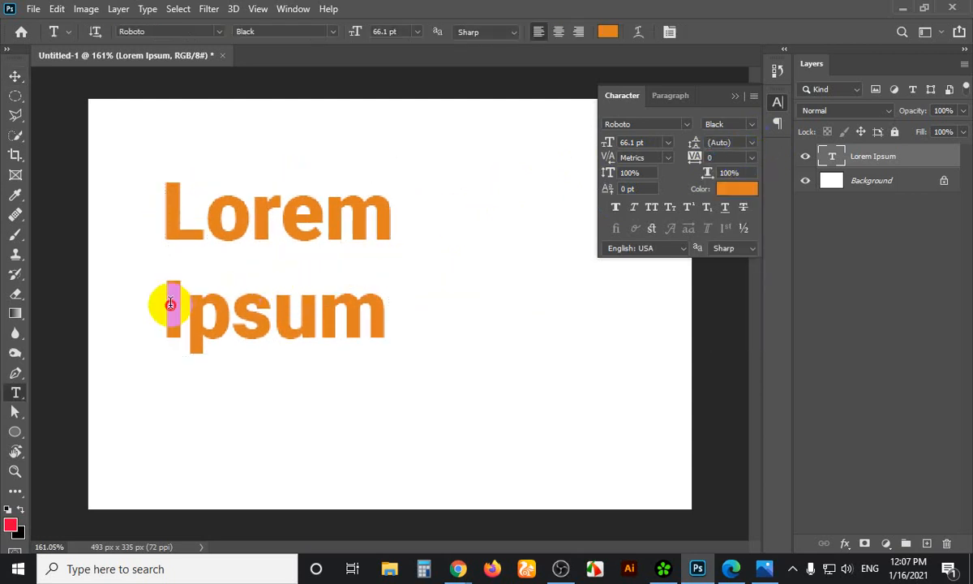
key(BackSpace)
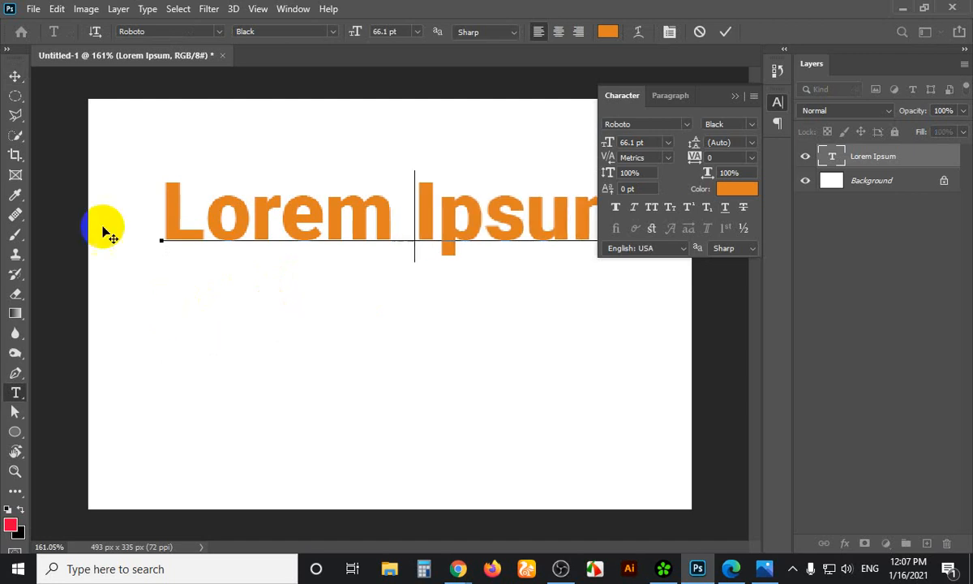
click(15, 78)
drag(441, 233, 430, 308)
drag(515, 299, 504, 308)
click(747, 166)
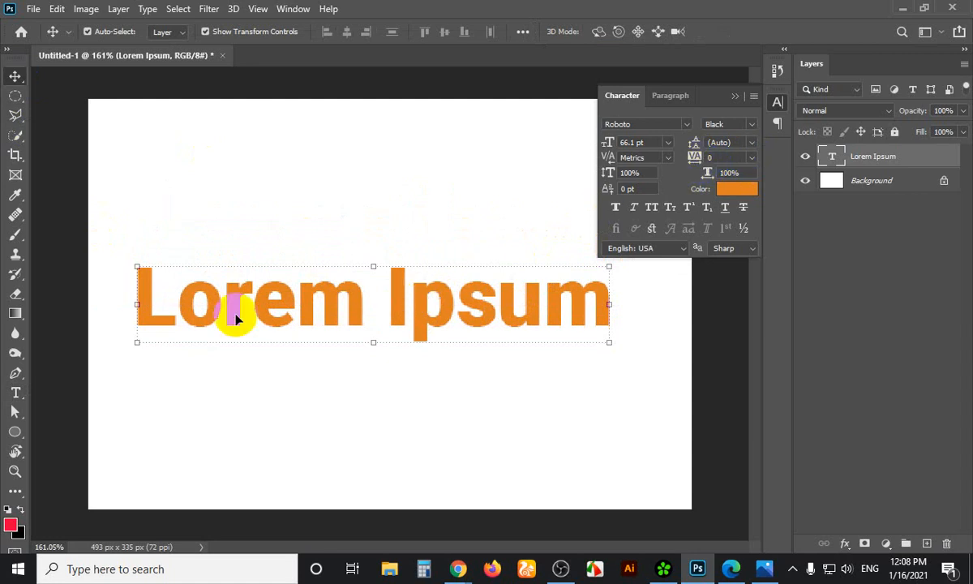
Try tracking 100 and 200 (undone) and shift the text 20 px left
click(719, 191)
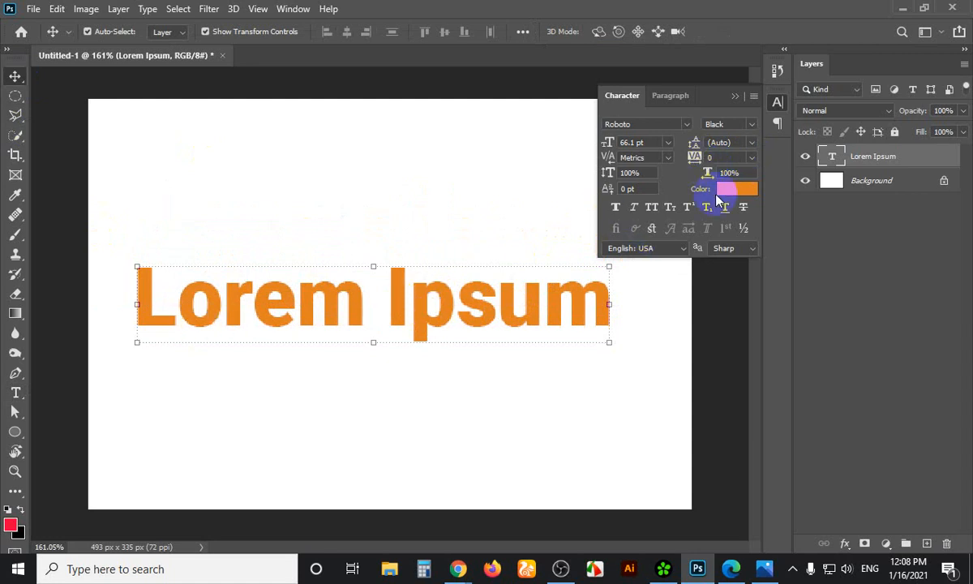
click(754, 159)
click(736, 324)
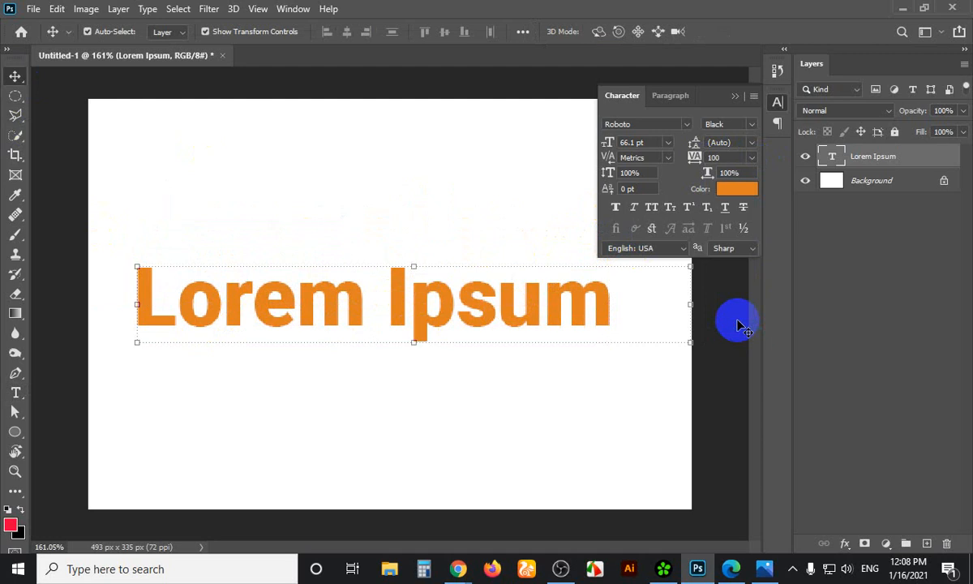
drag(591, 317, 560, 320)
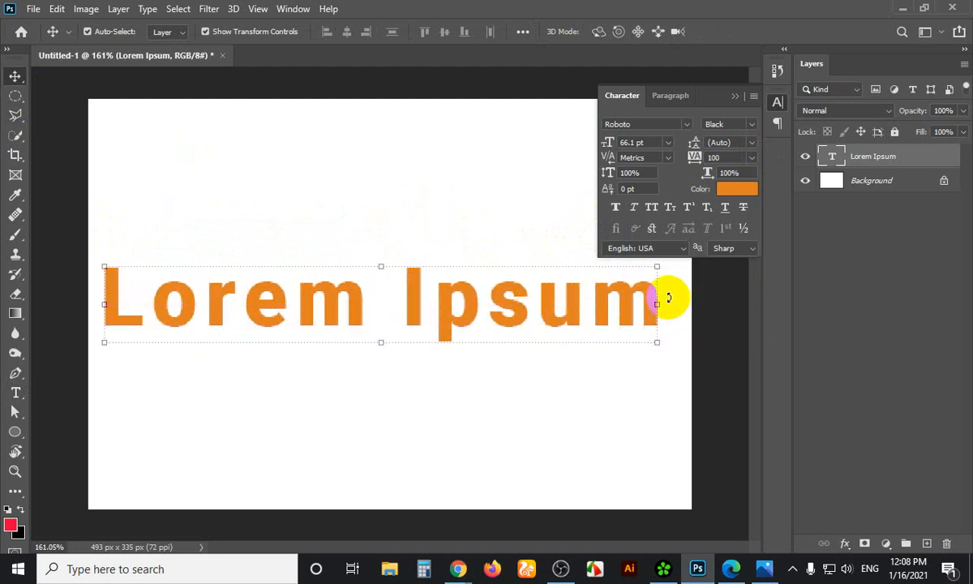
click(751, 157)
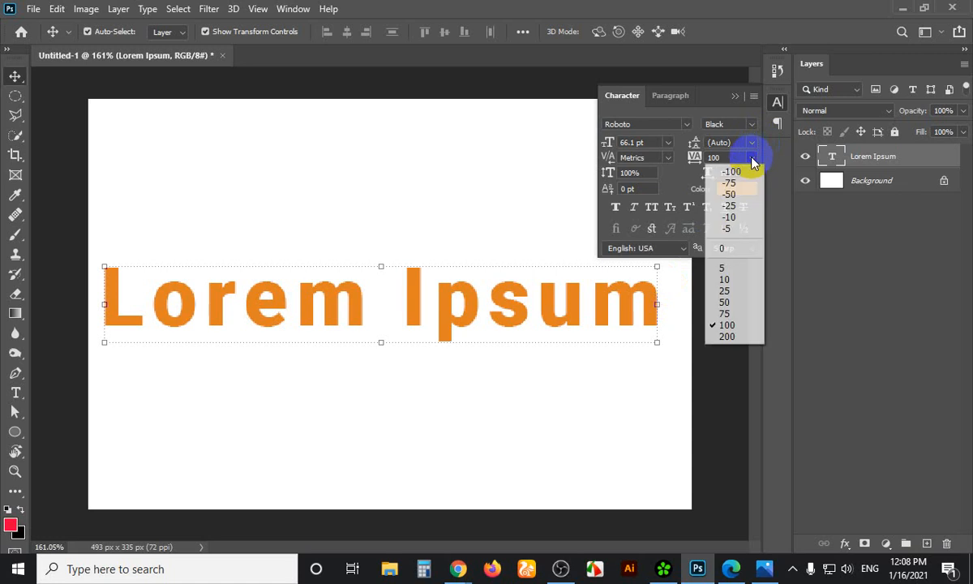
click(734, 337)
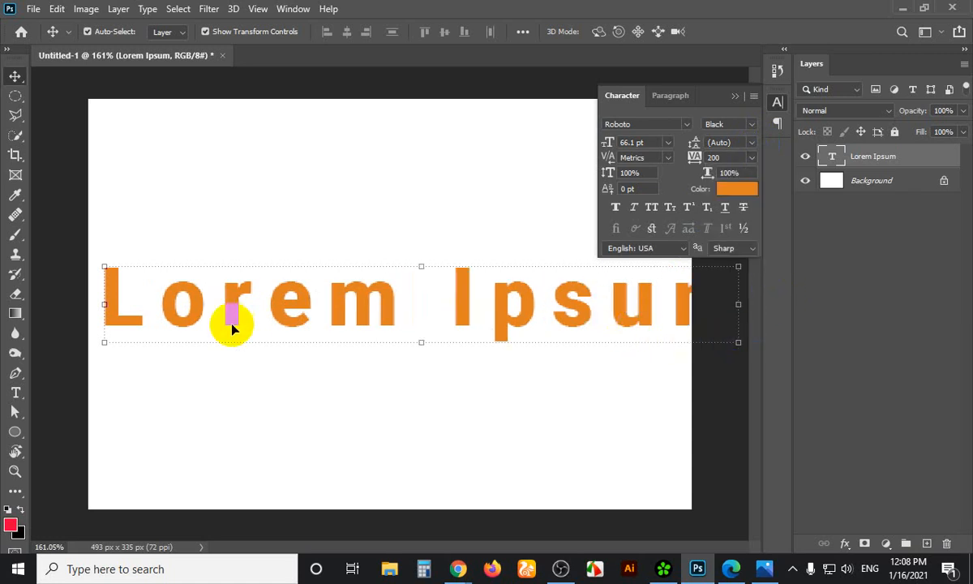
key(ctrl+z)
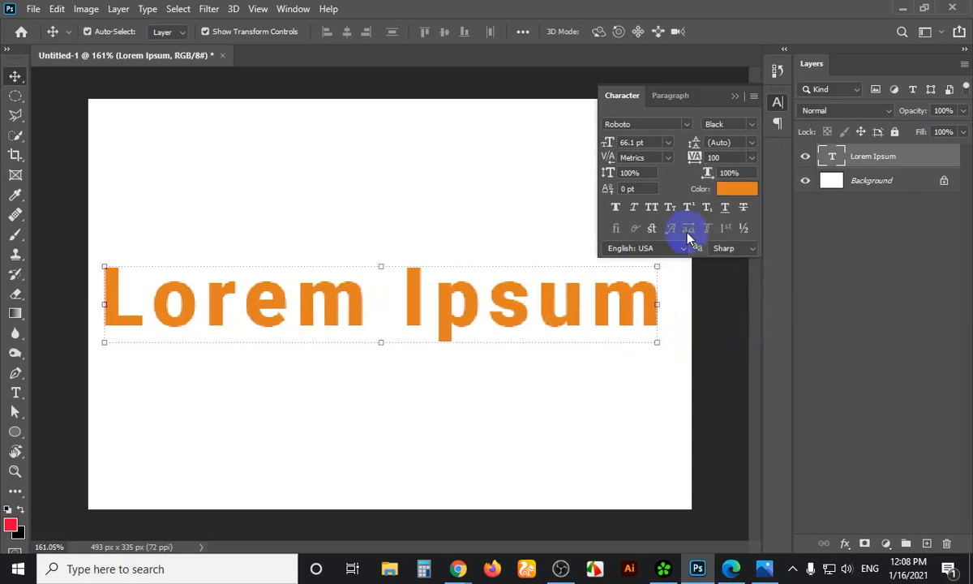
Try tracking -100, 100 and 60, then reset the tracking to 0
click(753, 161)
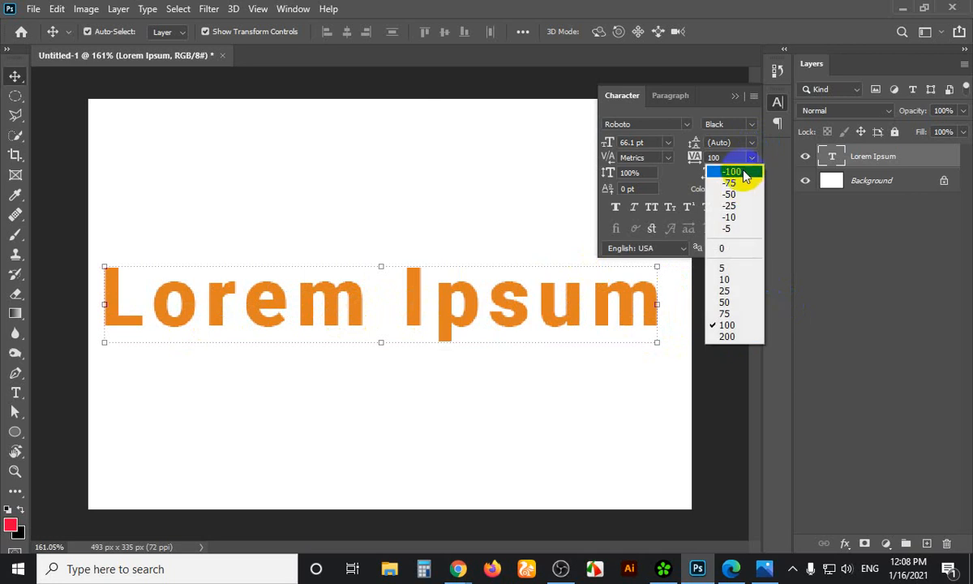
click(746, 171)
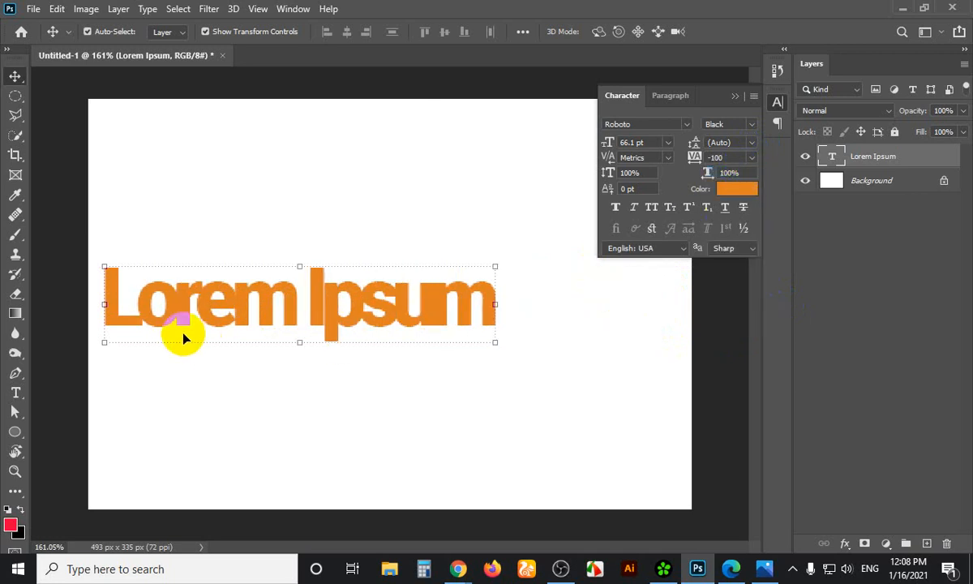
click(751, 159)
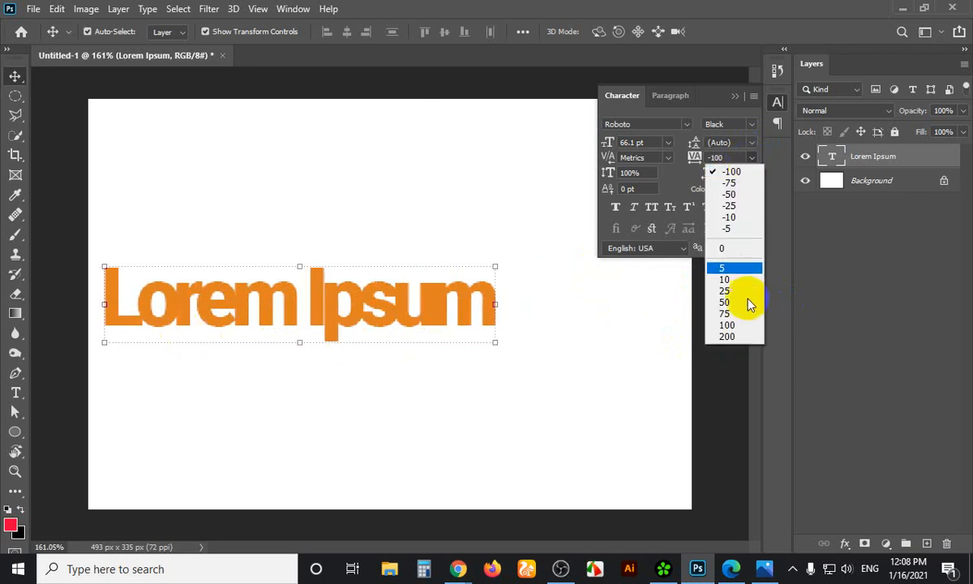
click(735, 327)
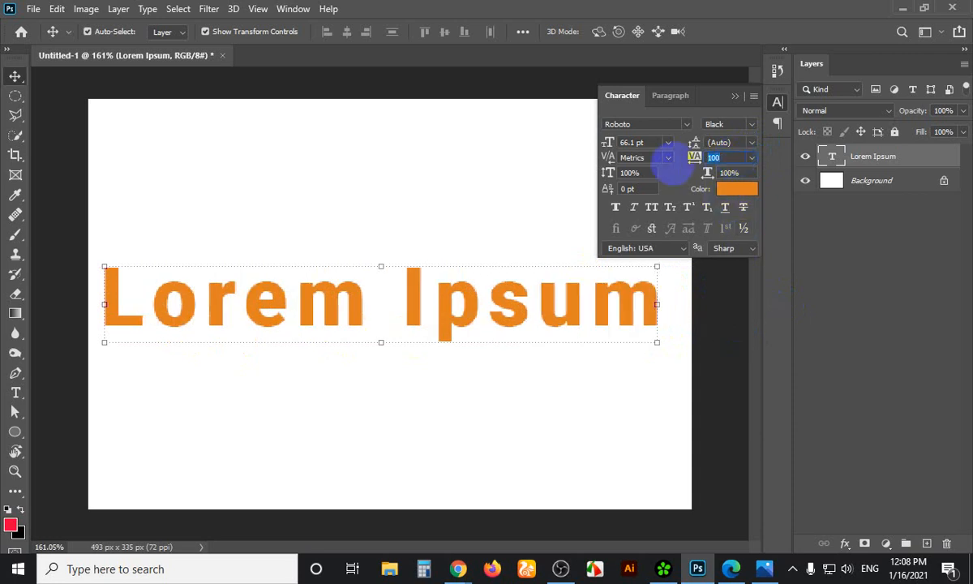
key(Return)
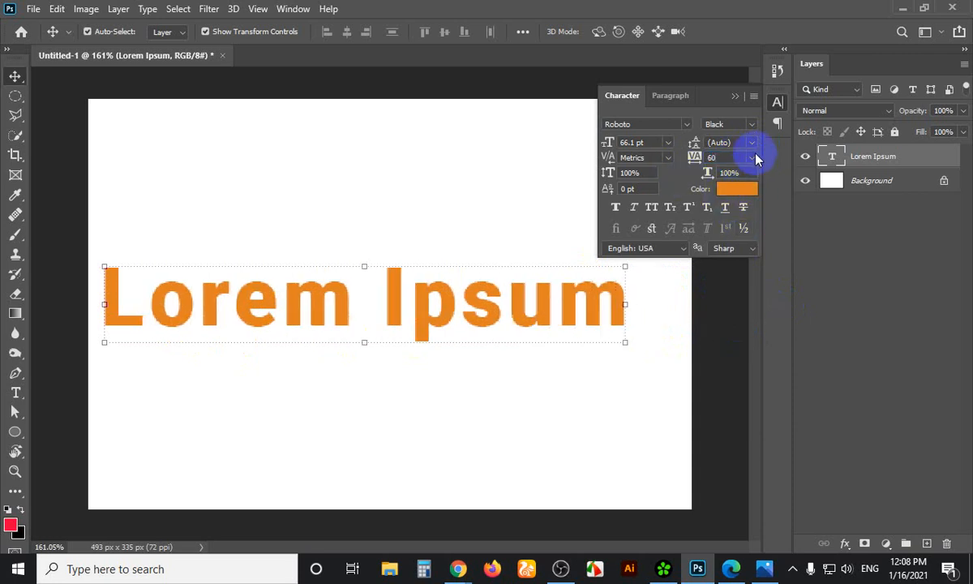
click(697, 157)
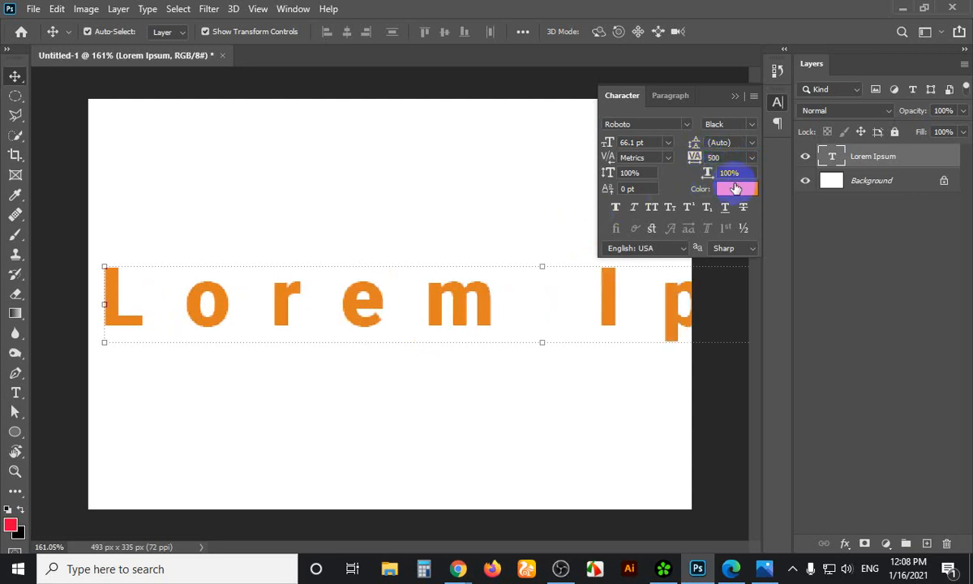
click(751, 158)
click(724, 248)
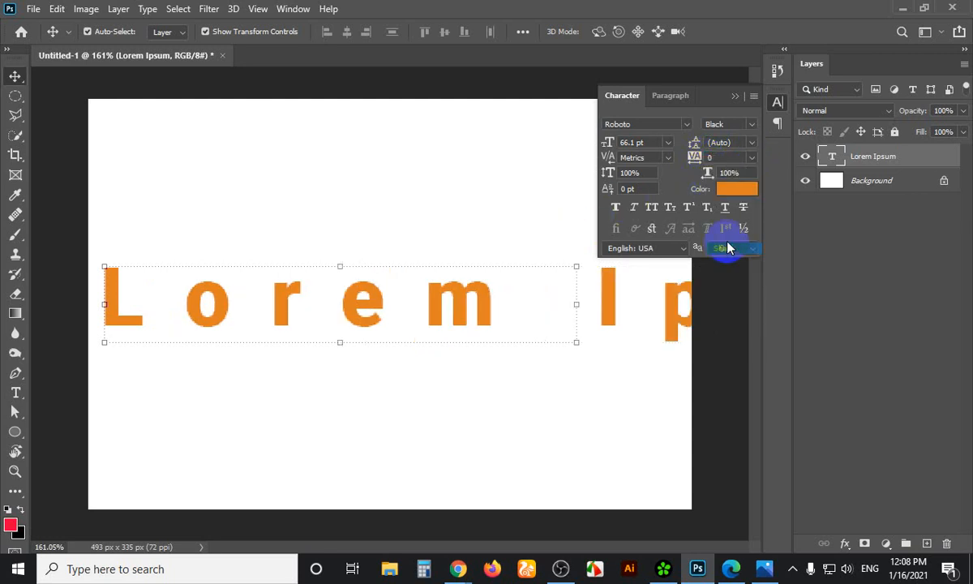
click(524, 272)
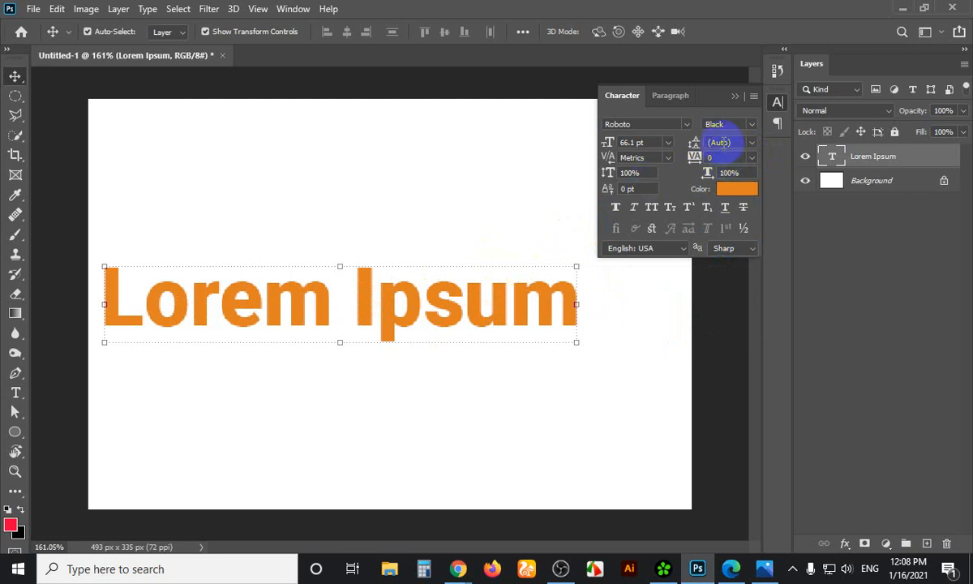
click(652, 172)
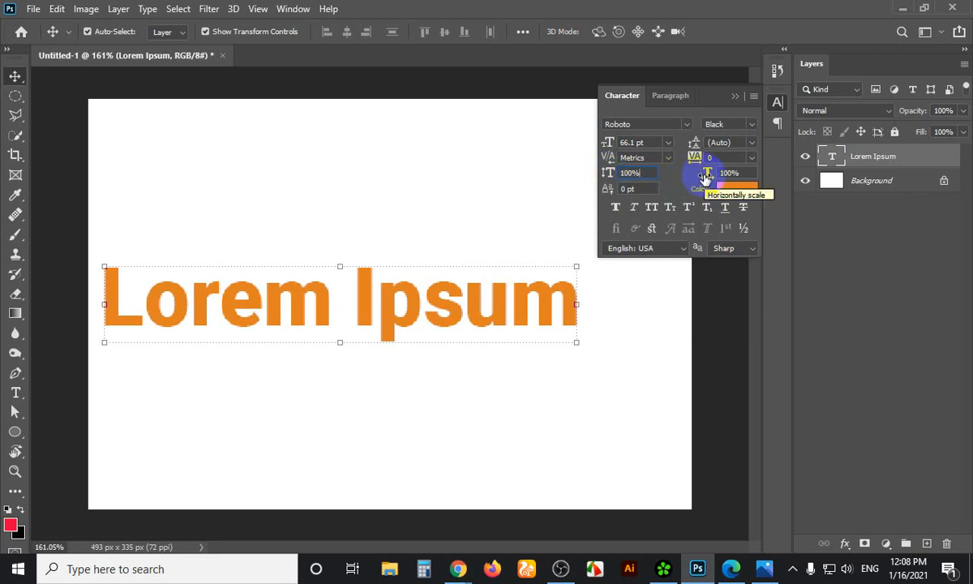
click(609, 174)
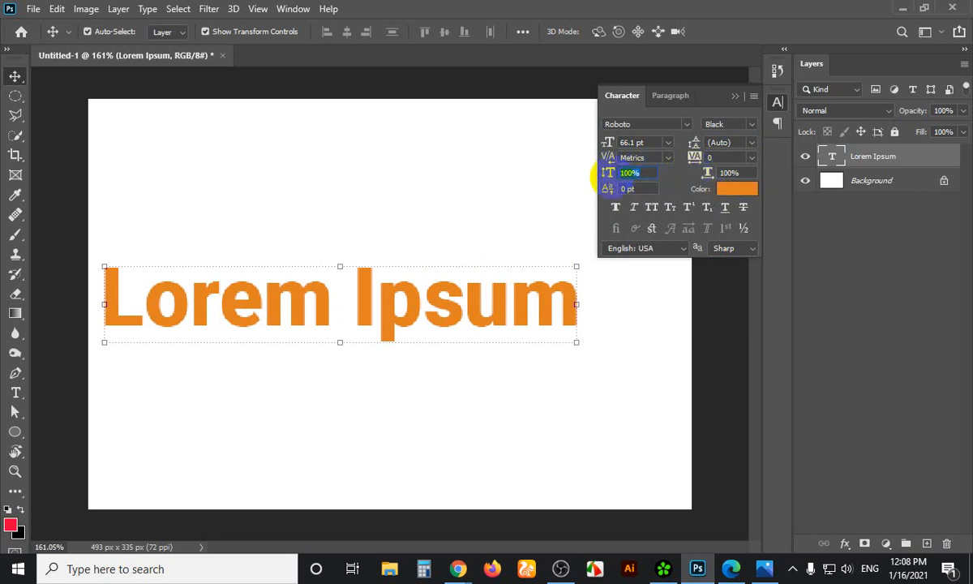
text(200)
key(Return)
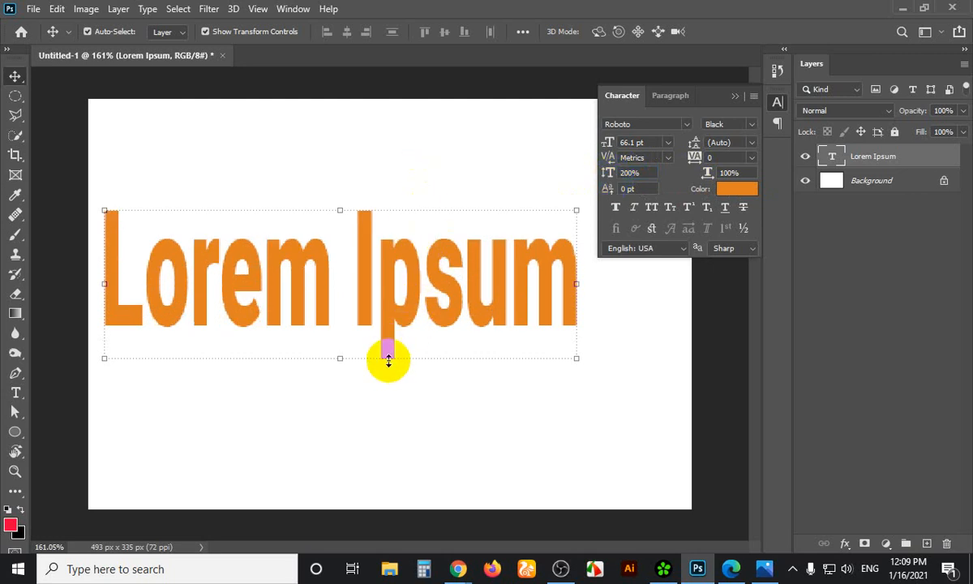
click(409, 313)
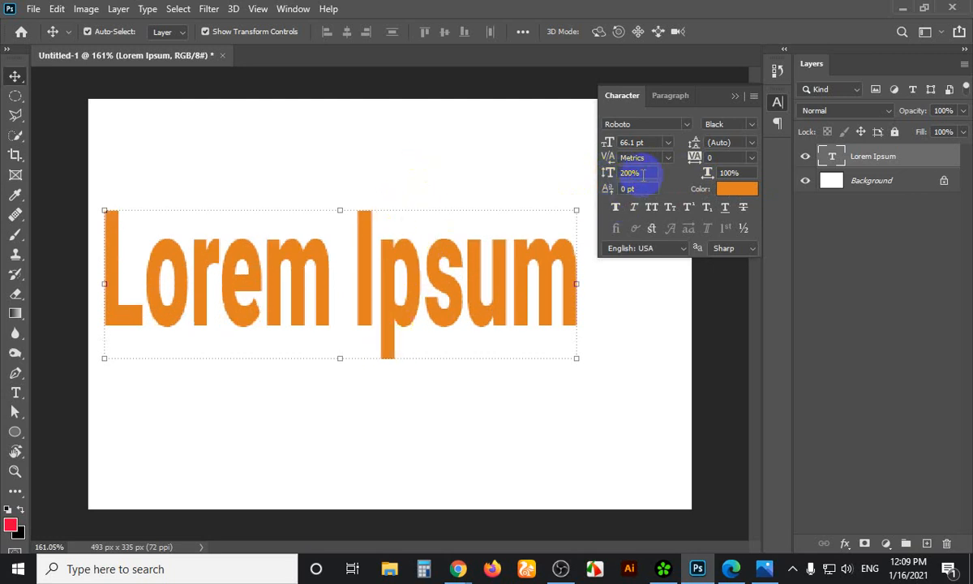
click(608, 174)
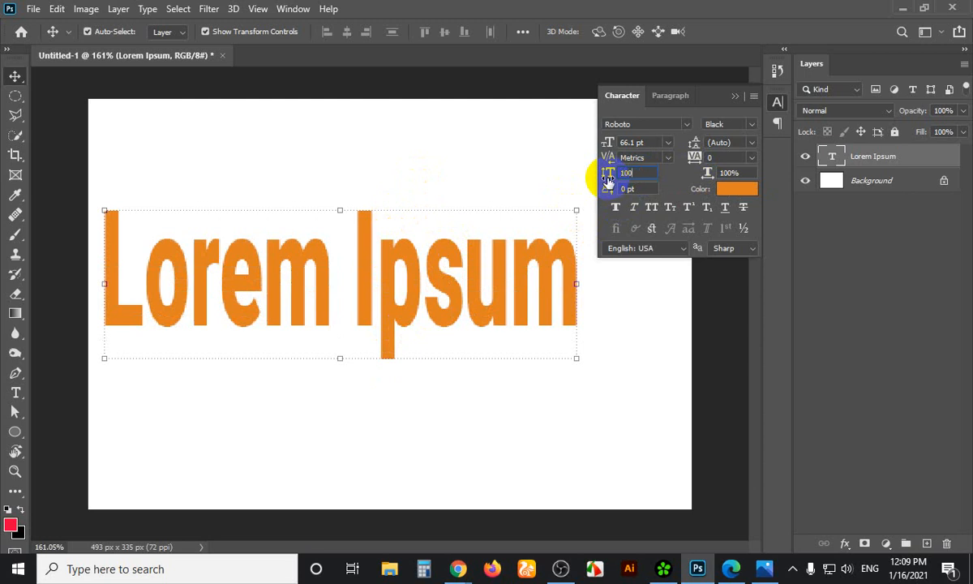
text(100)
key(Return)
click(736, 172)
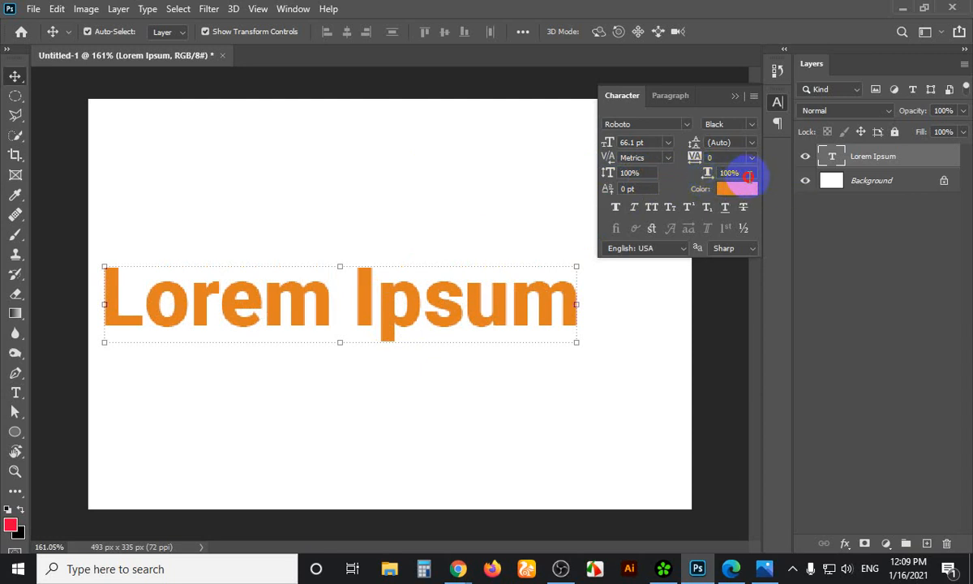
click(707, 178)
drag(707, 178, 658, 191)
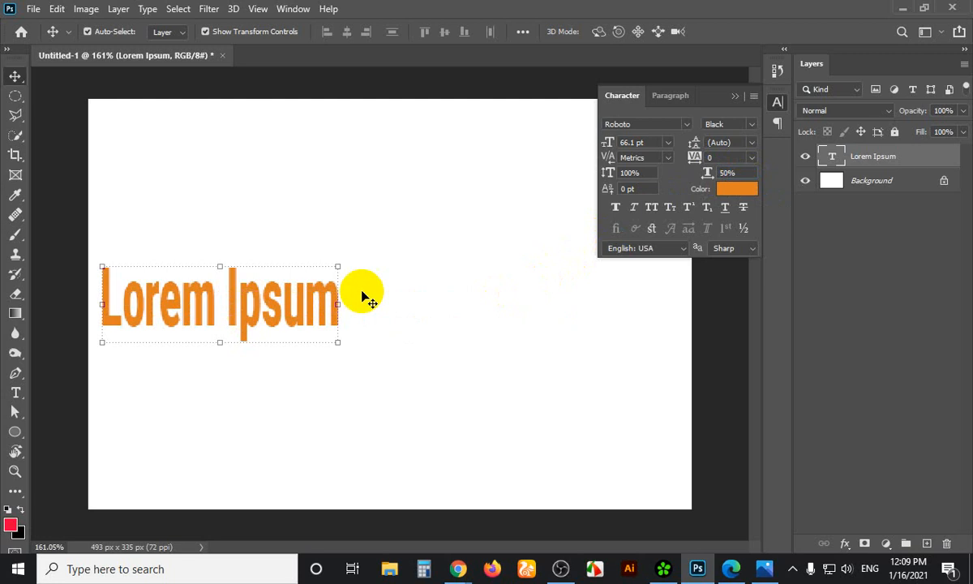
click(708, 172)
text(15)
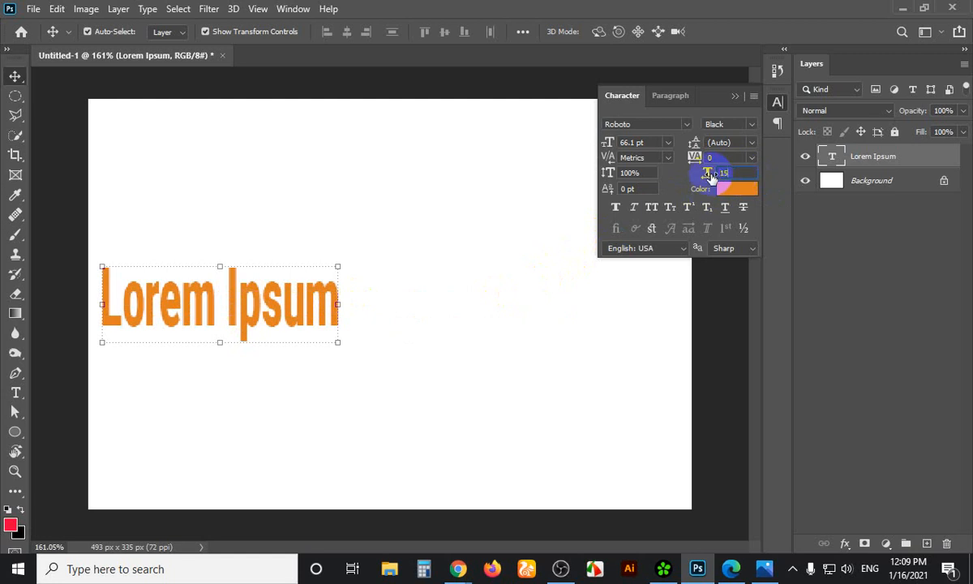
text(0)
click(630, 260)
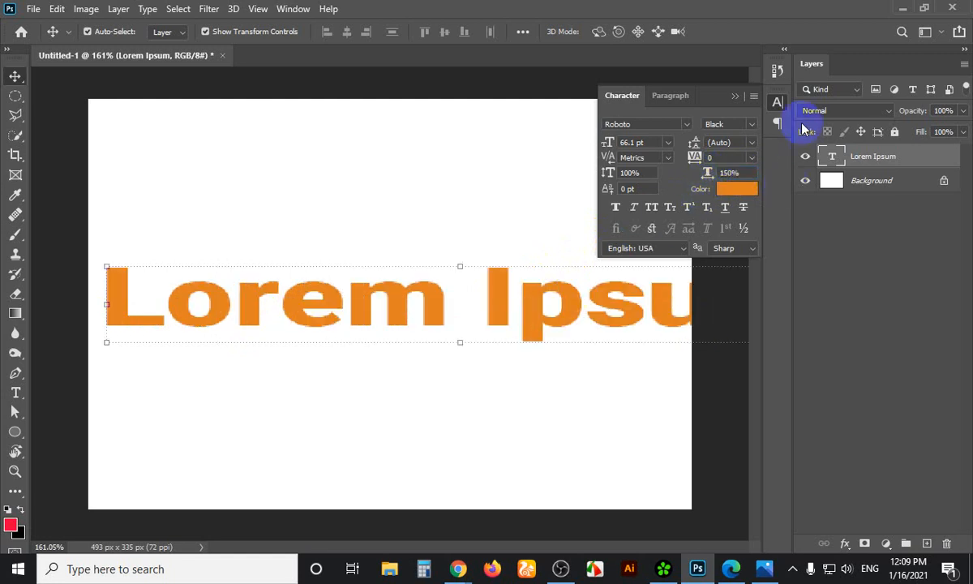
click(707, 173)
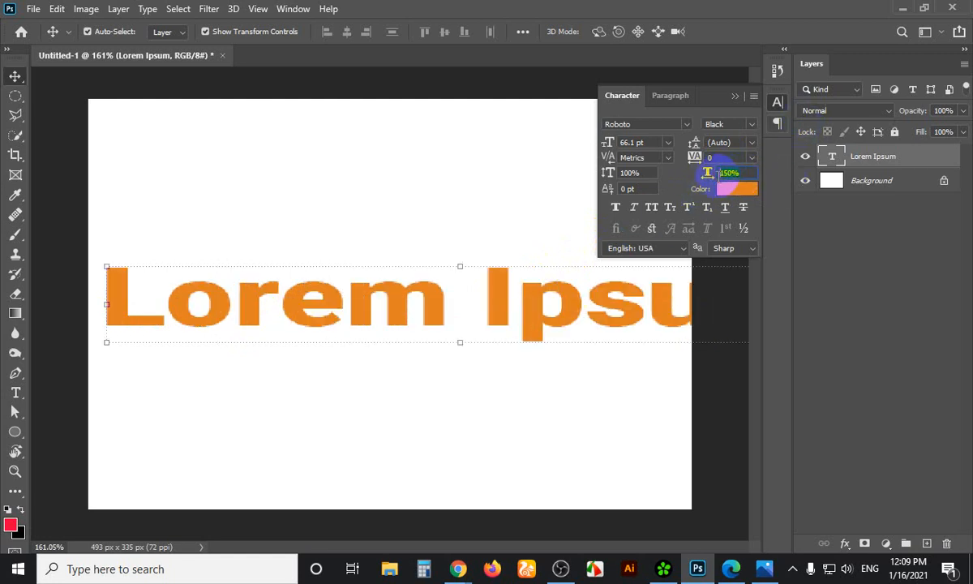
text(100)
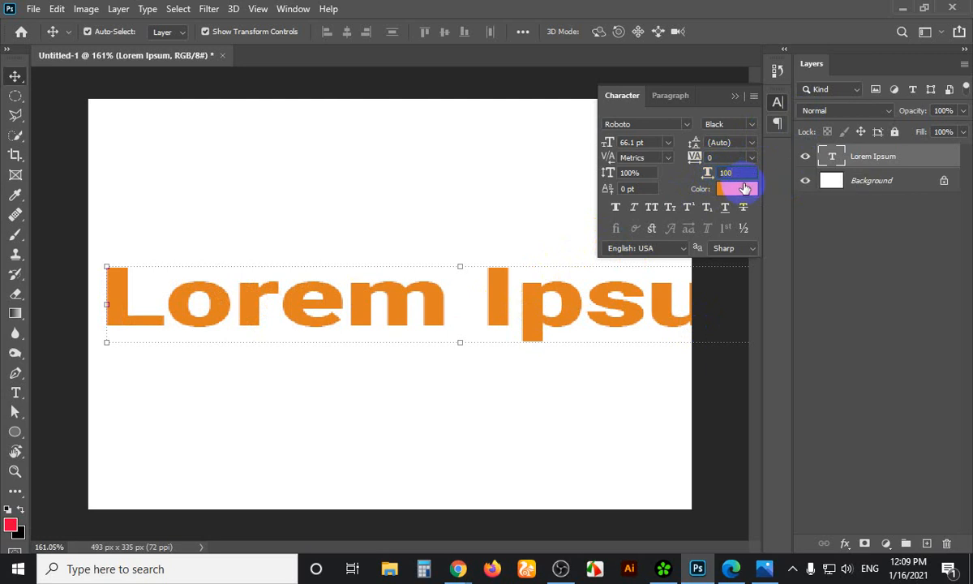
key(Return)
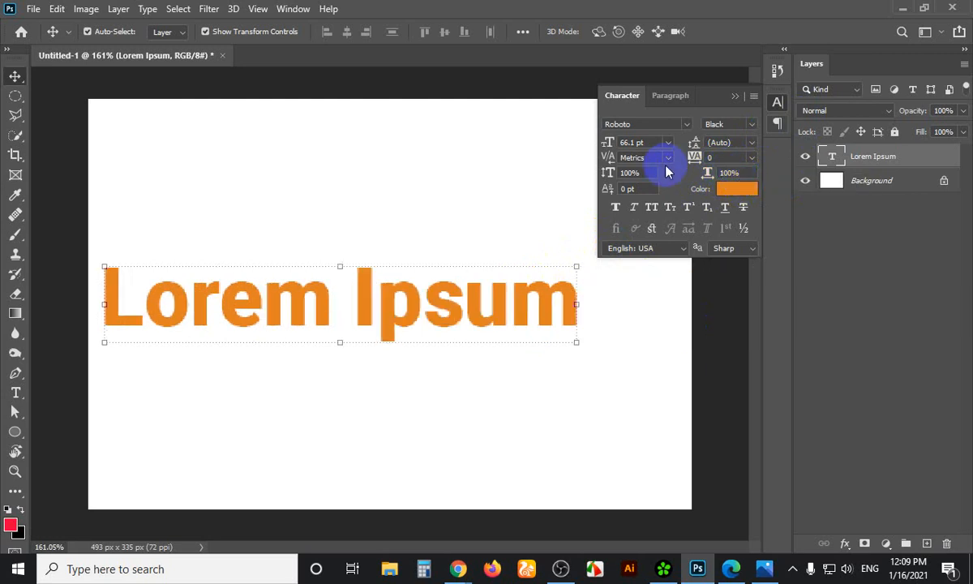
click(732, 172)
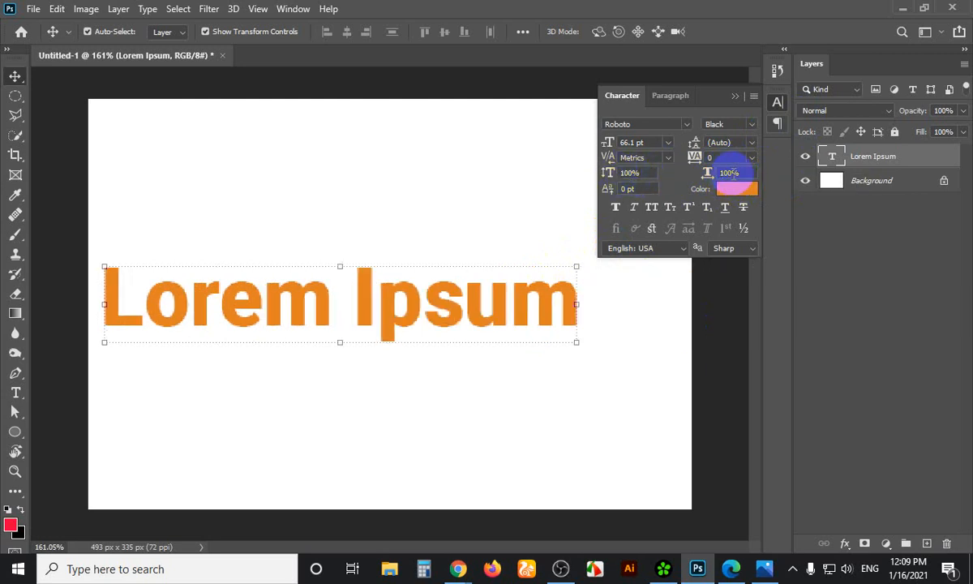
click(635, 172)
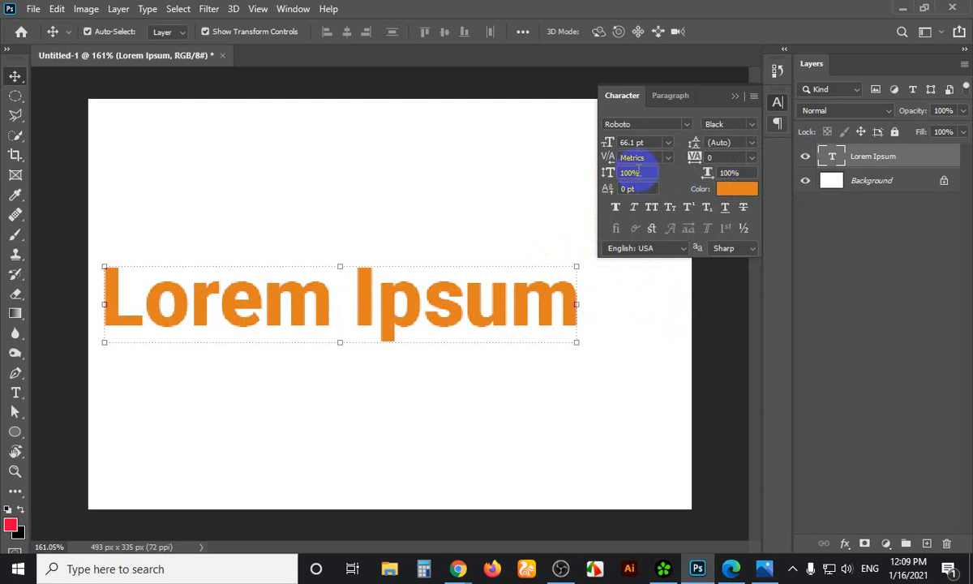
key(Return)
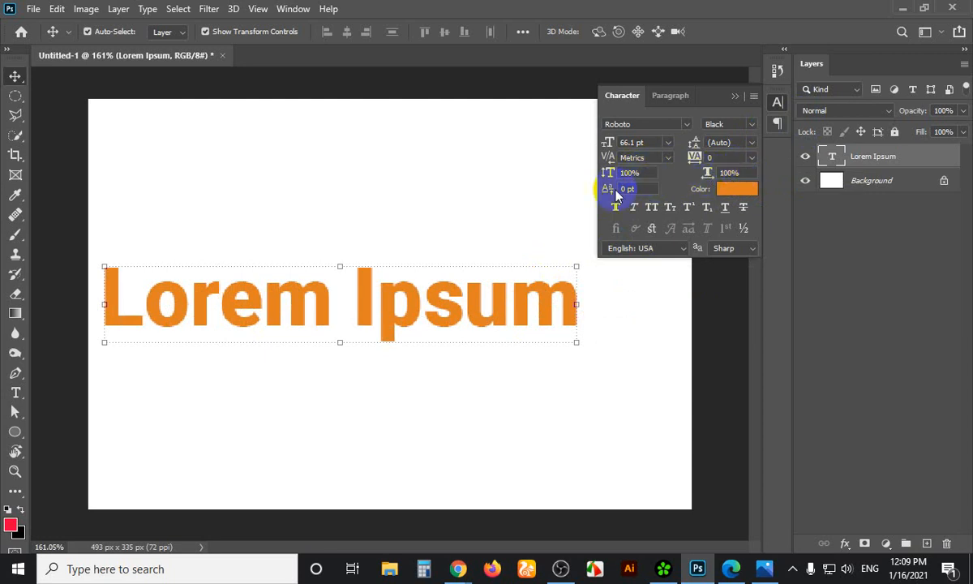
click(447, 317)
click(535, 307)
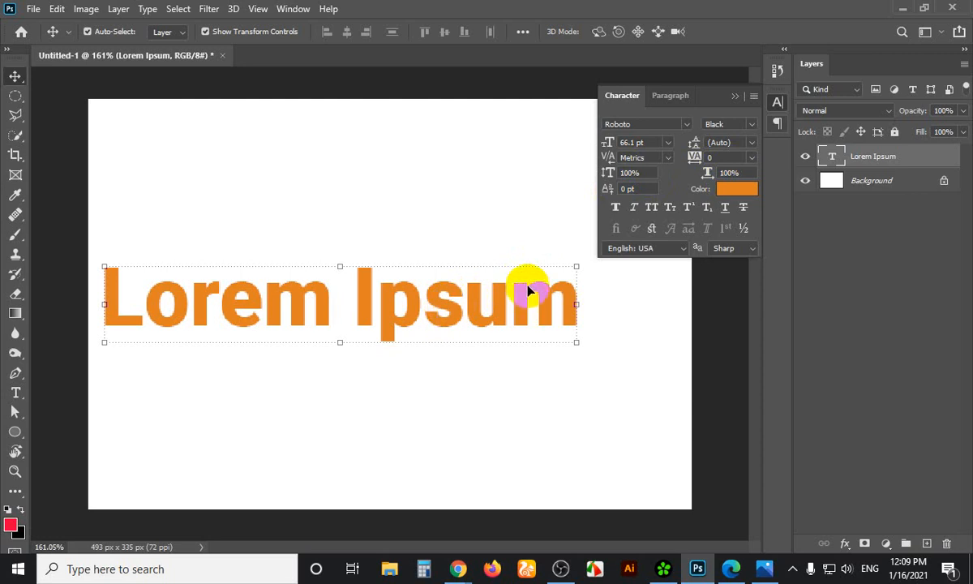
Move Lorem Ipsum up near the top of the canvas
key(Print)
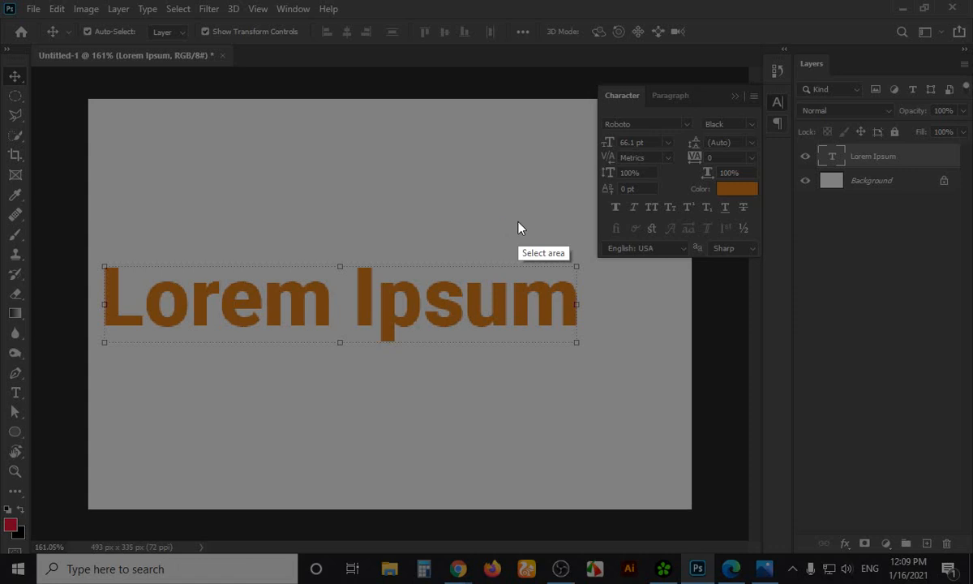
key(Escape)
drag(412, 306, 423, 191)
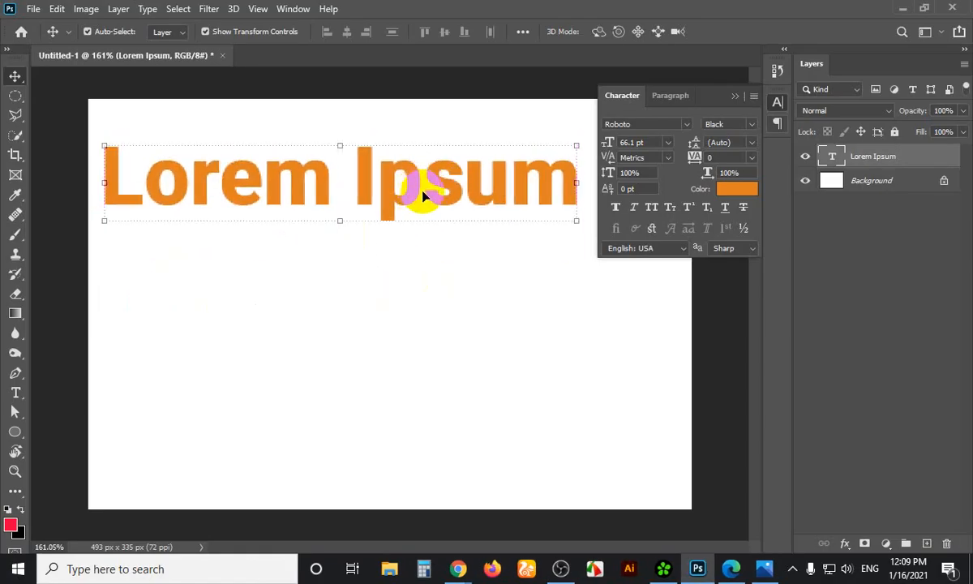
click(615, 210)
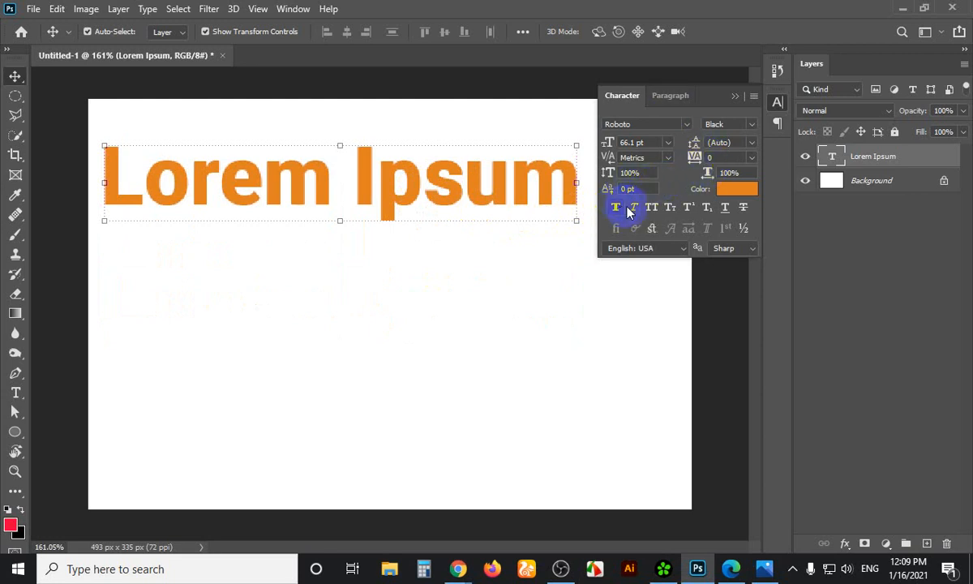
Switch the text to Roboto Regular, then back to Roboto Black
click(752, 126)
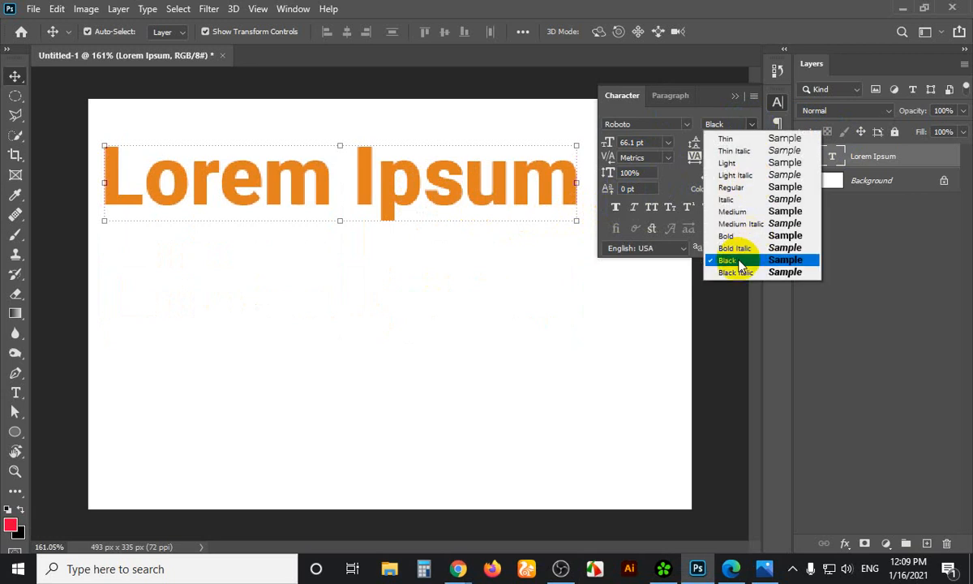
click(739, 261)
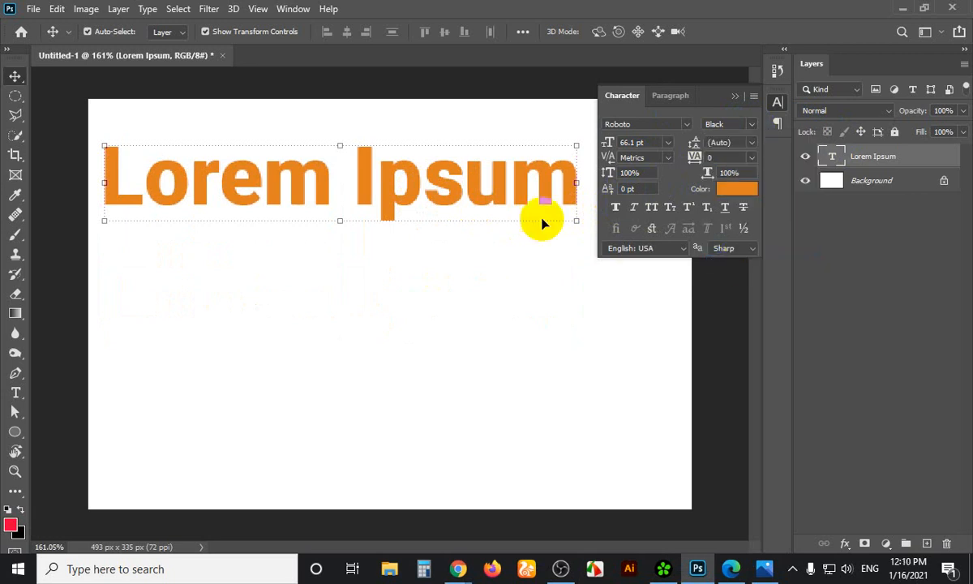
click(757, 130)
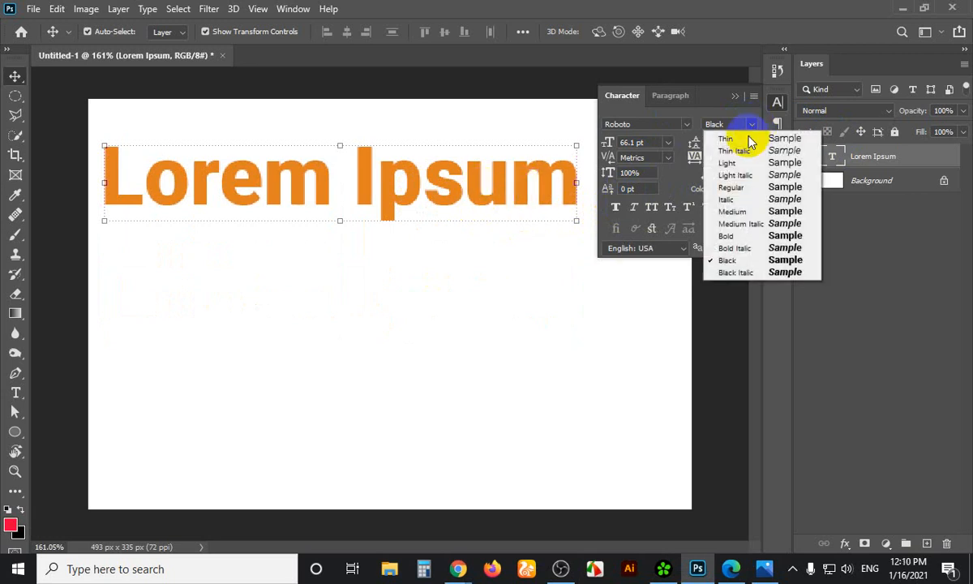
click(732, 187)
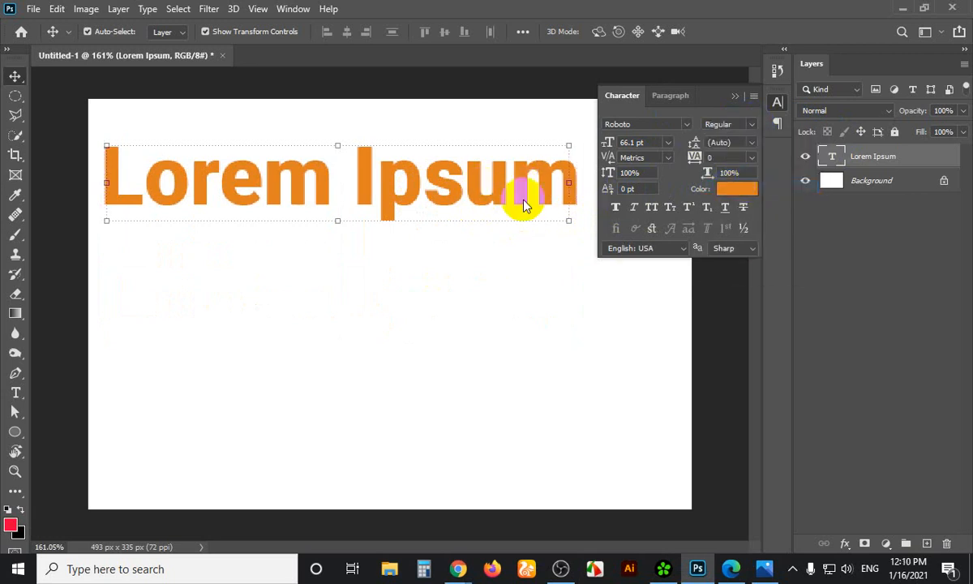
click(750, 123)
click(734, 260)
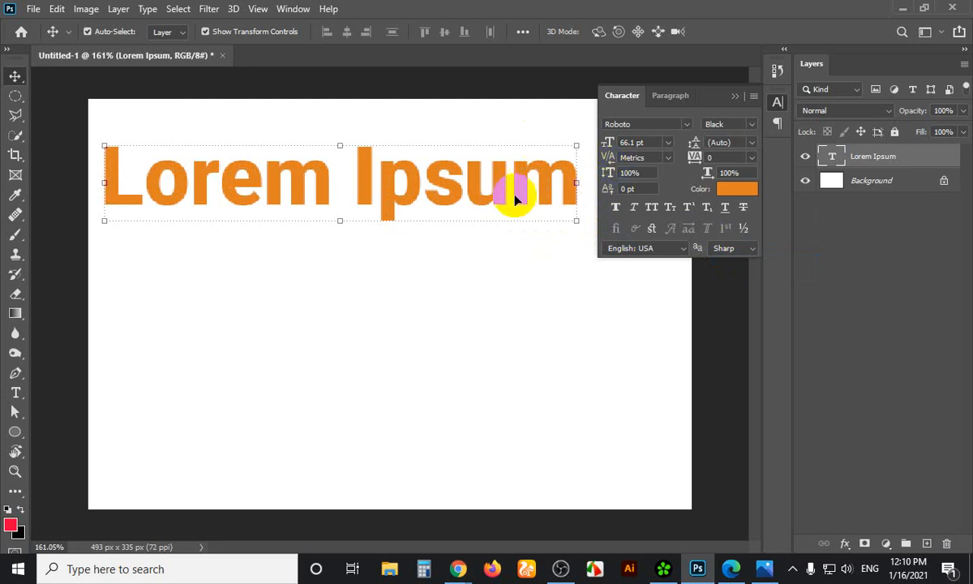
click(615, 211)
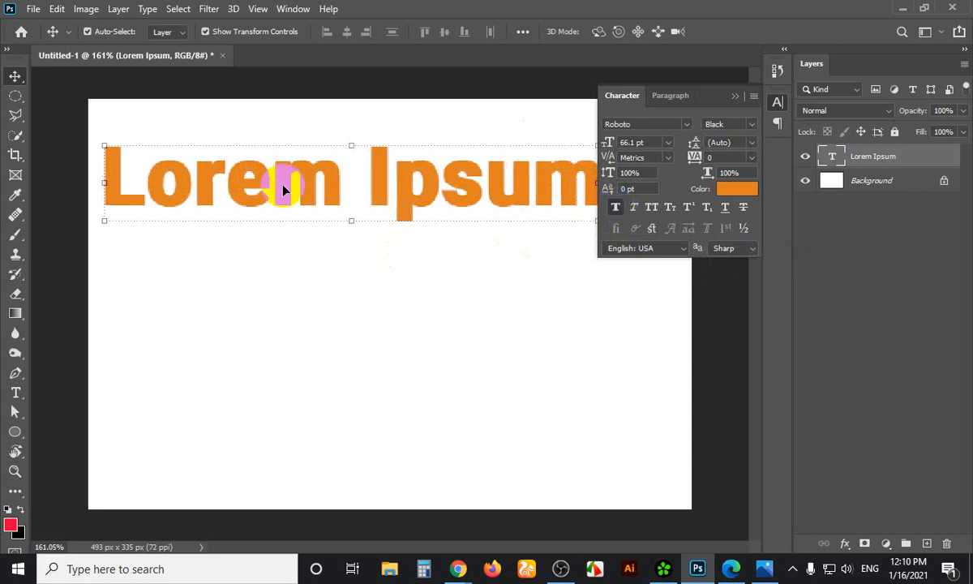
drag(430, 199, 447, 321)
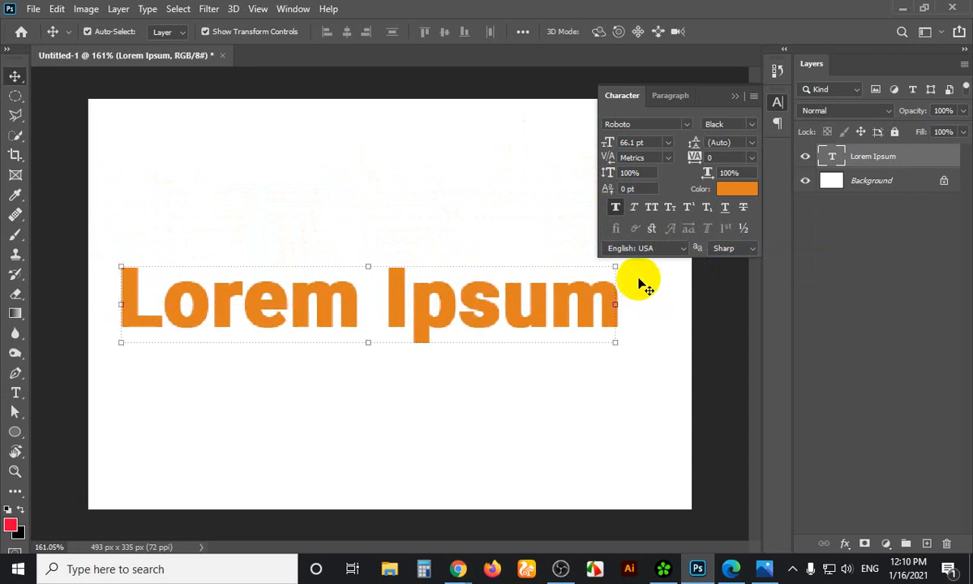
click(616, 208)
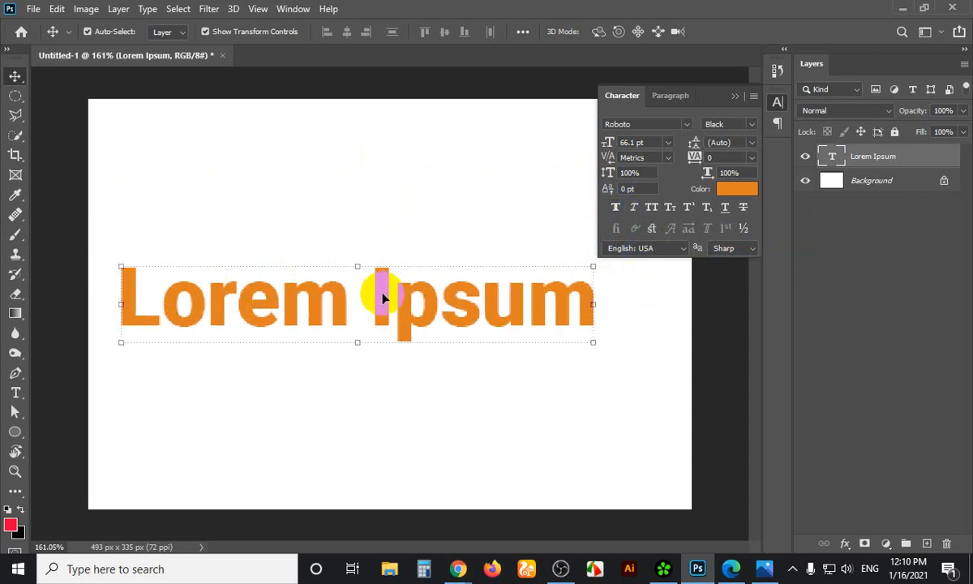
click(750, 124)
click(758, 125)
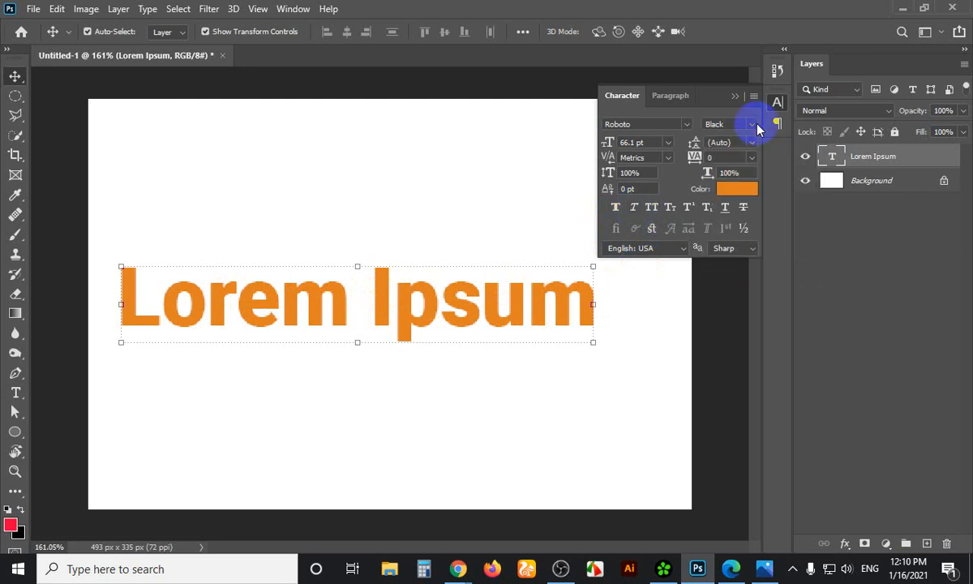
click(752, 124)
click(728, 201)
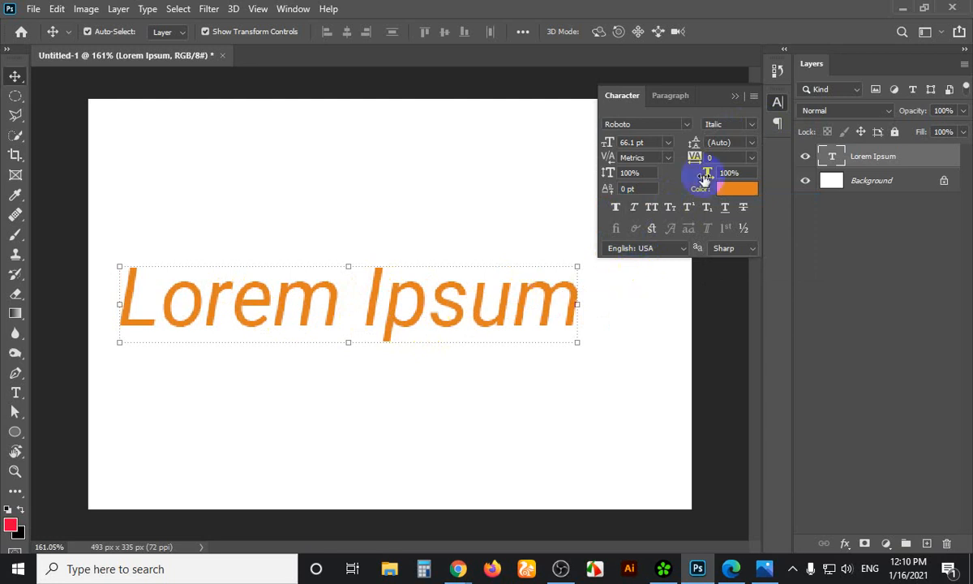
click(752, 124)
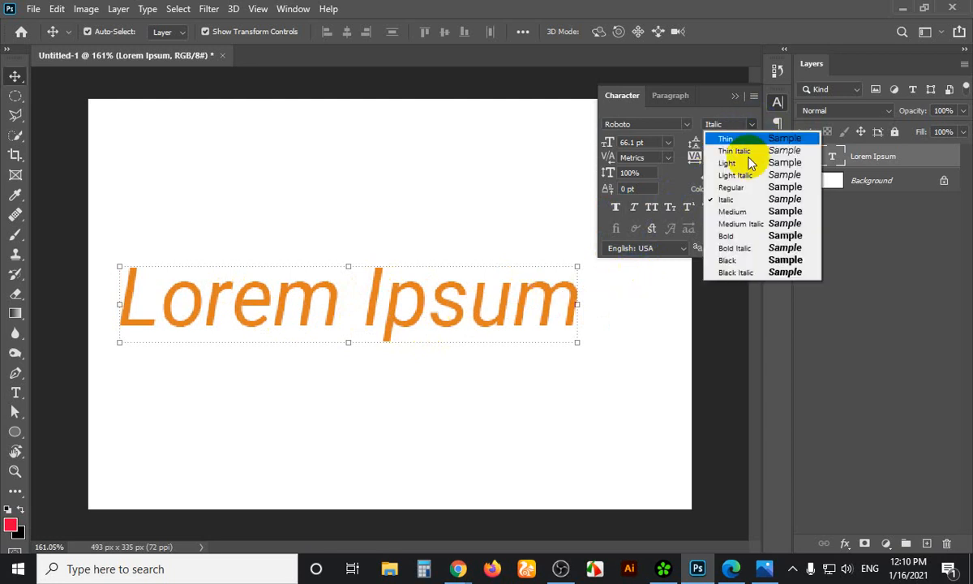
click(726, 258)
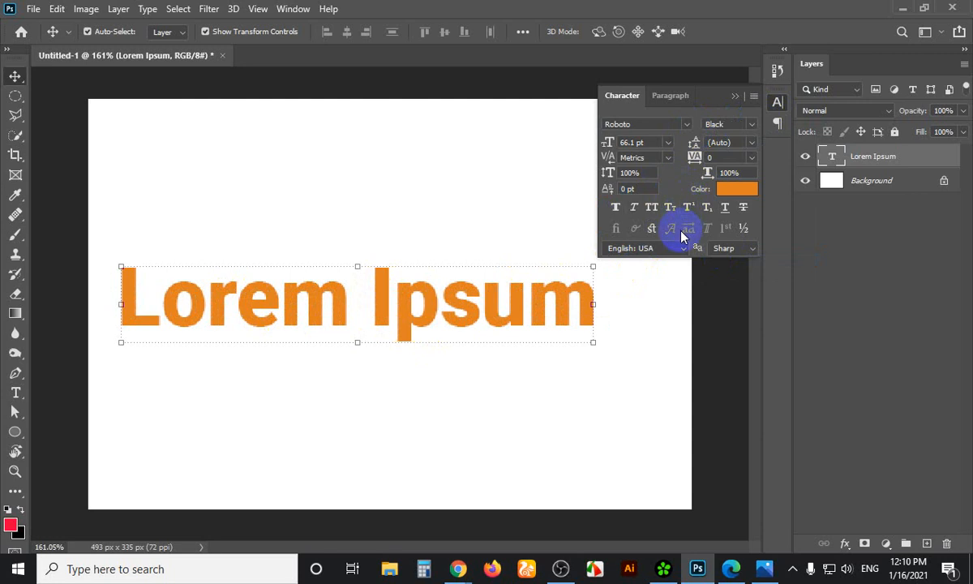
click(634, 211)
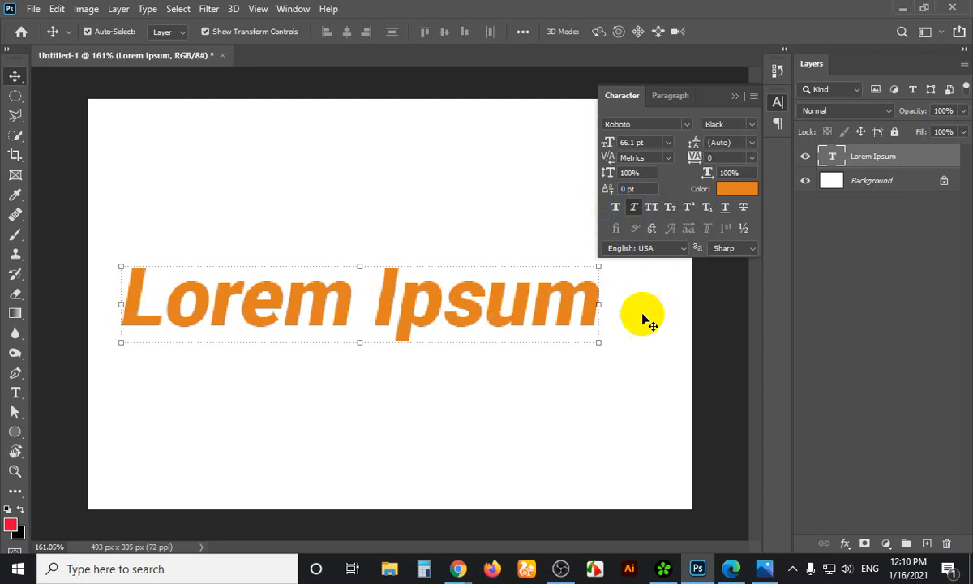
click(634, 207)
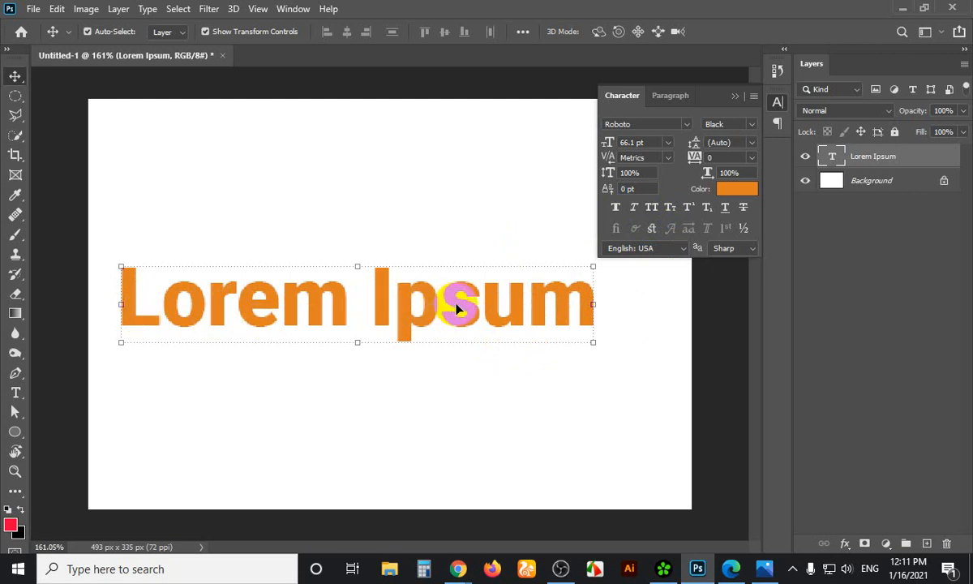
Try All Caps on Lorem Ipsum, undo it, and nudge the text up and left
click(651, 207)
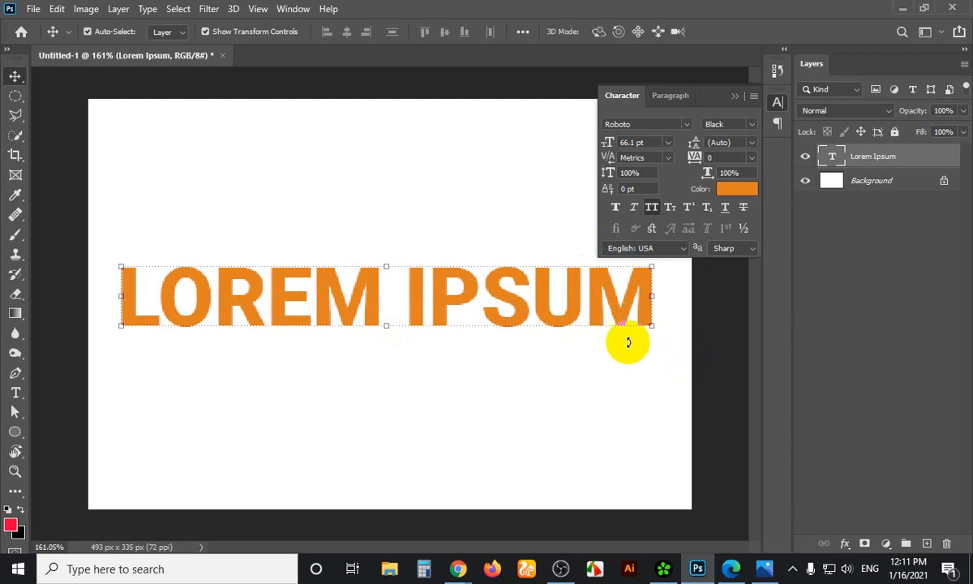
key(ctrl+shift+k)
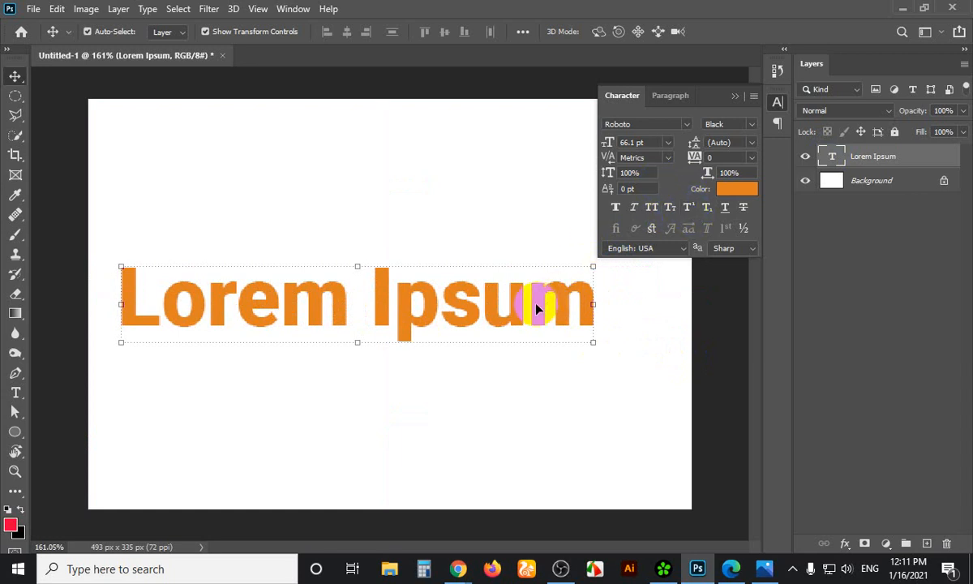
drag(537, 308, 526, 286)
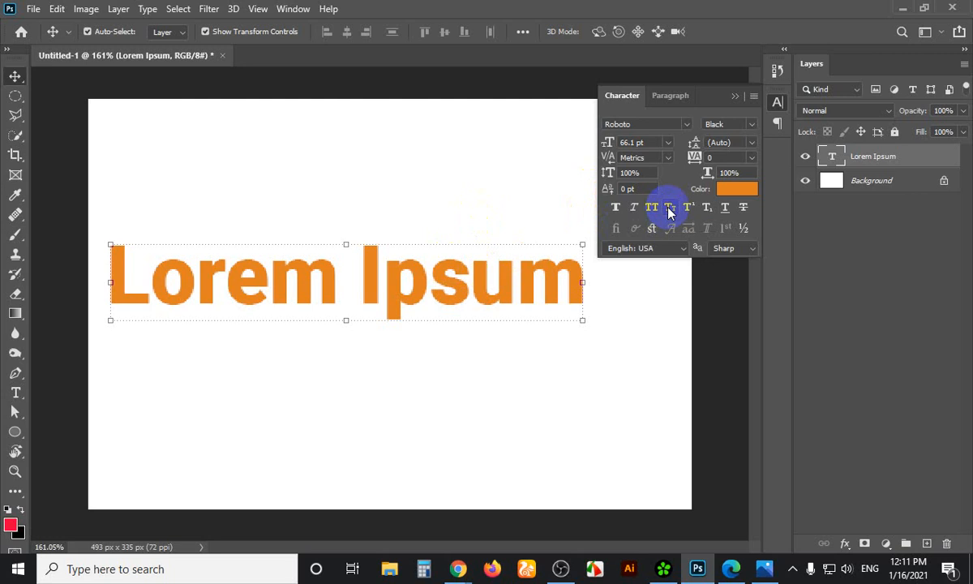
Apply Small Caps to Lorem Ipsum, annotate it in a capture, then Alt-drag a copy upward
click(668, 208)
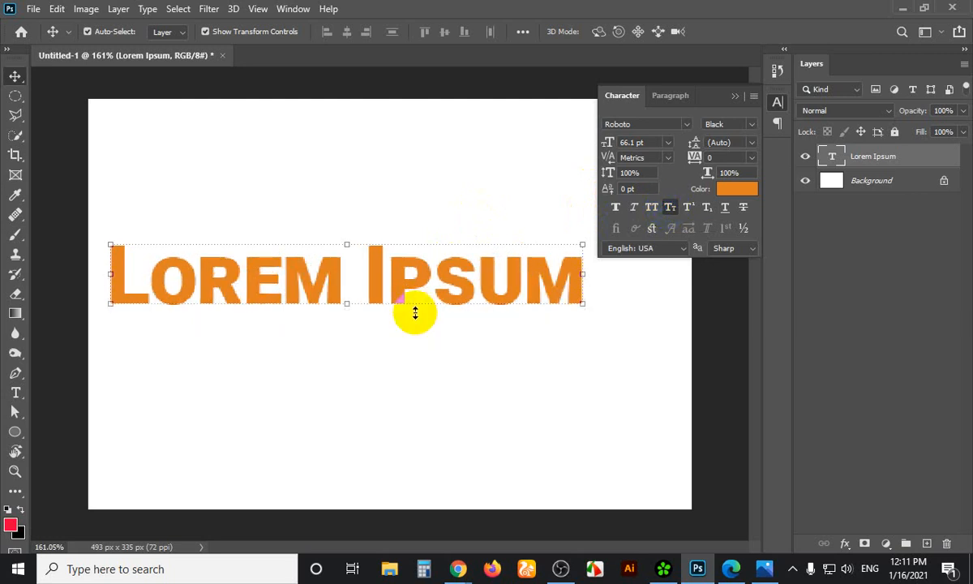
key(Print)
drag(94, 189, 668, 399)
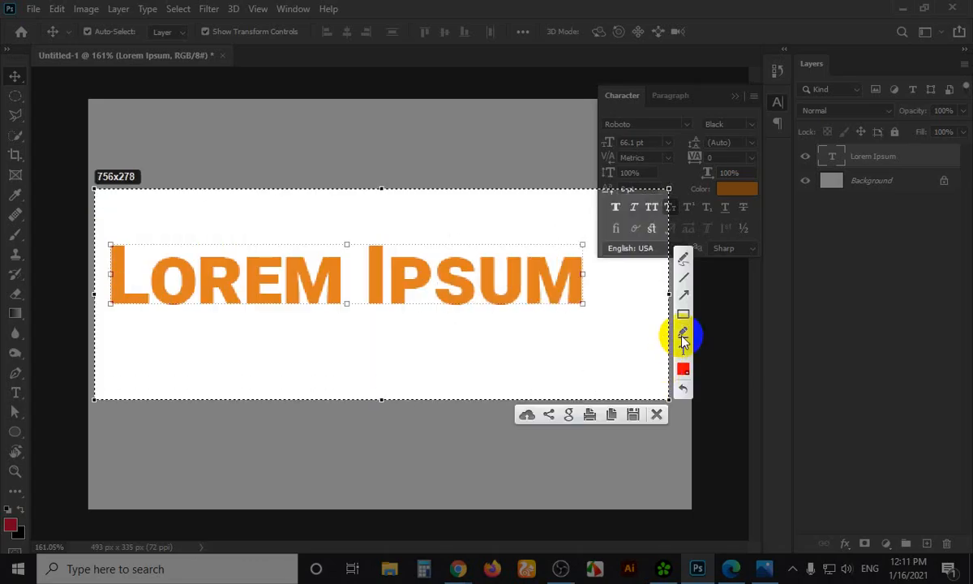
click(683, 258)
mouse_move(136, 263)
mouse_down()
mouse_move(150, 241)
mouse_move(211, 207)
mouse_up()
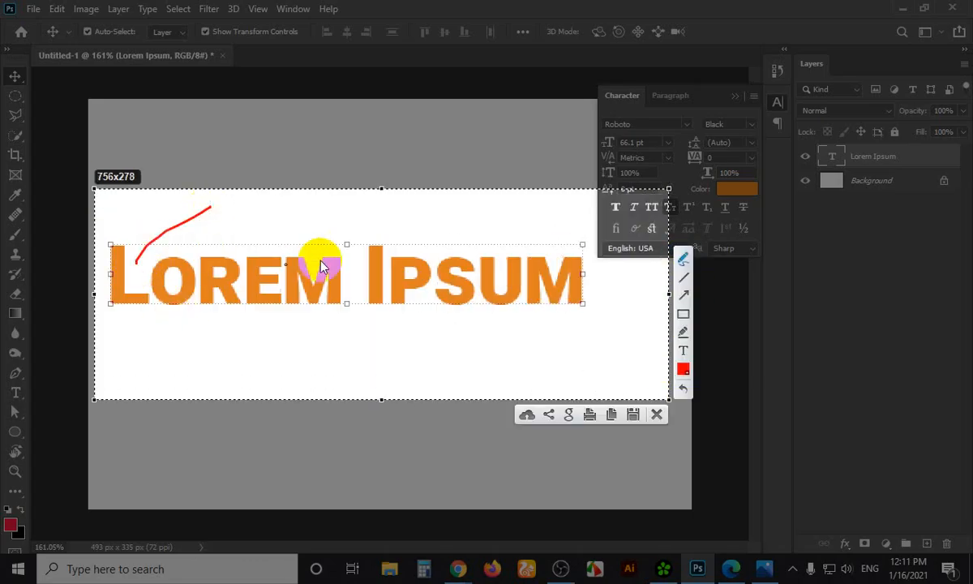
drag(387, 253, 415, 227)
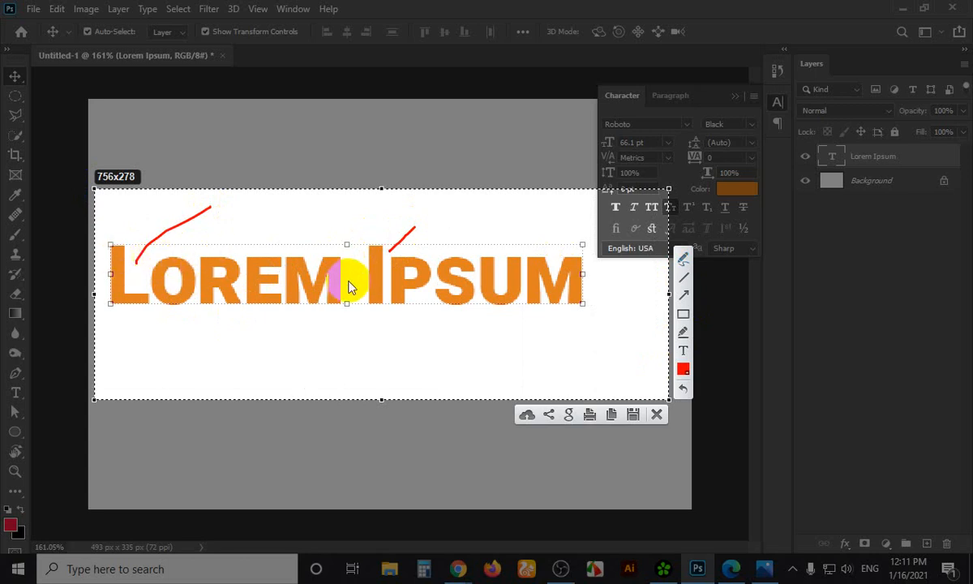
key(Escape)
drag(328, 282, 321, 181)
Turn off small caps on the copy, retype it as 'Iorem ipsum', and test Small Caps
key(t)
click(330, 180)
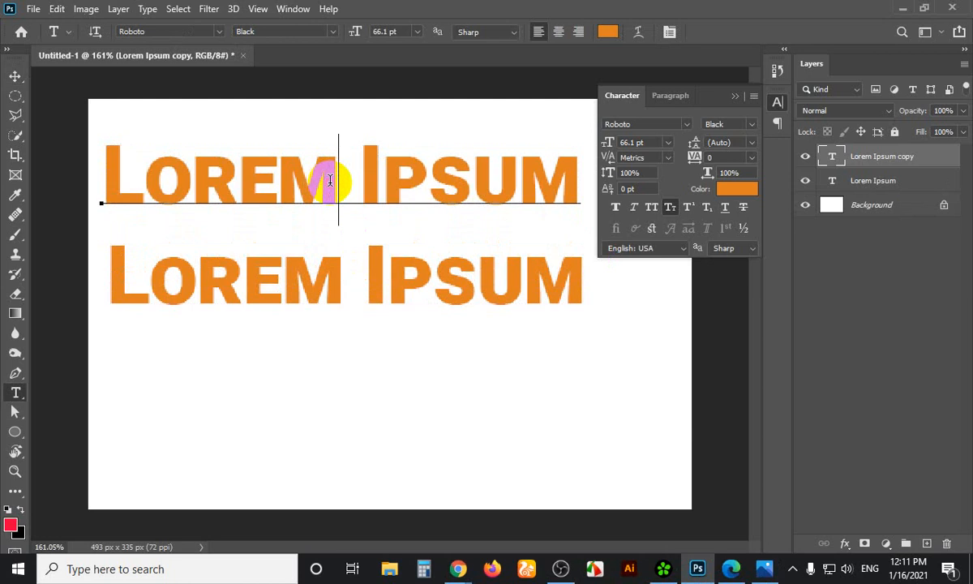
key(ctrl+a)
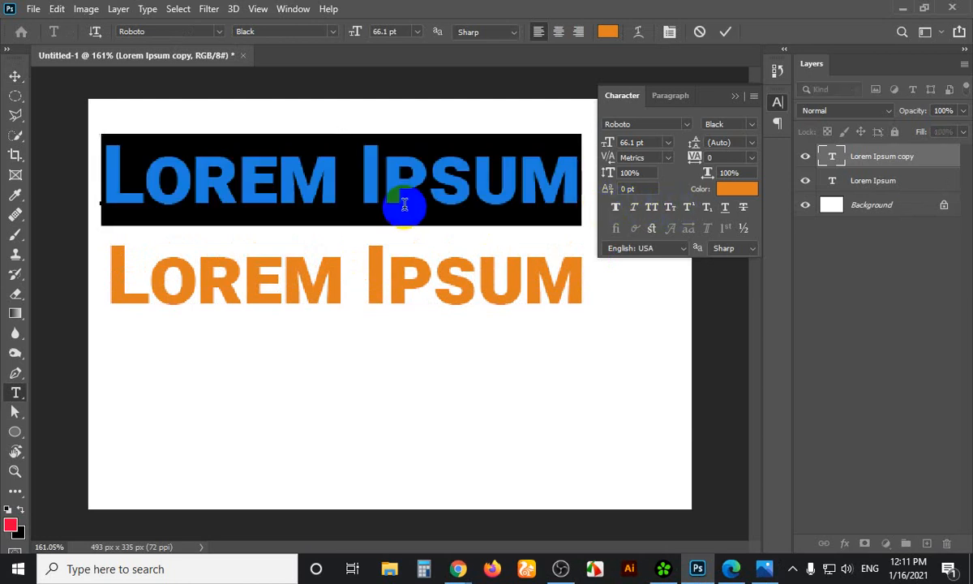
key(ctrl+shift+h)
text(I)
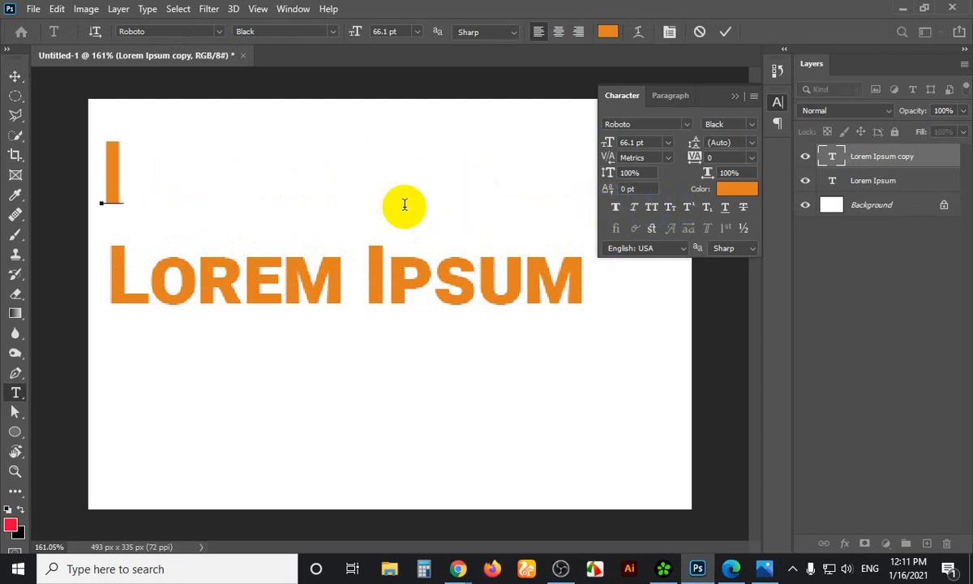
text(orem i)
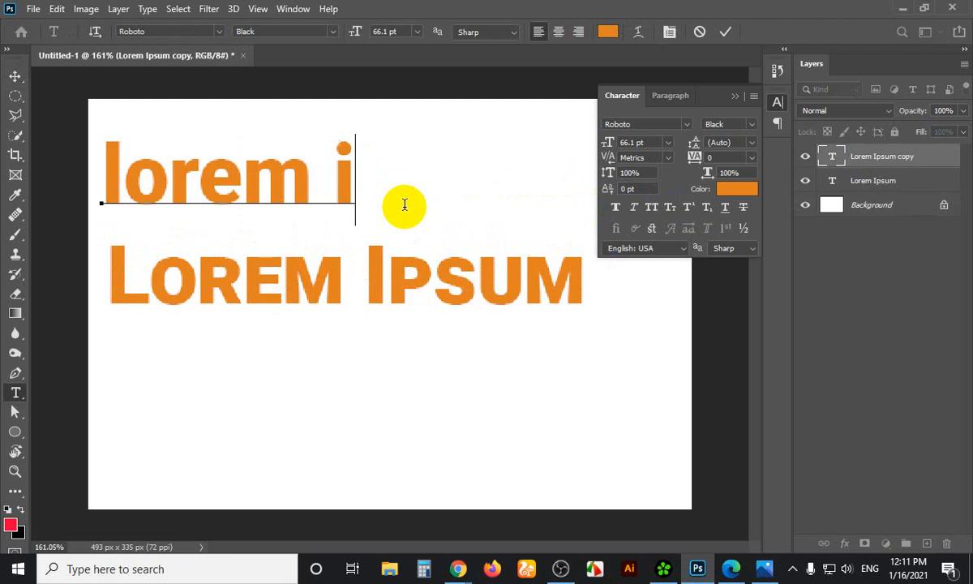
text(psum)
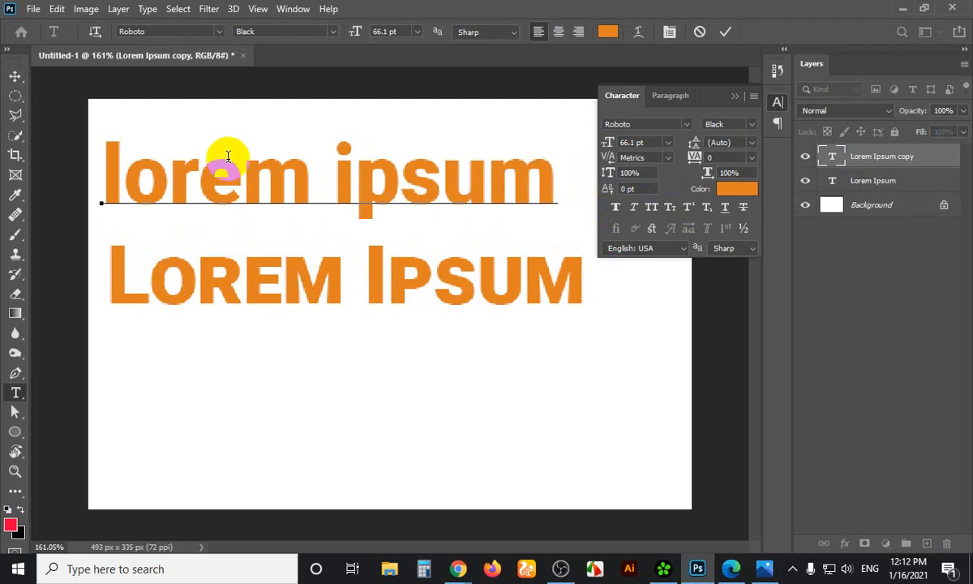
click(16, 77)
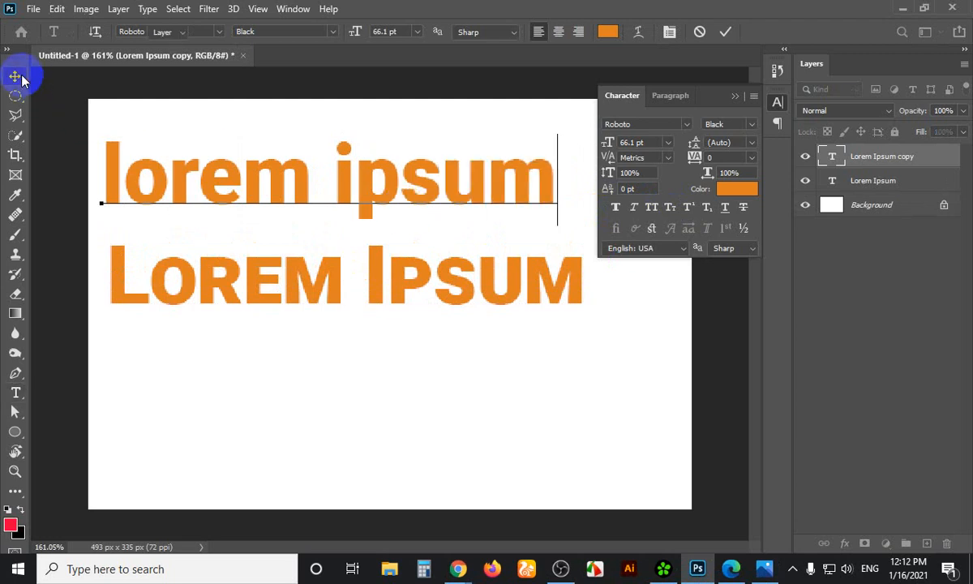
click(670, 209)
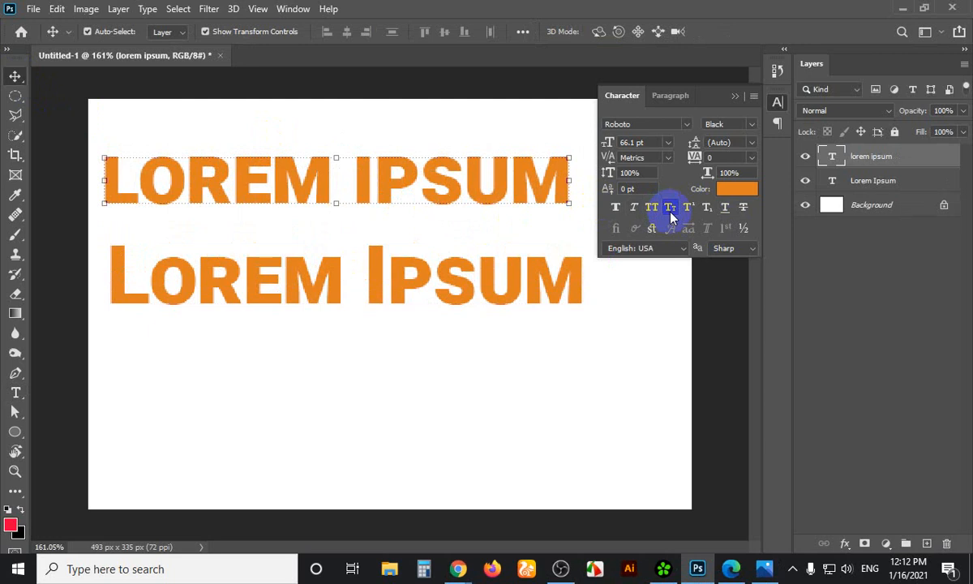
click(670, 209)
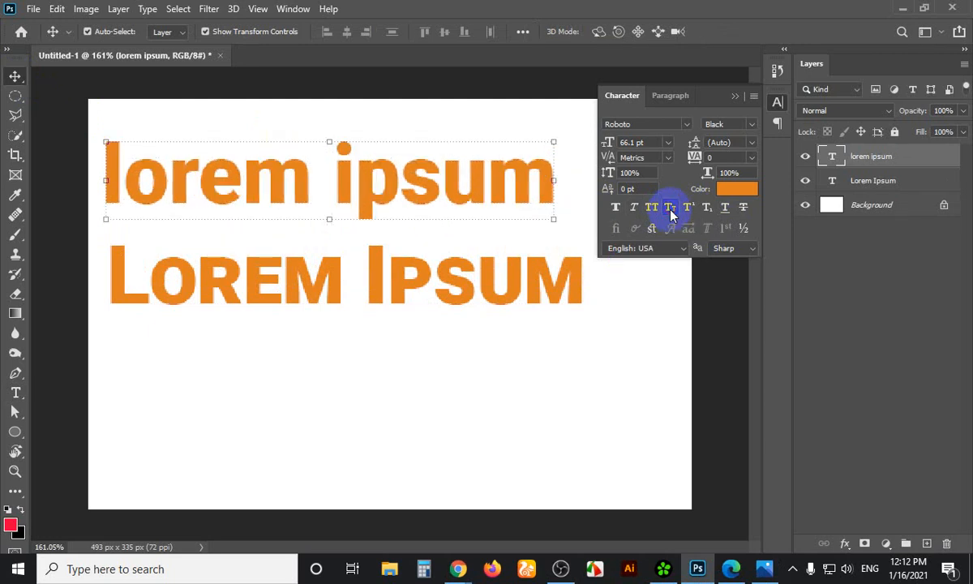
Replace the top line's text with 'LOREM' and commit it
double_click(372, 188)
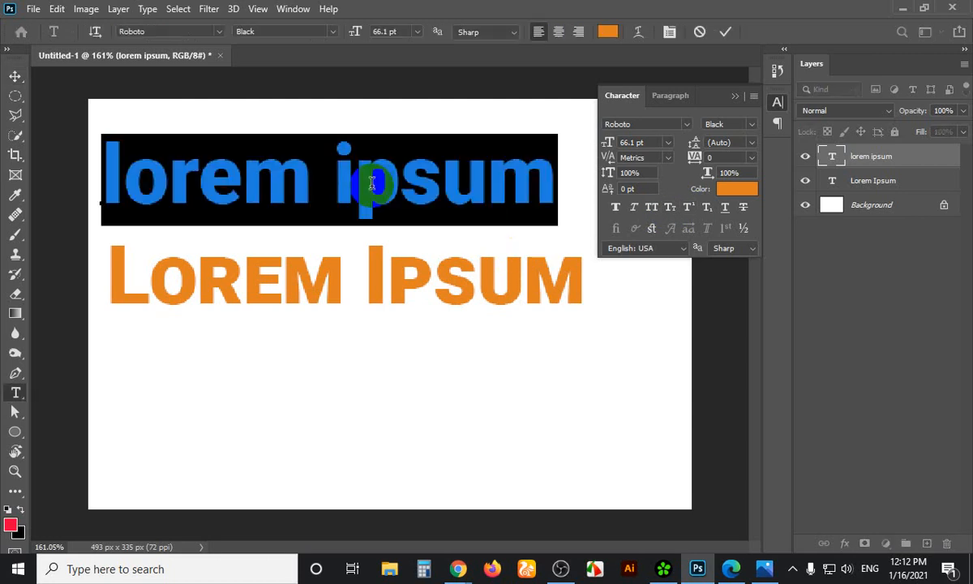
text(LOREM)
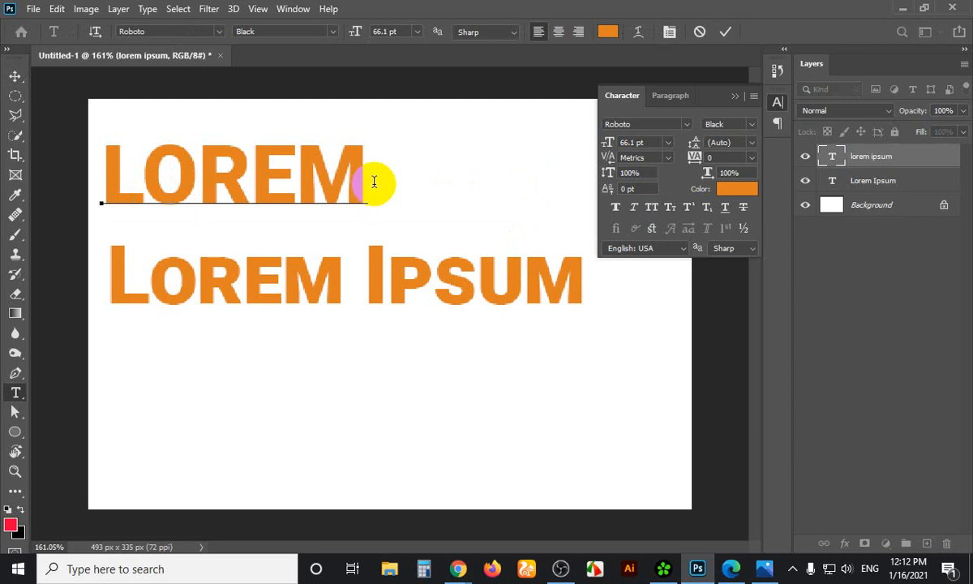
click(15, 76)
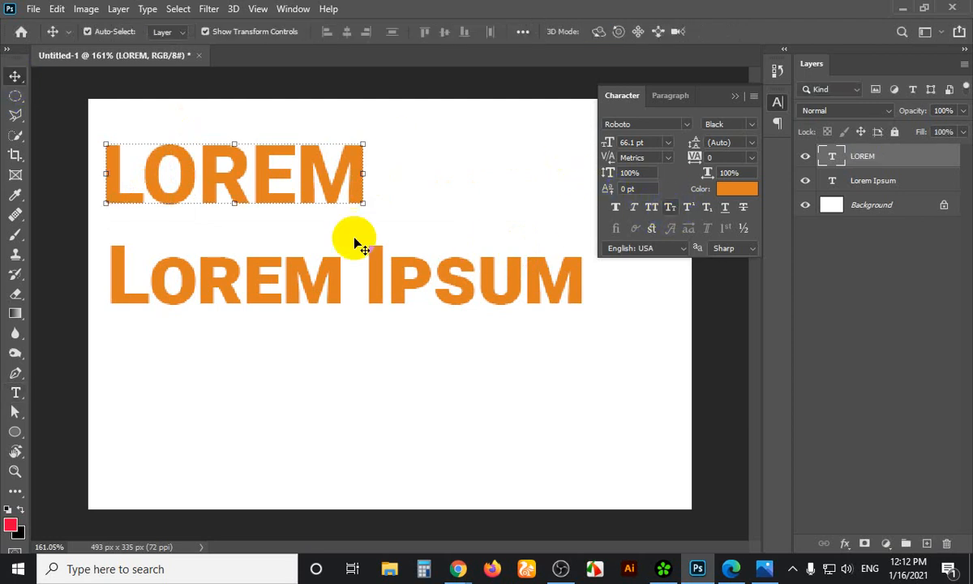
click(283, 276)
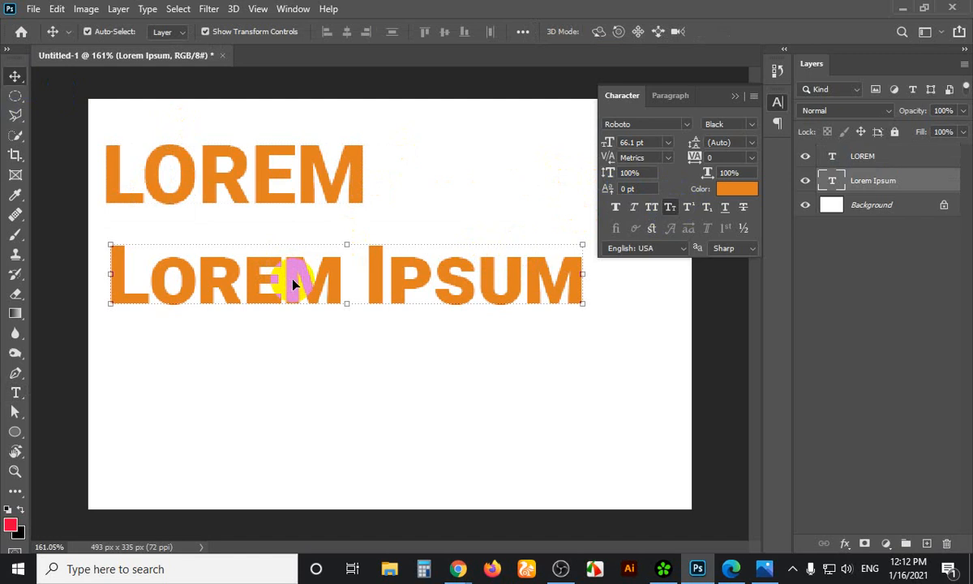
Retype 'OREM' as lowercase 'orem' and set the upper Lorem word in small caps
key(t)
drag(166, 169, 366, 169)
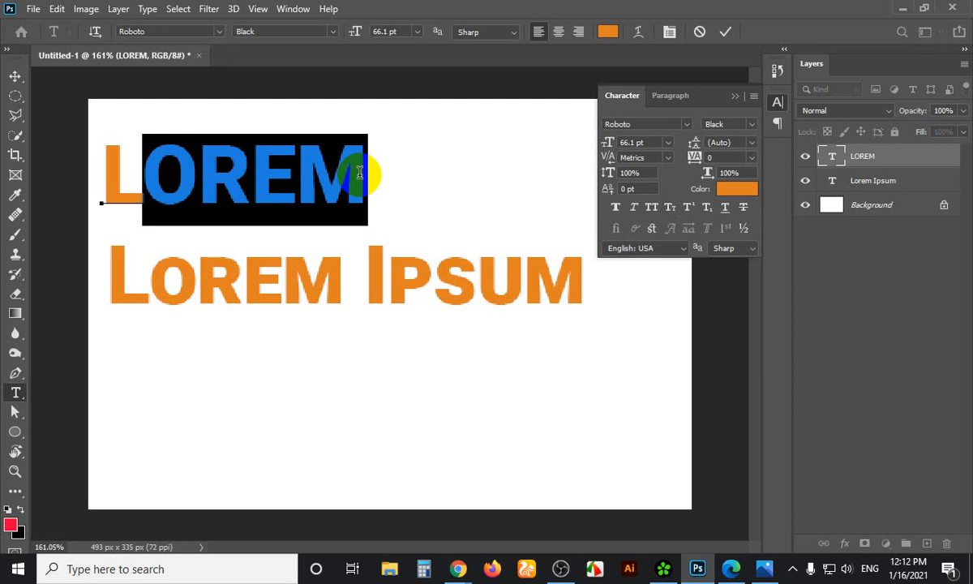
text(orem)
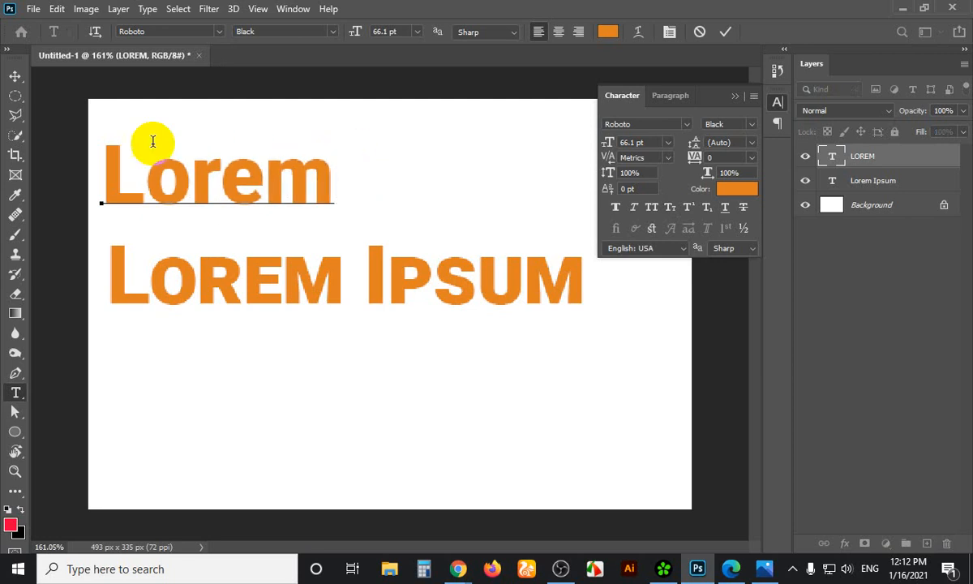
click(16, 76)
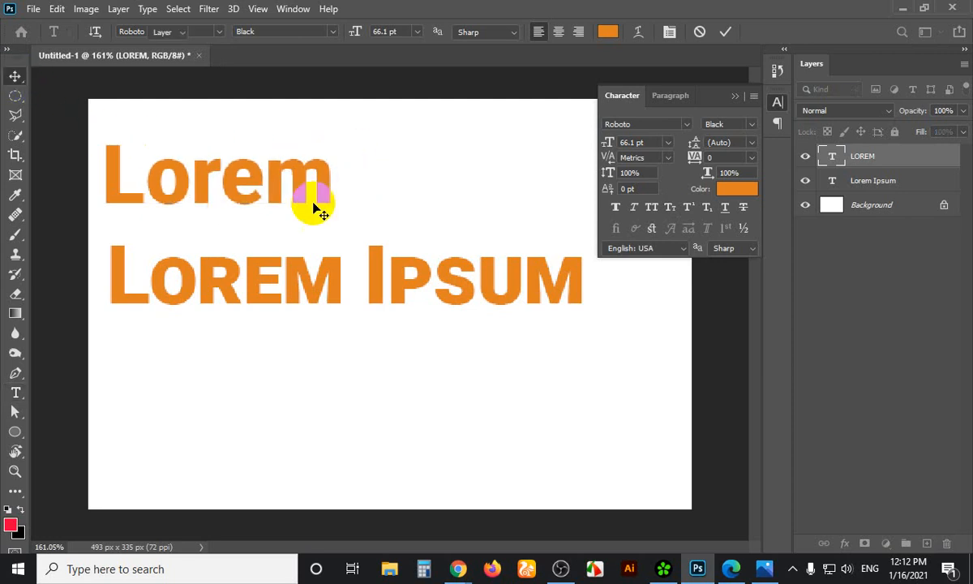
click(673, 208)
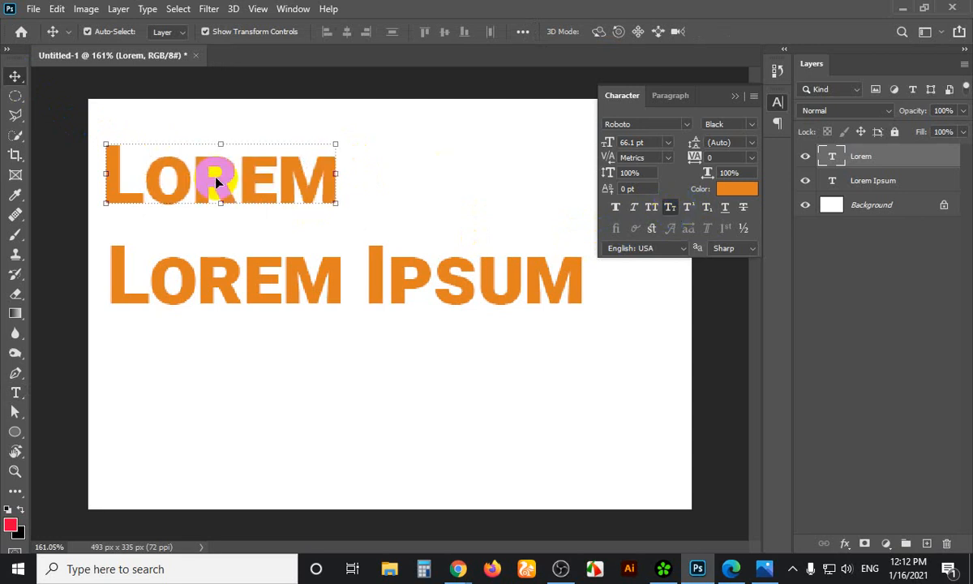
click(734, 188)
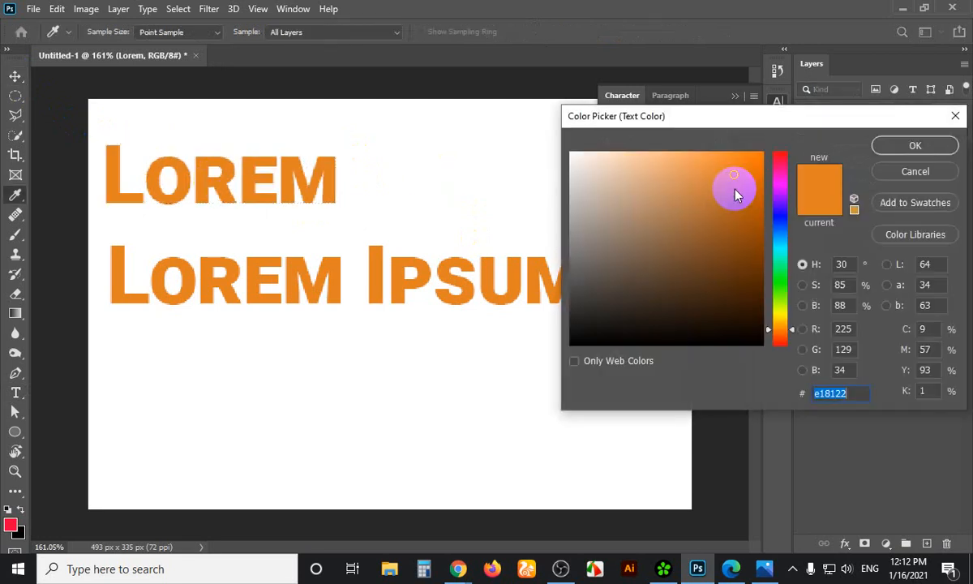
click(911, 171)
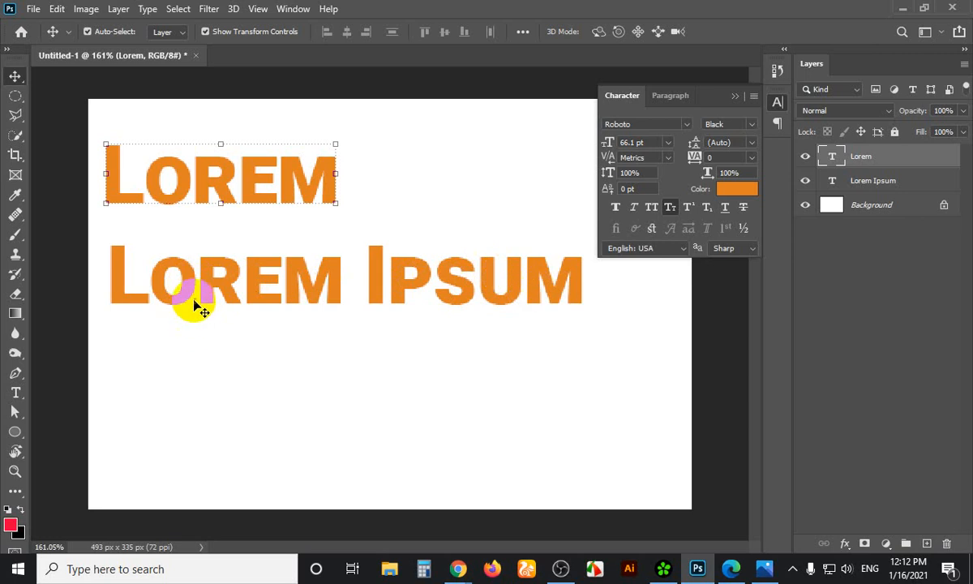
Duplicate the Lorem Ipsum line as a third row and replace its text with a name
click(491, 285)
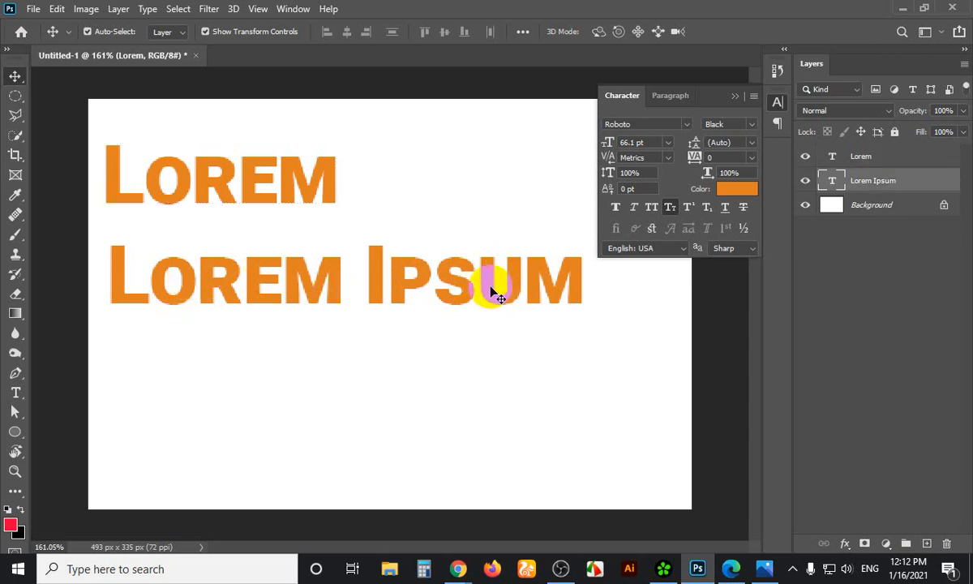
drag(487, 291, 478, 374)
key(t)
click(355, 363)
key(ctrl+a)
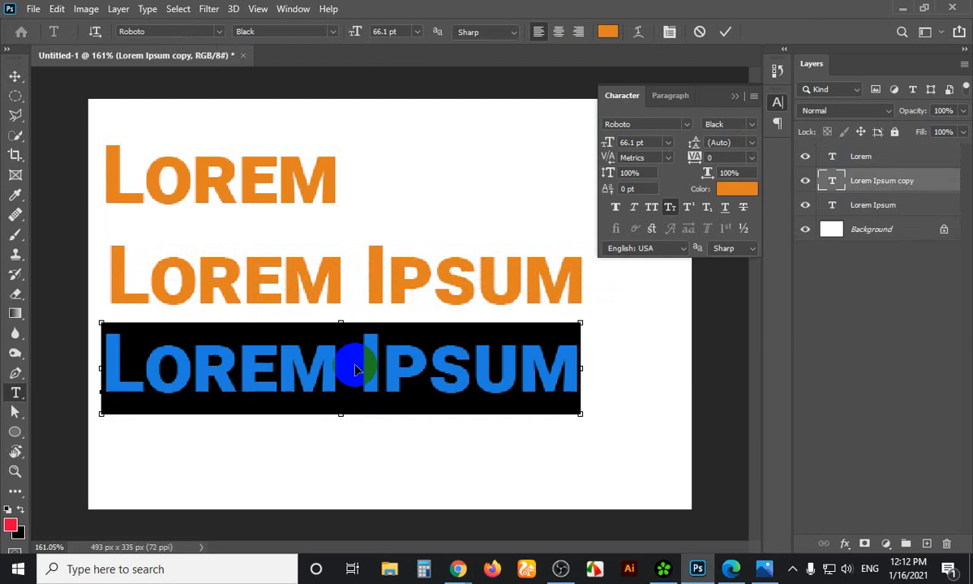
text(J)
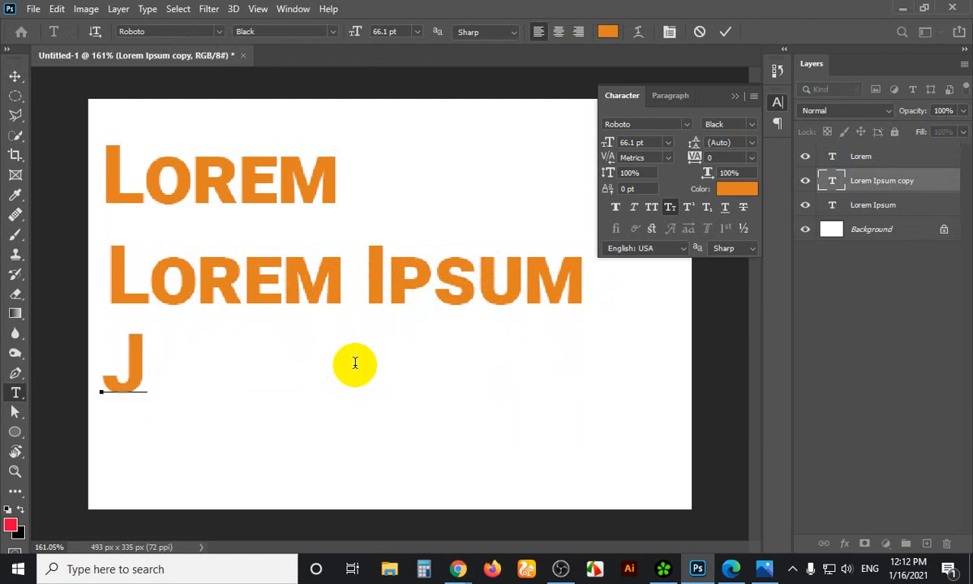
text(ohn Smith)
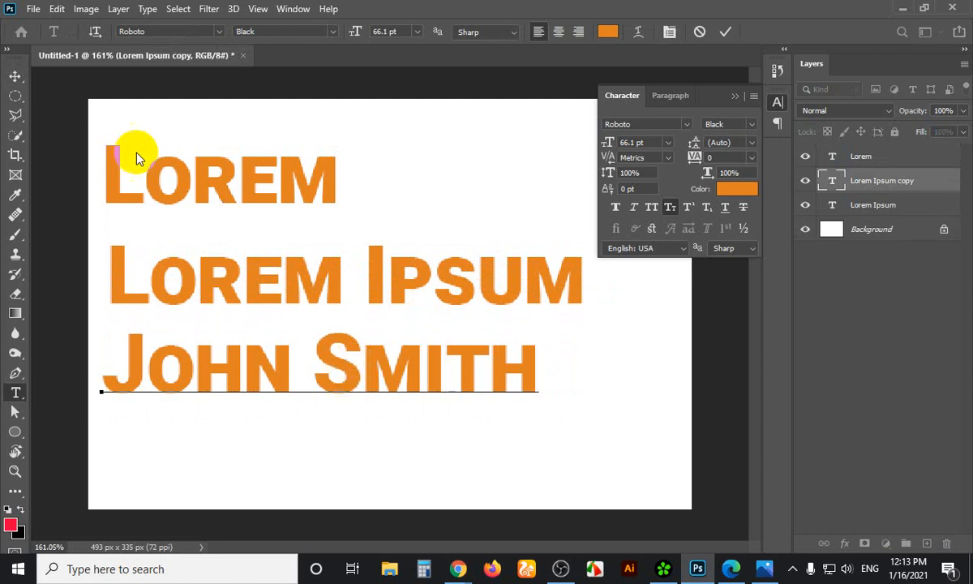
click(15, 77)
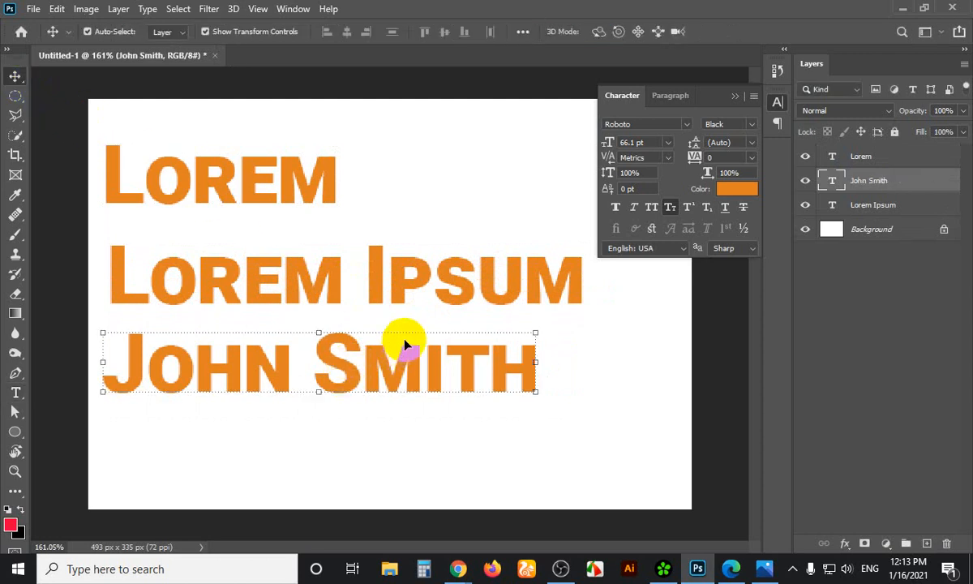
Delete the name line and the Lorem heading layer
key(Delete)
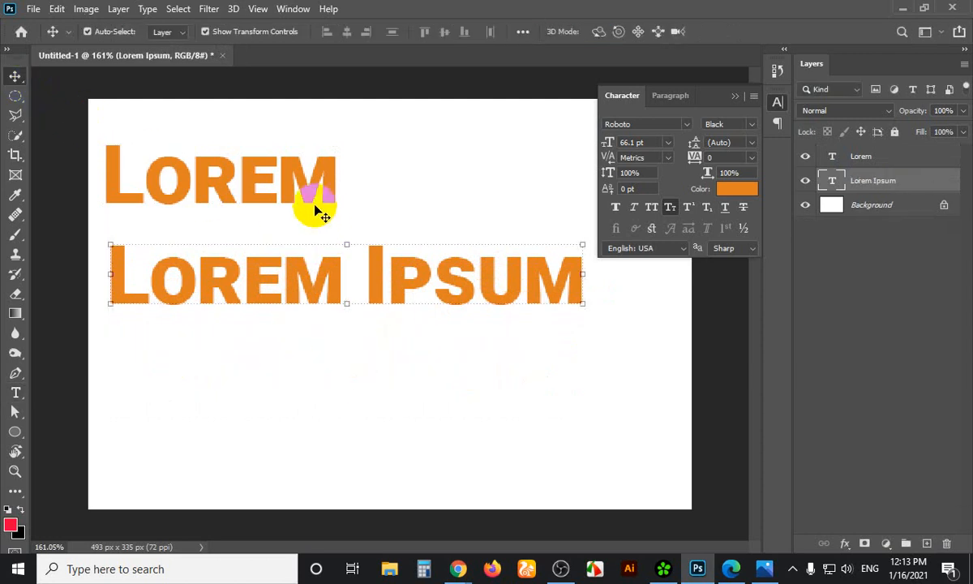
click(311, 195)
key(Delete)
click(325, 279)
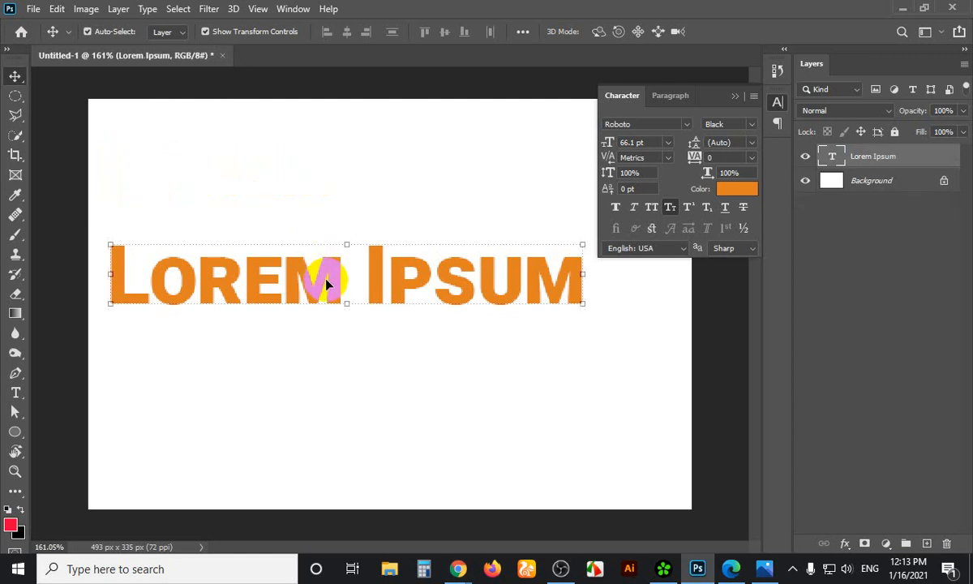
Duplicate Lorem Ipsum below, turn off small caps, and retype the copy as O2
drag(326, 283, 321, 386)
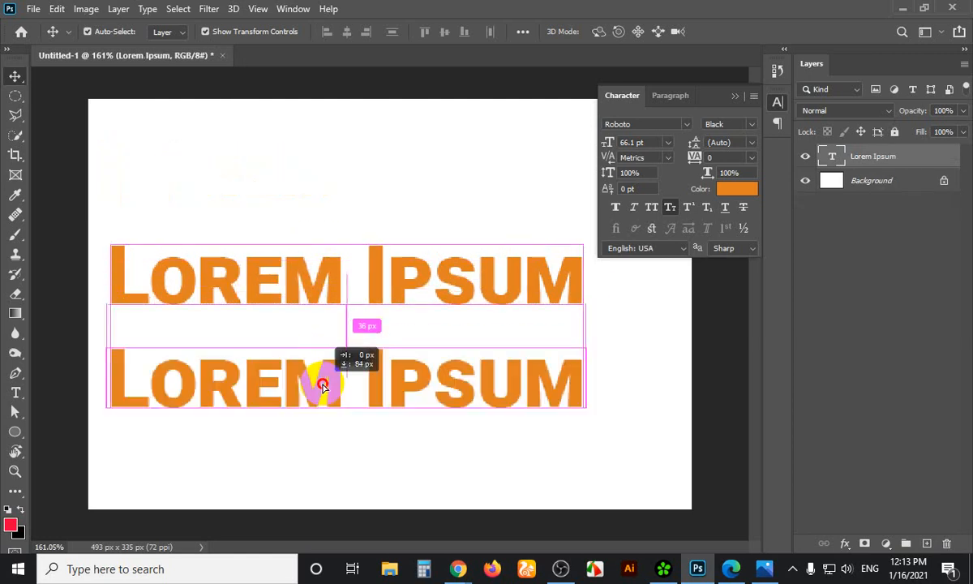
click(669, 212)
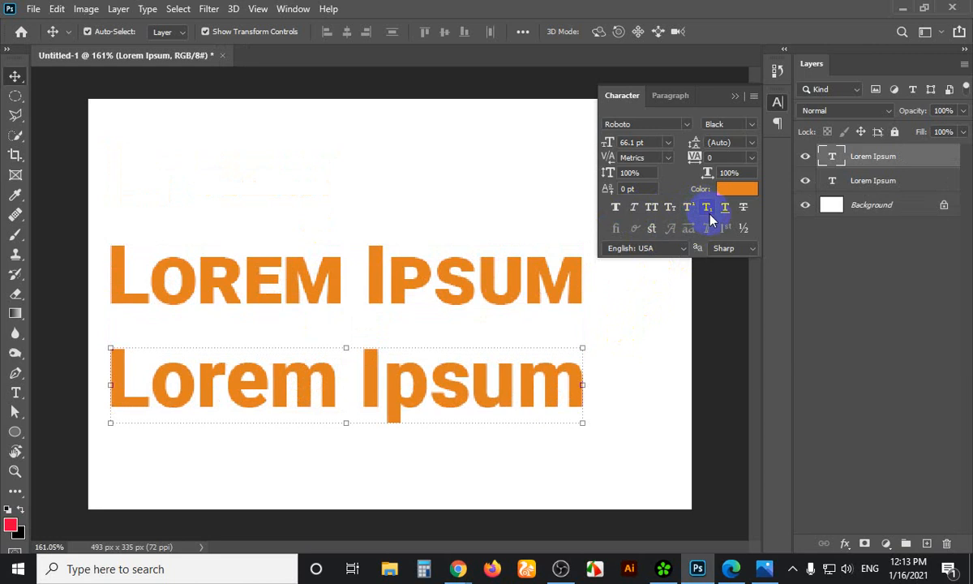
double_click(353, 386)
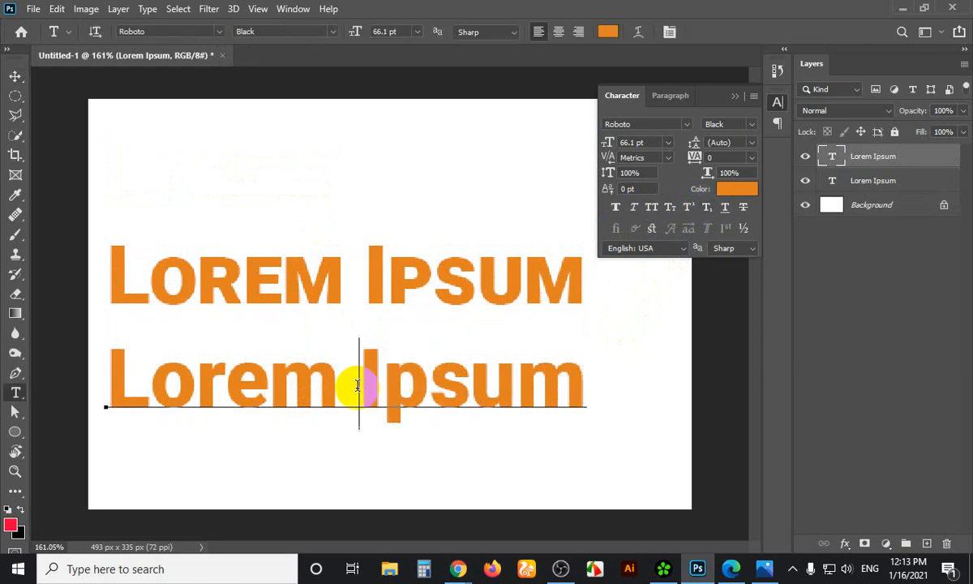
triple_click(357, 386)
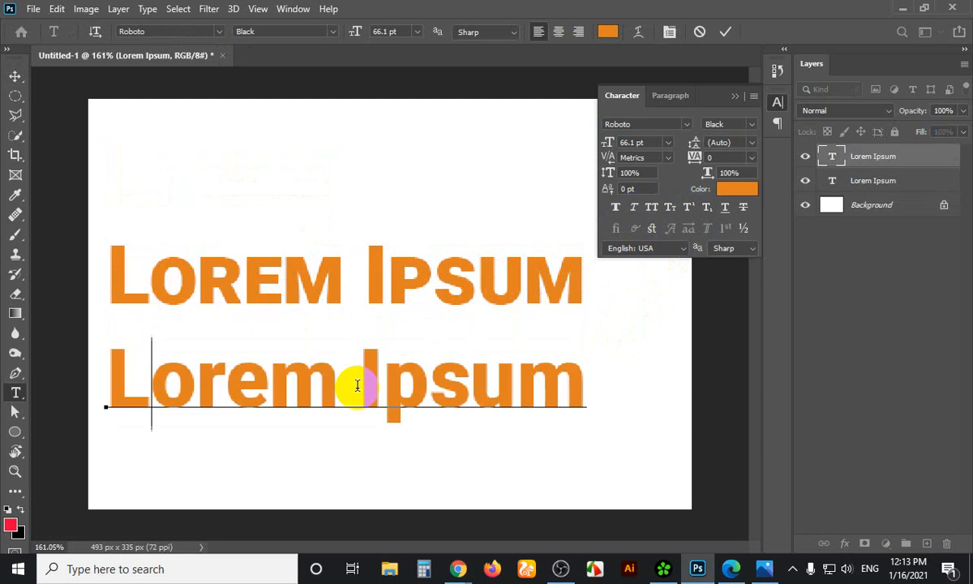
text(O)
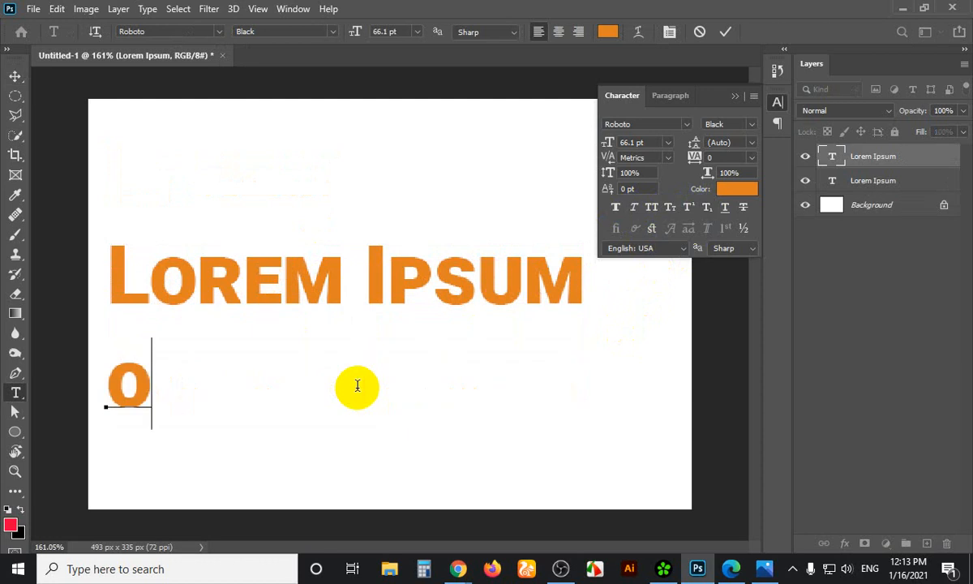
text(2)
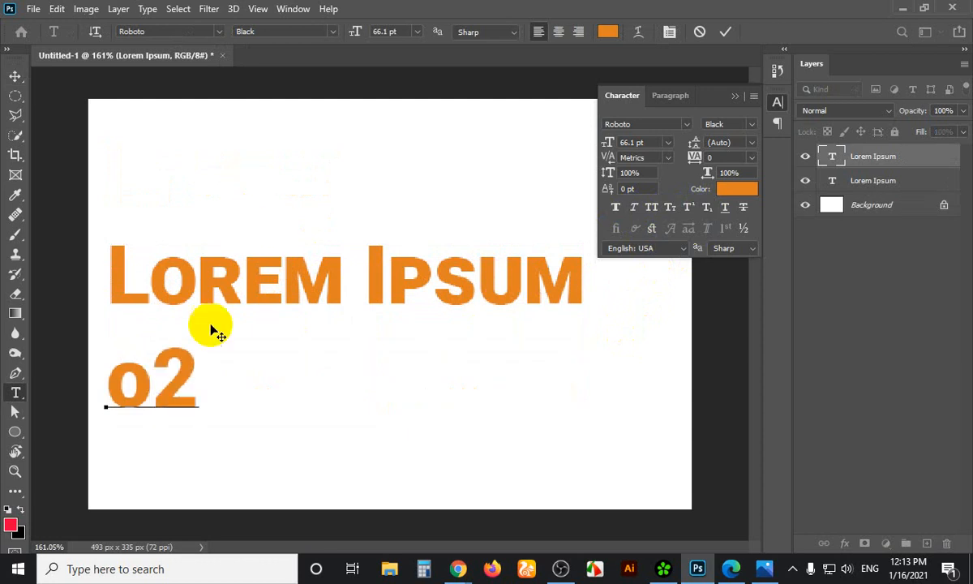
click(152, 370)
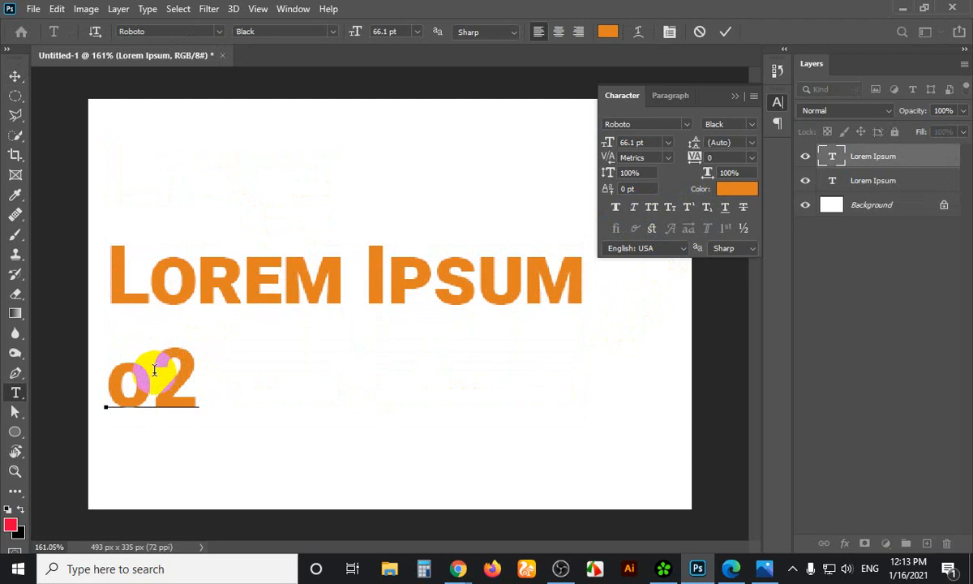
shift+click(118, 378)
text(0)
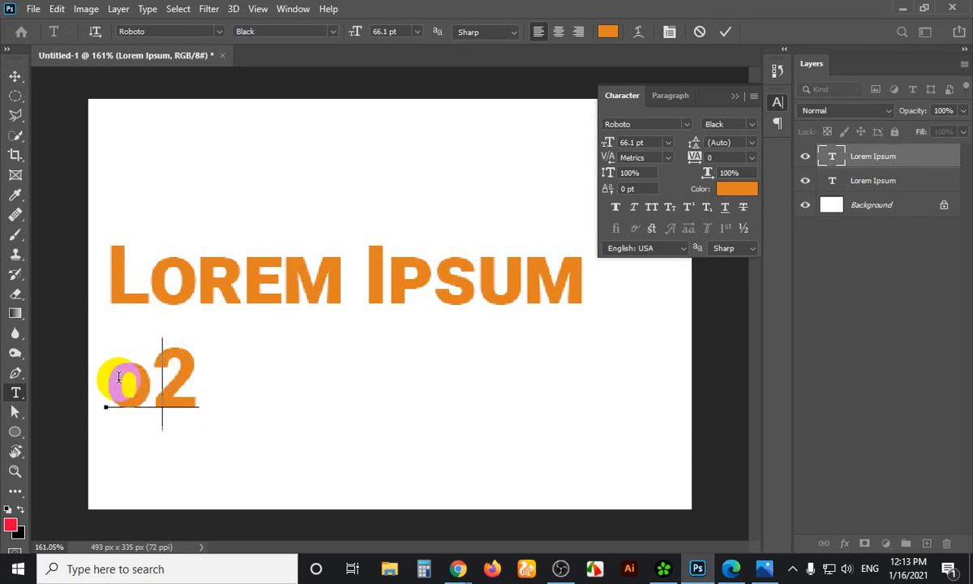
Superscript the 2 to form O² and place a copy of O² to its right
drag(140, 374, 204, 373)
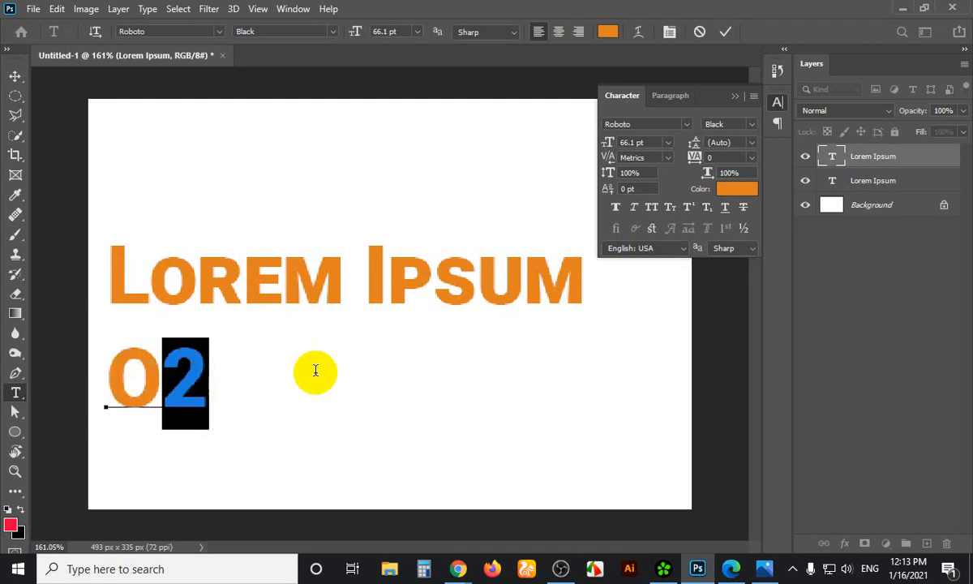
click(688, 208)
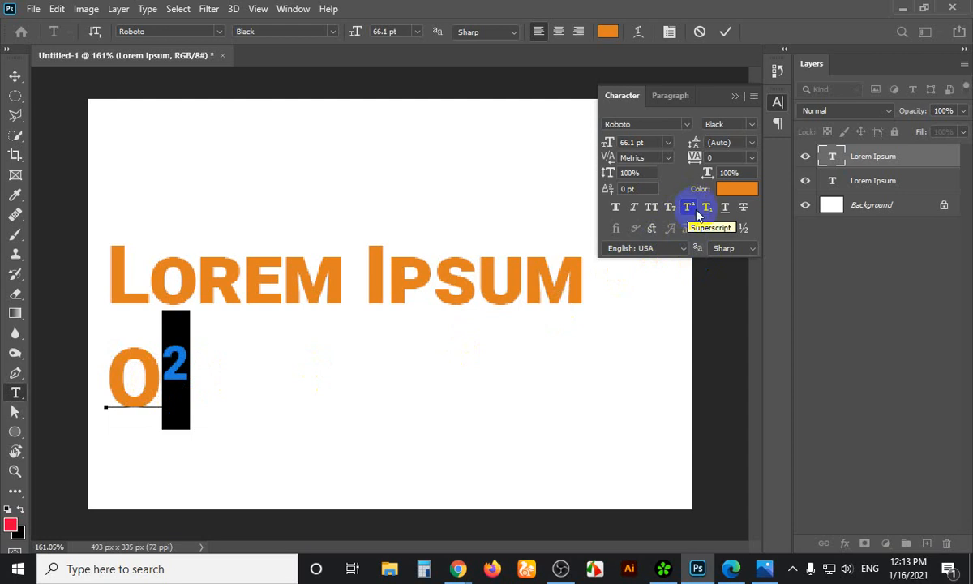
click(186, 391)
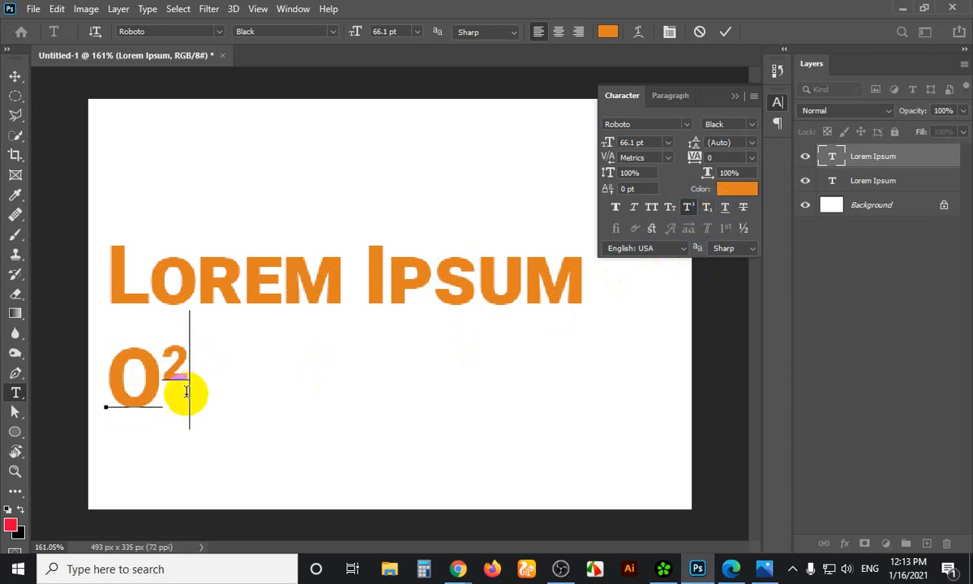
click(15, 76)
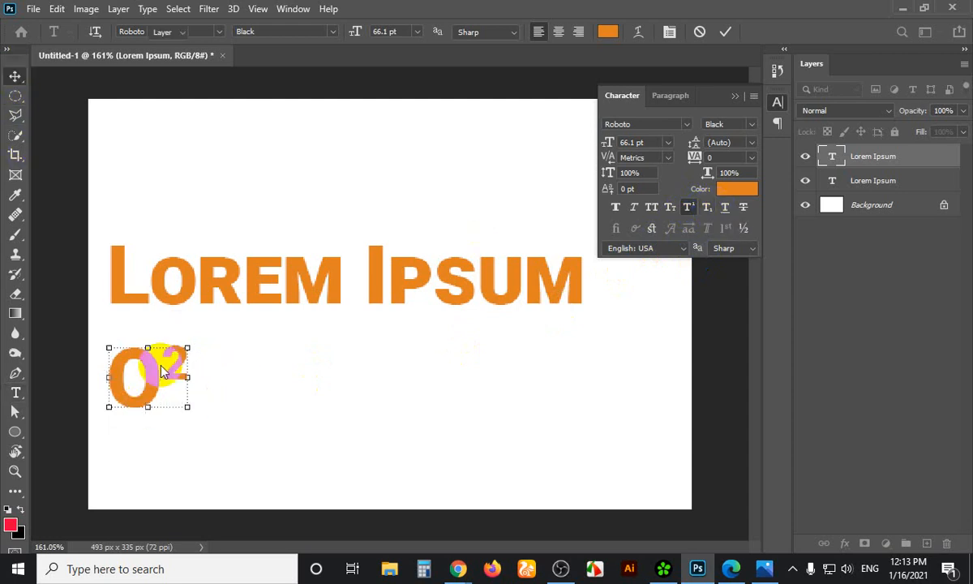
drag(146, 363, 288, 398)
Make the 2 in the duplicate a subscript so it reads O₂
key(t)
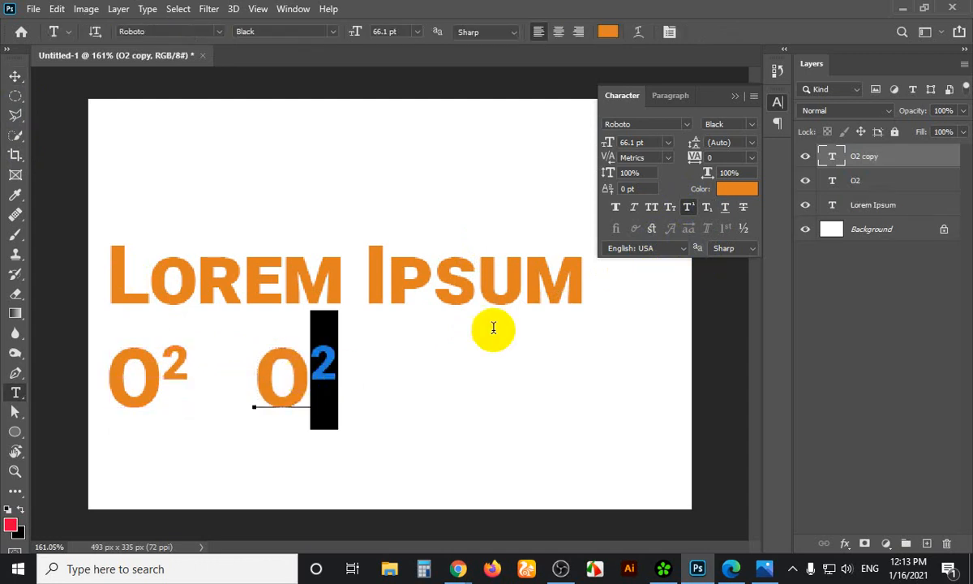
click(706, 207)
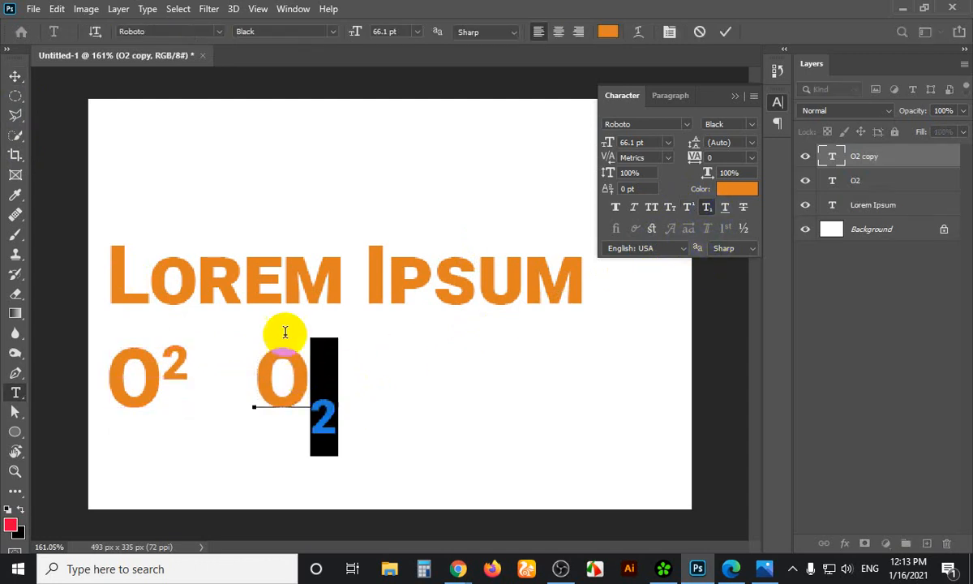
click(14, 75)
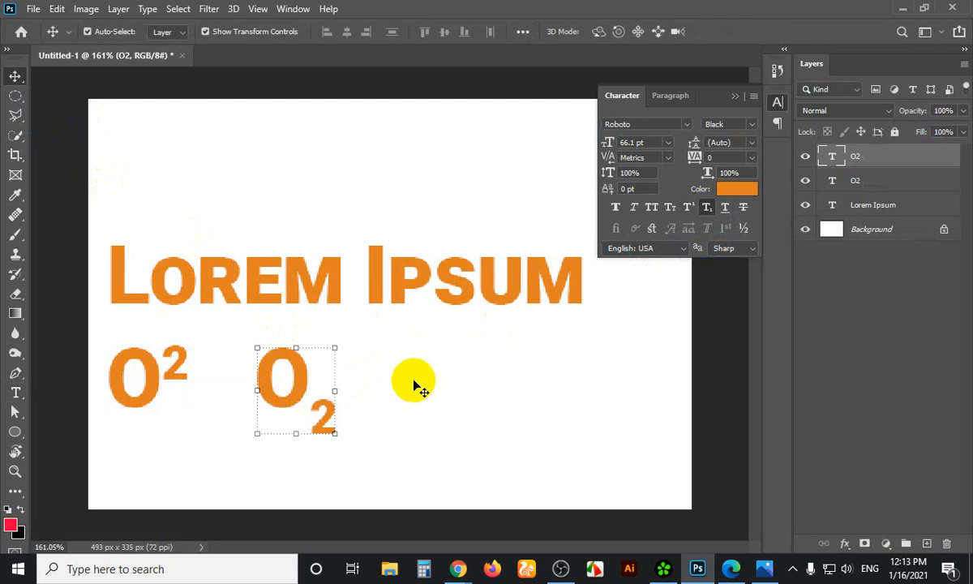
Move the Lorem Ipsum line up to the top of the canvas
click(156, 381)
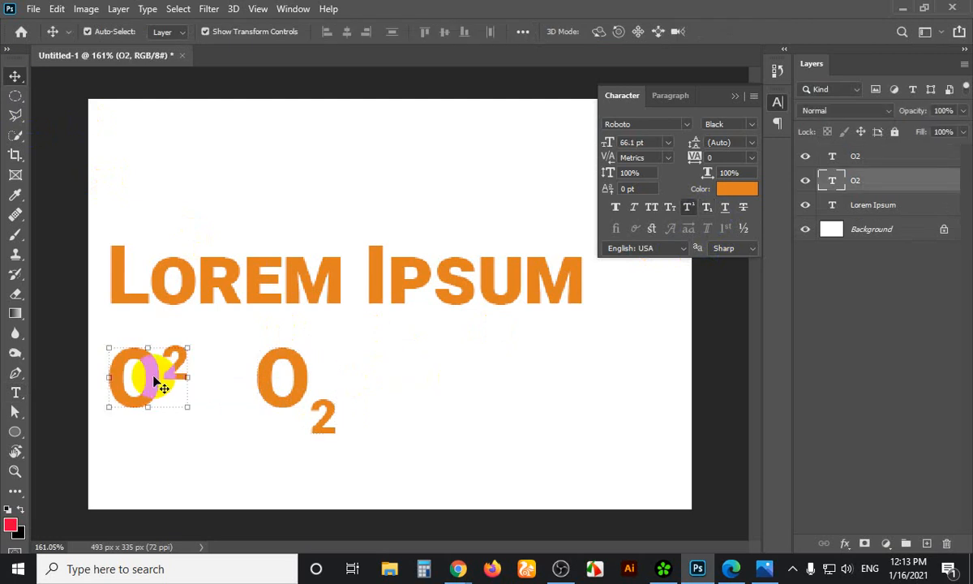
click(294, 386)
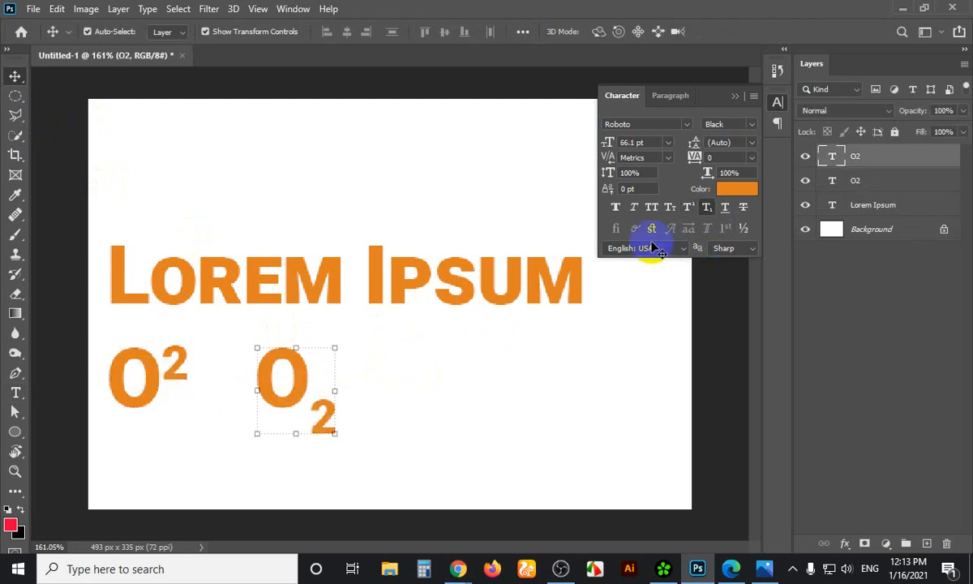
click(456, 381)
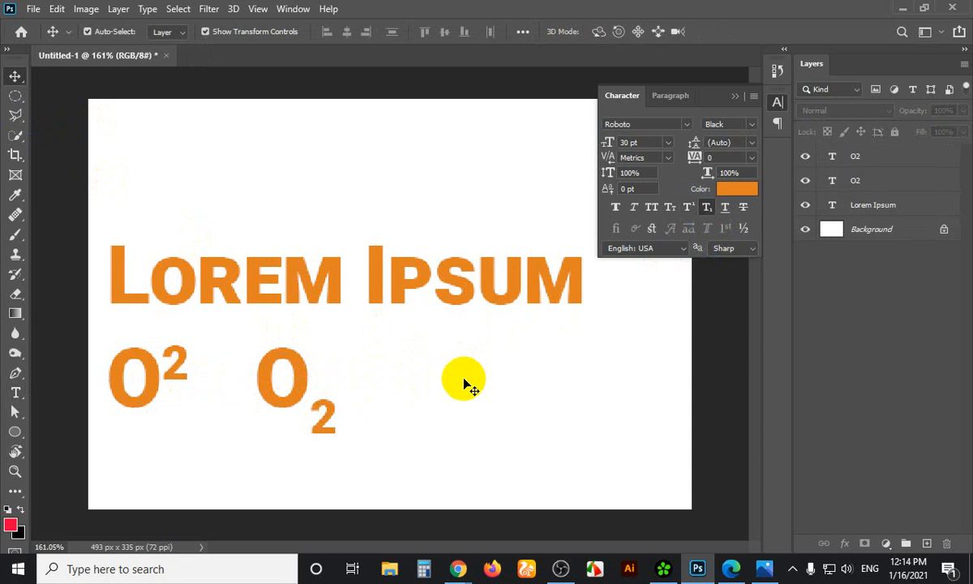
drag(328, 288, 321, 172)
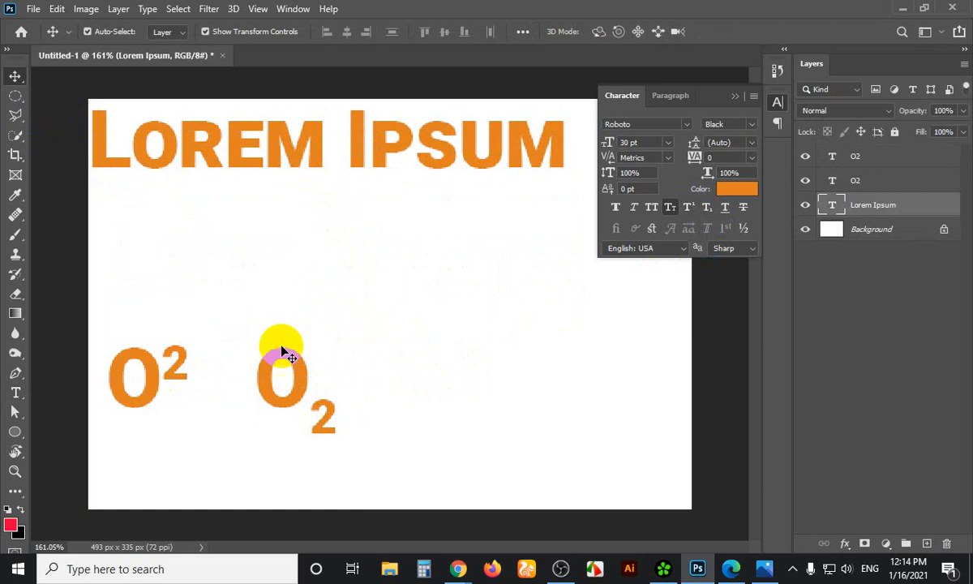
click(146, 409)
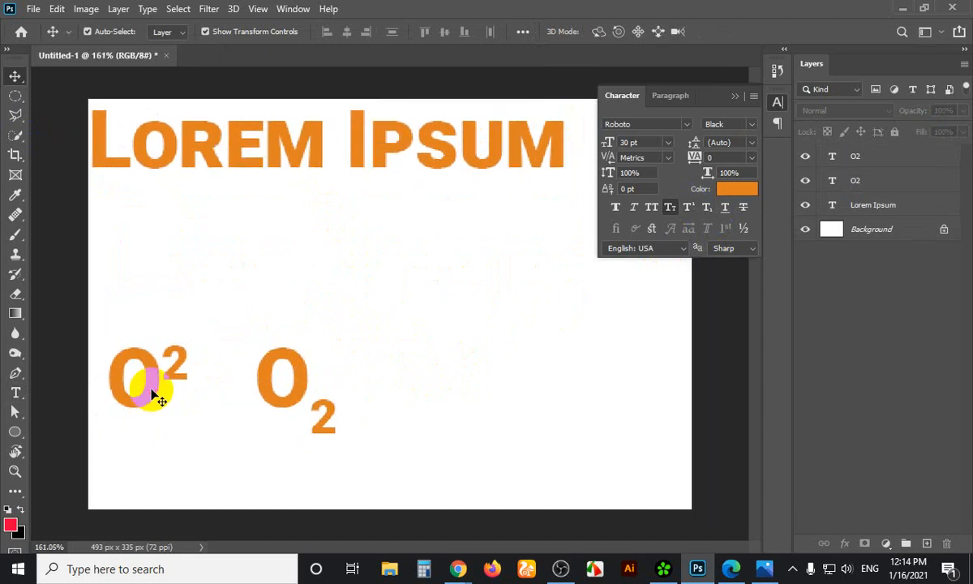
click(154, 389)
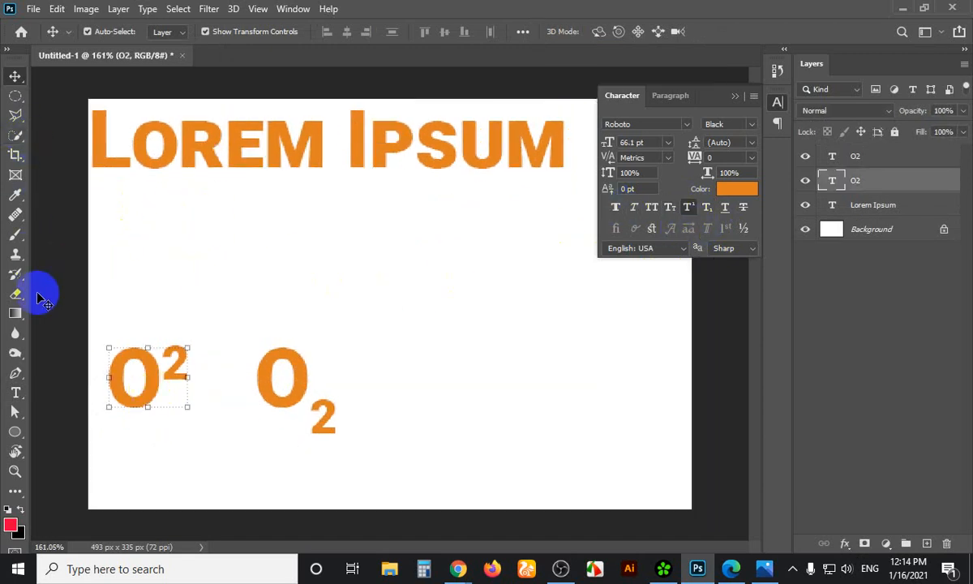
click(15, 393)
Create a new text line below Lorem Ipsum and type a2
click(263, 256)
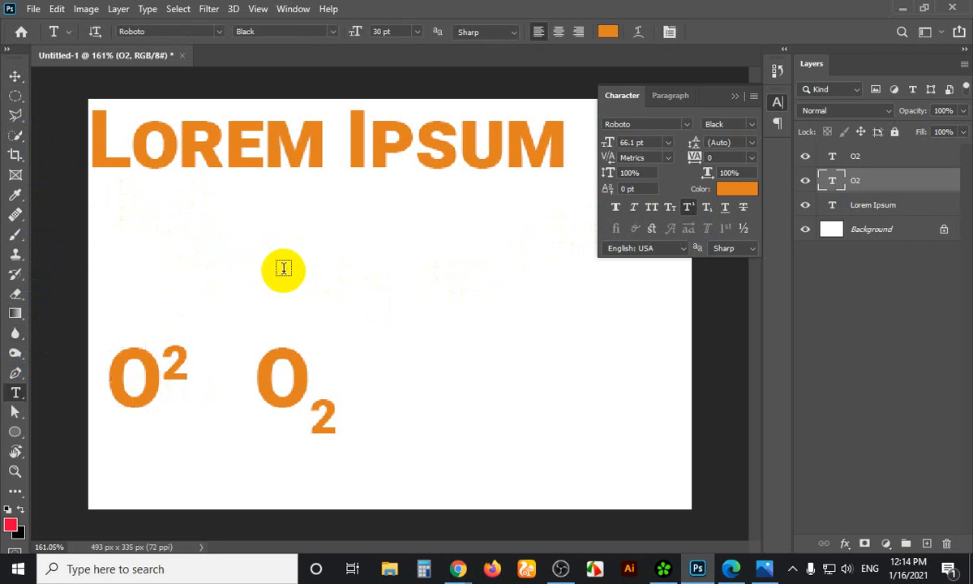
click(338, 244)
triple_click(338, 245)
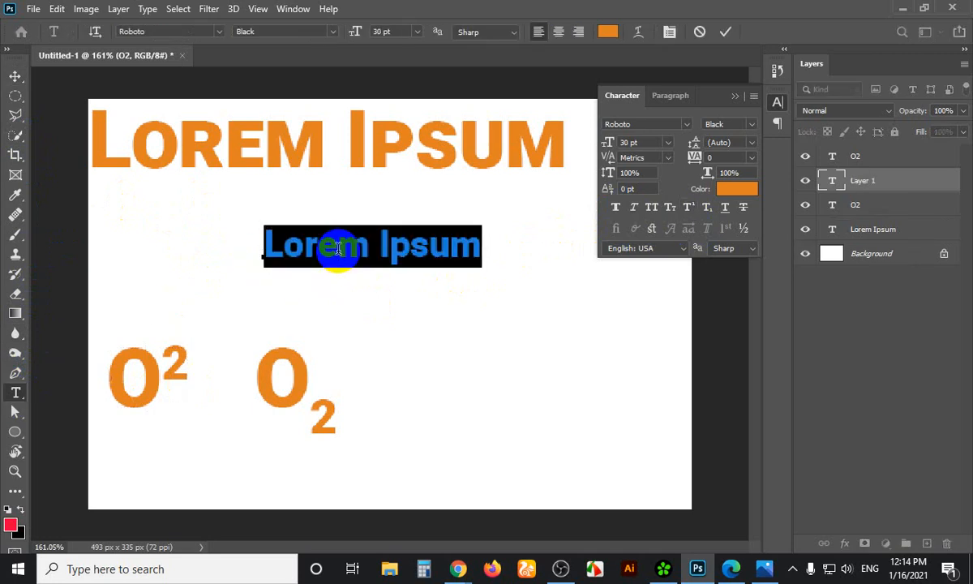
text(B)
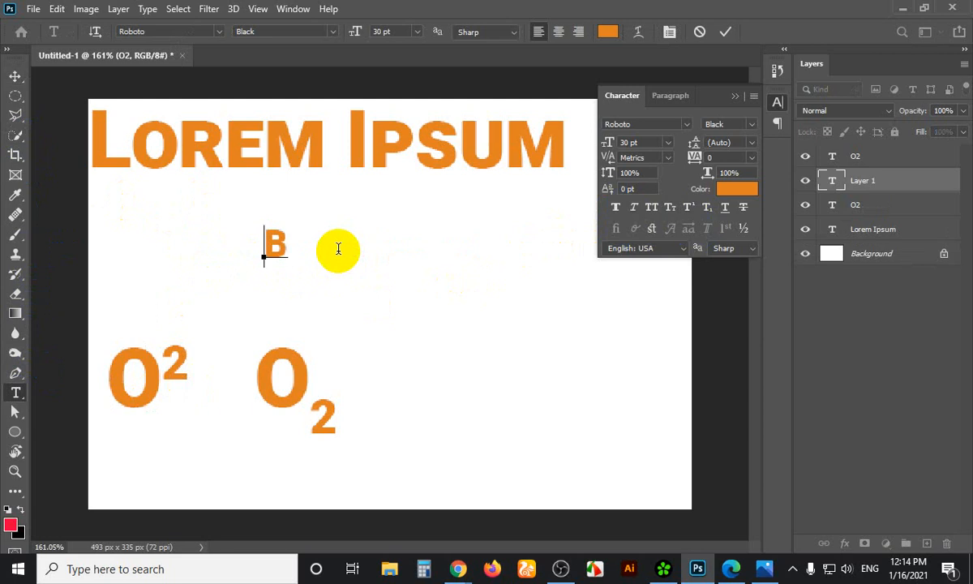
key(BackSpace)
text(CO)
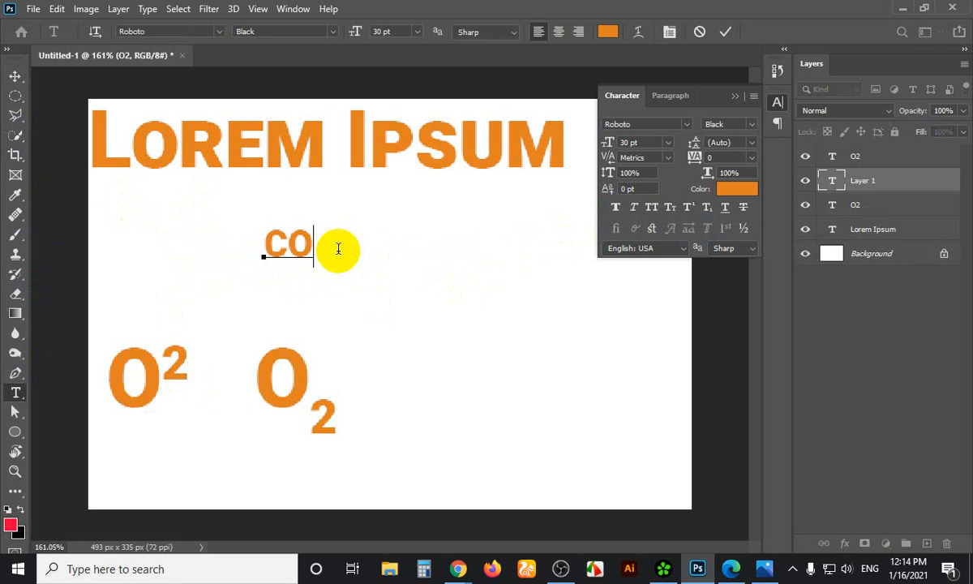
text(2)
drag(320, 246, 330, 241)
click(330, 242)
double_click(332, 244)
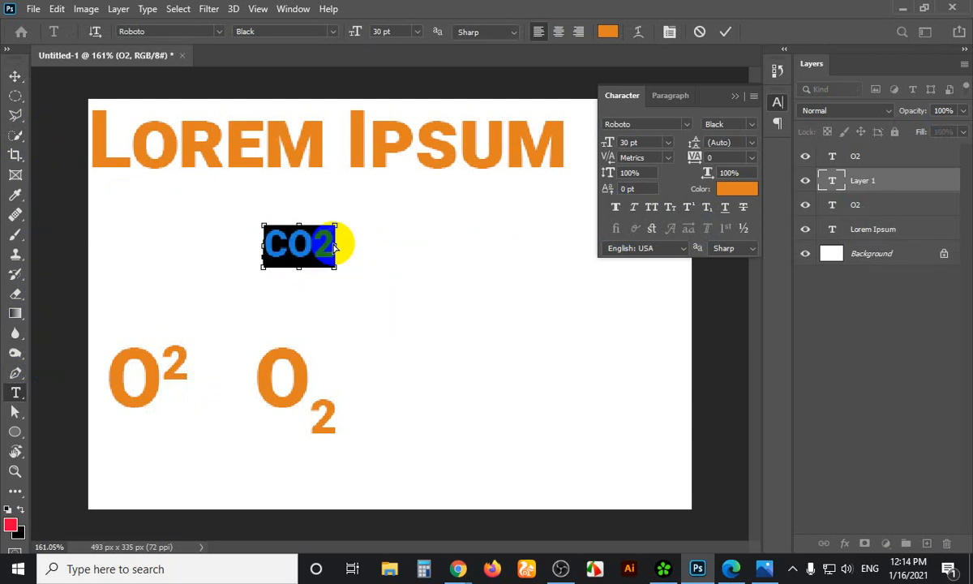
text(a)
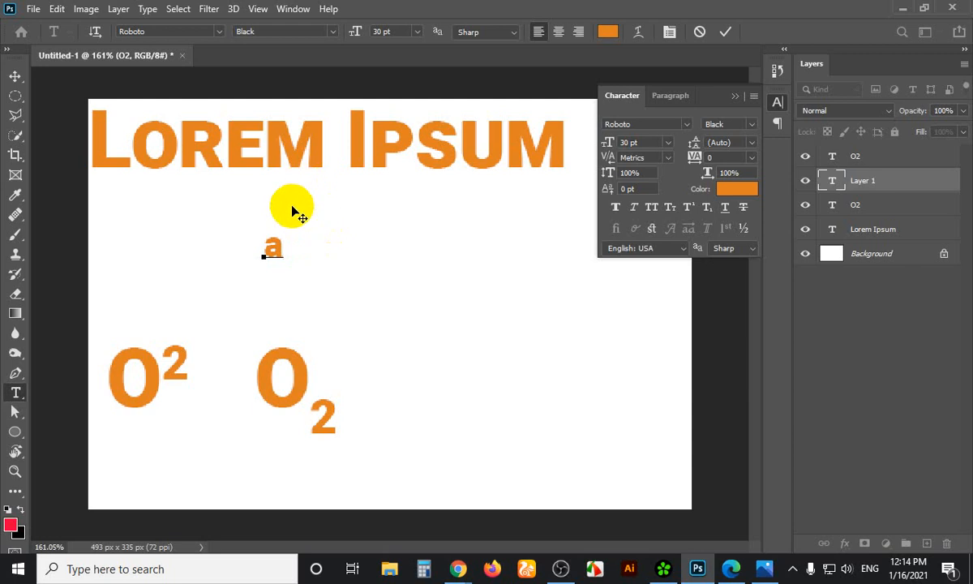
text(2)
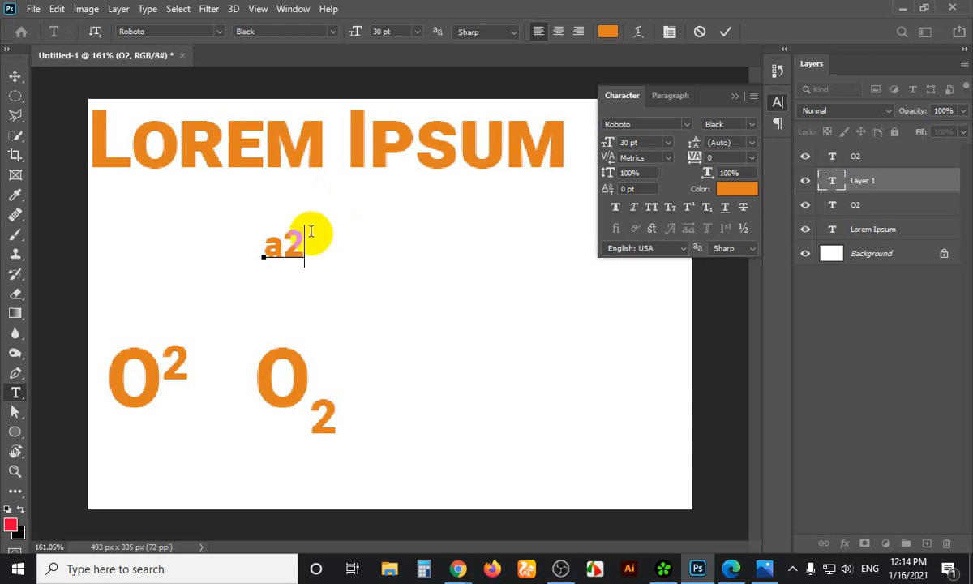
Raise the 2 after a to superscript to form a²
drag(310, 230, 290, 241)
click(284, 245)
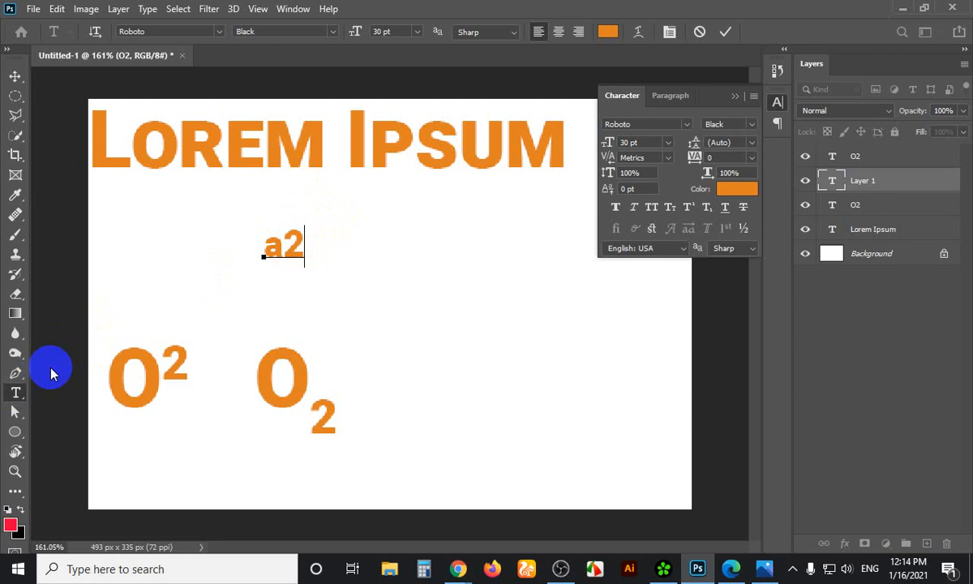
double_click(281, 247)
drag(283, 243, 299, 239)
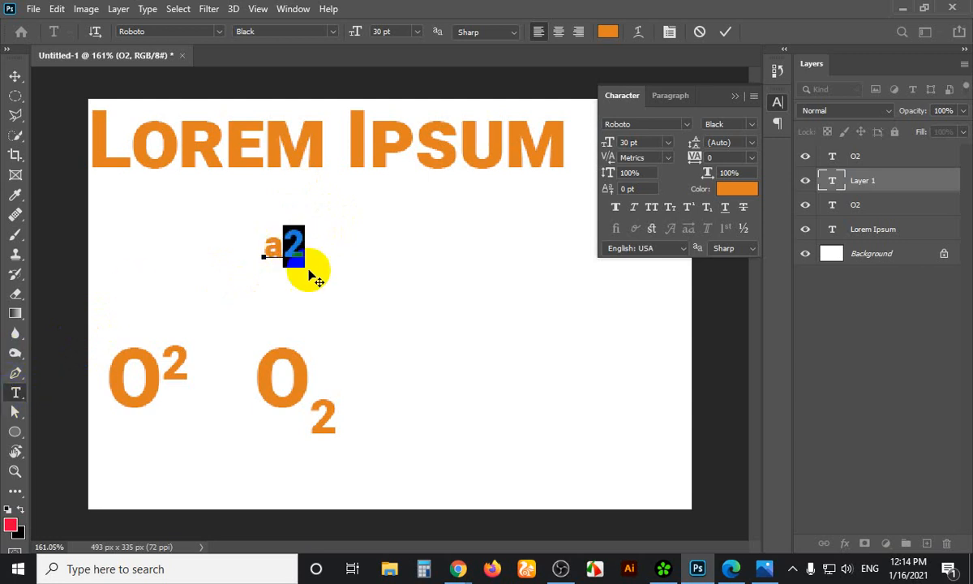
click(672, 209)
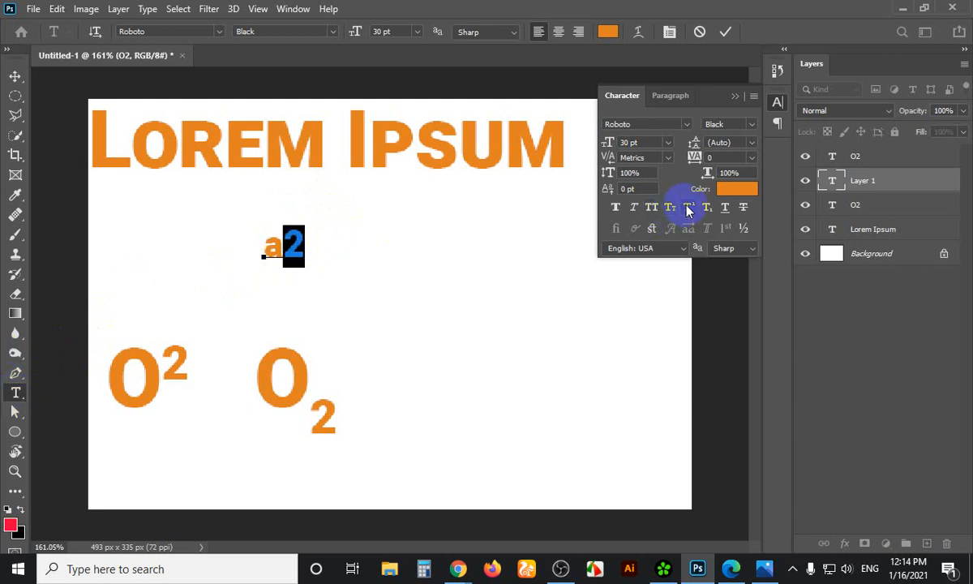
click(687, 209)
click(294, 204)
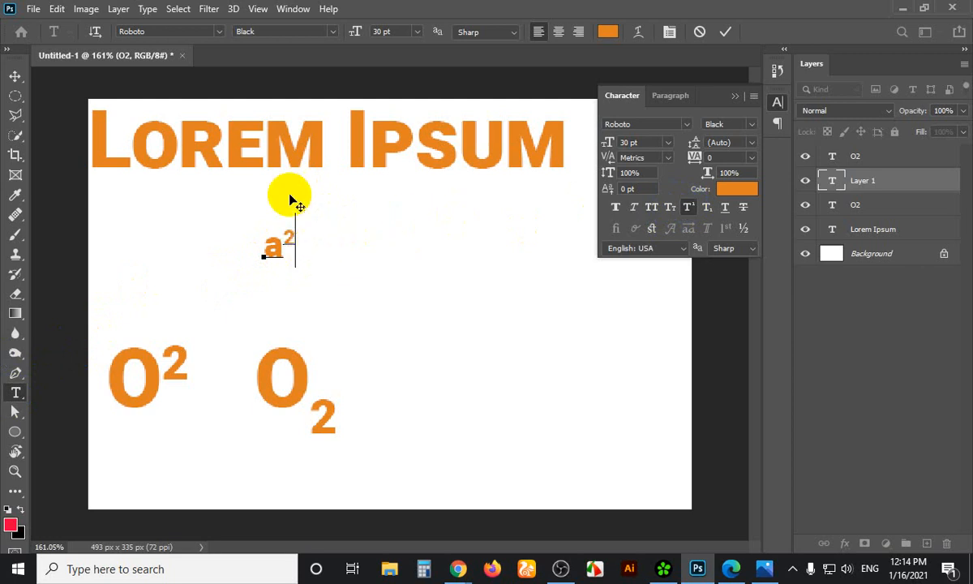
click(183, 168)
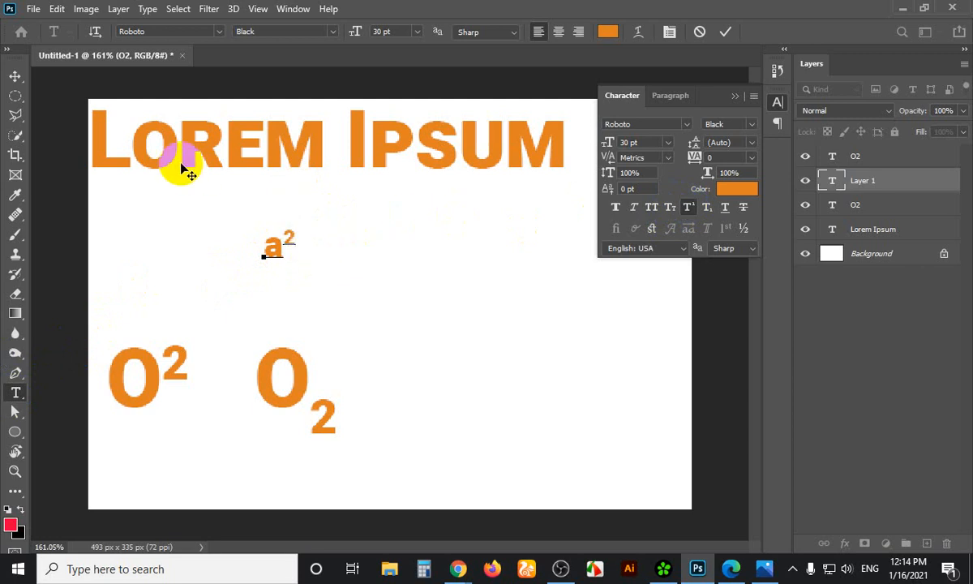
key(Left)
Add +b2 in normal position and superscript its 2, giving a²+b²
click(688, 208)
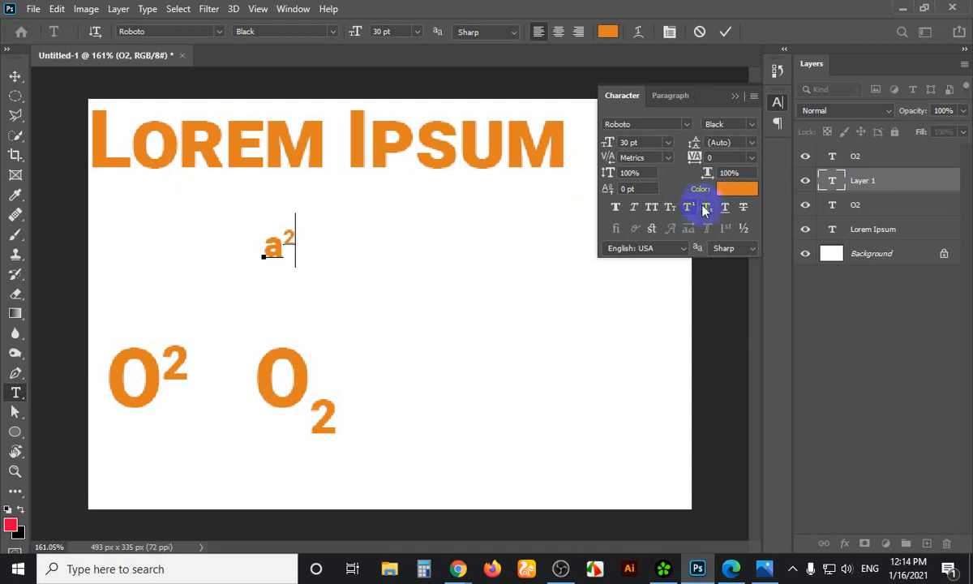
text(+)
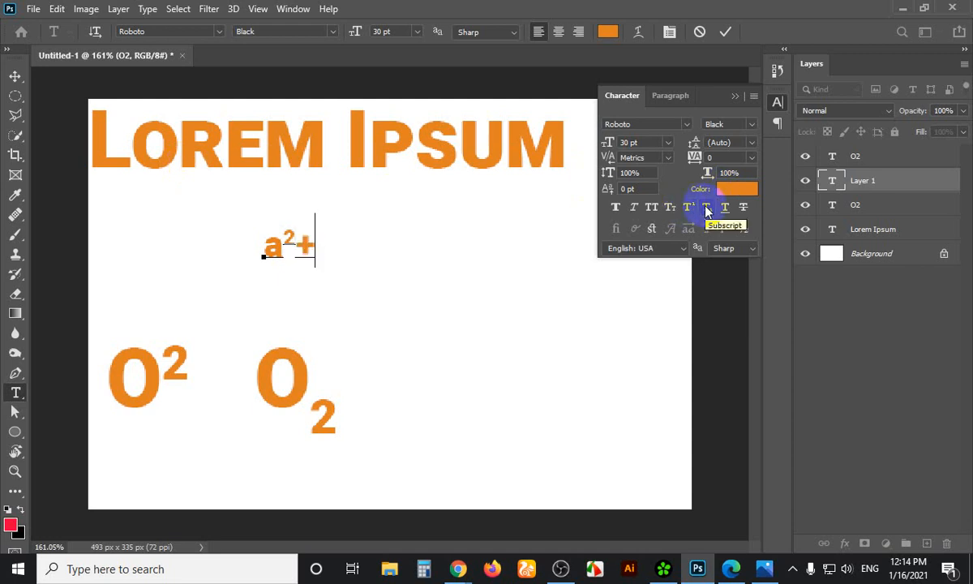
text(b2)
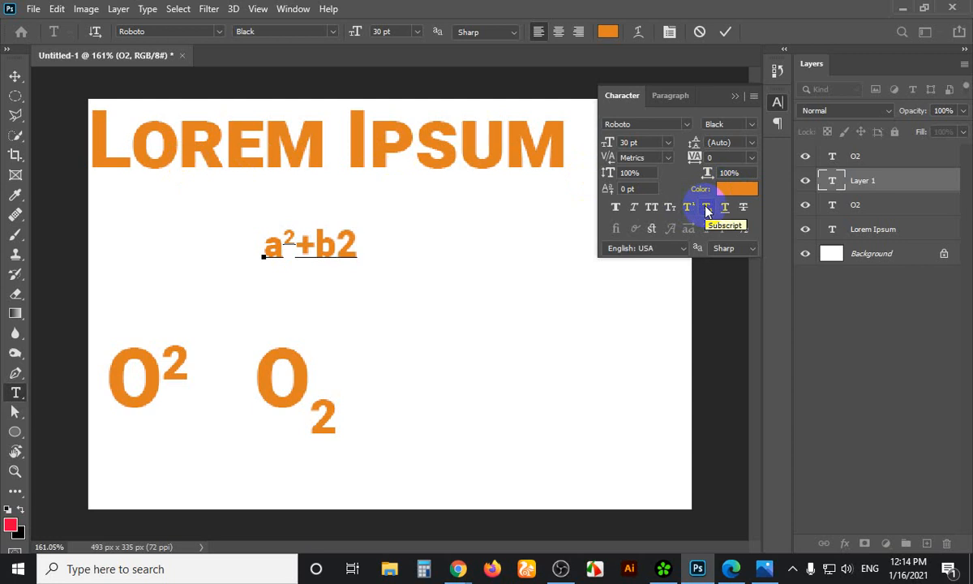
drag(361, 250, 343, 250)
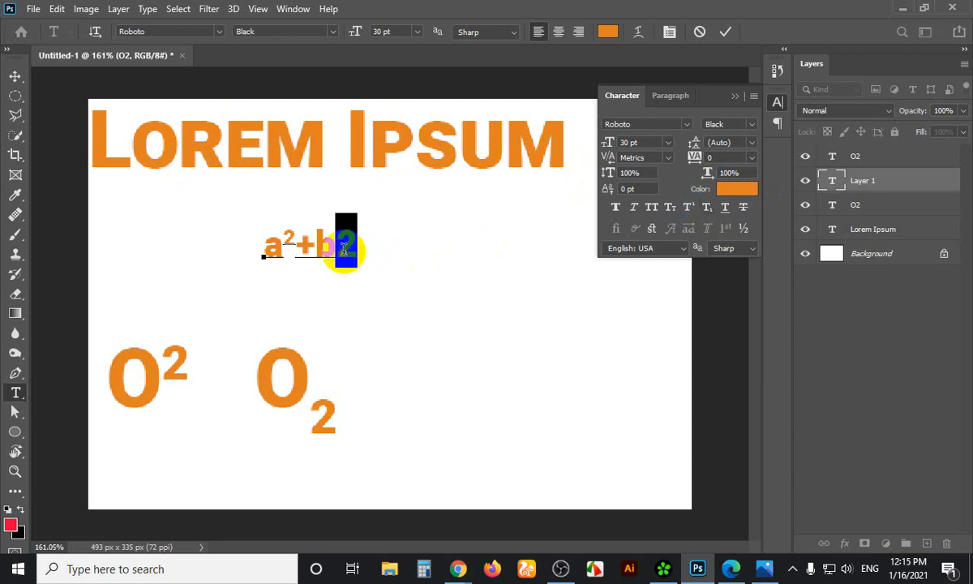
click(687, 207)
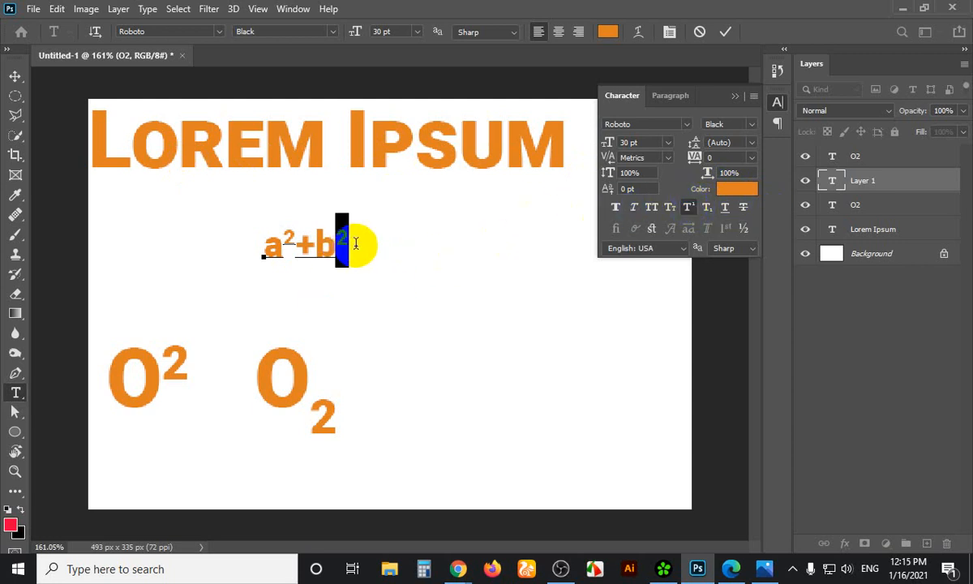
click(16, 76)
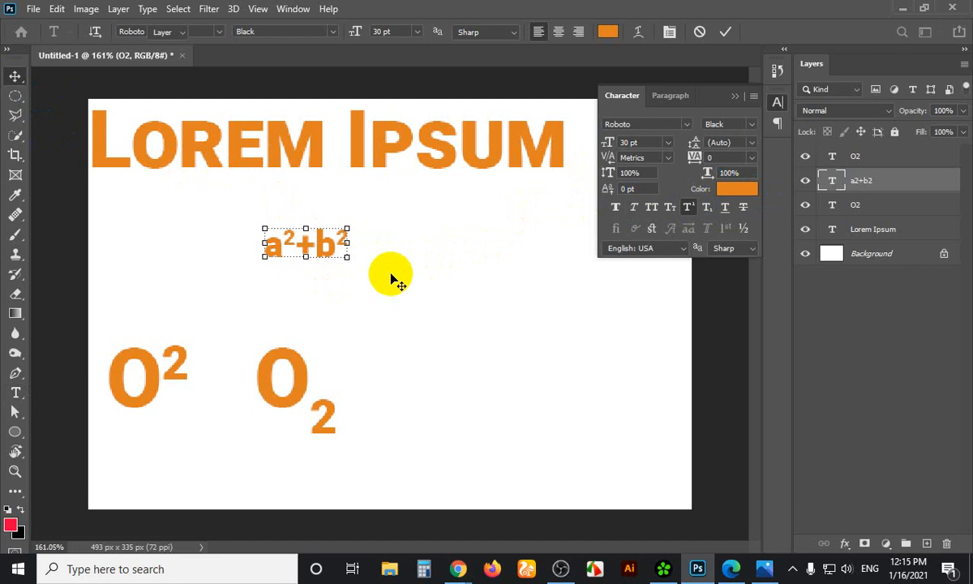
Start a new text line right of a²+b² and type Log10a
click(328, 256)
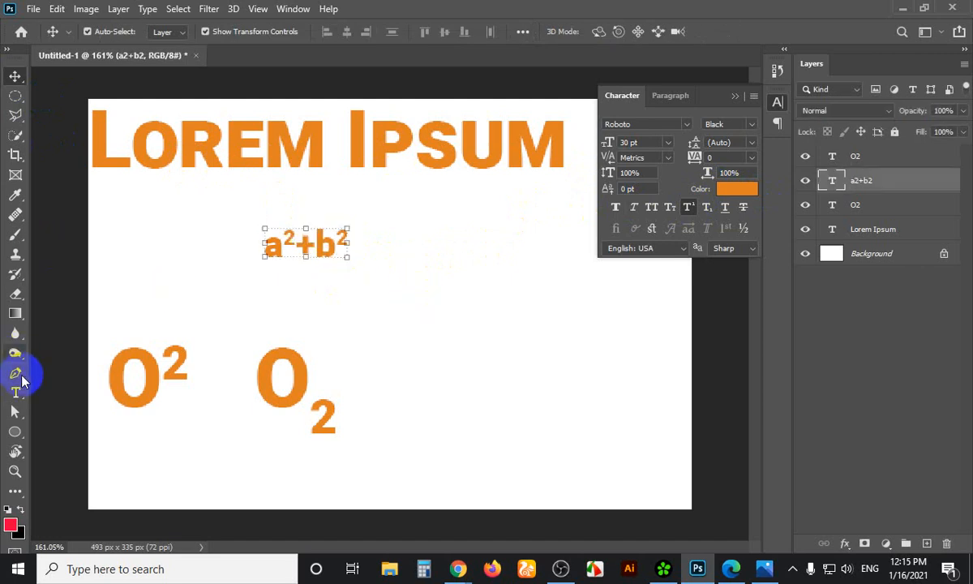
click(17, 389)
click(408, 297)
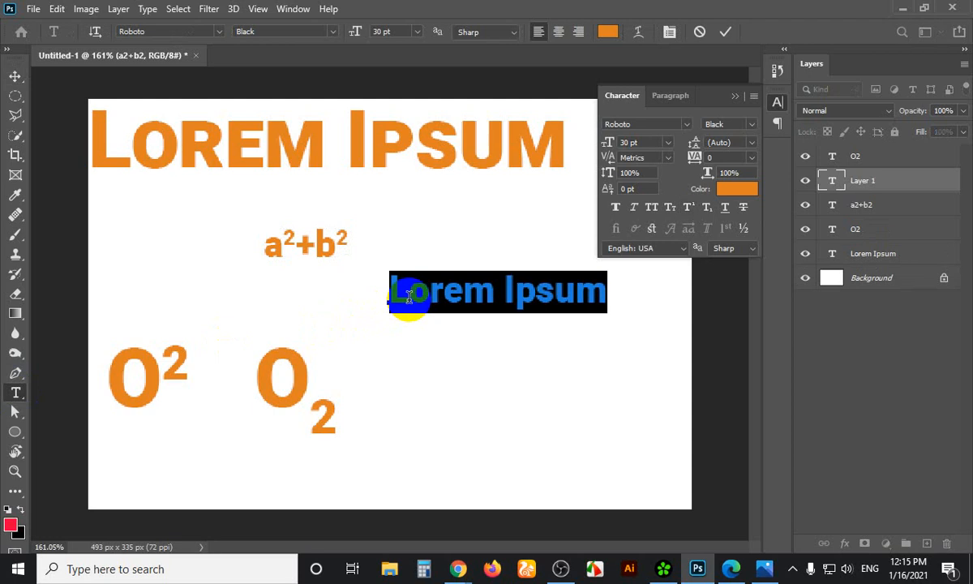
text(Log)
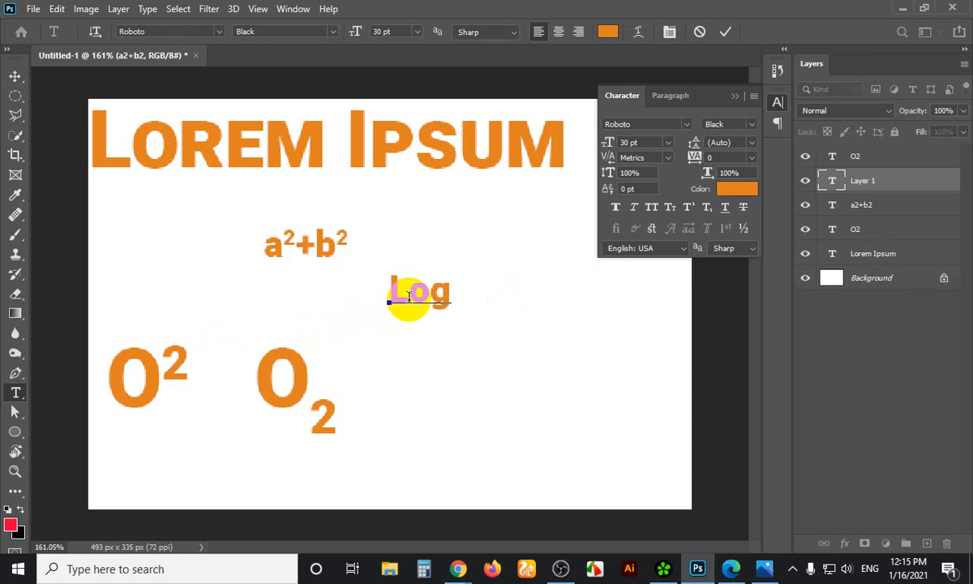
text(2)
drag(472, 294, 451, 295)
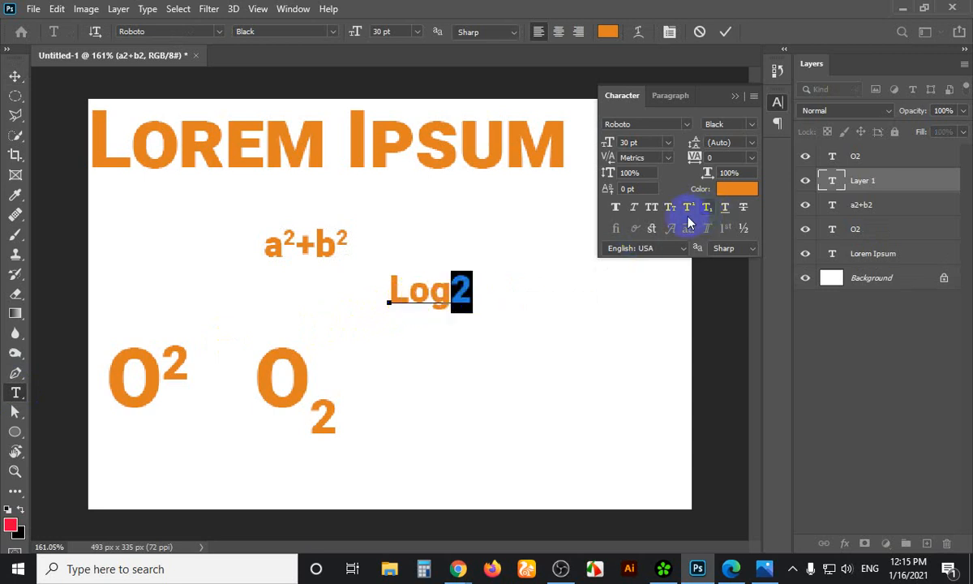
text(10)
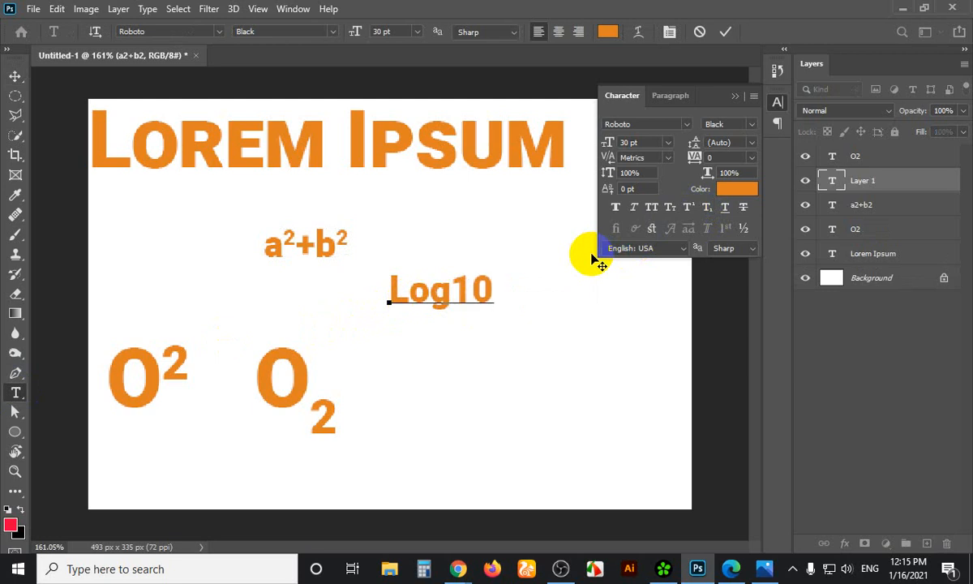
text(a)
Lower the a to subscript, append b, and commit Log10ₐb
drag(492, 286, 509, 289)
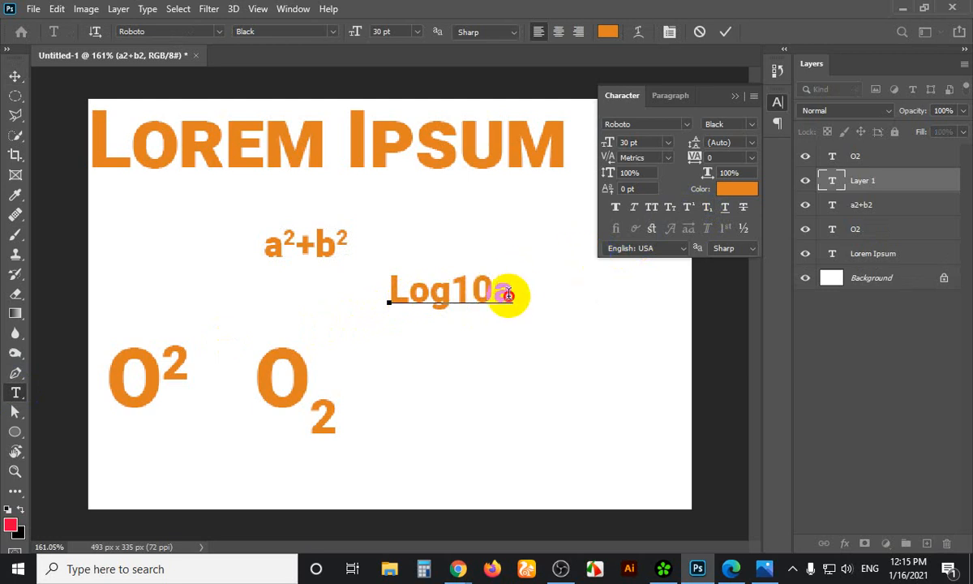
click(711, 211)
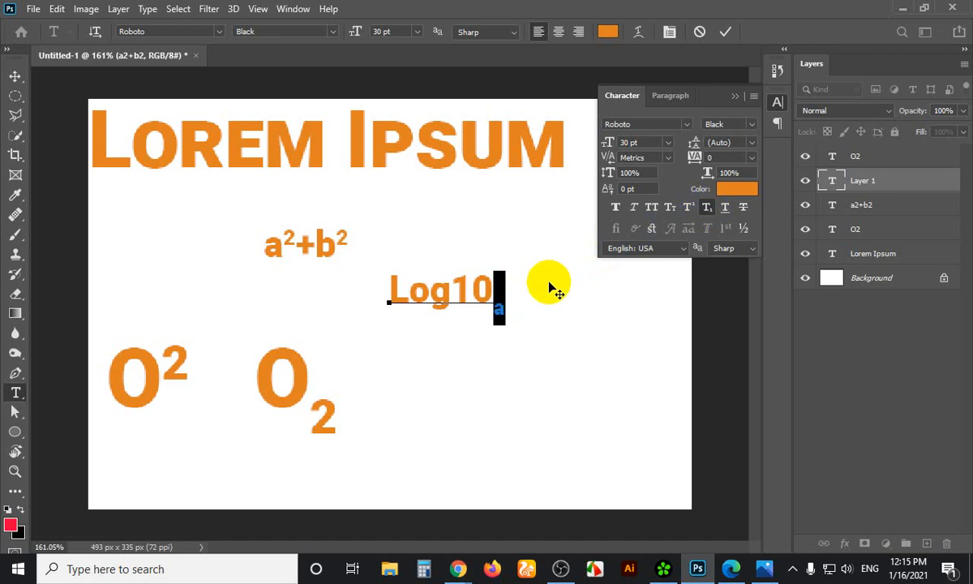
click(506, 285)
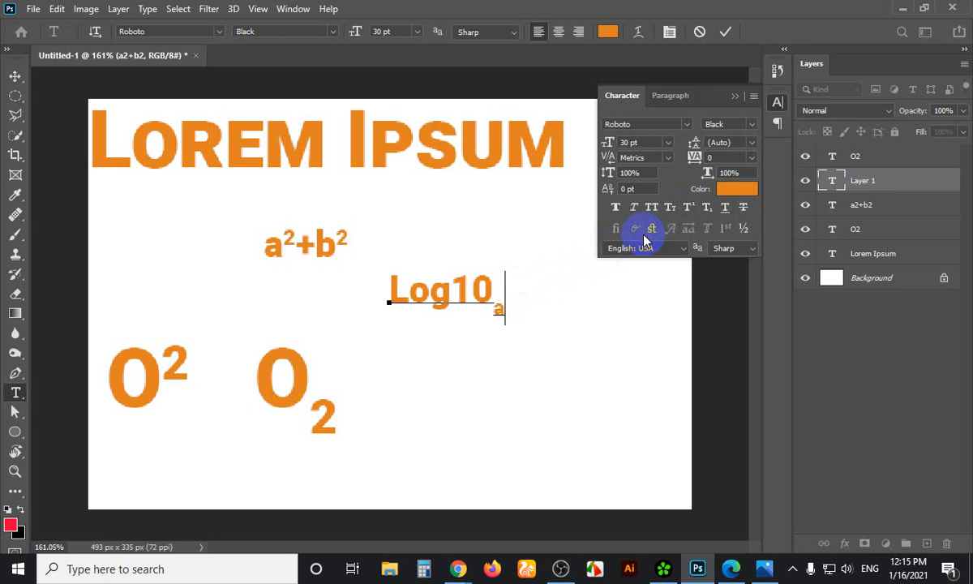
text(b)
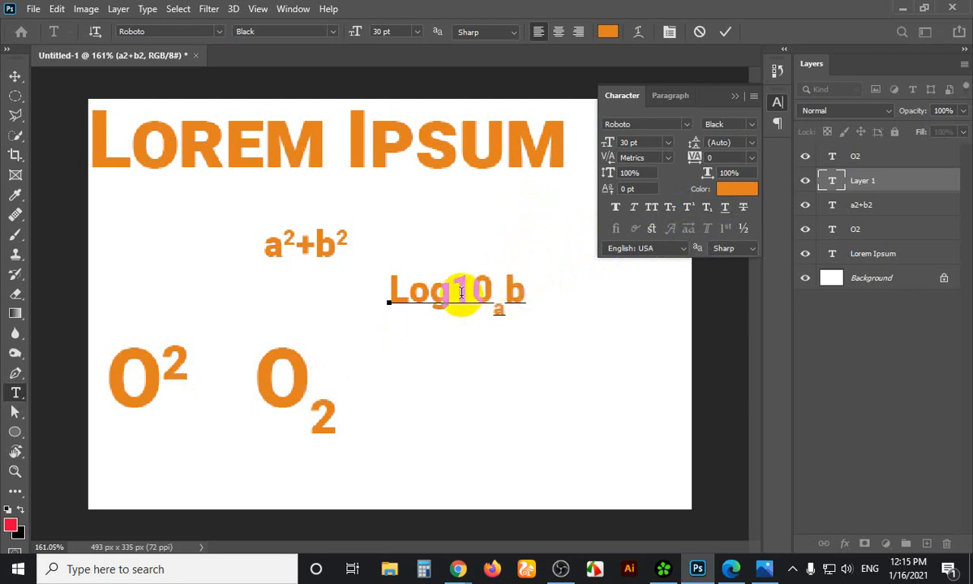
double_click(503, 311)
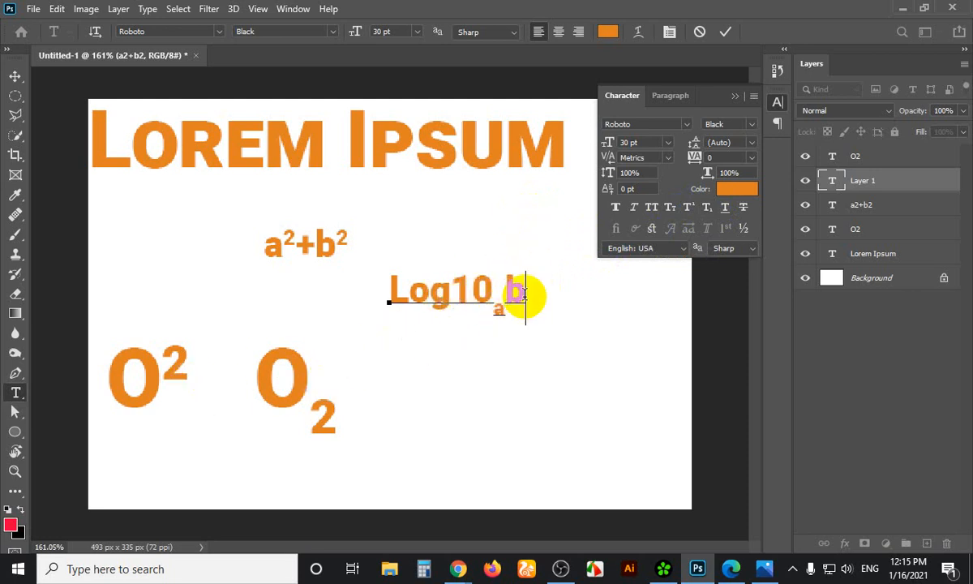
click(445, 319)
drag(474, 301, 533, 299)
click(535, 307)
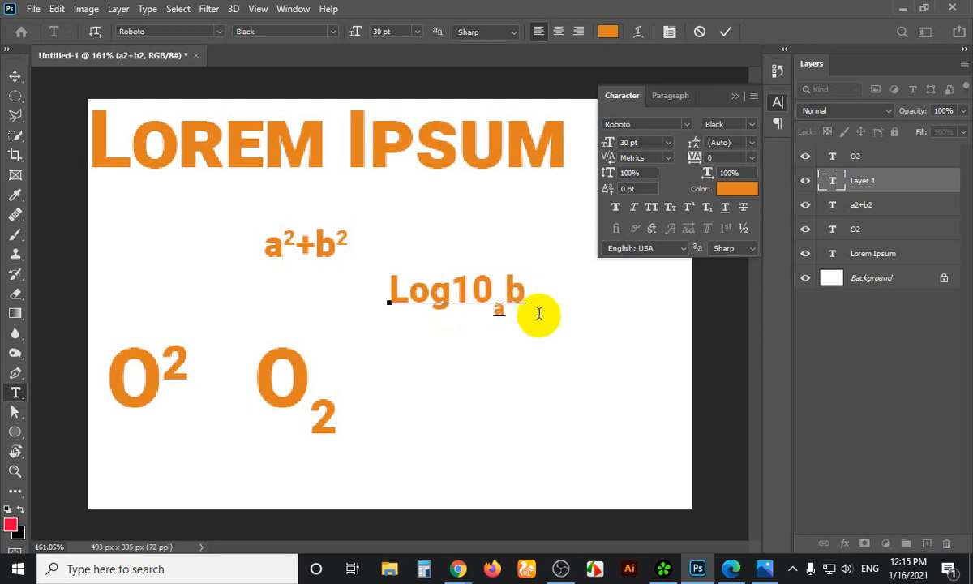
click(10, 75)
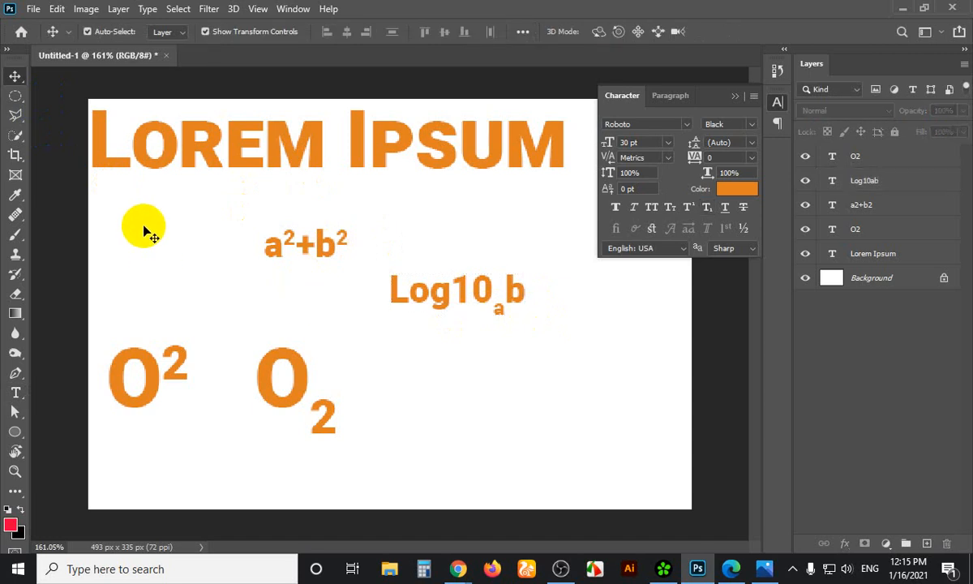
Delete the four formula layers and duplicate Lorem Ipsum below the original
drag(142, 229, 508, 413)
key(Delete)
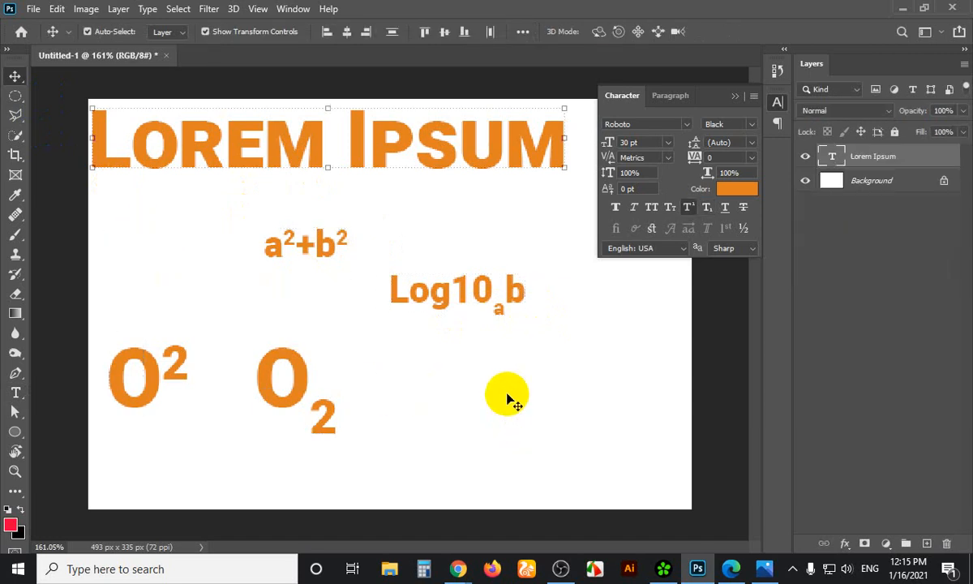
click(304, 162)
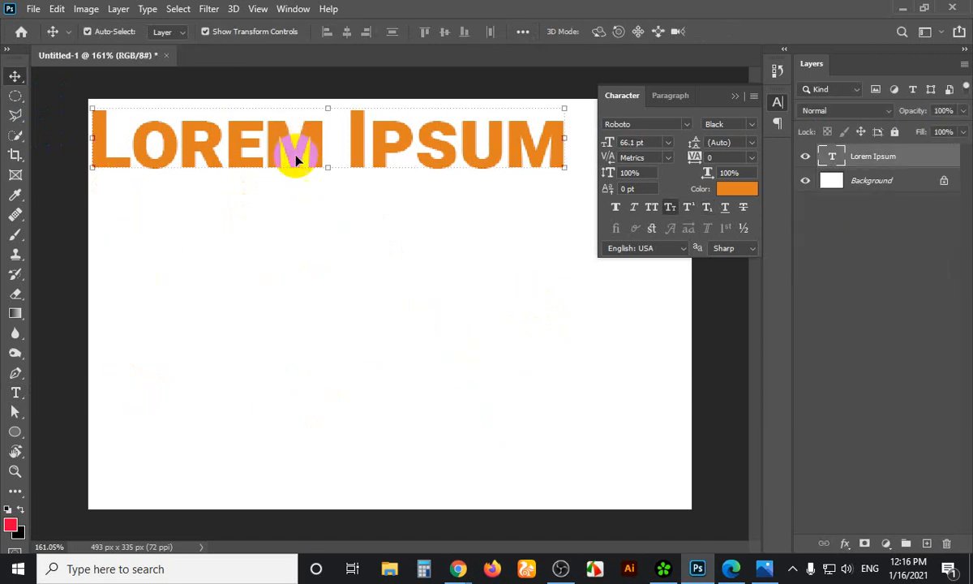
click(291, 153)
drag(296, 160, 300, 304)
Underline the copied line and delete Ipsum, leaving just LOREM
key(t)
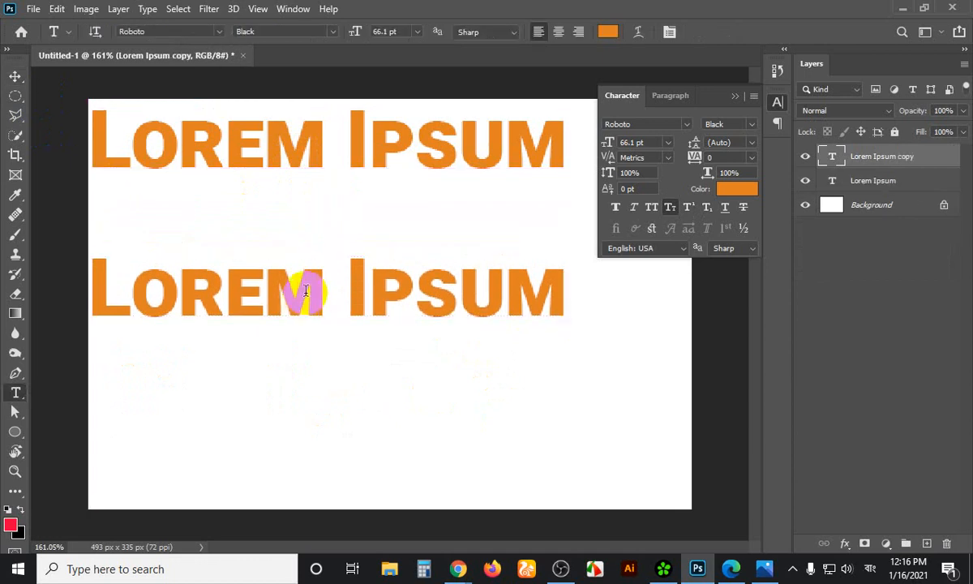
click(306, 290)
triple_click(306, 290)
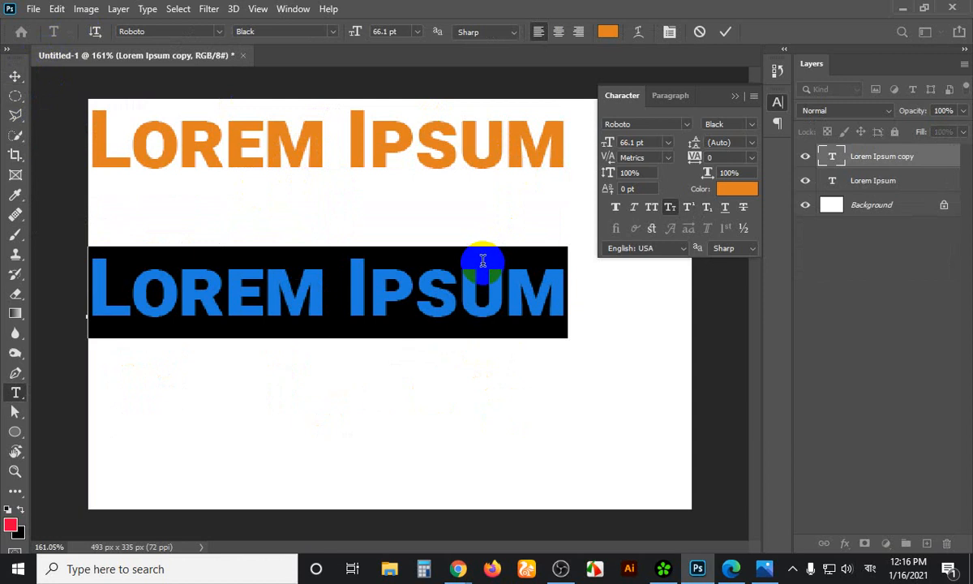
triple_click(510, 282)
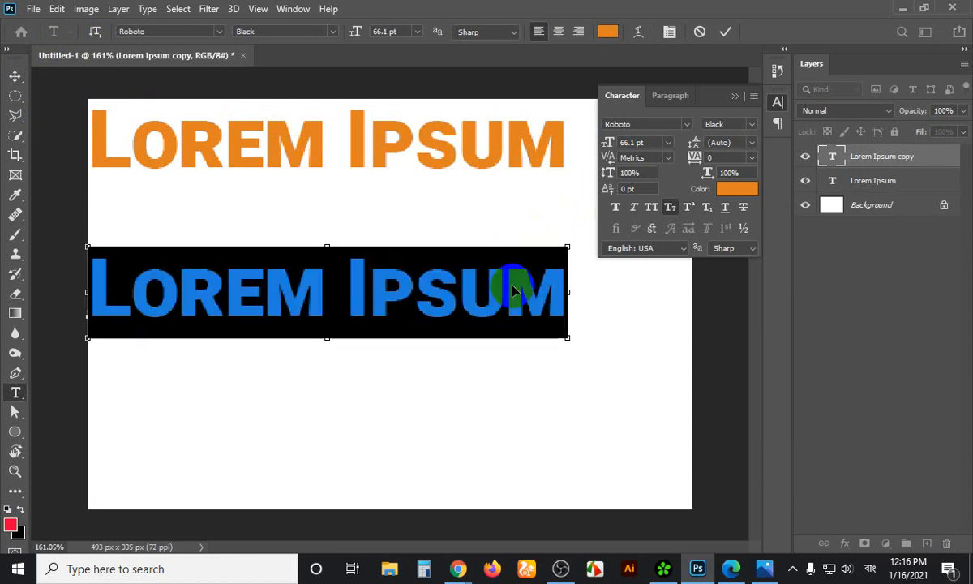
click(724, 209)
click(688, 229)
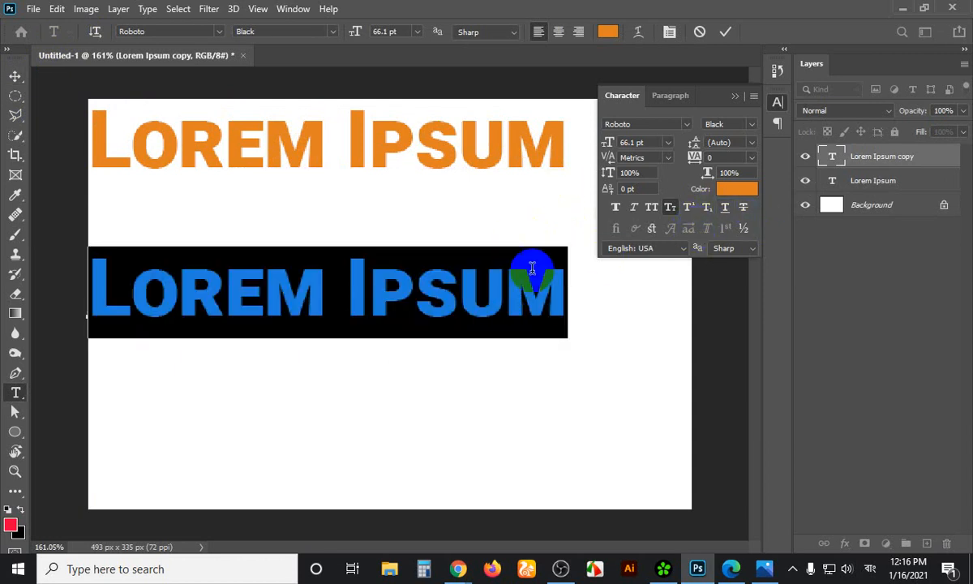
click(478, 283)
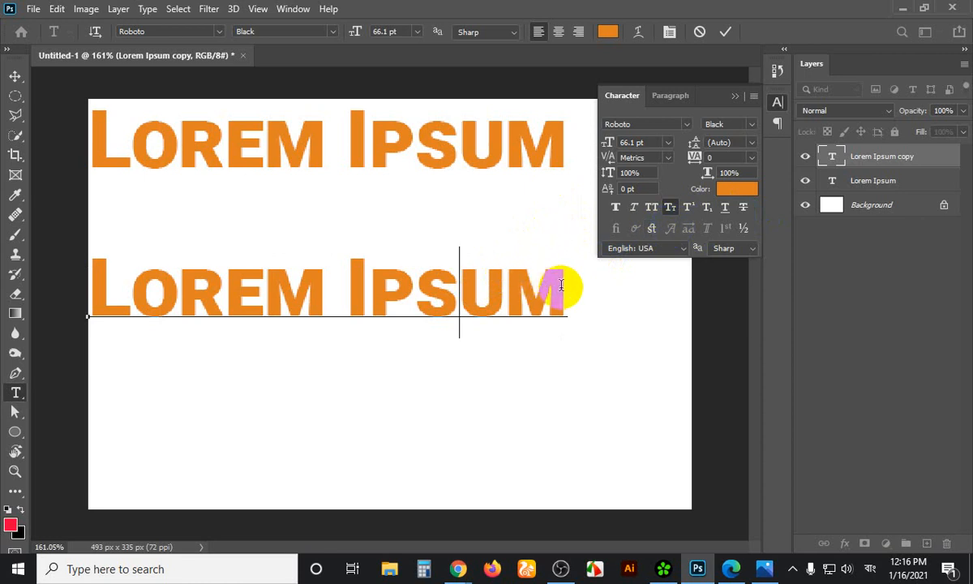
drag(566, 285, 340, 292)
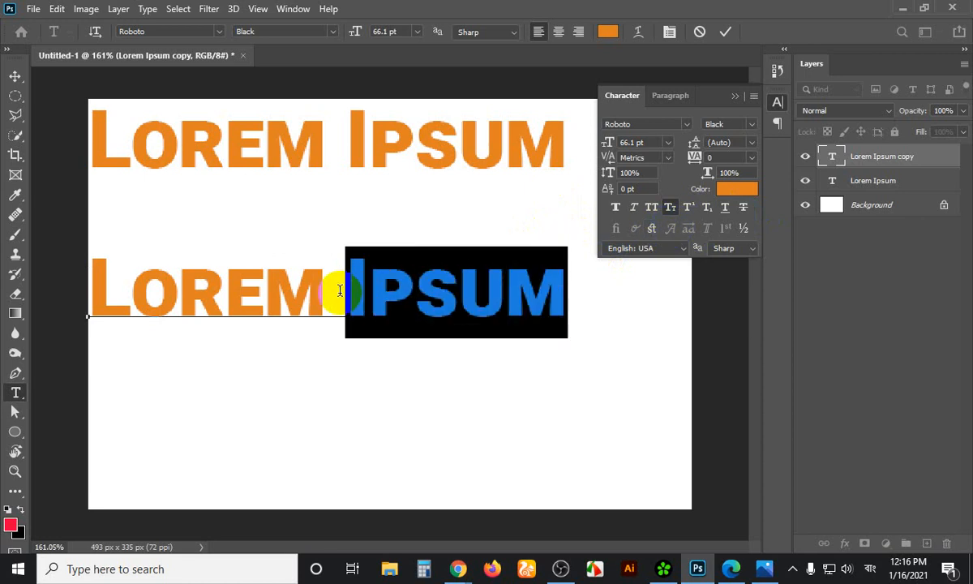
key(BackSpace)
key(BackSpace)
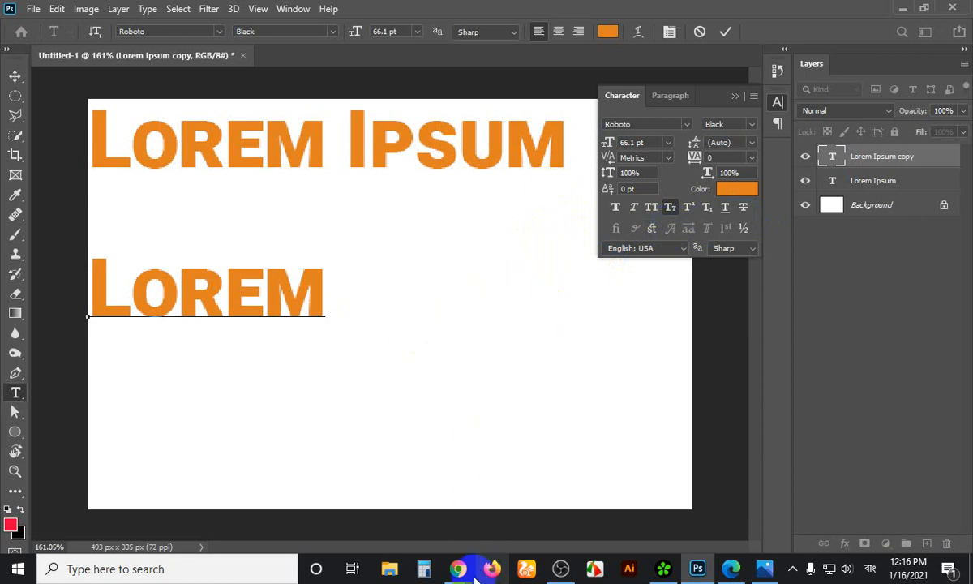
Bring the Meet call forward, mute one participant for everyone, and switch back to Photoshop
mouse_move(476, 576)
click(380, 521)
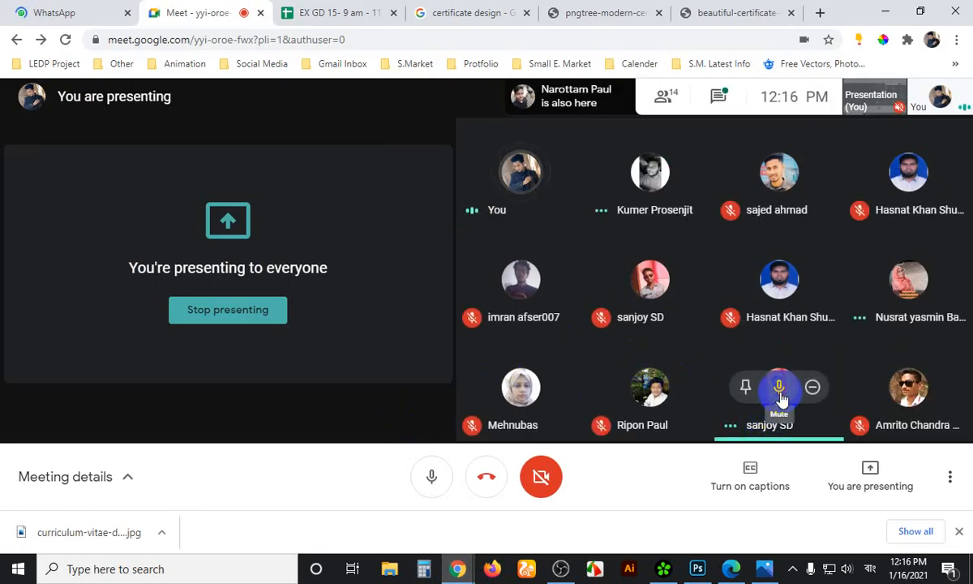
click(780, 391)
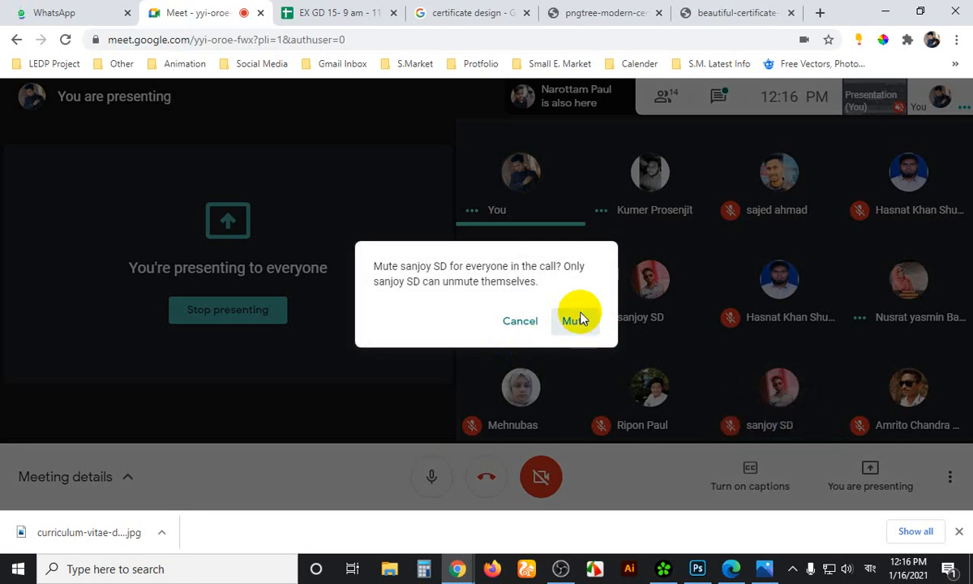
click(574, 321)
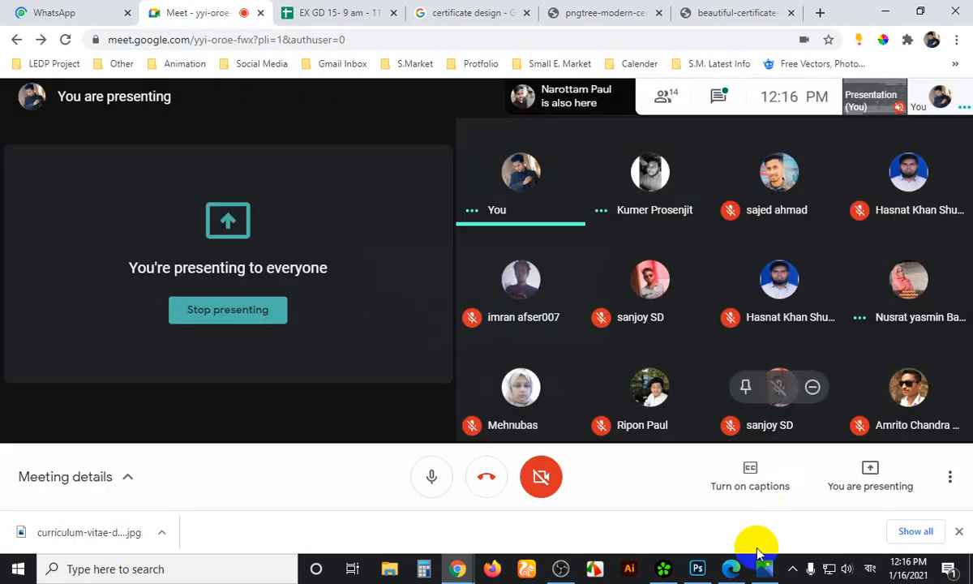
click(695, 568)
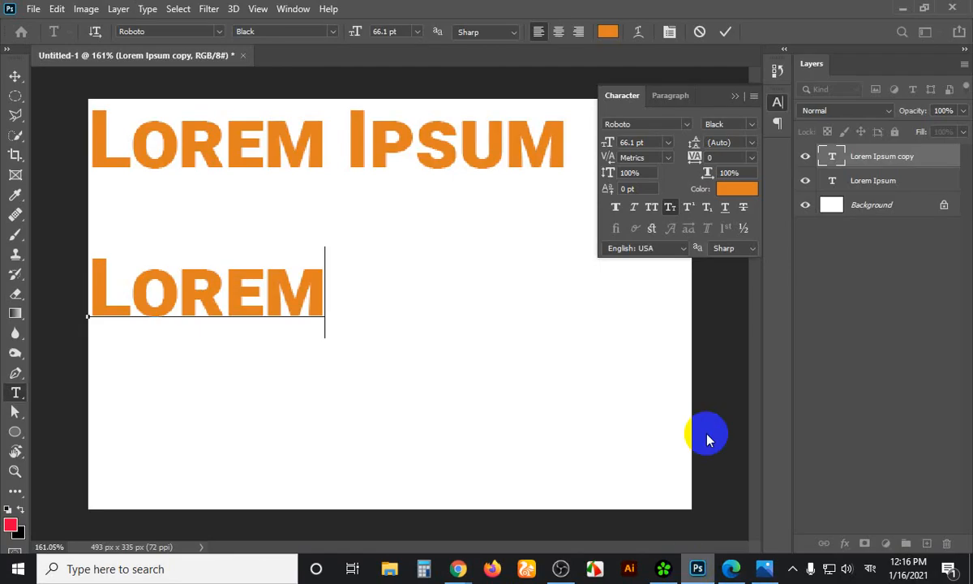
Turn off small caps and underline the LOREM copy, removing a stray Bengali character
click(15, 74)
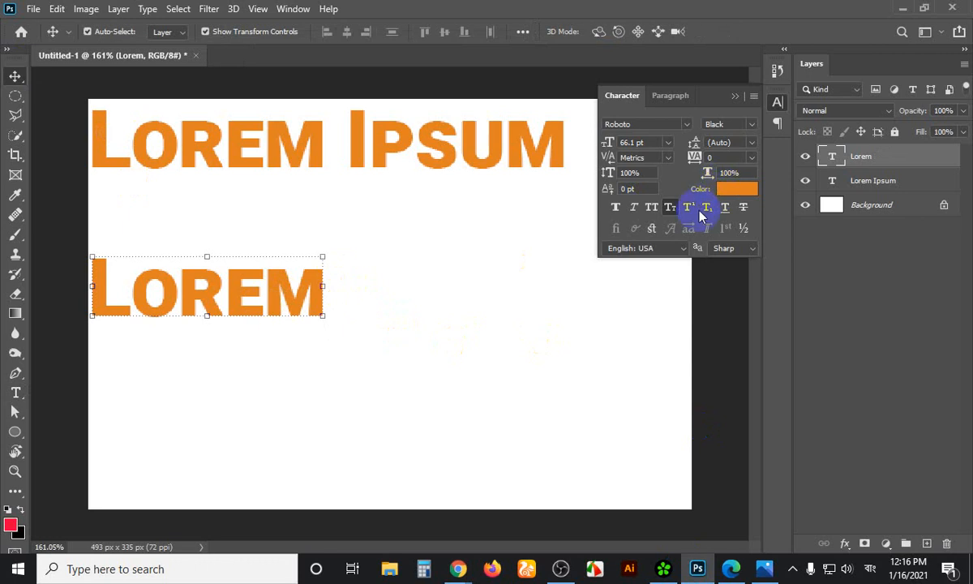
click(670, 207)
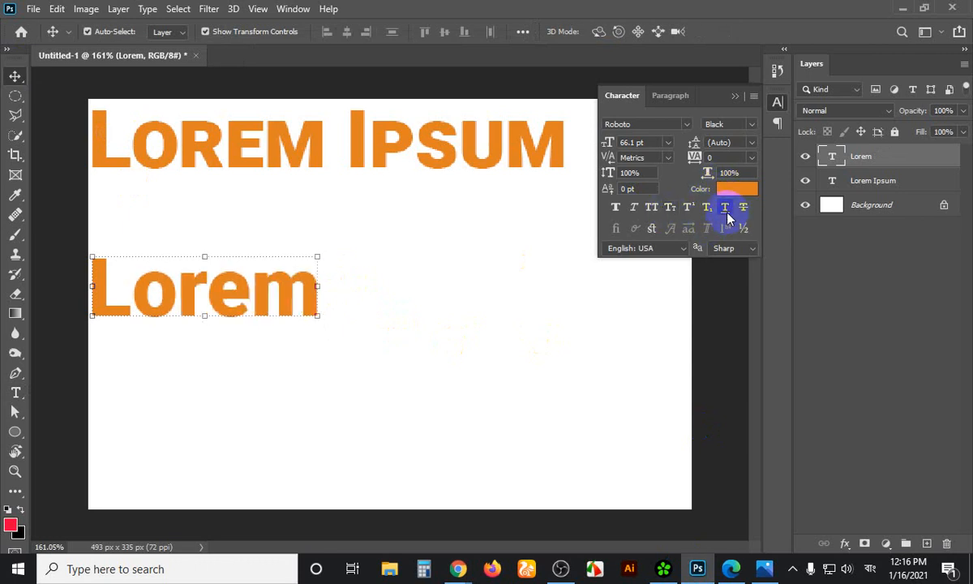
click(726, 210)
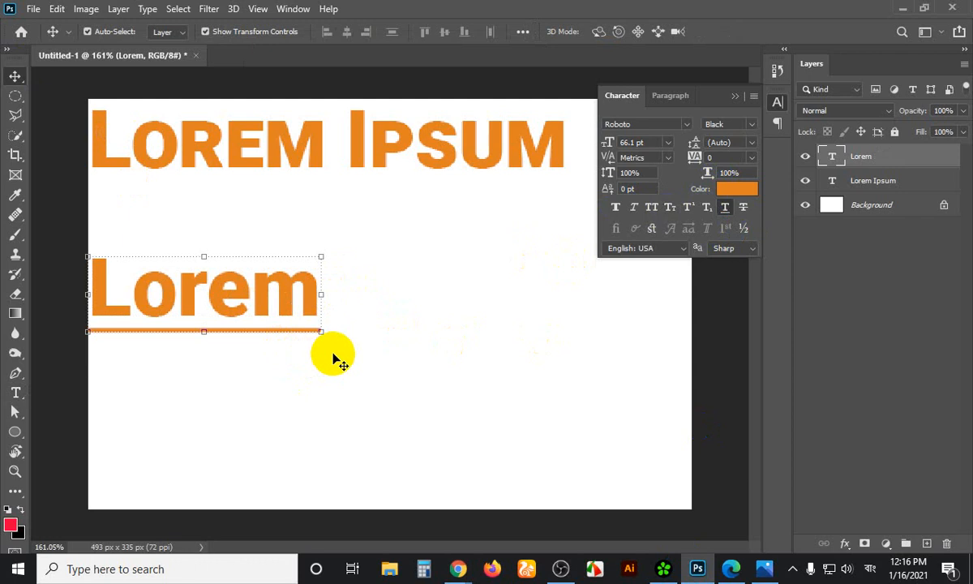
double_click(321, 300)
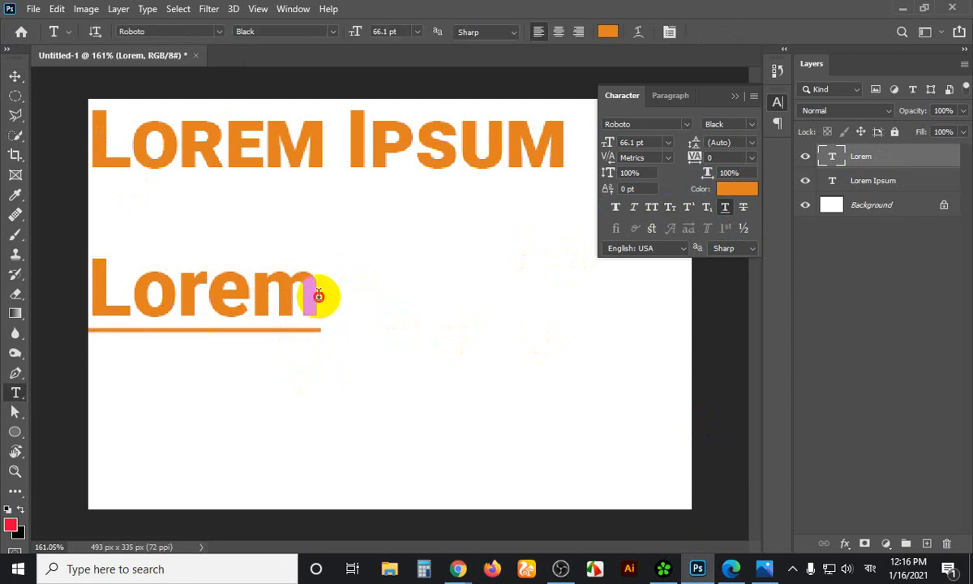
text(ঘ)
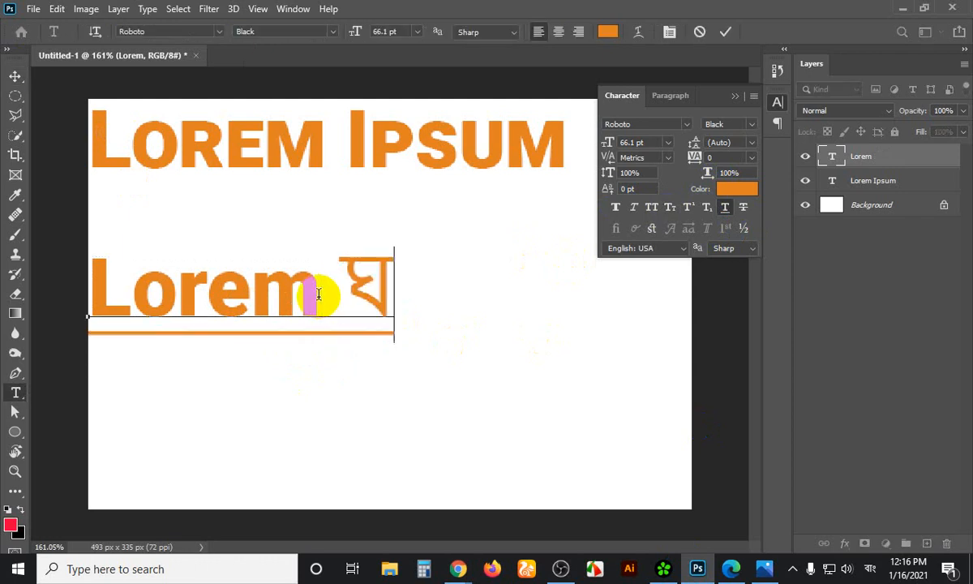
click(397, 273)
key(BackSpace)
key(BackSpace)
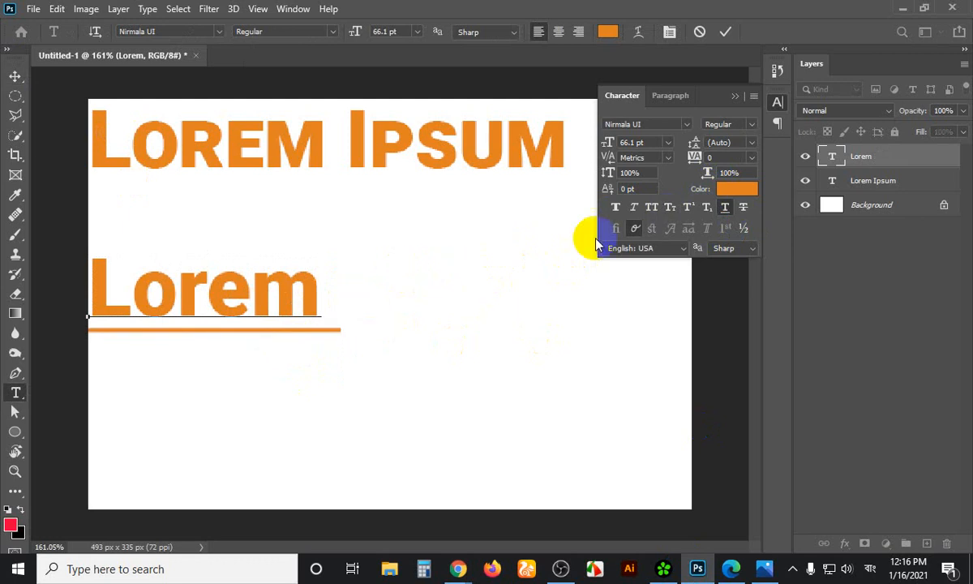
Switch keyboard input to English and append 'Ipsum' after Lorem
click(869, 568)
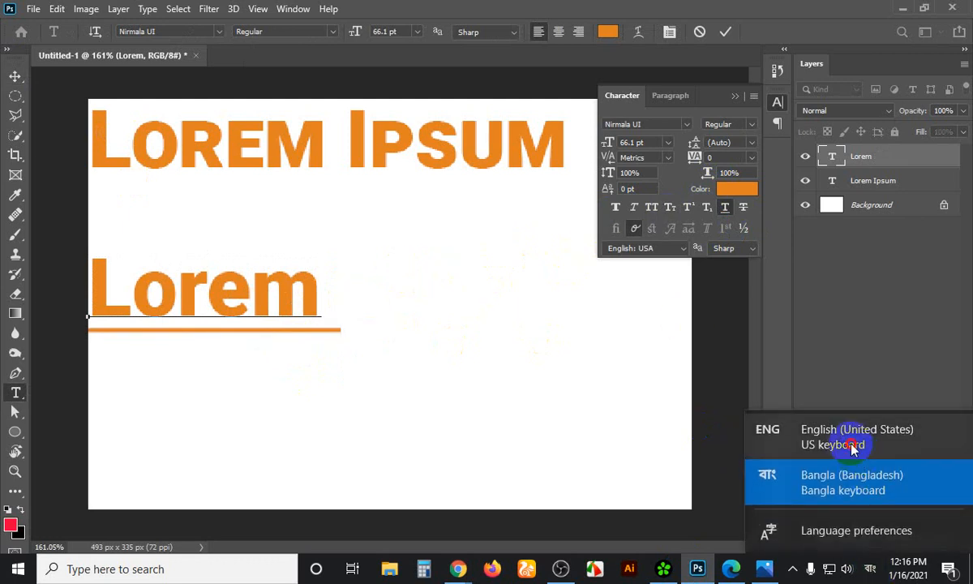
click(801, 500)
click(342, 279)
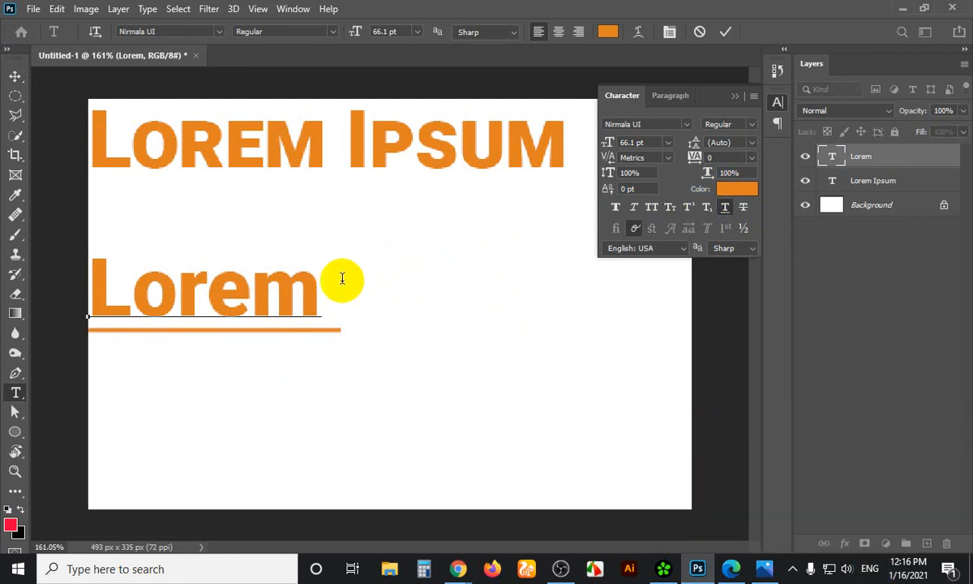
text(Ipsum)
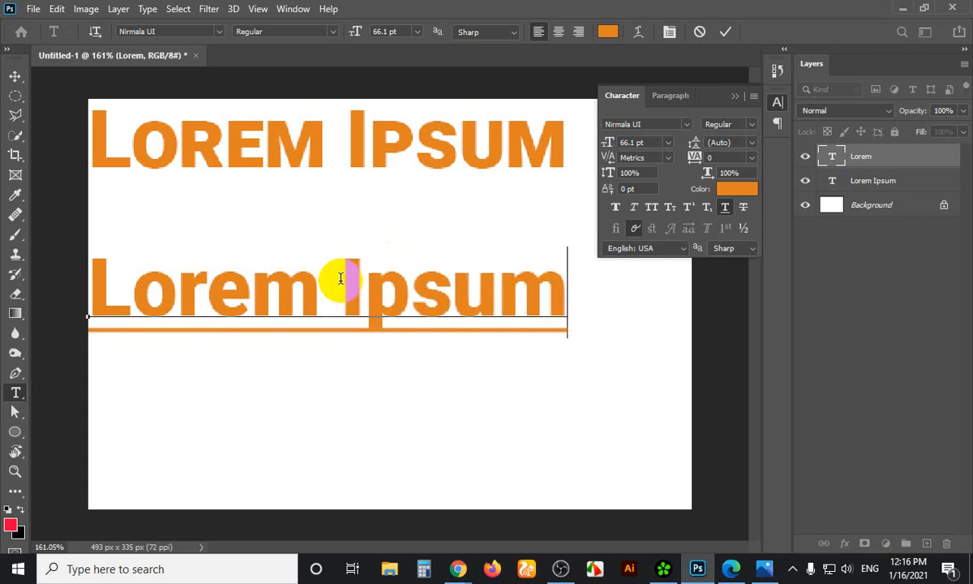
drag(341, 278, 617, 278)
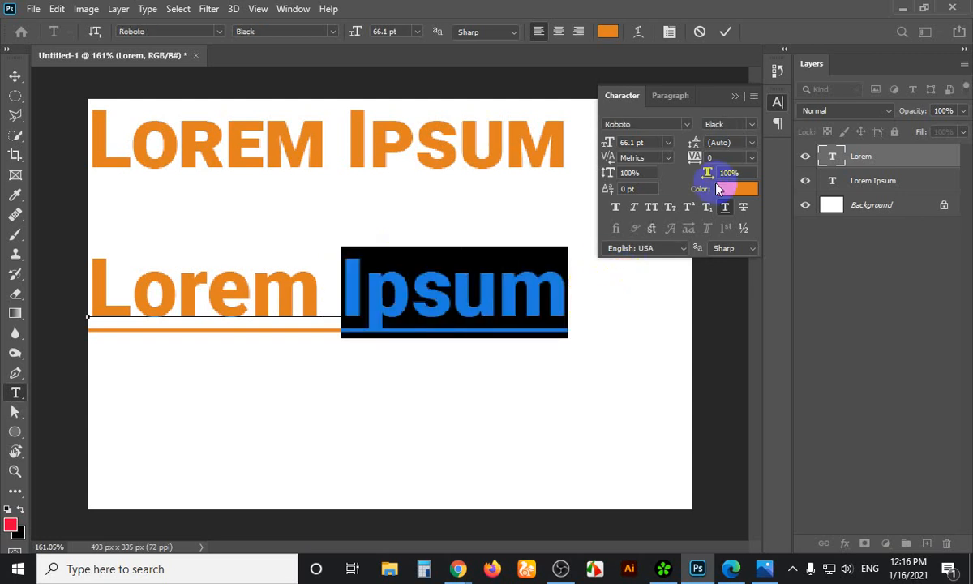
Colour the word Ipsum a dark near-black via the Color Picker
click(739, 189)
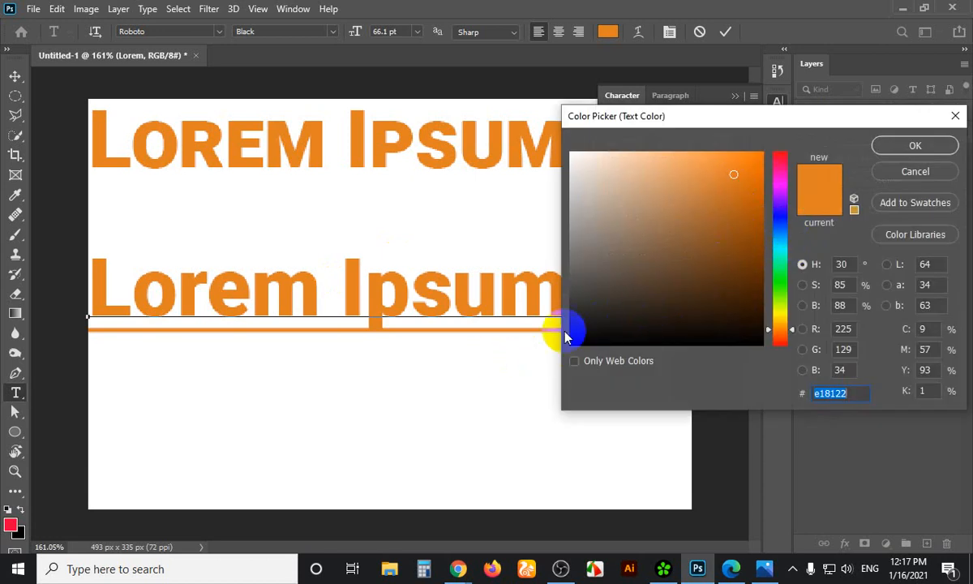
click(781, 232)
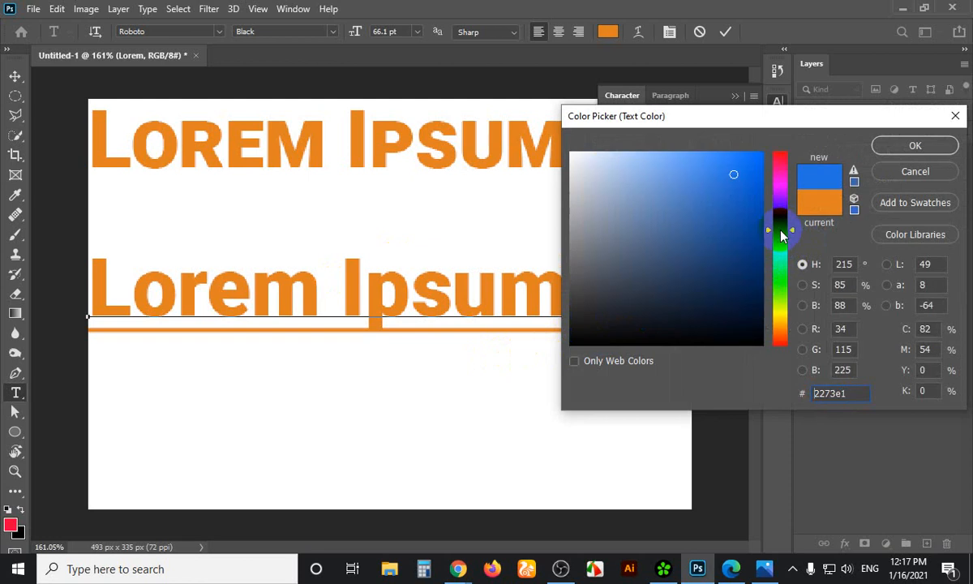
click(583, 315)
click(915, 146)
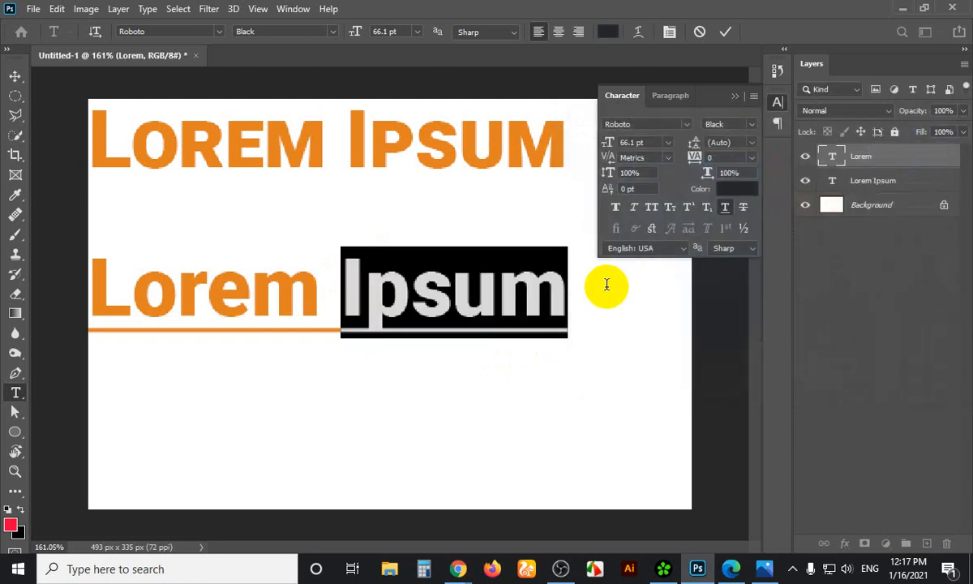
click(574, 287)
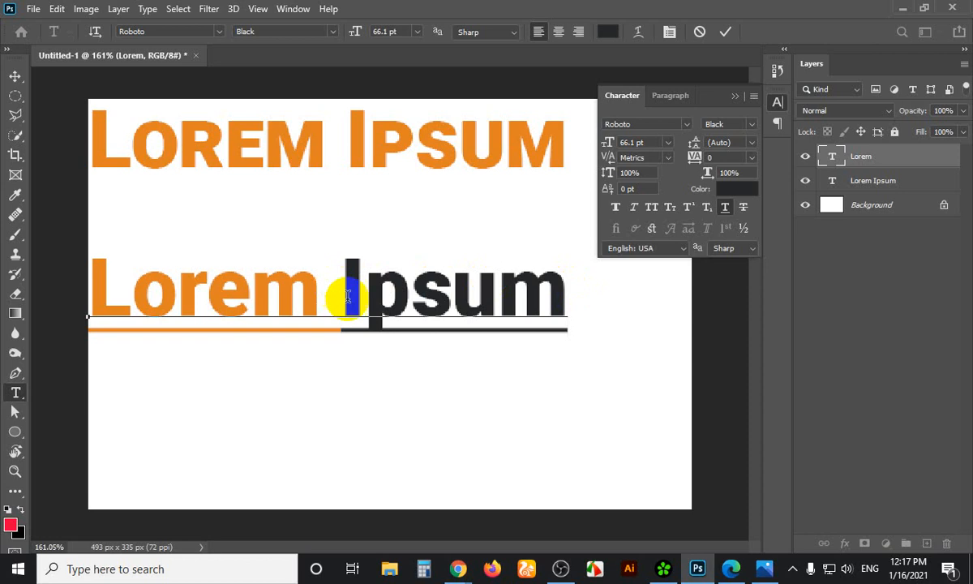
Start a Lightshot screenshot framing the two-tone Lorem Ipsum line
click(734, 192)
click(504, 284)
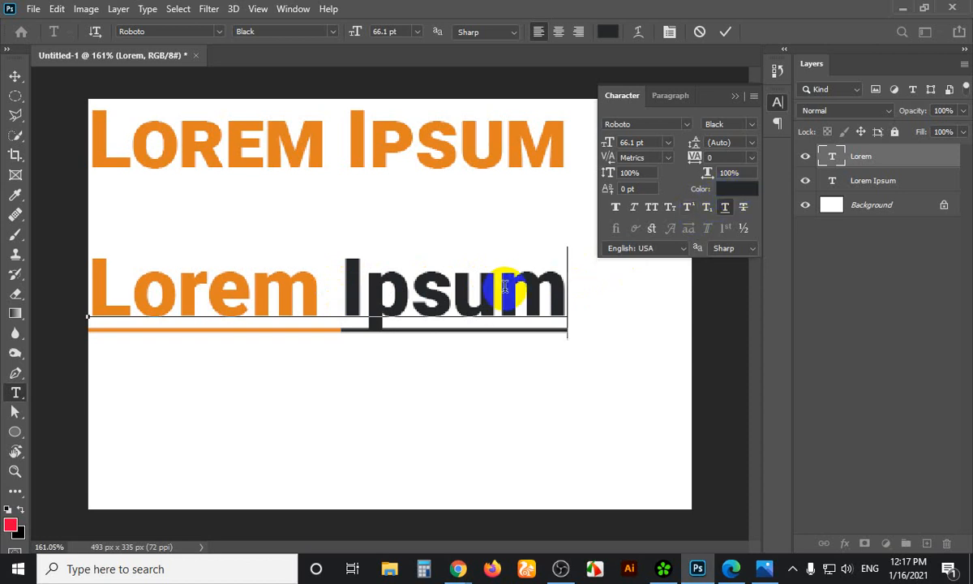
drag(311, 285, 96, 286)
click(327, 280)
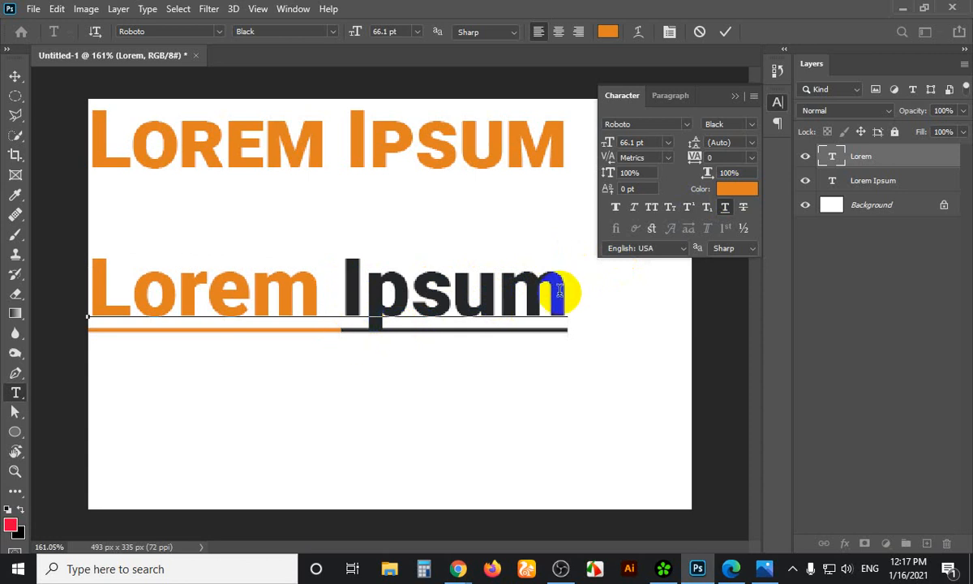
click(126, 277)
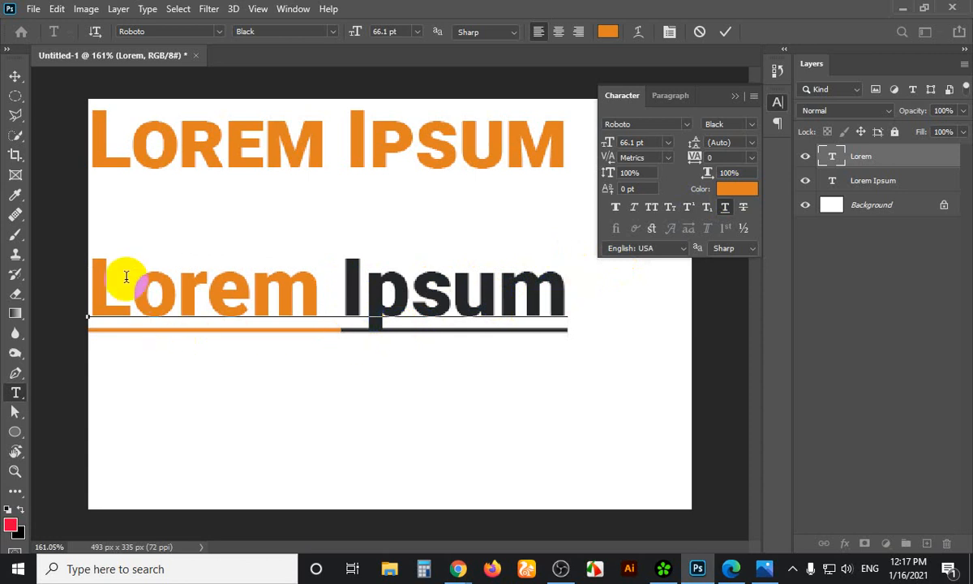
key(Print)
drag(59, 175, 703, 443)
Draw red marks under Lorem and Ipsum in the Lightshot capture, then dismiss the capture
click(718, 321)
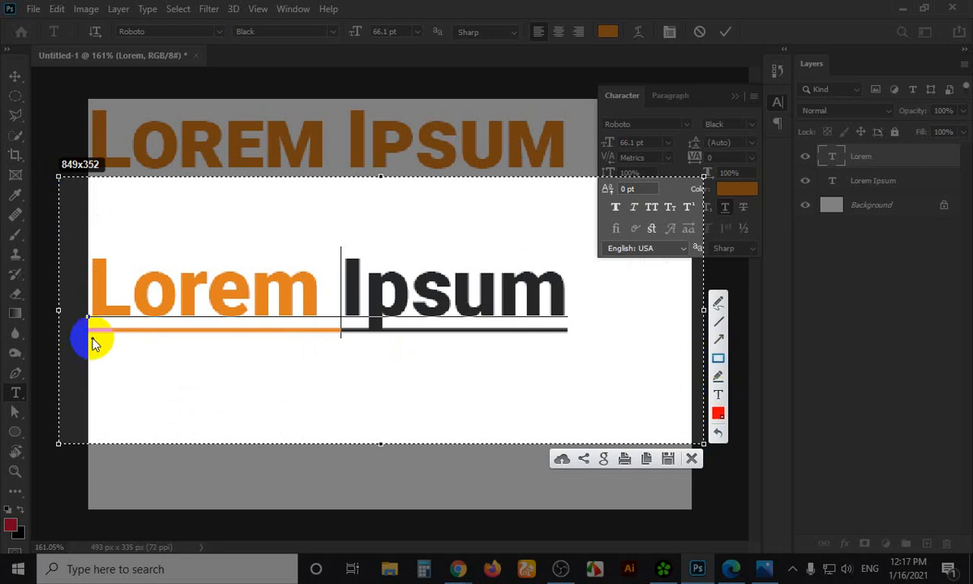
drag(89, 337, 591, 357)
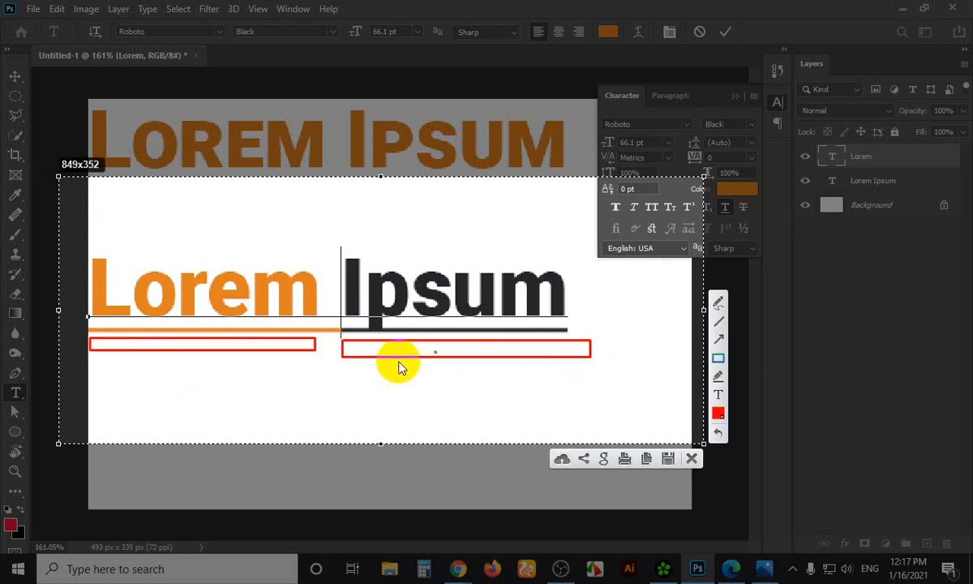
mouse_move(98, 446)
mouse_down()
mouse_move(78, 459)
mouse_move(9, 421)
mouse_move(15, 440)
mouse_up()
key(ctrl+c)
click(341, 316)
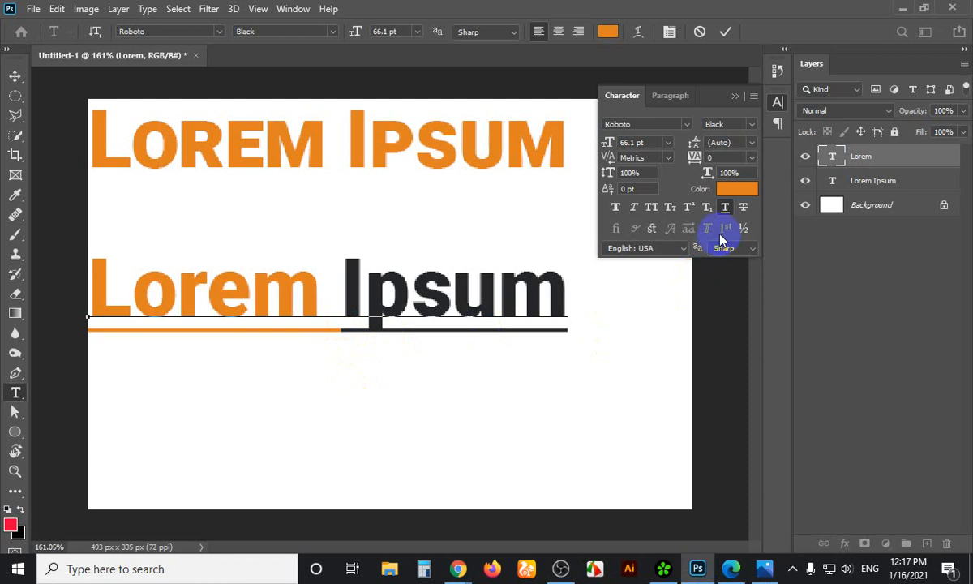
Raise the Lorem Ipsum line, then duplicate it below and retype the copy as 50
click(15, 78)
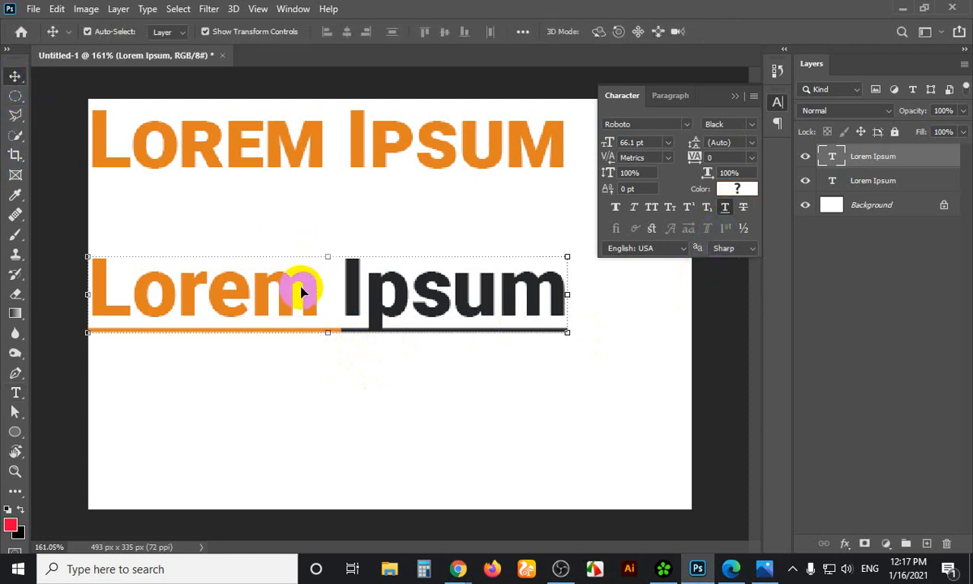
drag(298, 289, 314, 336)
key(t)
click(349, 318)
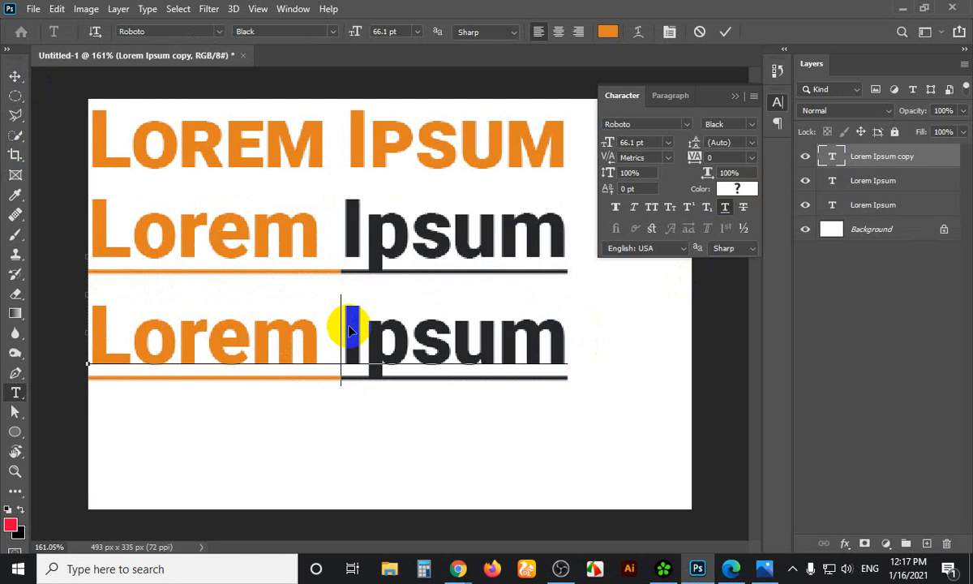
key(ctrl+a)
click(726, 209)
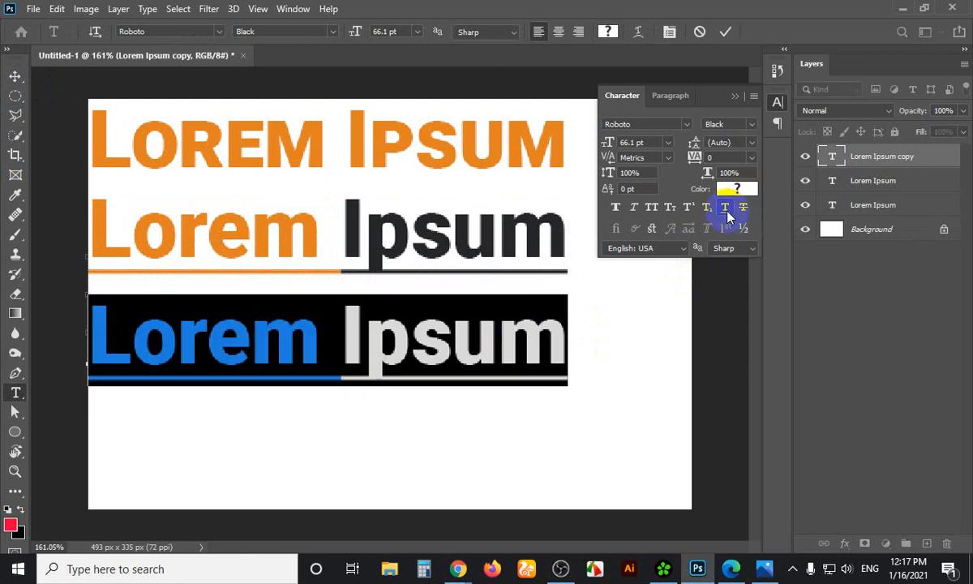
click(444, 342)
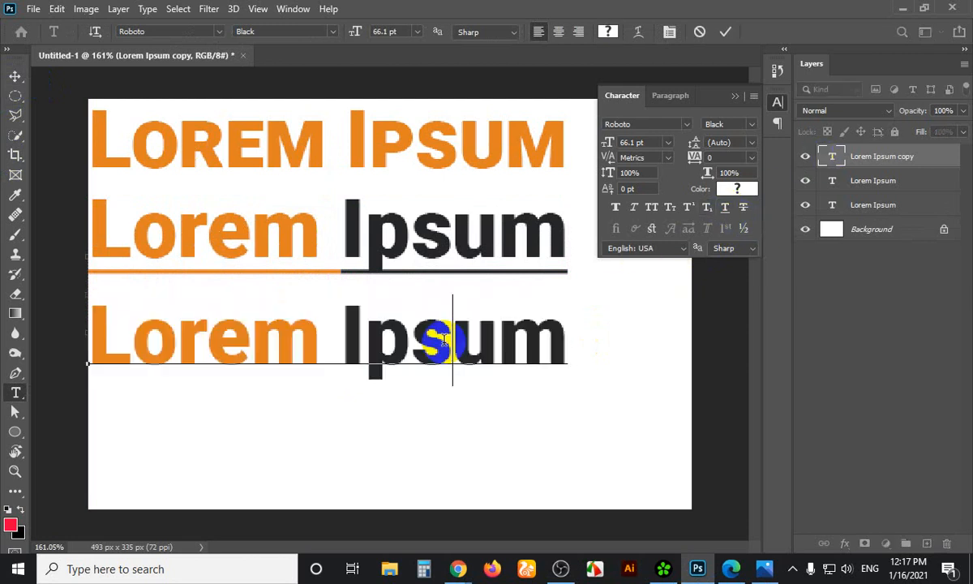
triple_click(417, 334)
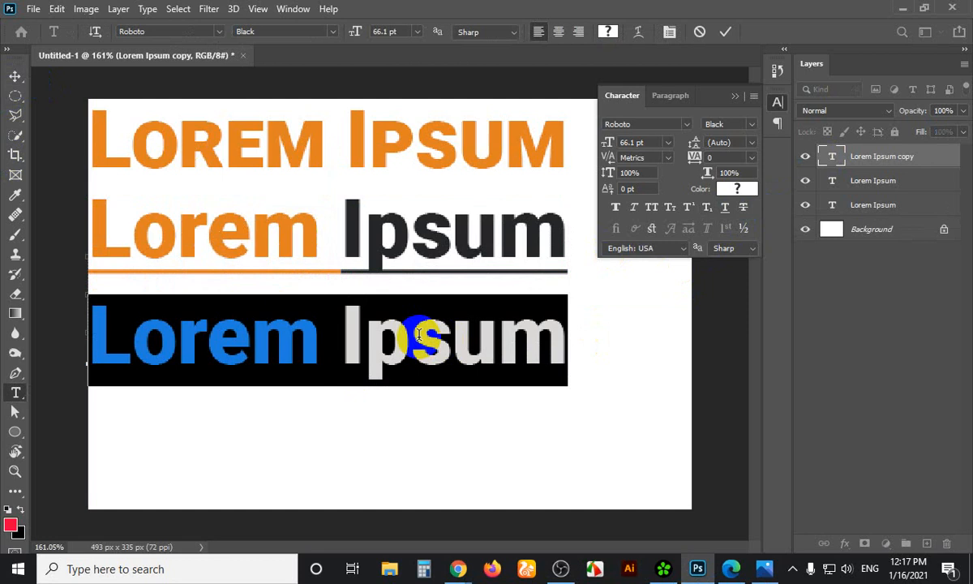
text(50)
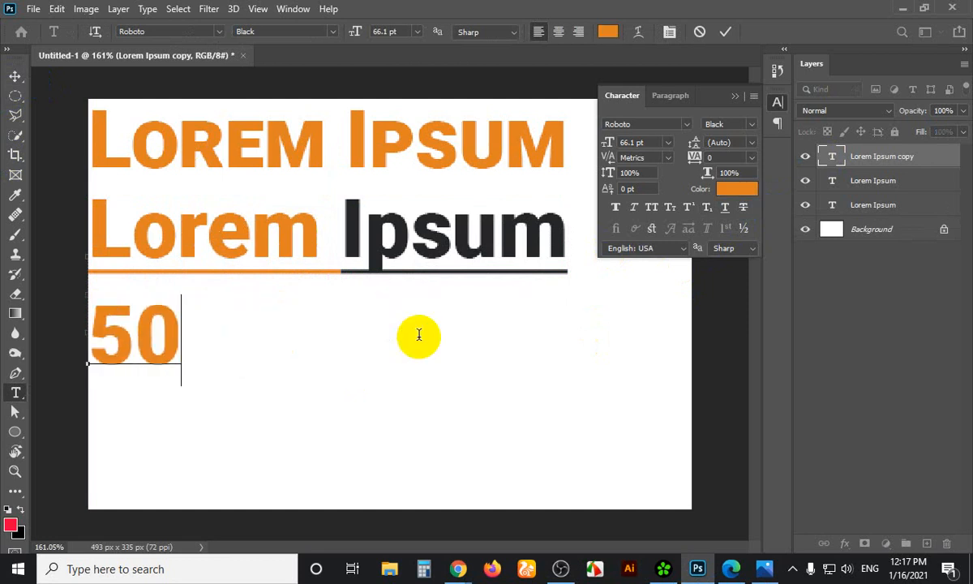
Duplicate the 50 to its right and change the copy to 90
click(14, 78)
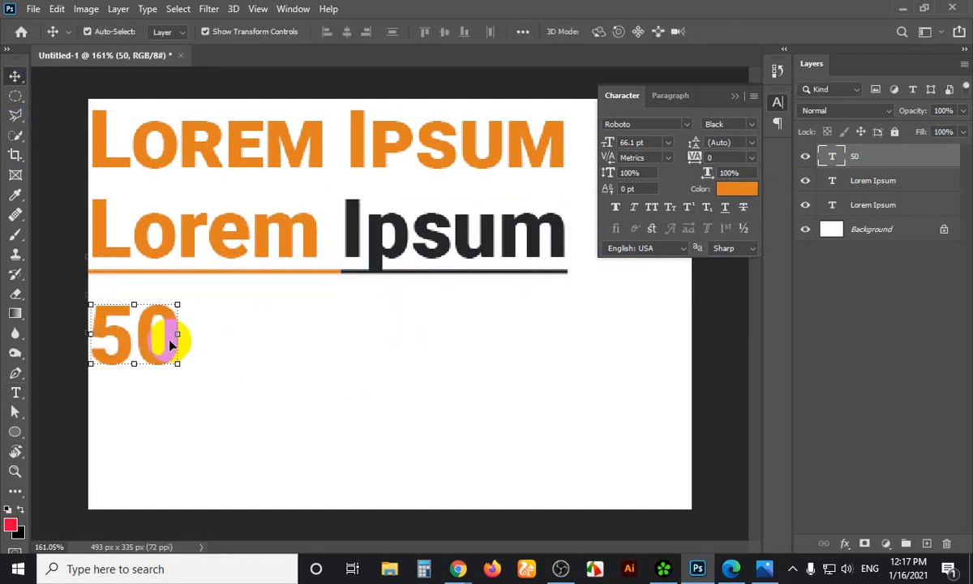
drag(167, 343, 278, 331)
key(t)
click(283, 339)
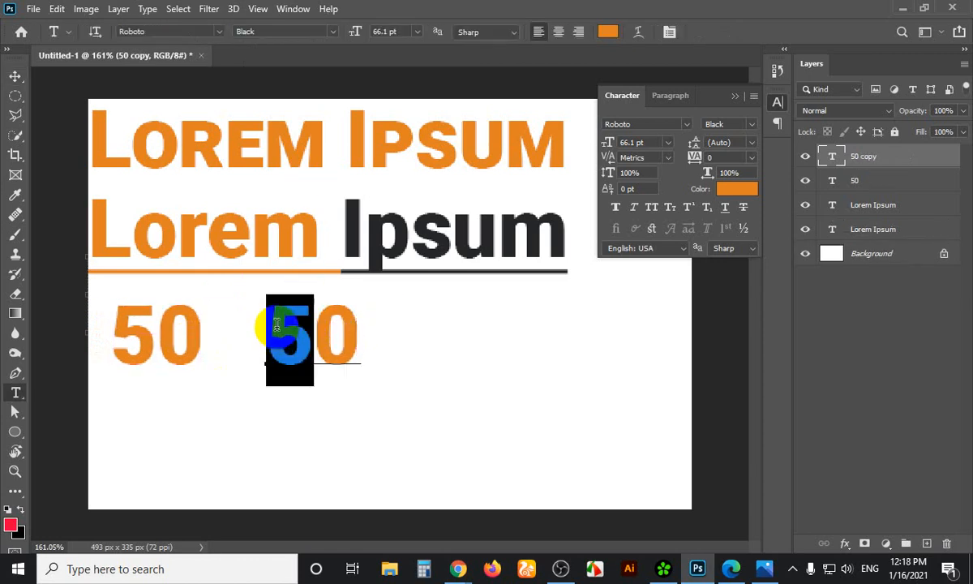
text(9)
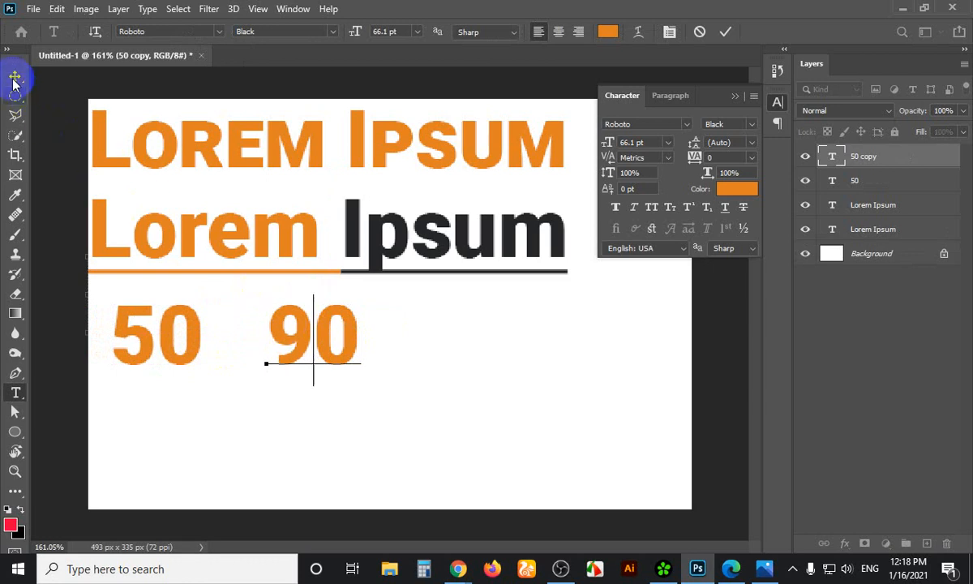
click(14, 77)
click(196, 333)
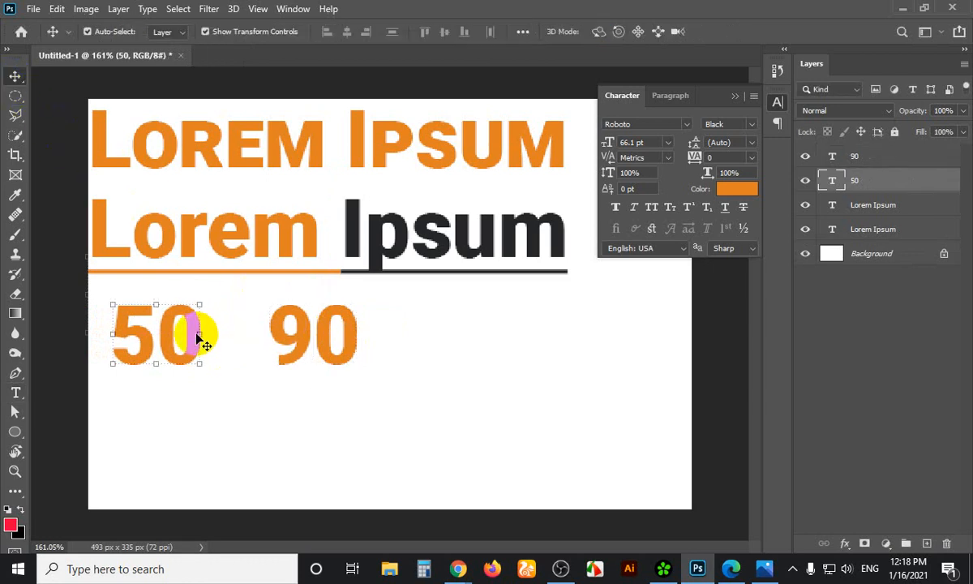
Append a percent sign to each number so they read 90% and 50%
click(339, 341)
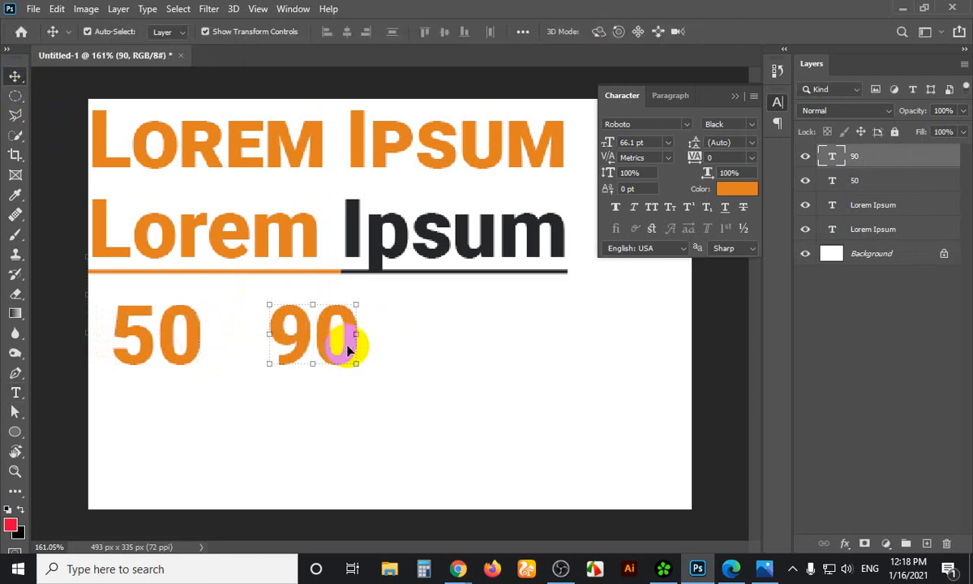
double_click(355, 334)
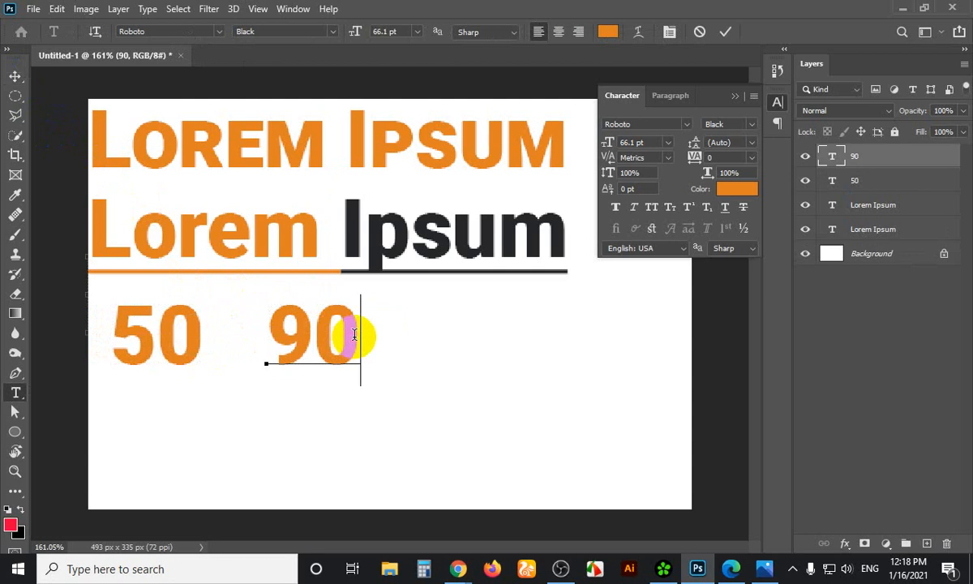
text(%)
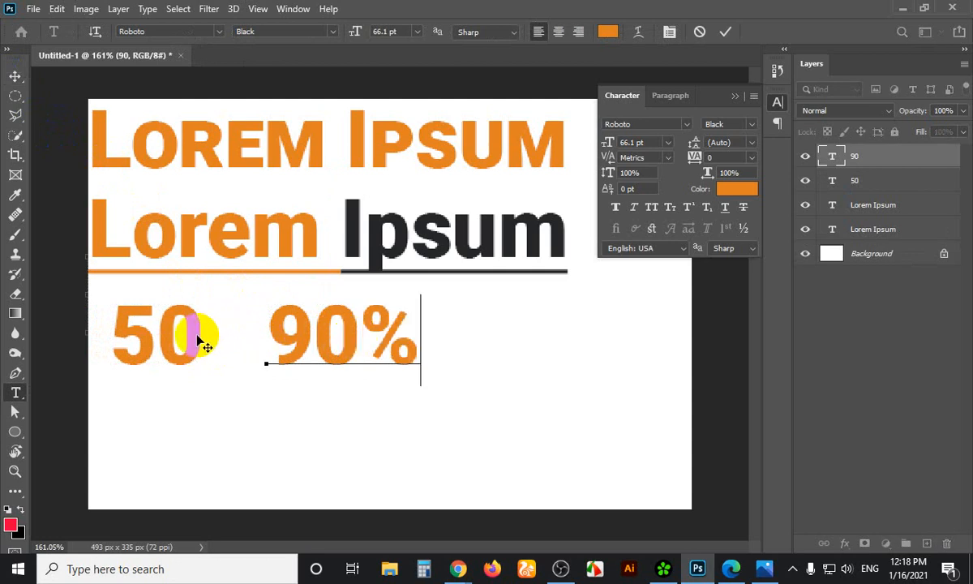
click(15, 75)
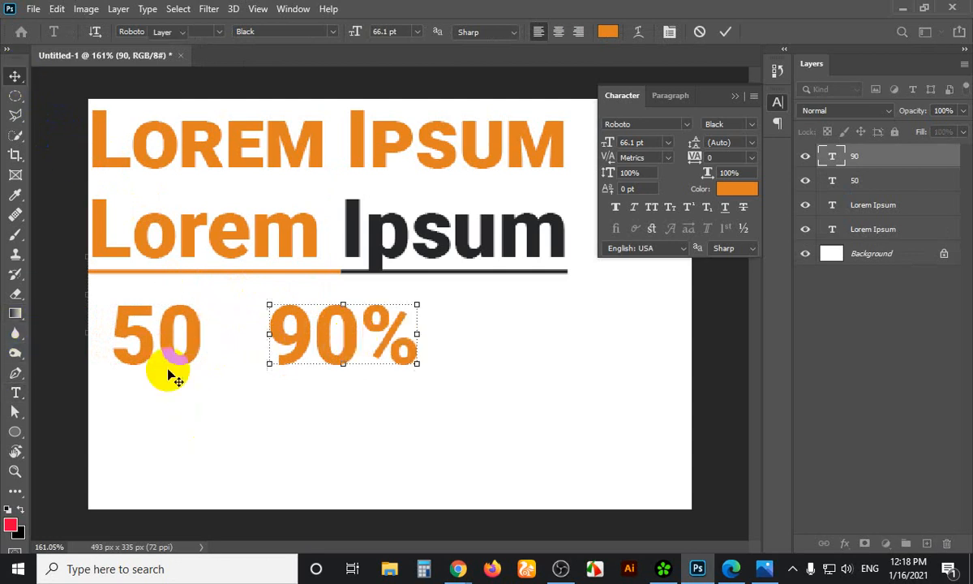
click(191, 339)
key(t)
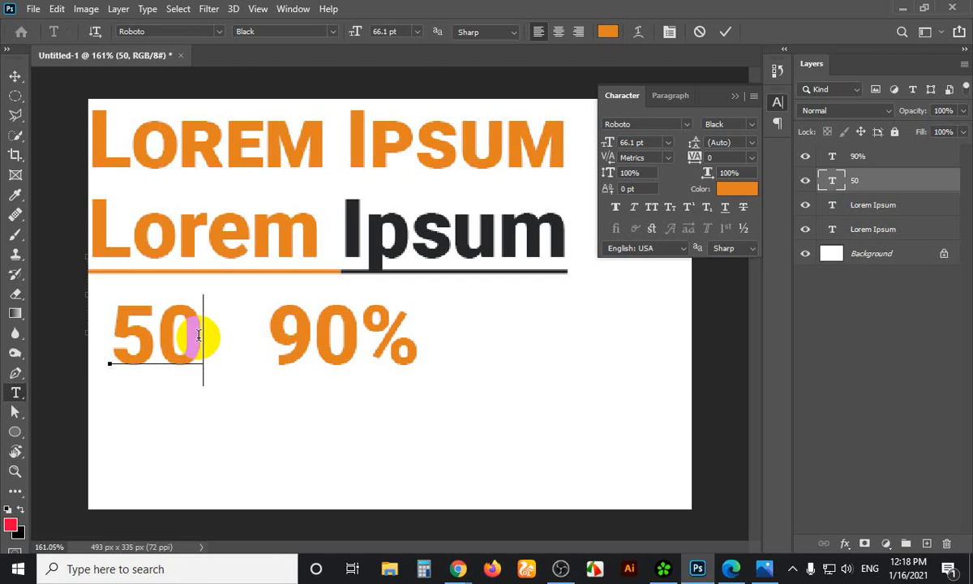
text(%)
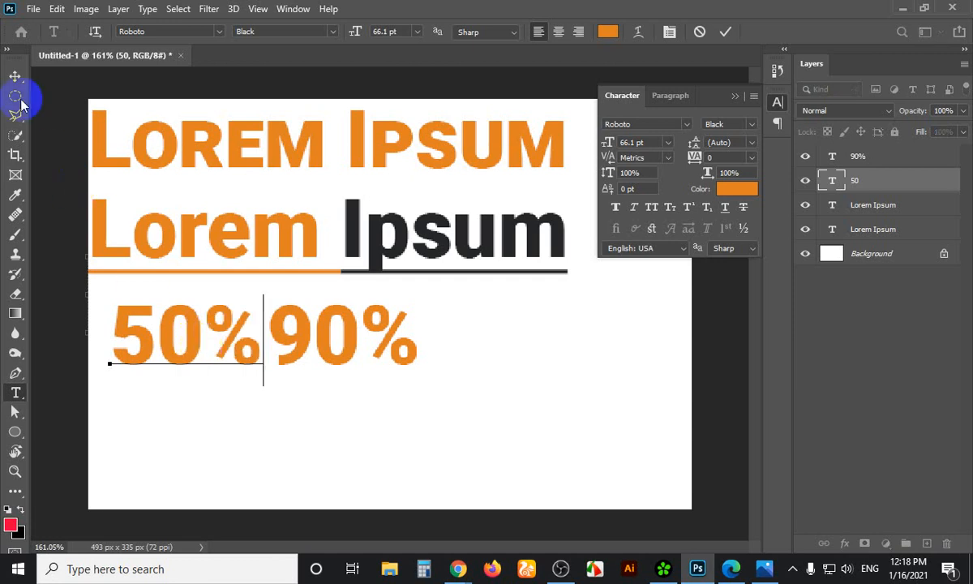
click(13, 77)
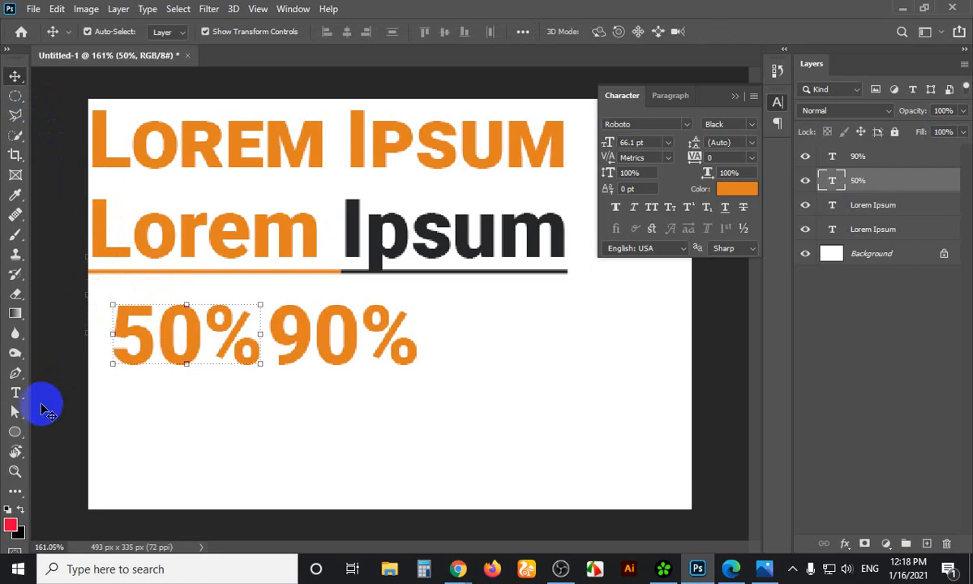
key(Print)
Box the 50% in red in a Lightshot capture, then apply Strikethrough to the 50% text
drag(0, 68, 550, 479)
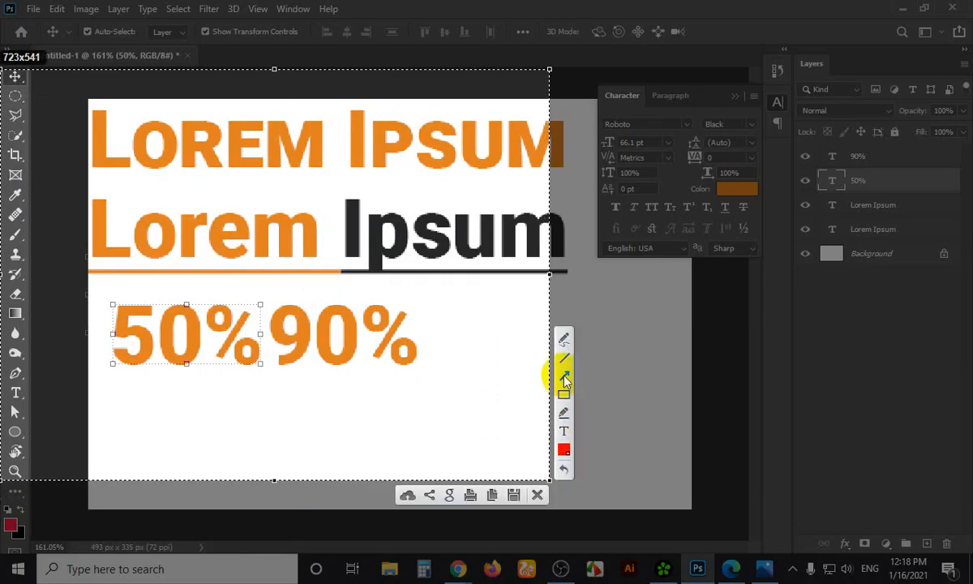
click(562, 395)
drag(19, 436, 24, 442)
drag(109, 328, 247, 341)
key(Escape)
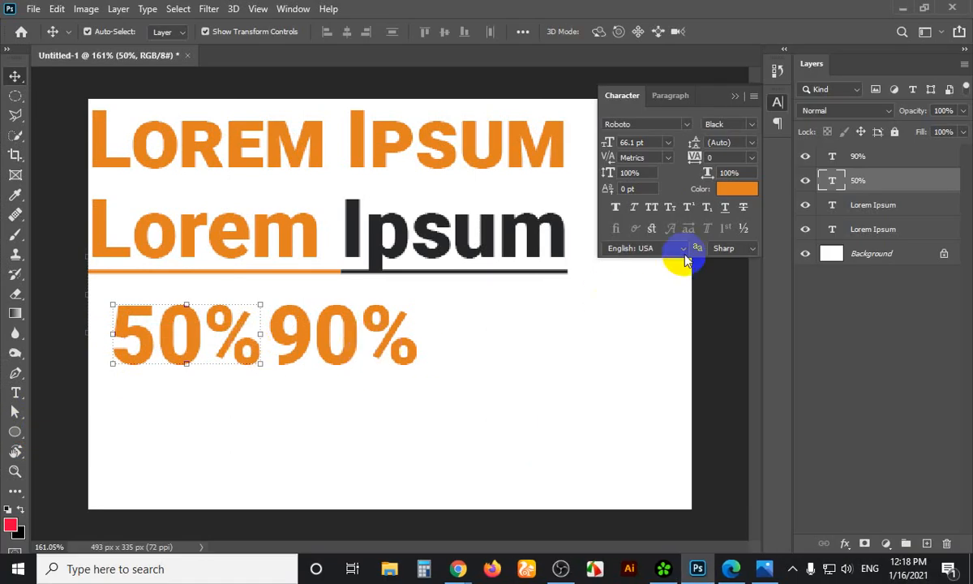
click(743, 209)
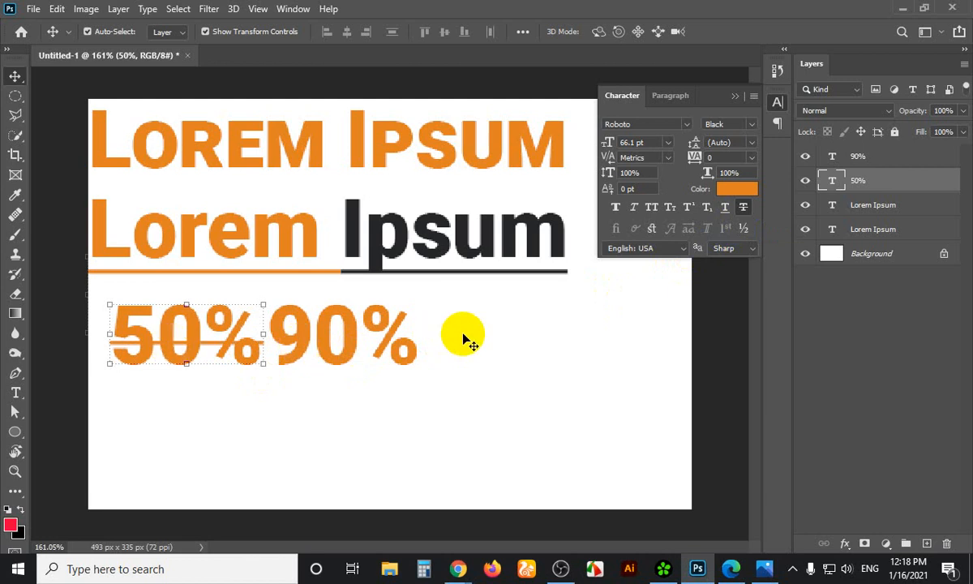
click(337, 334)
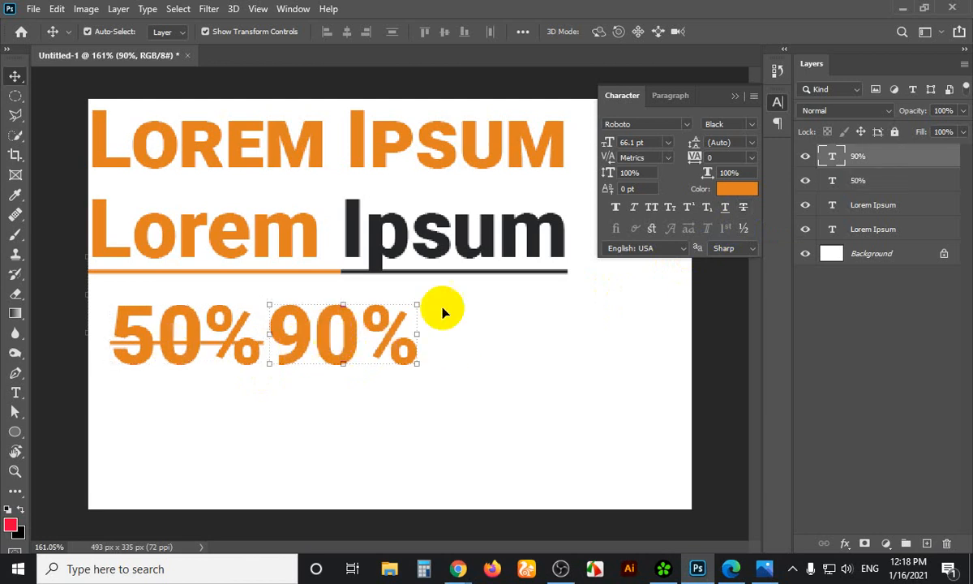
Move the 90% further right, away from the 50%, and deselect the layers
drag(351, 337, 471, 337)
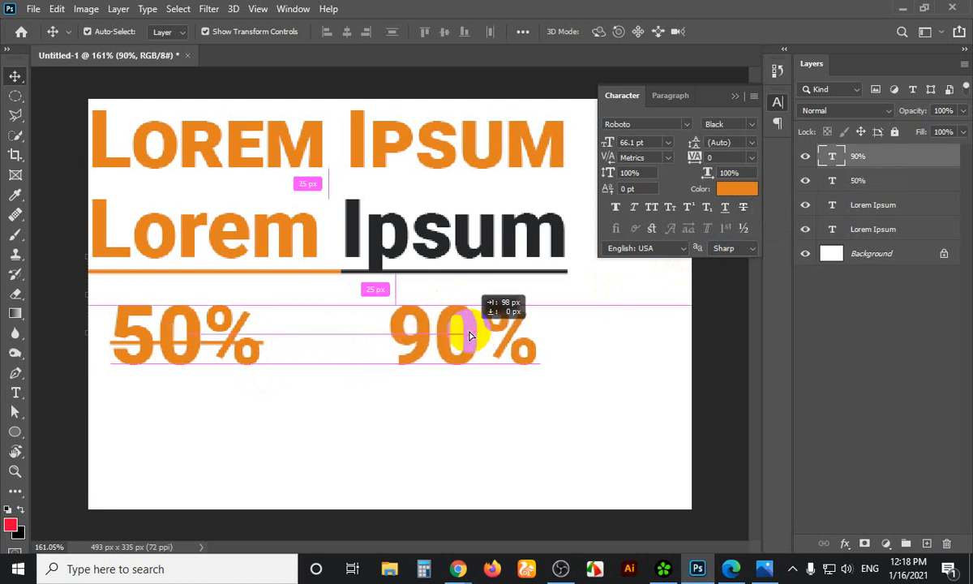
click(428, 418)
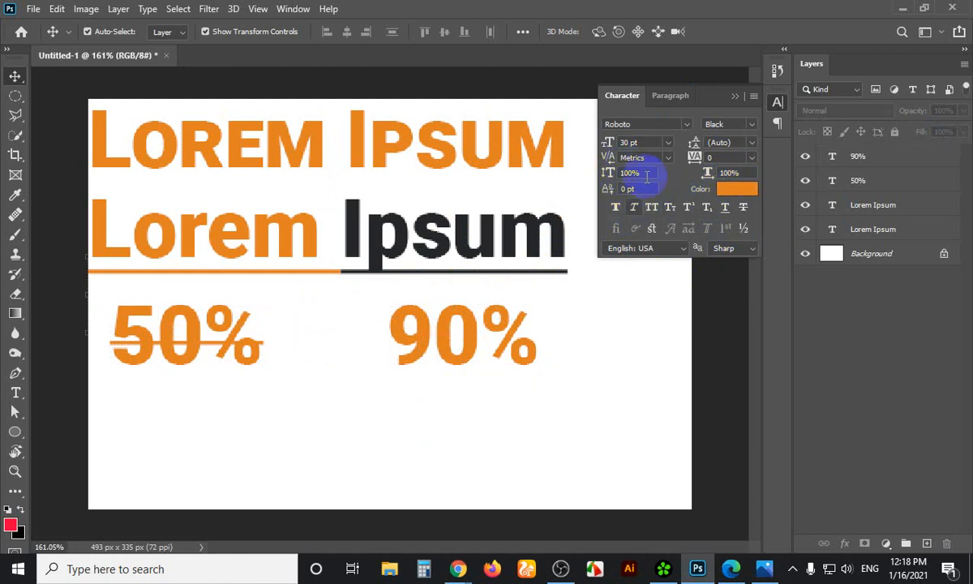
click(730, 173)
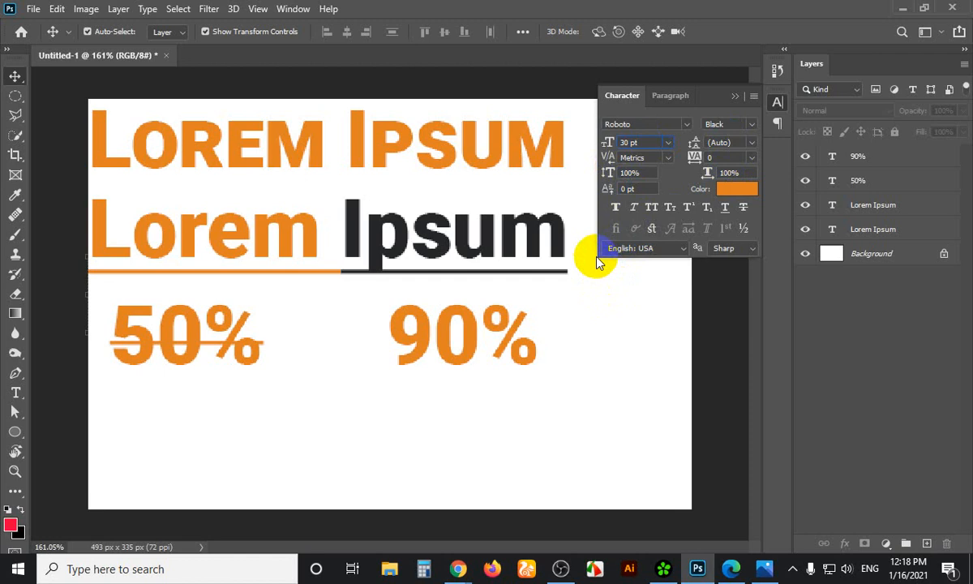
click(243, 357)
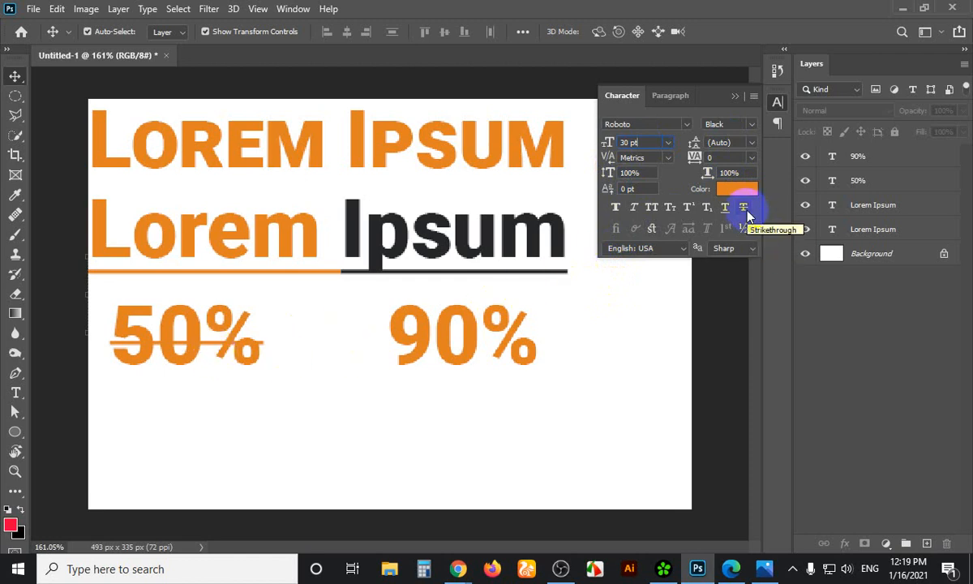
Close the Character panel and delete all four text layers from the canvas
click(736, 97)
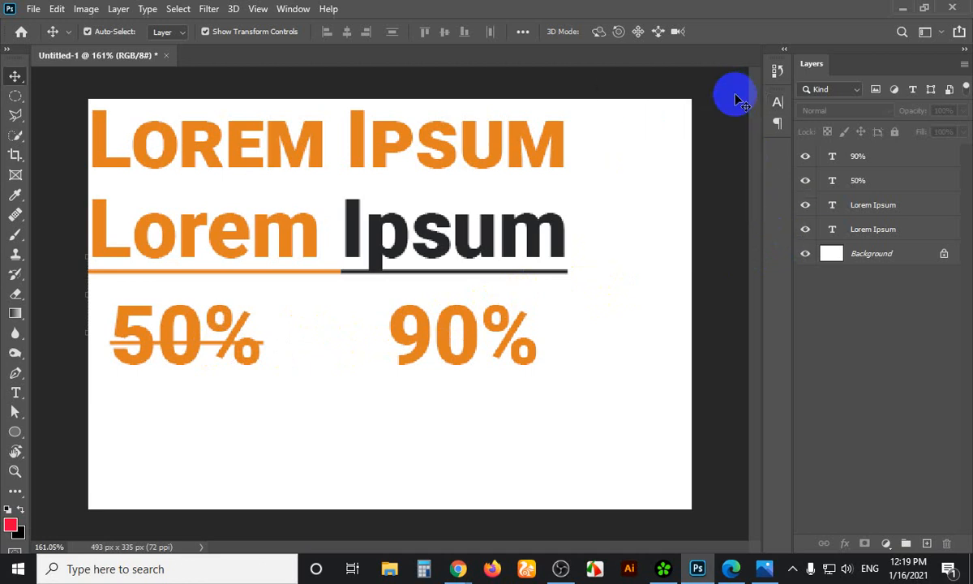
drag(626, 116, 160, 402)
key(Delete)
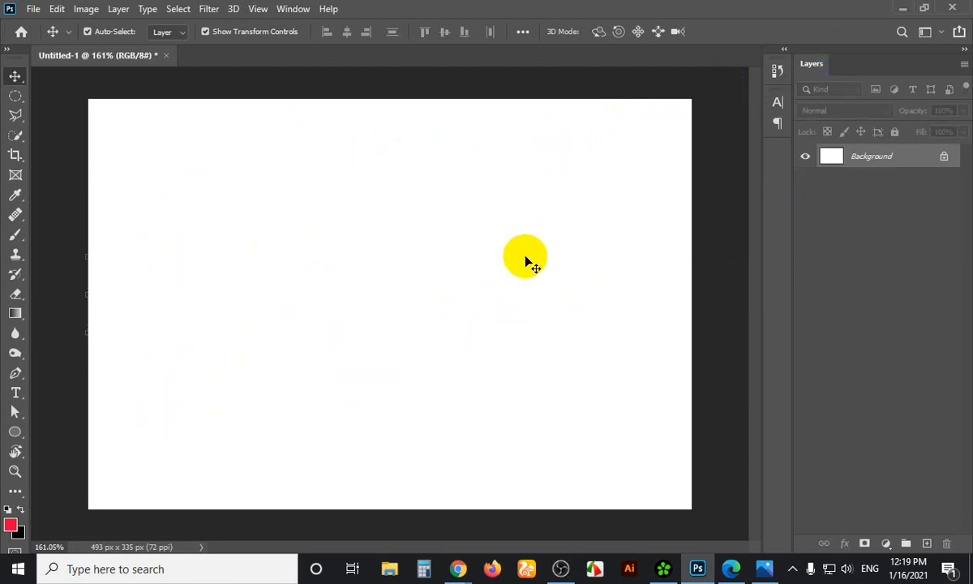
Clear the desktop, launch Bijoy Bayanno from the Start menu, and return to Photoshop
click(902, 9)
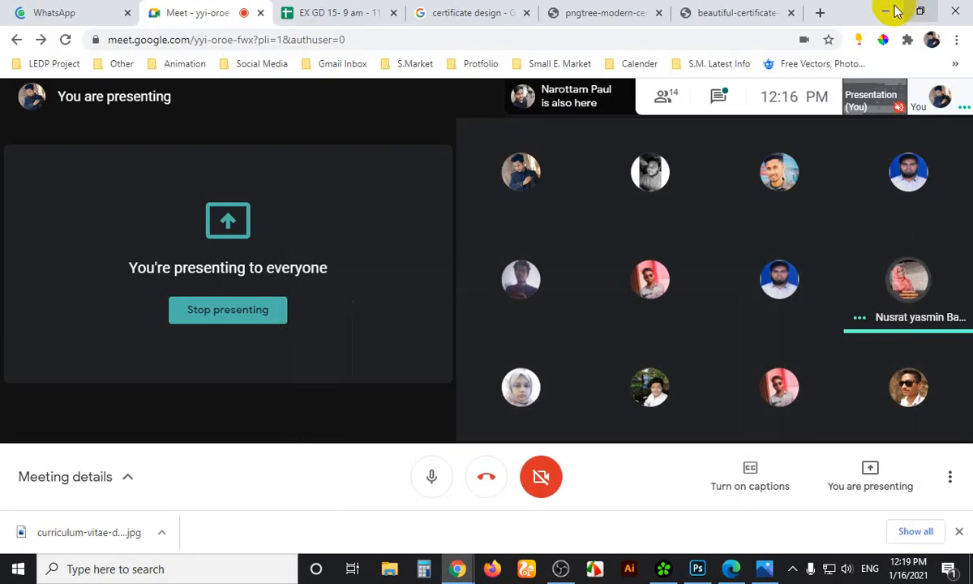
click(885, 10)
click(885, 12)
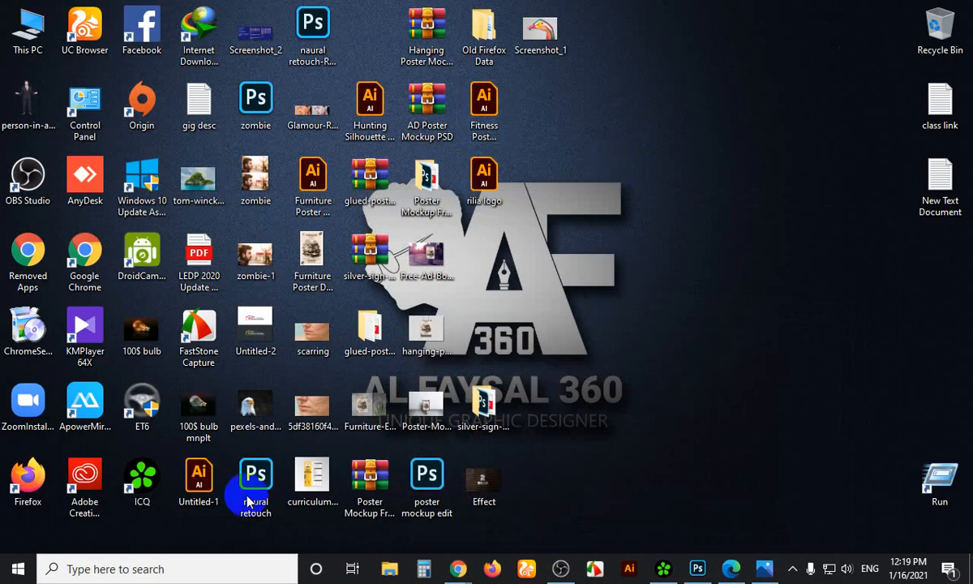
click(154, 568)
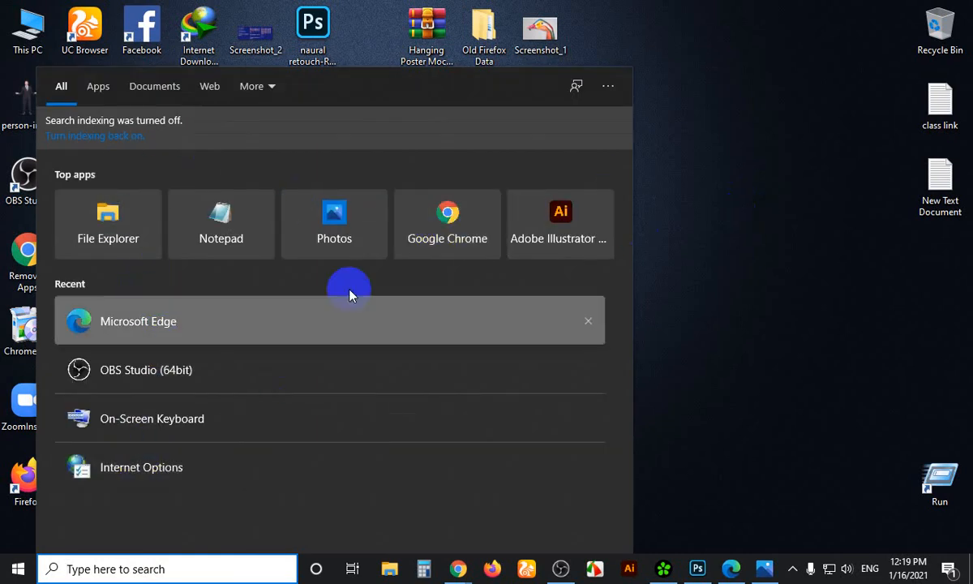
click(19, 566)
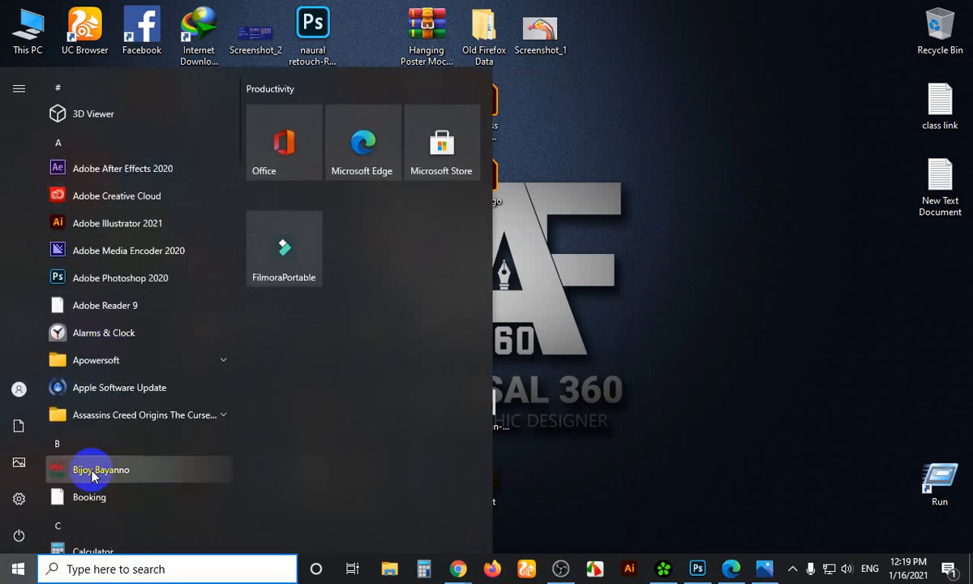
click(323, 155)
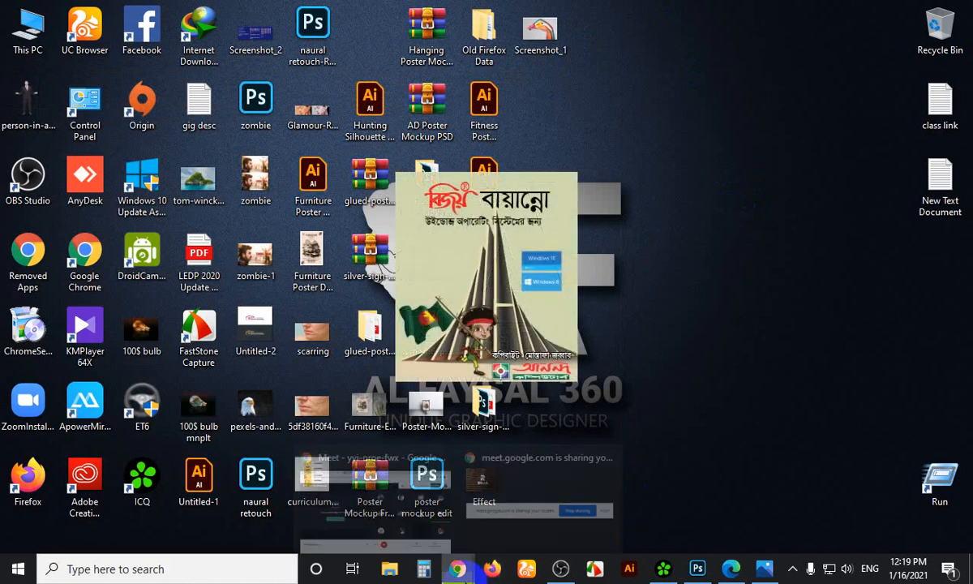
click(696, 570)
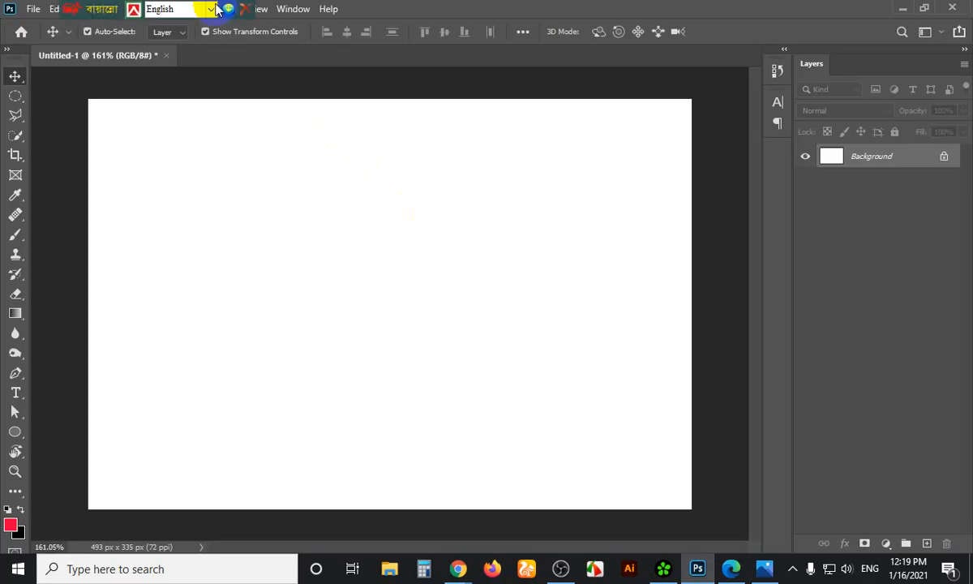
Check the Bijoy keyboard's language options without changing them, then refocus Photoshop
click(213, 9)
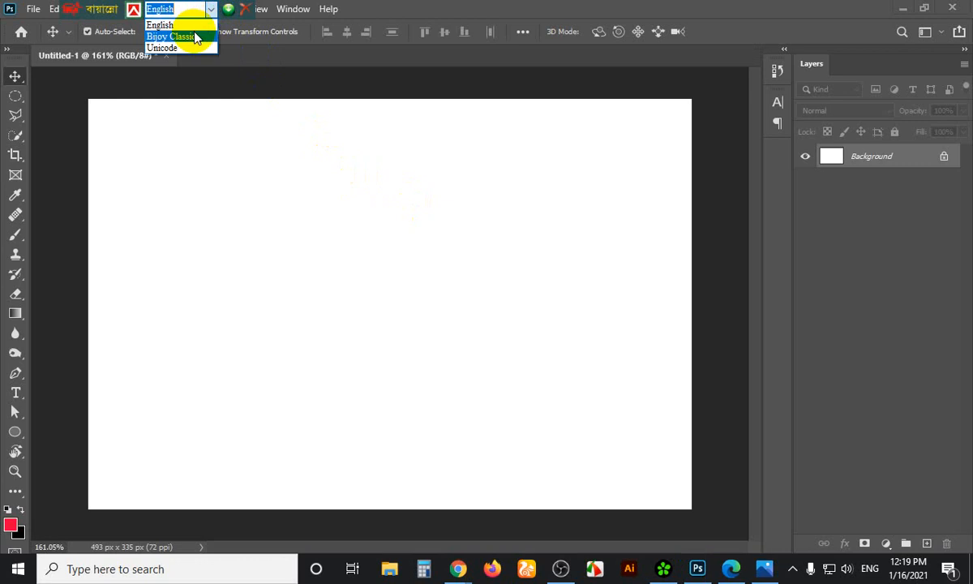
click(71, 11)
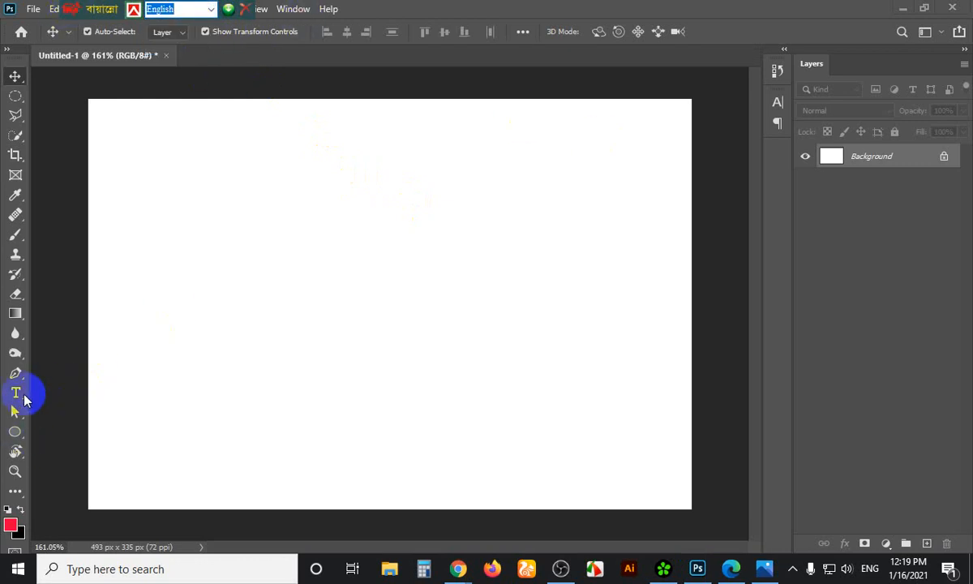
click(16, 390)
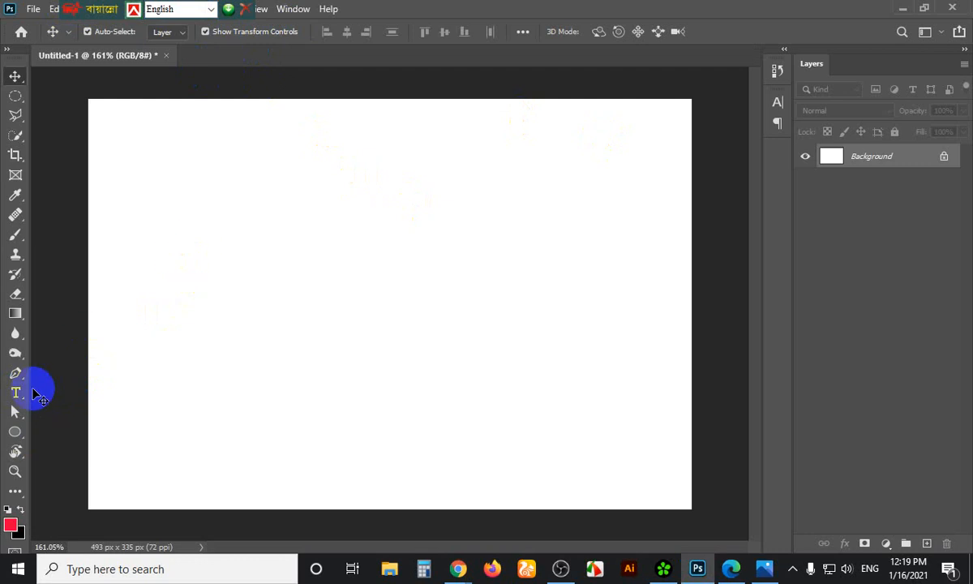
With the Type tool, search 'sut' in the font list and choose SutonnyMJ Regular
click(15, 393)
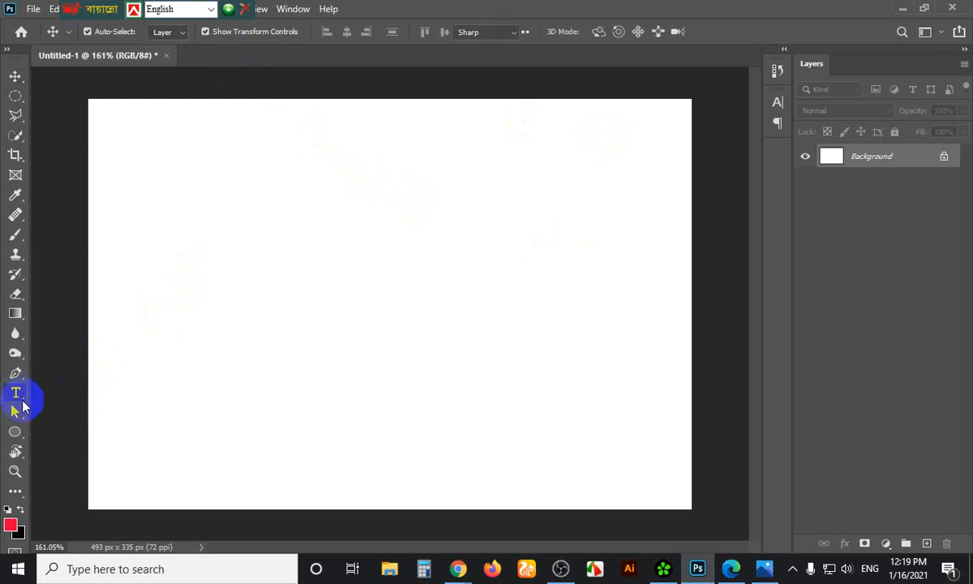
click(219, 30)
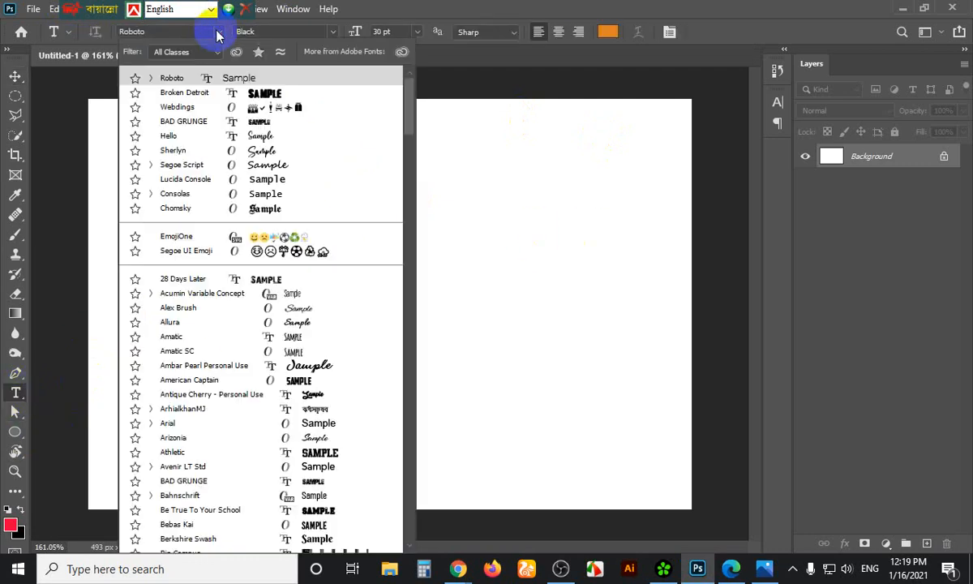
scroll(263, 300, down, 3)
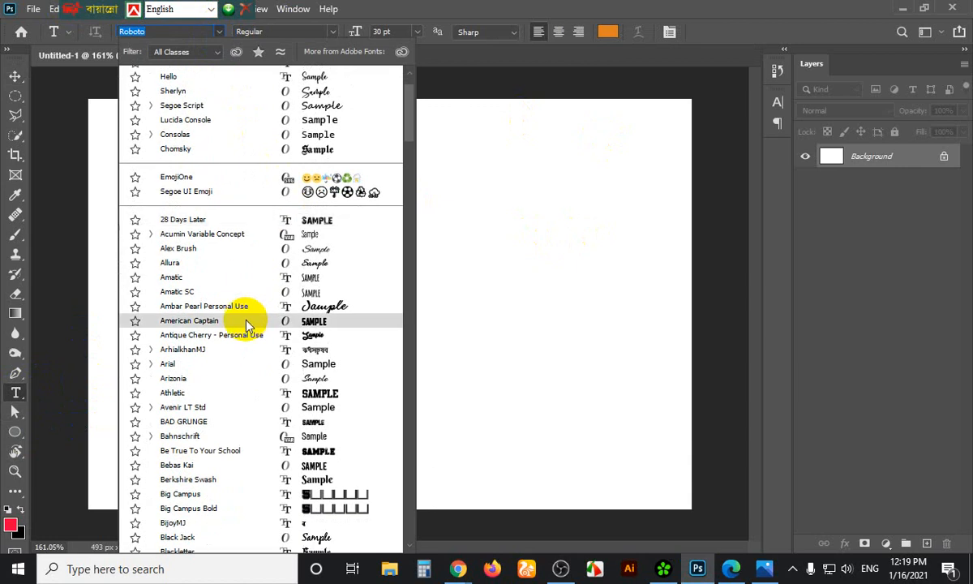
scroll(247, 324, down, 8)
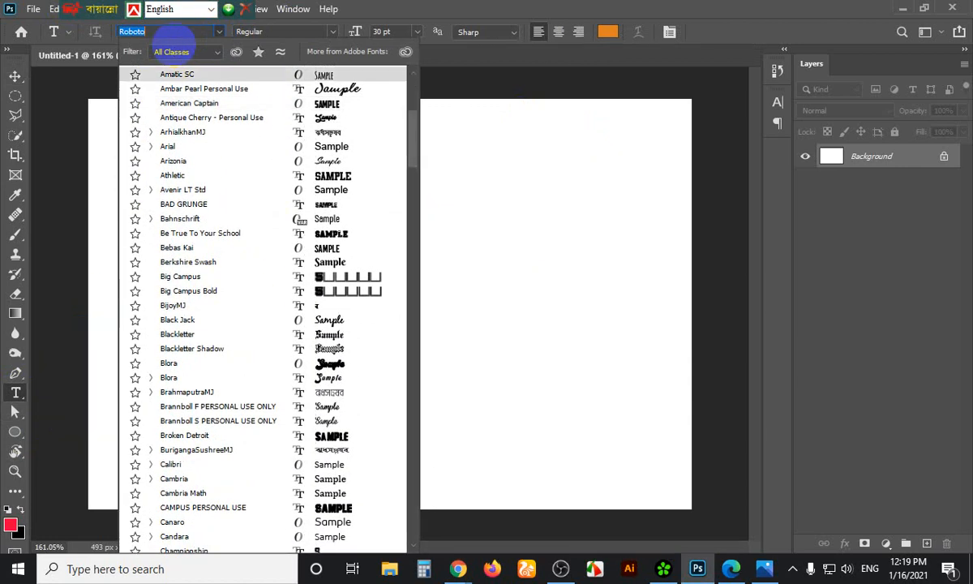
text(s)
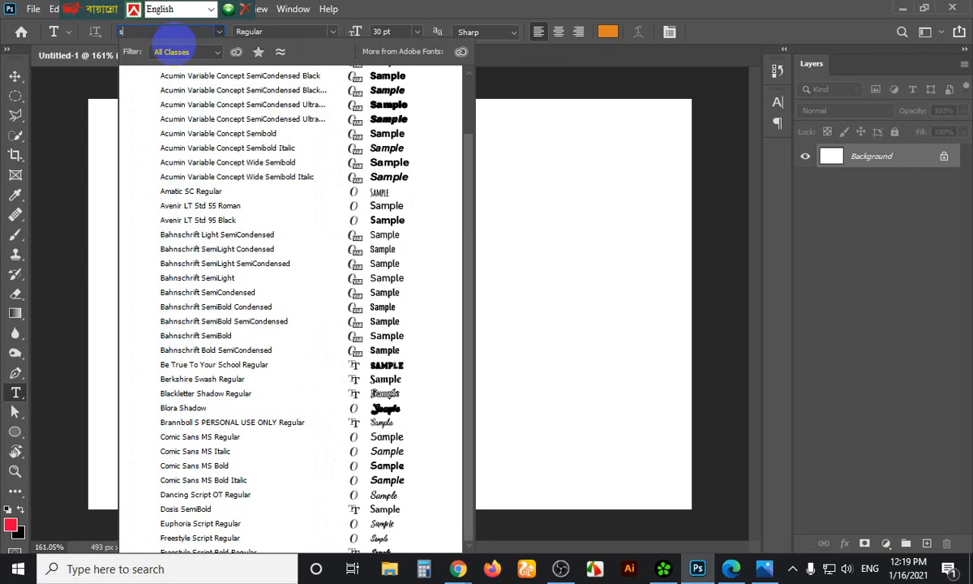
text(ut)
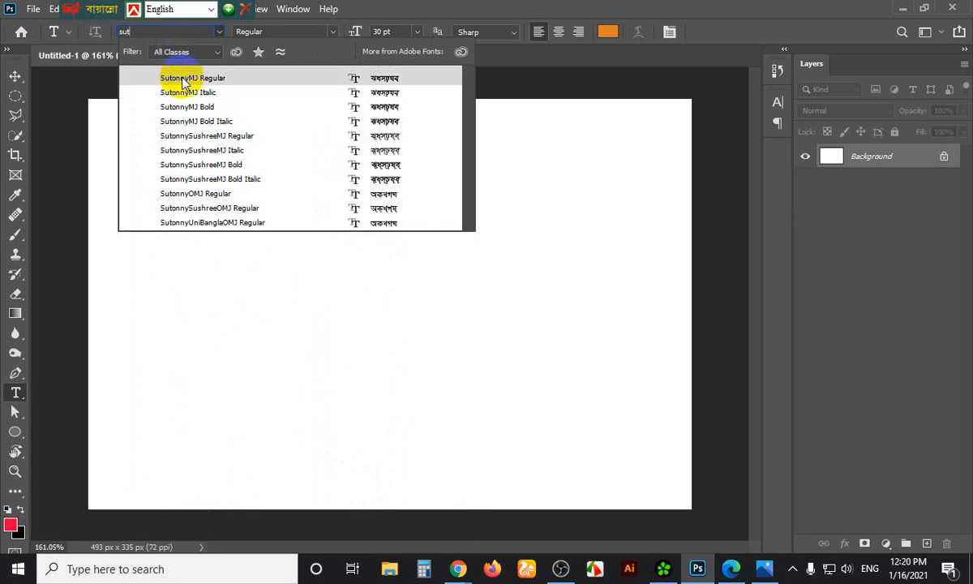
click(183, 78)
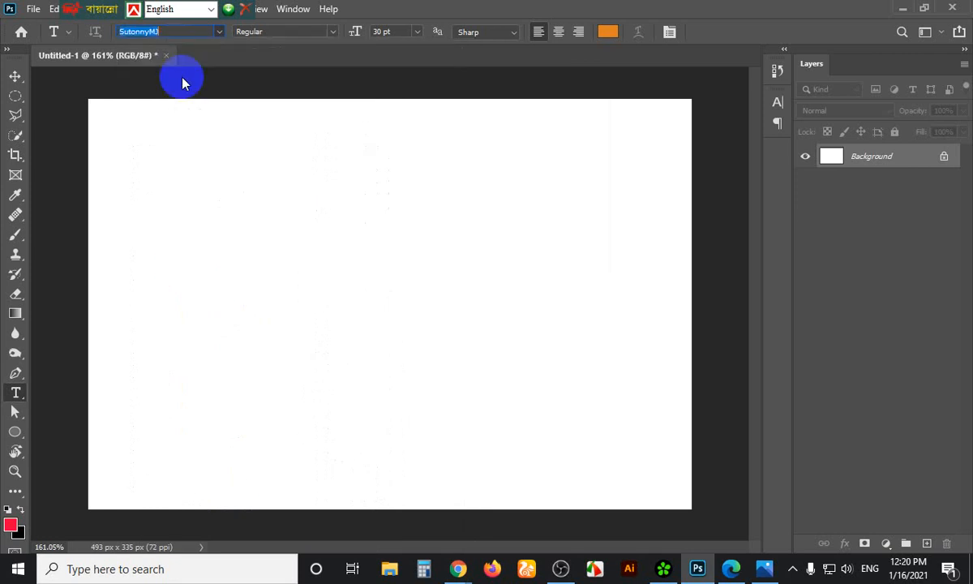
Switch the keyboard to Bijoy Classic and start a text layer left of the canvas centre
click(210, 9)
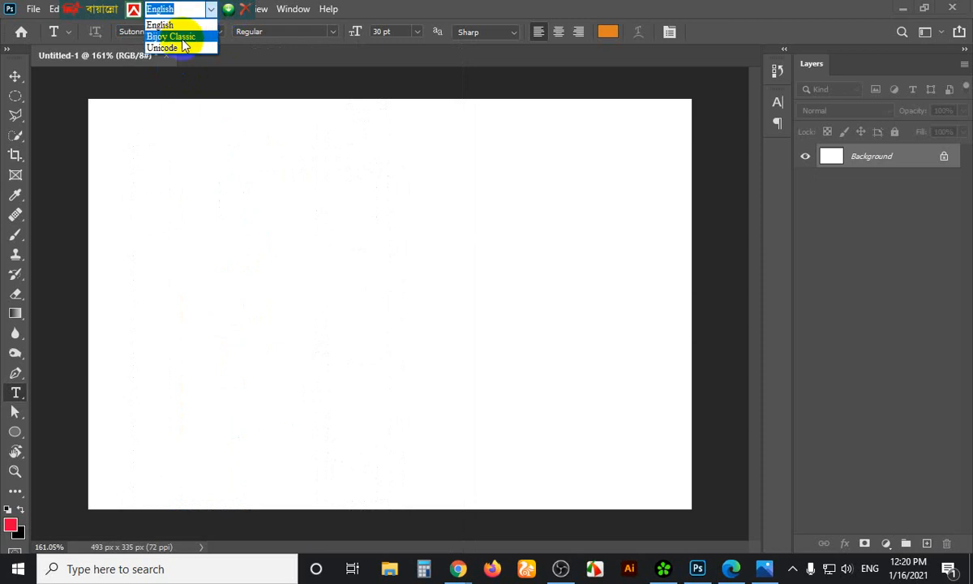
click(172, 35)
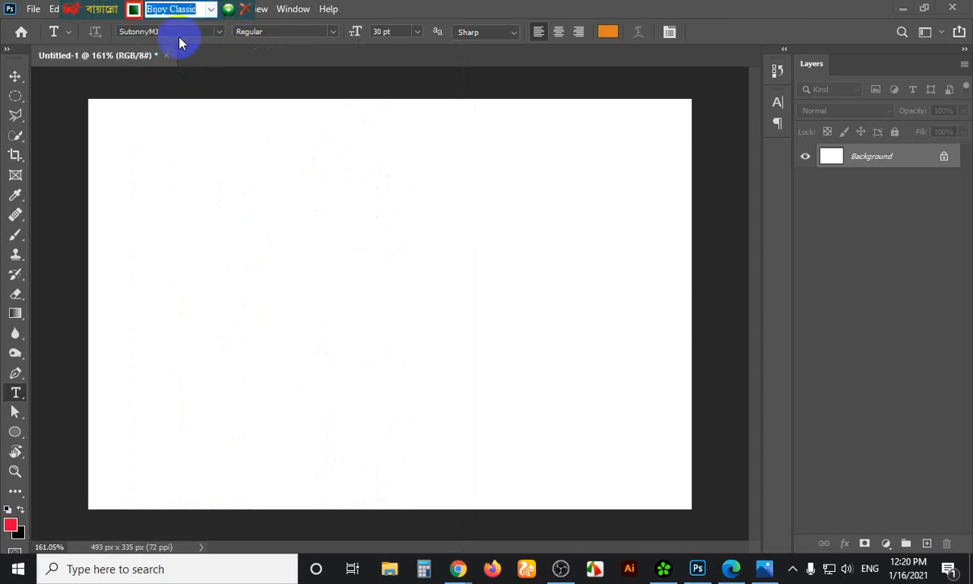
click(226, 285)
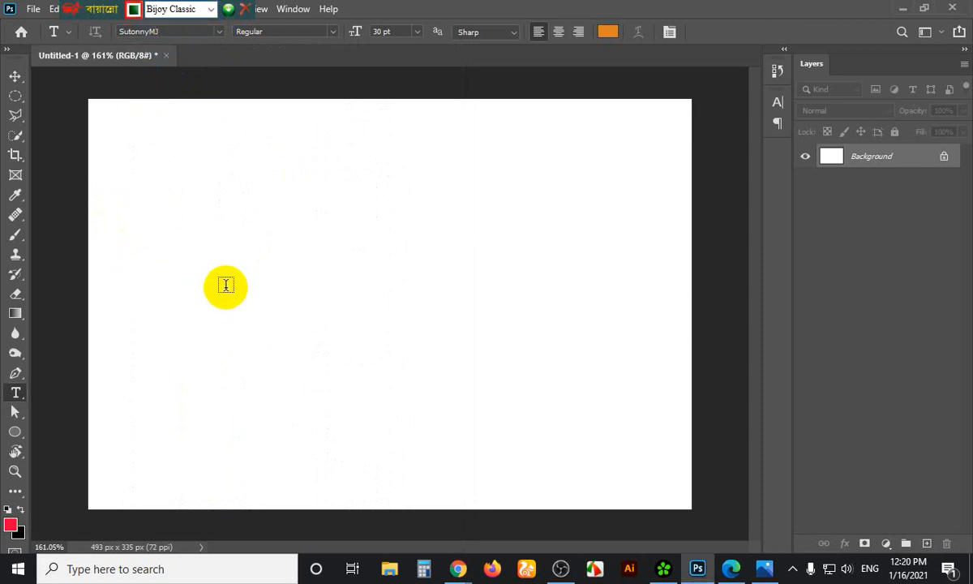
click(336, 271)
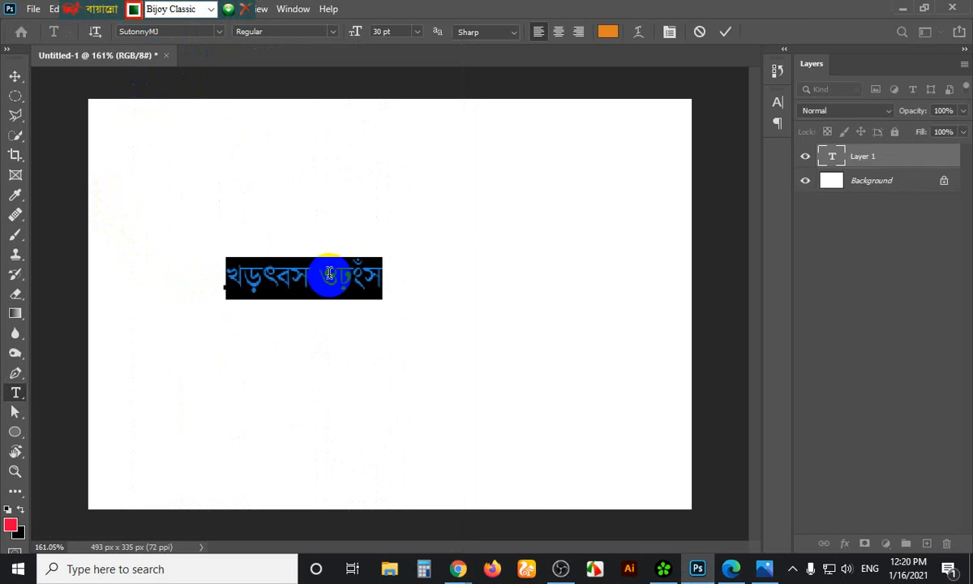
triple_click(329, 274)
Replace the layer's text with a Bengali name, retyping it after the first attempt
click(329, 273)
key(ctrl+a)
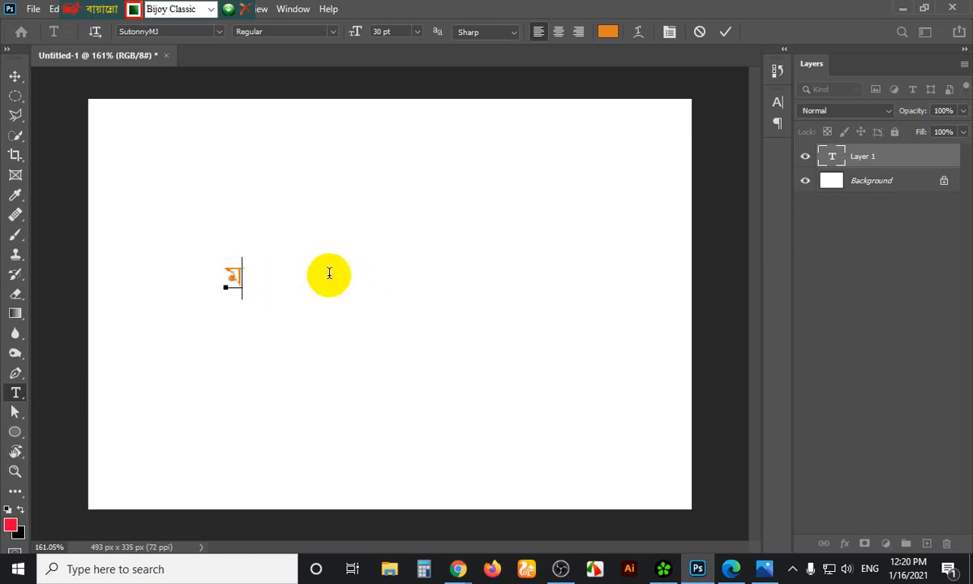
key(BackSpace)
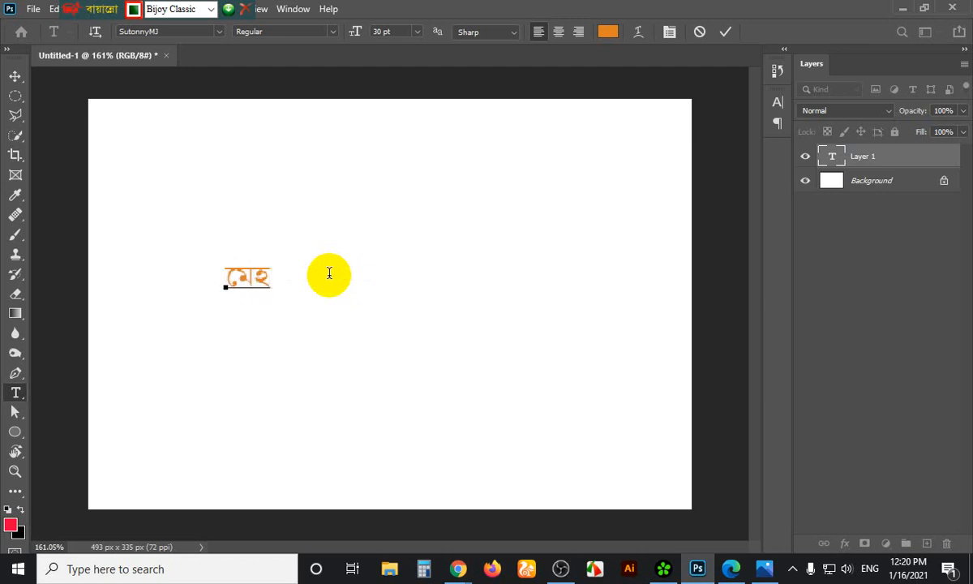
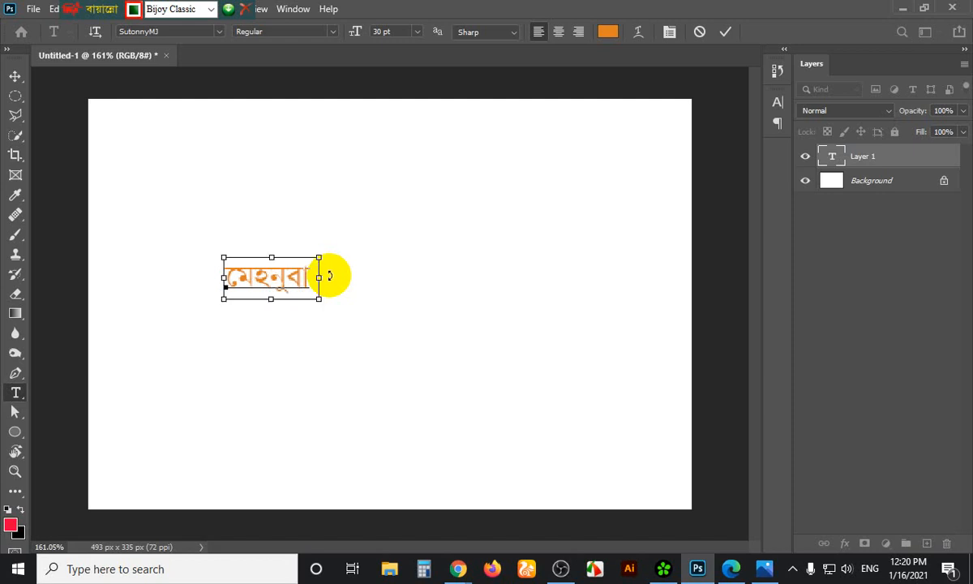
key(ctrl+a)
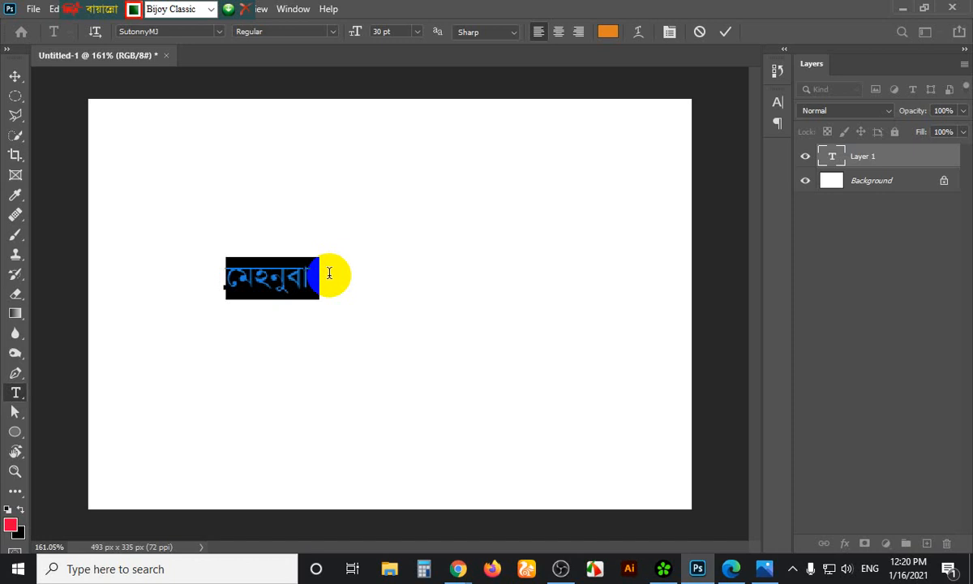
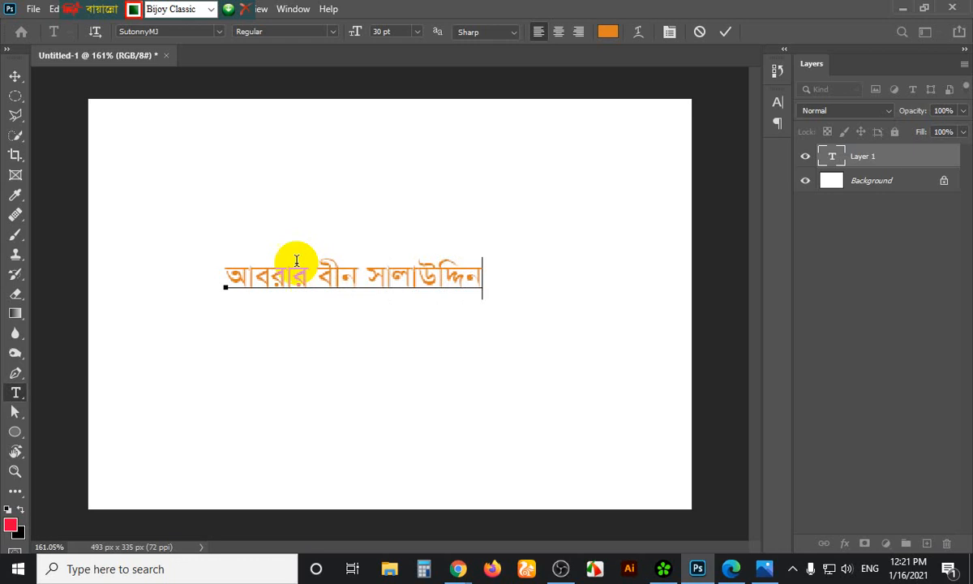
Make the name text colour 2d2c2b and Bold, then drag it up and to the left
click(15, 77)
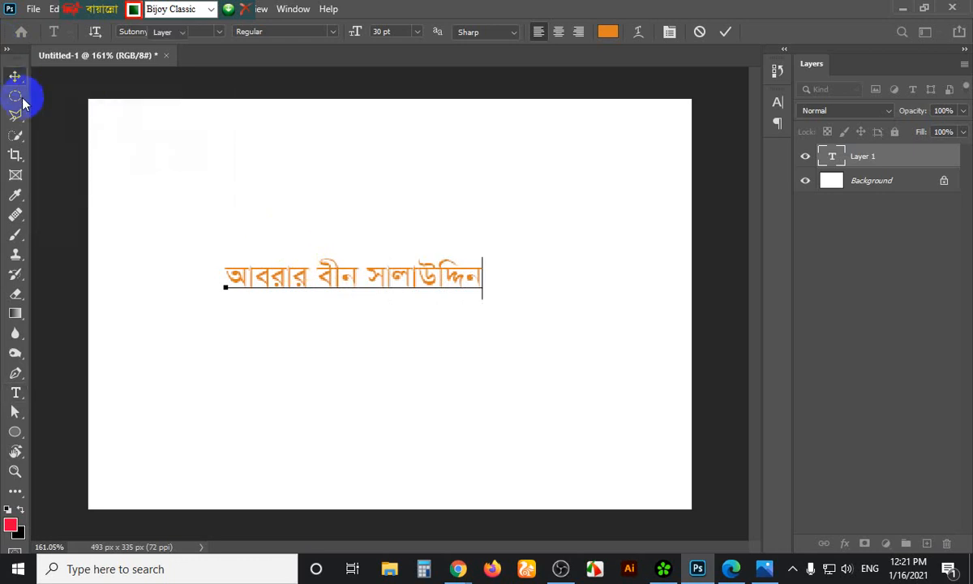
click(776, 108)
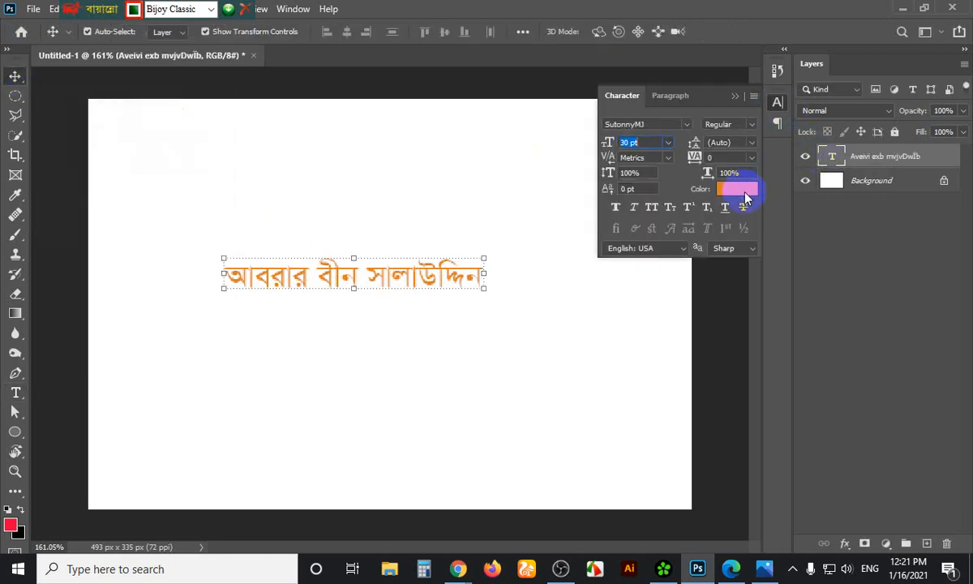
click(740, 189)
drag(622, 313, 578, 311)
click(933, 146)
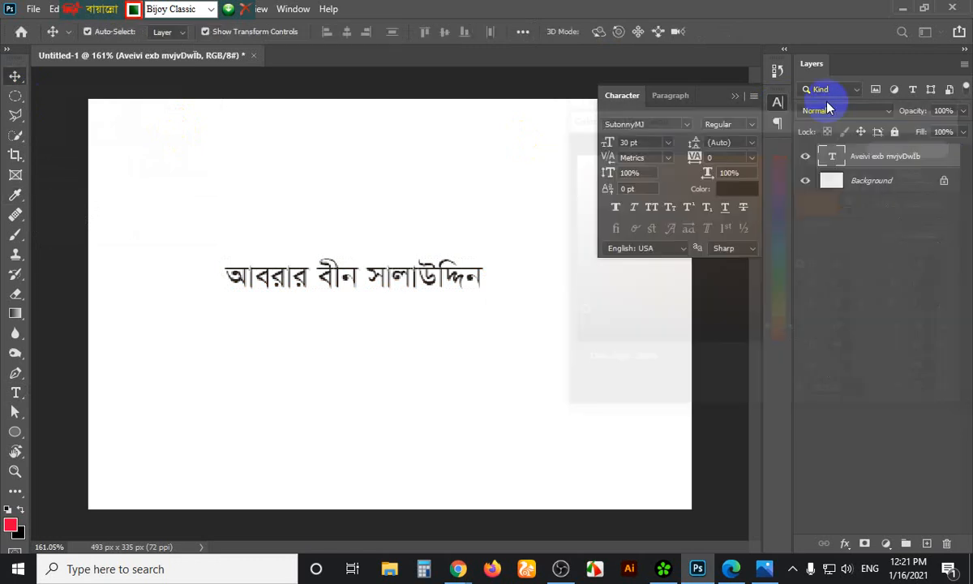
click(751, 126)
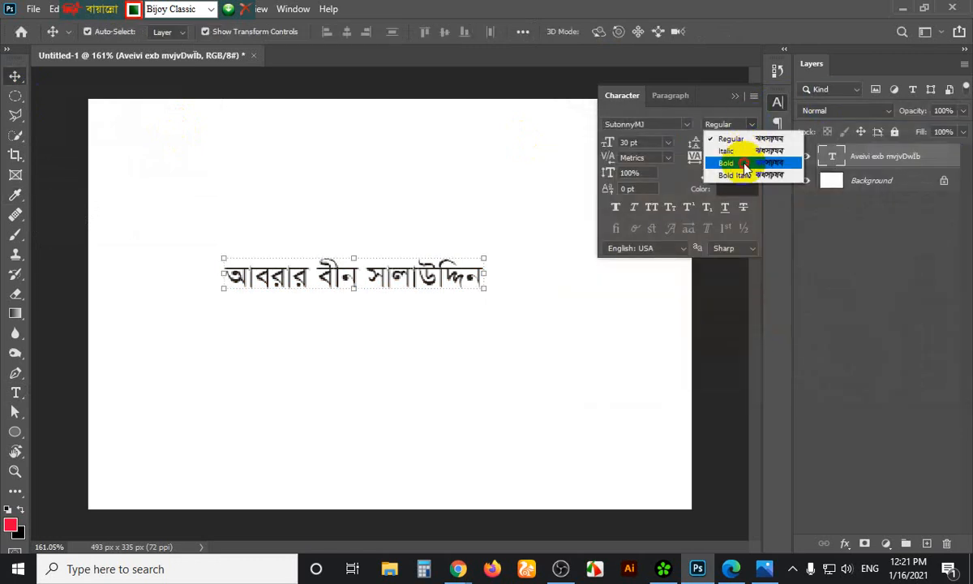
click(730, 161)
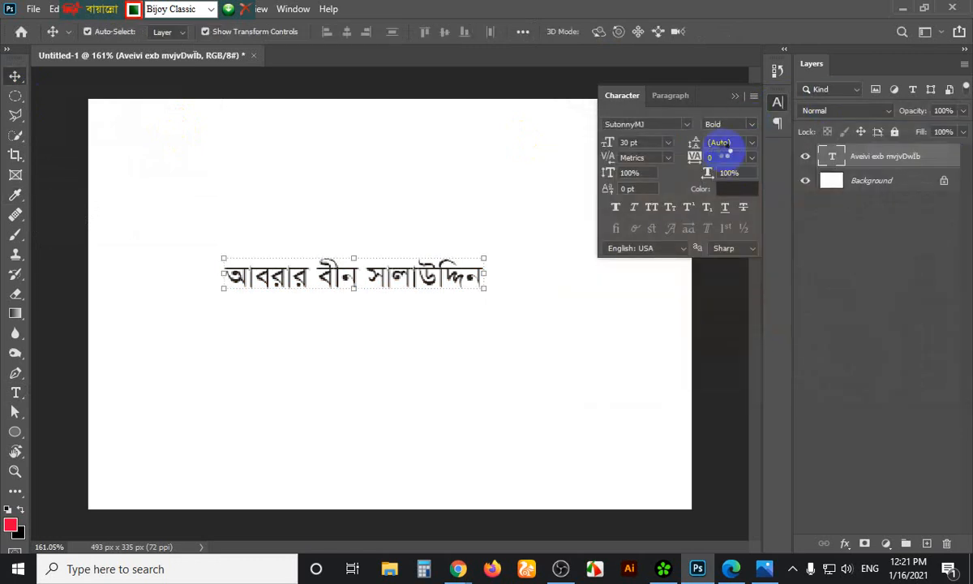
click(735, 96)
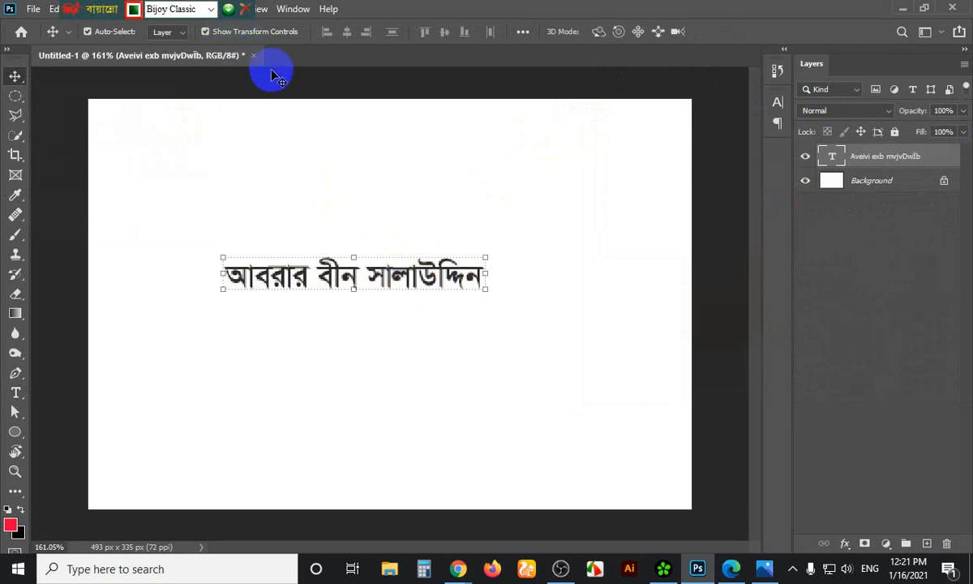
drag(355, 276, 322, 274)
Duplicate the name line below the original and select the copy's text
key(u)
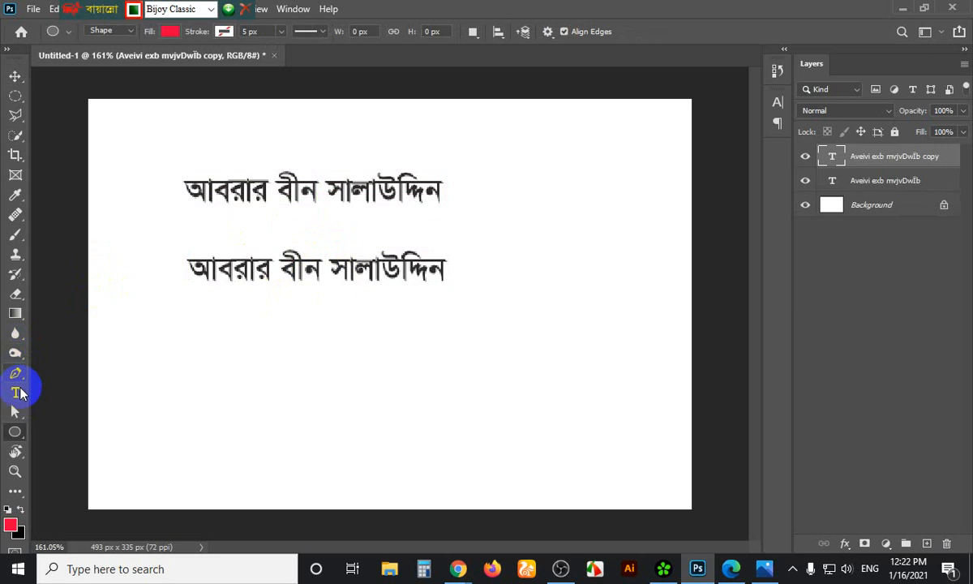
click(16, 392)
drag(231, 284, 257, 272)
triple_click(258, 272)
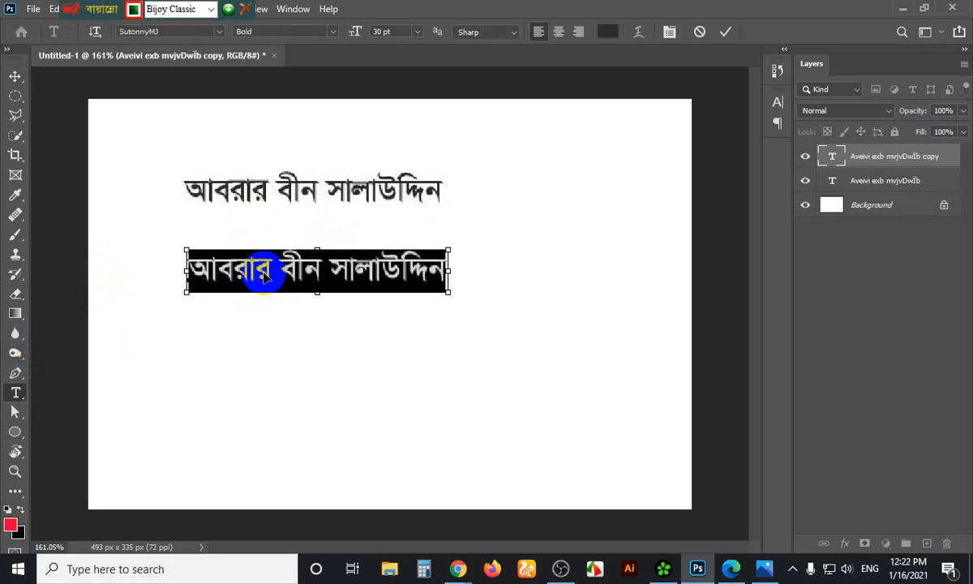
Switch the keyboard input to Unicode, clear the copy's text, then bring up Chrome
click(186, 9)
click(211, 9)
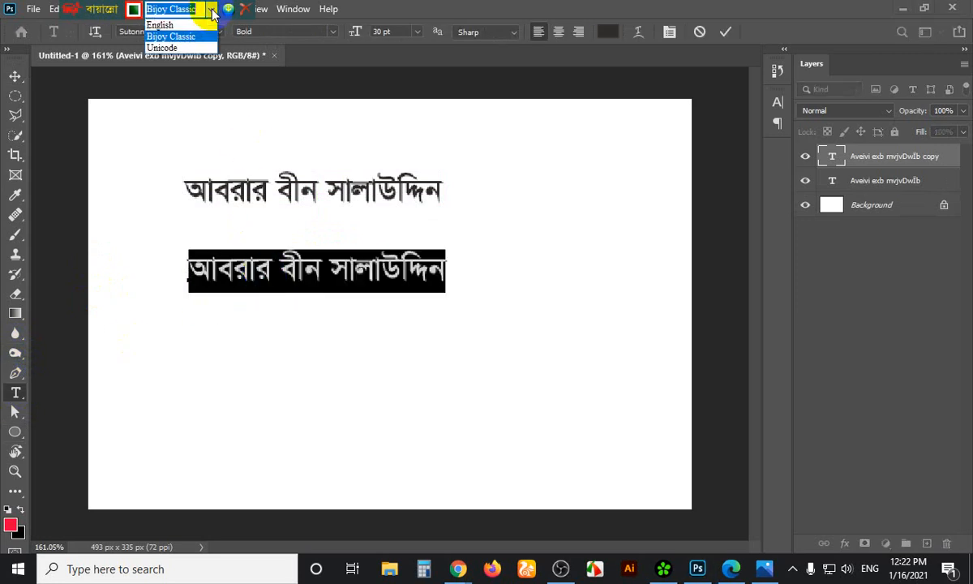
click(162, 48)
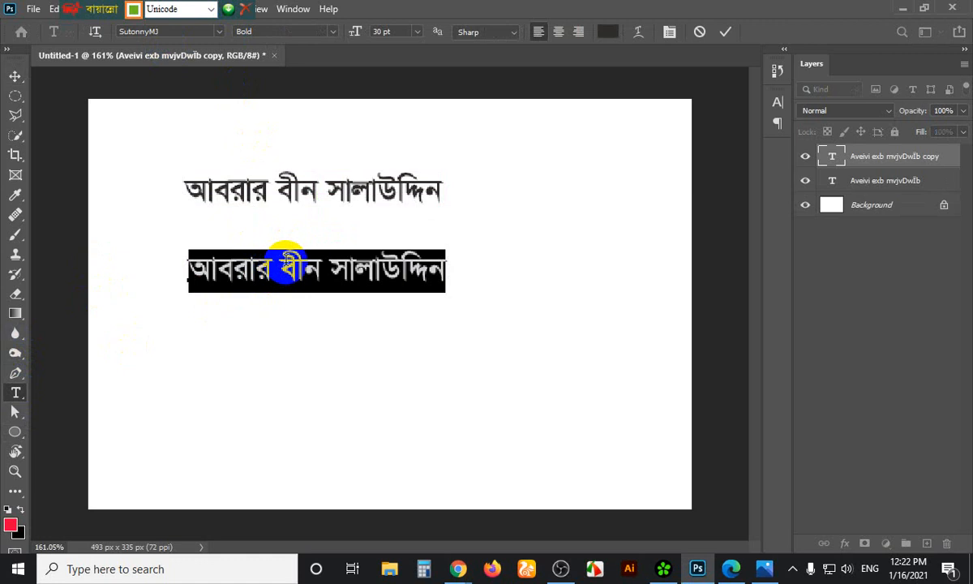
click(281, 272)
key(ctrl+a)
text(মহ)
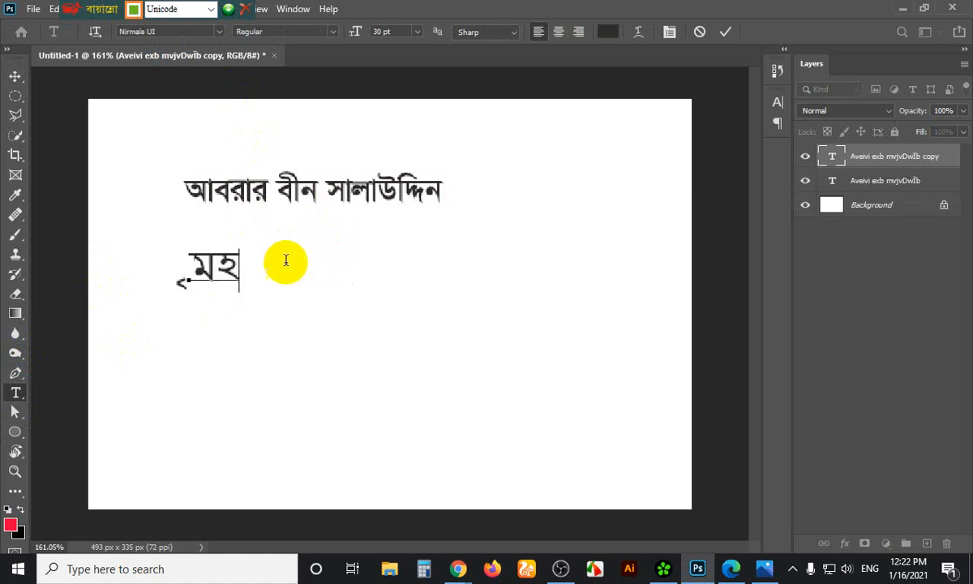
key(BackSpace)
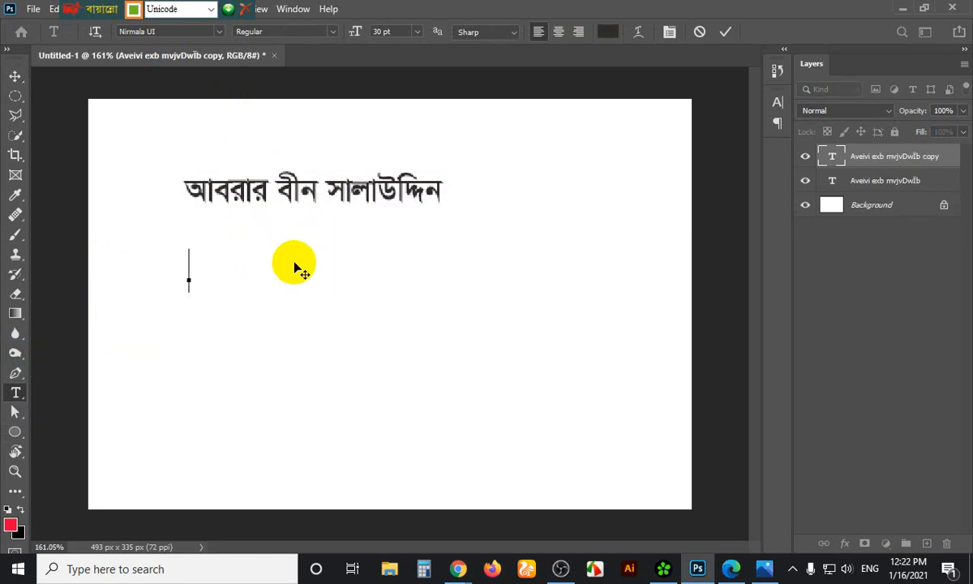
click(467, 568)
Open Google Translate in a new tab with English input, translating Bengali to English
click(397, 499)
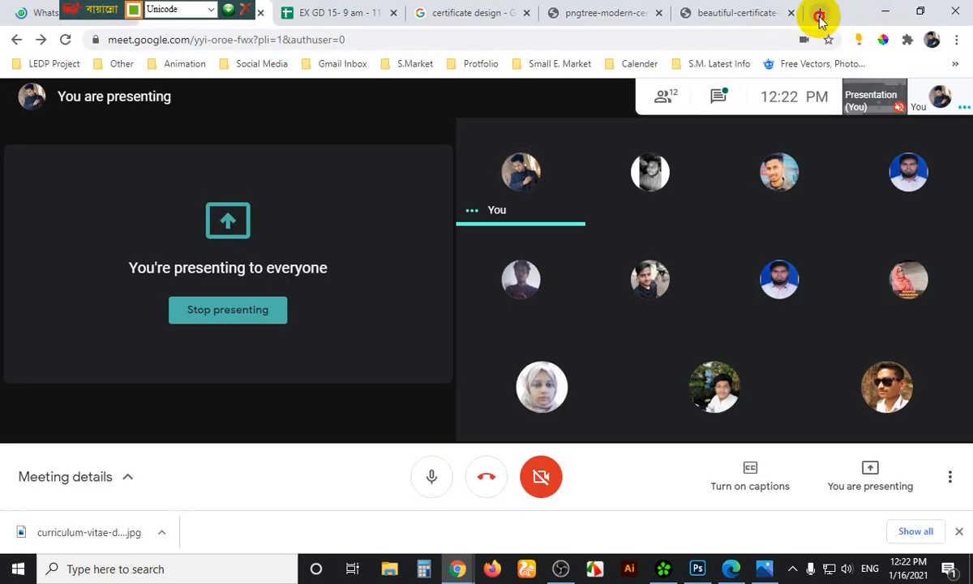
click(816, 13)
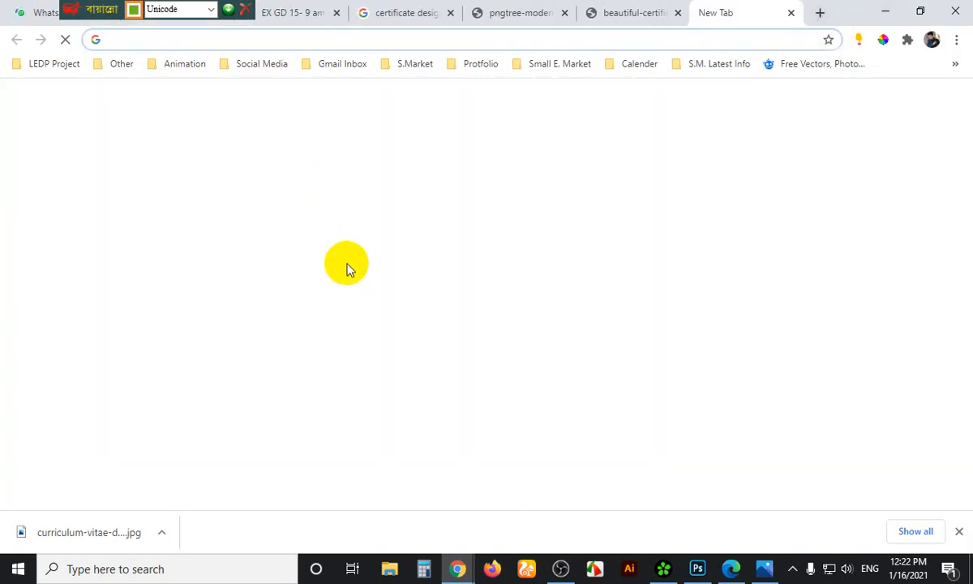
click(209, 9)
click(166, 25)
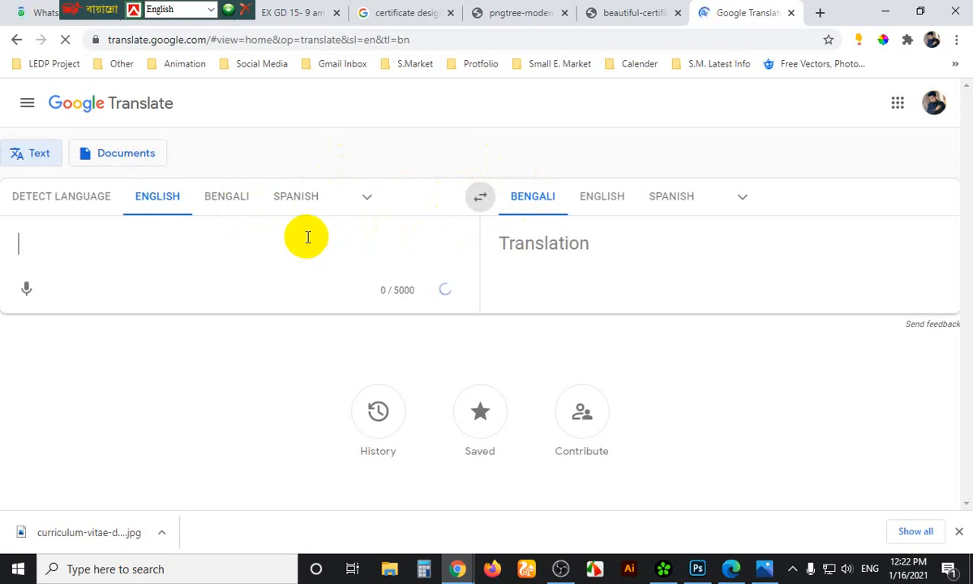
click(475, 203)
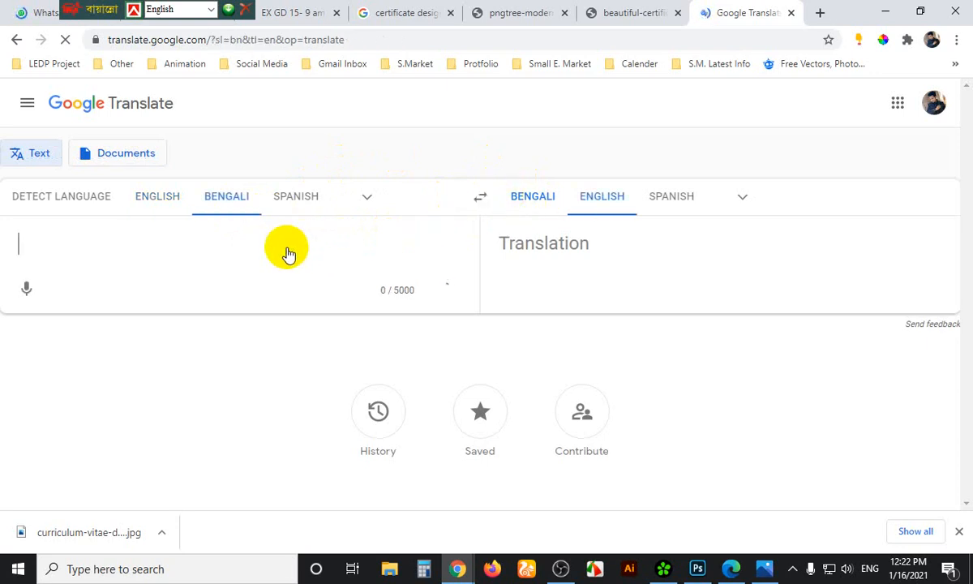
Type 'ami banglay graphics shikhai' to get আমি বাংলায় গ্রাফিক শিখাই translated as 'I learn graphics in Bengali'
click(52, 244)
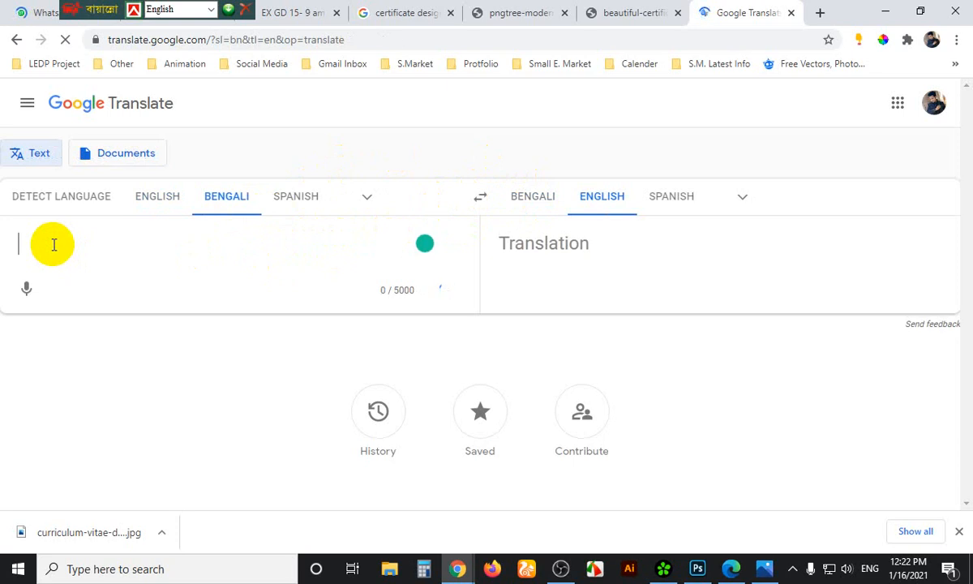
text(ami)
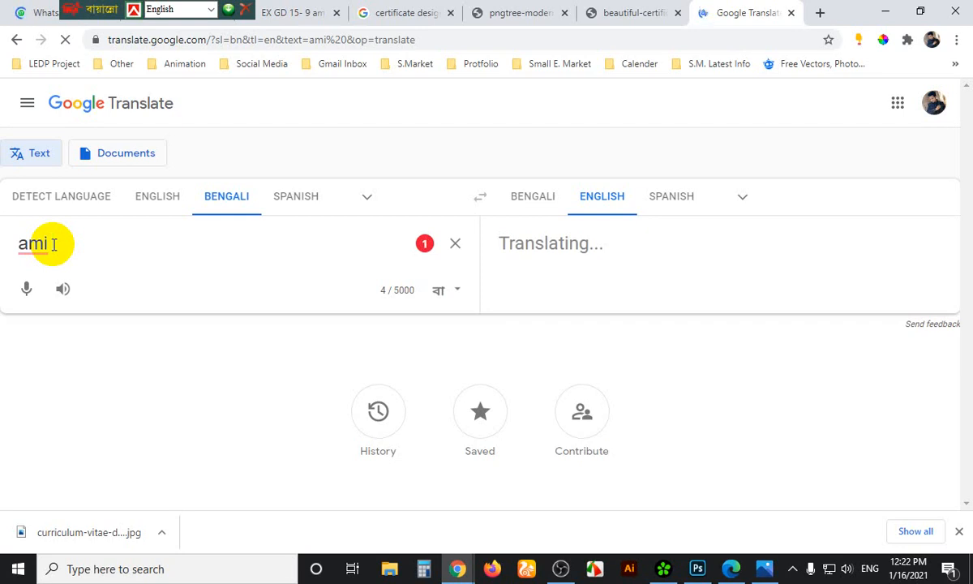
double_click(36, 243)
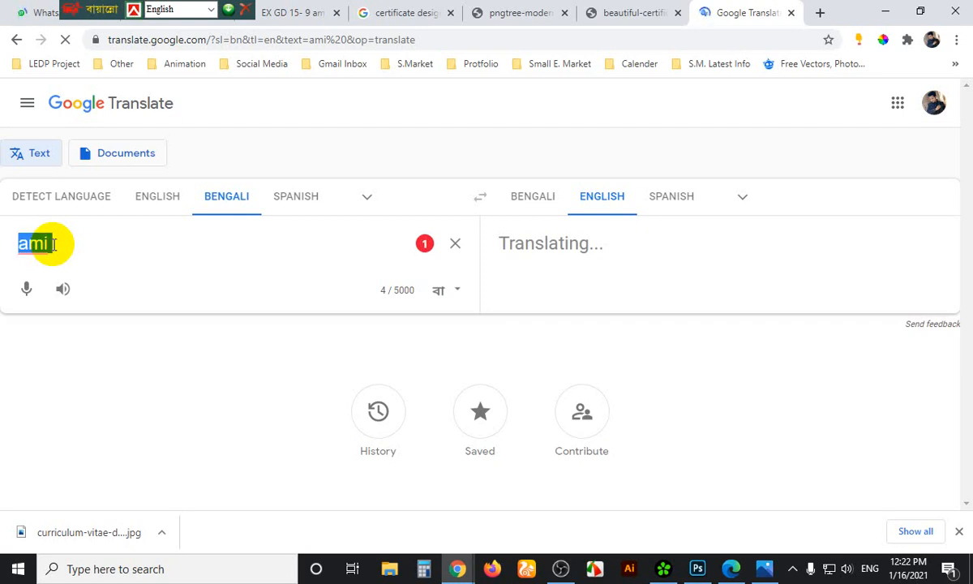
key(BackSpace)
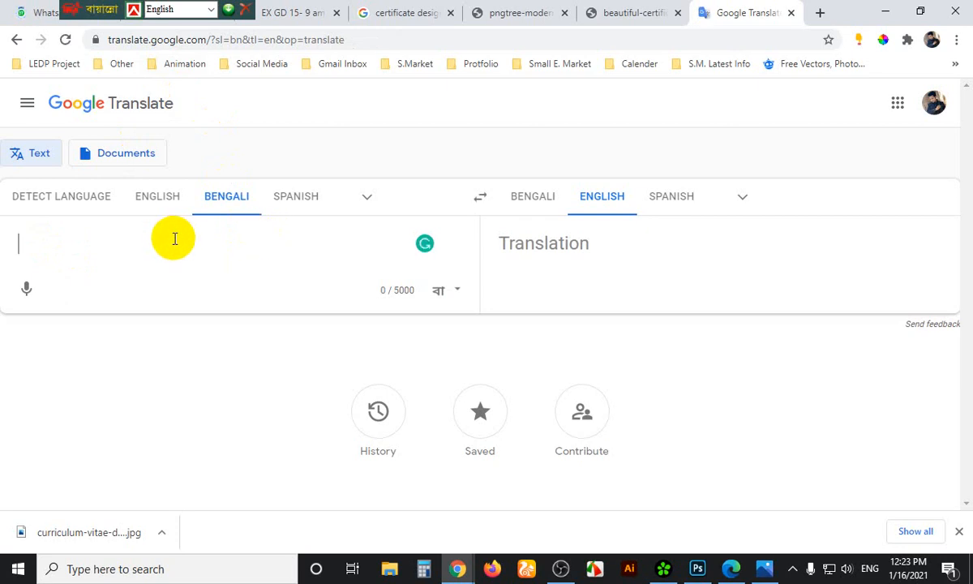
text(ami )
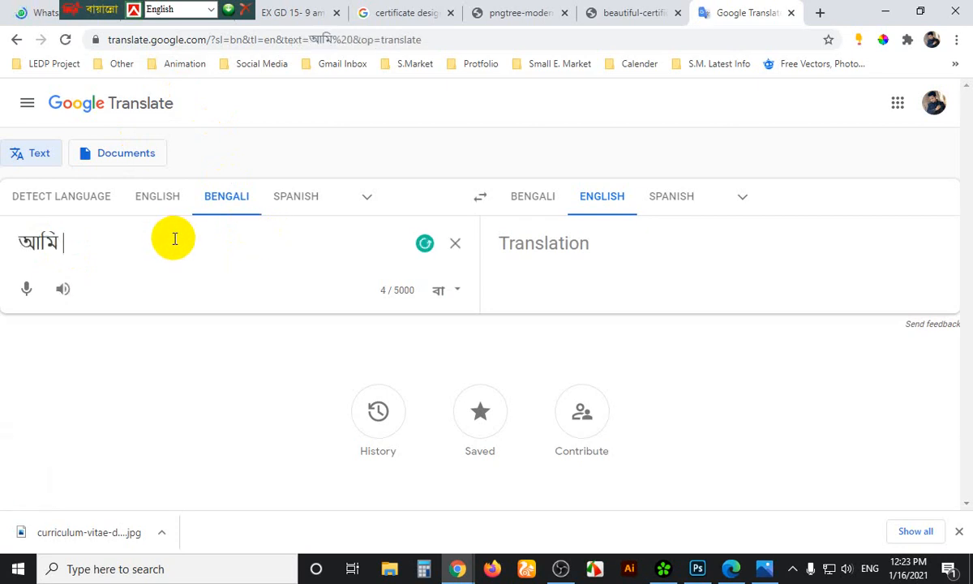
text(banglay g)
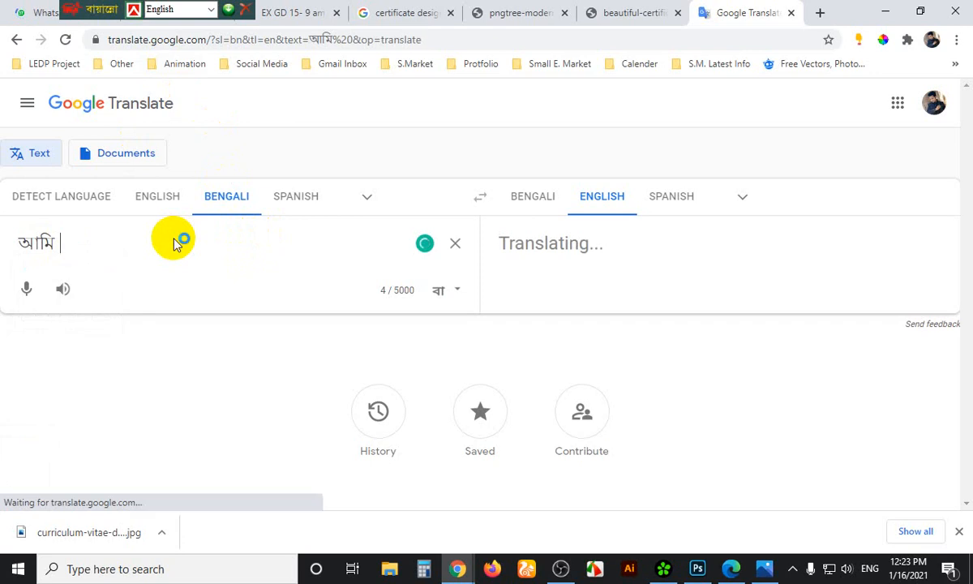
text(raphics)
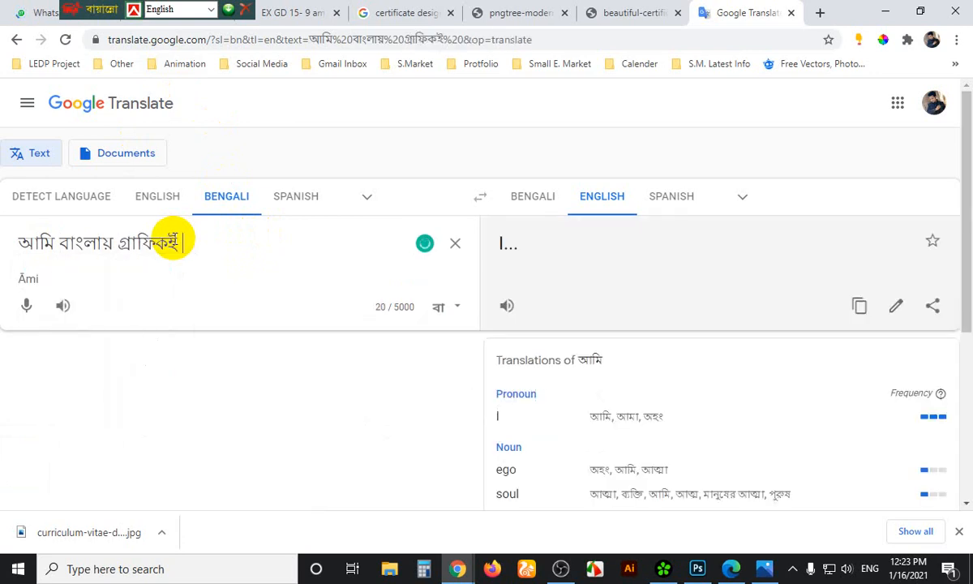
key(BackSpace)
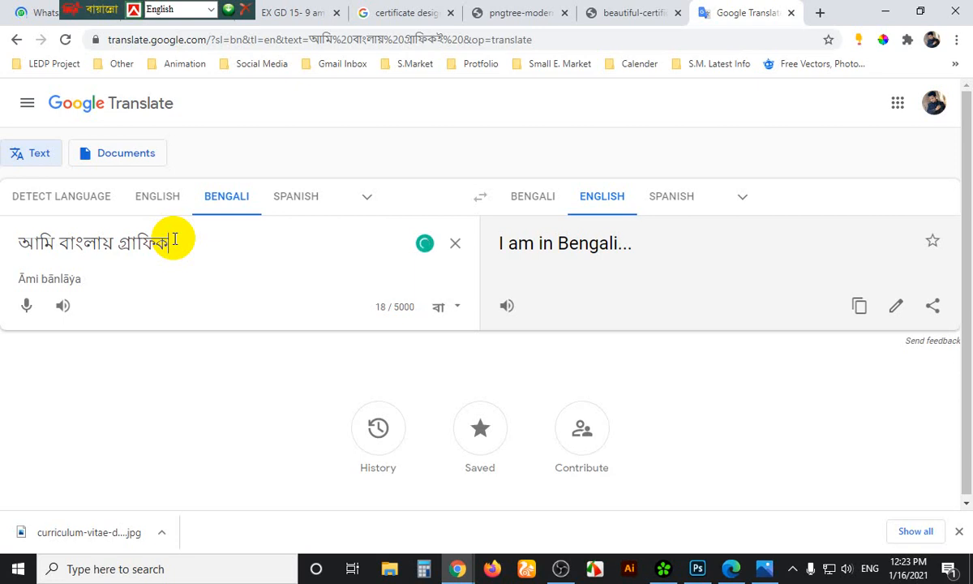
text(shikar)
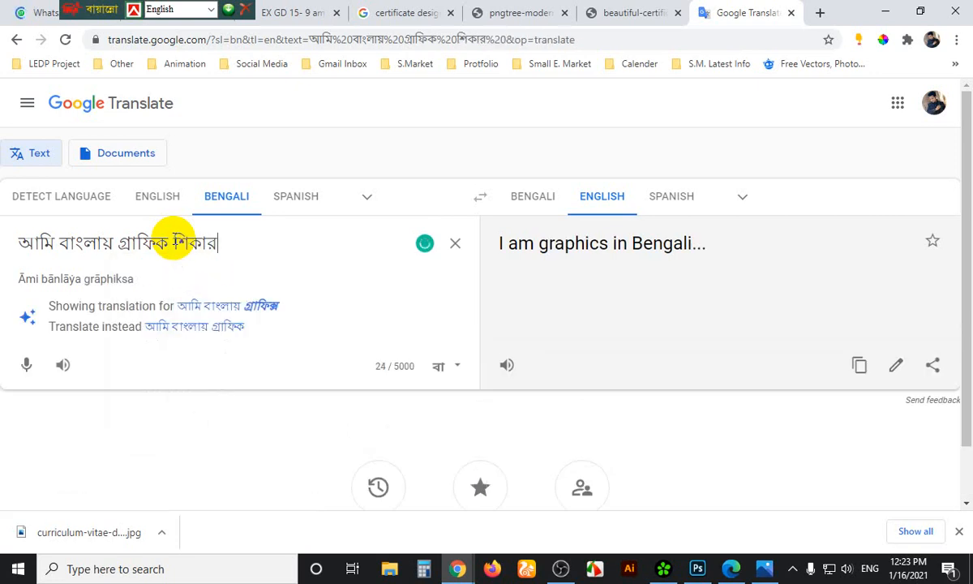
key(BackSpace)
key(BackSpace)
key(BackSpace)
key(BackSpace)
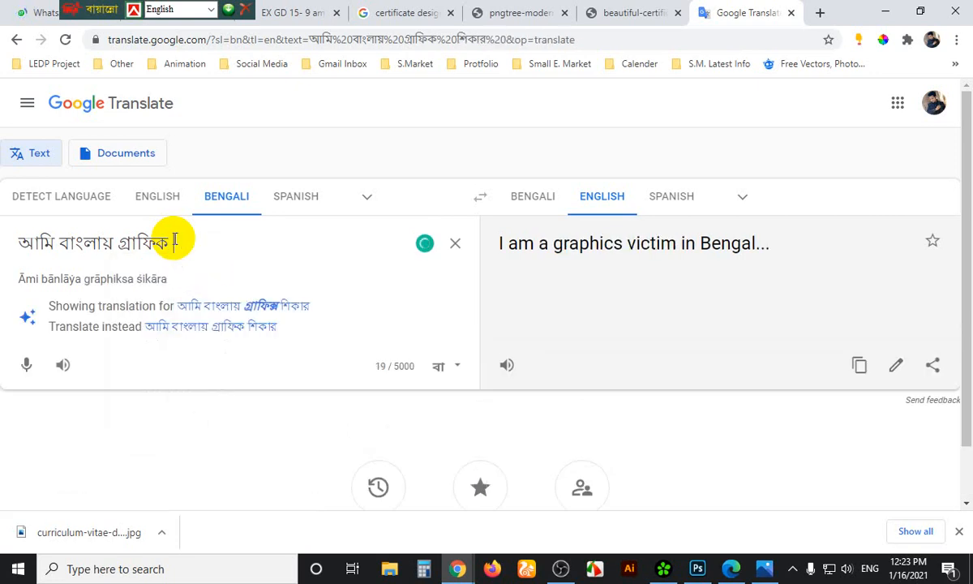
text(shikhai)
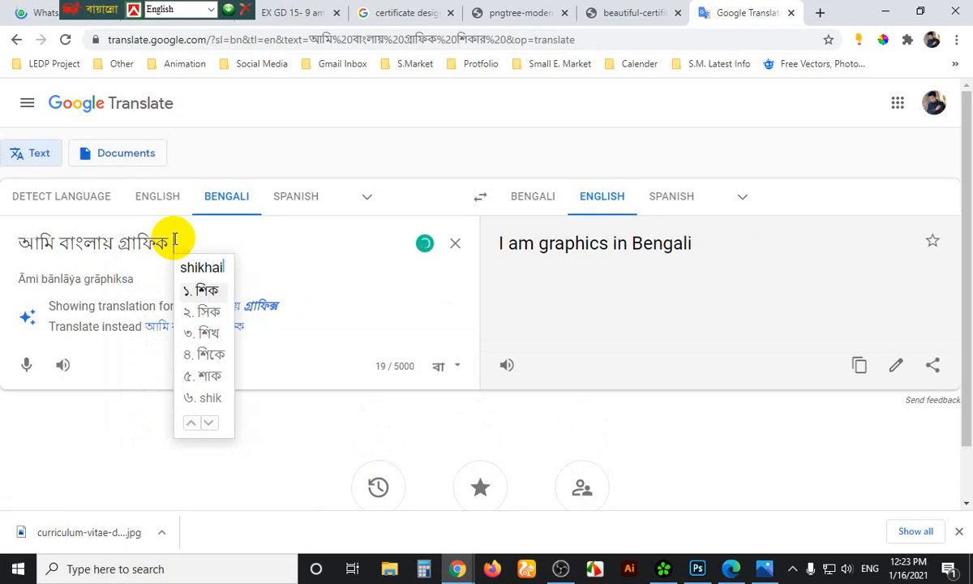
key(space)
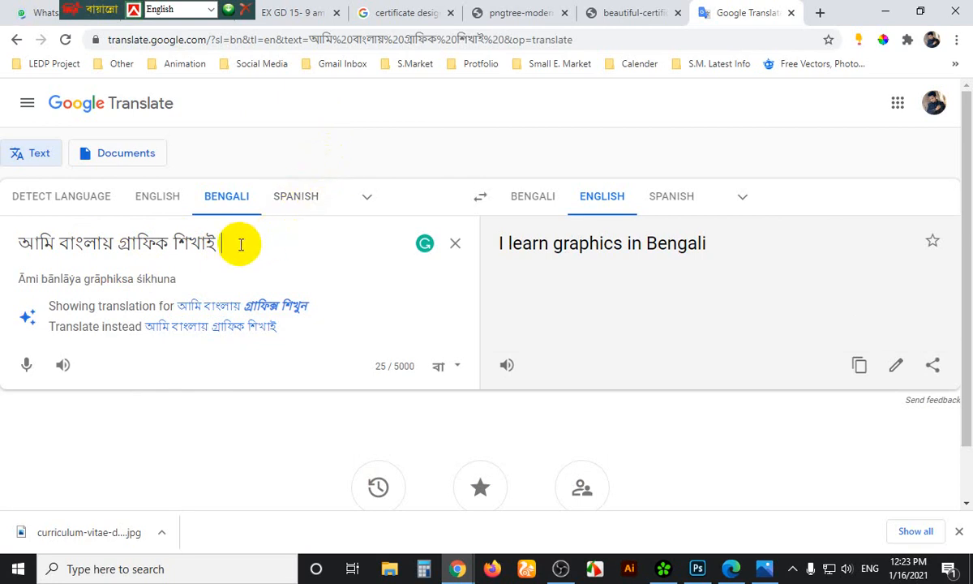
key(Print)
Capture the Bengali input box with Lightshot, scribble red strokes on it, then discard it
drag(0, 199, 550, 379)
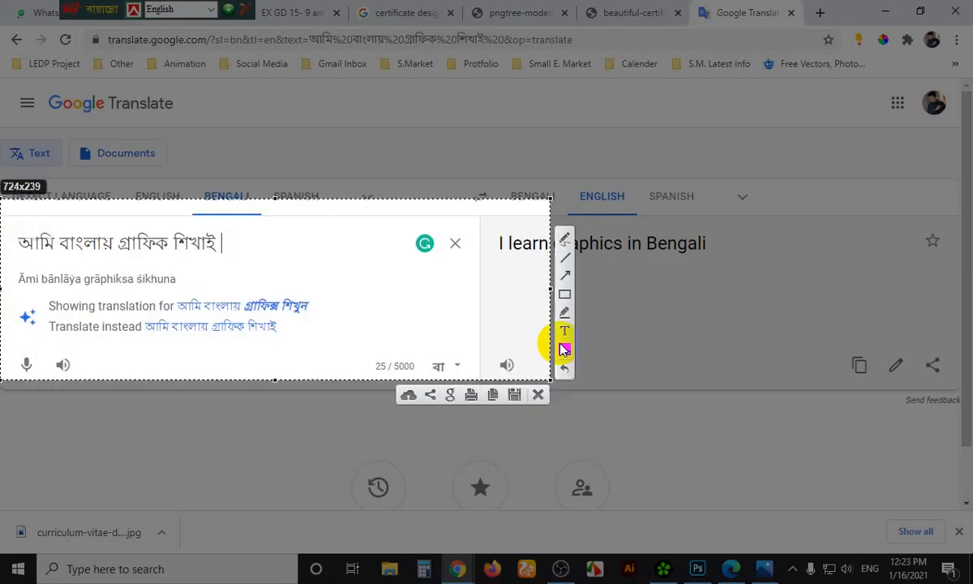
click(565, 243)
mouse_move(202, 261)
mouse_down()
mouse_move(216, 284)
mouse_move(216, 270)
mouse_move(245, 280)
mouse_move(262, 268)
mouse_move(248, 299)
mouse_move(237, 265)
mouse_move(306, 260)
mouse_move(363, 301)
mouse_move(362, 267)
mouse_move(446, 276)
mouse_up()
mouse_move(386, 343)
mouse_down()
mouse_move(411, 350)
mouse_move(416, 339)
mouse_move(437, 341)
mouse_move(444, 360)
mouse_move(470, 362)
mouse_move(505, 324)
mouse_move(500, 354)
mouse_move(517, 336)
mouse_move(477, 265)
mouse_move(527, 300)
mouse_up()
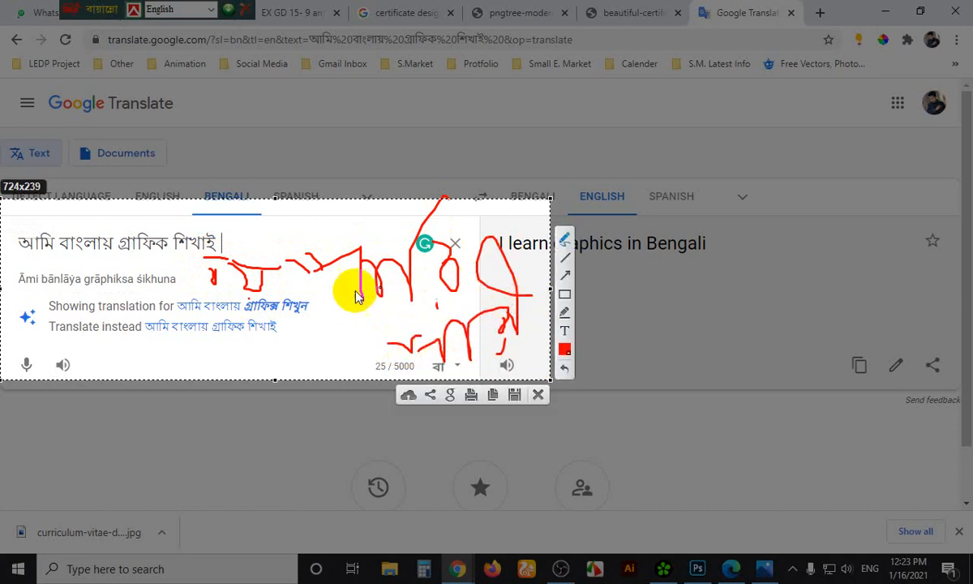
drag(355, 295, 369, 307)
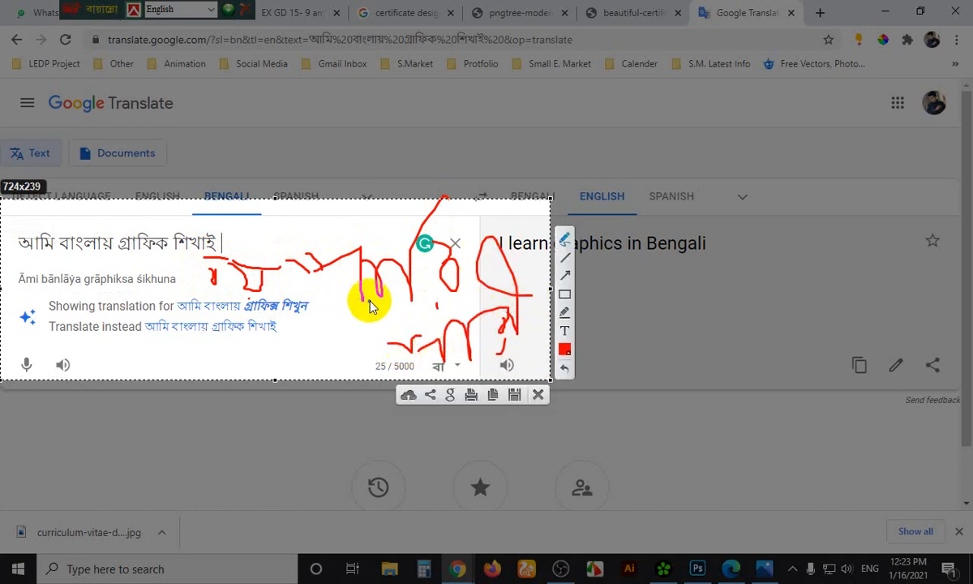
click(565, 244)
mouse_move(249, 341)
mouse_down()
mouse_move(288, 369)
mouse_move(343, 295)
mouse_move(342, 354)
mouse_up()
mouse_move(88, 350)
mouse_down()
mouse_move(139, 330)
mouse_move(186, 339)
mouse_move(245, 365)
mouse_up()
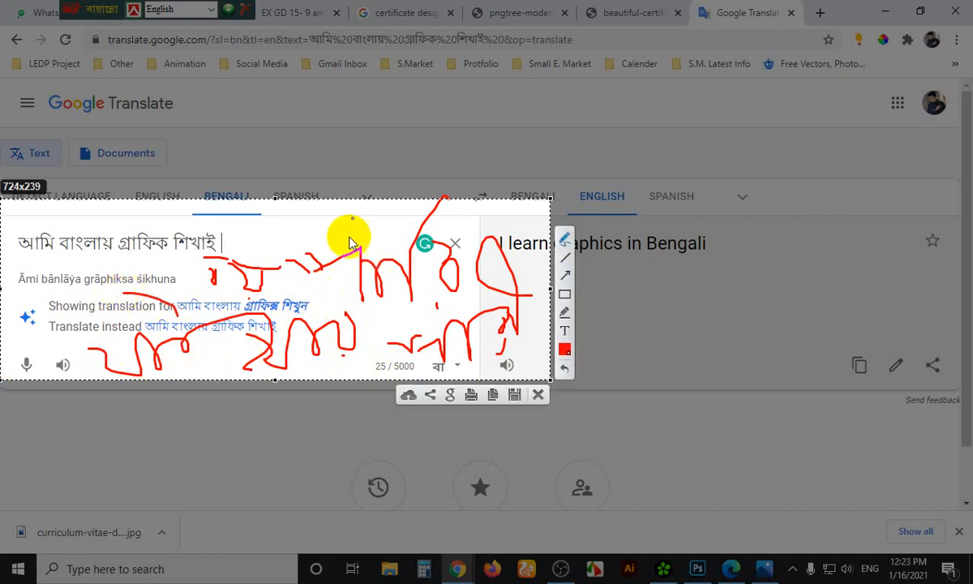
mouse_move(341, 225)
mouse_down()
mouse_move(365, 253)
mouse_move(422, 244)
mouse_move(451, 256)
mouse_move(401, 214)
mouse_up()
drag(507, 227, 466, 288)
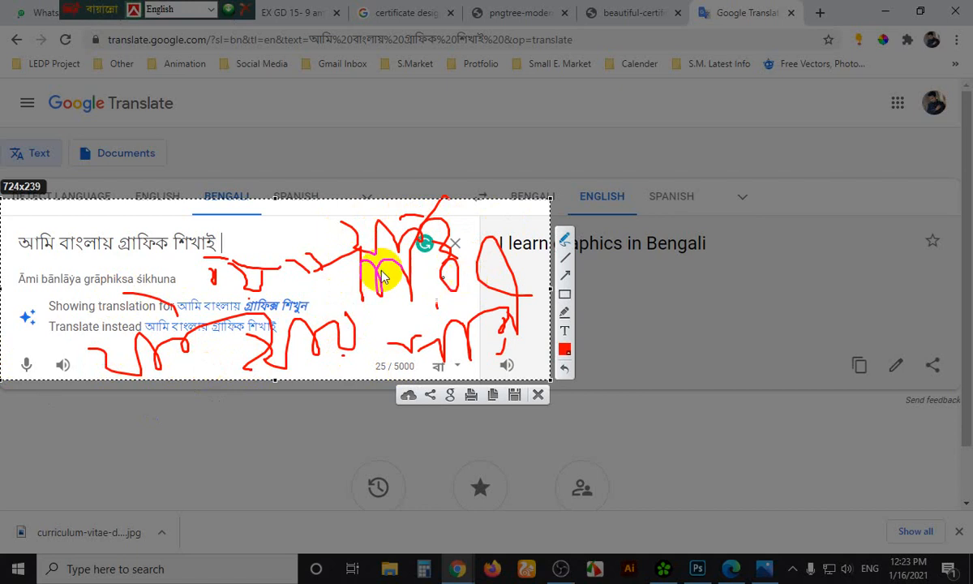
key(Escape)
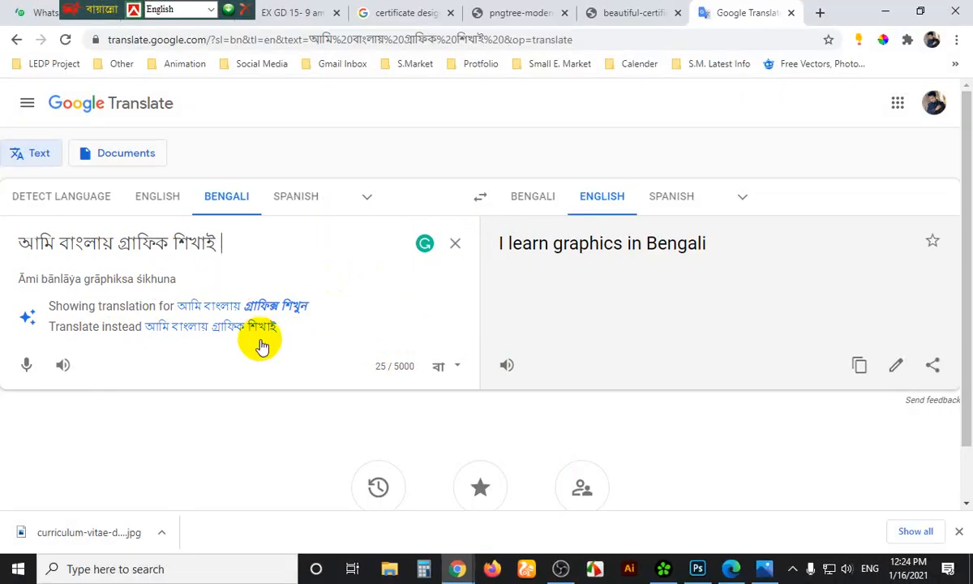
Recapture most of the Translate page and draw red freehand shapes on it
key(Print)
drag(3, 97, 812, 491)
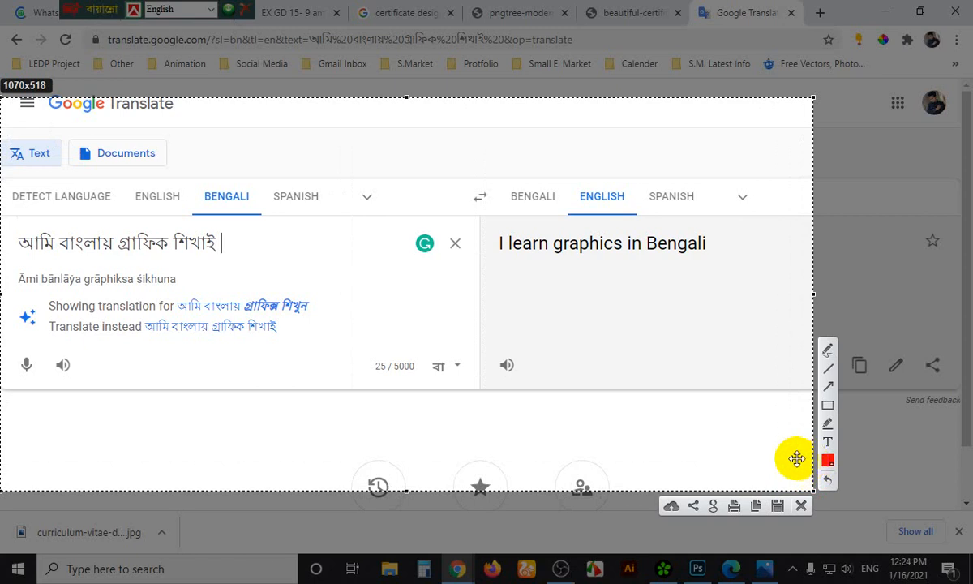
click(827, 355)
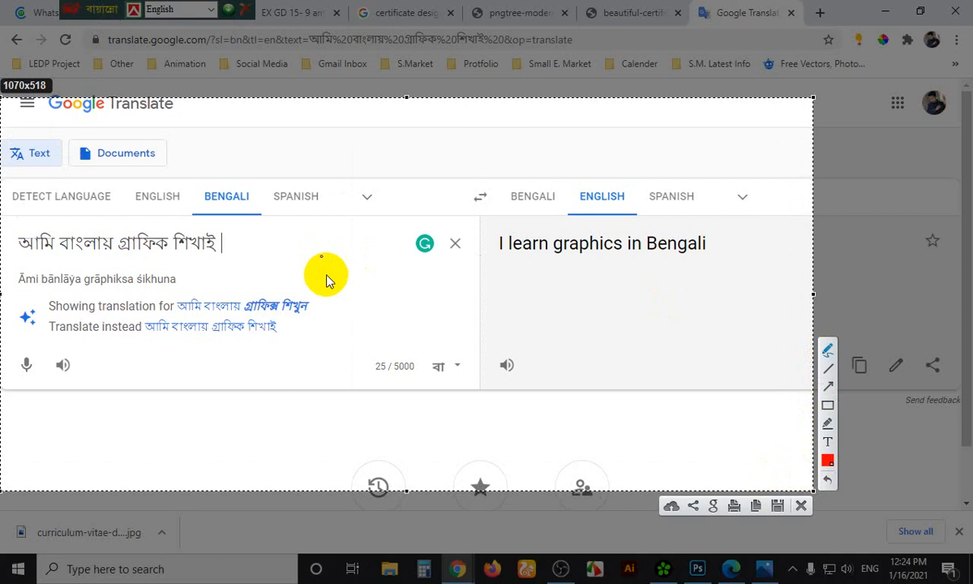
click(827, 356)
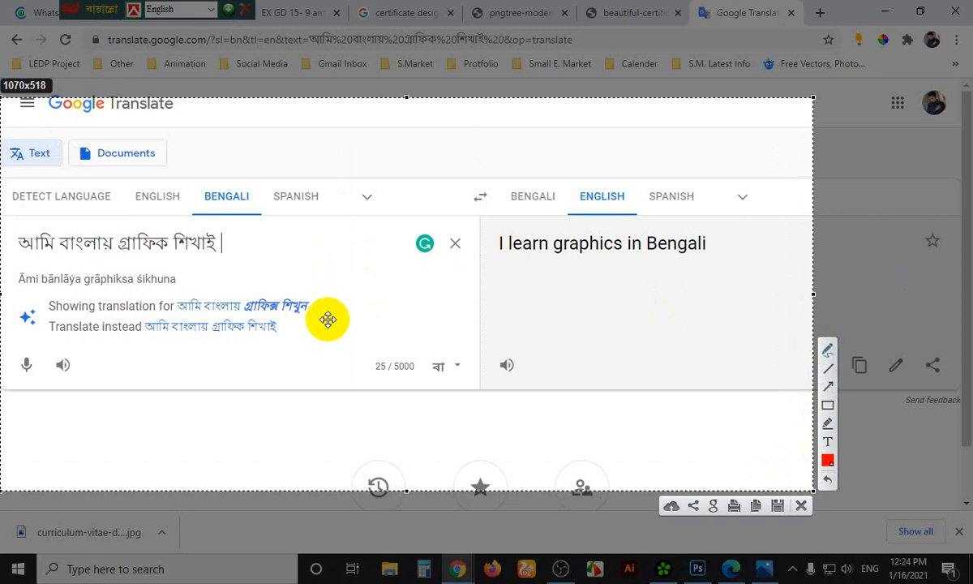
click(827, 354)
mouse_move(279, 378)
mouse_down()
mouse_move(317, 399)
mouse_move(324, 372)
mouse_move(359, 360)
mouse_move(357, 405)
mouse_up()
mouse_move(388, 353)
mouse_down()
mouse_move(381, 387)
mouse_move(400, 406)
mouse_up()
drag(297, 313, 348, 326)
mouse_move(445, 340)
mouse_down()
mouse_move(553, 321)
mouse_move(586, 326)
mouse_up()
drag(582, 403, 578, 412)
drag(582, 312, 641, 300)
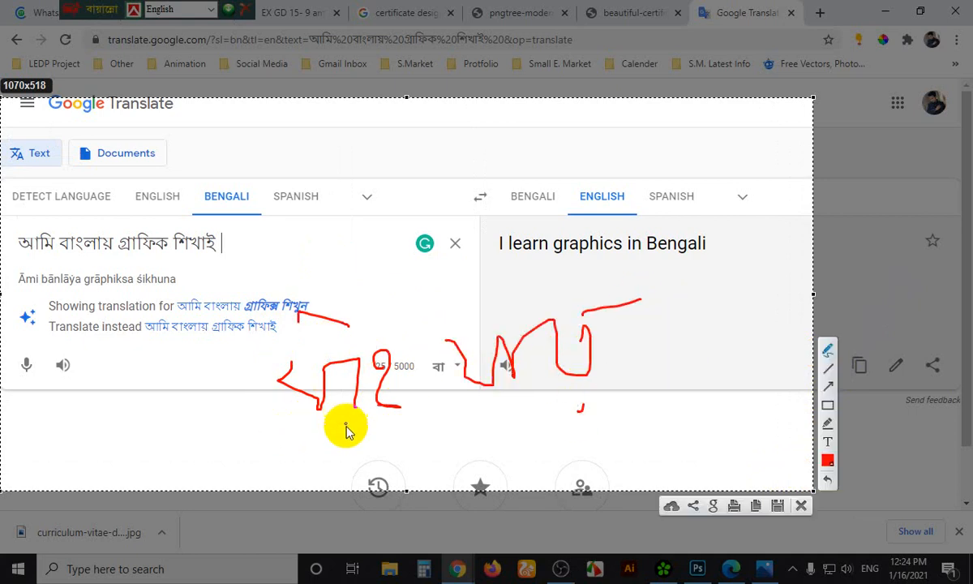
mouse_move(344, 425)
mouse_down()
mouse_move(431, 417)
mouse_move(448, 425)
mouse_move(614, 377)
mouse_up()
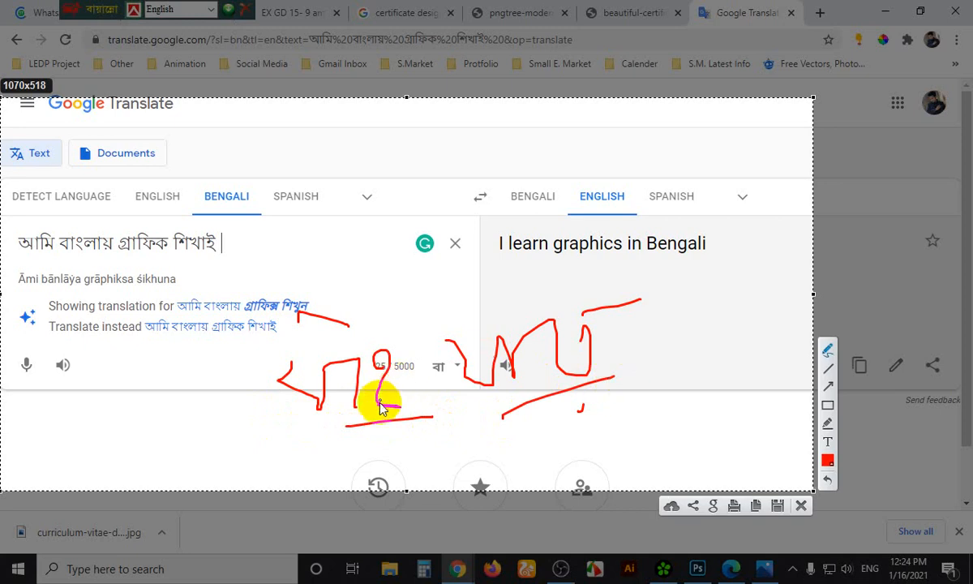
mouse_move(377, 400)
mouse_down()
mouse_move(399, 406)
mouse_move(392, 362)
mouse_up()
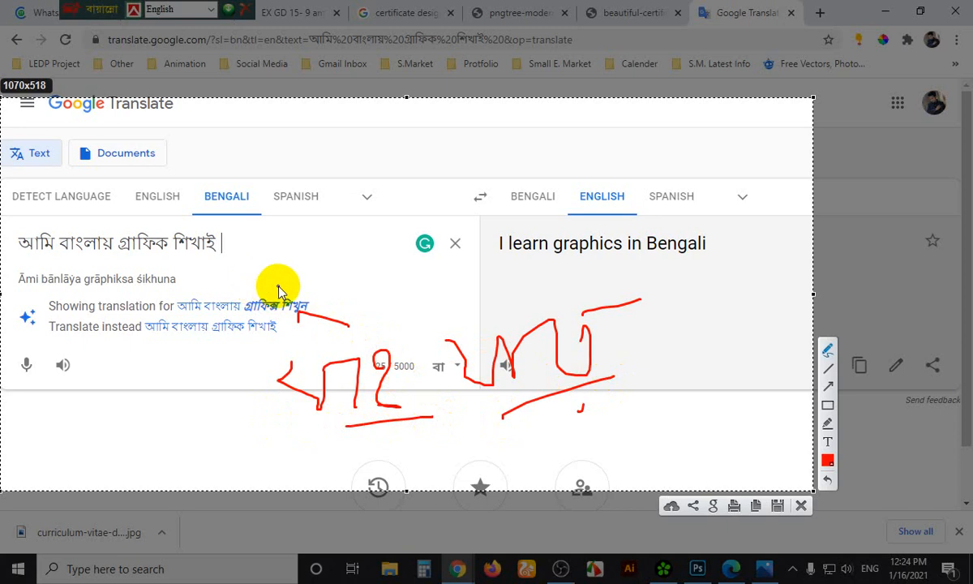
Underline and circle আমি and শিখাই in red, then close the capture
drag(23, 256, 73, 256)
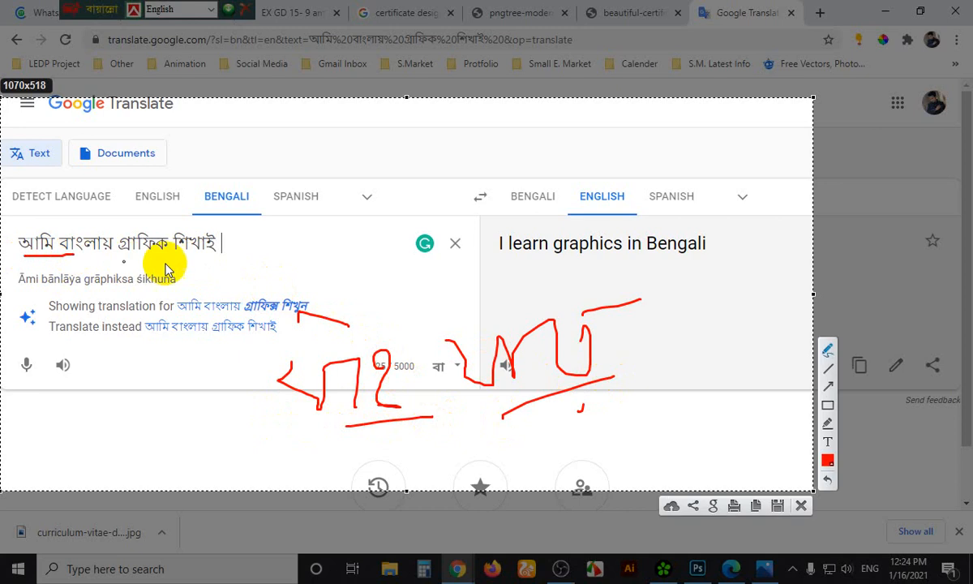
drag(201, 256, 239, 261)
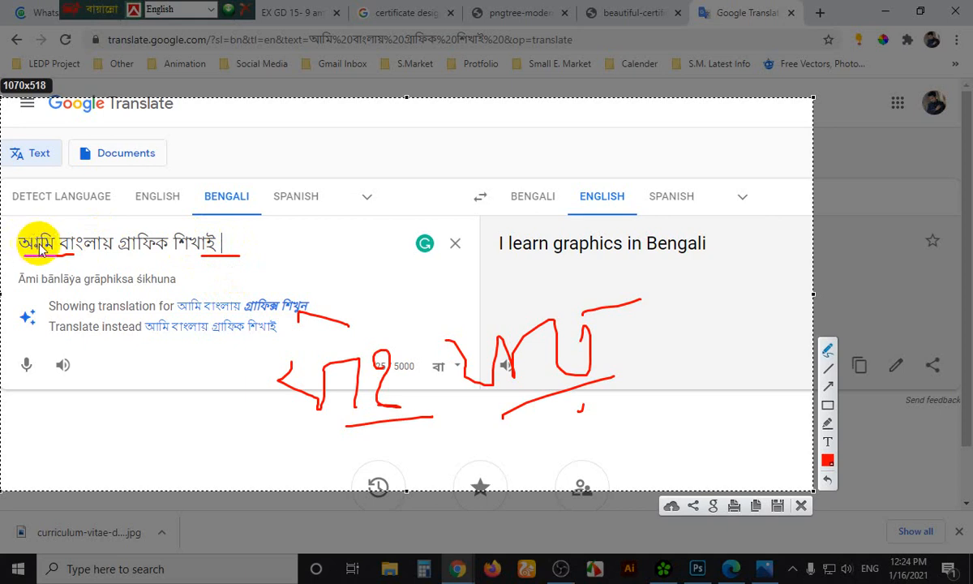
mouse_move(20, 221)
mouse_down()
mouse_move(36, 279)
mouse_move(65, 261)
mouse_move(51, 222)
mouse_move(205, 166)
mouse_move(216, 212)
mouse_up()
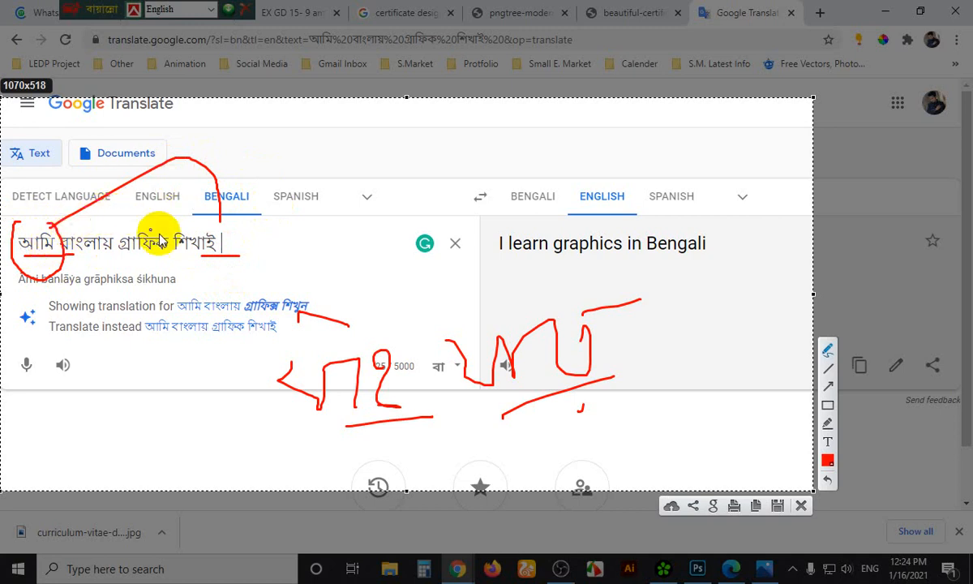
mouse_move(185, 260)
mouse_down()
mouse_move(231, 256)
mouse_move(220, 241)
mouse_move(264, 233)
mouse_move(244, 254)
mouse_move(270, 251)
mouse_move(275, 225)
mouse_move(251, 144)
mouse_up()
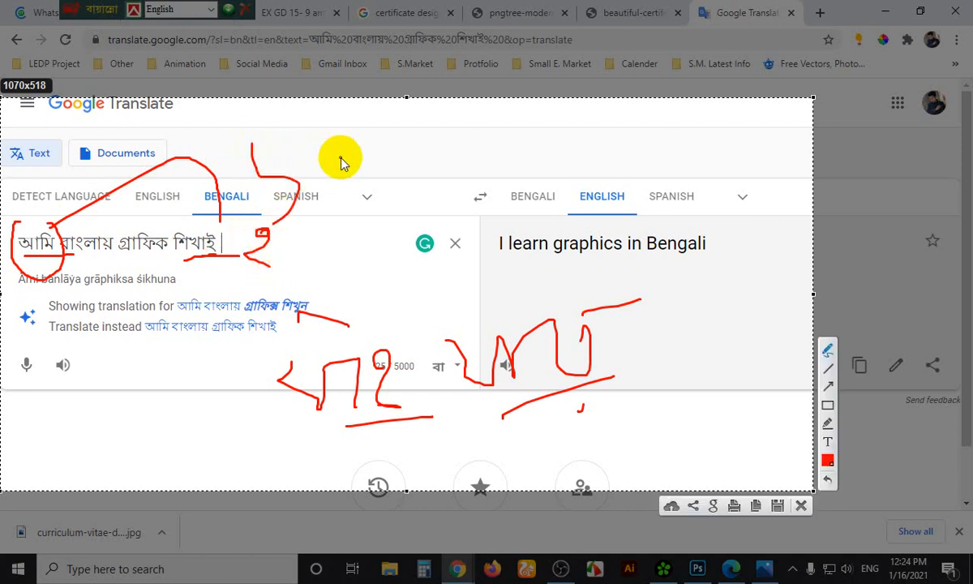
key(Escape)
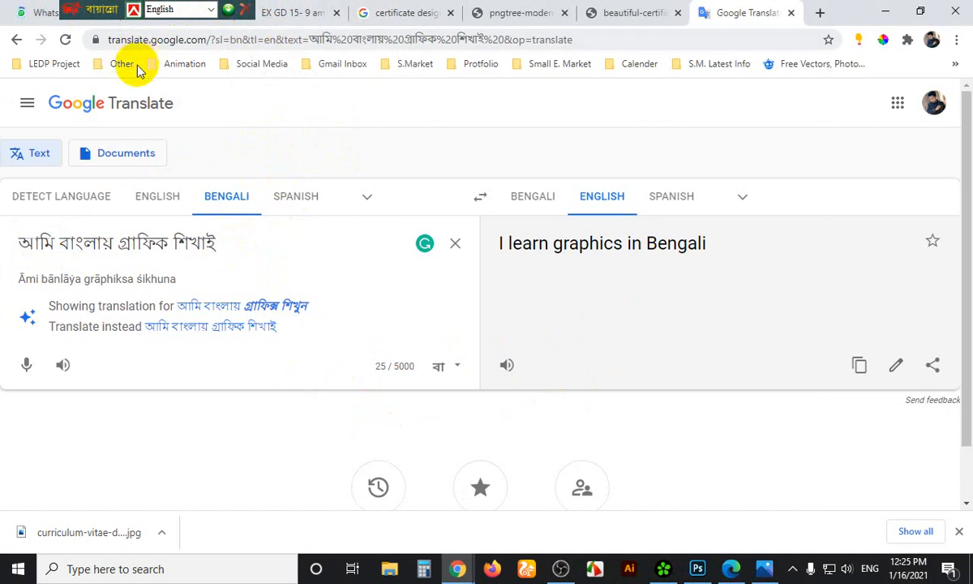
Move the language bar aside, return to the Google Meet tab, then switch back to Photoshop
drag(122, 9, 713, 16)
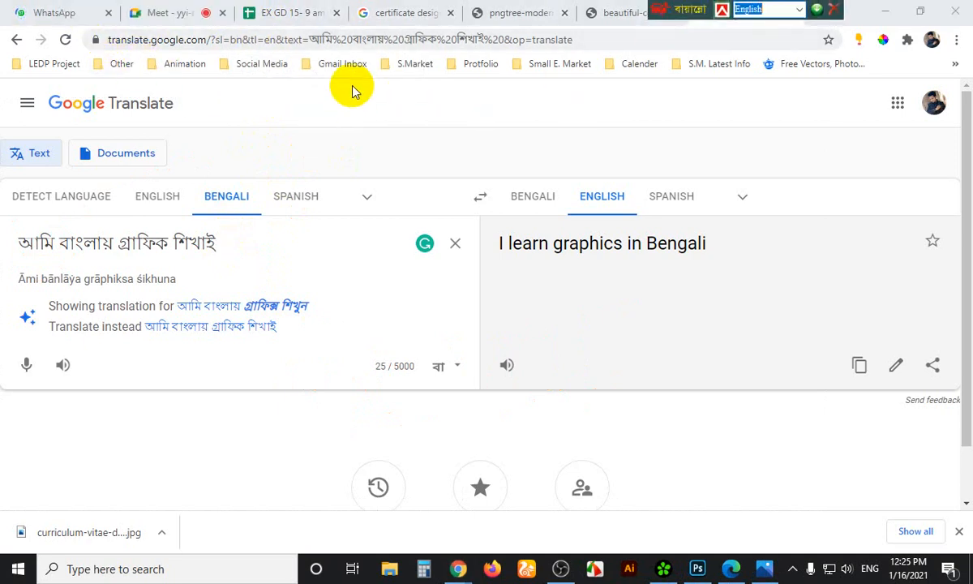
click(64, 13)
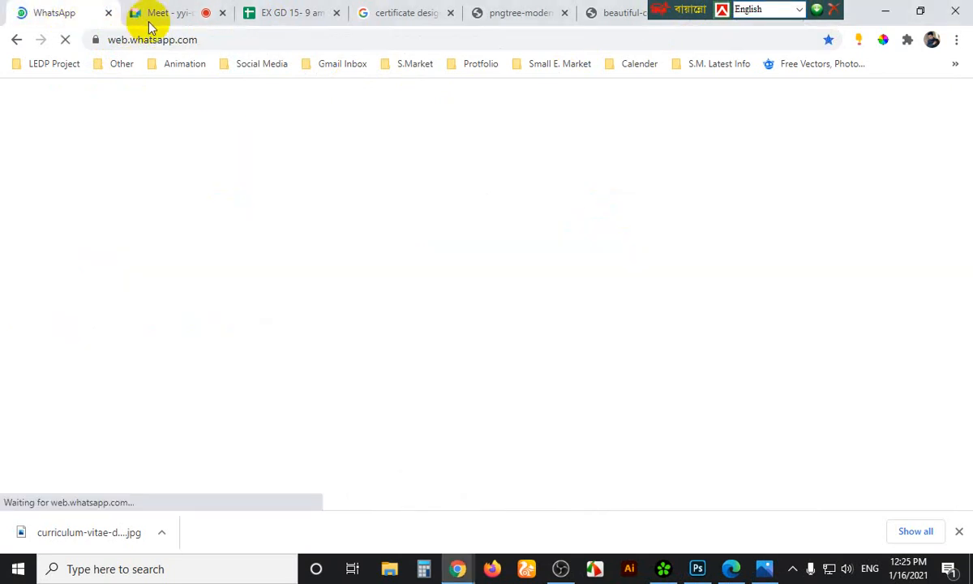
click(170, 11)
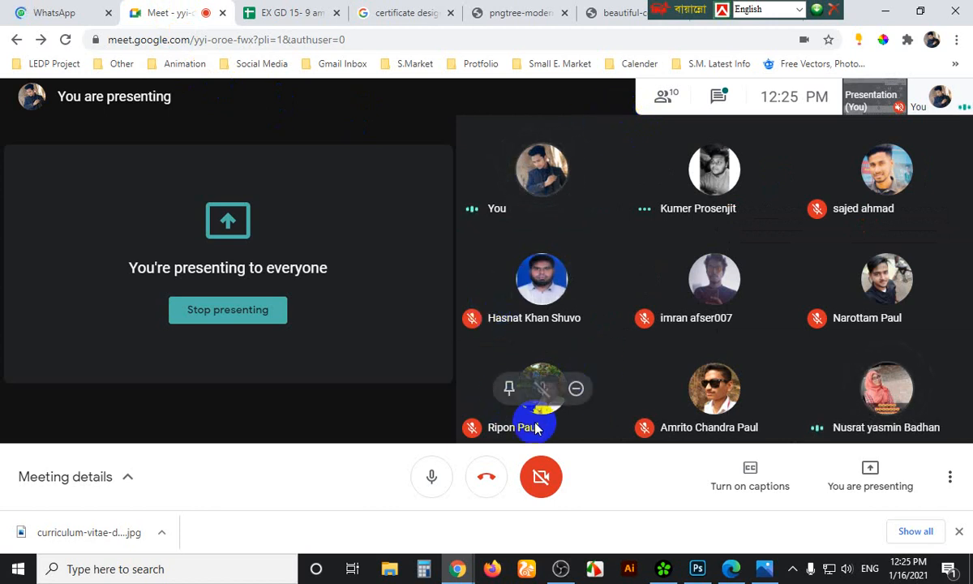
key(alt+Tab)
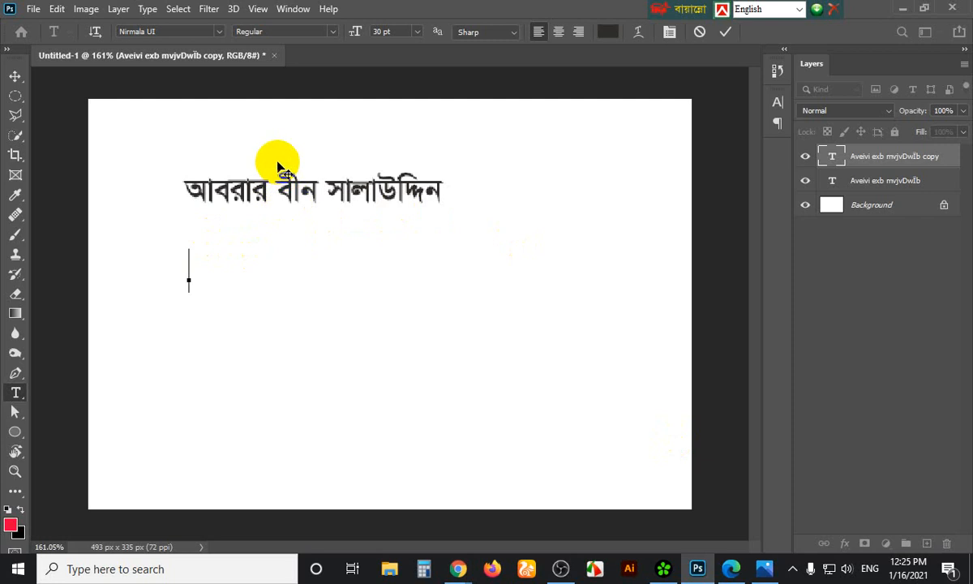
Place a first Pen shape-path point beside the name, then return to the Chrome meeting window
click(16, 375)
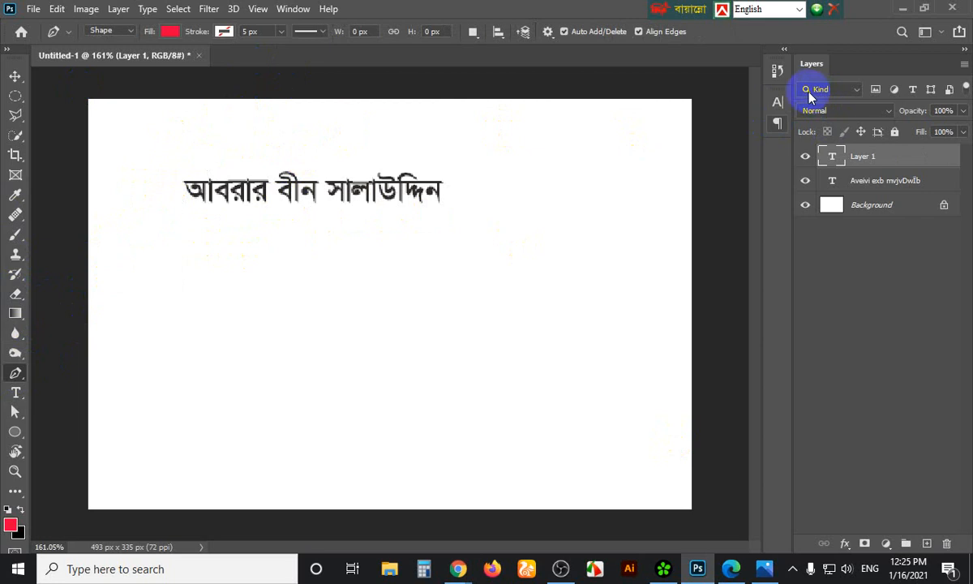
drag(371, 168, 400, 223)
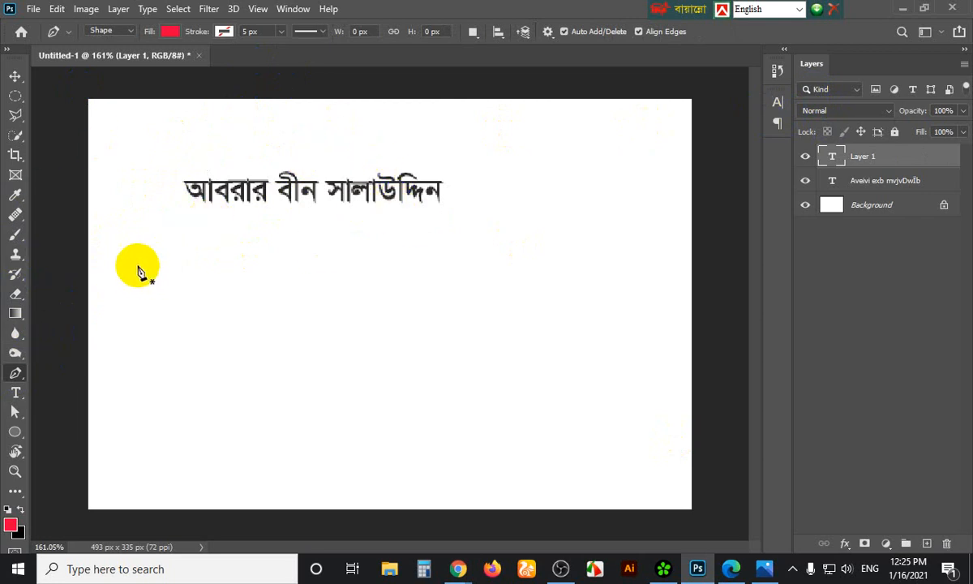
mouse_move(458, 569)
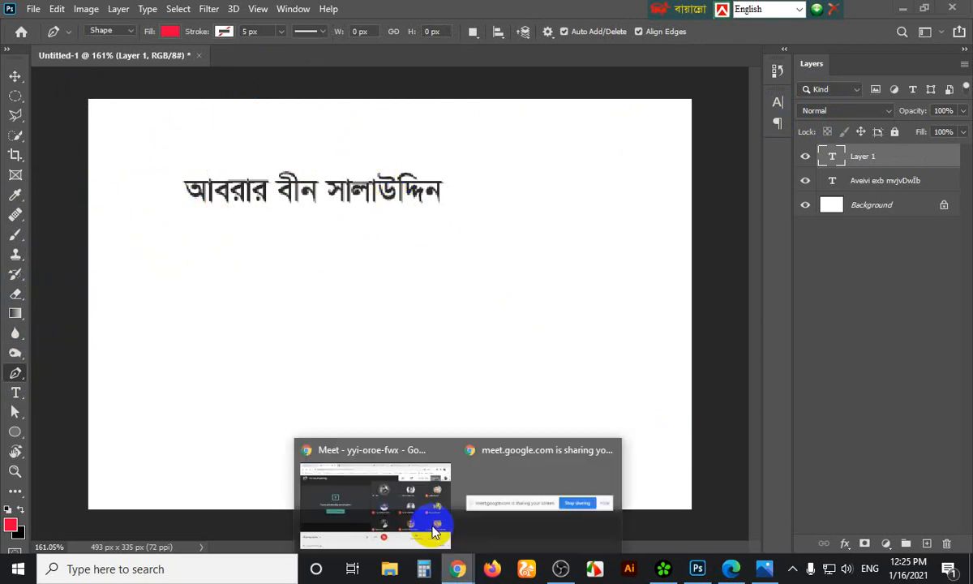
click(428, 522)
In the pngtree certificate tab, search Google for 'funny quotes' from the address bar
click(618, 13)
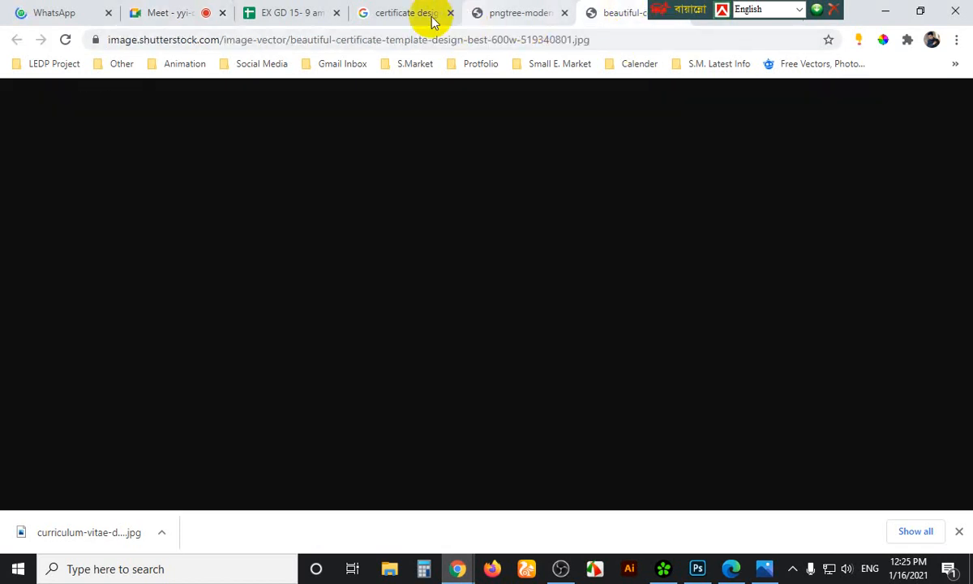
click(430, 17)
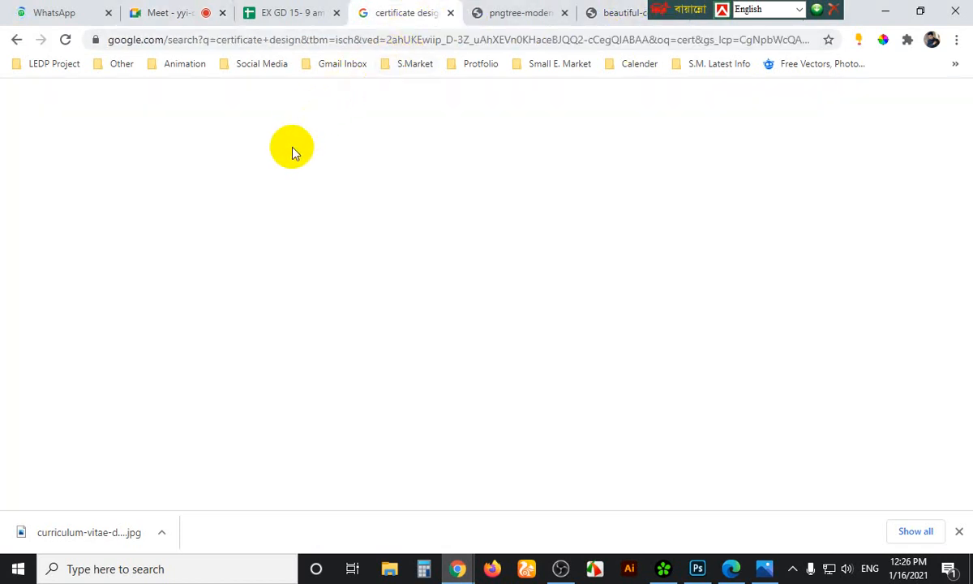
click(508, 18)
click(351, 42)
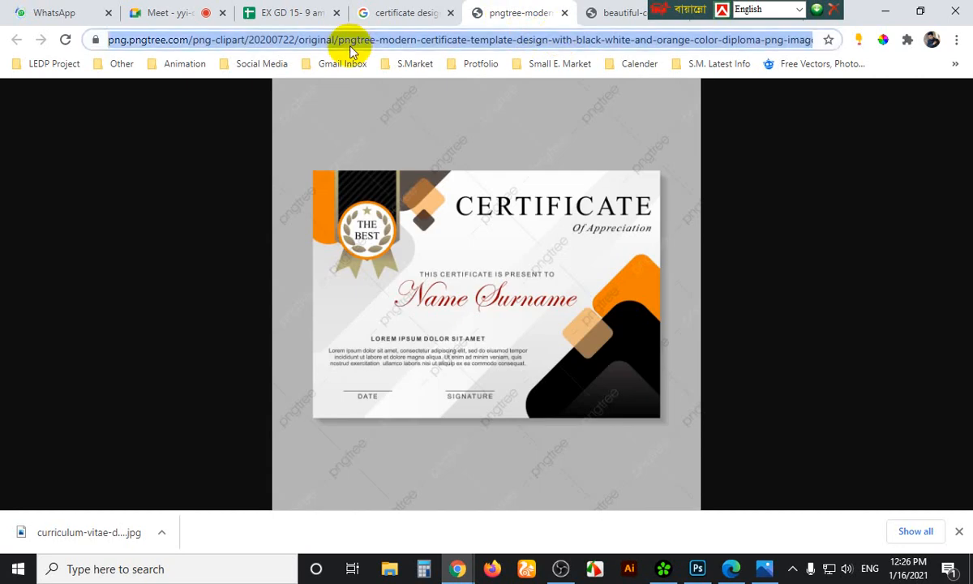
text(inpr)
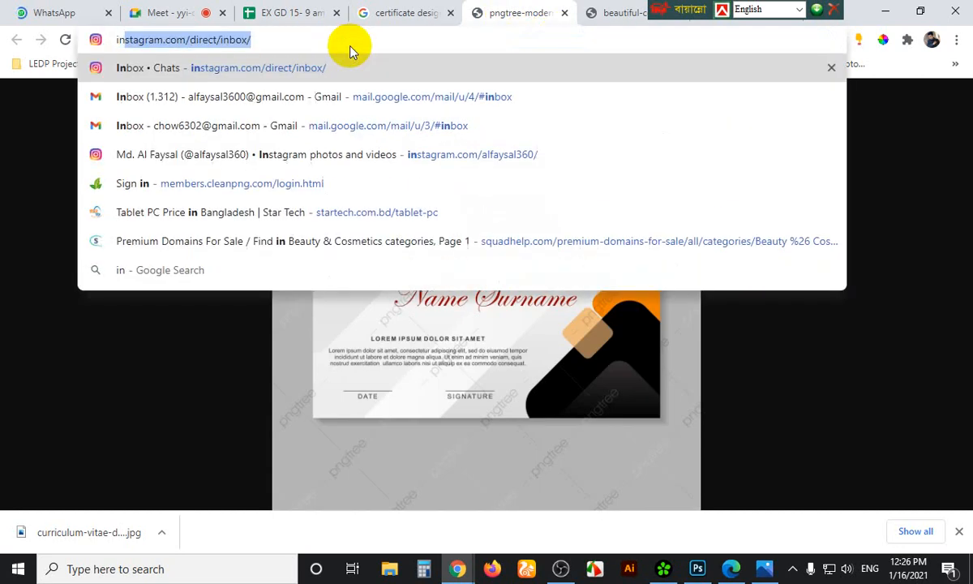
key(BackSpace)
key(BackSpace)
key(BackSpace)
key(BackSpace)
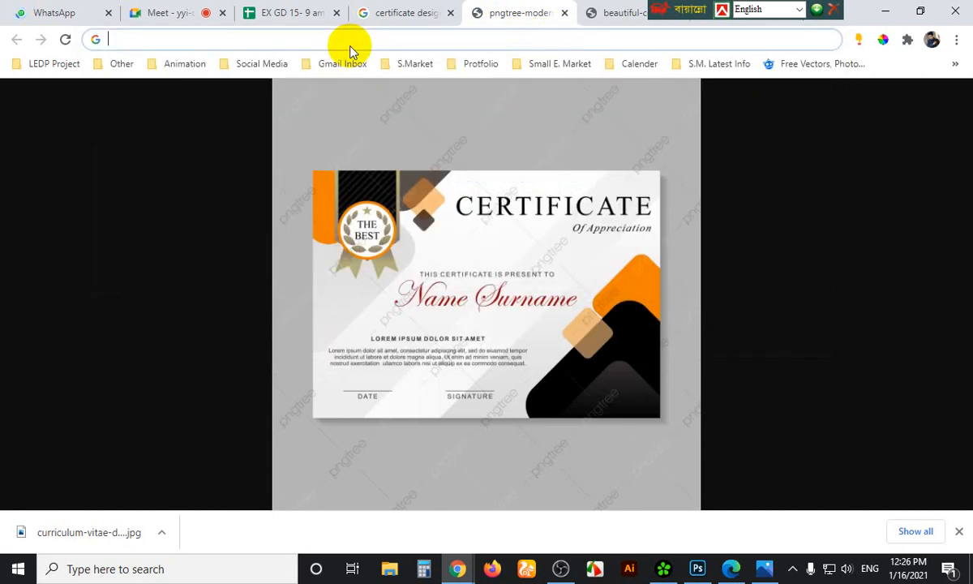
text(funny q)
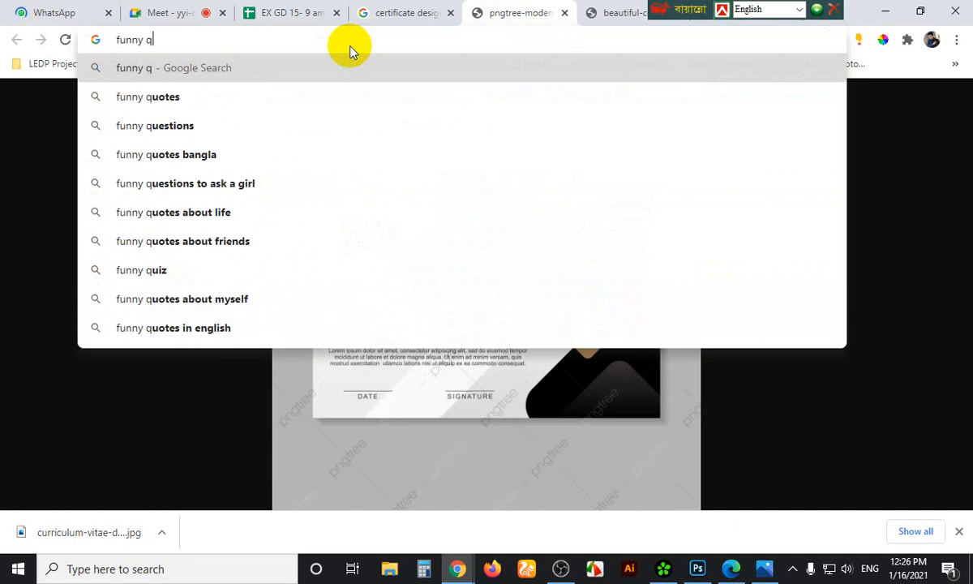
key(Down)
key(Return)
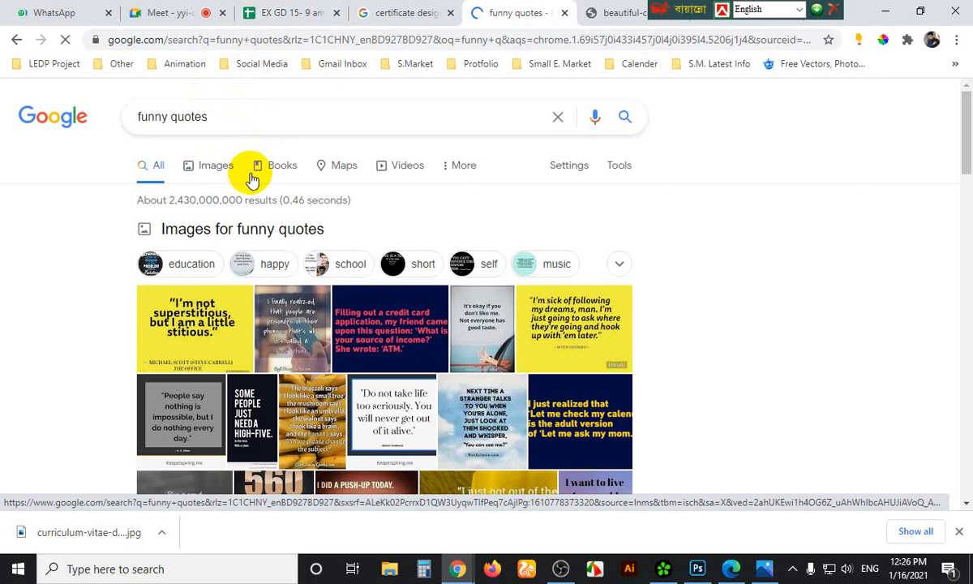
Switch to image results for 'funny quotes' and scroll through them
click(214, 166)
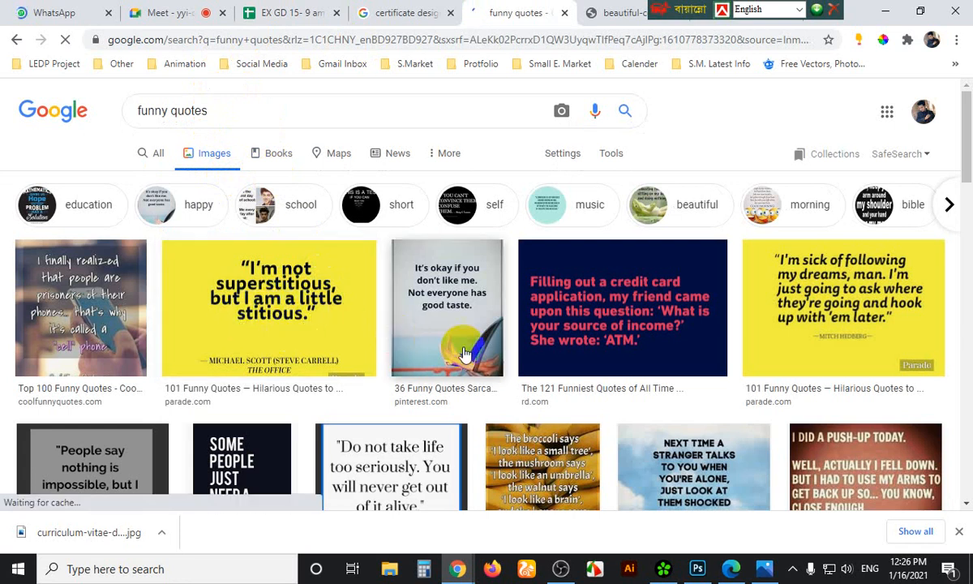
scroll(503, 353, down, 5)
scroll(543, 353, down, 5)
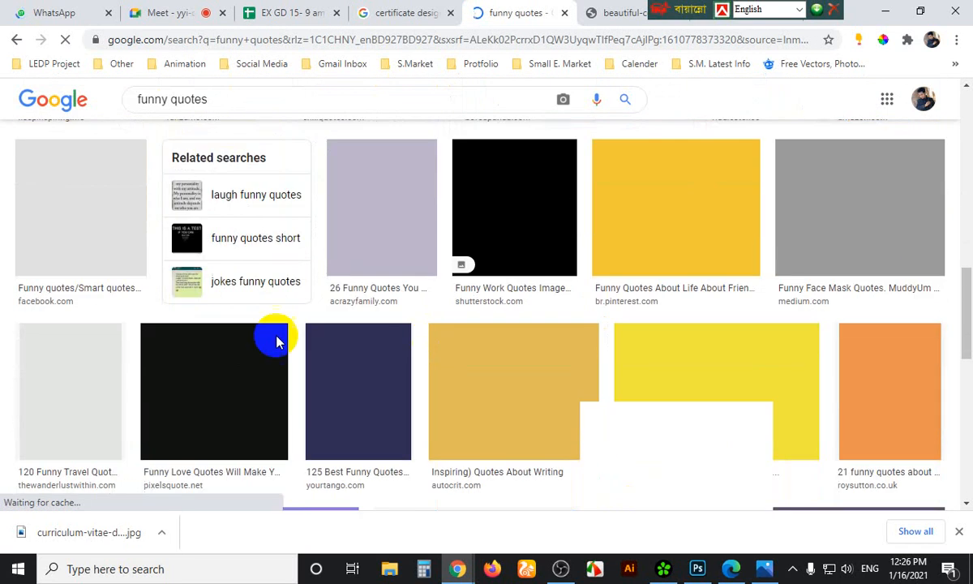
scroll(284, 360, up, 4)
scroll(259, 268, up, 5)
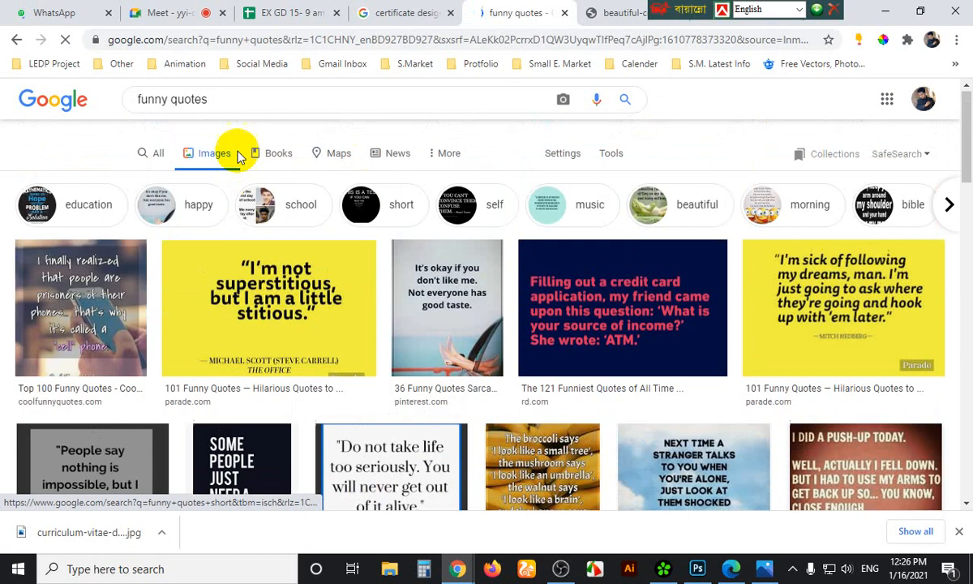
Refine the image search to 'funny quotes tom', browse the results, and select the query
click(230, 107)
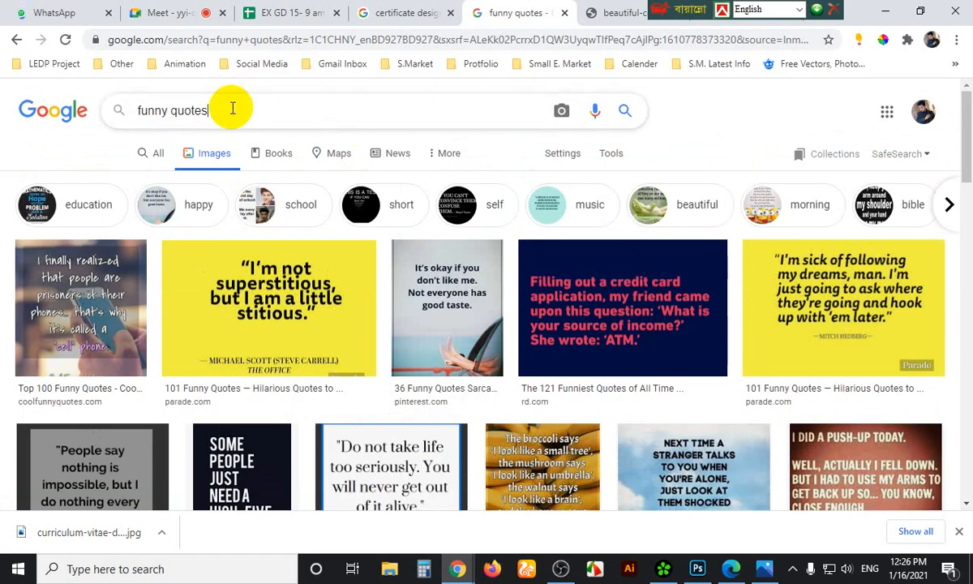
text(tom)
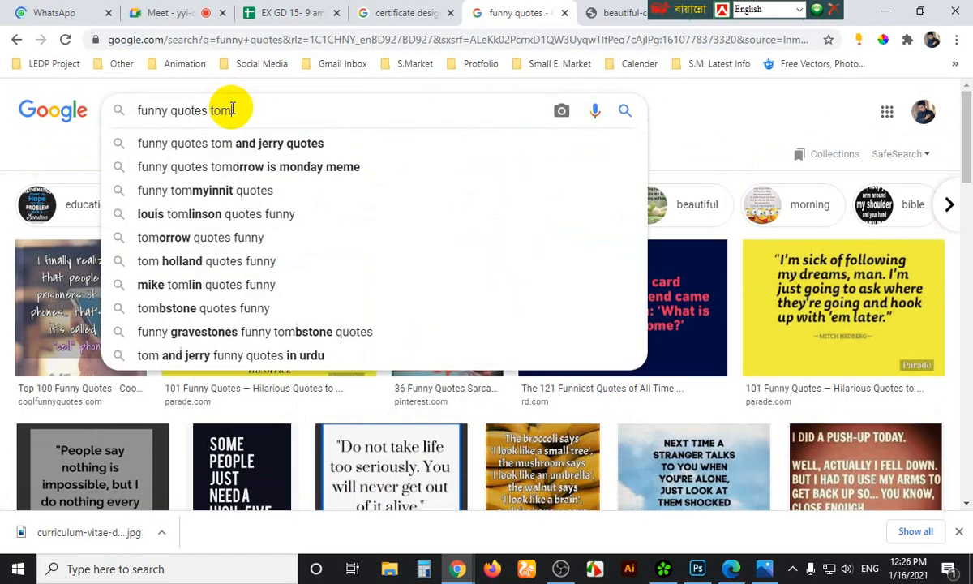
key(Return)
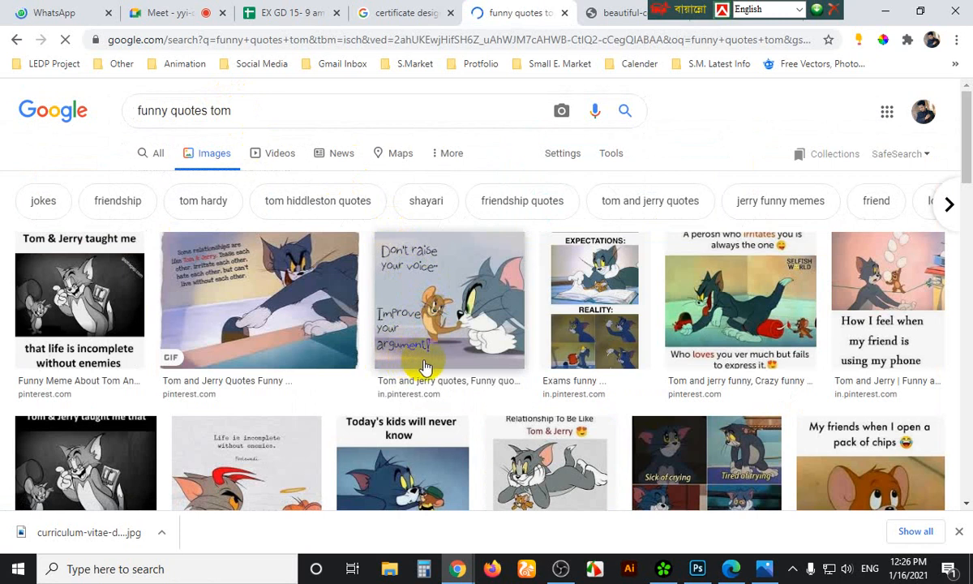
scroll(446, 357, down, 2)
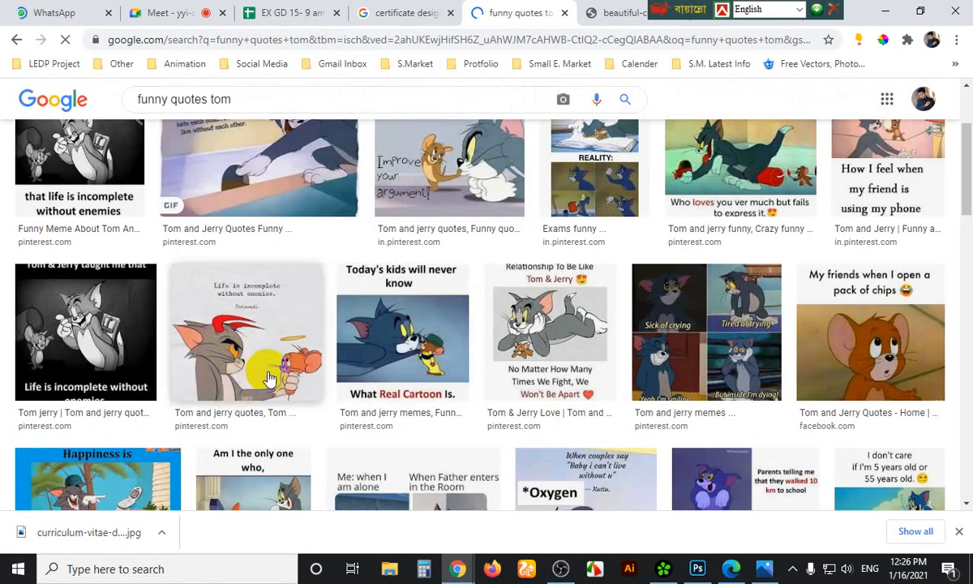
scroll(277, 349, down, 3)
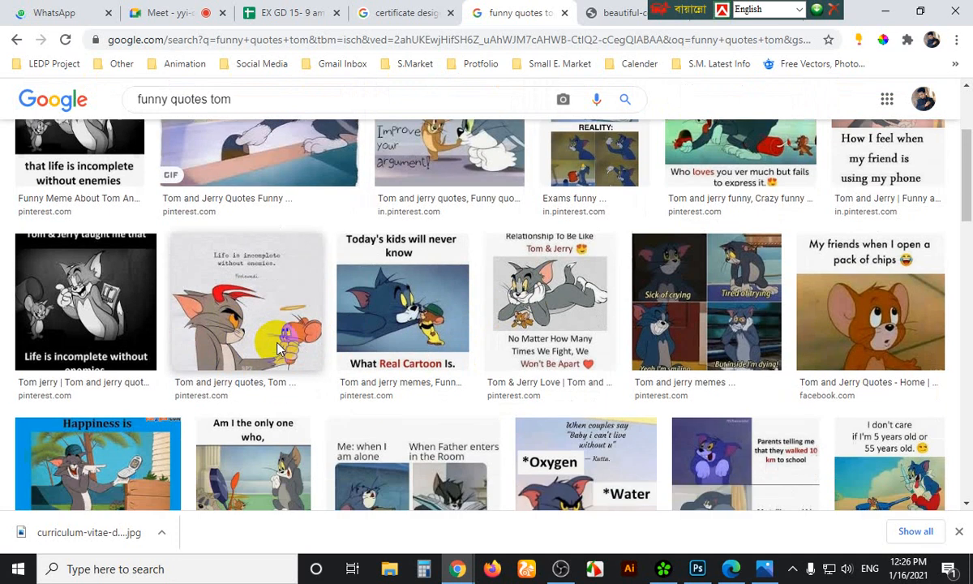
scroll(285, 340, down, 2)
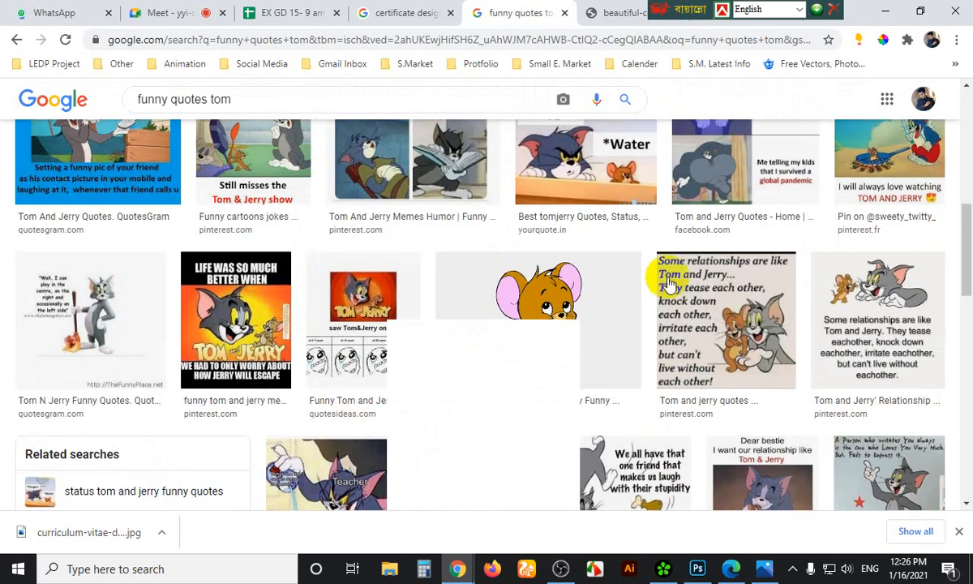
scroll(549, 355, down, 3)
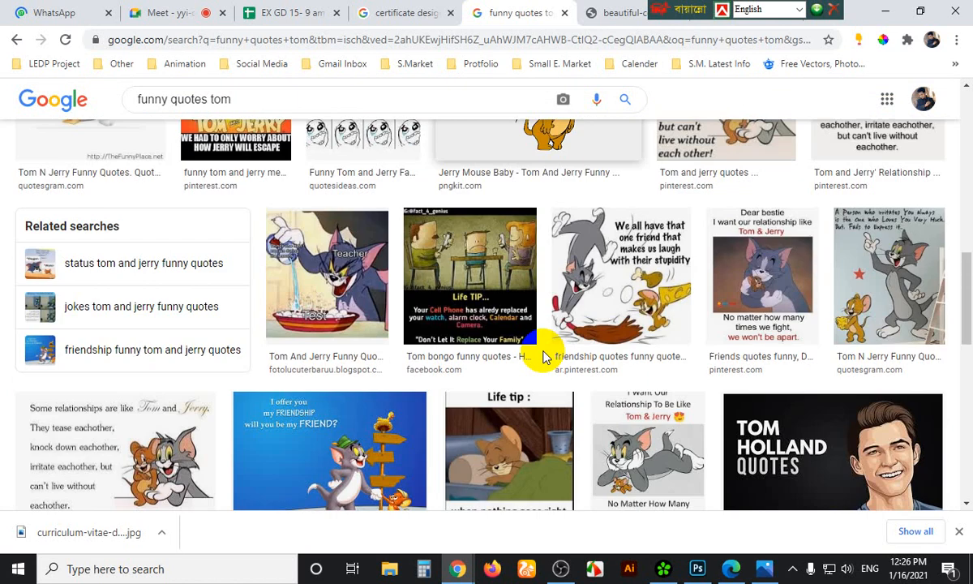
scroll(543, 350, up, 2)
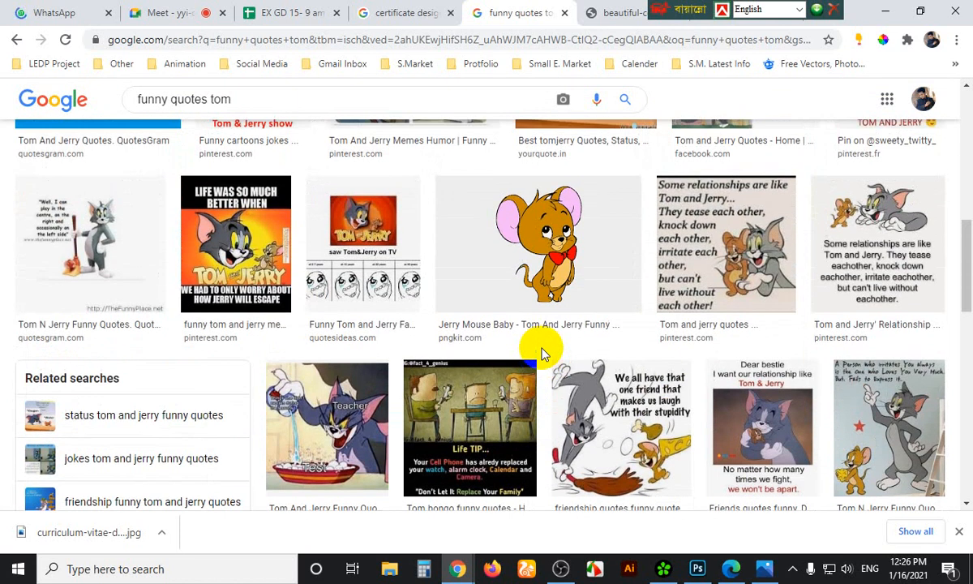
scroll(542, 350, up, 10)
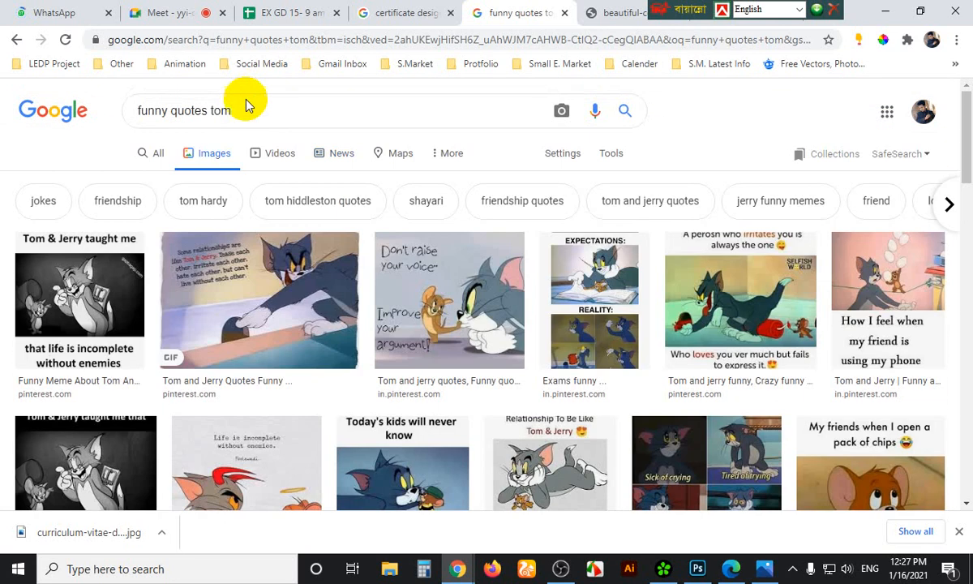
drag(239, 110, 135, 114)
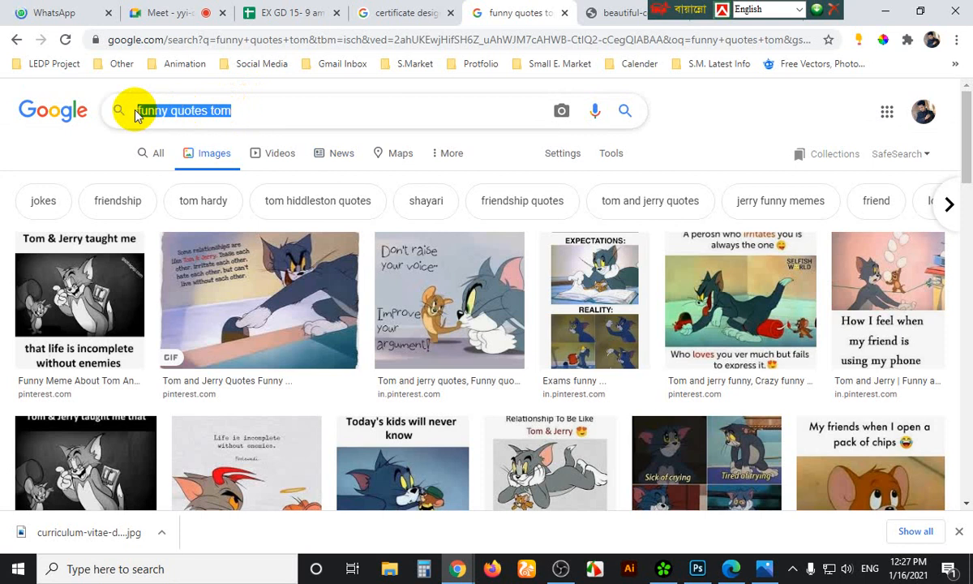
Search images for the suggested actor's funny dialogue query, browse them, then reopen the certificate tab
text(mosha)
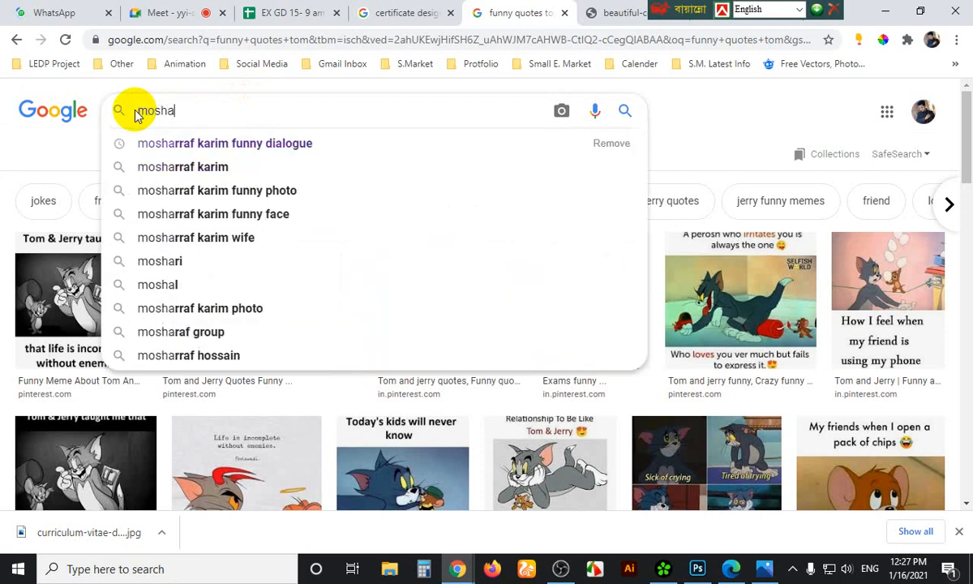
key(Down)
key(Return)
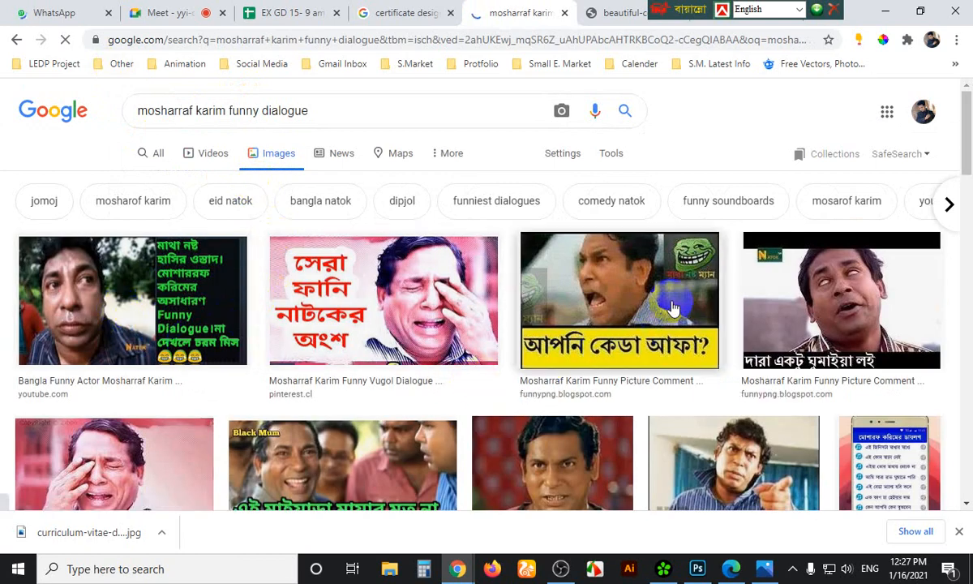
scroll(839, 351, down, 2)
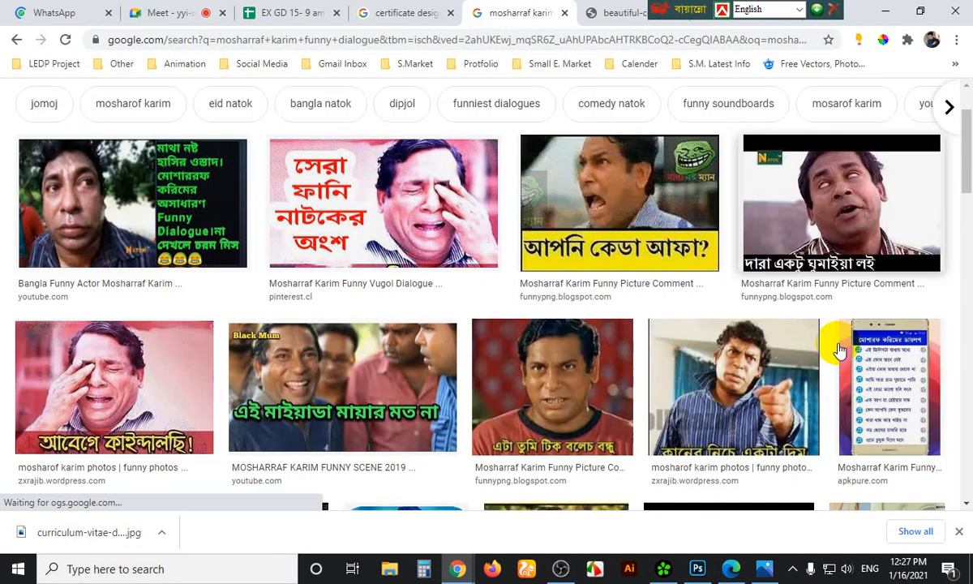
scroll(839, 351, down, 1)
scroll(836, 336, down, 1)
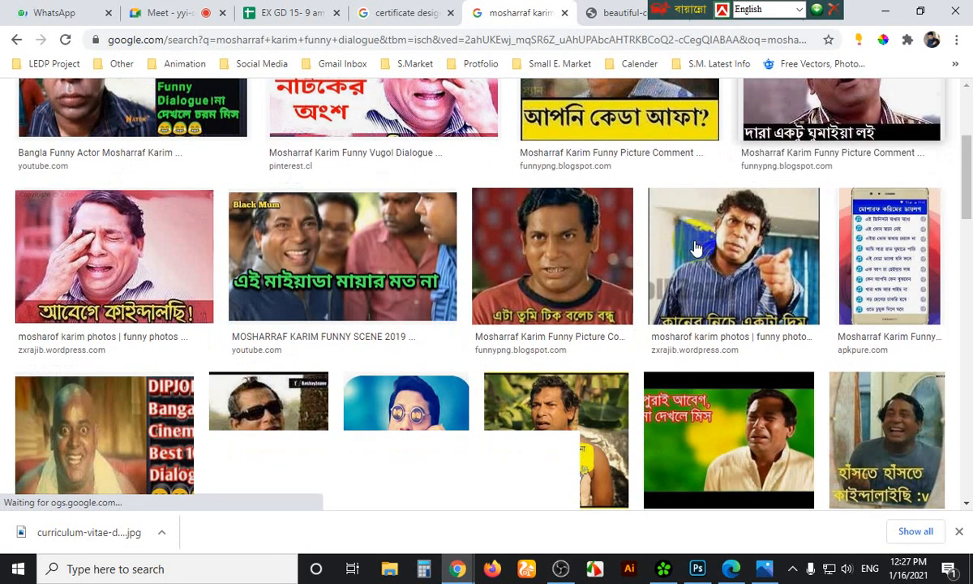
scroll(681, 258, down, 2)
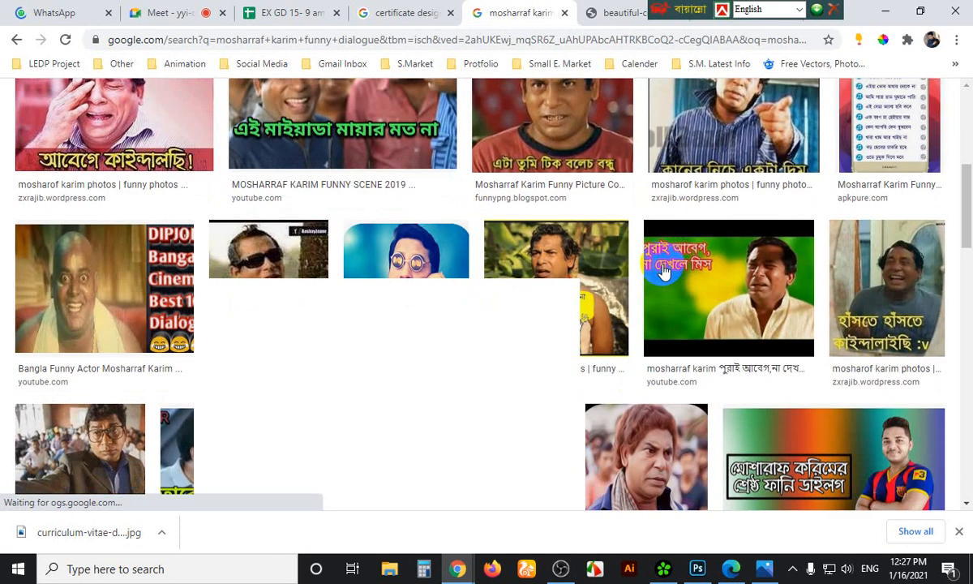
scroll(663, 271, up, 3)
click(615, 14)
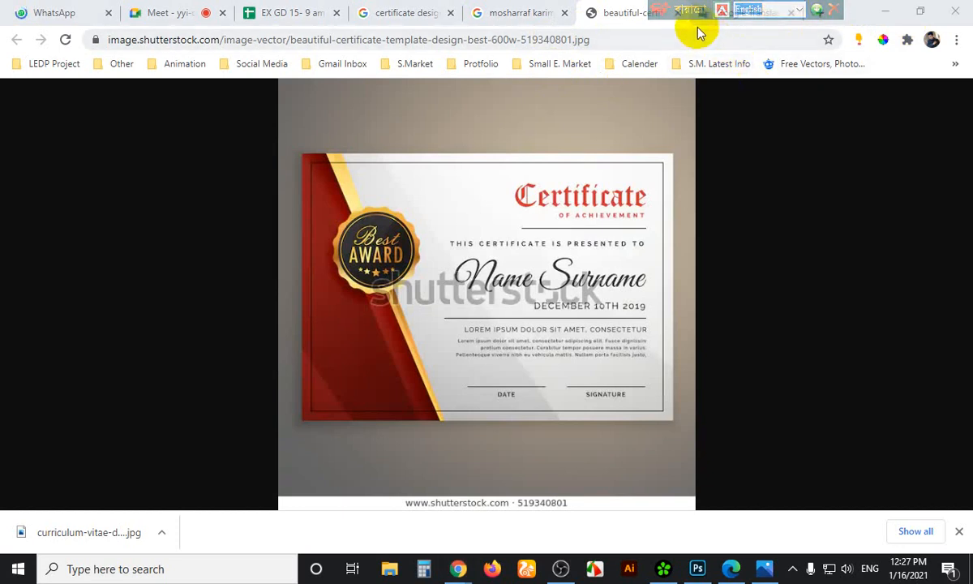
Open a new Chrome tab and go to the YouTube channel page from its shortcut tile
click(817, 15)
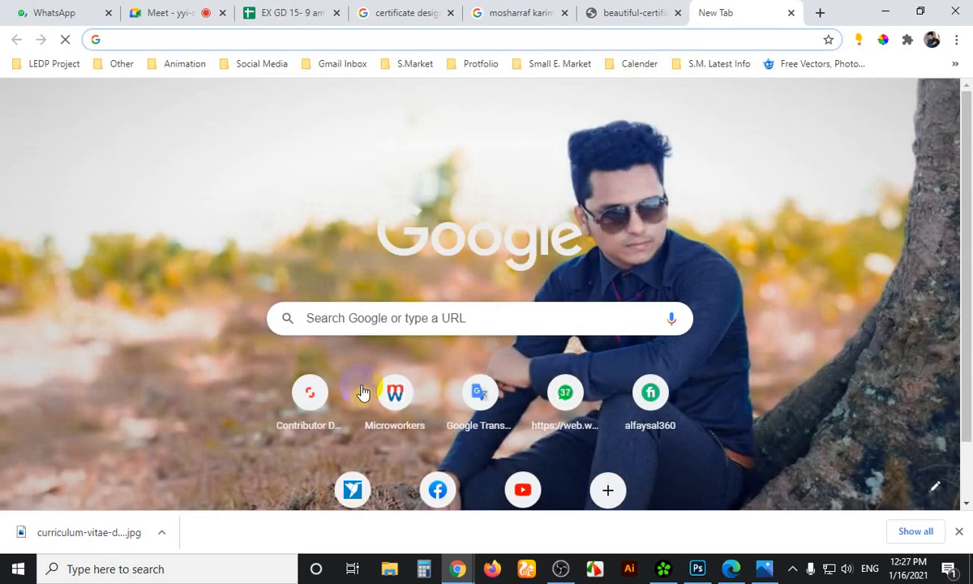
click(522, 489)
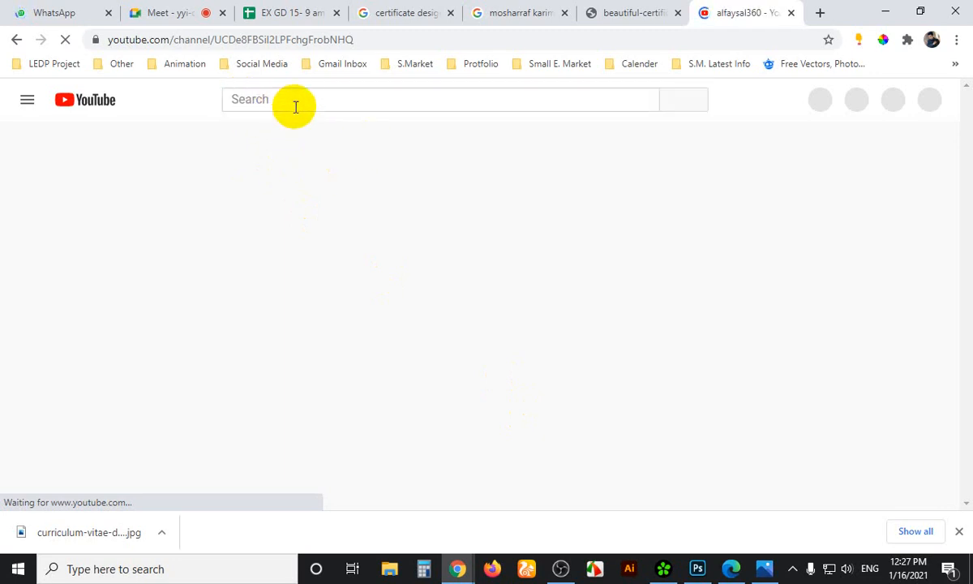
Search YouTube for 'bie hobe natok' and pick the first Bibaho Hobe episode result
click(292, 103)
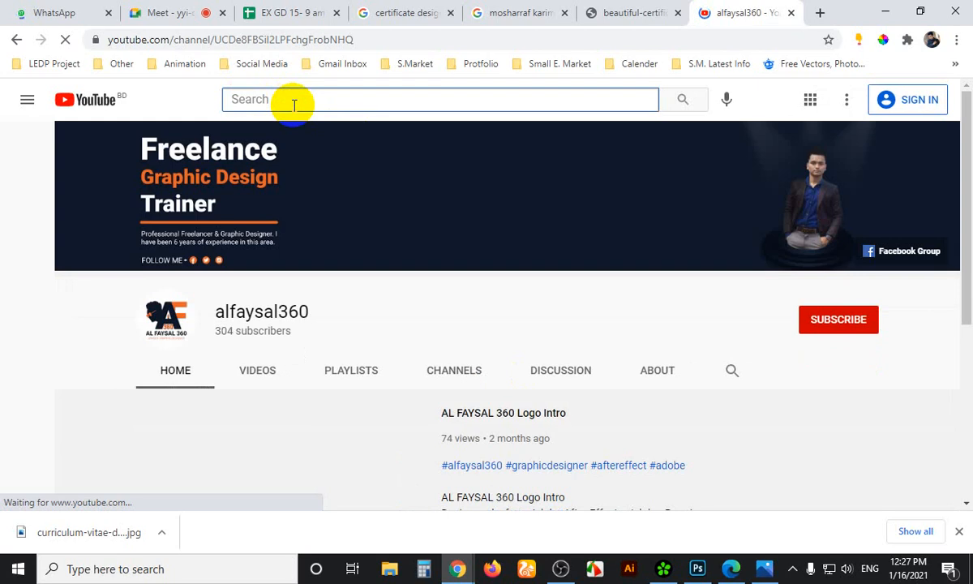
click(294, 100)
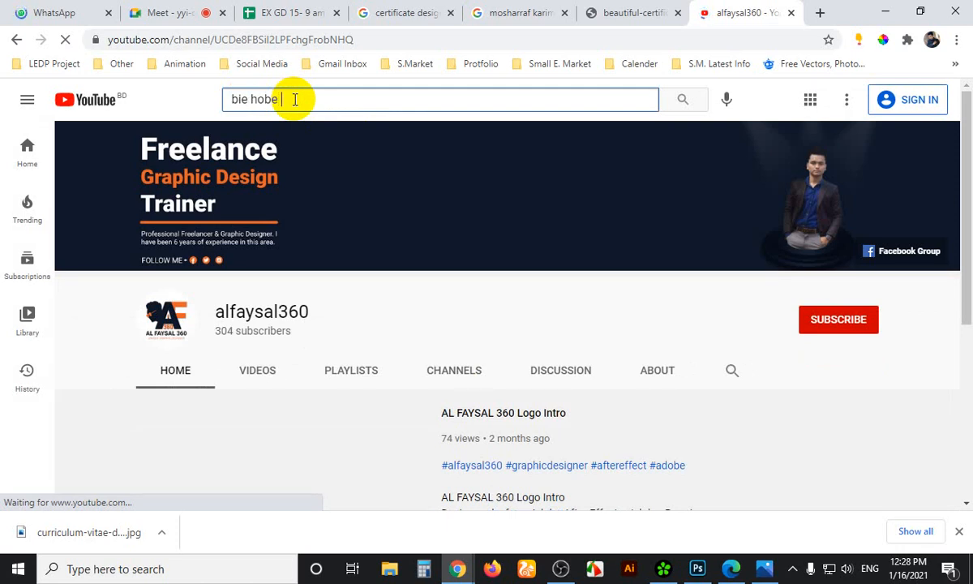
text(natok)
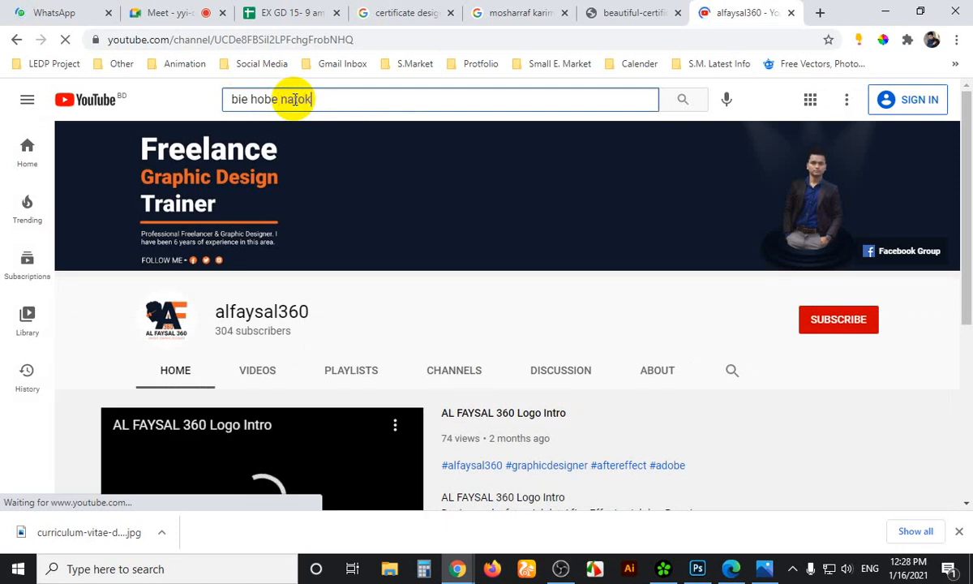
key(Return)
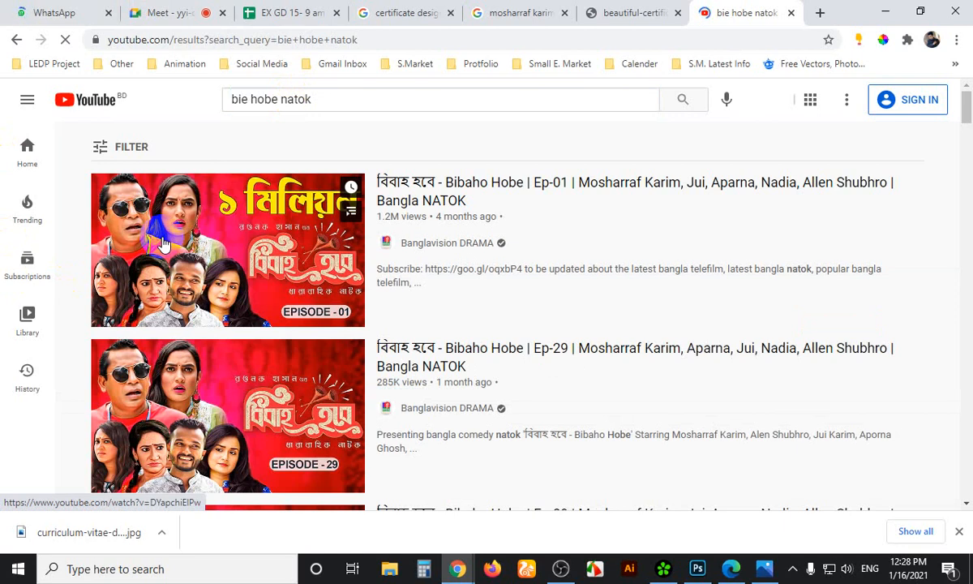
click(162, 243)
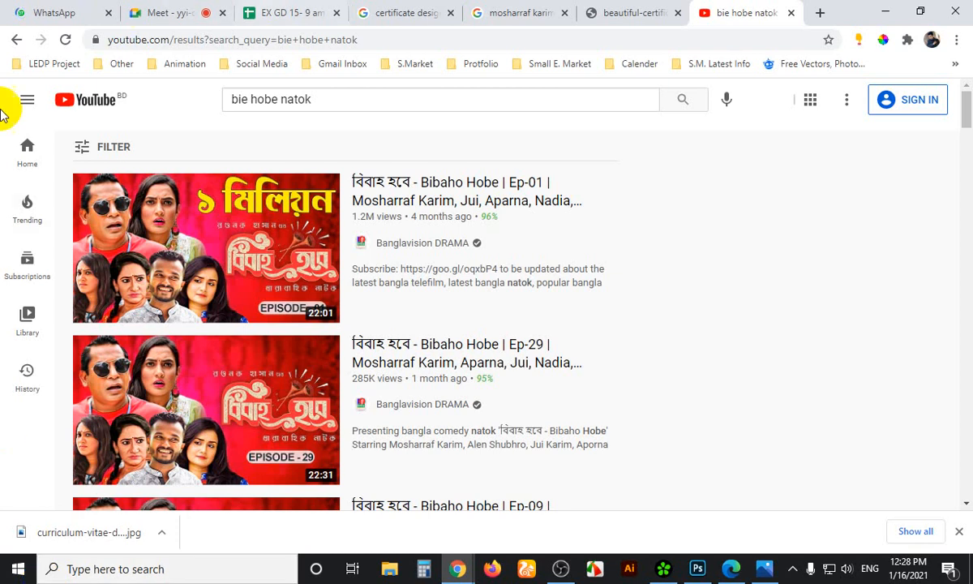
Open the Bibaho Hobe Ep-01 video's watch page from the search results
scroll(365, 324, down, 4)
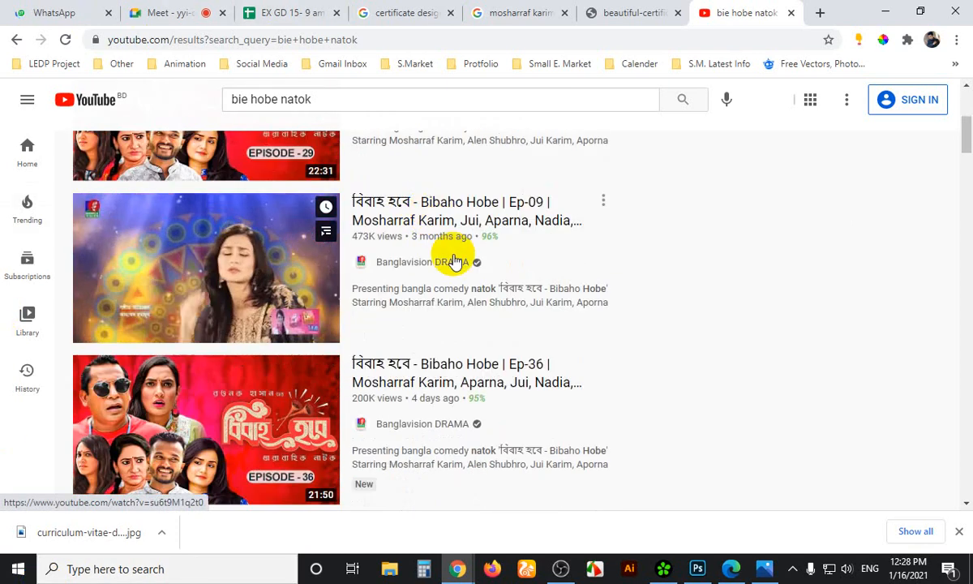
scroll(446, 254, up, 3)
click(279, 209)
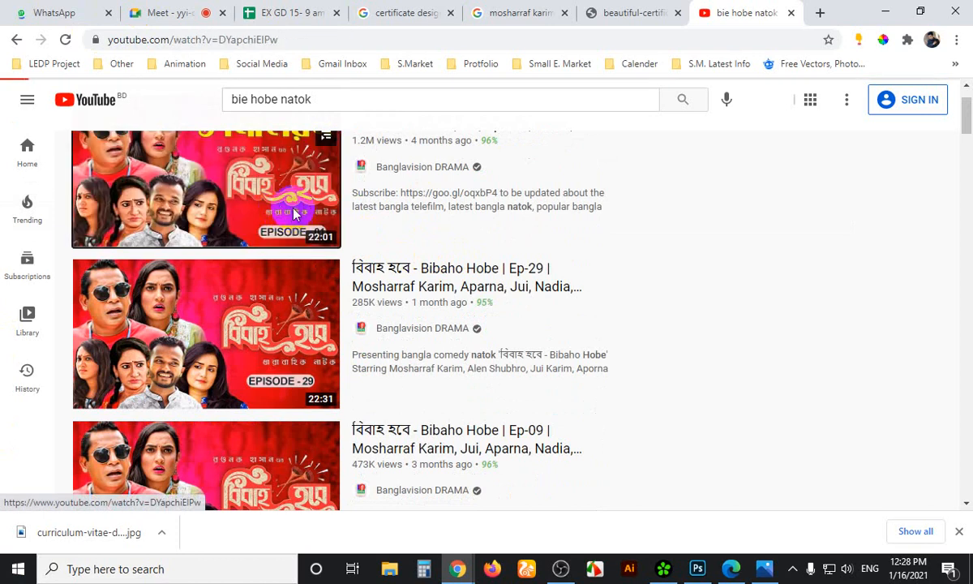
click(293, 213)
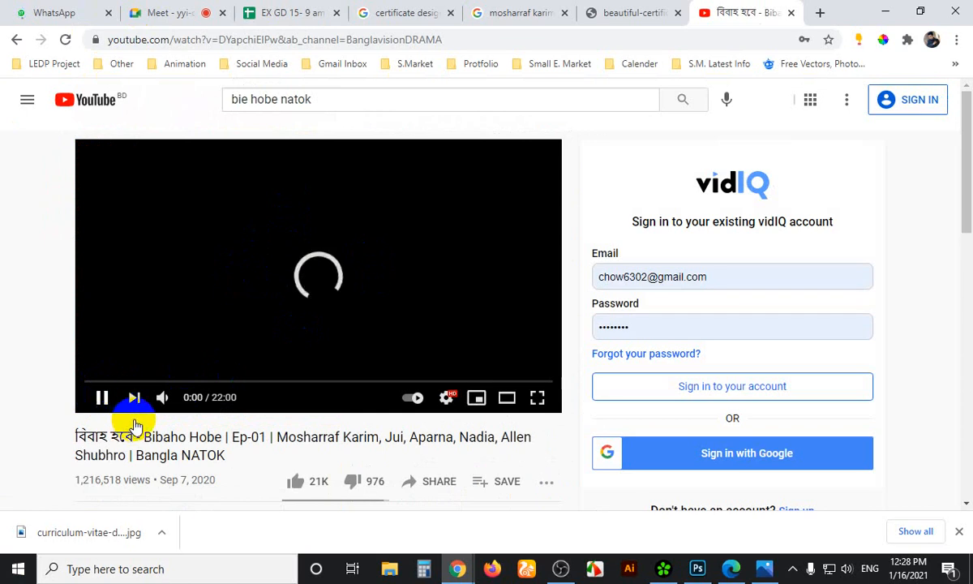
Pause and mute Ep-01, visit the Google Meet tab, then return to the episode page
click(110, 397)
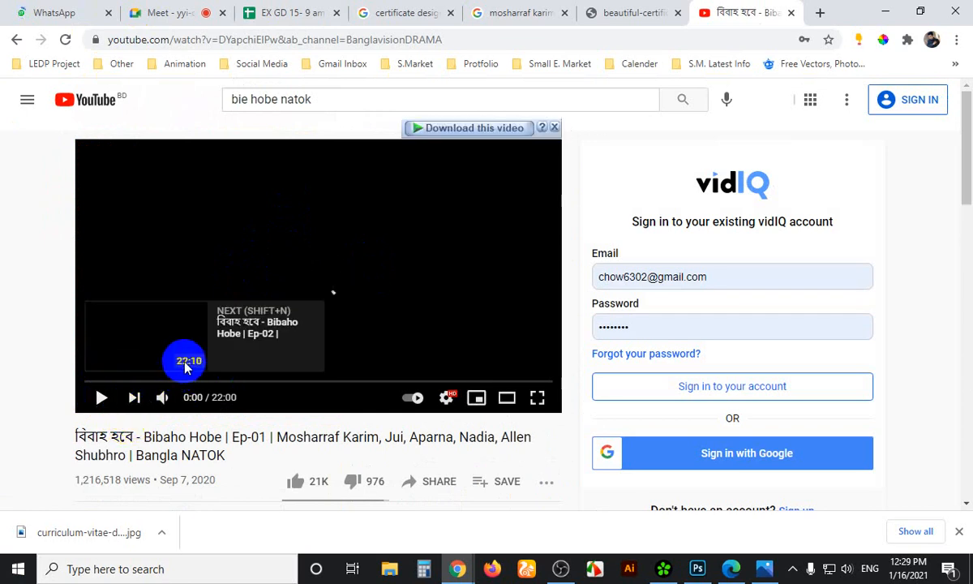
click(163, 398)
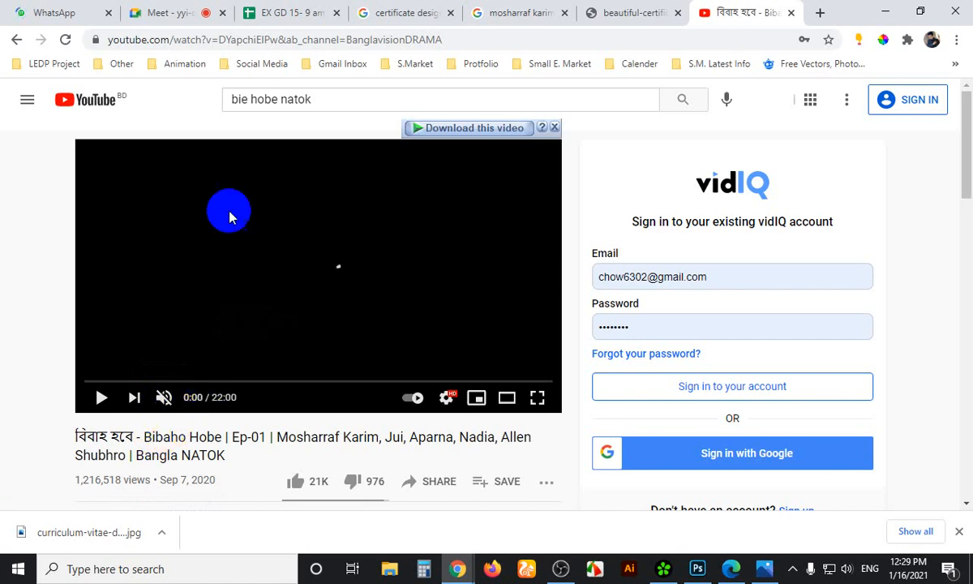
click(174, 13)
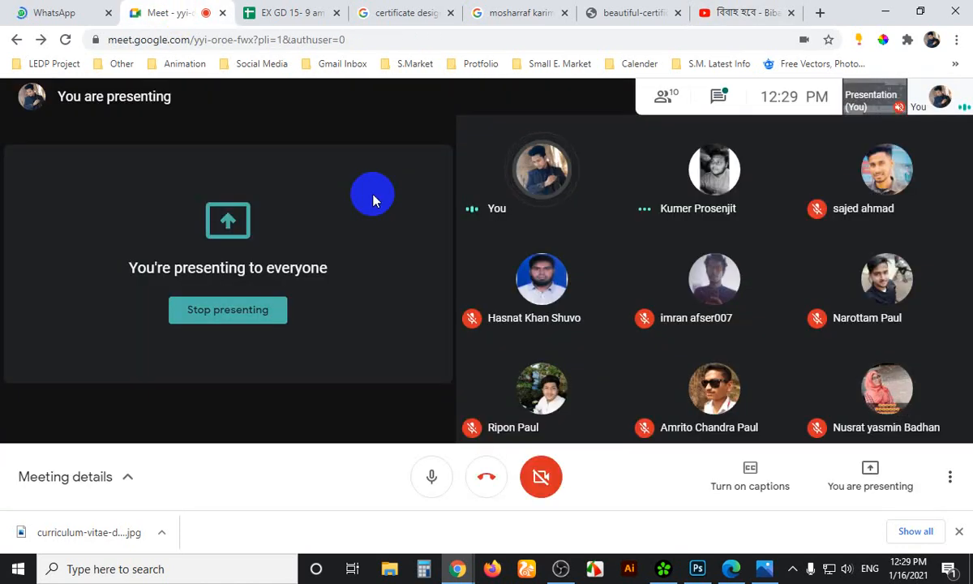
click(722, 13)
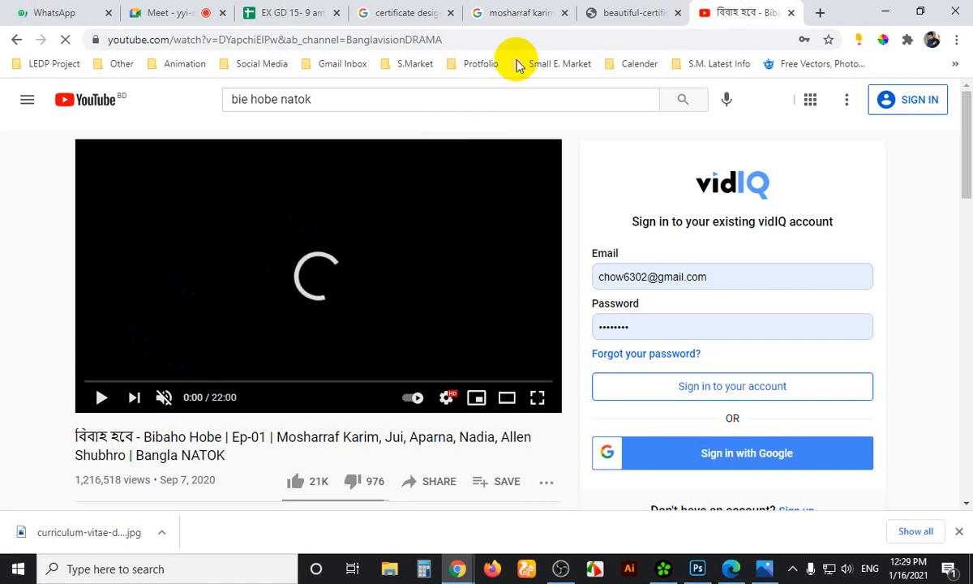
Replace the Mosharraf Karim image search with a Google Images search for 'bibaho hobe natok'
click(510, 12)
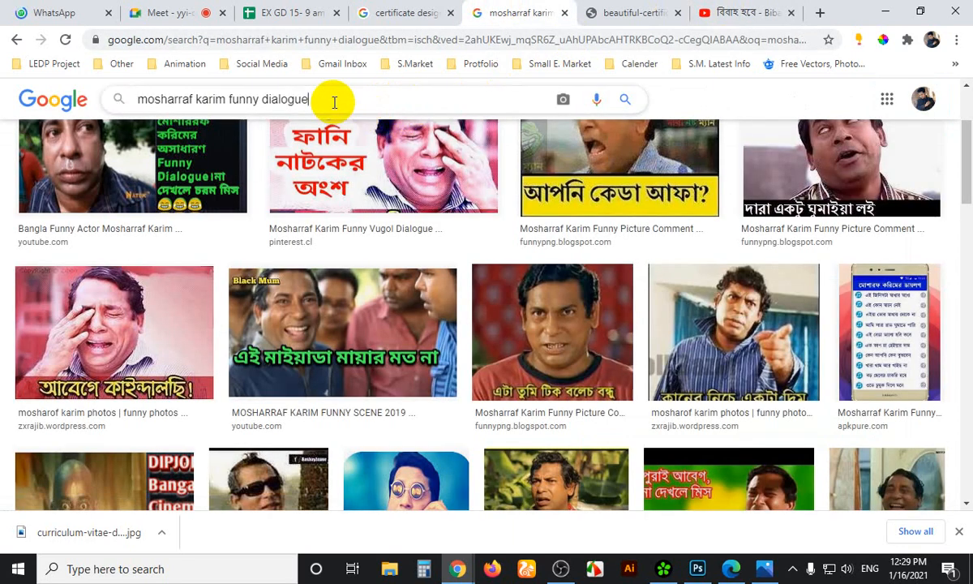
triple_click(334, 102)
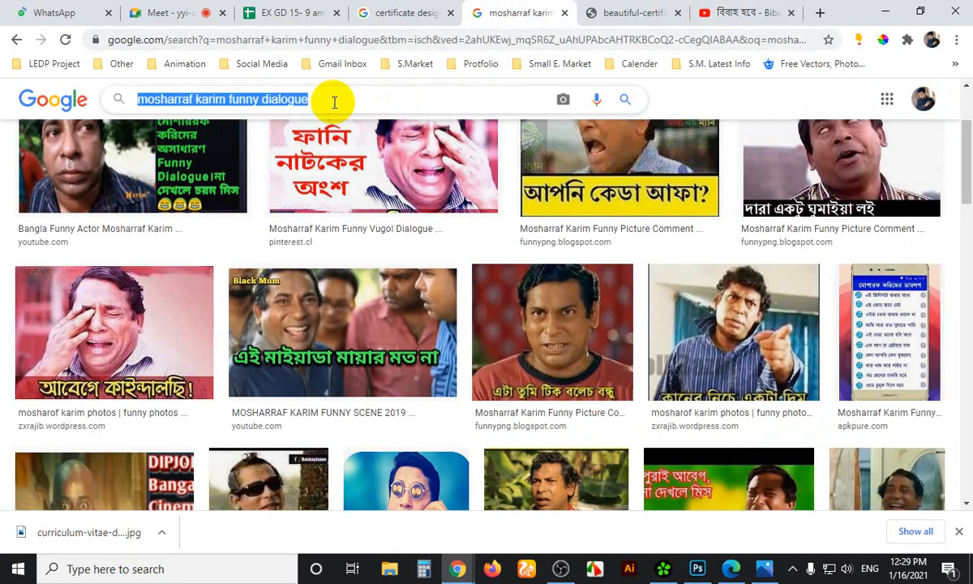
text(bi)
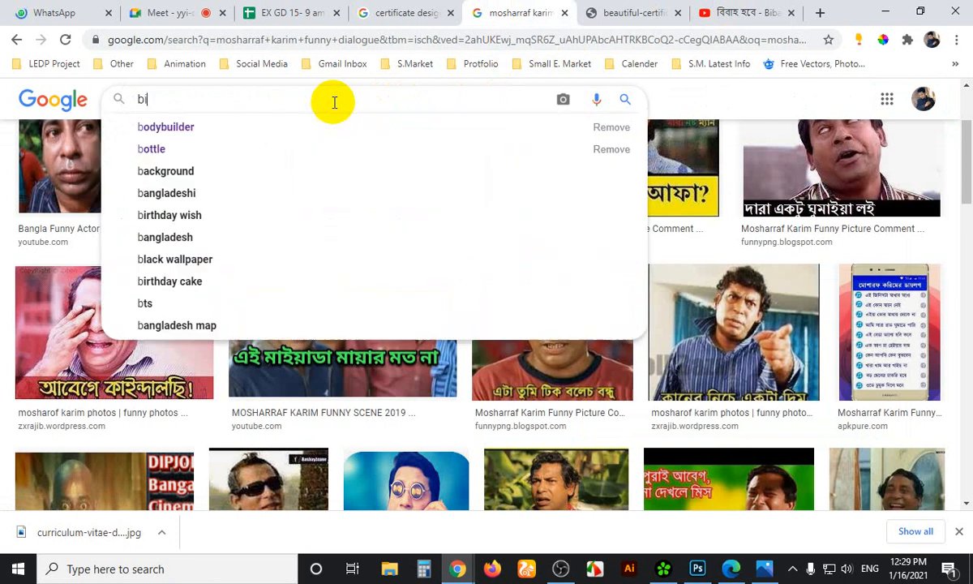
text(baho ho)
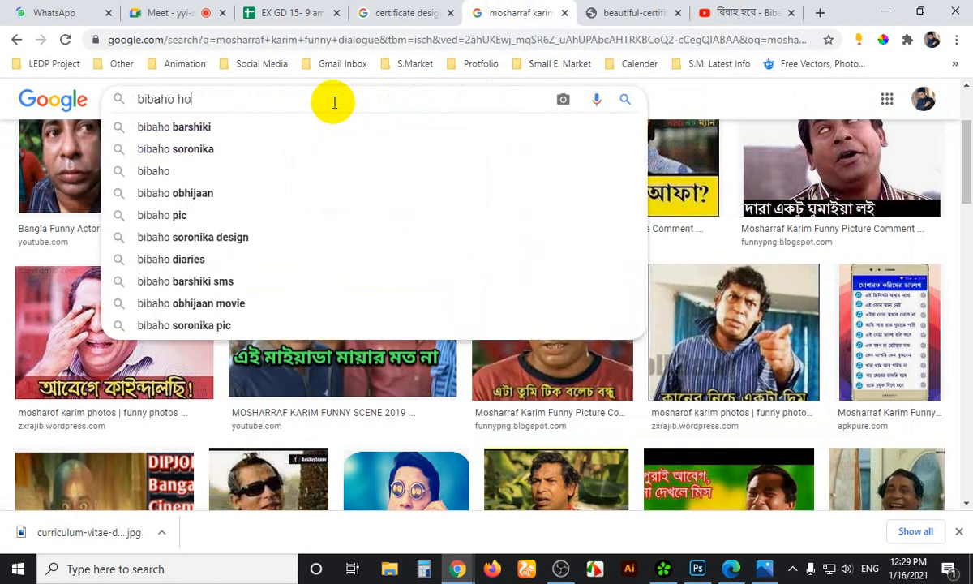
text(be natok s)
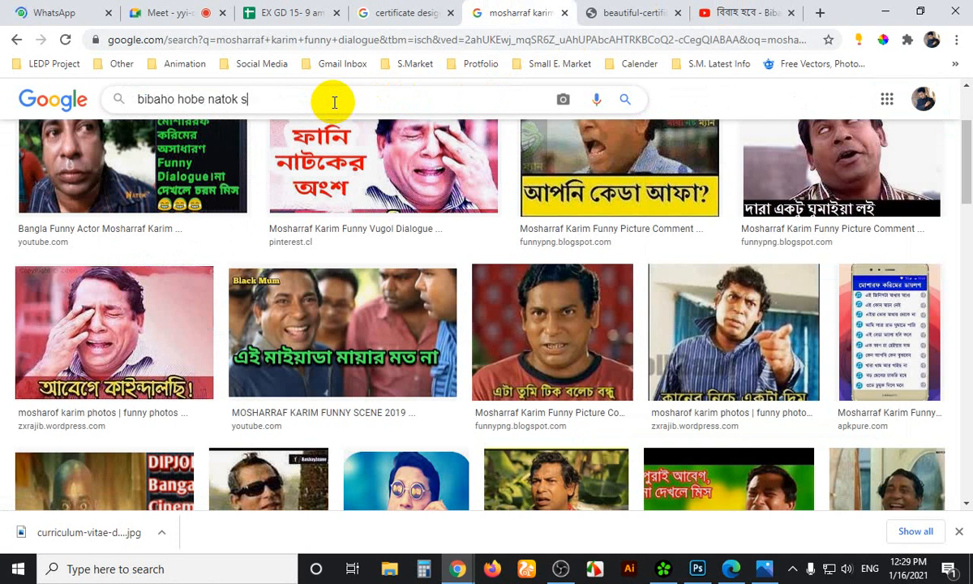
key(BackSpace)
key(BackSpace)
key(Return)
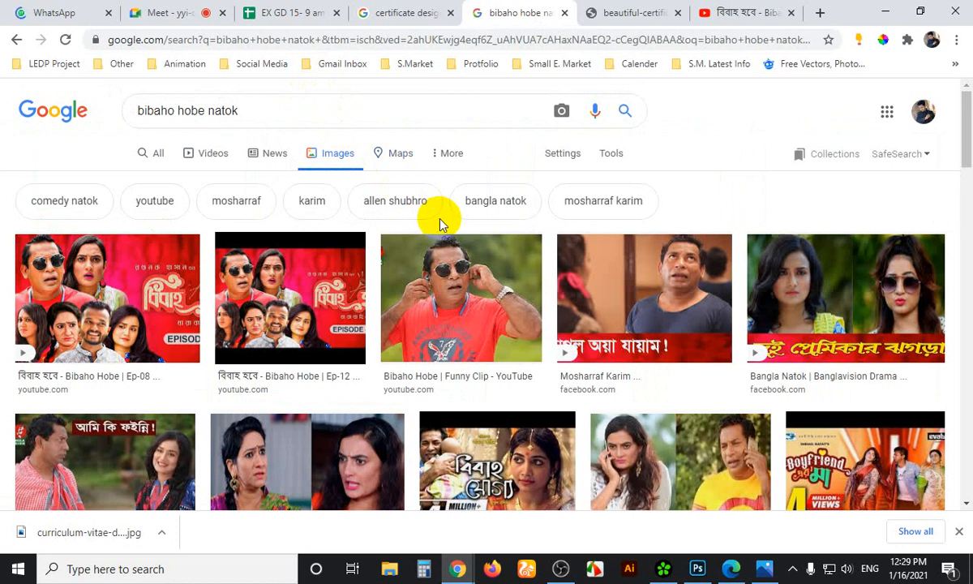
scroll(440, 227, down, 3)
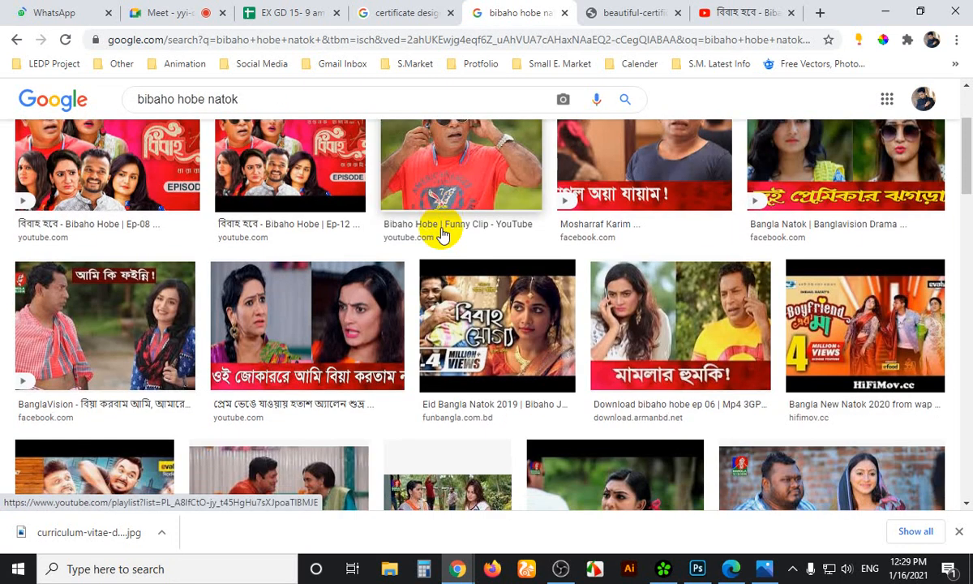
scroll(442, 234, down, 4)
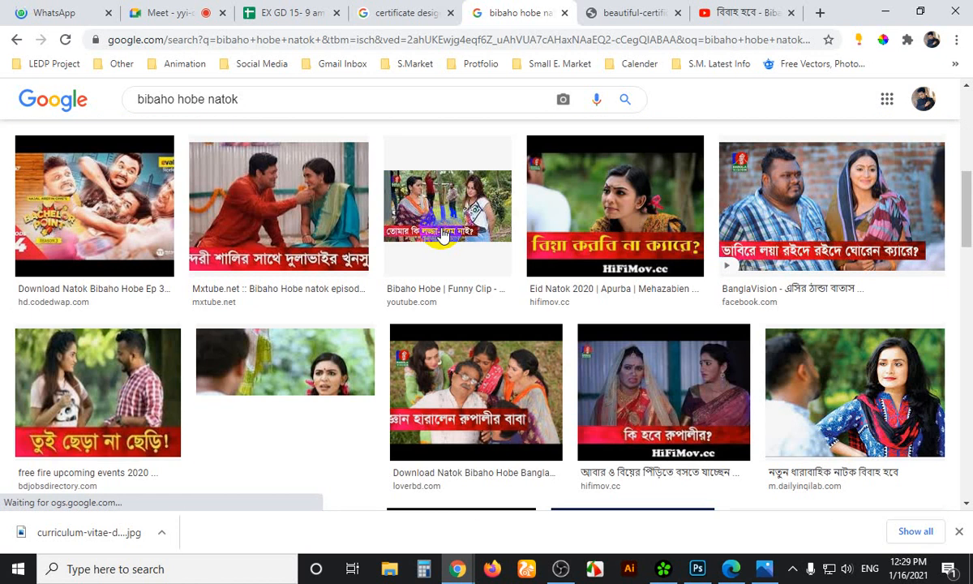
scroll(442, 233, down, 2)
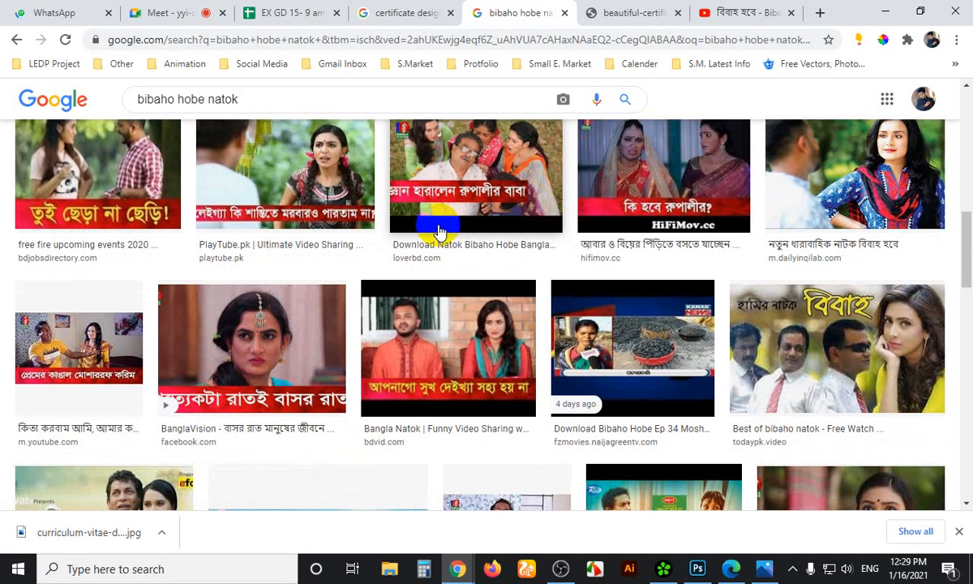
scroll(438, 232, down, 1)
scroll(433, 223, down, 1)
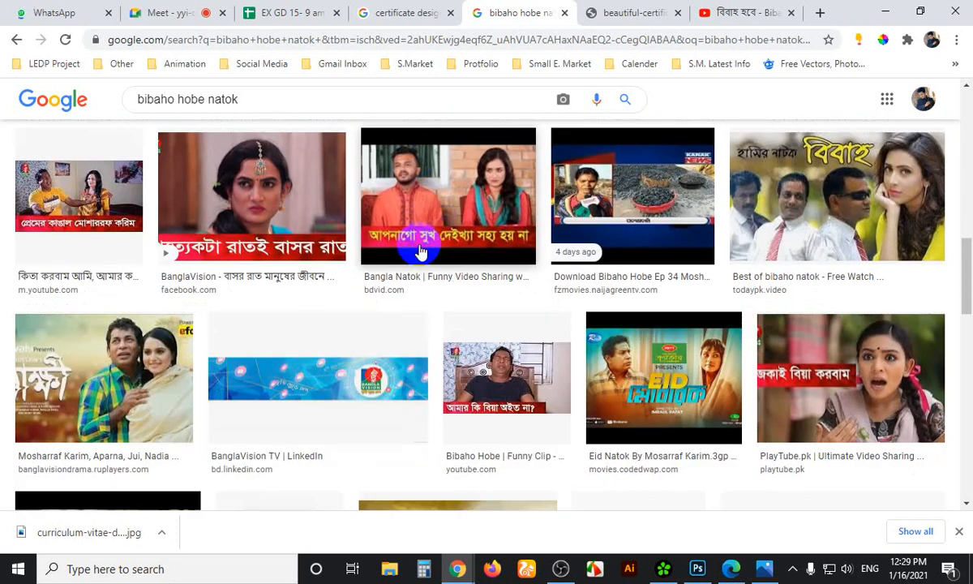
scroll(415, 243, down, 3)
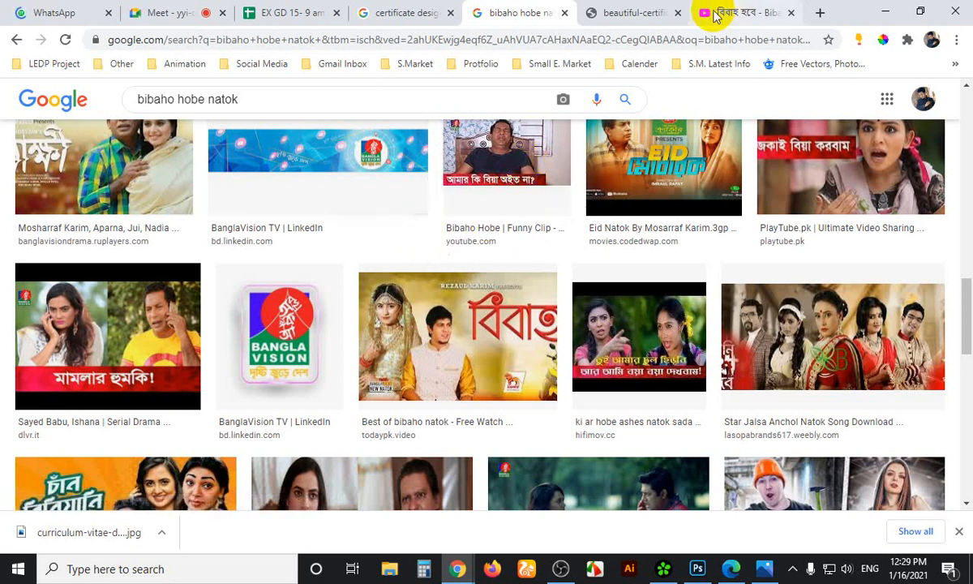
scroll(525, 279, up, 1)
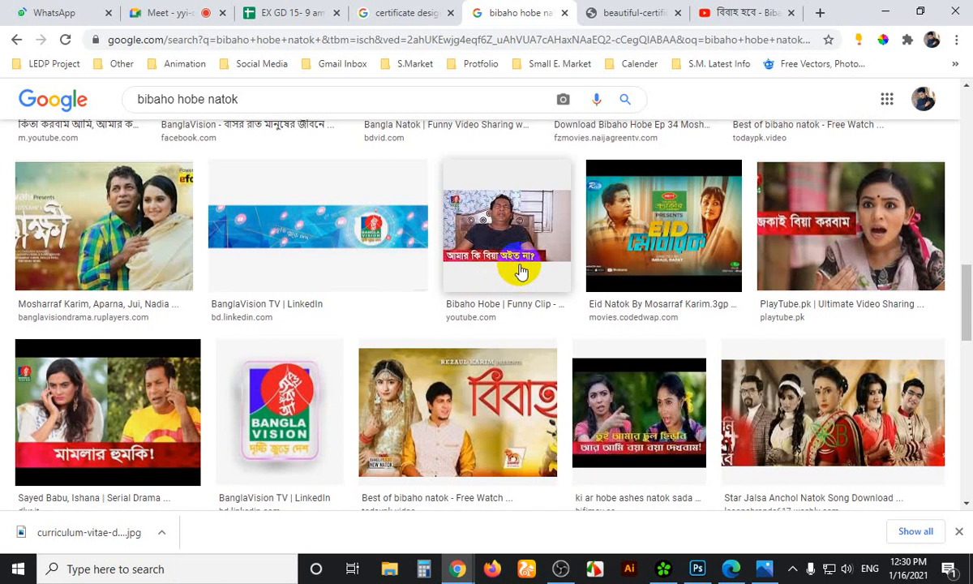
scroll(501, 308, up, 1)
scroll(507, 307, down, 4)
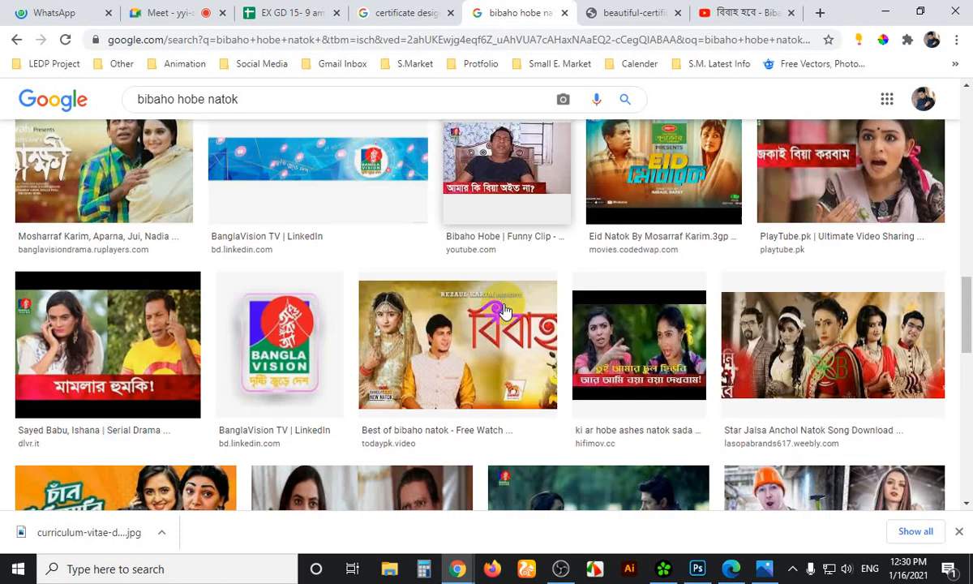
scroll(511, 304, down, 1)
scroll(513, 292, down, 3)
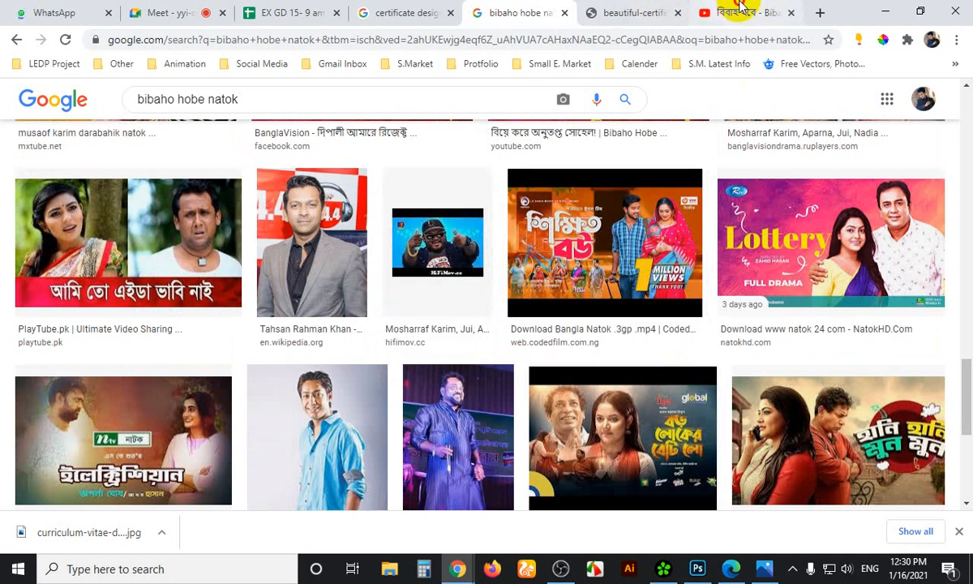
click(739, 10)
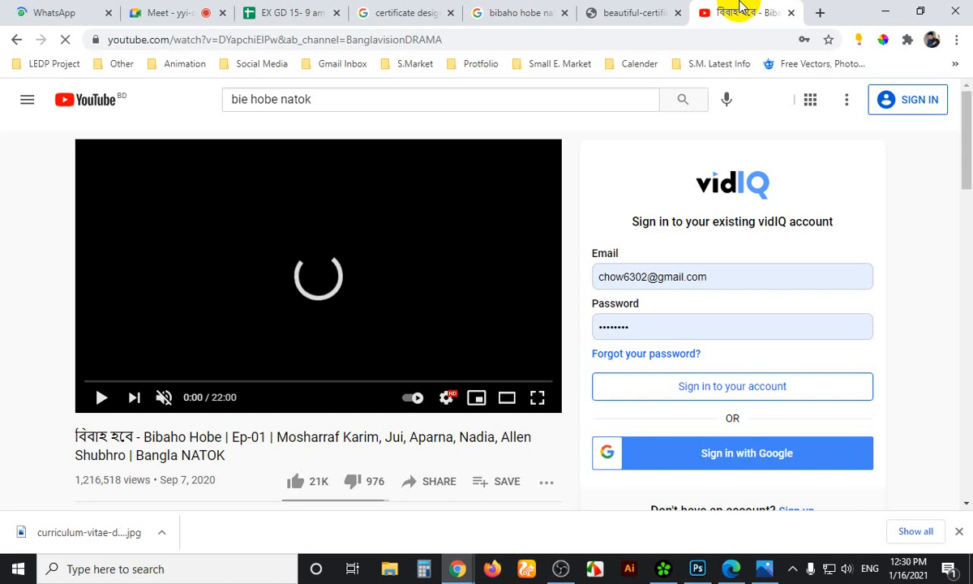
Skip the Ep-01 episode ahead to 11:58, then switch to the certificate image tab
click(344, 381)
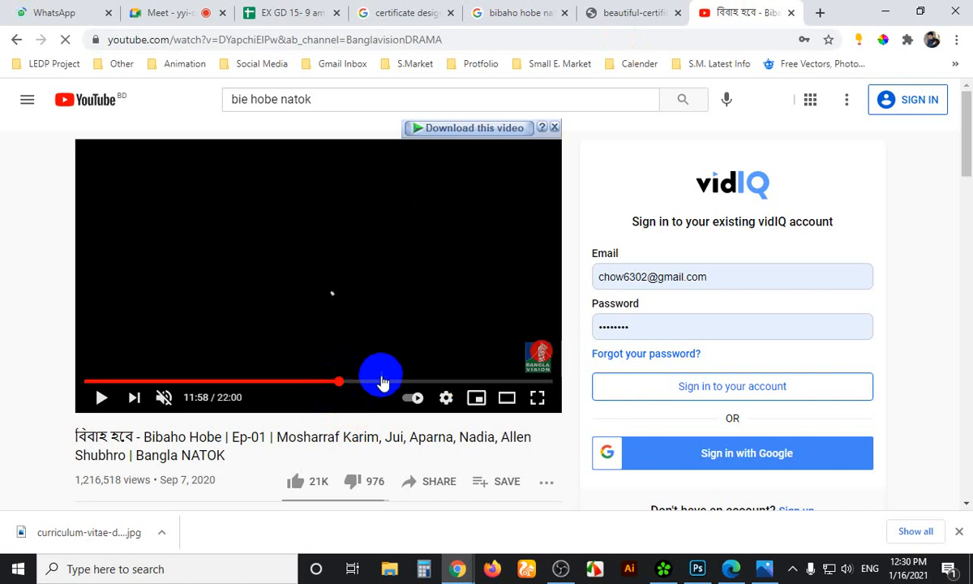
click(621, 12)
Return to the 'bibaho hobe natok' image results, browse them, and preview the Bibaho Hobe funny clip
click(512, 11)
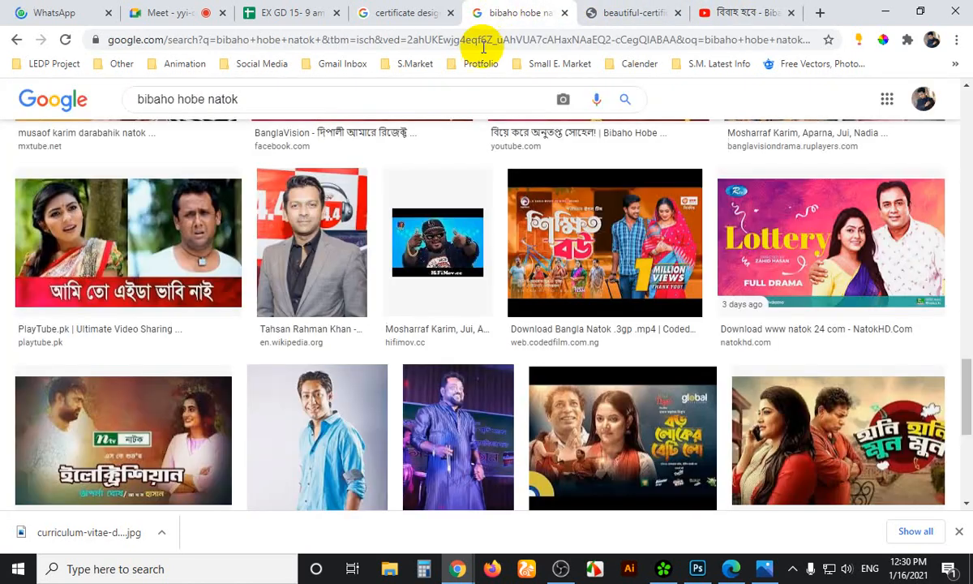
scroll(634, 356, down, 2)
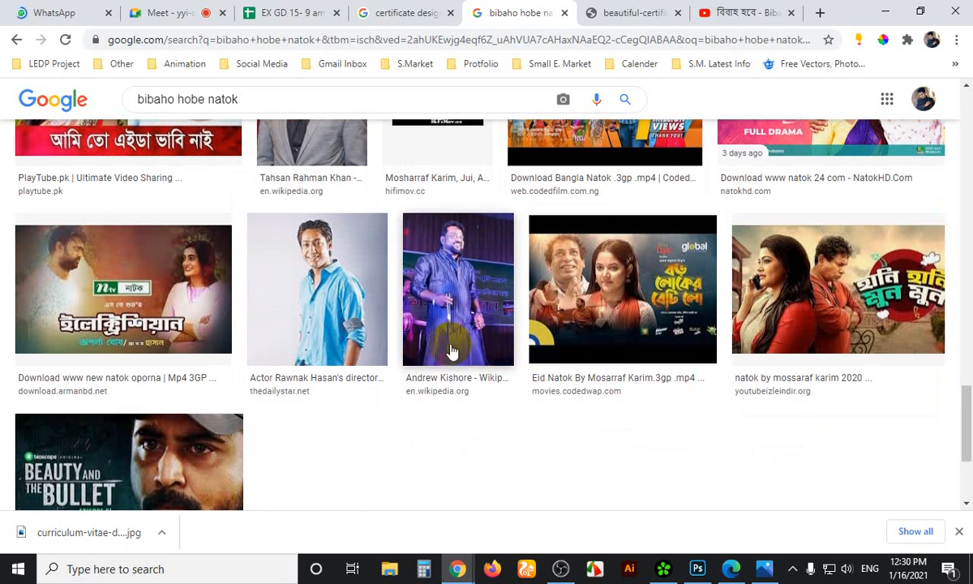
scroll(450, 347, up, 5)
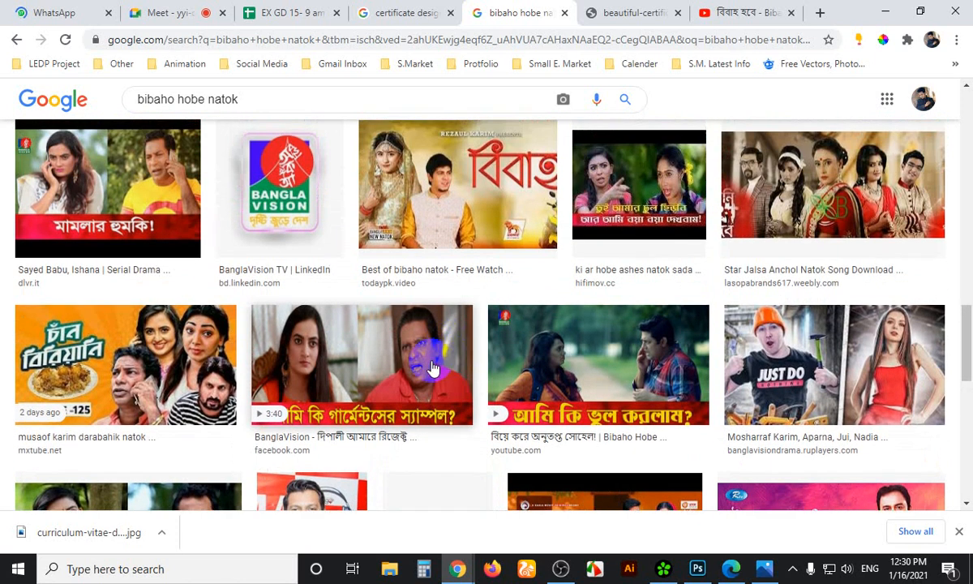
scroll(432, 369, up, 4)
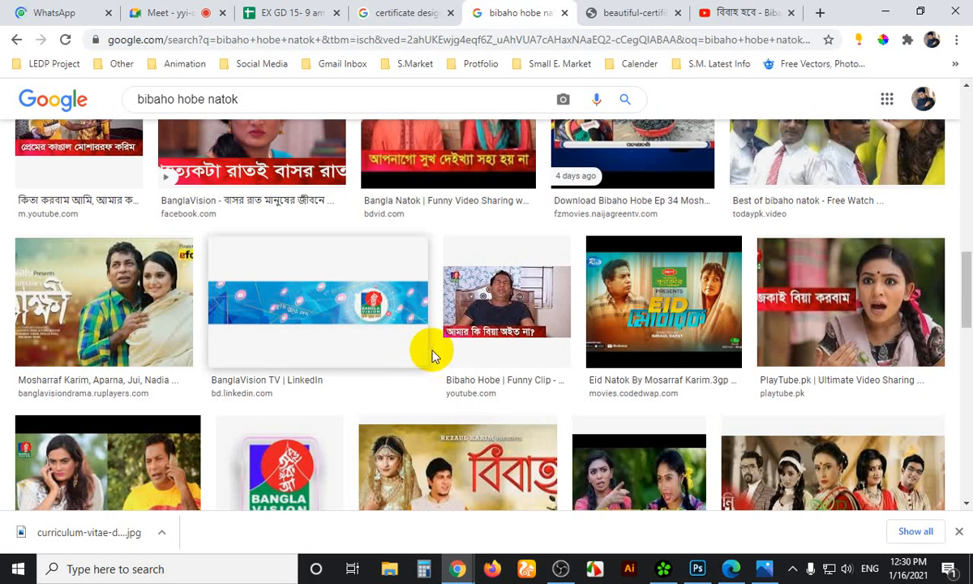
click(488, 314)
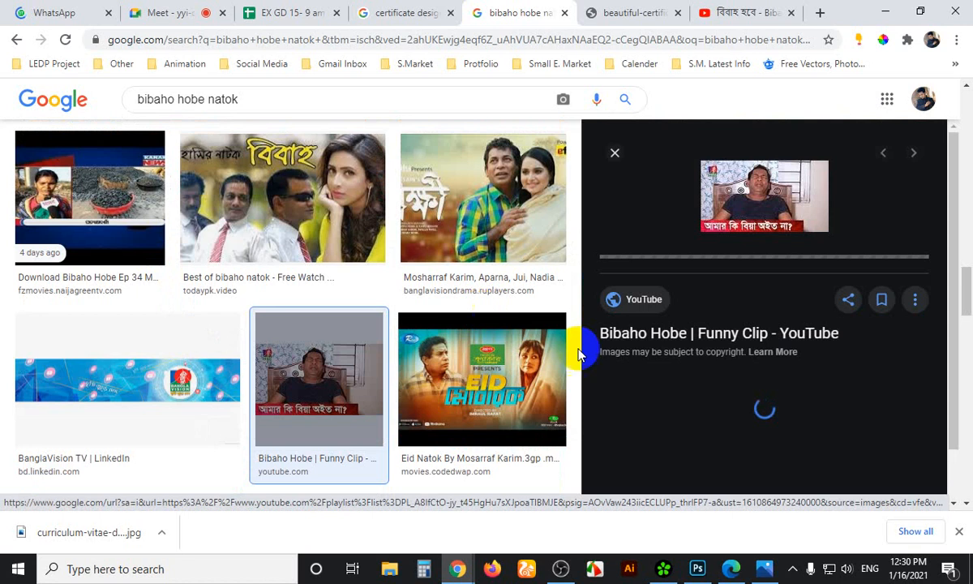
Browse the image results and preview the BanglaVision video still
scroll(665, 333, down, 4)
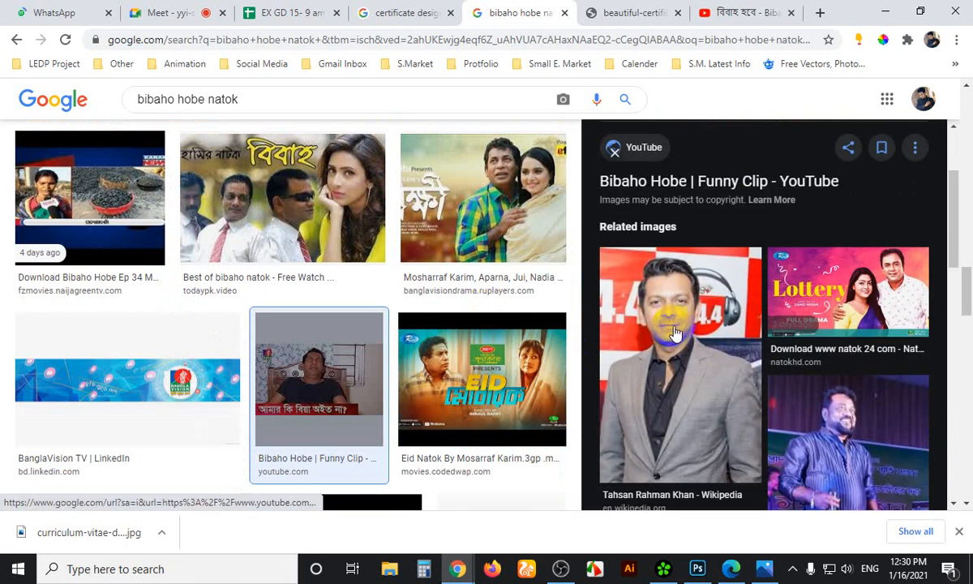
scroll(675, 331, down, 1)
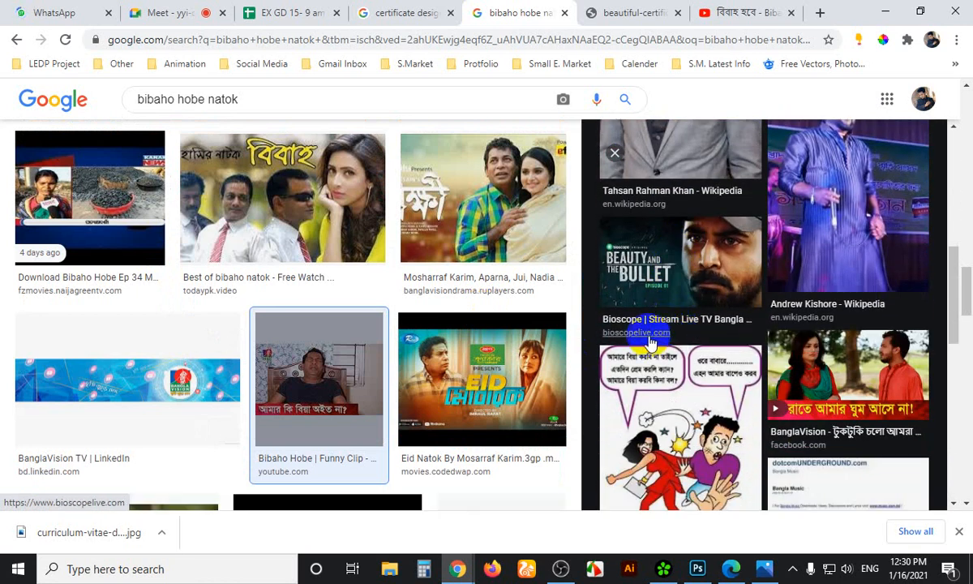
scroll(726, 329, down, 2)
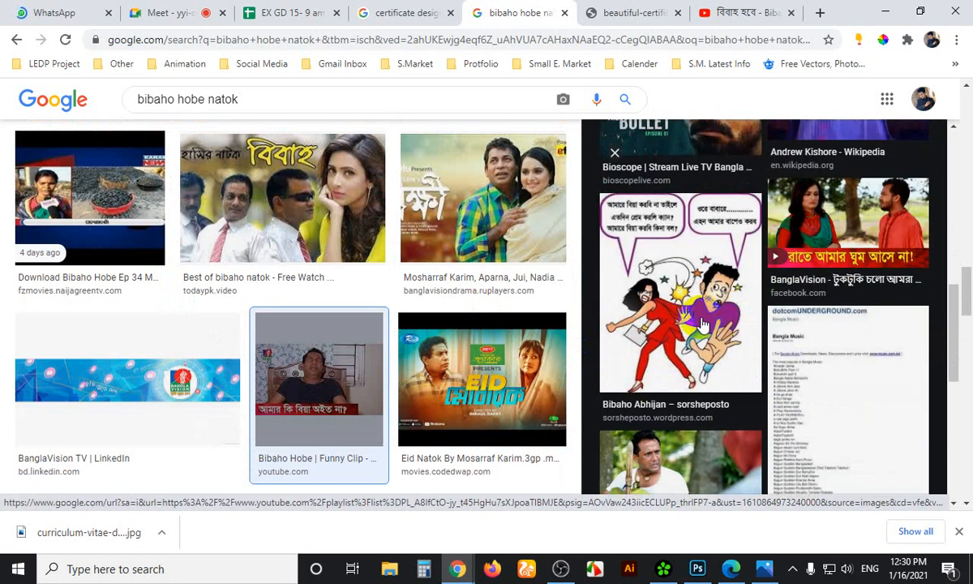
scroll(702, 325, down, 3)
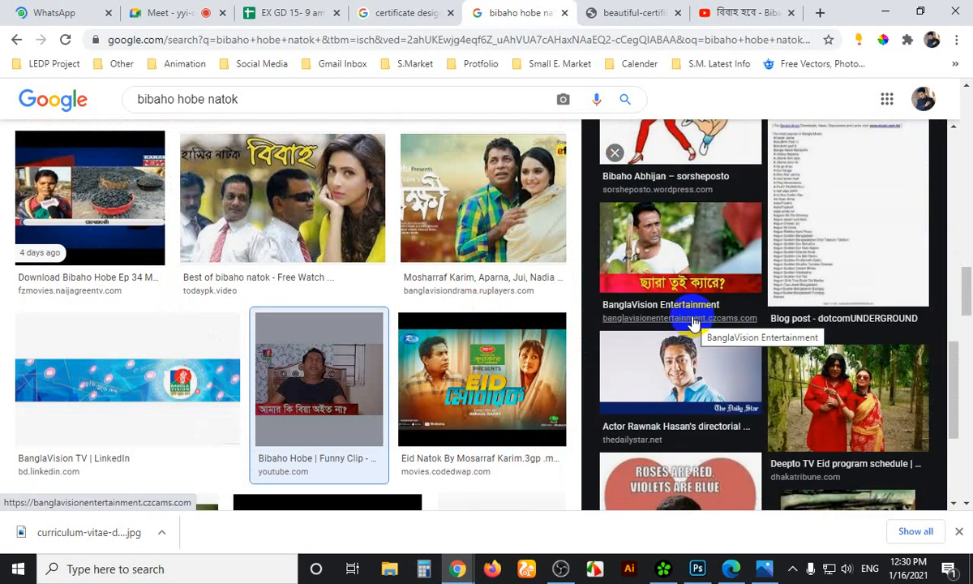
scroll(691, 319, down, 3)
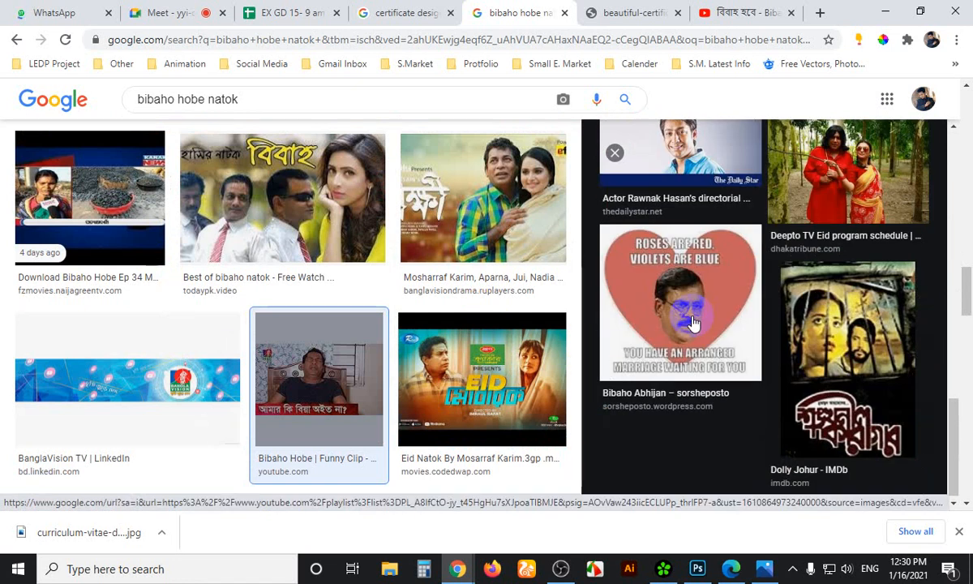
scroll(369, 384, down, 3)
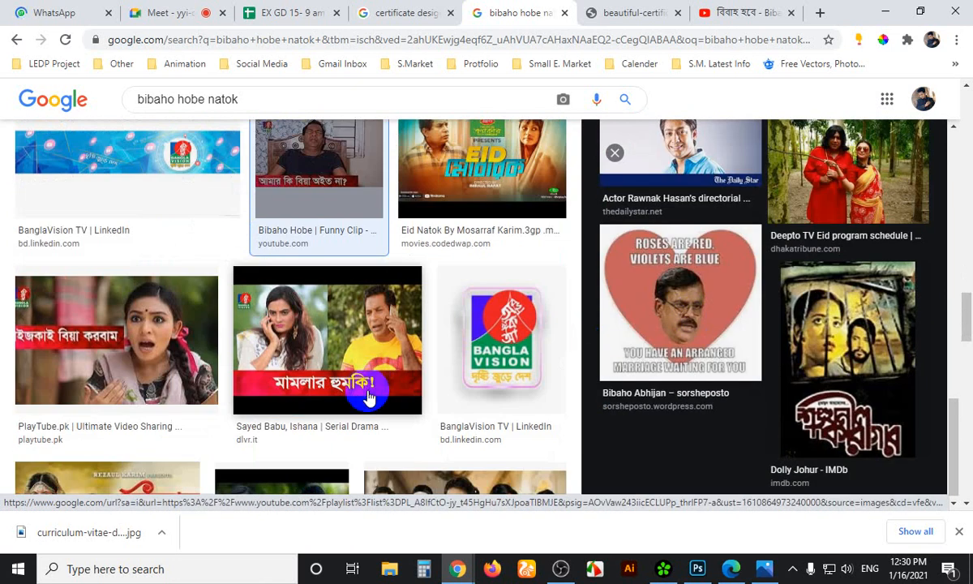
scroll(354, 410, down, 5)
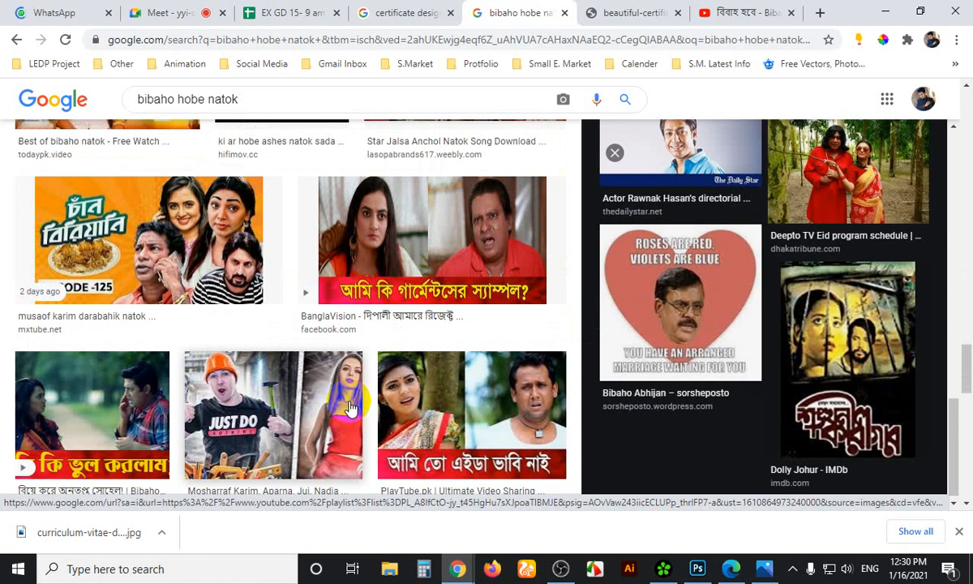
scroll(350, 408, down, 8)
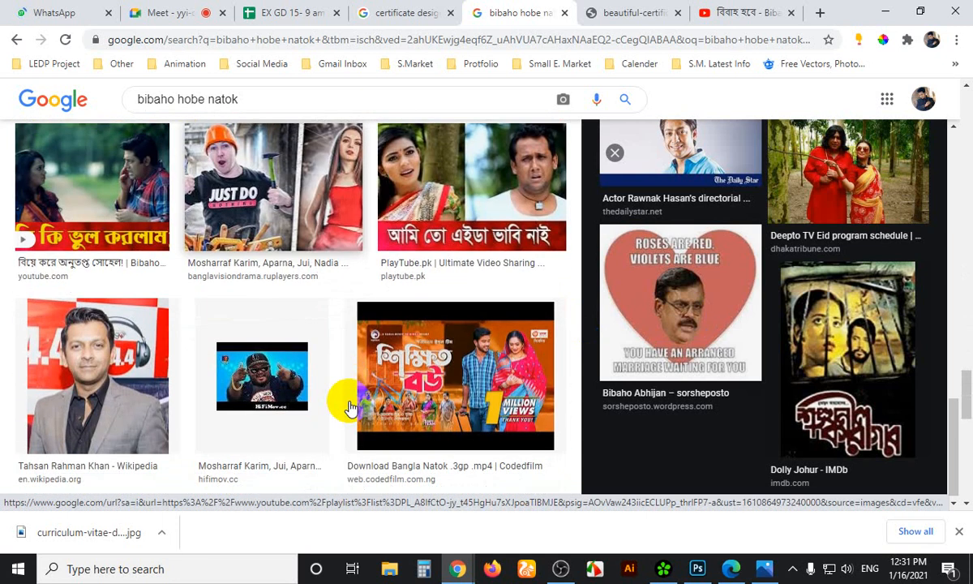
scroll(350, 407, down, 3)
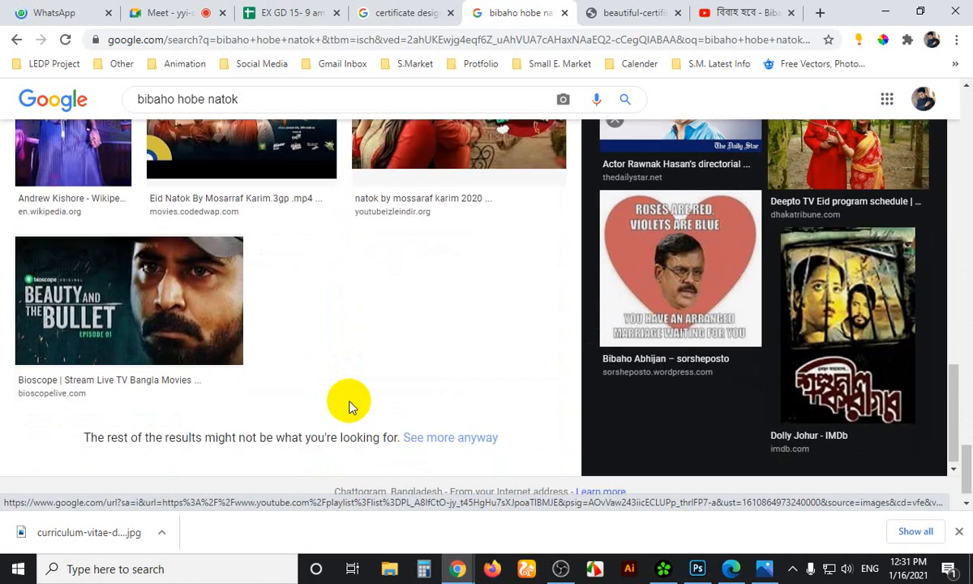
scroll(350, 405, up, 10)
scroll(357, 418, up, 6)
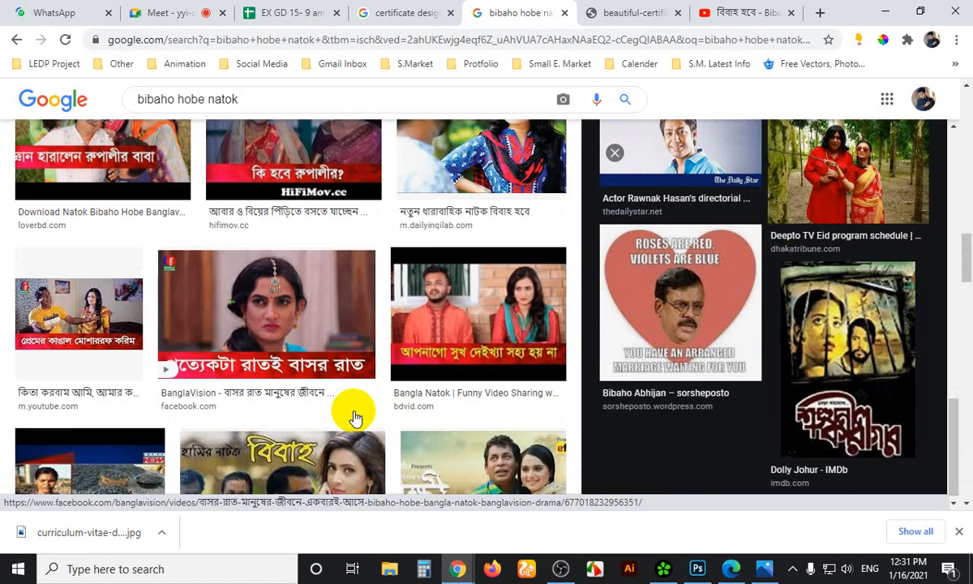
scroll(350, 403, up, 3)
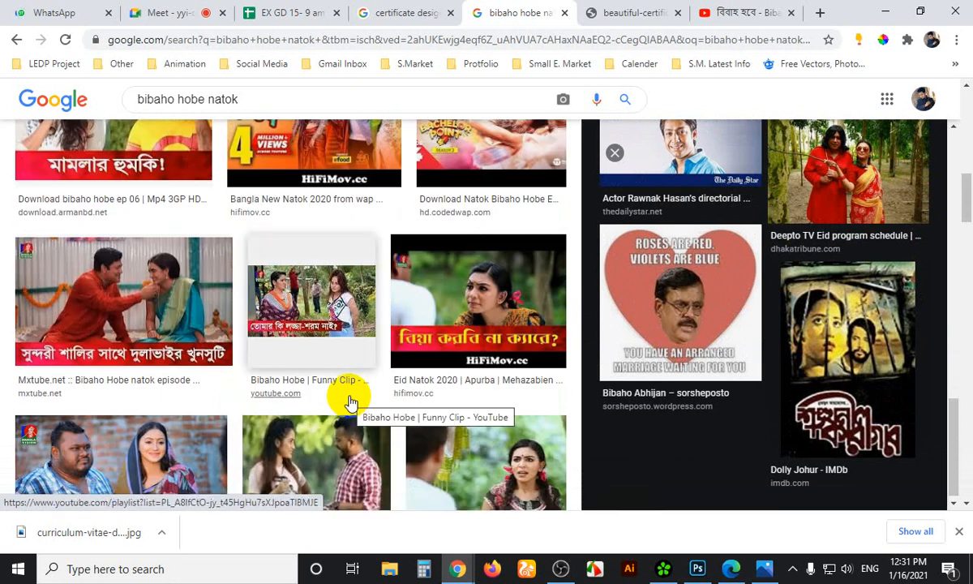
scroll(350, 403, up, 10)
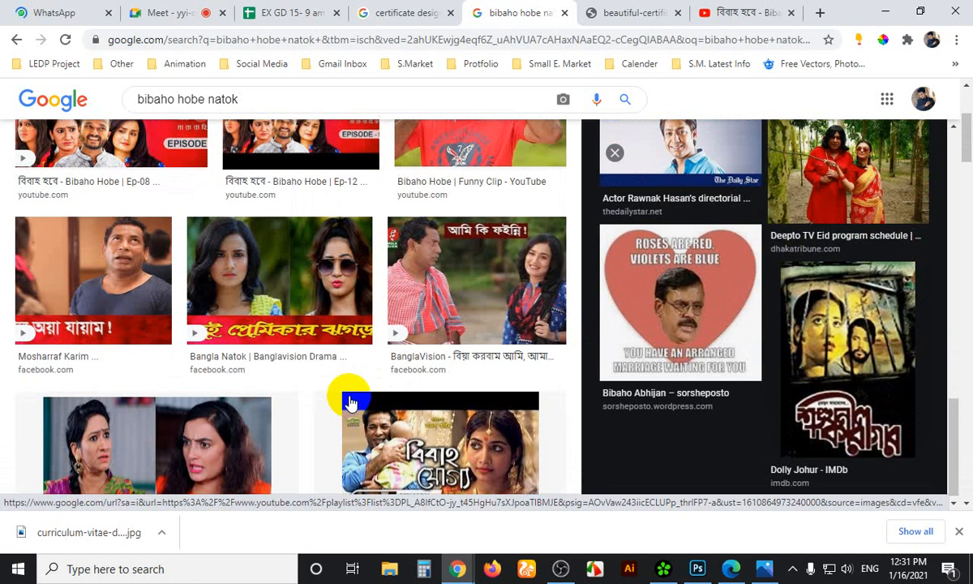
scroll(348, 398, down, 3)
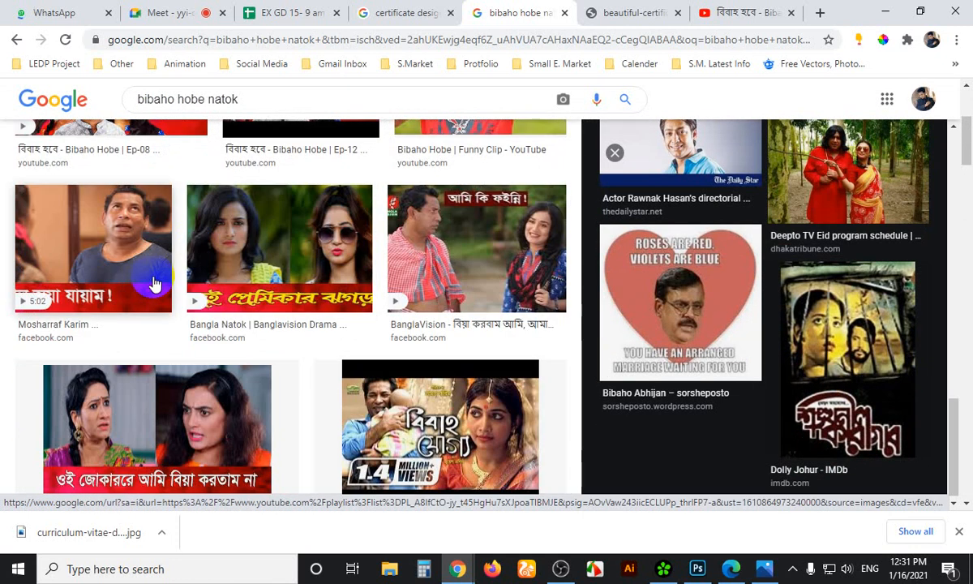
scroll(330, 312, down, 2)
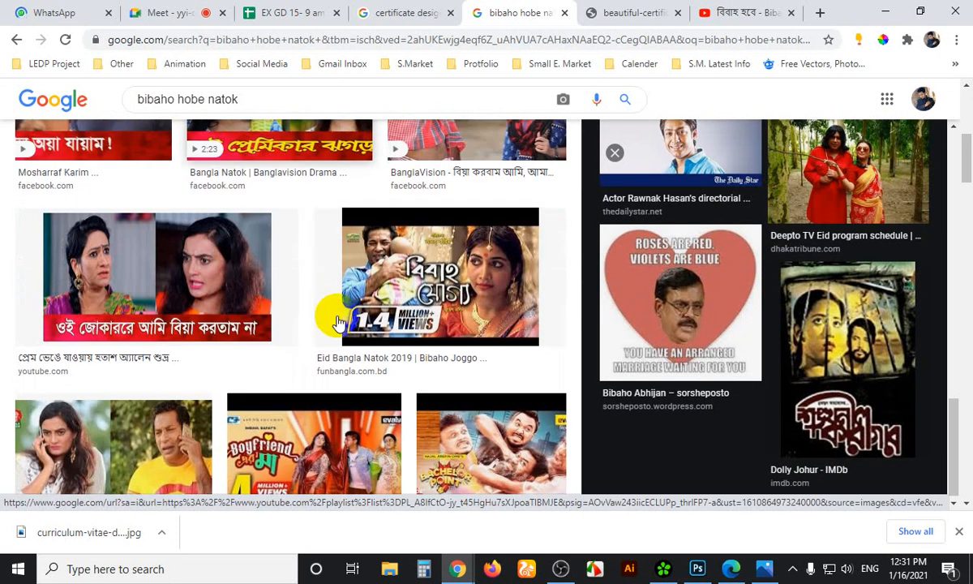
scroll(332, 327, up, 2)
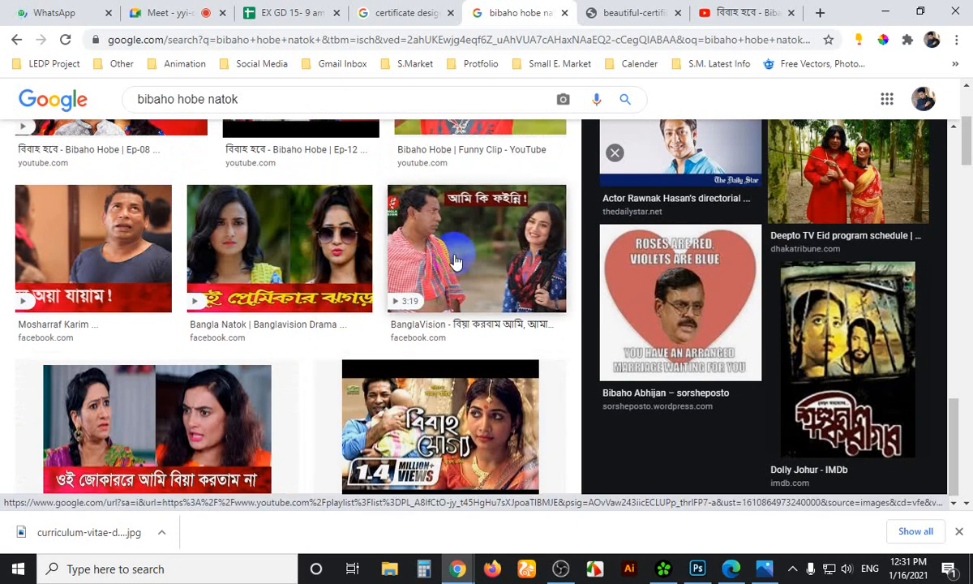
click(456, 259)
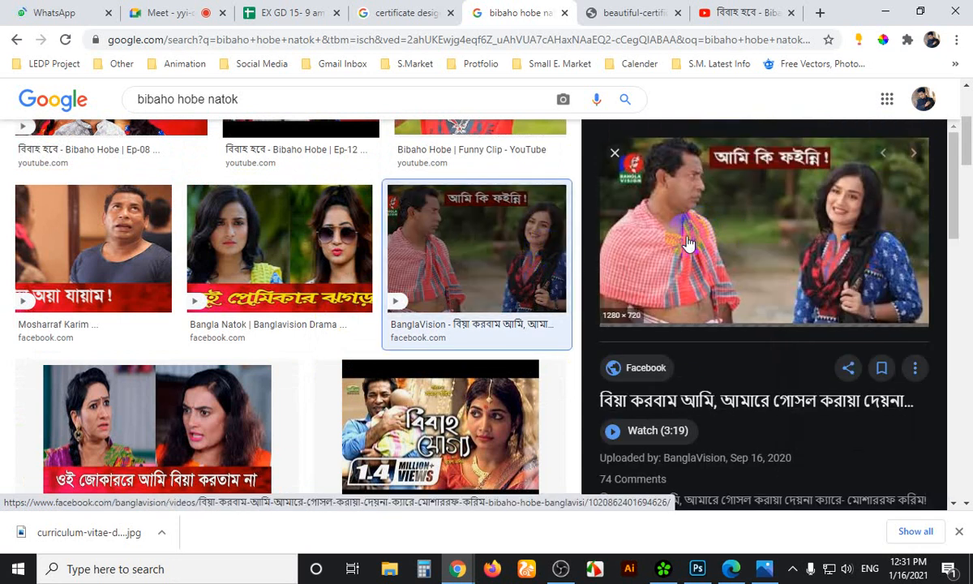
Check the other open tabs, then back in the results preview the Bibaho Hobe Funny Clip image
click(145, 5)
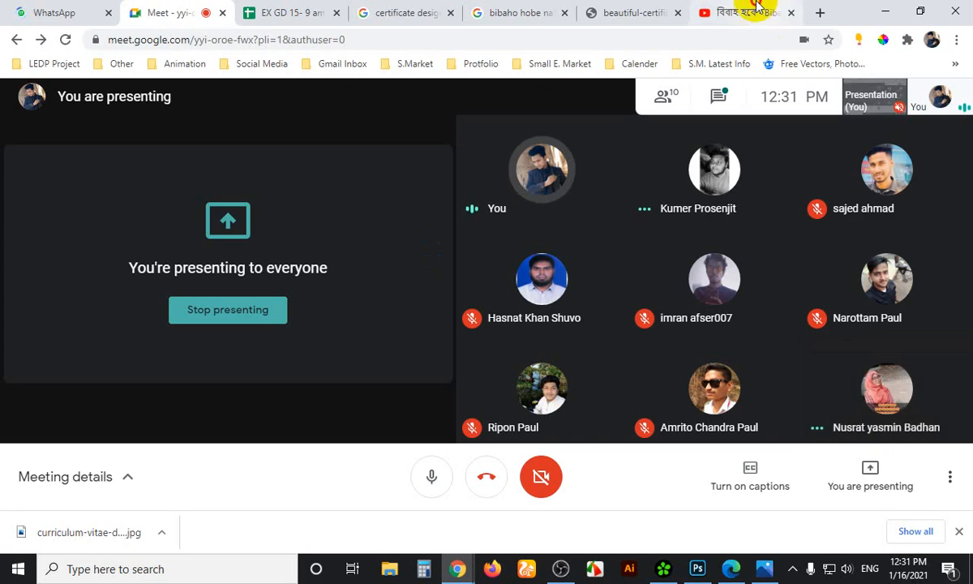
click(753, 6)
click(604, 13)
click(524, 8)
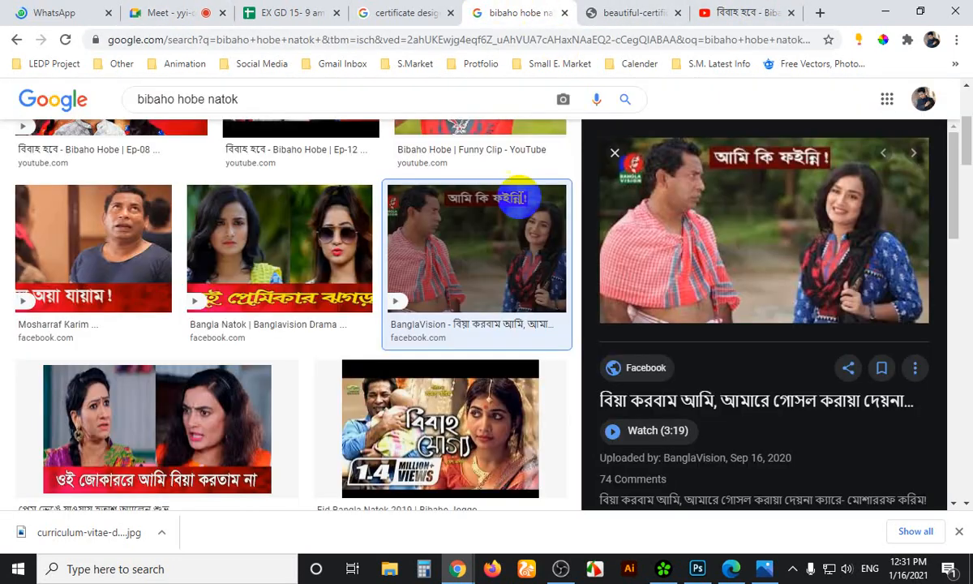
scroll(535, 364, down, 5)
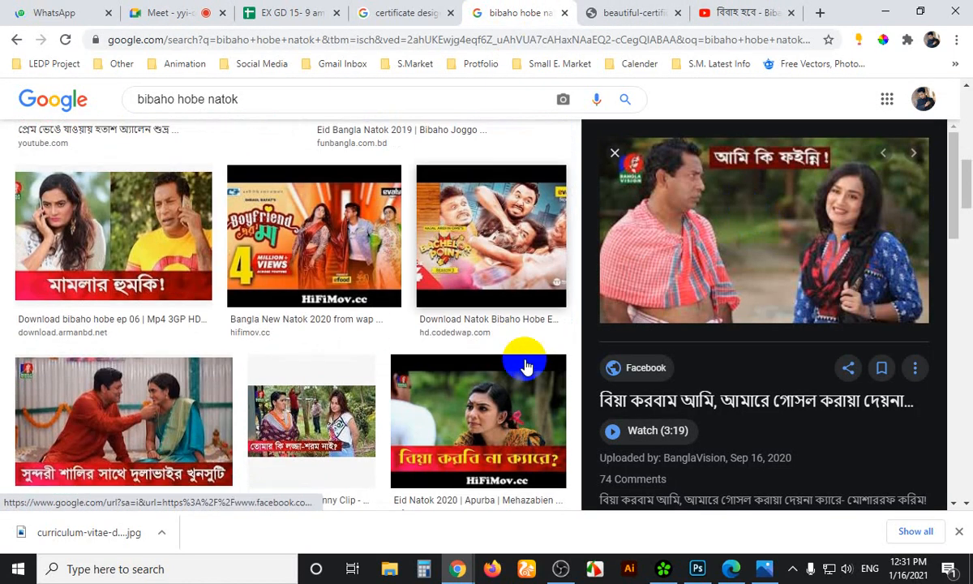
scroll(529, 367, up, 4)
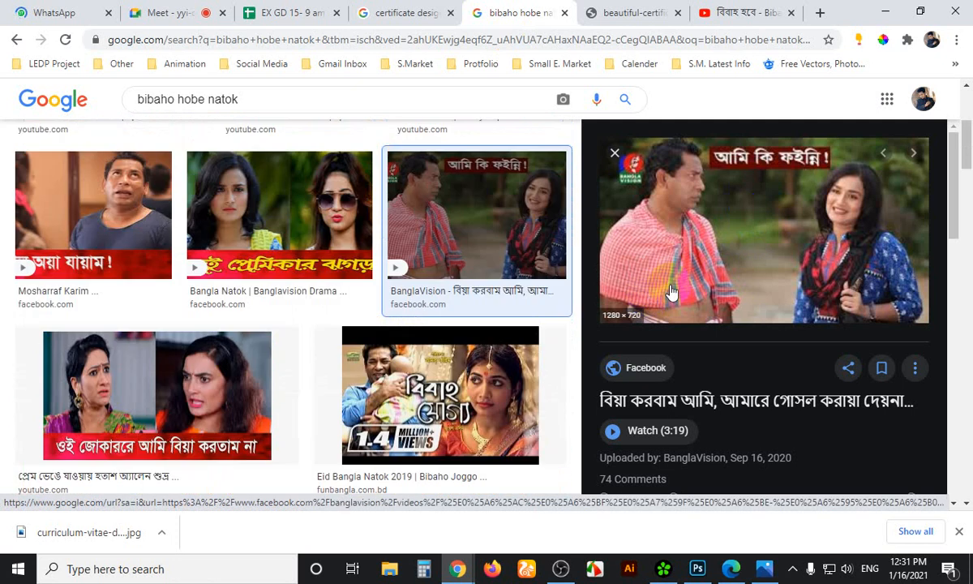
scroll(671, 292, up, 1)
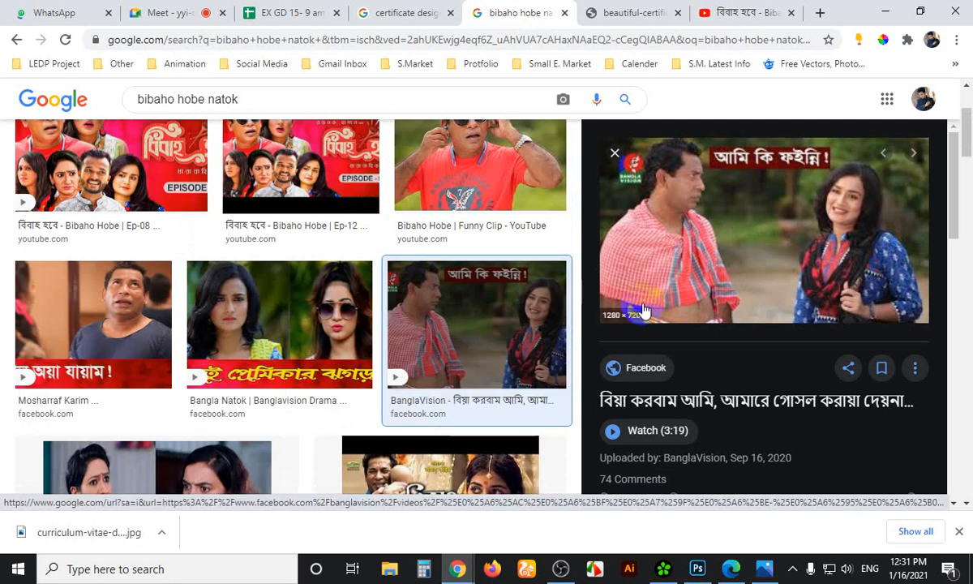
scroll(430, 333, up, 2)
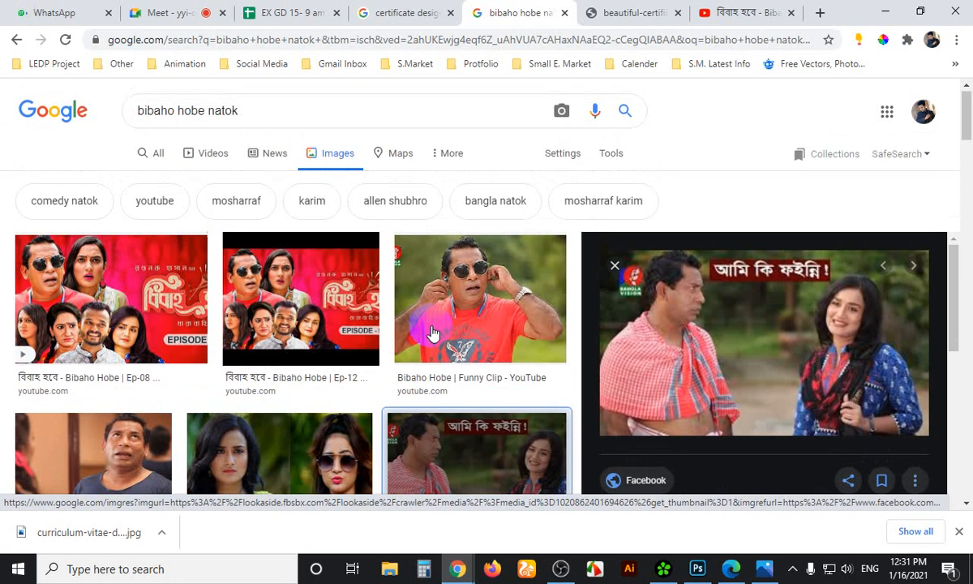
click(482, 294)
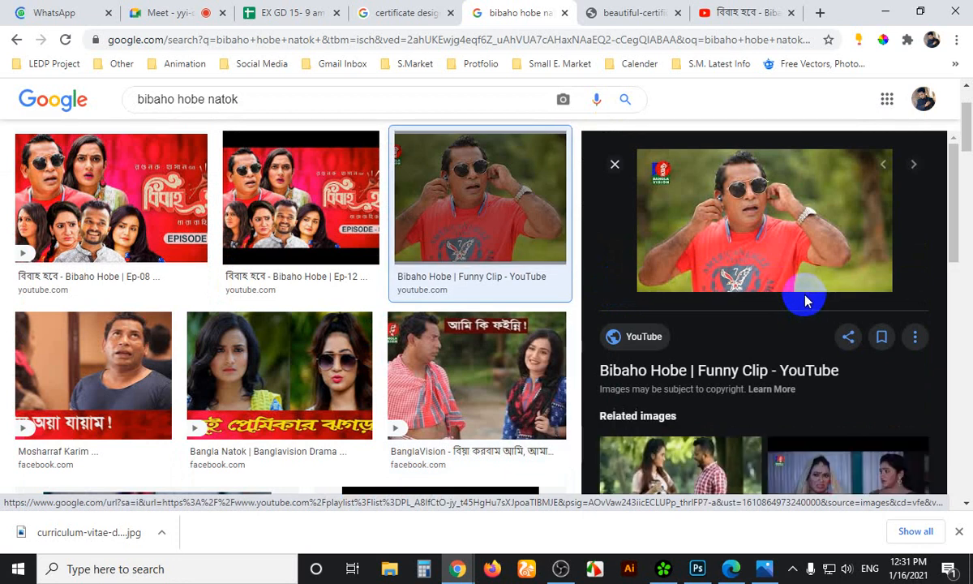
Copy the preview image and paste it into a new 336×188 Photoshop document from the Clipboard preset
right_click(739, 218)
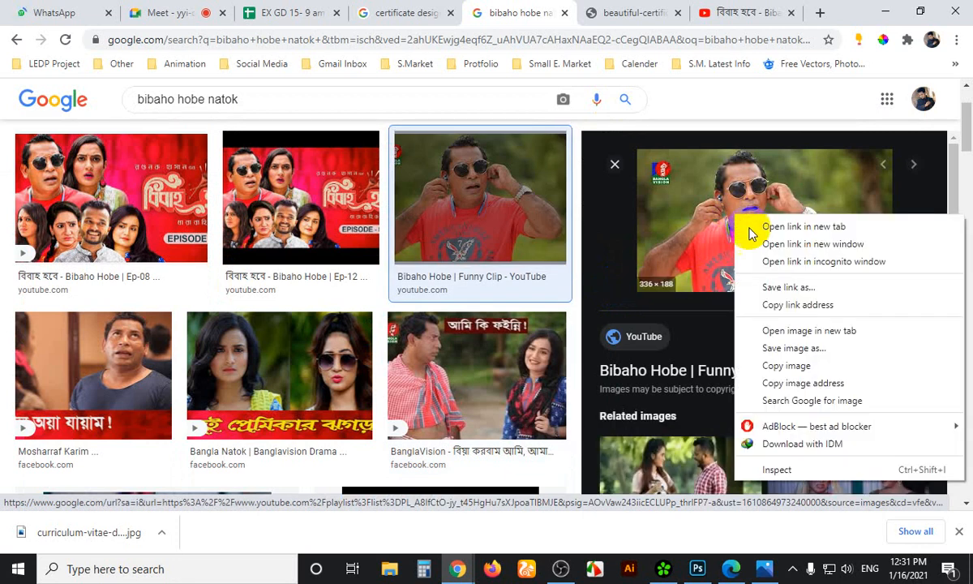
click(775, 365)
click(698, 568)
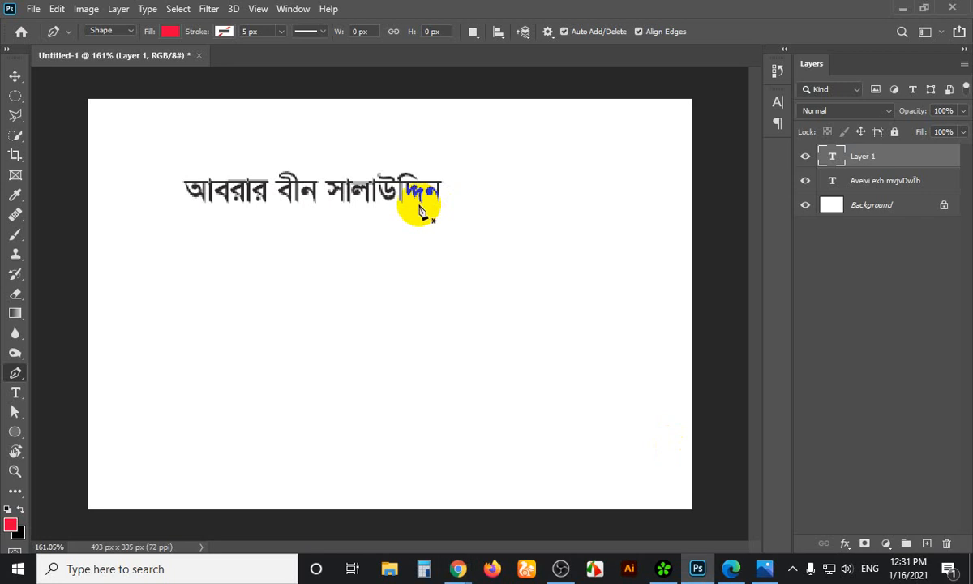
key(ctrl+n)
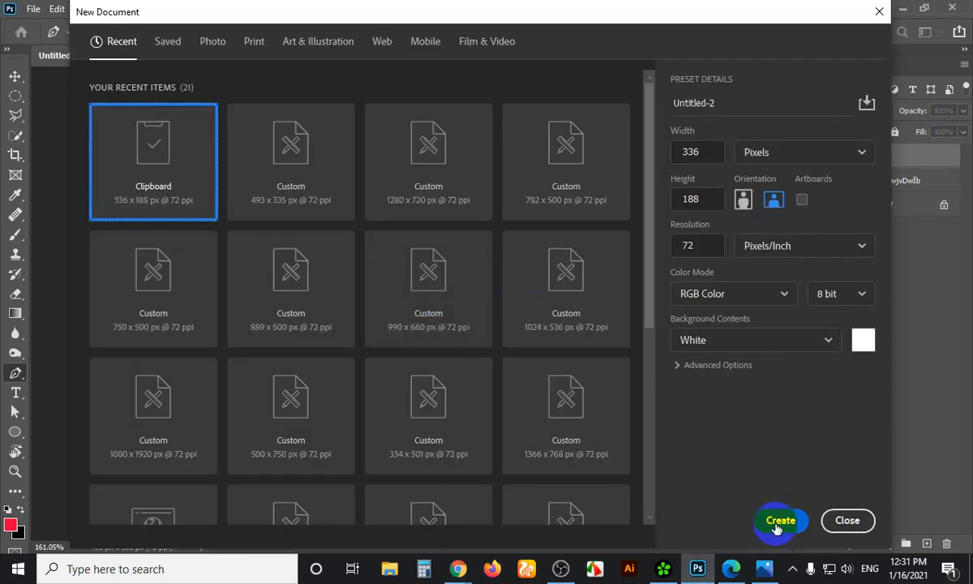
click(778, 521)
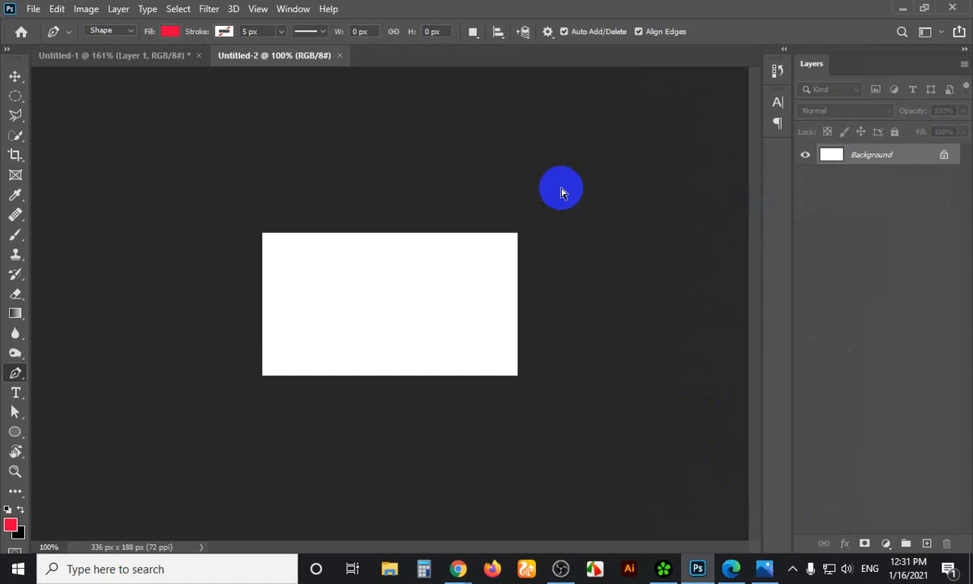
key(ctrl+v)
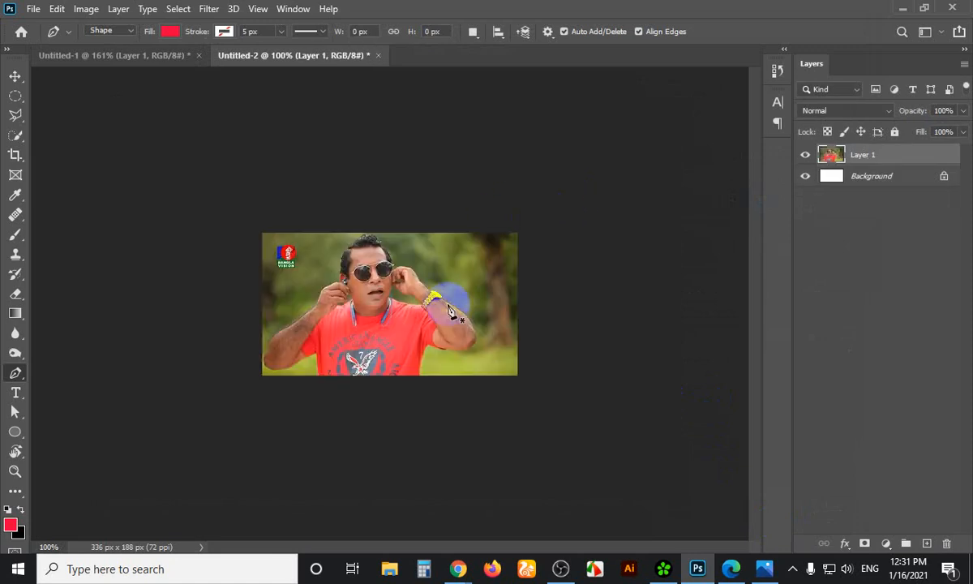
Bring Chrome's Google Images results back to the front
scroll(373, 316, up, 5)
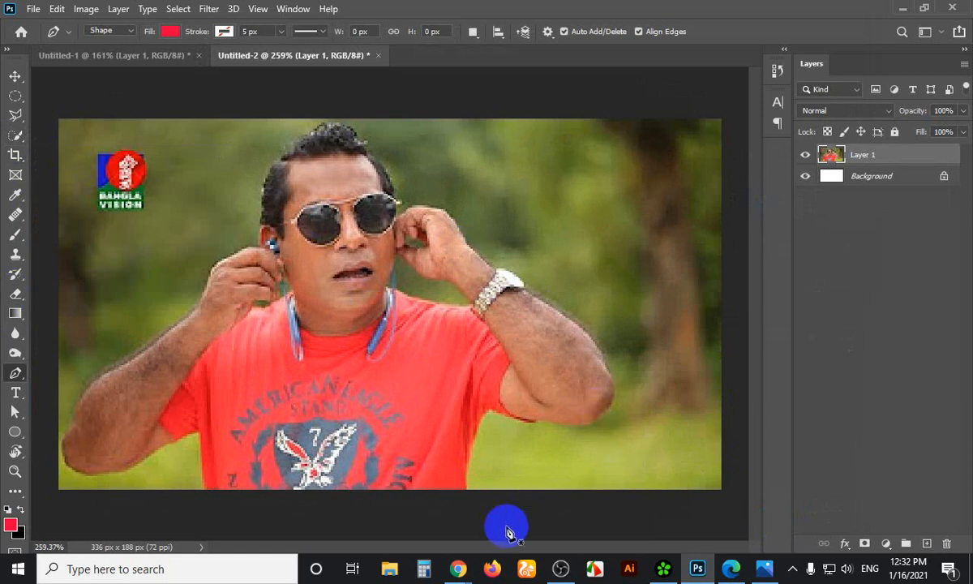
mouse_move(458, 568)
click(387, 444)
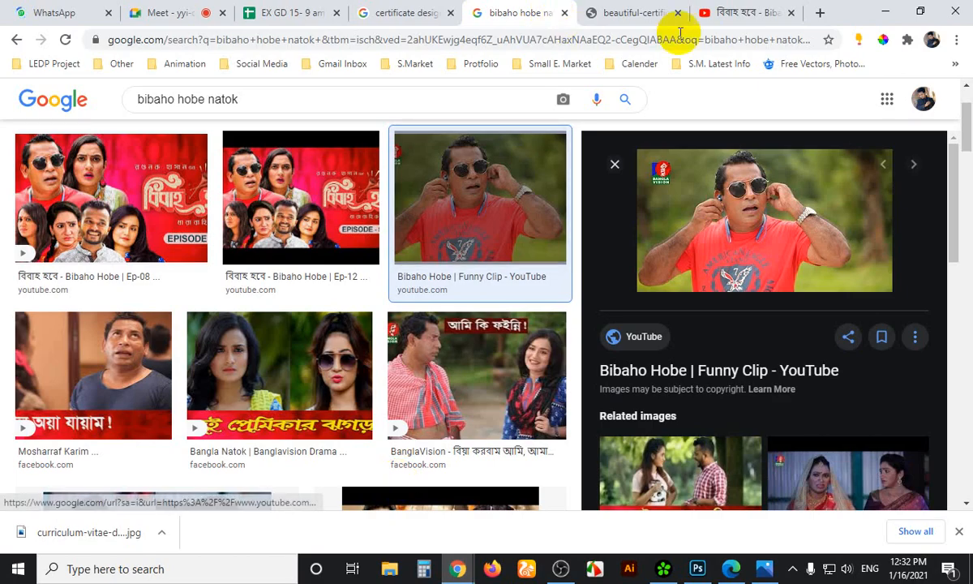
Open Google Translate in a new Chrome tab, set to English-to-Bengali
click(820, 13)
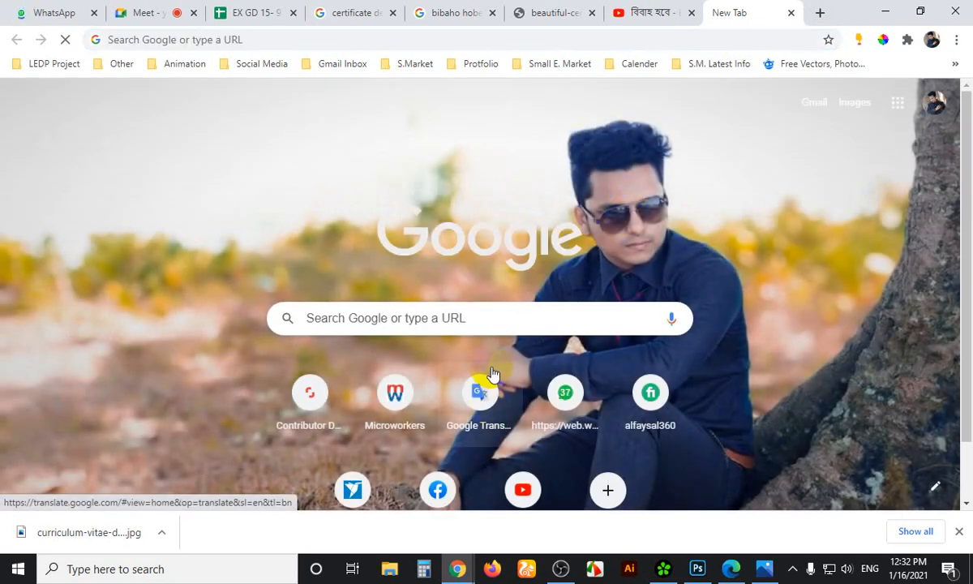
click(492, 373)
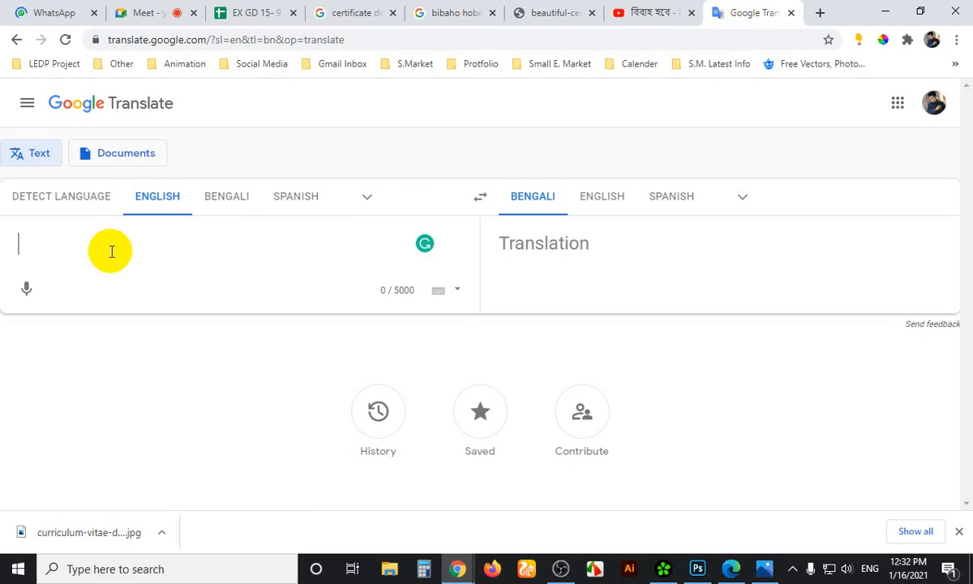
Enter the Bengali phrase কানে ধরলাম! in Google Translate, translating from Bengali to English
text(kane)
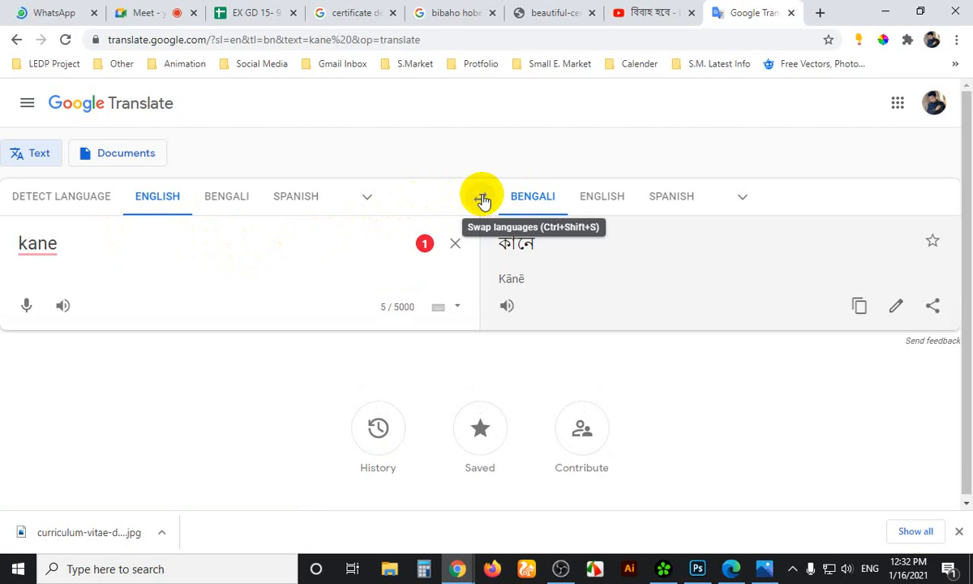
click(483, 199)
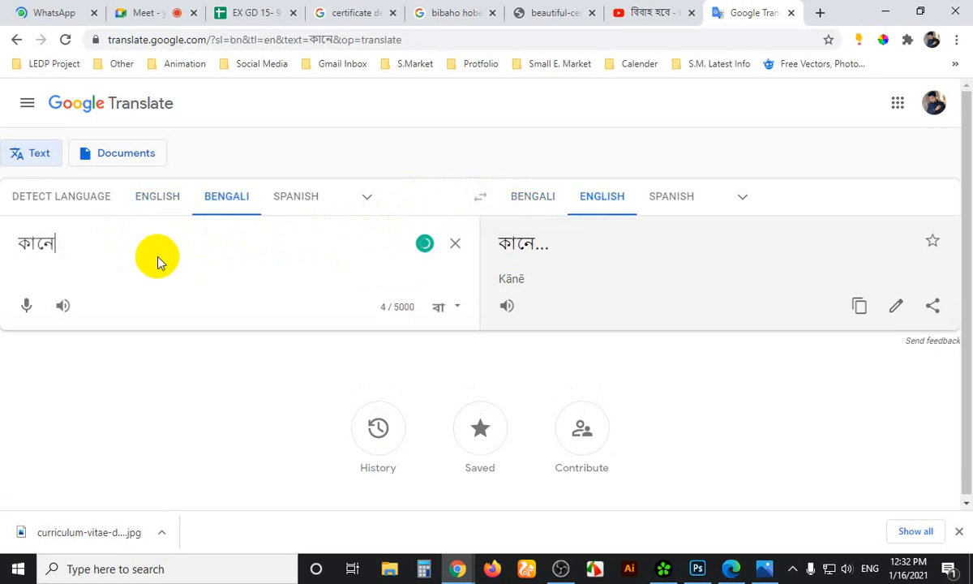
text(dorlam)
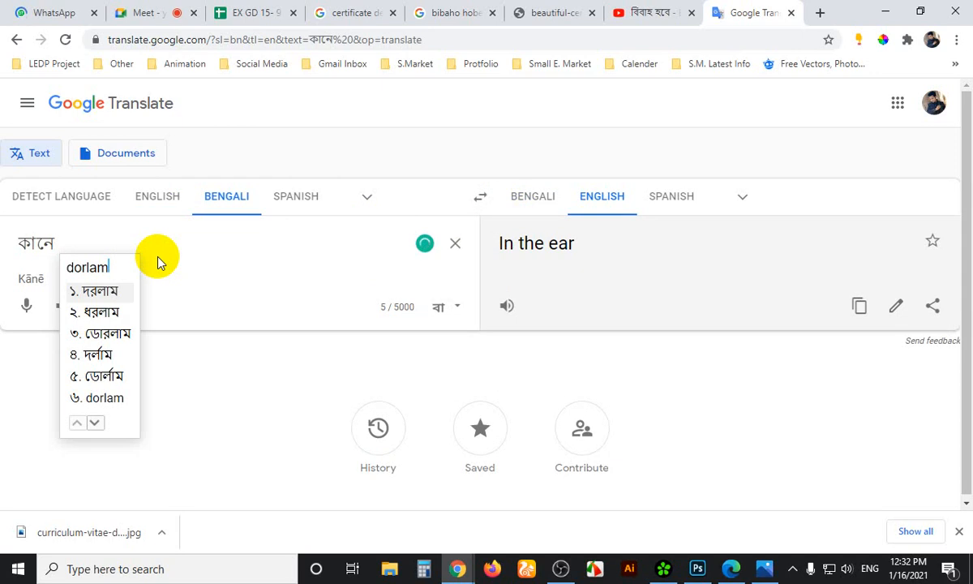
key(Down)
key(space)
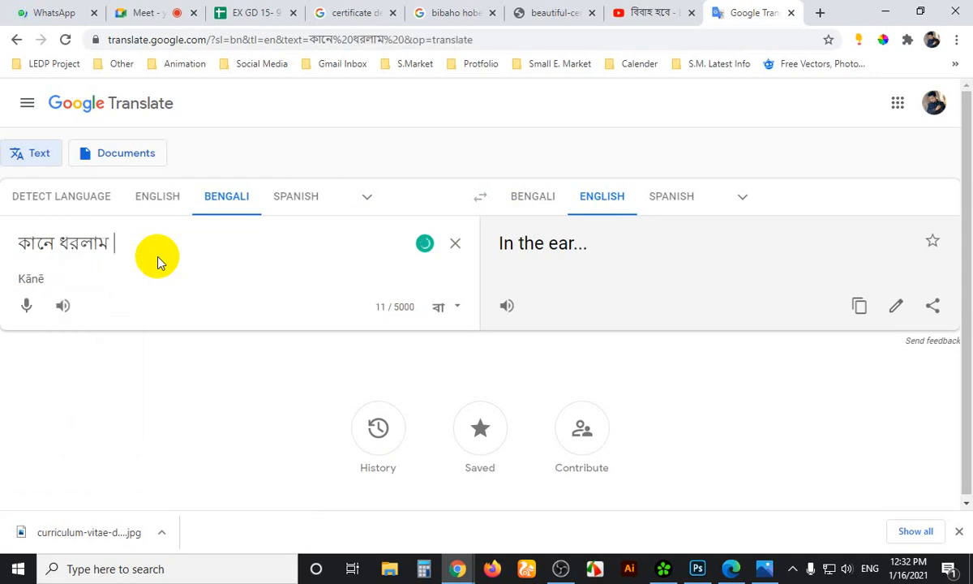
text(!)
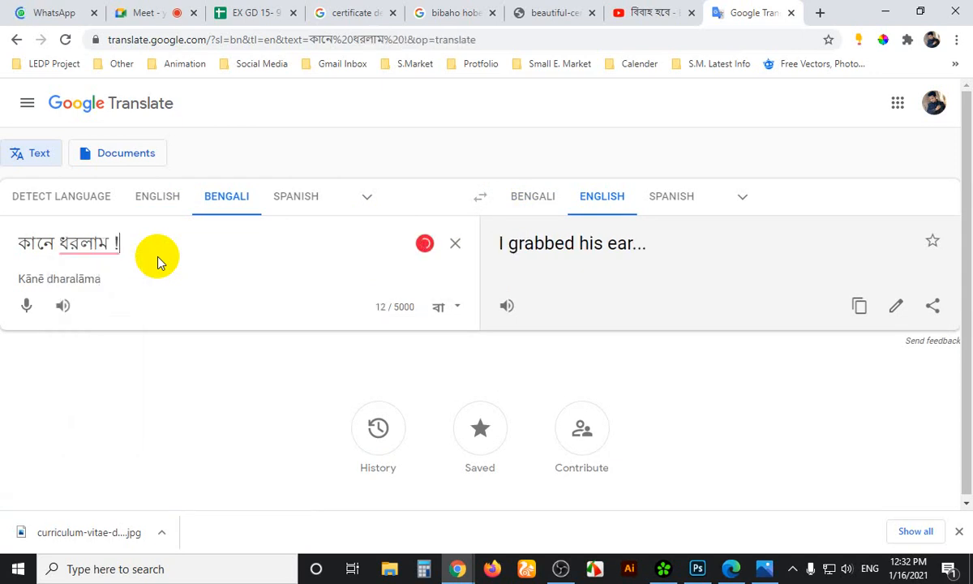
Remove the extra space in the Bengali phrase with Grammarly's fix
key(ctrl+a)
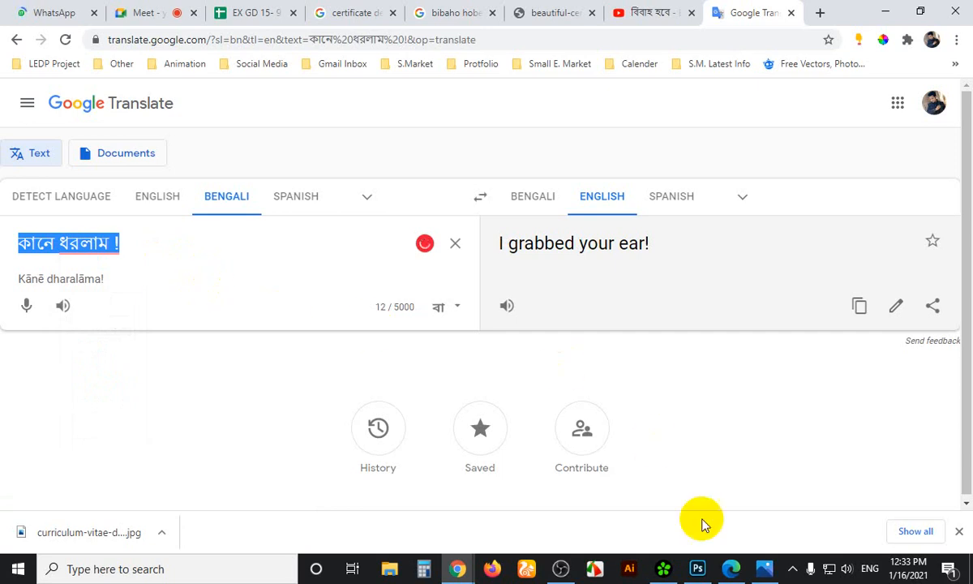
click(210, 243)
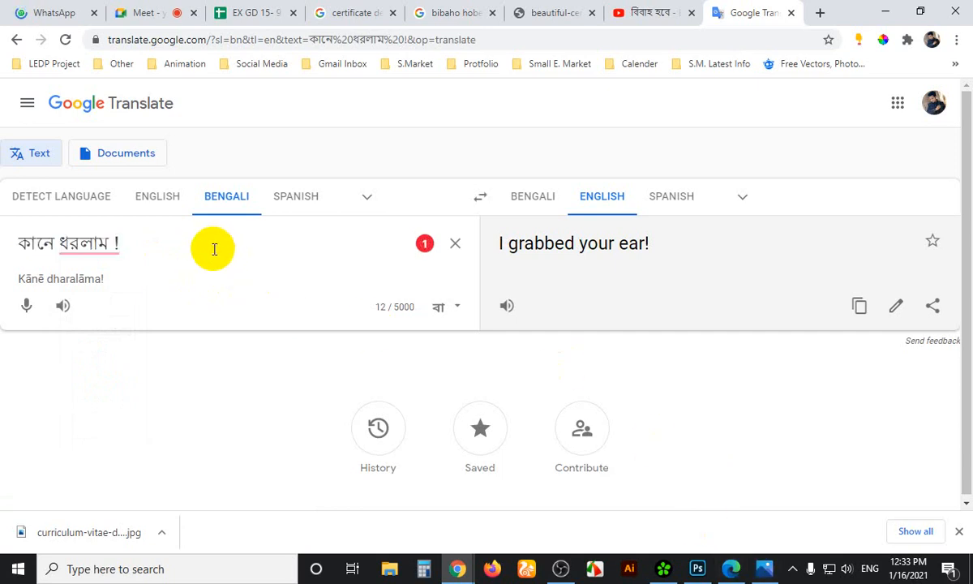
double_click(104, 242)
mouse_move(104, 242)
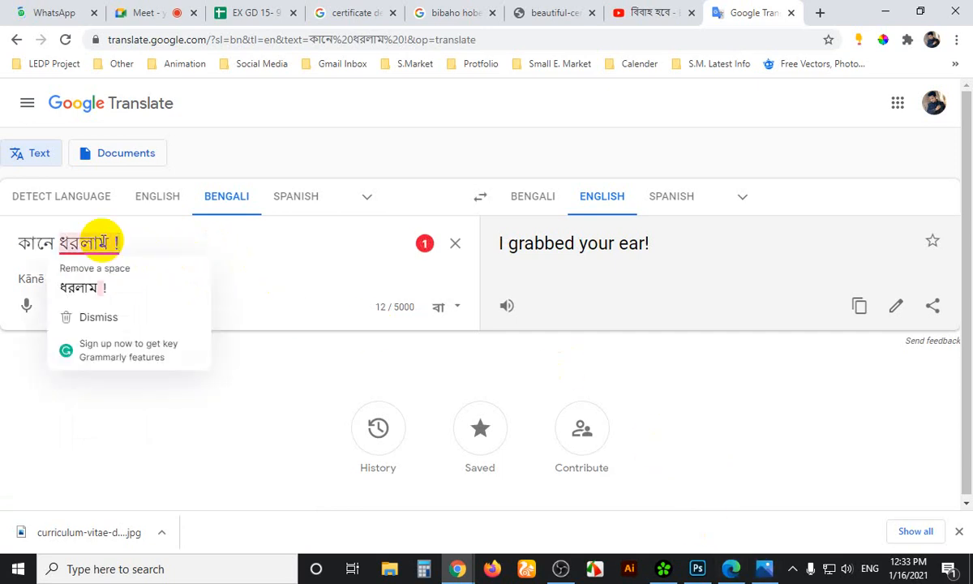
click(77, 289)
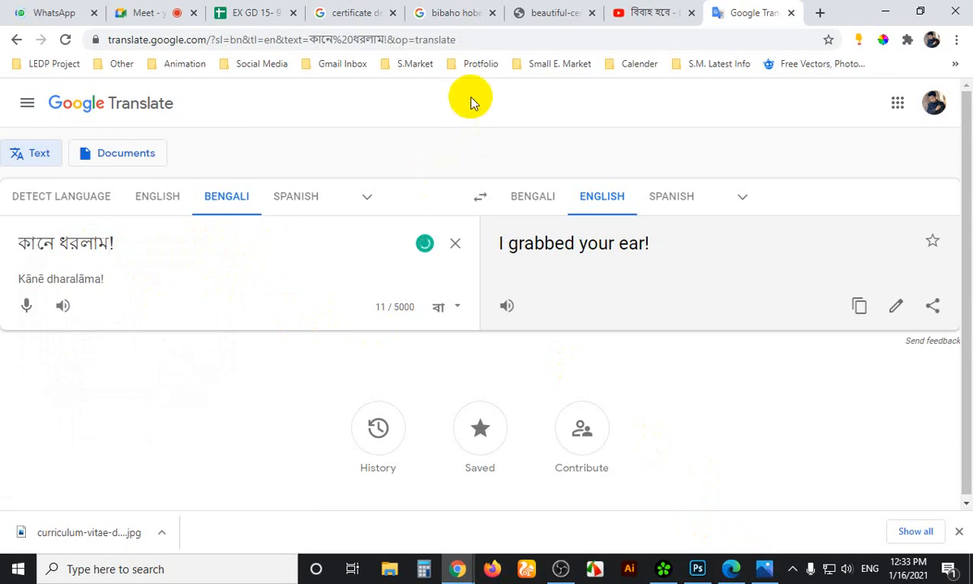
Capture the Bengali phrase with Lightshot and copy the screenshot to the clipboard
key(Print)
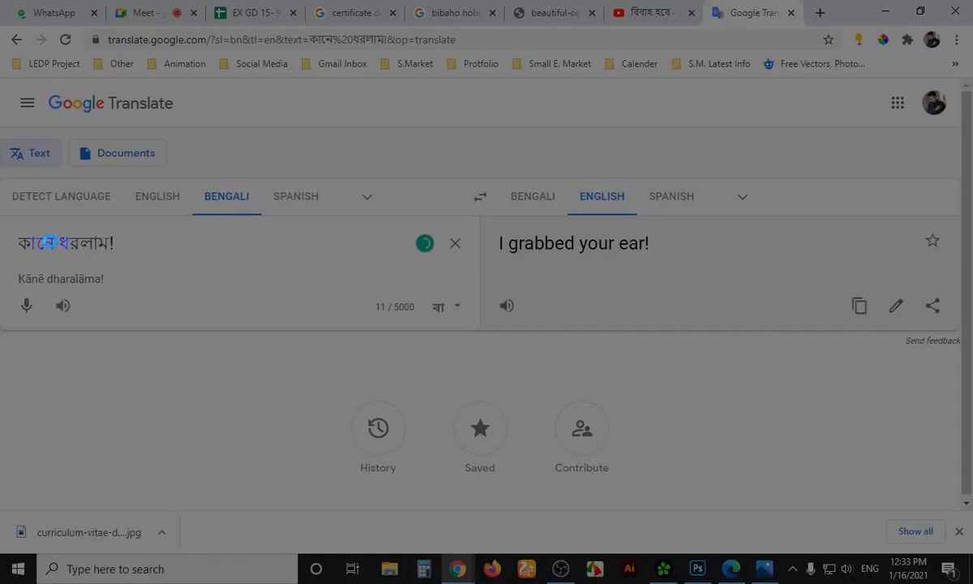
drag(10, 229, 99, 250)
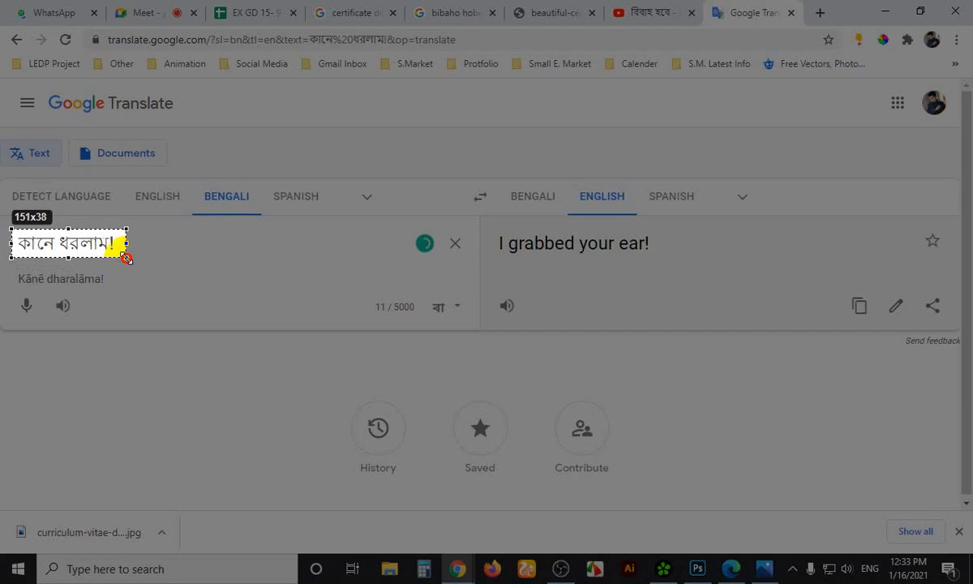
click(102, 273)
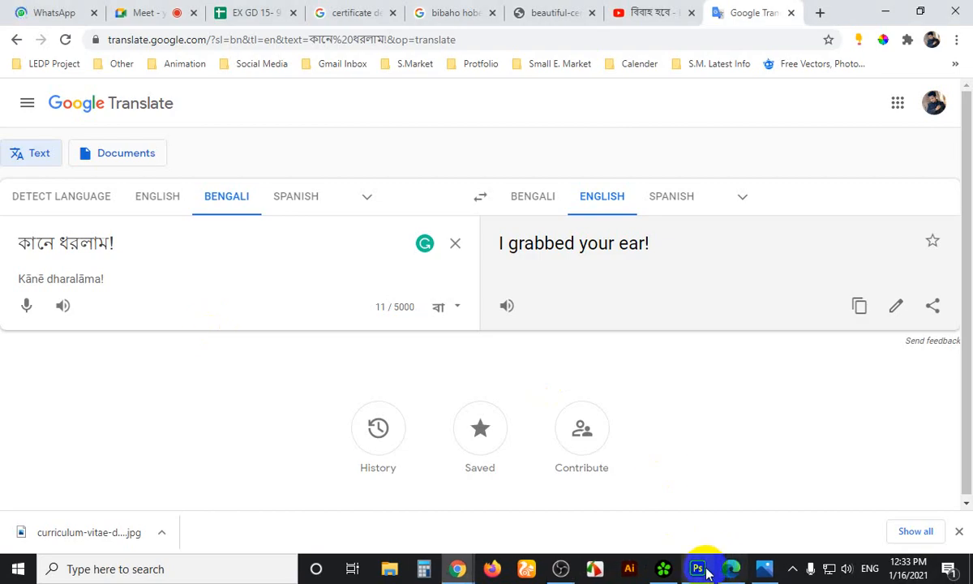
click(697, 568)
Paste the captured phrase onto the photo and delete the stray Pen line shape
key(ctrl+v)
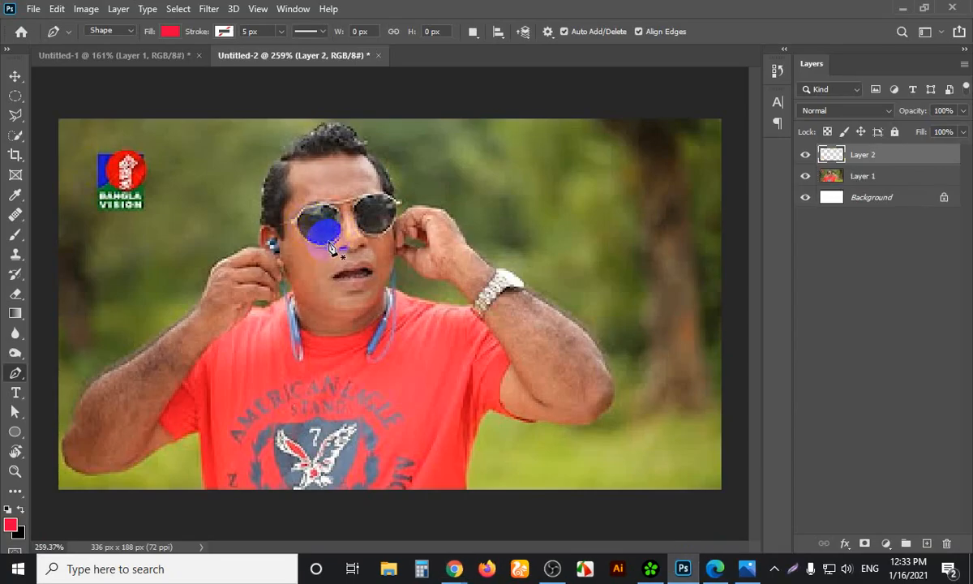
click(217, 404)
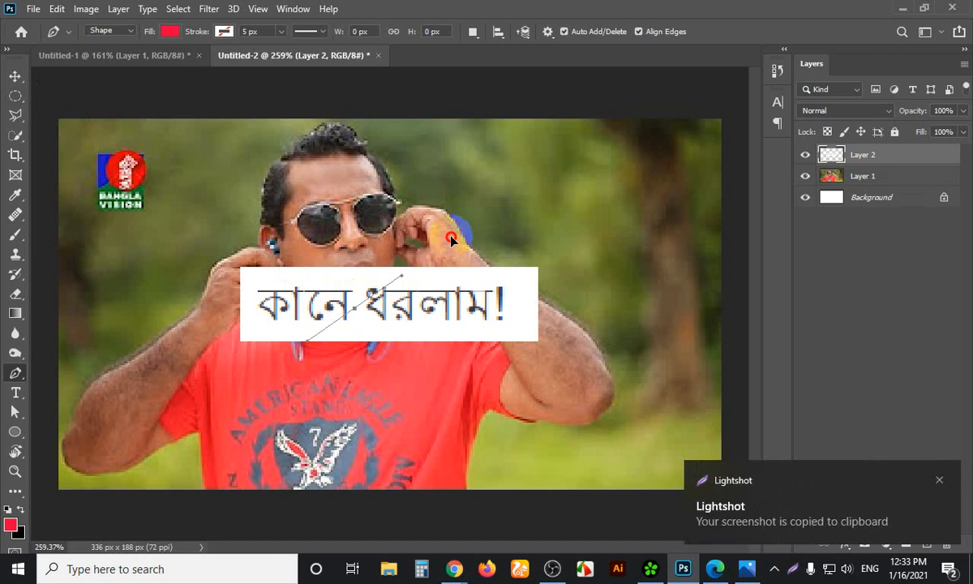
click(490, 212)
click(13, 76)
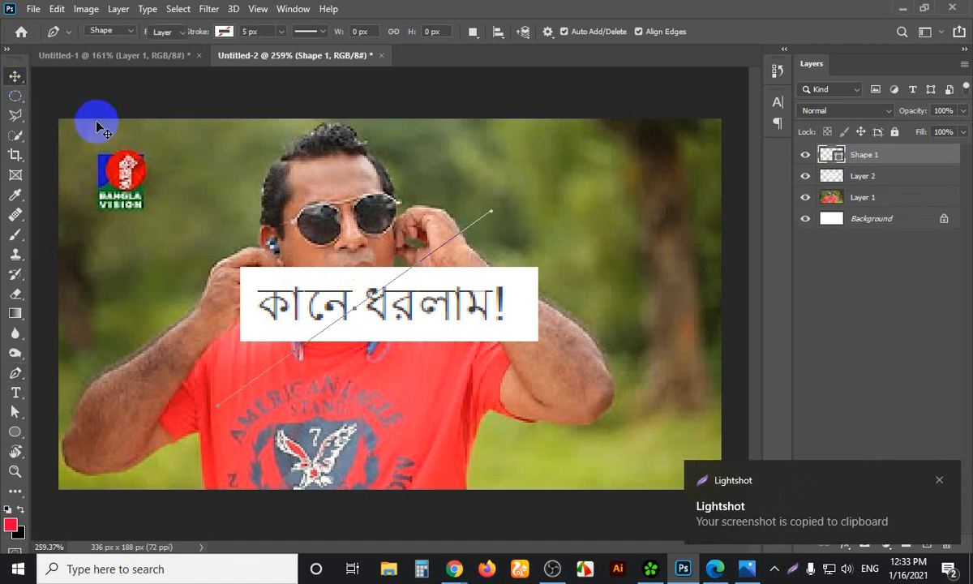
key(Delete)
Move the phrase image to the top right and start scaling it to about 65%
click(438, 298)
drag(438, 298, 618, 168)
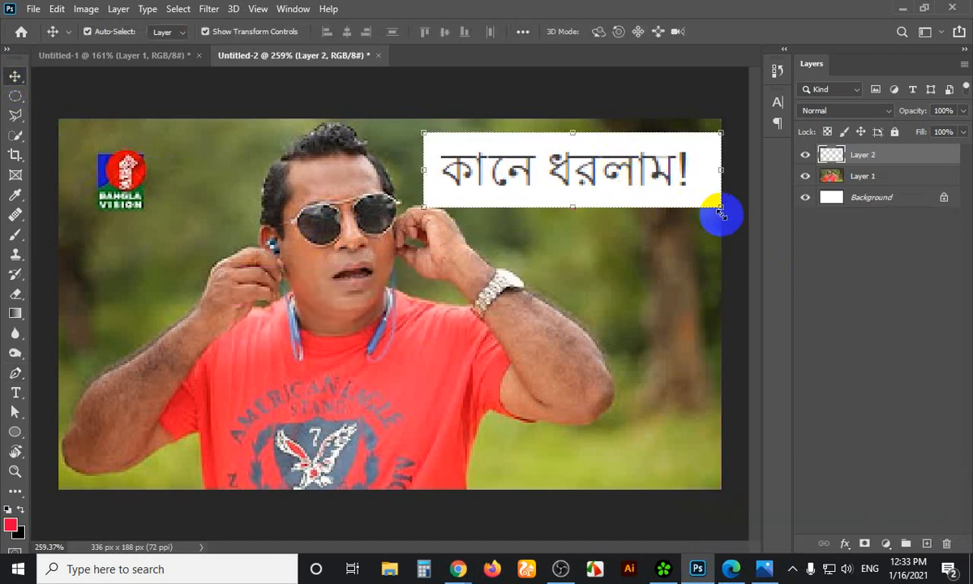
drag(712, 212, 668, 197)
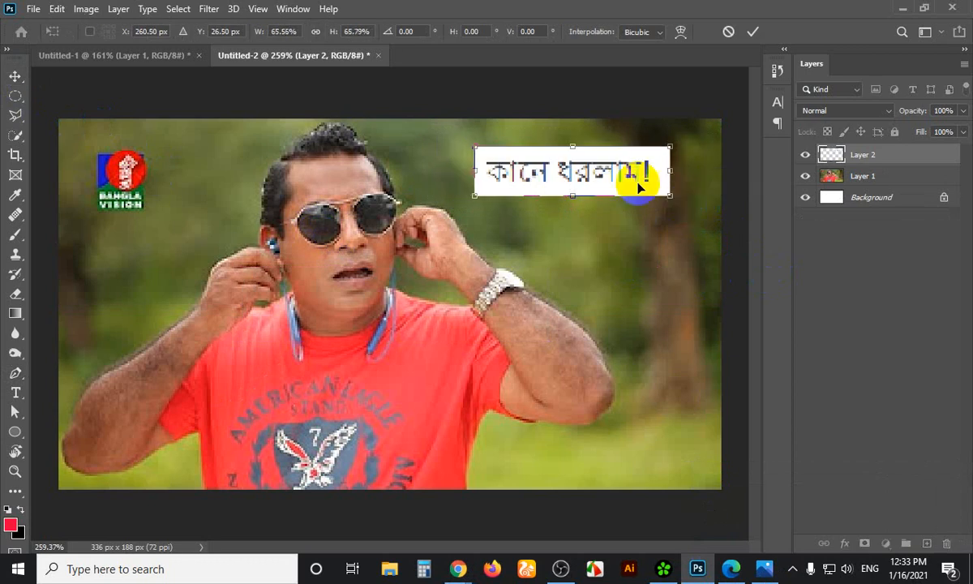
Apply the resize, delete the pasted phrase Layer 2, and select Layer 1
drag(624, 172, 636, 191)
click(730, 256)
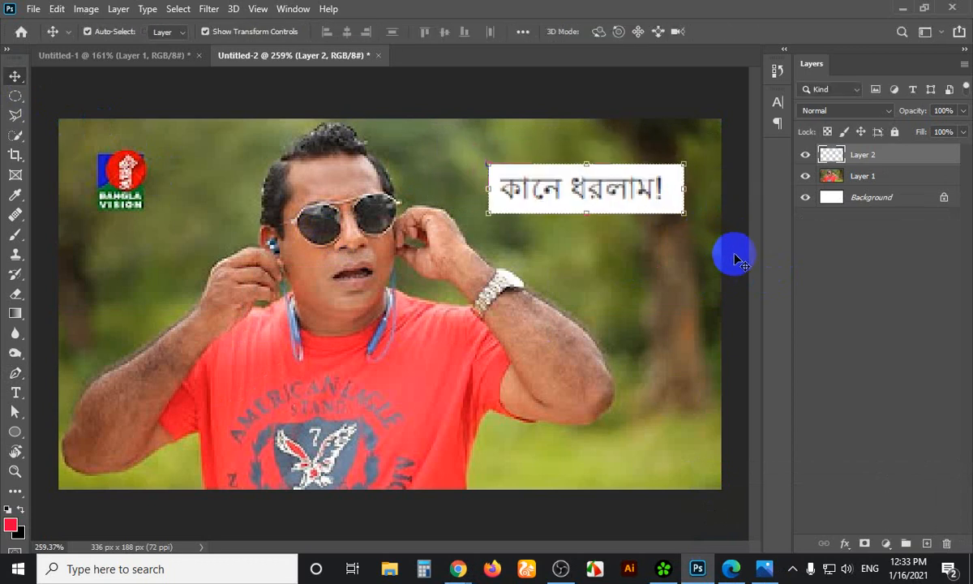
key(Delete)
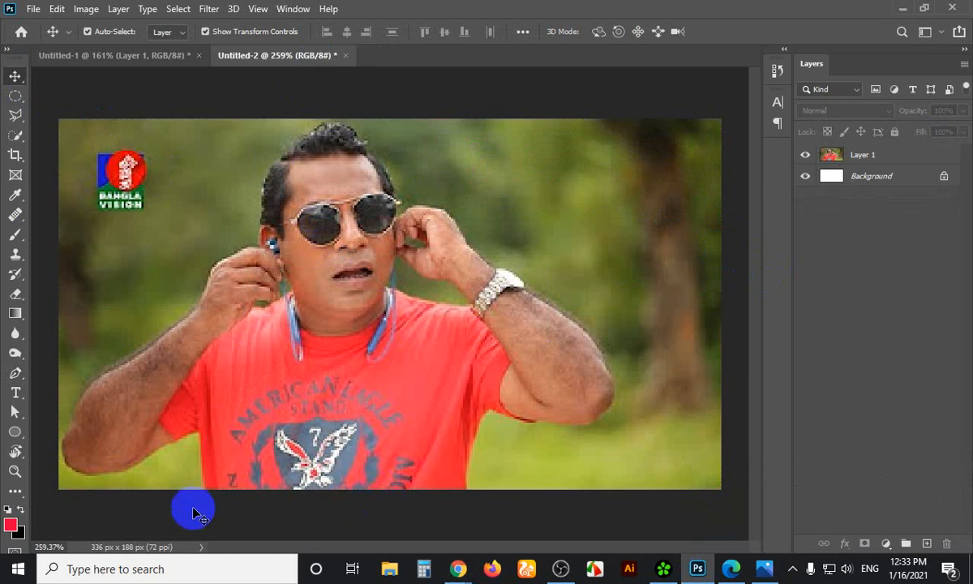
key(super)
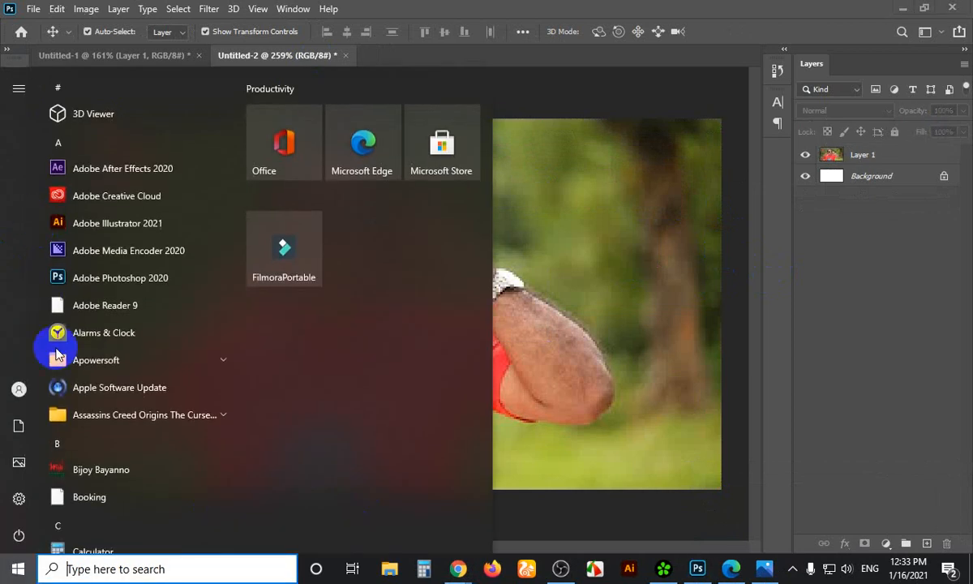
key(super)
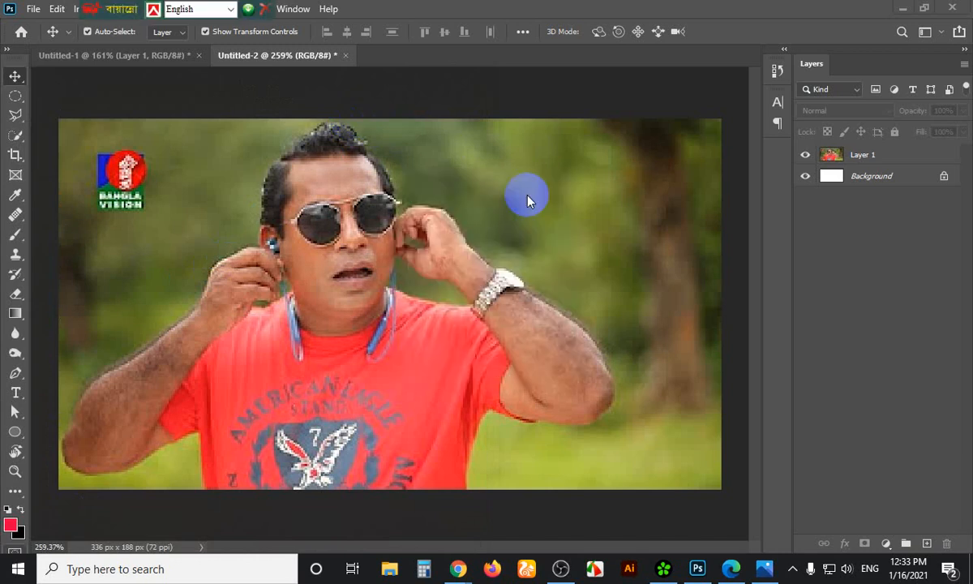
click(861, 156)
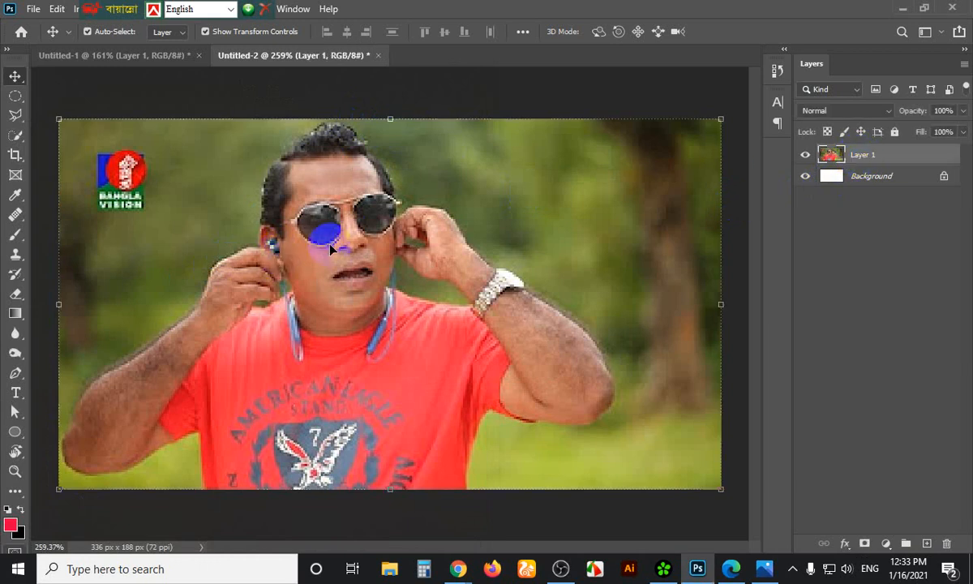
Duplicate the photo layer and pick the Spot Healing Brush at size 4
key(ctrl+j)
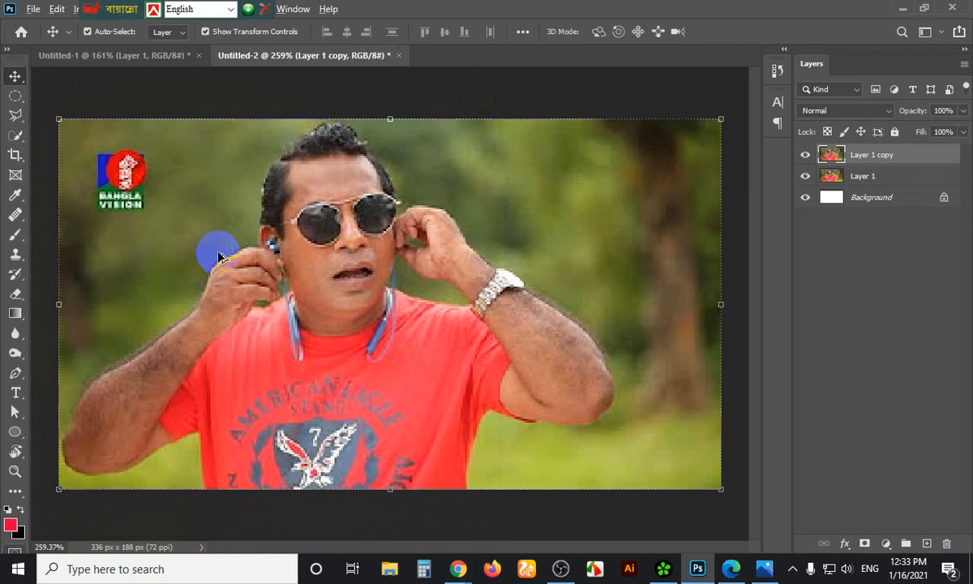
drag(217, 249, 322, 240)
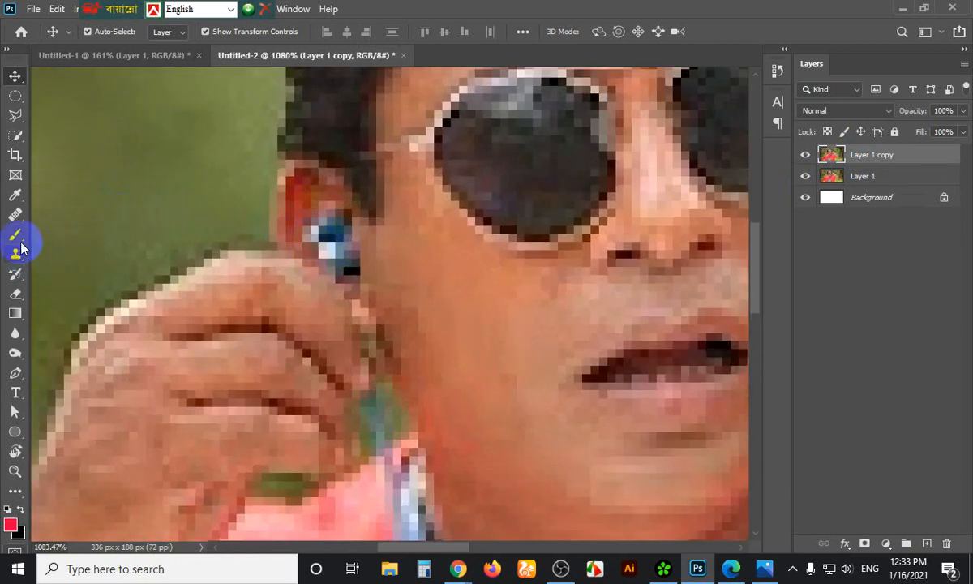
click(17, 218)
right_click(17, 217)
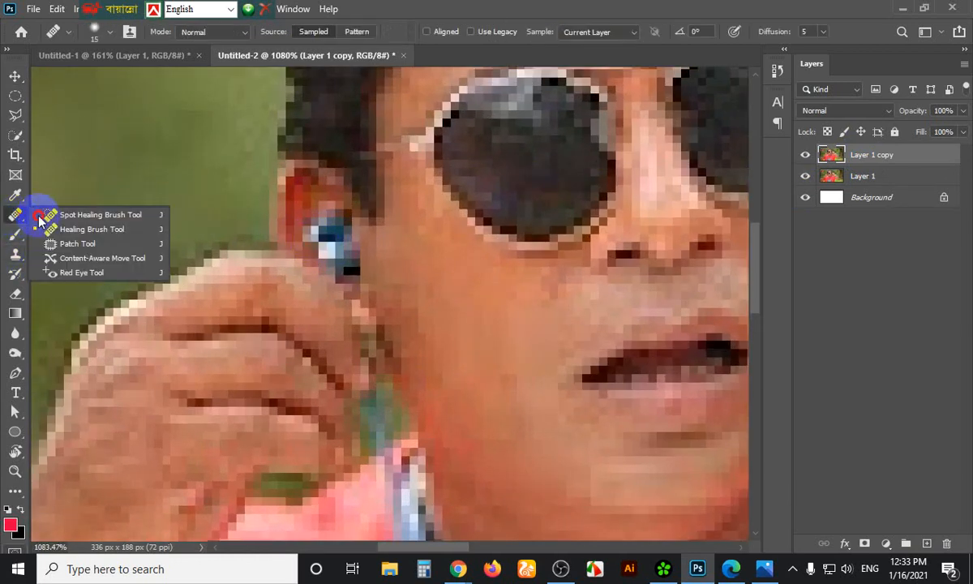
click(81, 210)
key(bracketleft)
key(bracketleft)
key(bracketleft)
key(bracketleft)
key(bracketleft)
key(bracketleft)
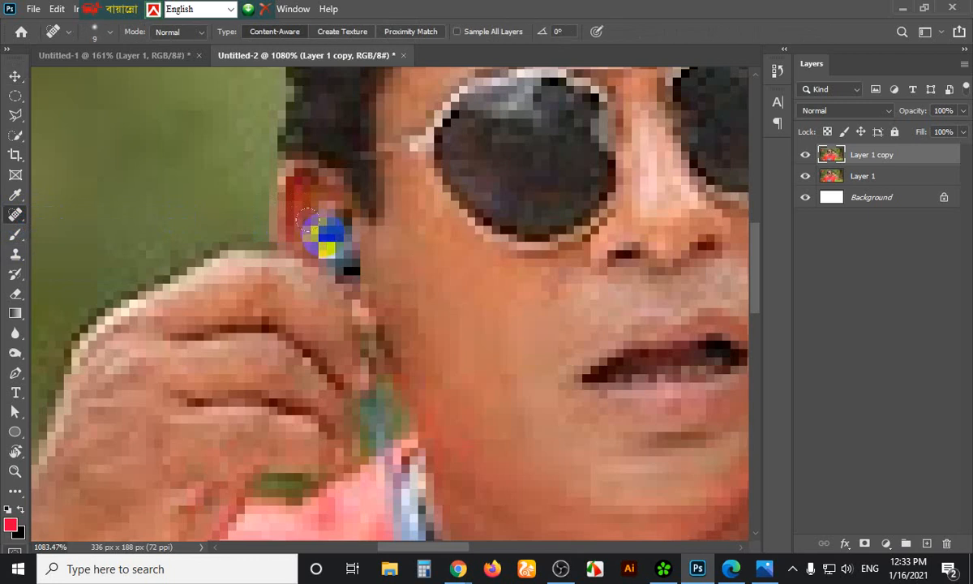
Heal away the white and blue earbud pixels beside the man's left ear
click(328, 250)
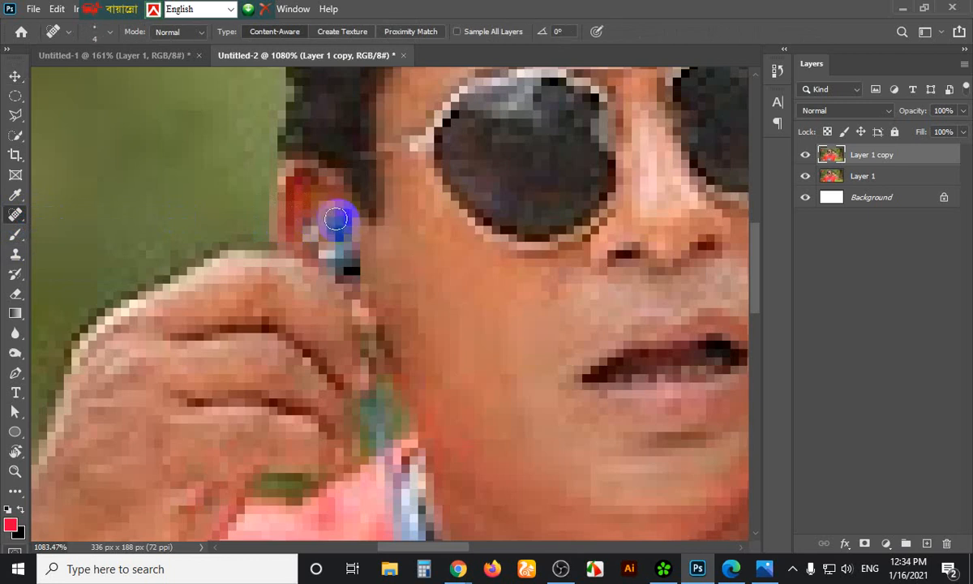
mouse_move(334, 219)
mouse_down()
mouse_move(343, 262)
mouse_move(332, 255)
mouse_move(329, 219)
mouse_move(347, 264)
mouse_move(312, 218)
mouse_move(315, 242)
mouse_move(351, 220)
mouse_move(333, 212)
mouse_move(347, 263)
mouse_move(322, 235)
mouse_move(324, 252)
mouse_move(348, 219)
mouse_move(347, 235)
mouse_move(329, 216)
mouse_move(349, 266)
mouse_move(347, 212)
mouse_move(319, 226)
mouse_up()
click(330, 220)
scroll(320, 227, down, 3)
scroll(321, 229, down, 3)
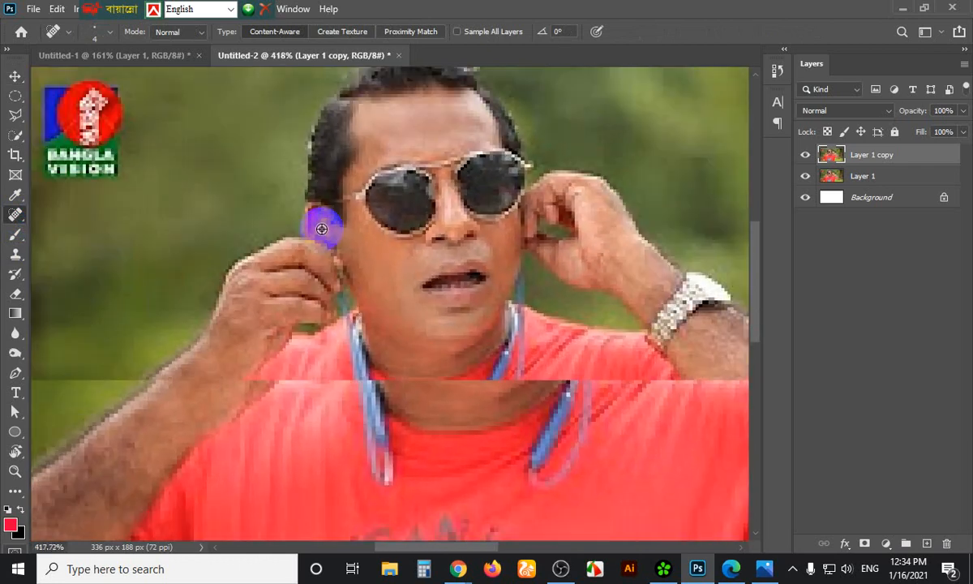
scroll(435, 244, down, 1)
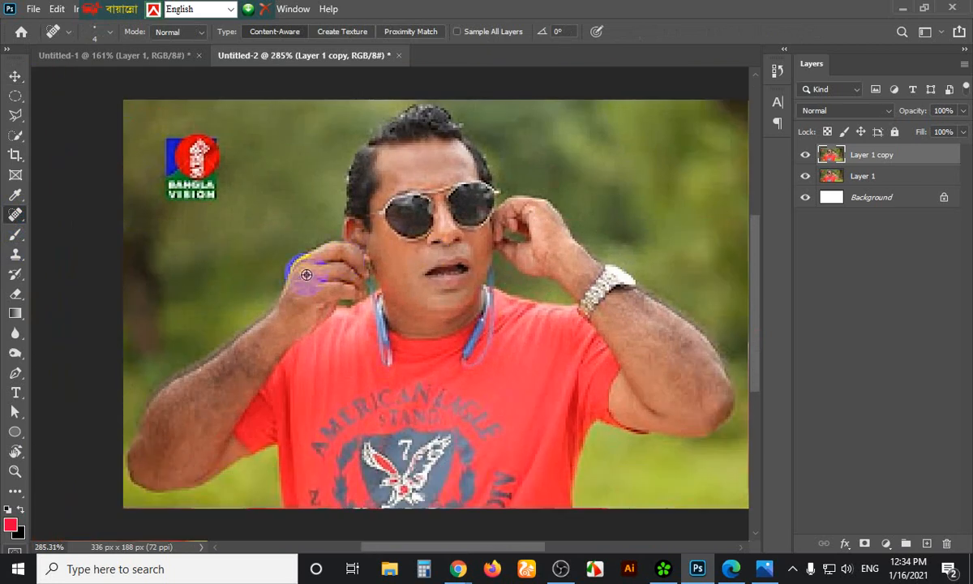
scroll(363, 235, down, 1)
drag(435, 245, 435, 245)
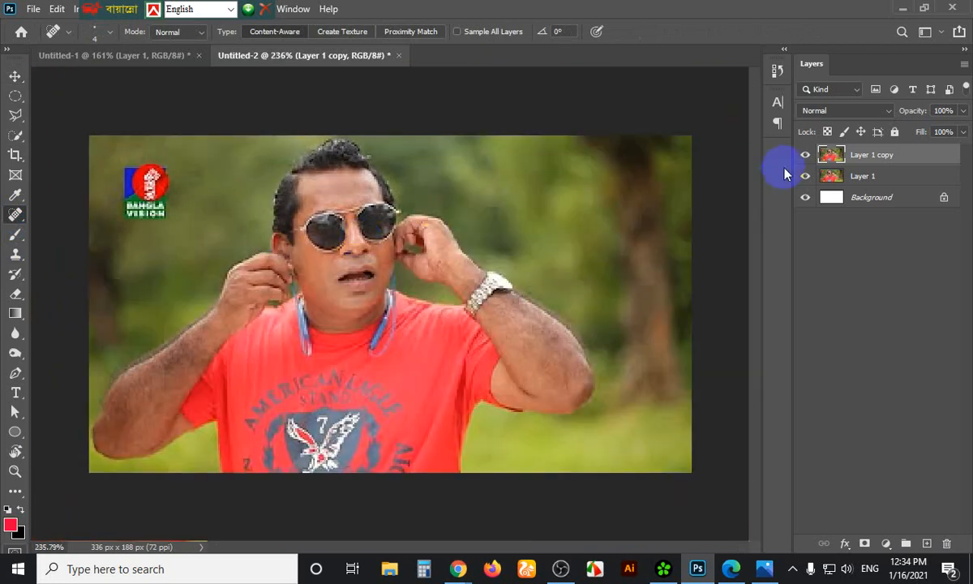
Select the Type tool and switch keyboard input to Bijoy Classic
click(17, 394)
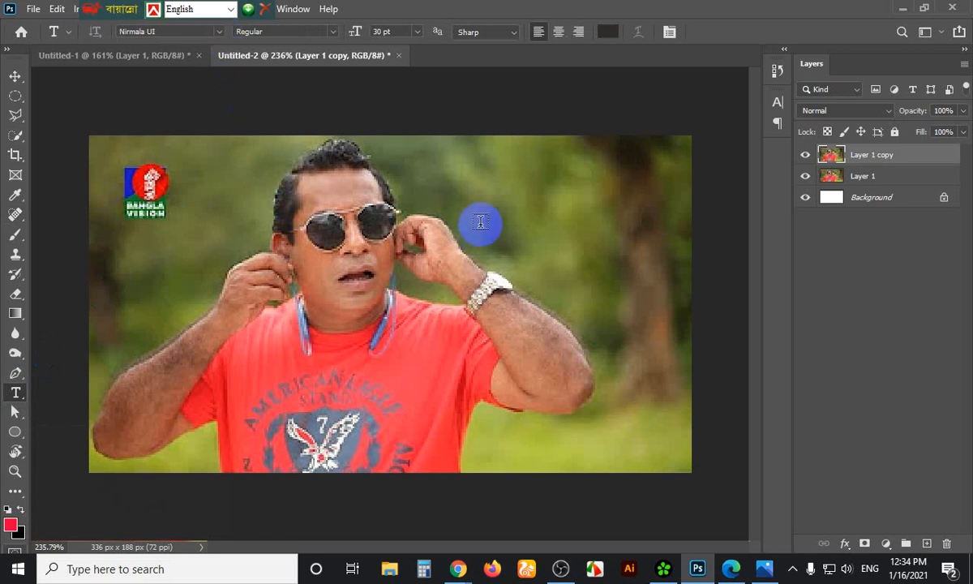
click(218, 33)
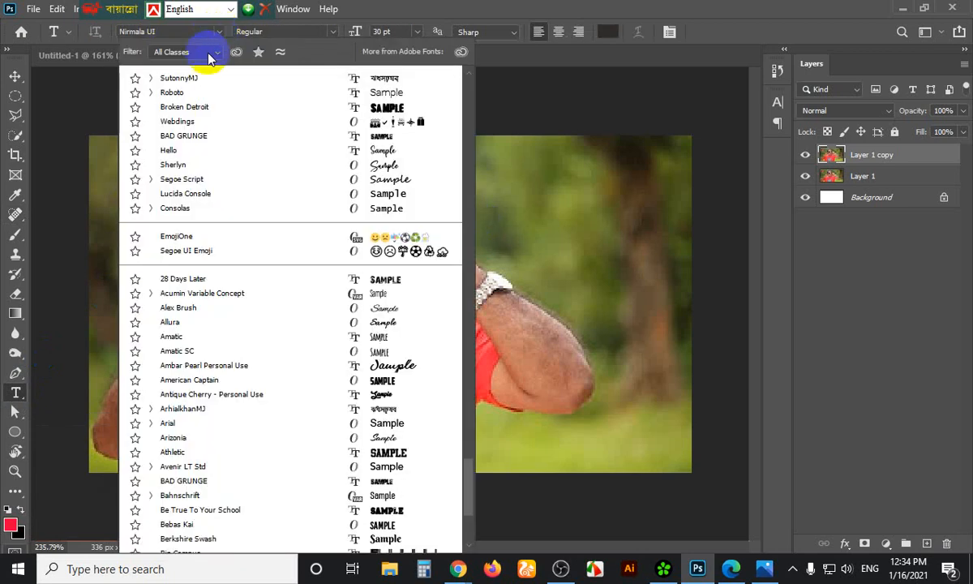
click(195, 75)
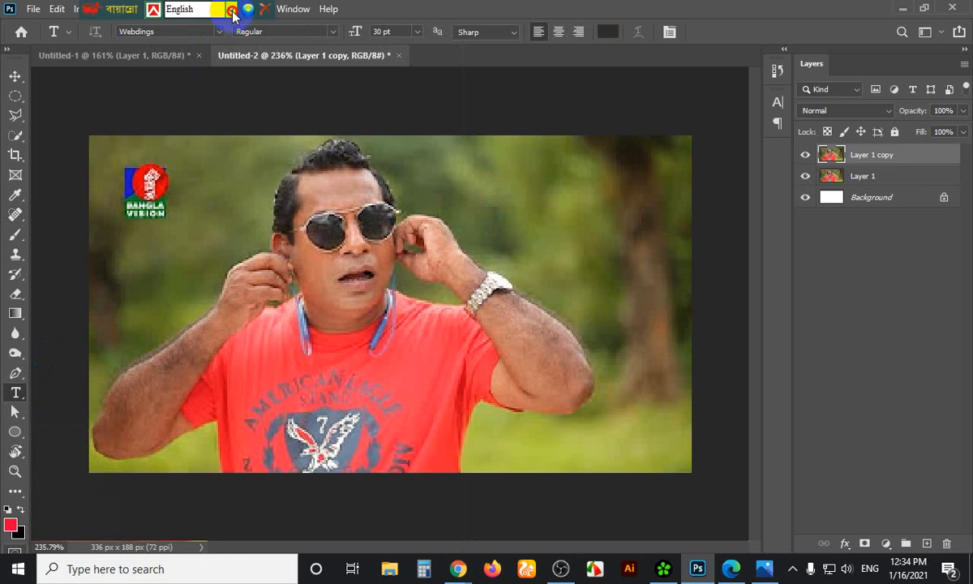
click(230, 9)
click(203, 36)
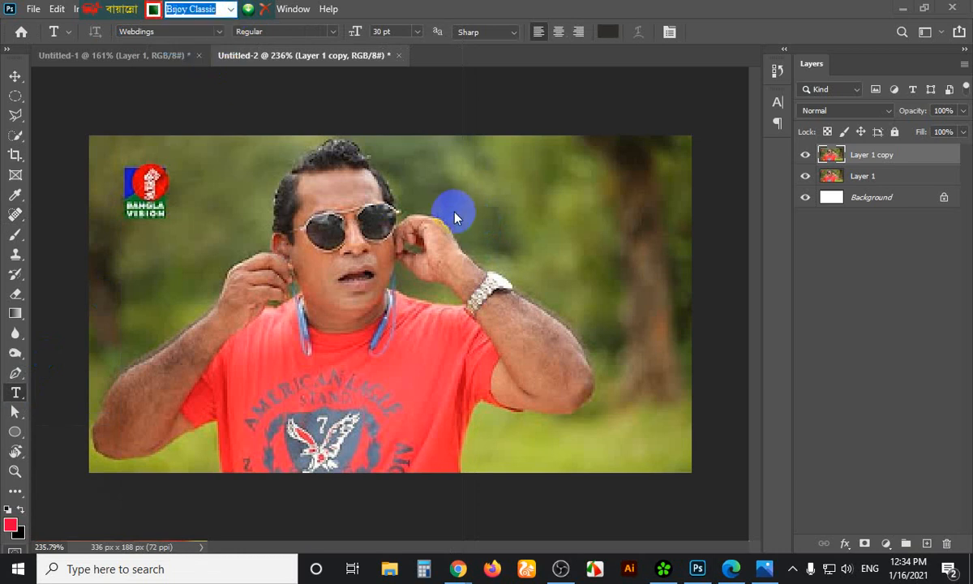
click(456, 207)
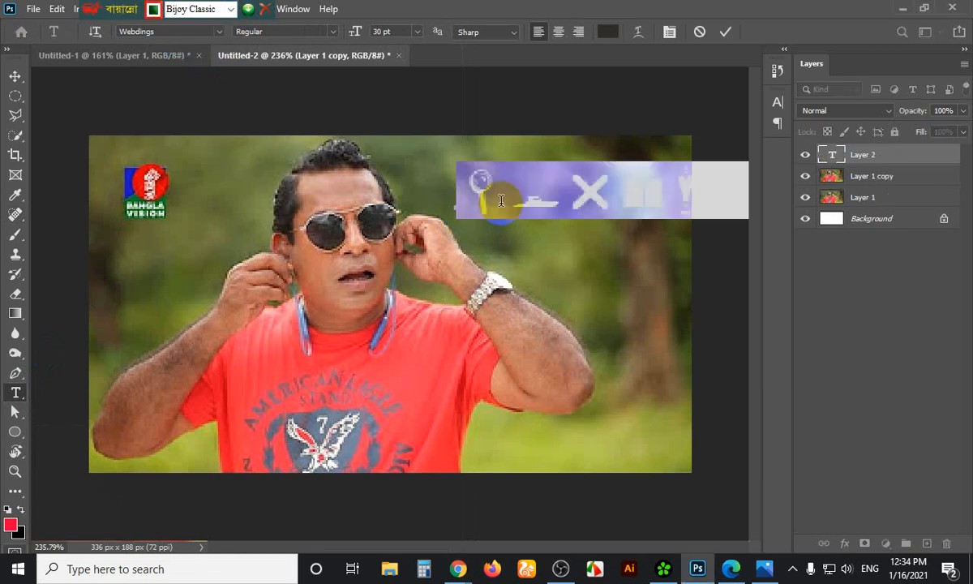
Start a text layer at the photo's upper right and set its font to SutonnyMJ
click(501, 200)
key(ctrl+a)
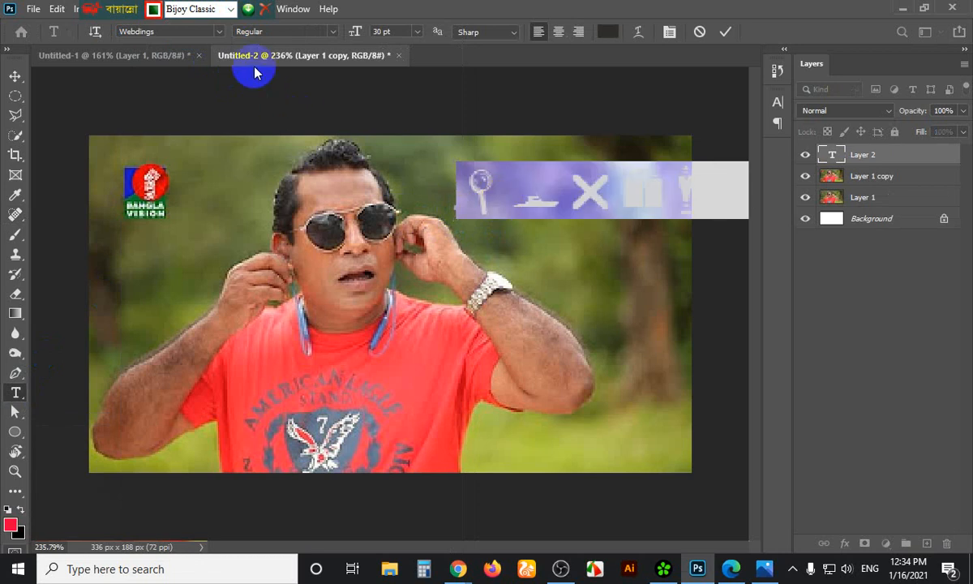
click(218, 31)
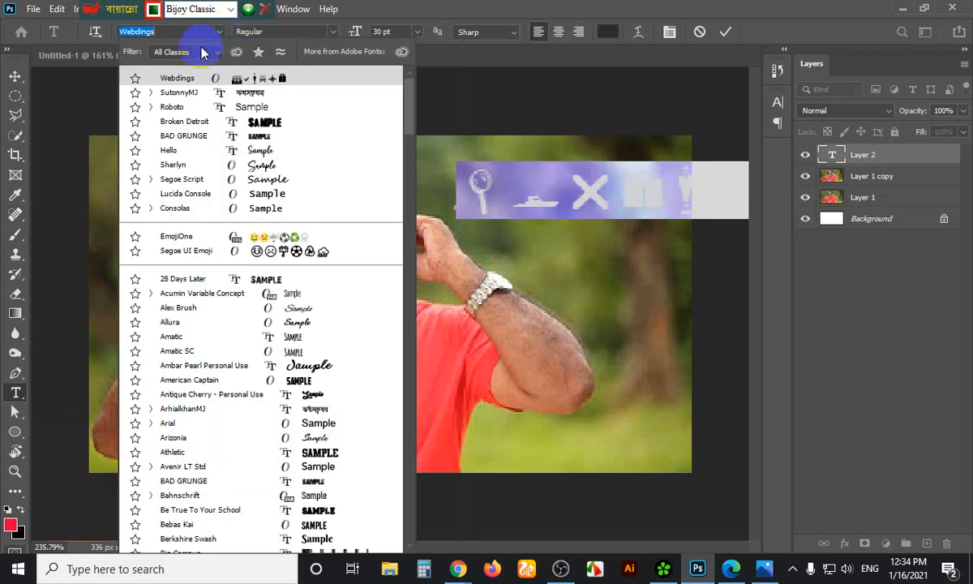
click(180, 93)
triple_click(496, 191)
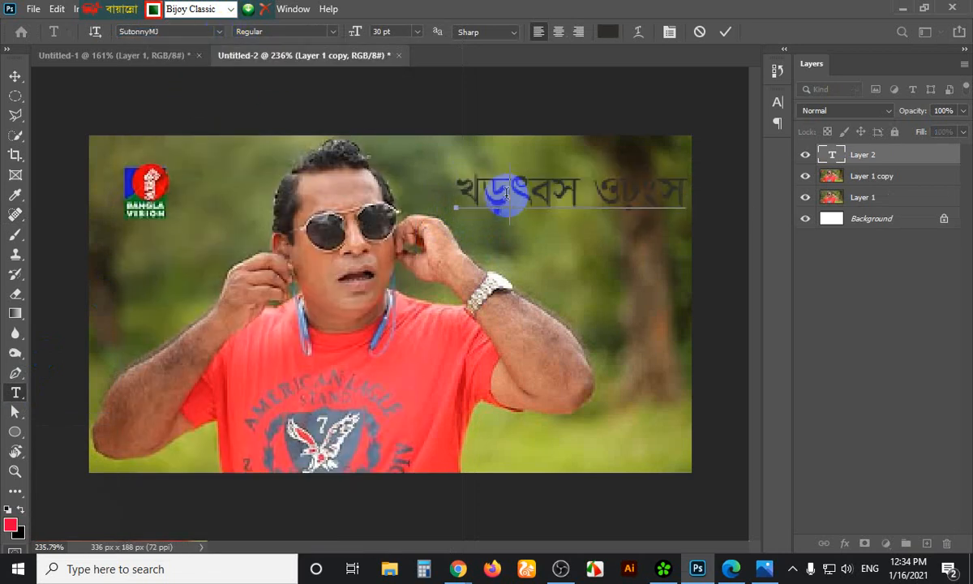
Change the caption text colour to white (ffffff), then reselect the text line
click(608, 31)
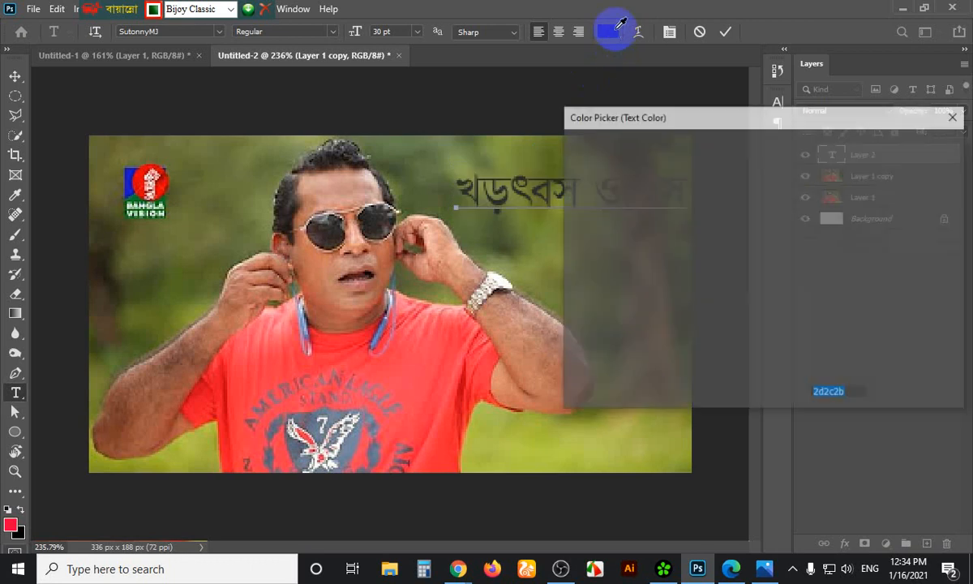
click(431, 355)
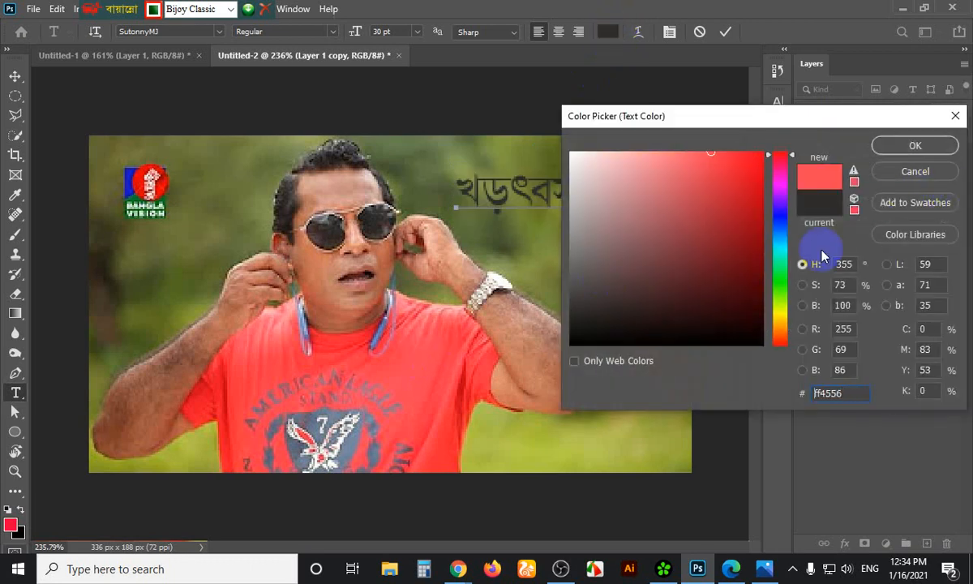
click(782, 319)
click(746, 157)
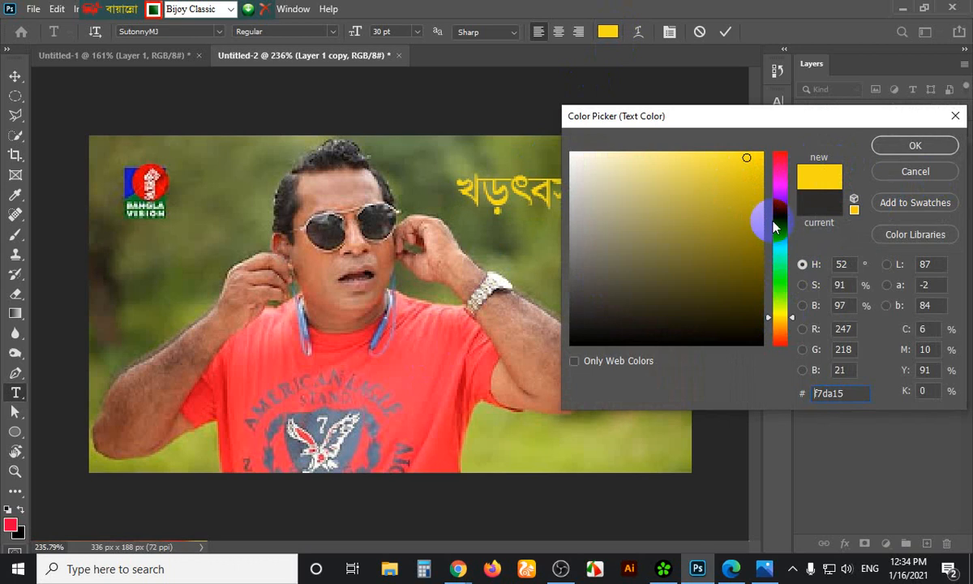
click(762, 153)
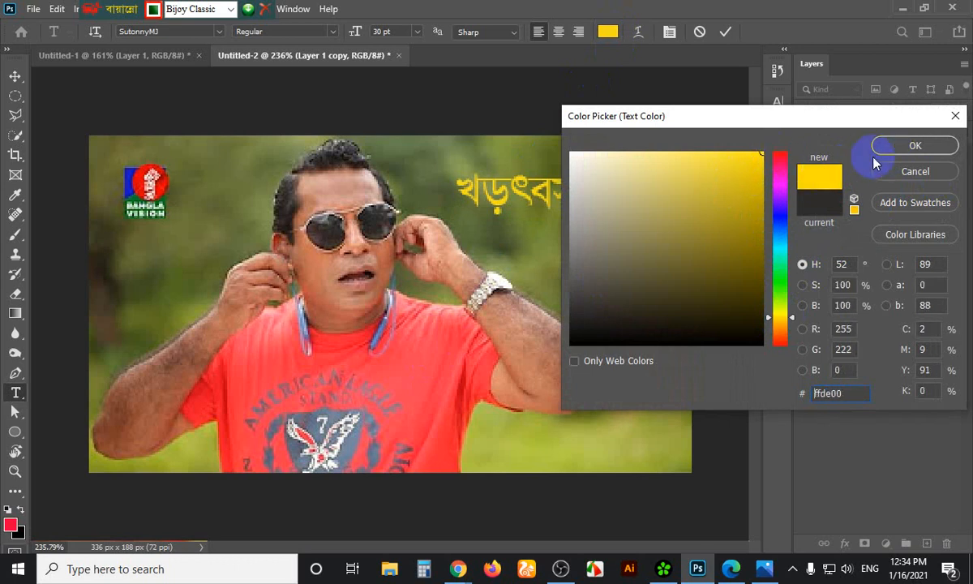
click(570, 152)
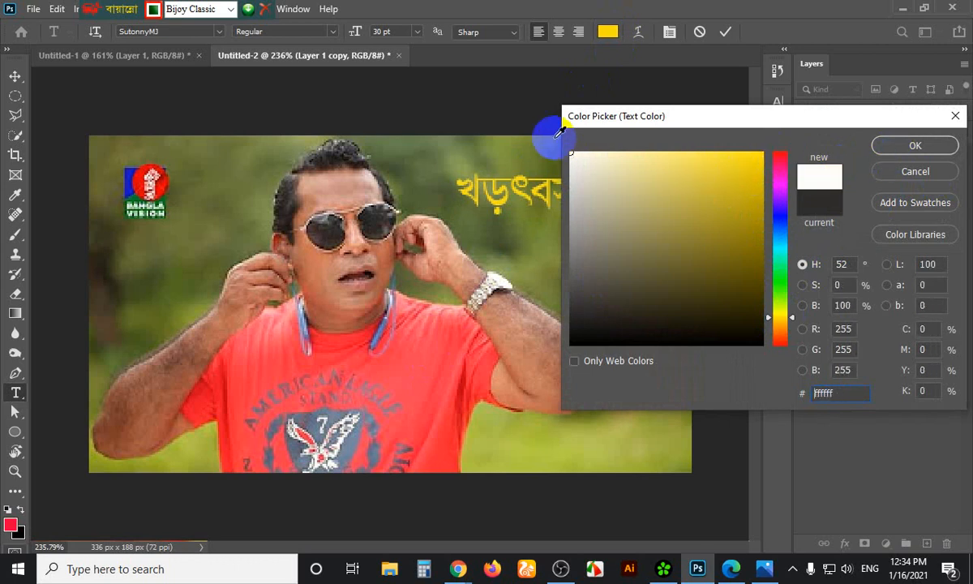
click(908, 154)
click(578, 188)
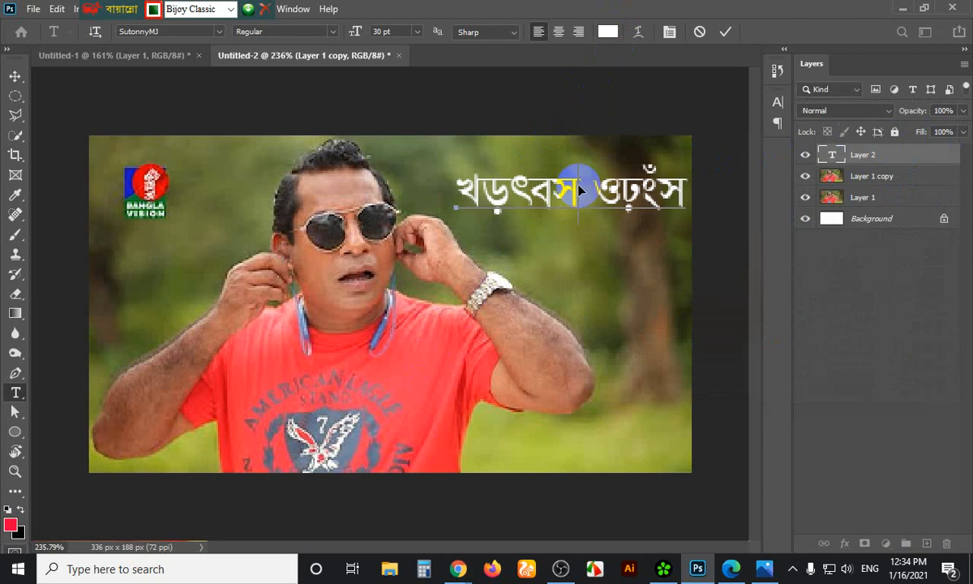
triple_click(579, 189)
Type কানে ধরলাম ! as the caption in white SutonnyMJ
text(কানে)
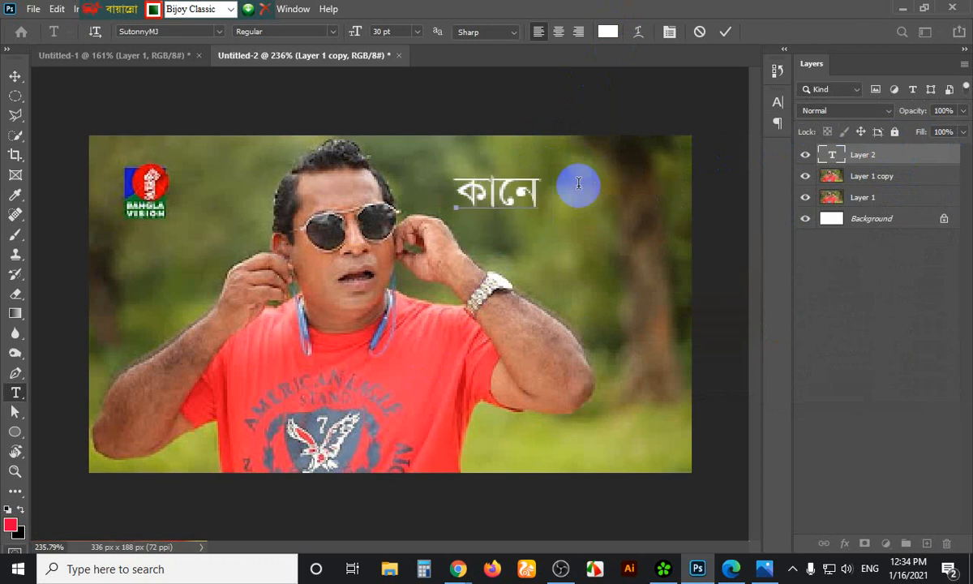
text( ধরলাম)
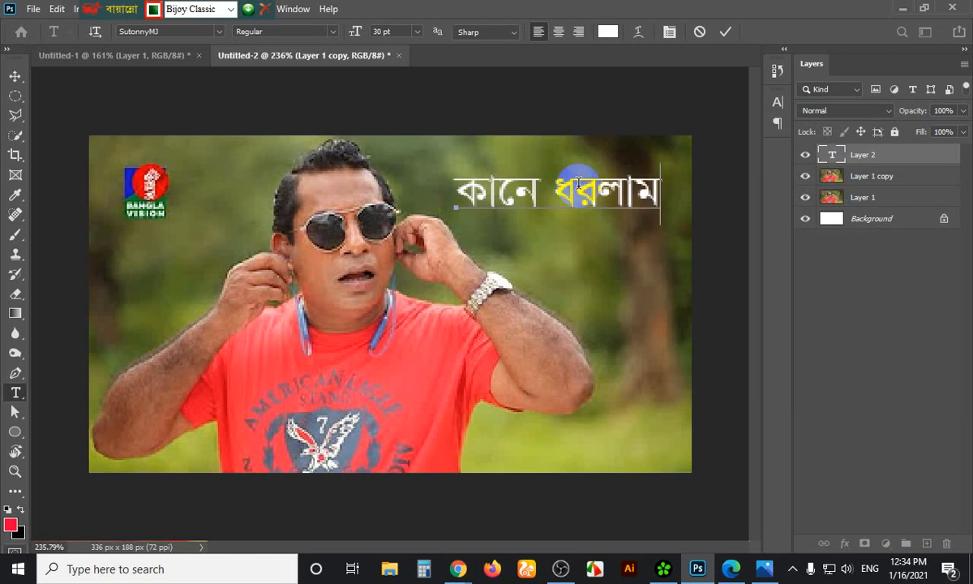
text( !)
click(578, 185)
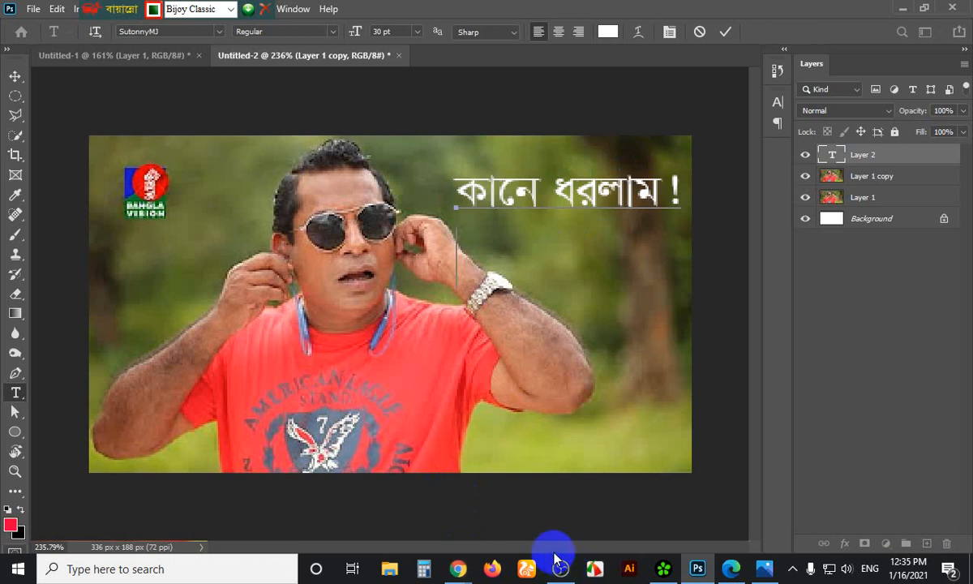
mouse_move(565, 559)
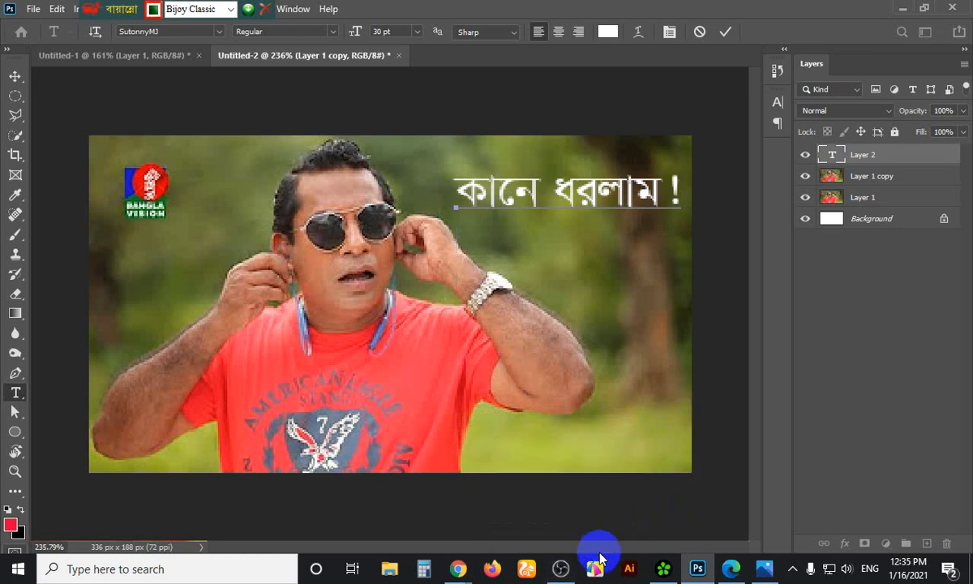
click(792, 568)
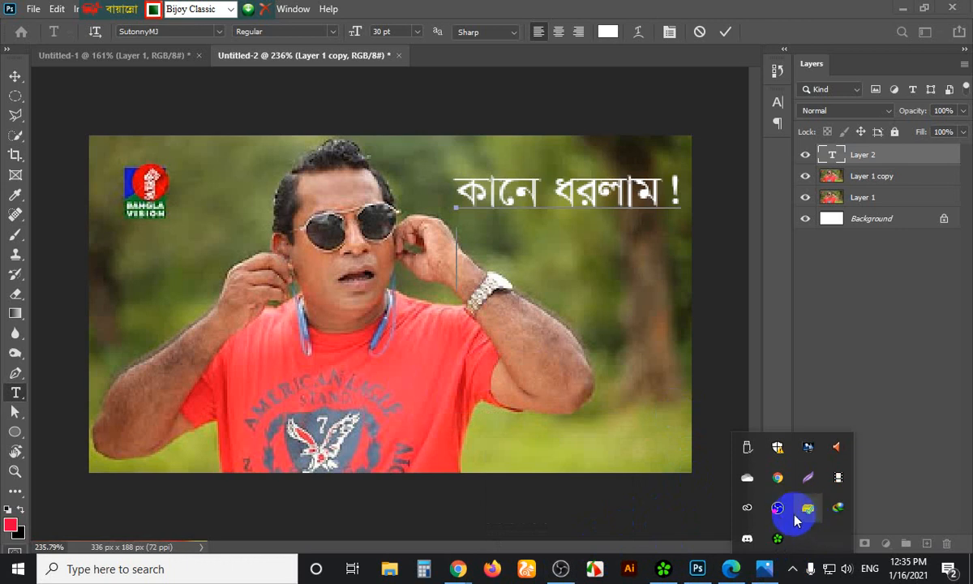
click(473, 523)
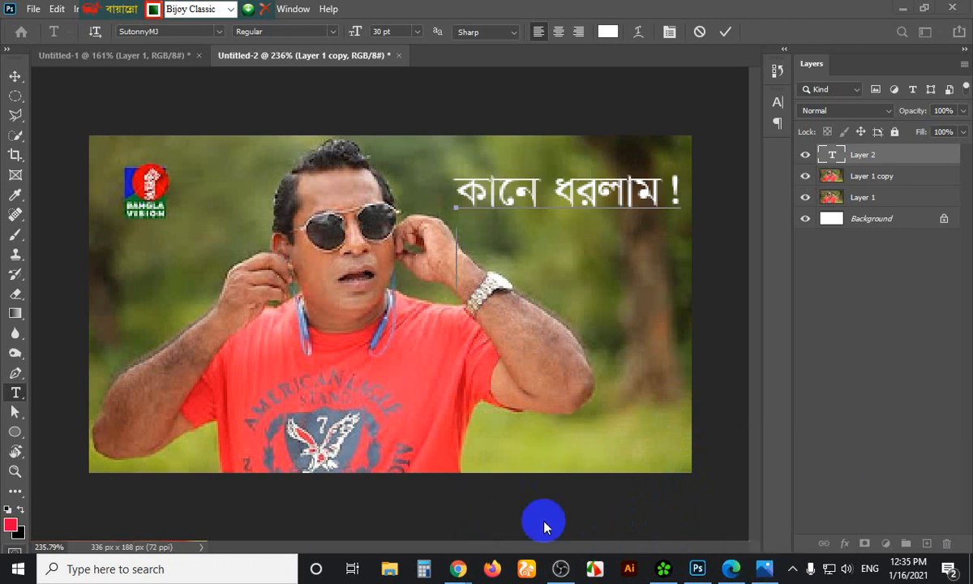
Mute OBS Studio's Mic/Aux input and minimize OBS to show Photoshop again
click(560, 568)
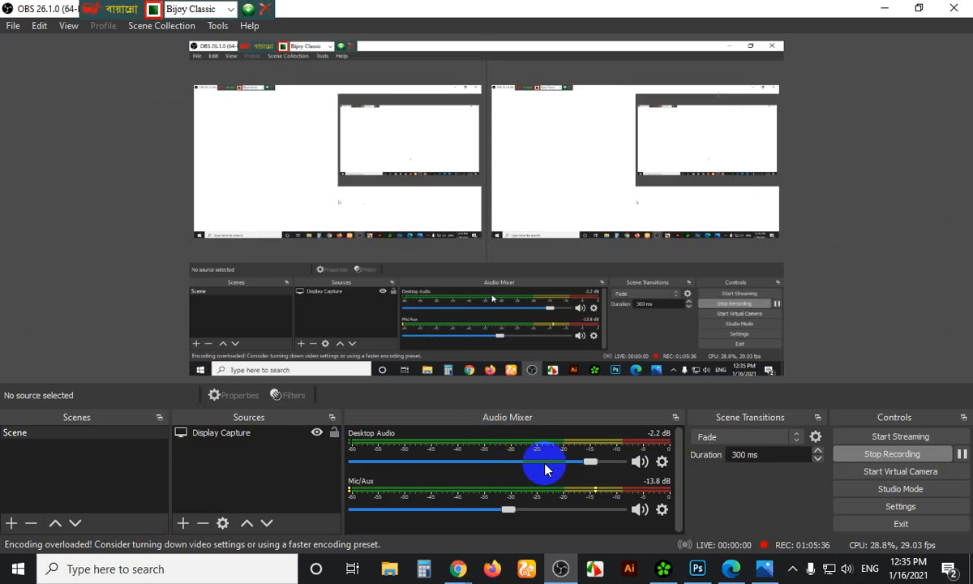
click(639, 510)
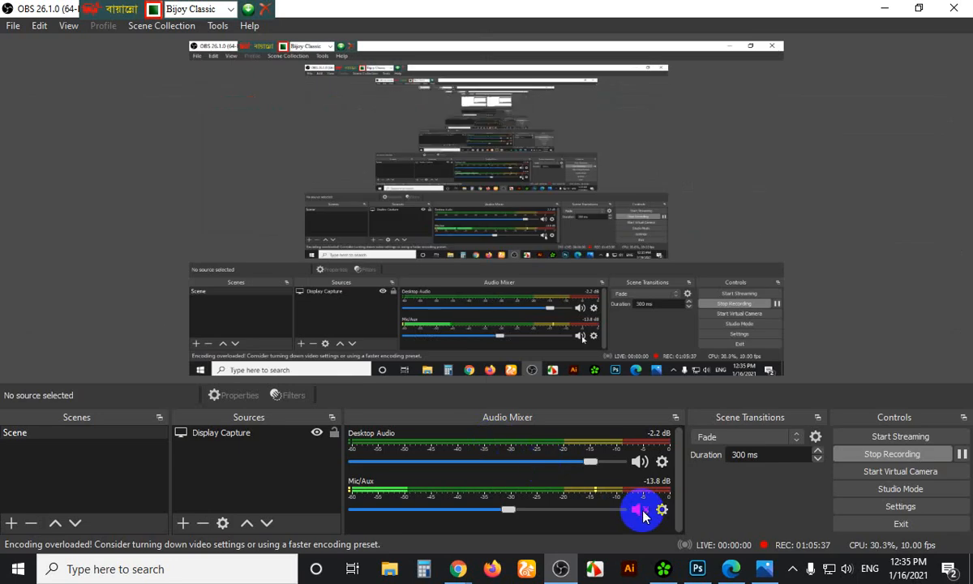
click(883, 8)
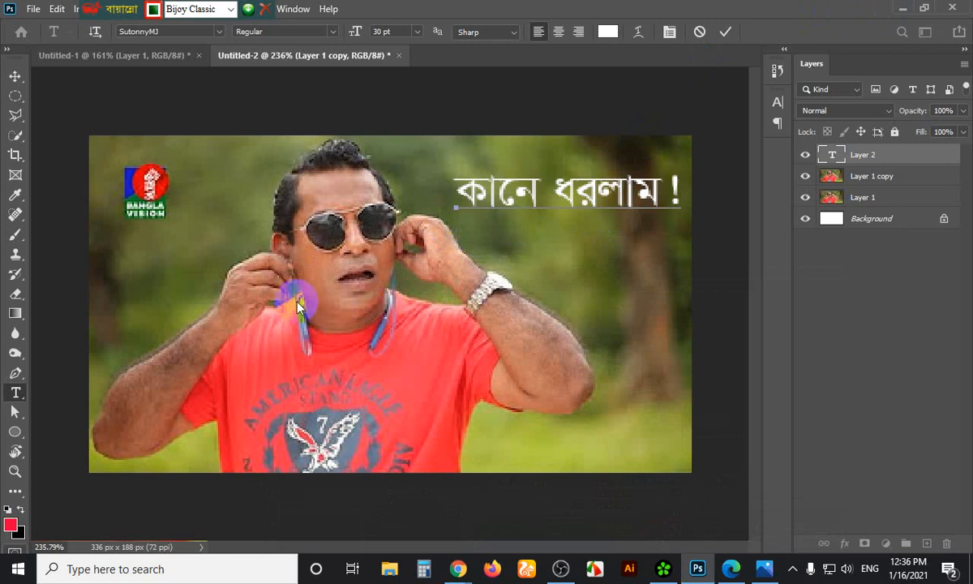
Commit the caption, select Layer 1 copy, and begin healing the right-hand earphone cord
click(864, 183)
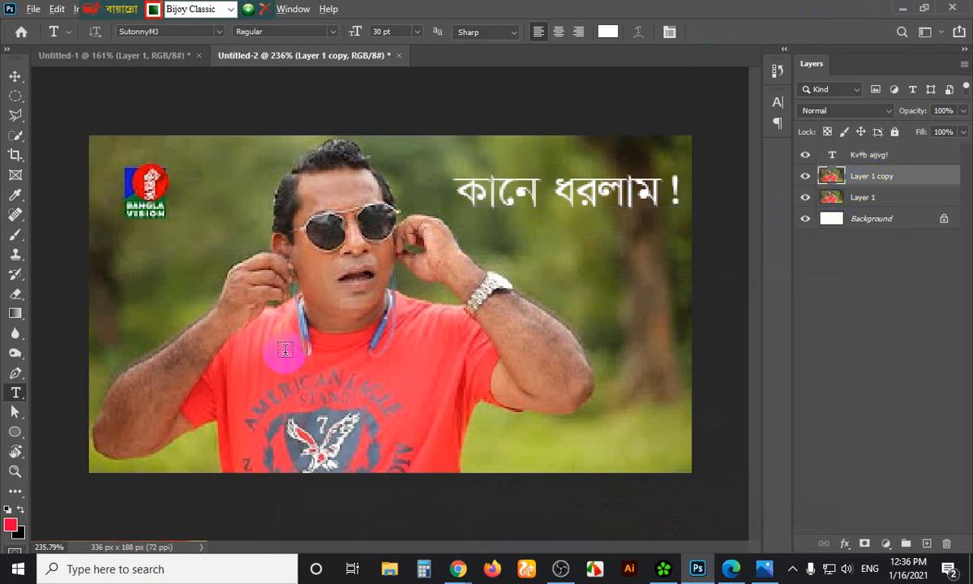
scroll(285, 350, up, 8)
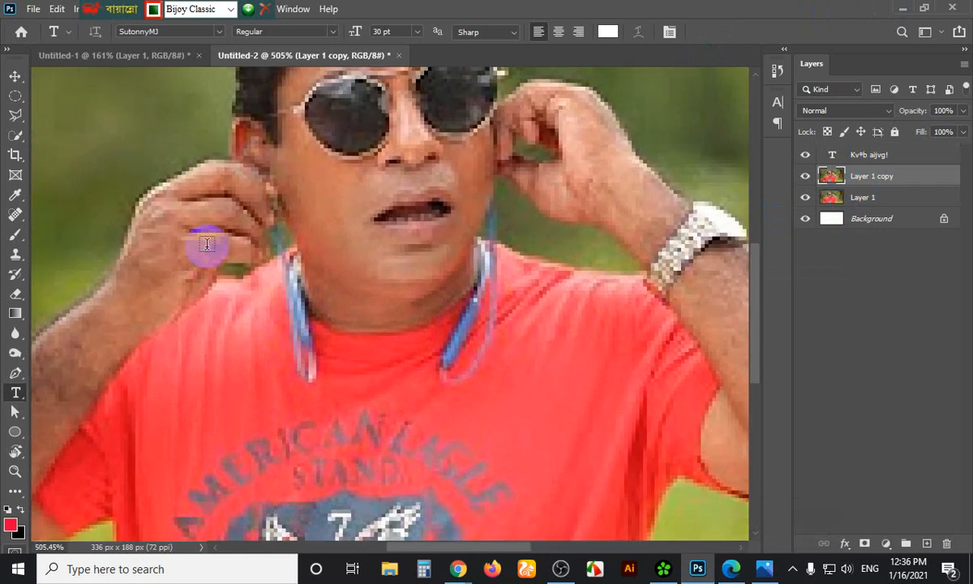
click(15, 214)
mouse_move(485, 308)
mouse_down()
mouse_move(458, 368)
mouse_move(463, 352)
mouse_move(451, 376)
mouse_move(474, 331)
mouse_move(450, 359)
mouse_move(470, 332)
mouse_move(458, 367)
mouse_move(471, 321)
mouse_move(467, 330)
mouse_move(484, 315)
mouse_move(451, 350)
mouse_move(478, 314)
mouse_move(451, 366)
mouse_move(469, 389)
mouse_move(494, 341)
mouse_move(479, 368)
mouse_move(505, 275)
mouse_move(492, 339)
mouse_move(492, 312)
mouse_move(478, 345)
mouse_move(489, 329)
mouse_move(455, 361)
mouse_move(443, 353)
mouse_move(427, 369)
mouse_move(446, 361)
mouse_move(441, 380)
mouse_move(475, 334)
mouse_move(484, 302)
mouse_move(461, 332)
mouse_move(489, 304)
mouse_move(502, 263)
mouse_move(488, 282)
mouse_move(491, 254)
mouse_move(475, 316)
mouse_move(499, 299)
mouse_move(474, 300)
mouse_up()
Heal away the left earphone cord along the man's neck
mouse_move(314, 352)
mouse_down()
mouse_move(317, 382)
mouse_move(295, 301)
mouse_move(301, 367)
mouse_move(297, 324)
mouse_move(311, 364)
mouse_move(308, 319)
mouse_move(315, 349)
mouse_move(307, 330)
mouse_move(312, 374)
mouse_up()
mouse_move(279, 263)
mouse_down()
mouse_move(311, 331)
mouse_move(303, 294)
mouse_up()
mouse_move(291, 258)
mouse_down()
mouse_move(300, 313)
mouse_move(314, 323)
mouse_move(297, 306)
mouse_move(303, 340)
mouse_move(296, 262)
mouse_move(310, 309)
mouse_up()
click(296, 307)
click(315, 332)
click(300, 282)
click(293, 262)
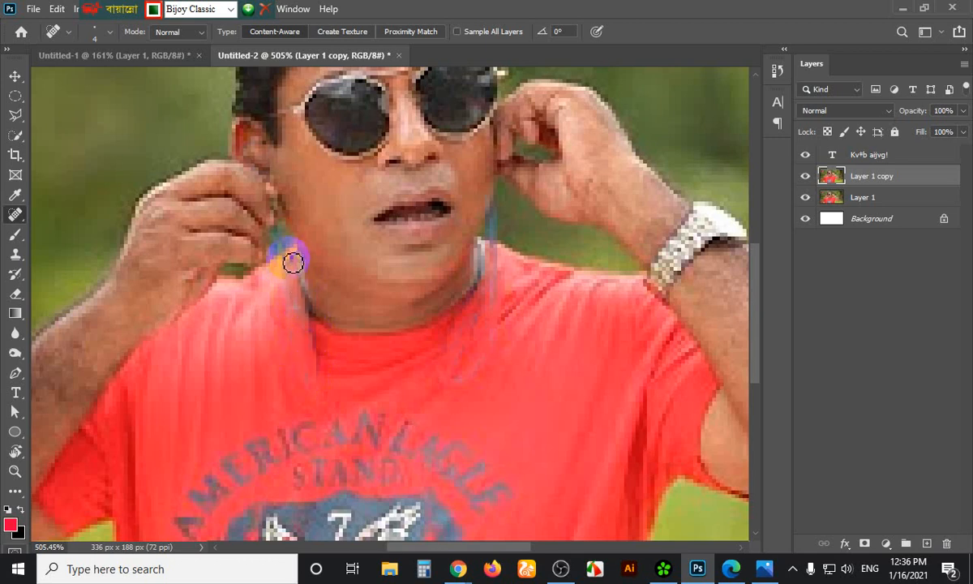
click(308, 321)
click(325, 339)
drag(296, 304, 313, 365)
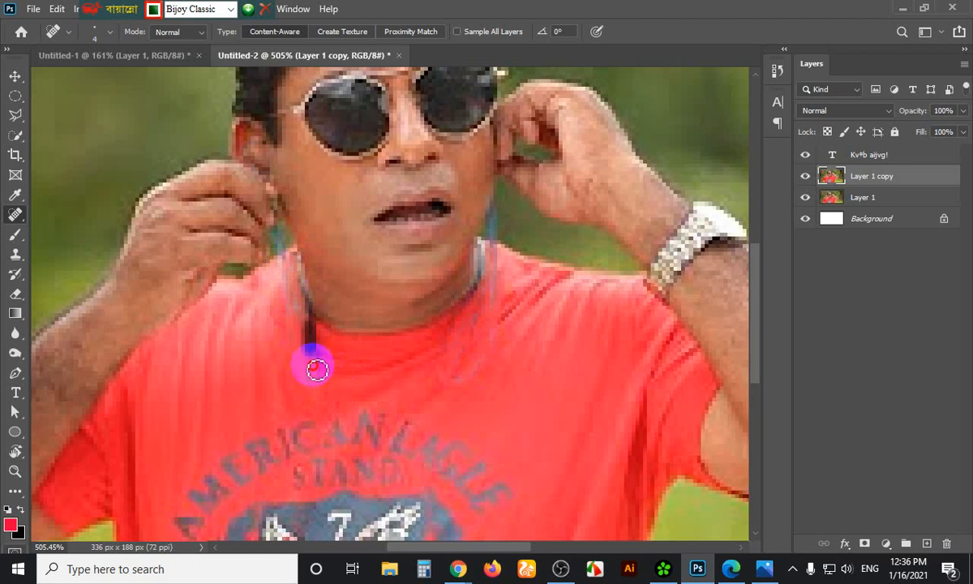
click(322, 365)
Heal the cord traces up and down the right side of the neck
click(393, 336)
click(459, 288)
click(446, 235)
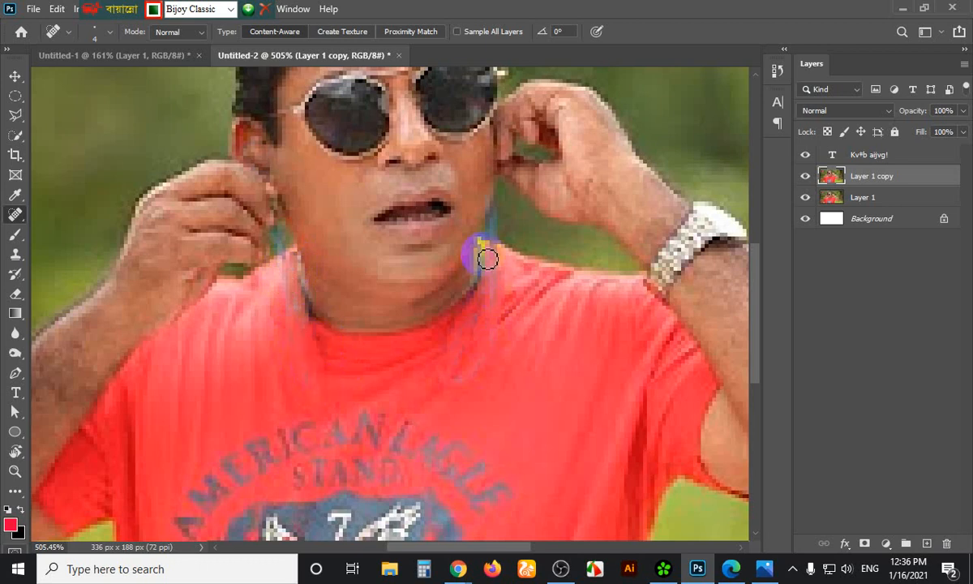
click(480, 275)
click(489, 297)
click(473, 325)
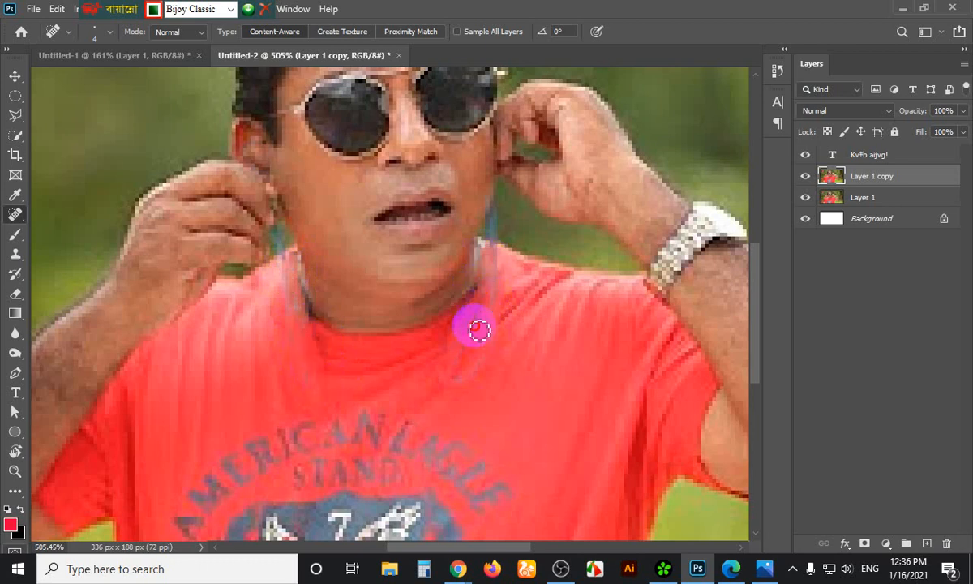
click(471, 349)
drag(462, 374, 497, 325)
click(482, 343)
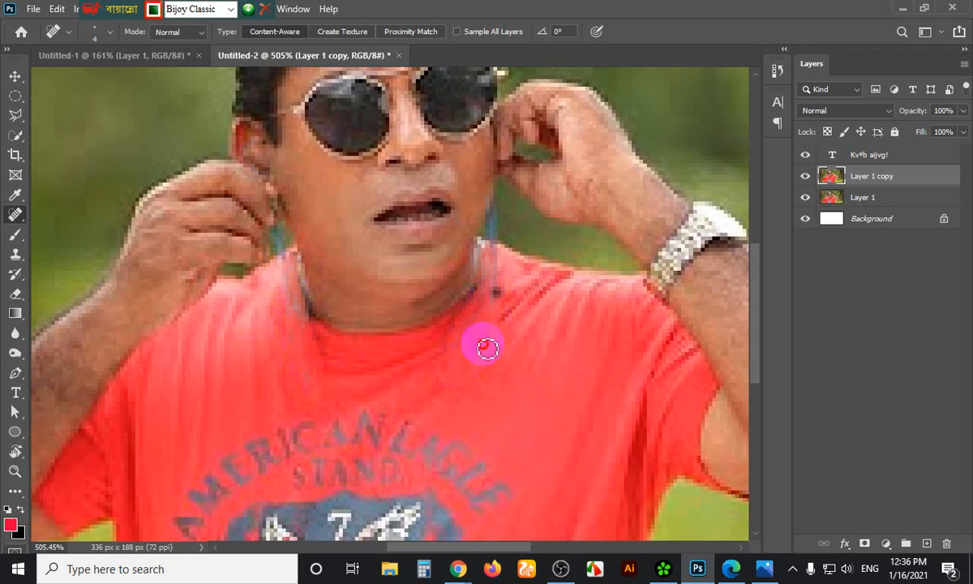
click(542, 548)
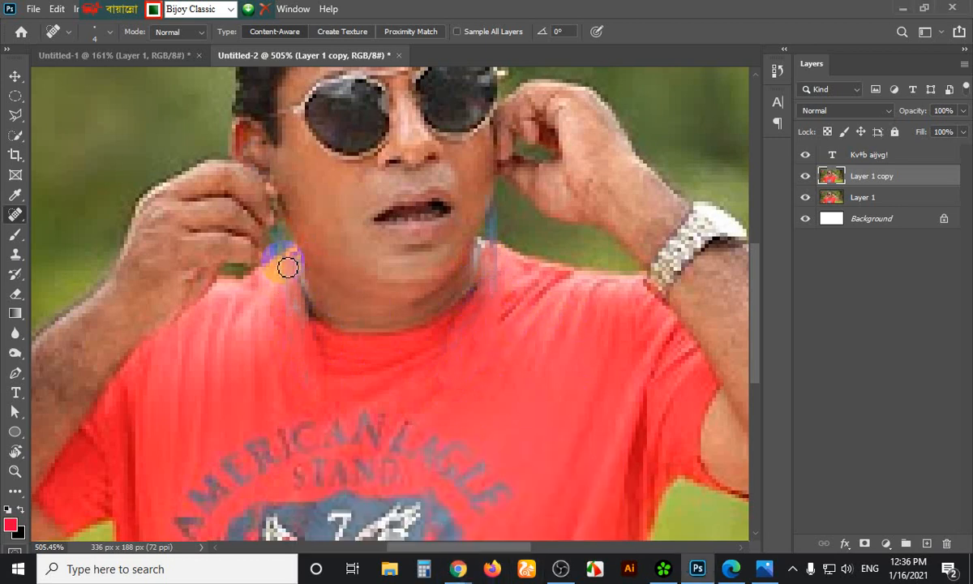
Clean up remaining cord remnants on both neck sides and near the left ear
drag(282, 257, 302, 341)
mouse_move(496, 248)
mouse_down()
mouse_move(504, 214)
mouse_move(496, 238)
mouse_move(515, 217)
mouse_move(502, 219)
mouse_move(500, 236)
mouse_move(504, 213)
mouse_move(496, 218)
mouse_move(494, 236)
mouse_move(496, 192)
mouse_up()
mouse_move(290, 183)
mouse_down()
mouse_move(304, 224)
mouse_move(278, 240)
mouse_move(326, 233)
mouse_move(274, 243)
mouse_up()
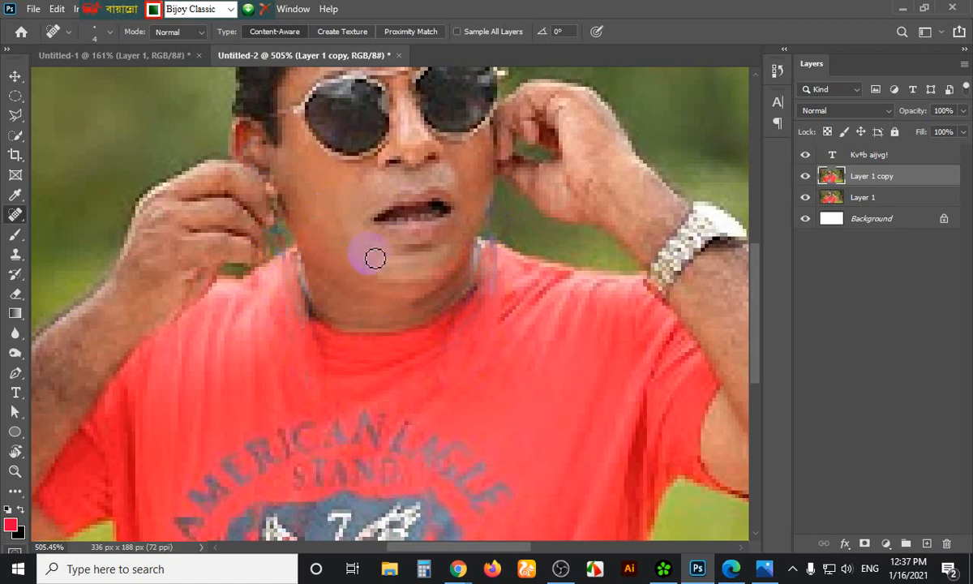
mouse_move(528, 253)
mouse_down()
mouse_move(539, 273)
mouse_move(527, 287)
mouse_up()
scroll(523, 288, down, 4)
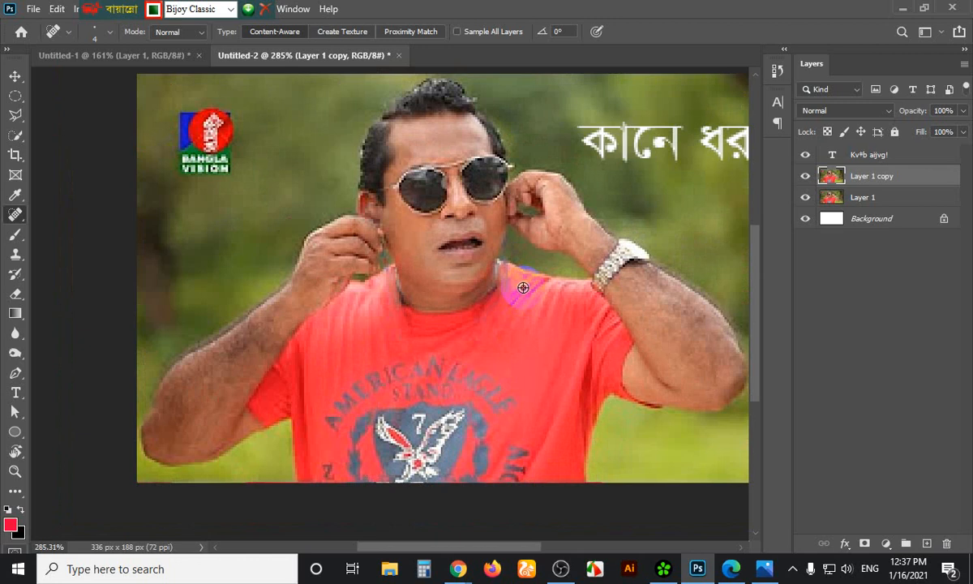
mouse_move(452, 566)
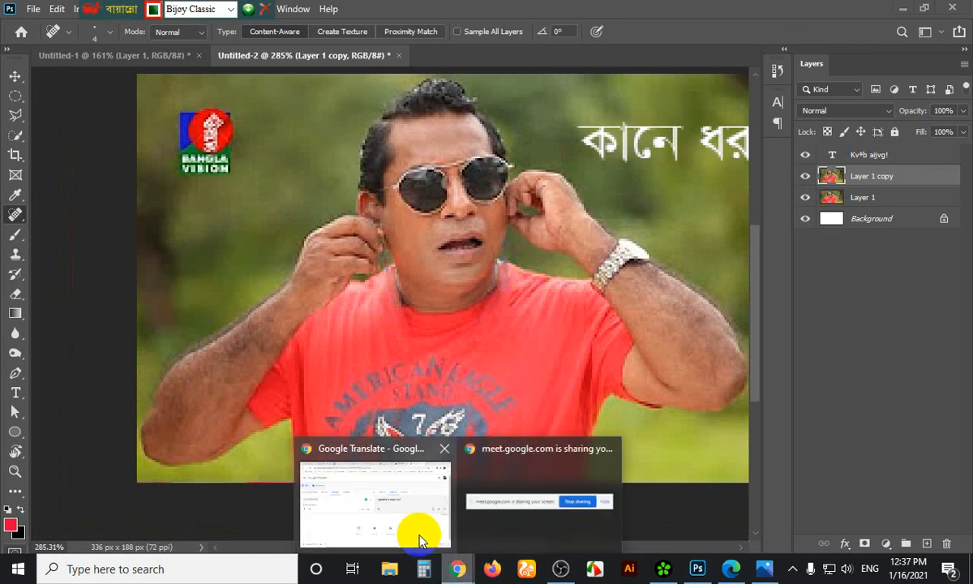
click(419, 529)
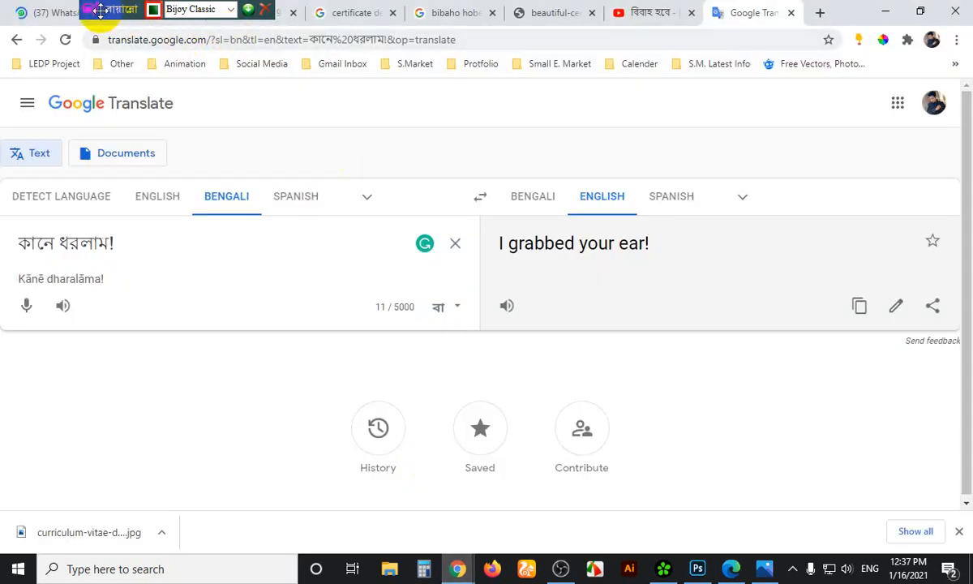
drag(120, 10, 797, 7)
click(154, 13)
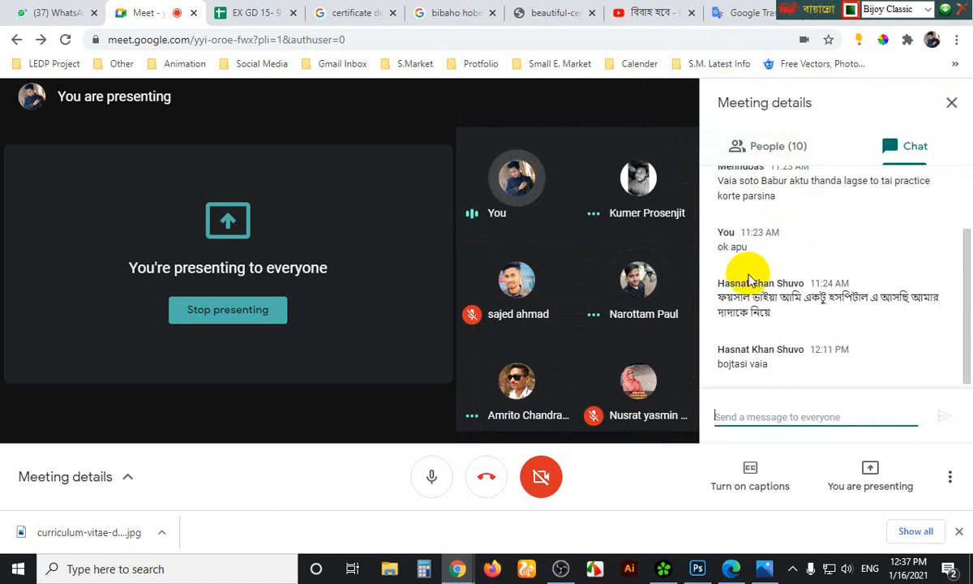
click(698, 572)
click(698, 572)
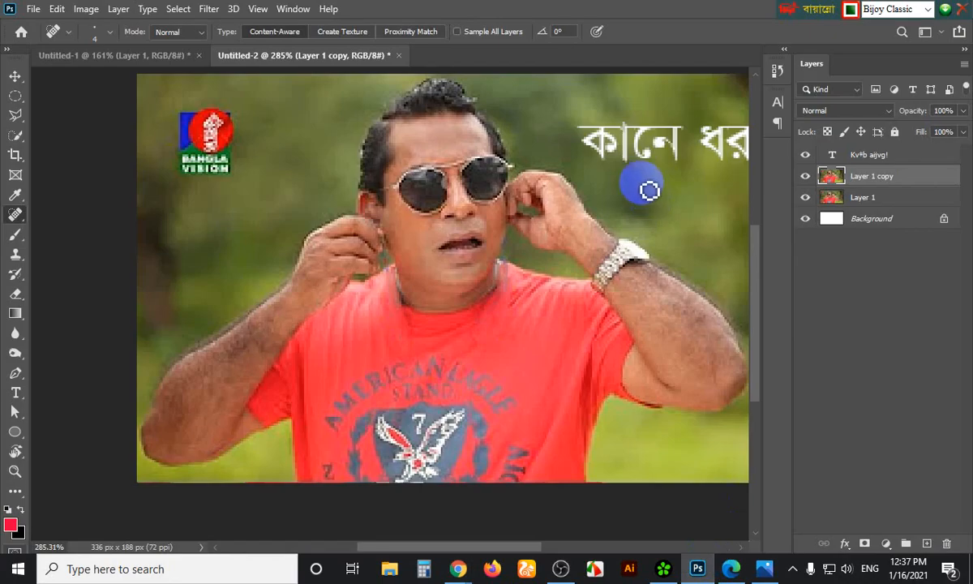
Heal a spot on the man's hand and resume editing the caption text layer
mouse_move(545, 207)
mouse_down()
mouse_move(567, 223)
mouse_move(531, 211)
mouse_move(556, 226)
mouse_move(568, 209)
mouse_up()
scroll(531, 211, down, 2)
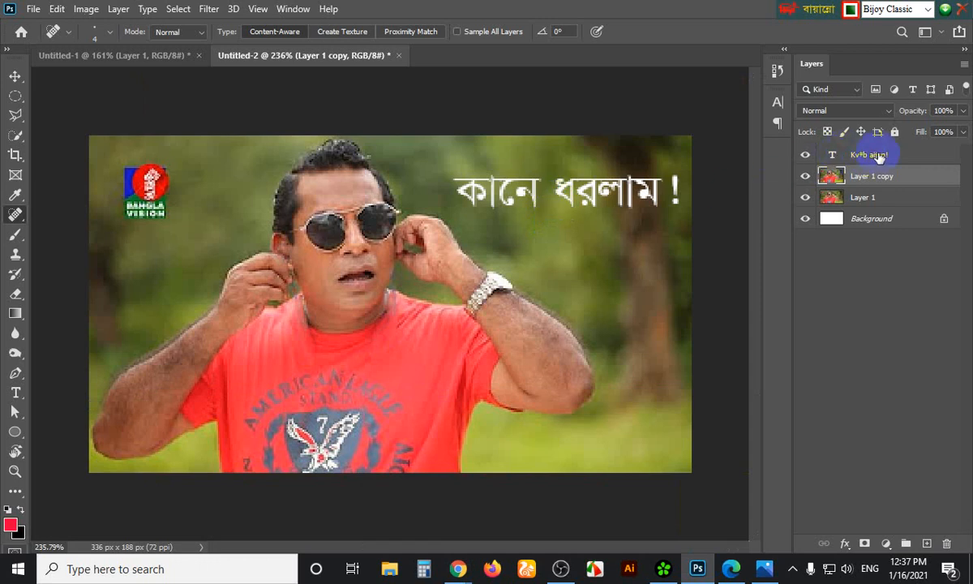
click(880, 157)
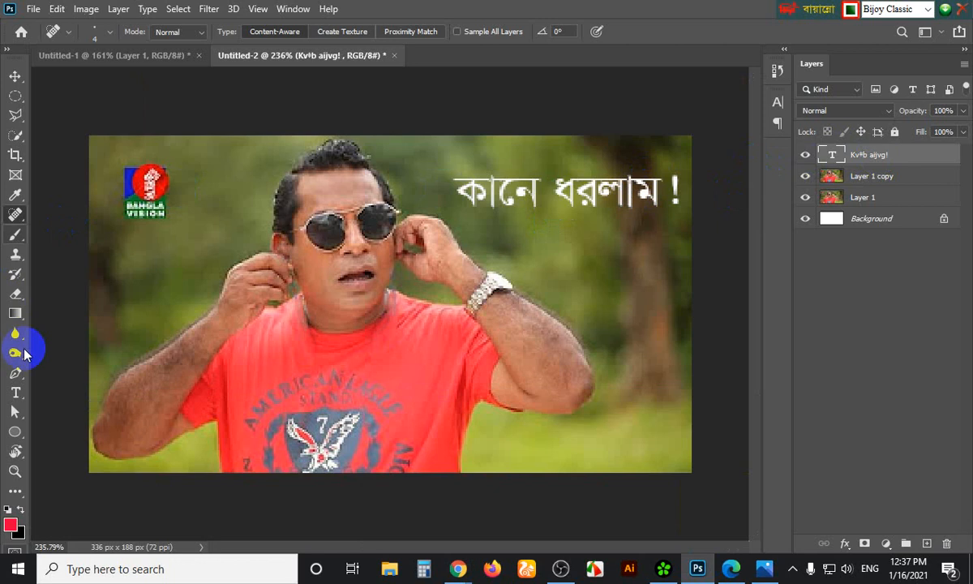
key(t)
double_click(675, 189)
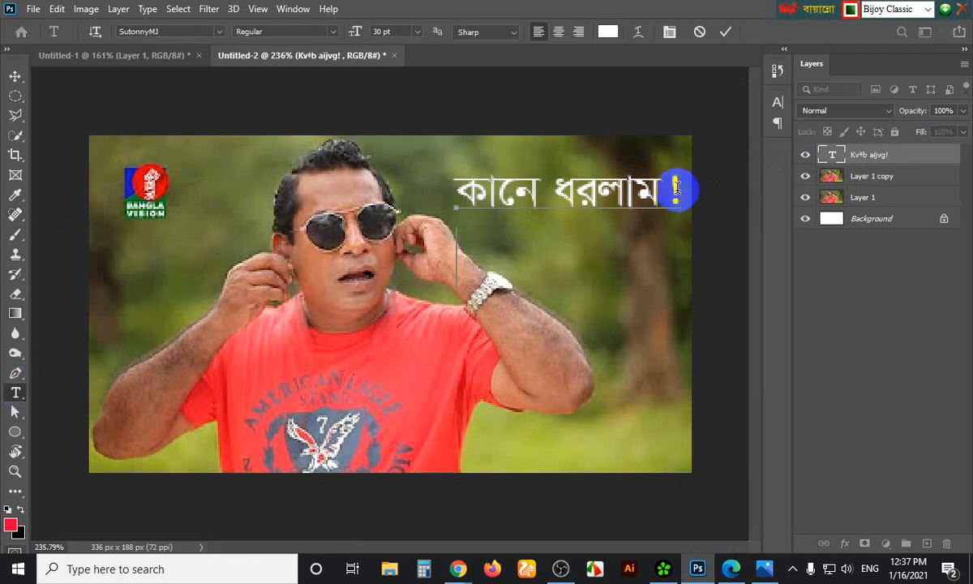
Type the second caption line 'আর চশমা পরু' under কানে ধরলাম ! and commit it
text(ই)
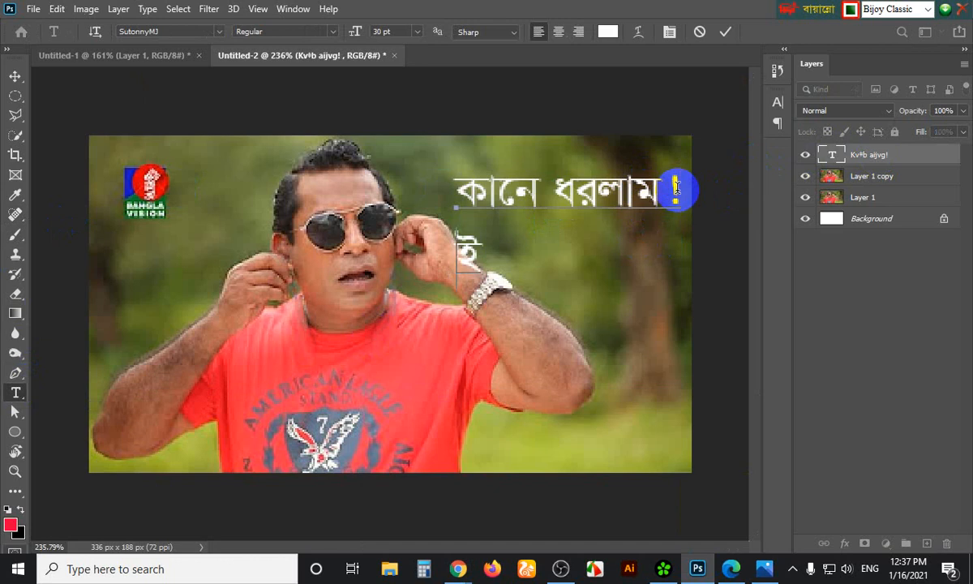
key(BackSpace)
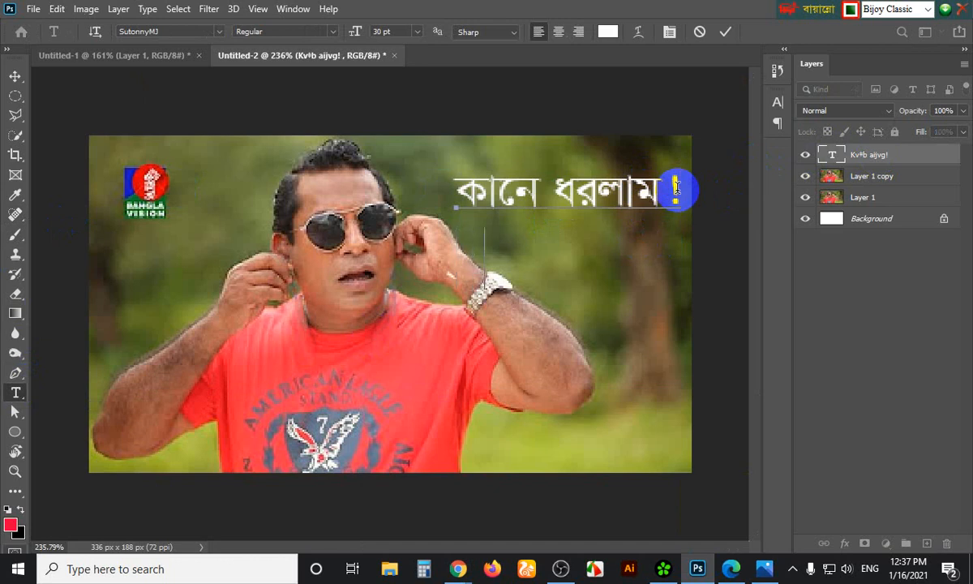
text(এই)
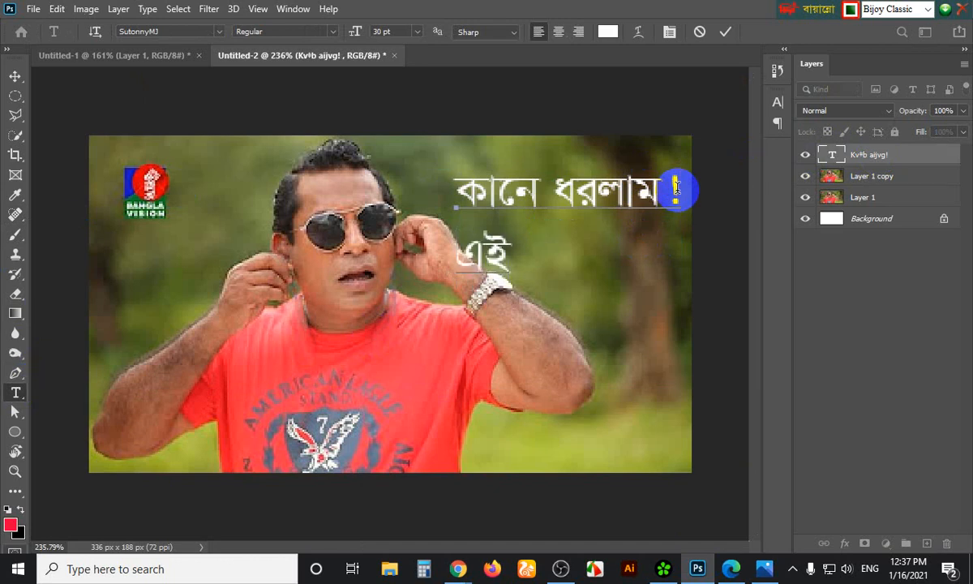
text( তগপ)
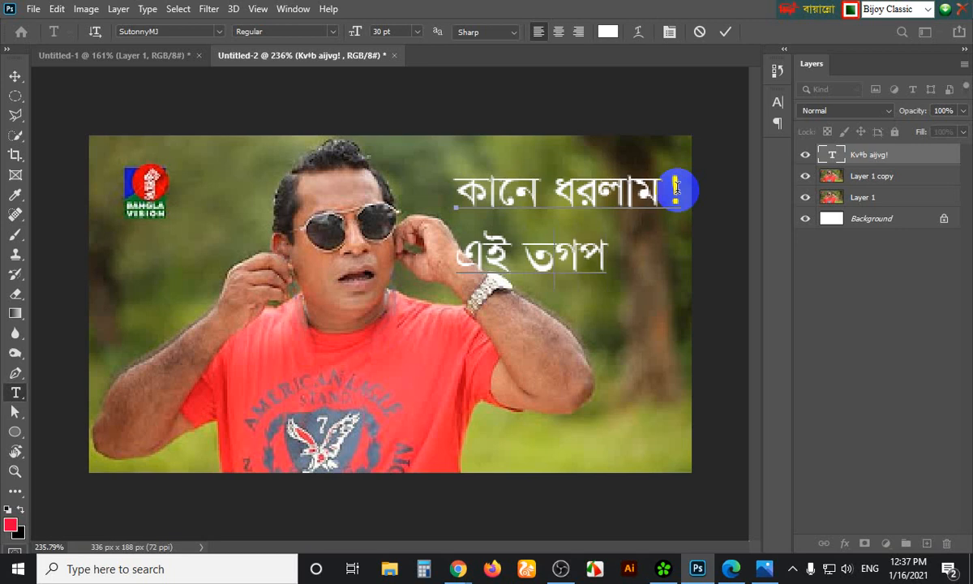
key(BackSpace)
key(BackSpace)
key(BackSpace)
key(BackSpace)
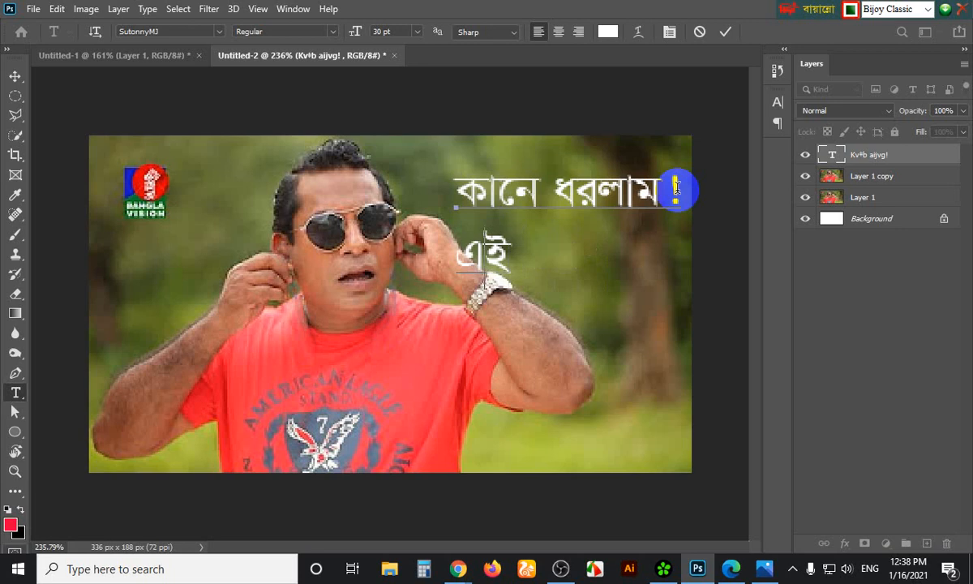
key(BackSpace)
key(BackSpace)
key(BackSpace)
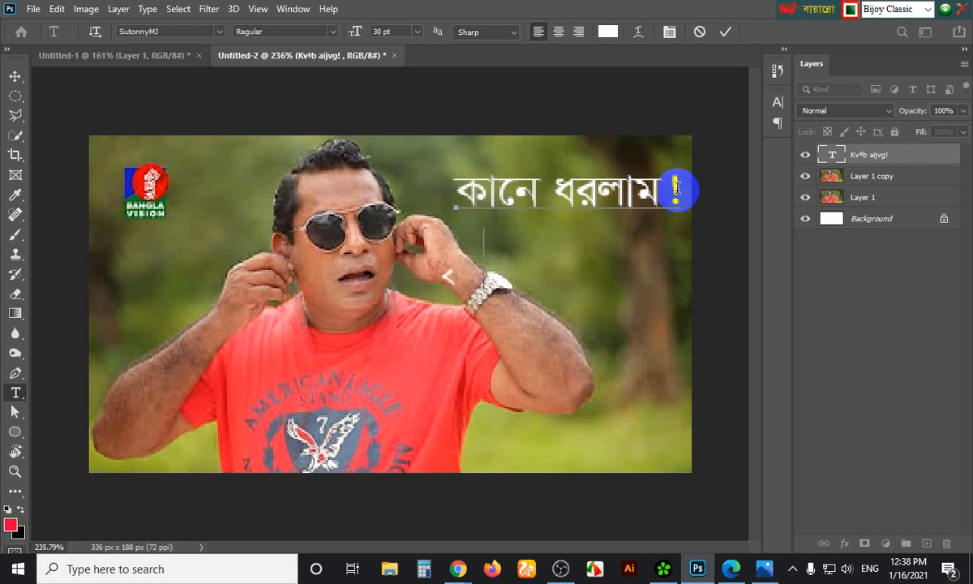
text(প)
key(BackSpace)
key(BackSpace)
text(আর)
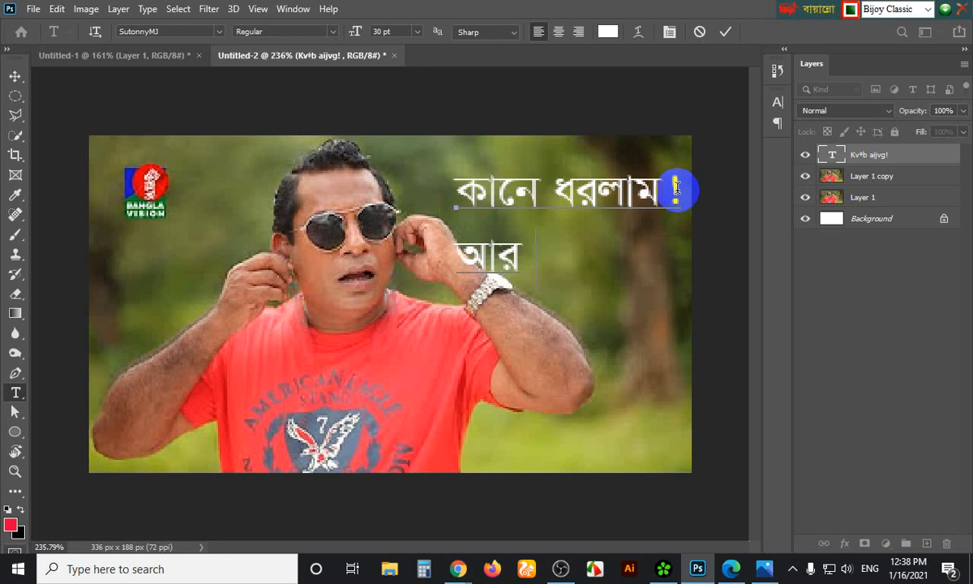
text( চশমা)
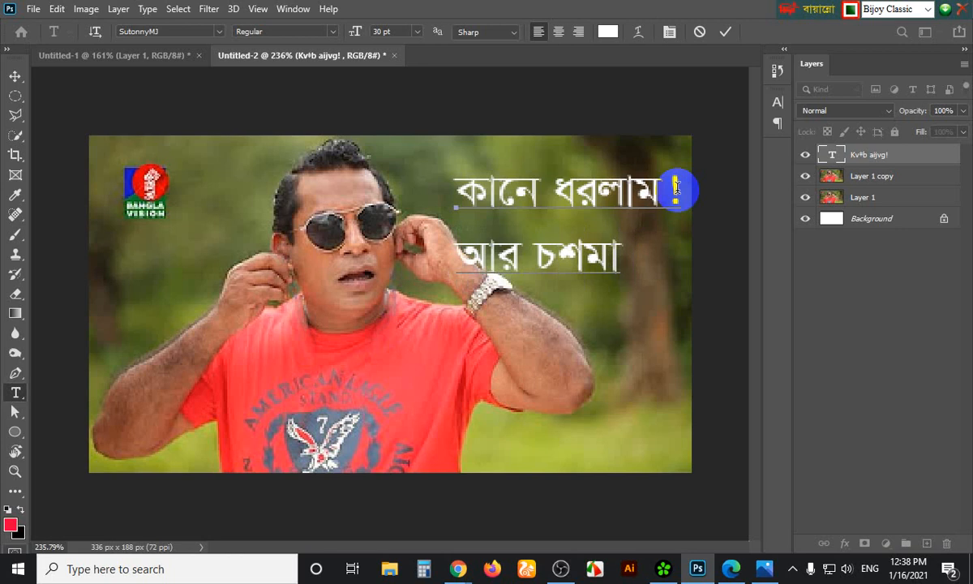
text(প)
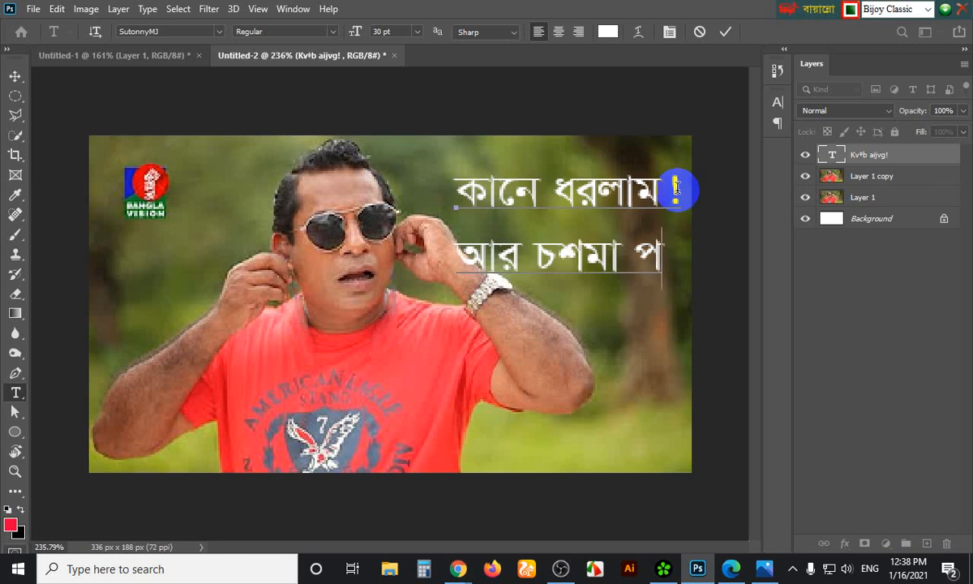
text(রু)
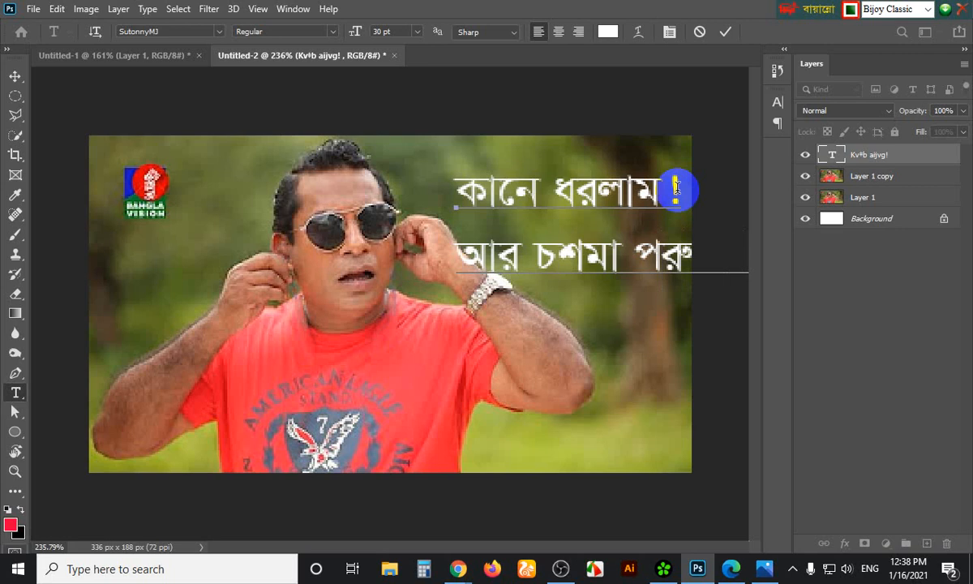
click(14, 76)
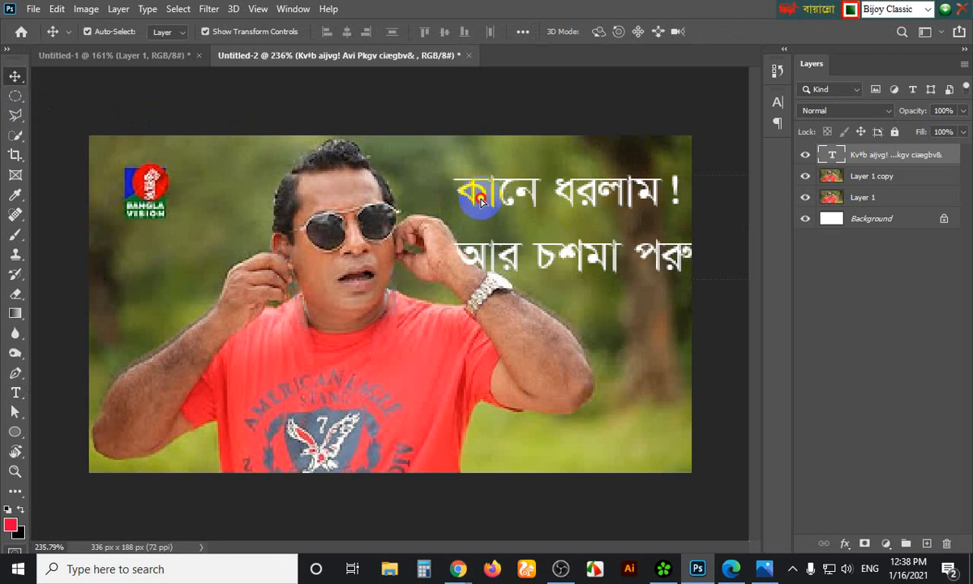
Move the caption left over the head, replace line two's ending 'মনা' with 'তাম না', and start a third line
drag(438, 192, 320, 191)
key(u)
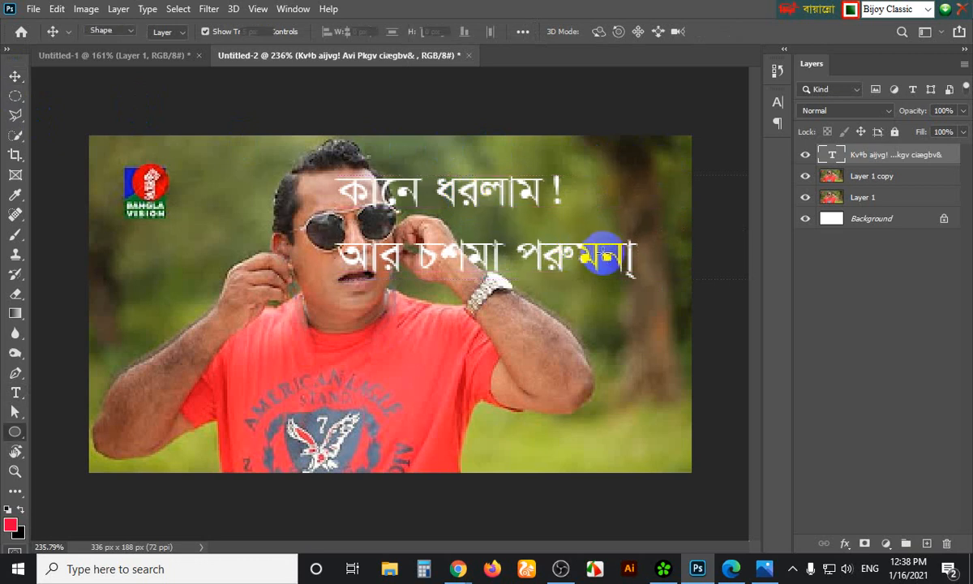
click(16, 392)
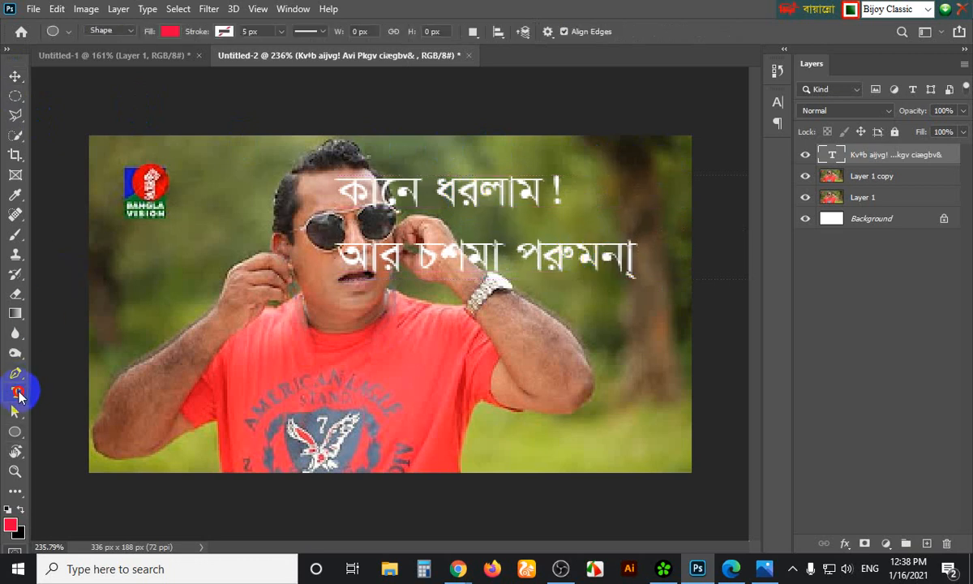
click(584, 254)
drag(584, 254, 640, 255)
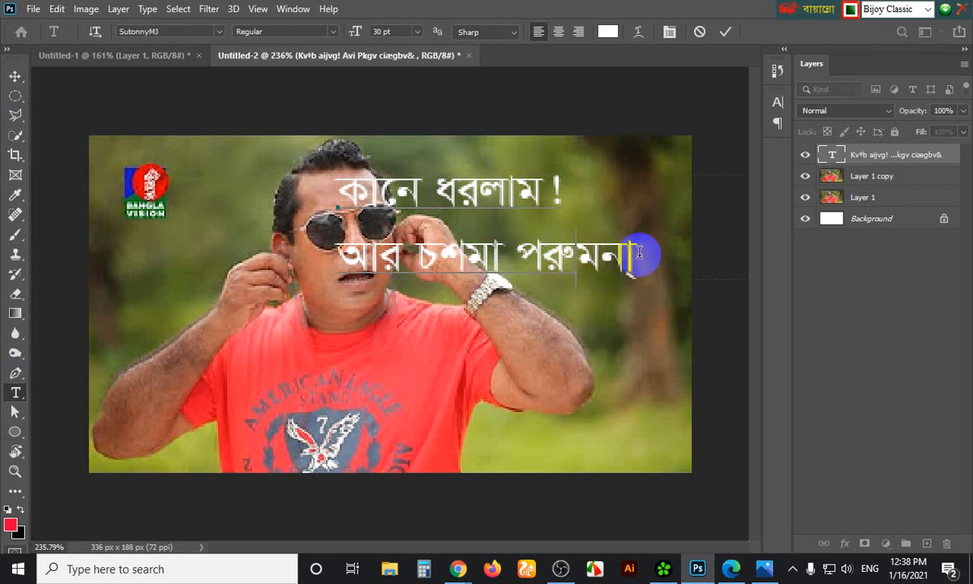
key(BackSpace)
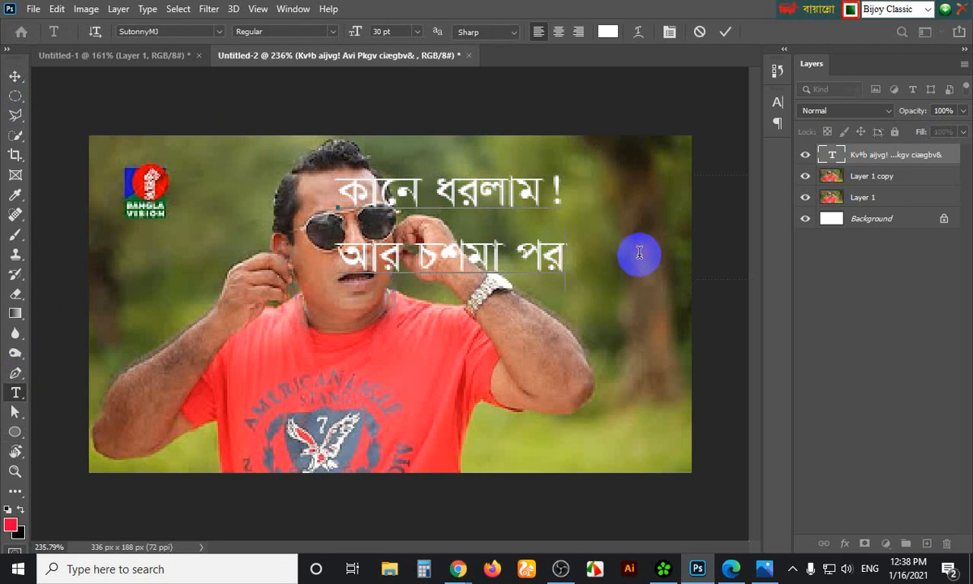
text(তাম না)
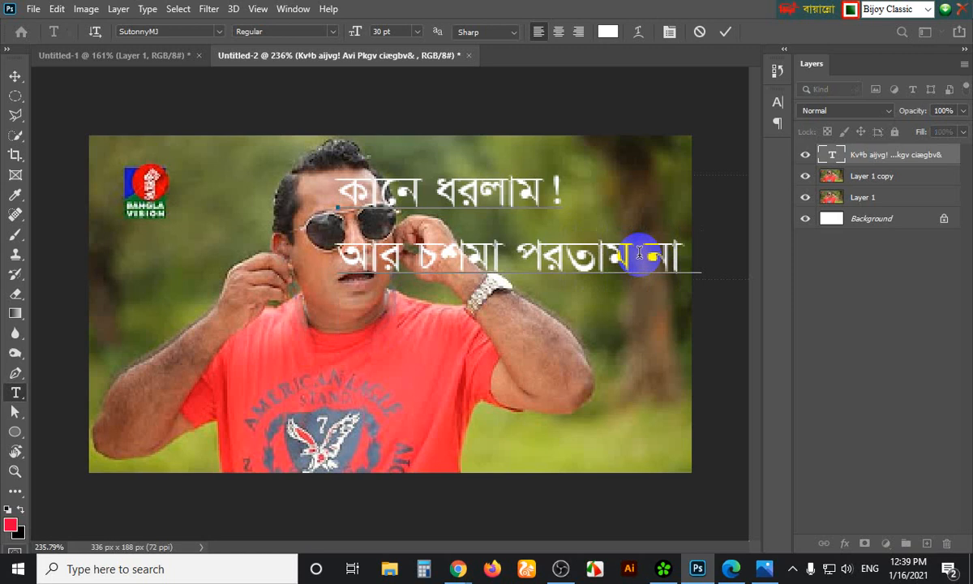
key(Return)
Type 'সব মাইয়্যা কালা' as the caption's third line, correcting the mistyped characters
text(nh)
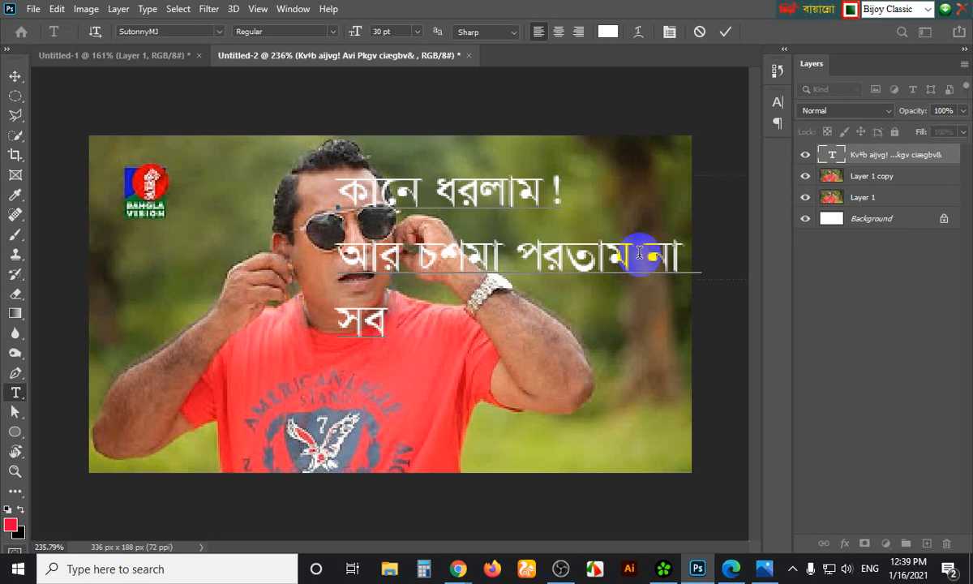
text(কালা)
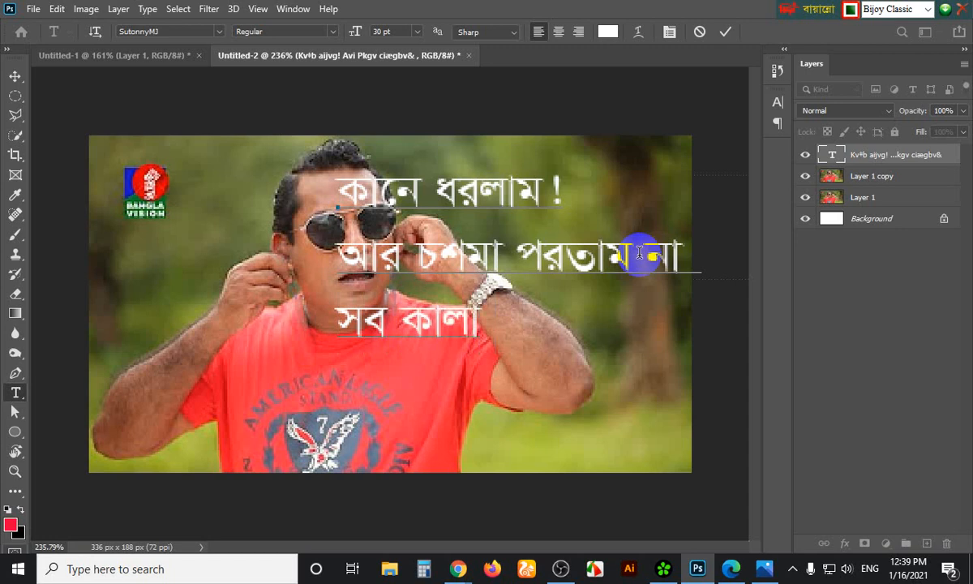
text( ডিবহ)
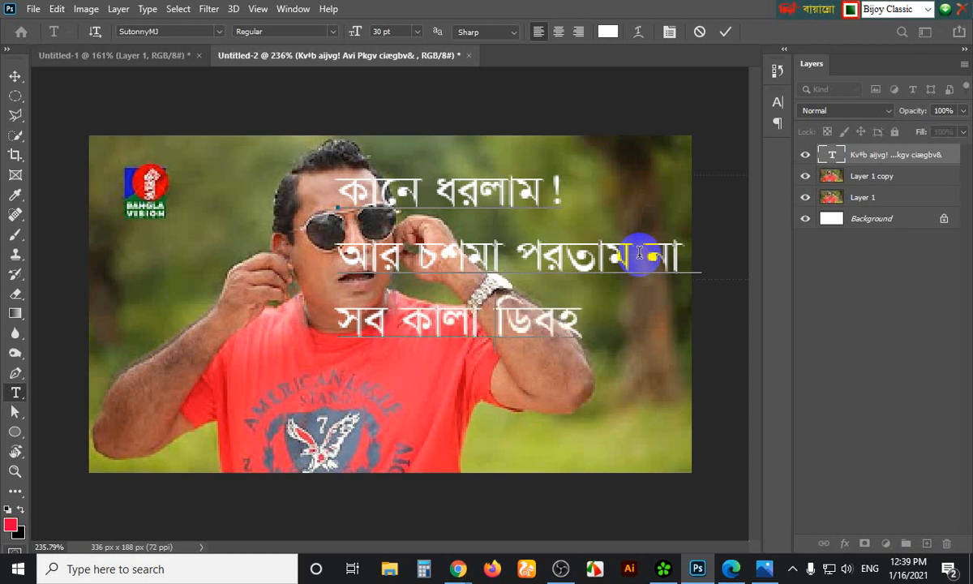
key(BackSpace)
key(BackSpace)
key(BackSpace)
key(BackSpace)
key(BackSpace)
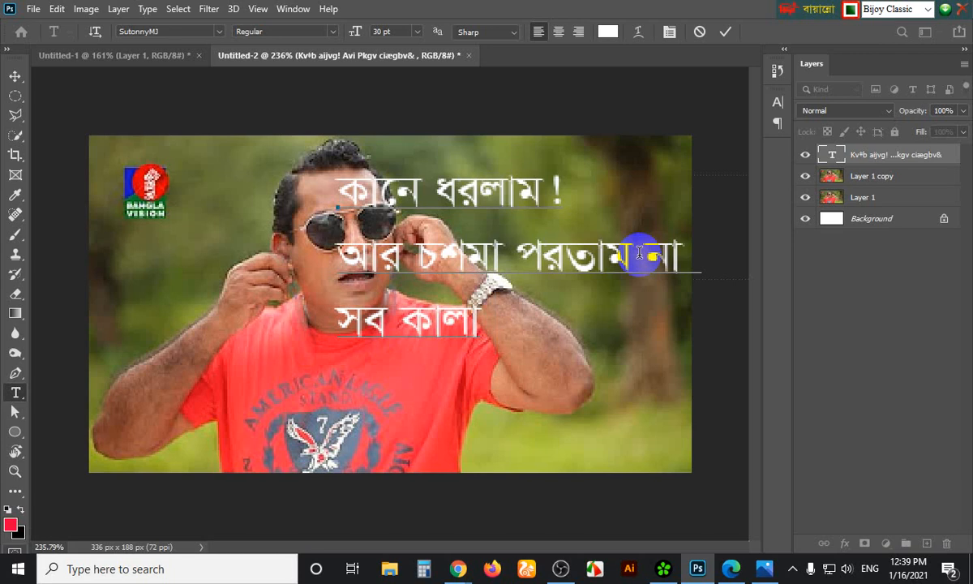
key(Left)
key(Left)
key(Left)
key(Left)
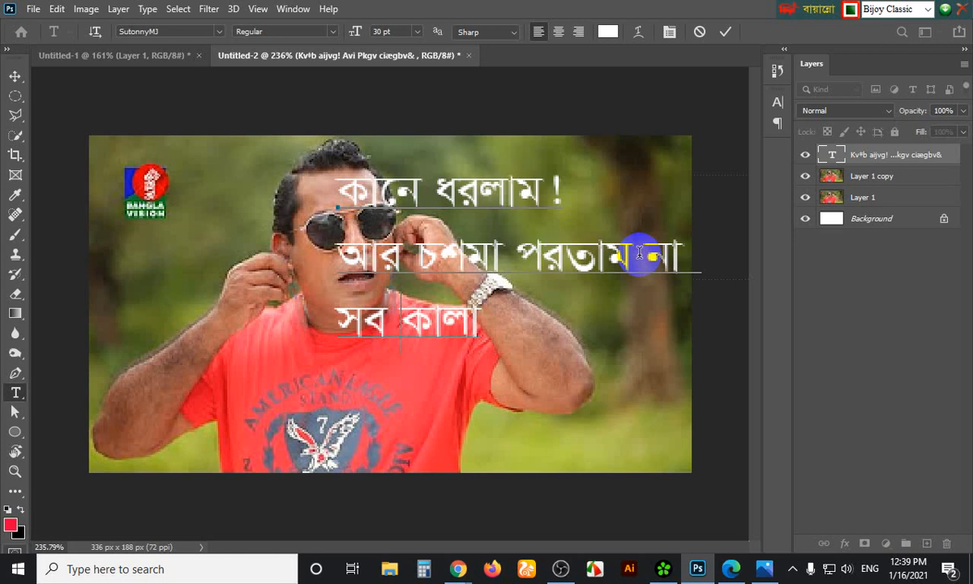
key(Left)
text(g)
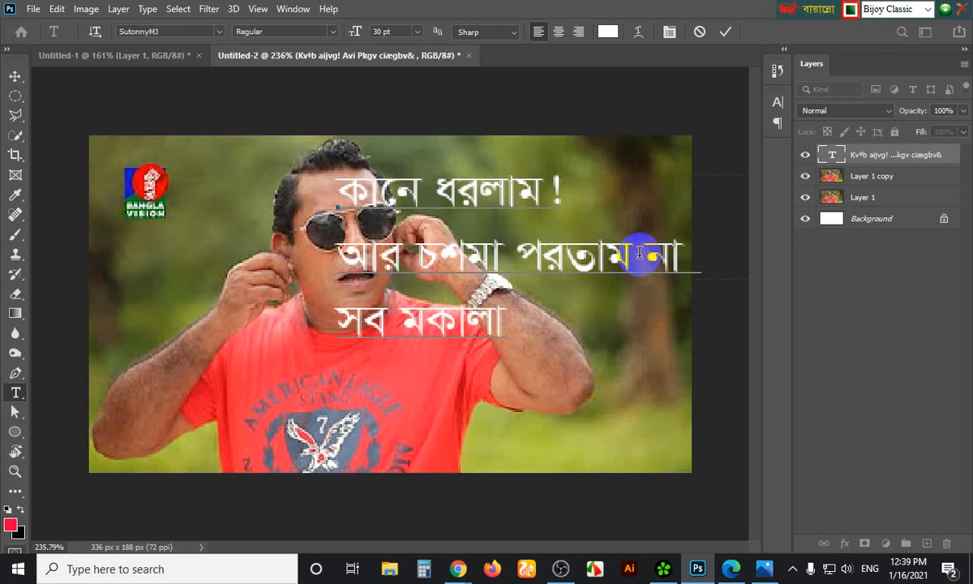
text(v)
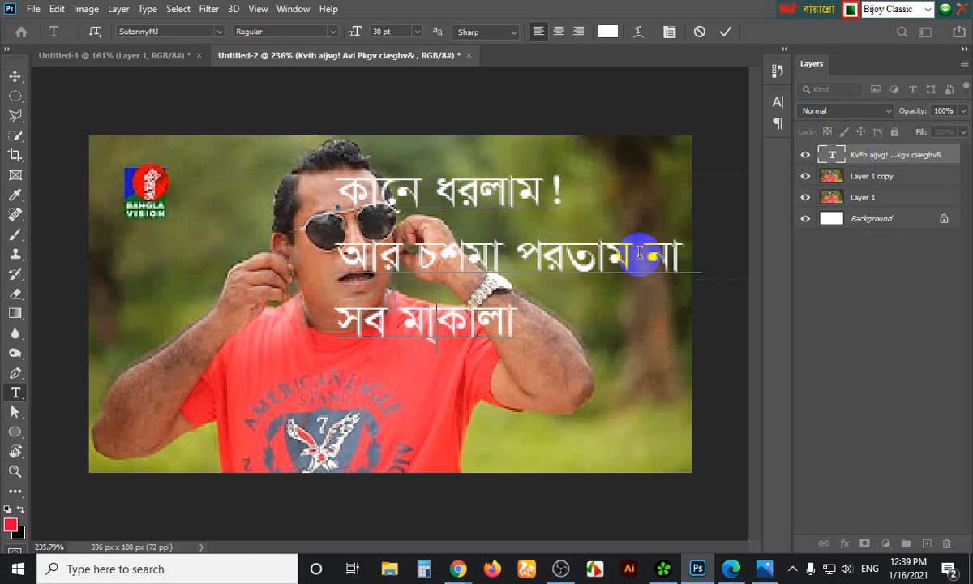
text(Bq)
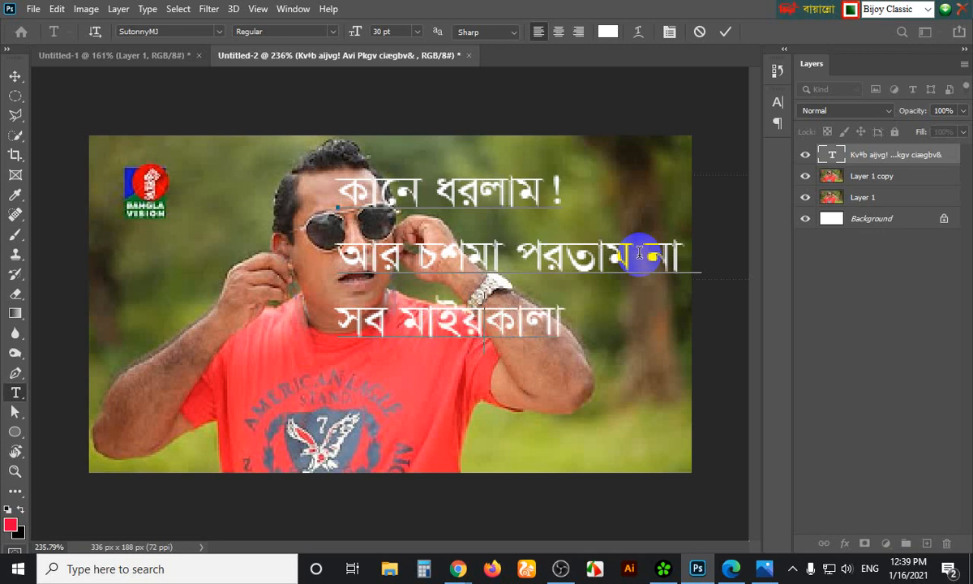
text(Zv)
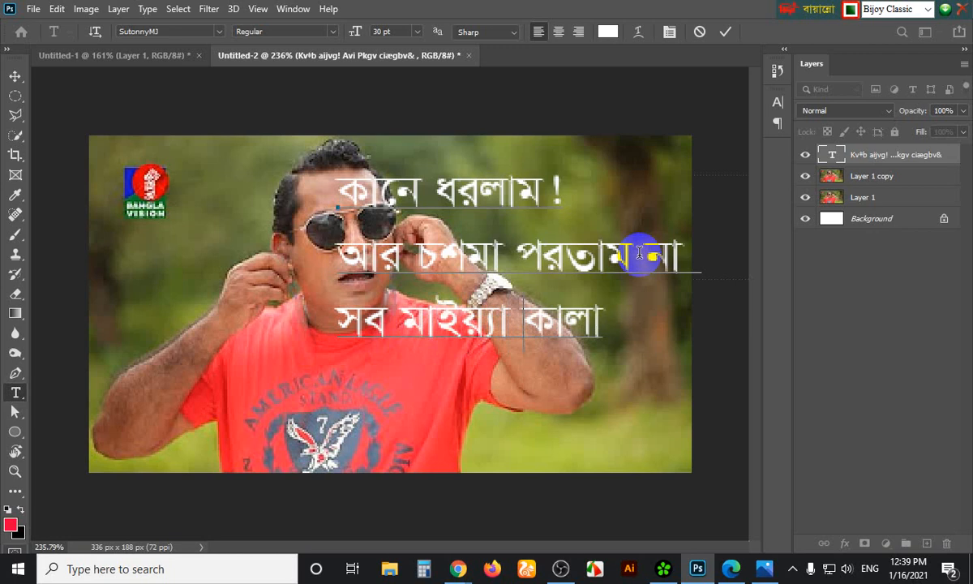
key(Right)
key(Right)
key(Right)
key(Right)
key(Right)
text(ডিবৃং)
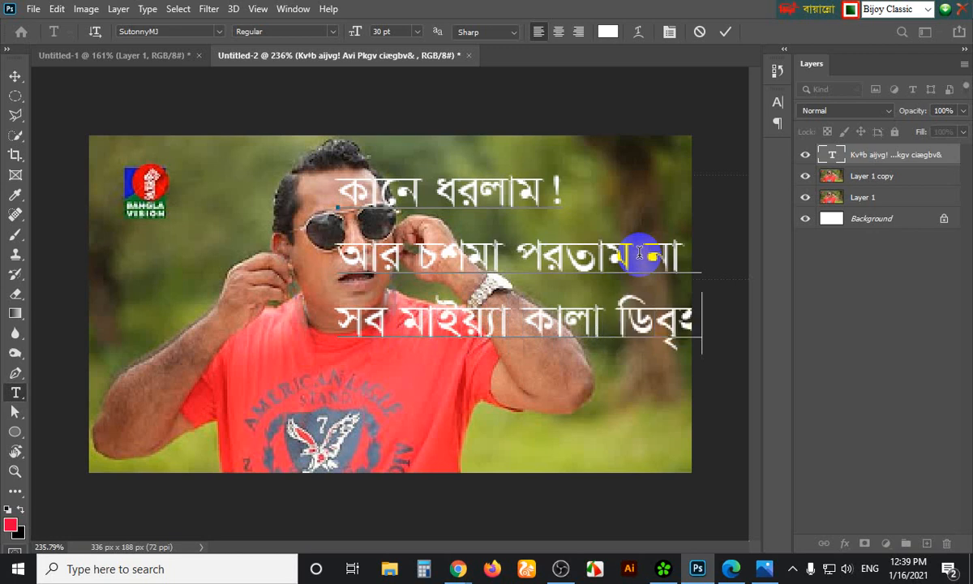
key(BackSpace)
key(BackSpace)
key(BackSpace)
key(BackSpace)
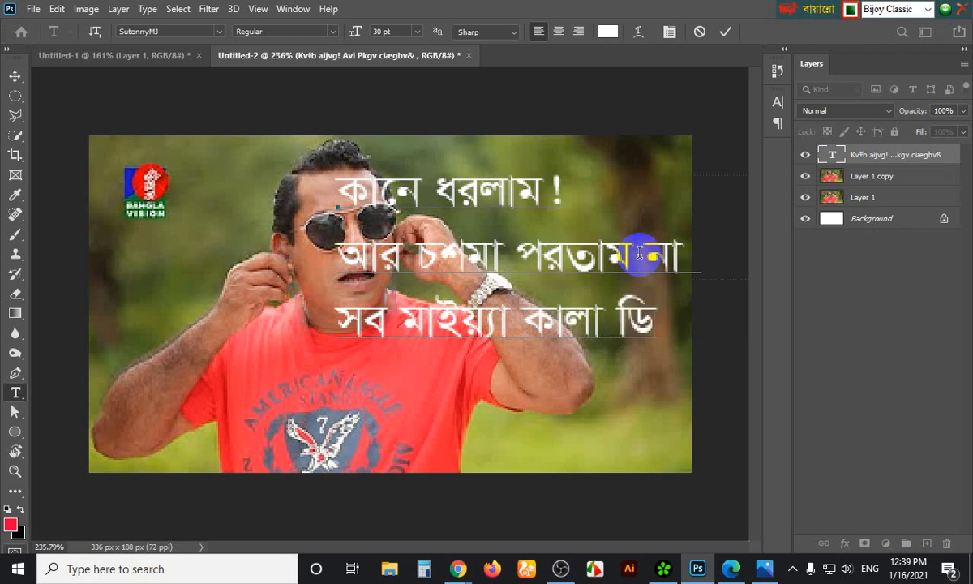
key(BackSpace)
key(BackSpace)
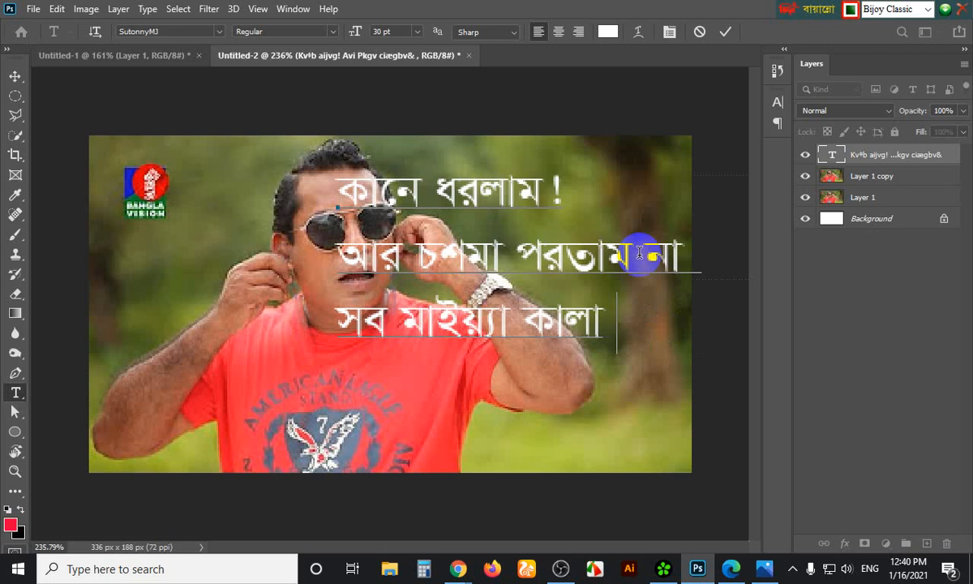
Replace সব with বেবাগডি so the third line reads বেবাগডি মাইয়্যা কালা
click(383, 326)
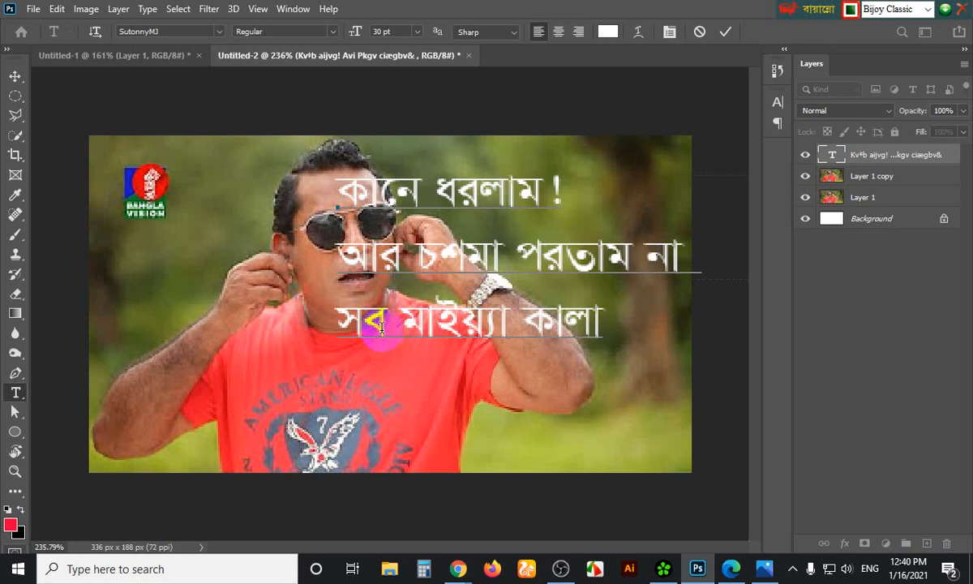
key(BackSpace)
key(BackSpace)
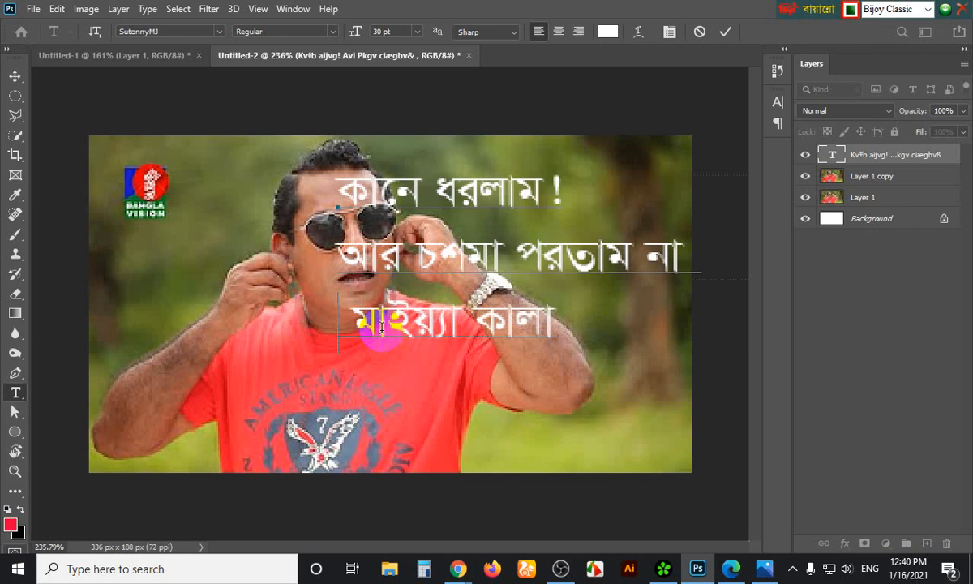
text(বের )
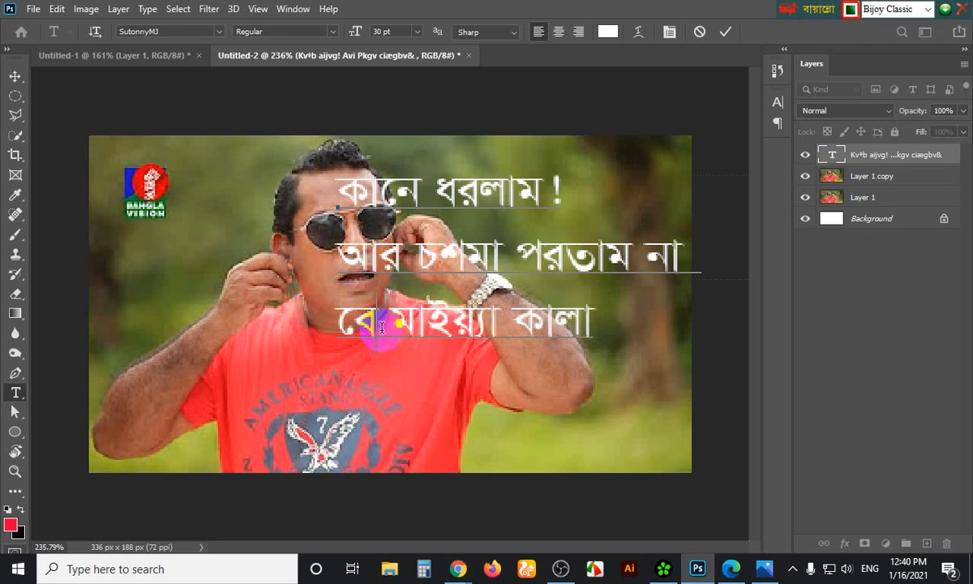
text(াগ)
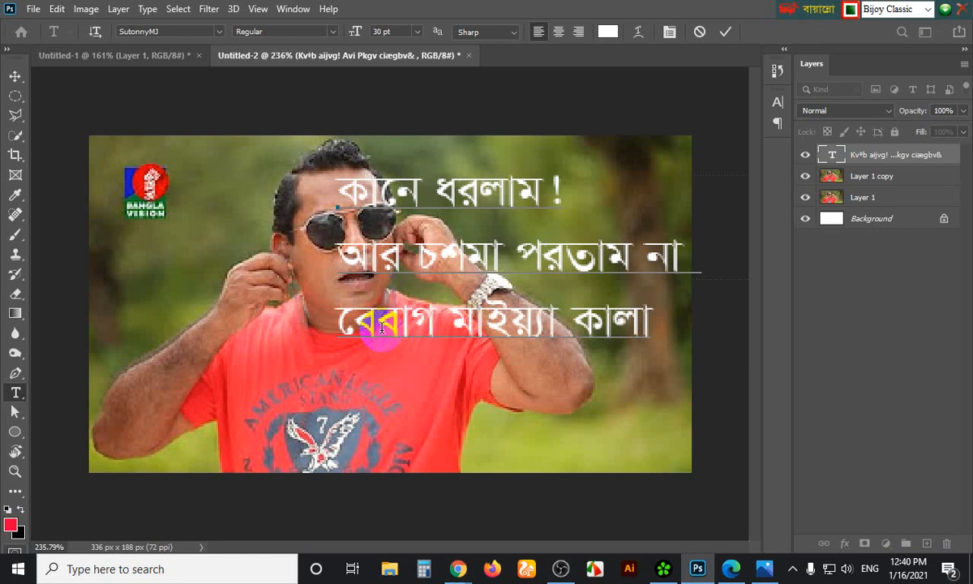
text(ডি)
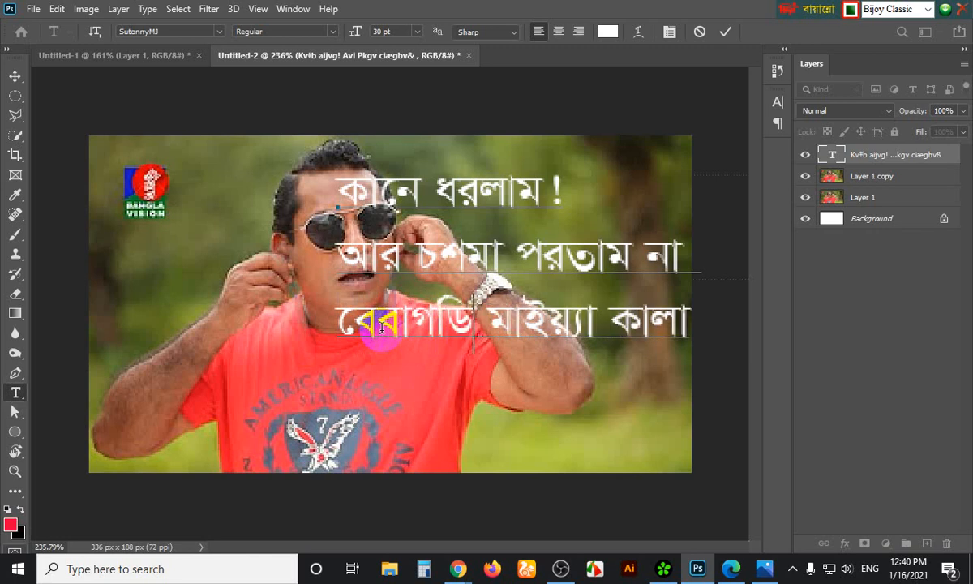
key(Right)
key(Right)
key(Right)
key(Right)
key(Right)
key(Right)
key(Right)
key(Right)
key(Right)
key(Right)
key(Right)
key(Right)
key(Right)
Commit the caption edits and reduce its font size to 25 pt
click(14, 76)
click(381, 224)
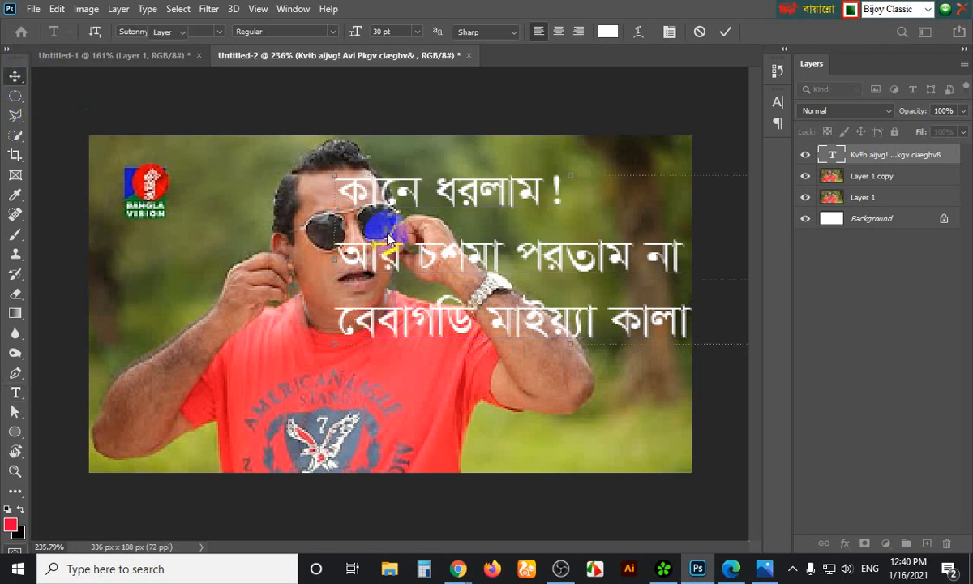
click(777, 101)
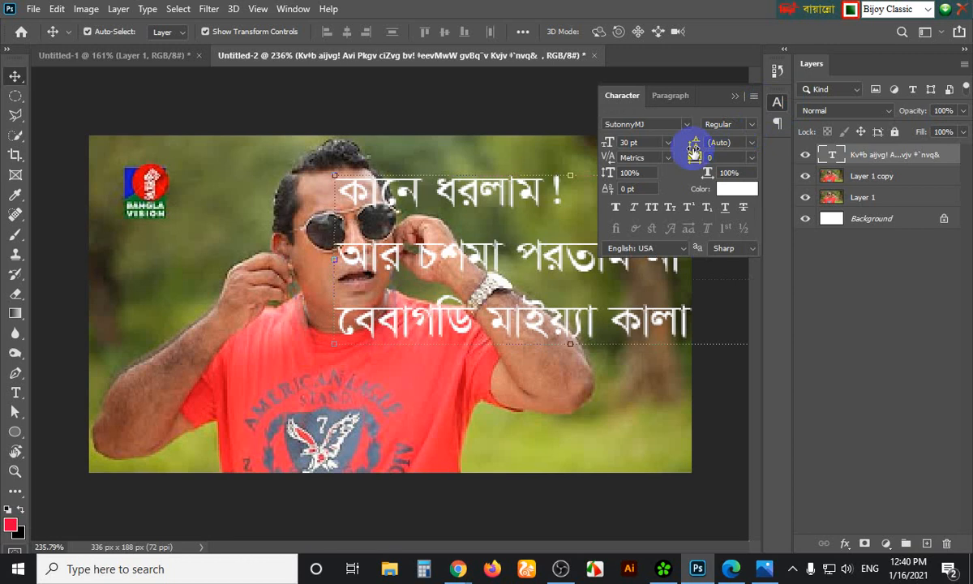
click(637, 142)
text(28)
key(Return)
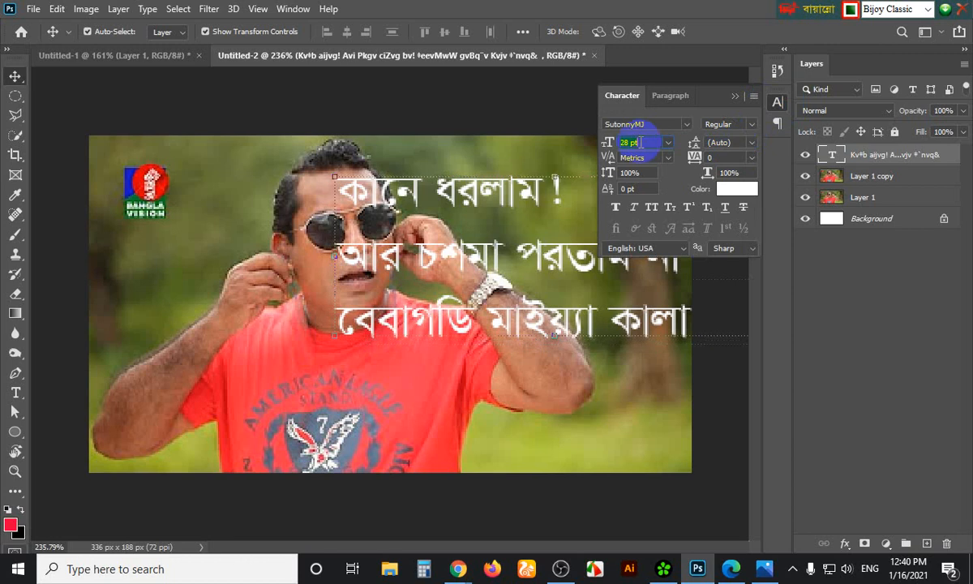
key(Down)
key(Down)
key(Down)
Centre-align the caption lines and drag the caption down over the photo's lower half
click(734, 97)
click(776, 103)
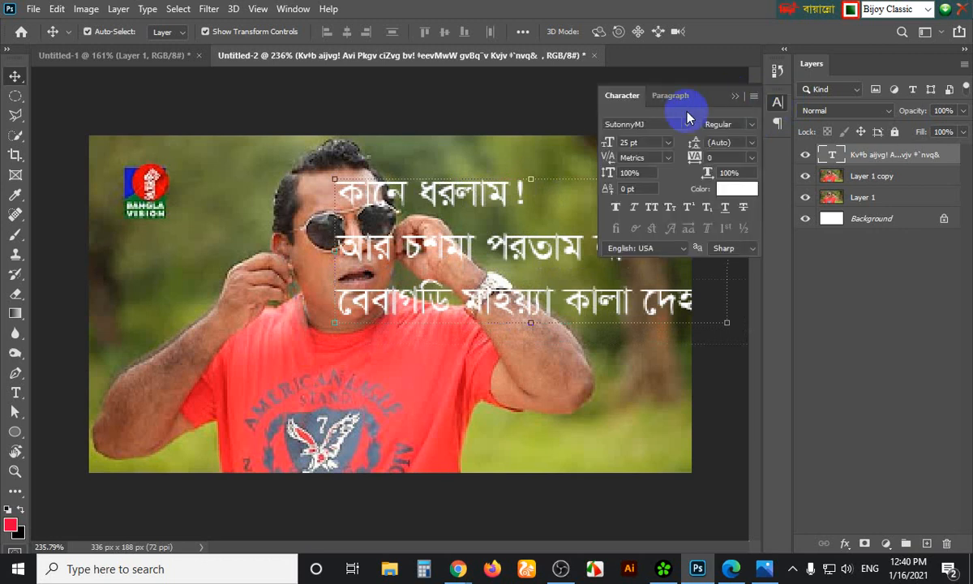
click(671, 99)
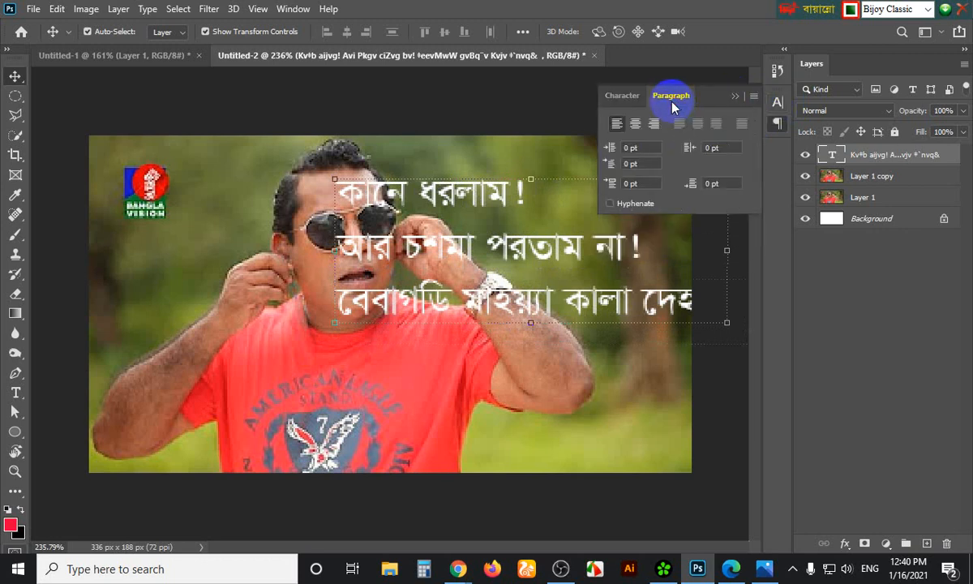
click(637, 124)
click(735, 96)
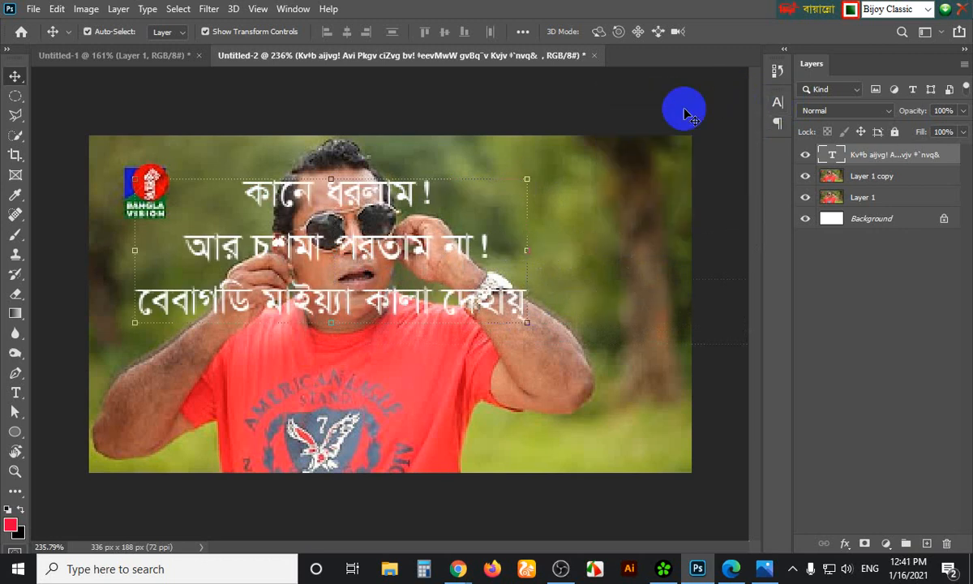
drag(403, 201, 540, 311)
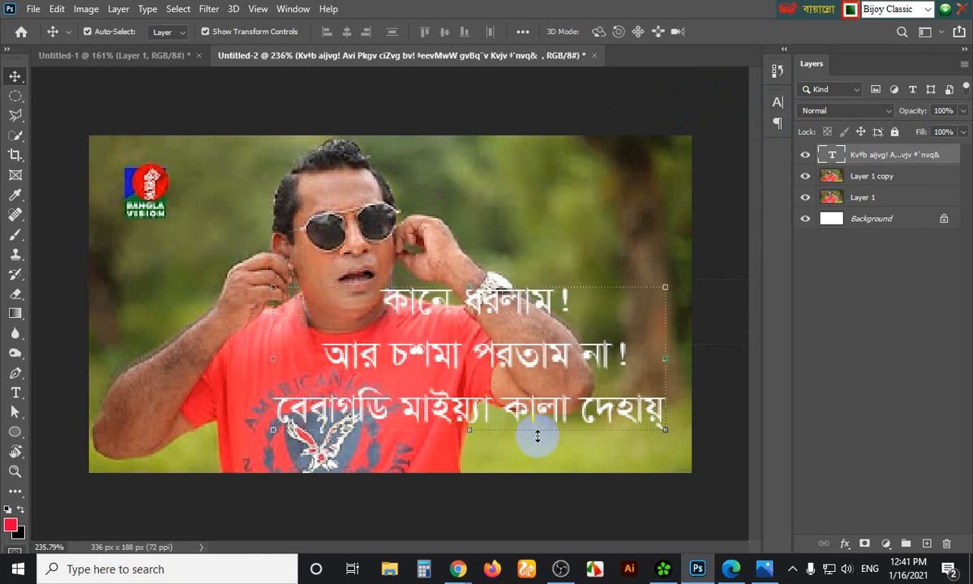
key(u)
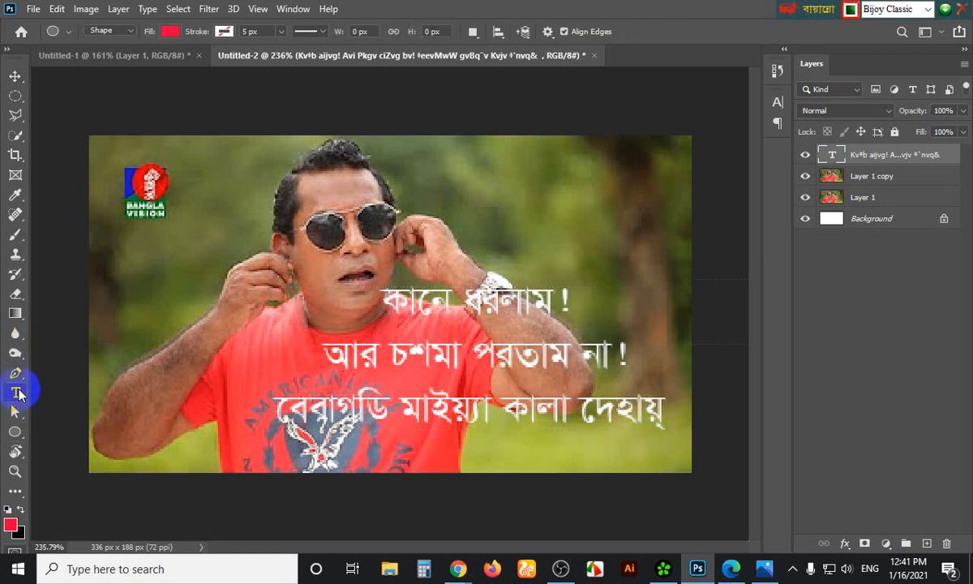
Replace the misspelt last word of the bottom caption line with দেহায়
click(15, 393)
click(639, 411)
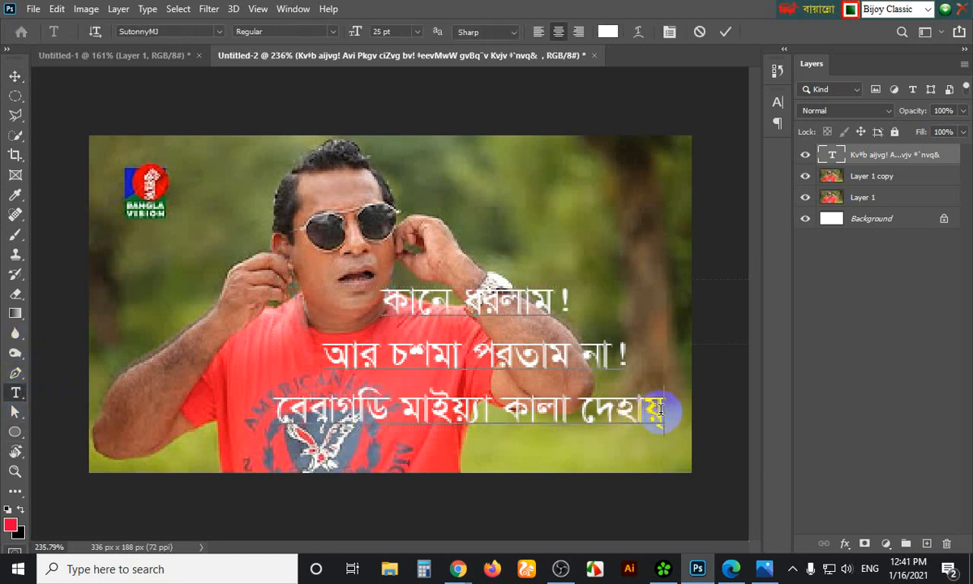
key(BackSpace)
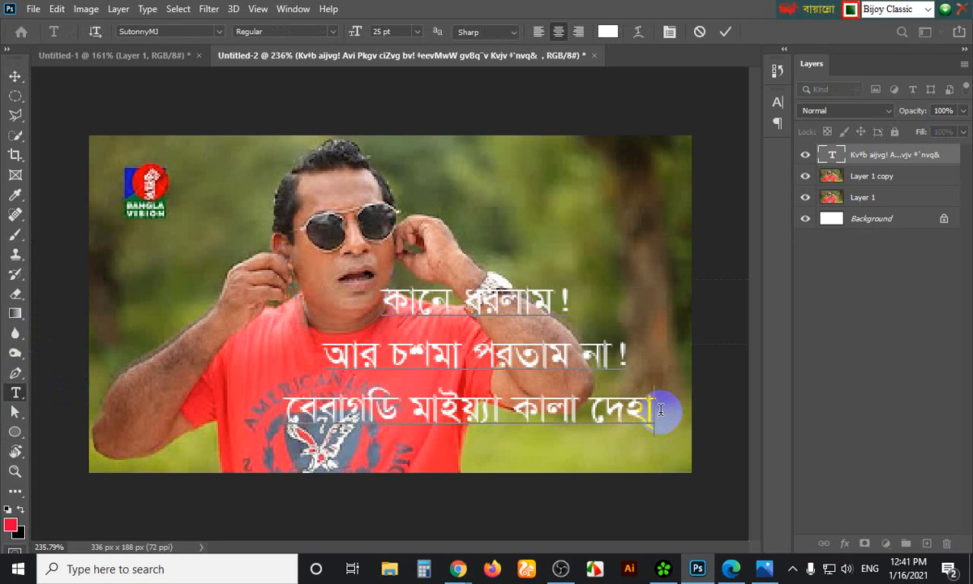
key(shift+Left)
key(shift+Left)
key(shift+Left)
key(shift+Left)
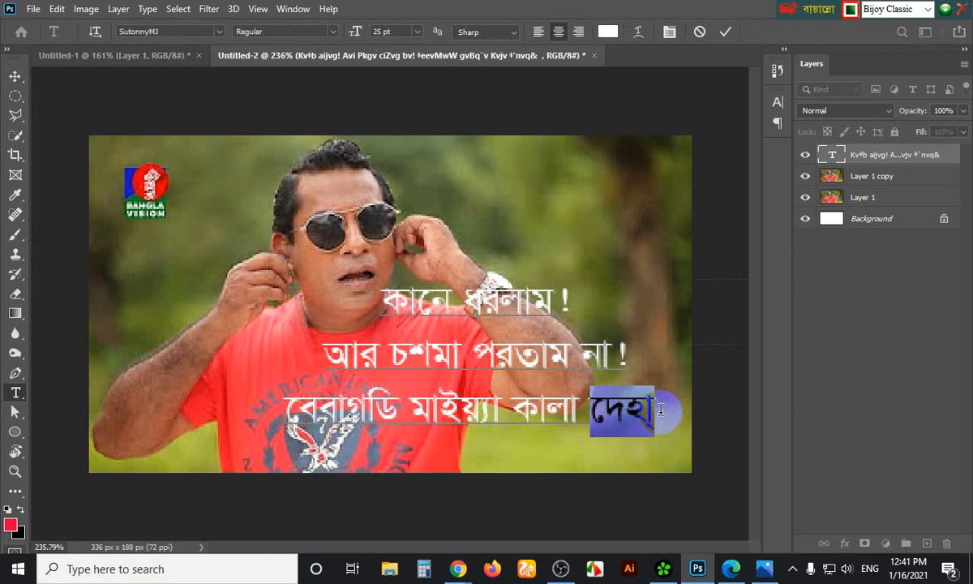
key(BackSpace)
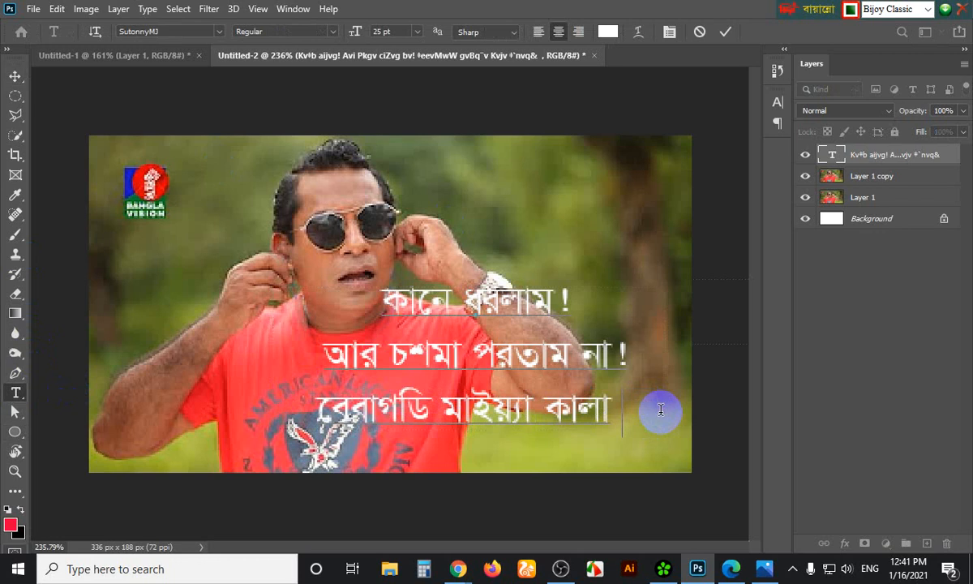
text(দহায়)
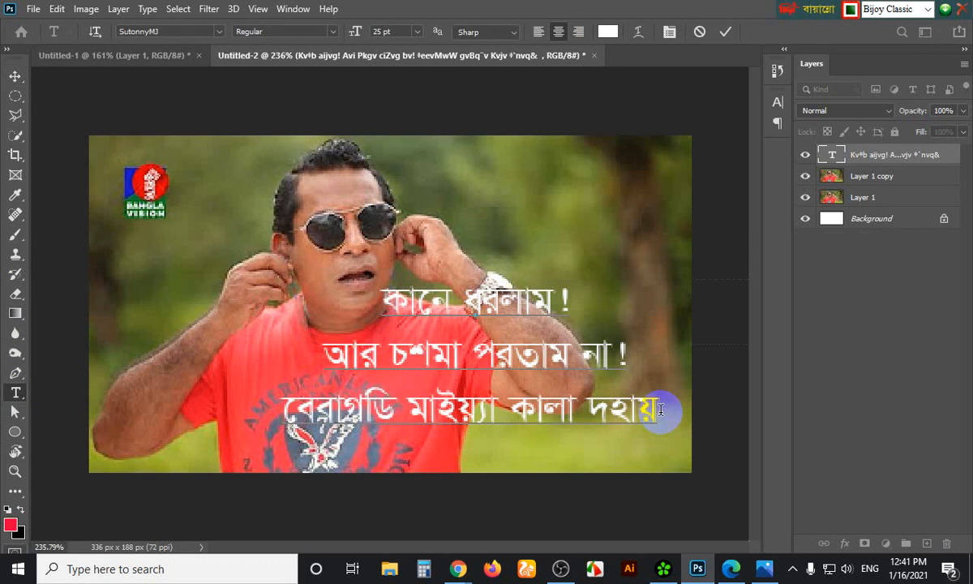
key(Left)
key(Left)
key(Left)
key(Left)
text(ে)
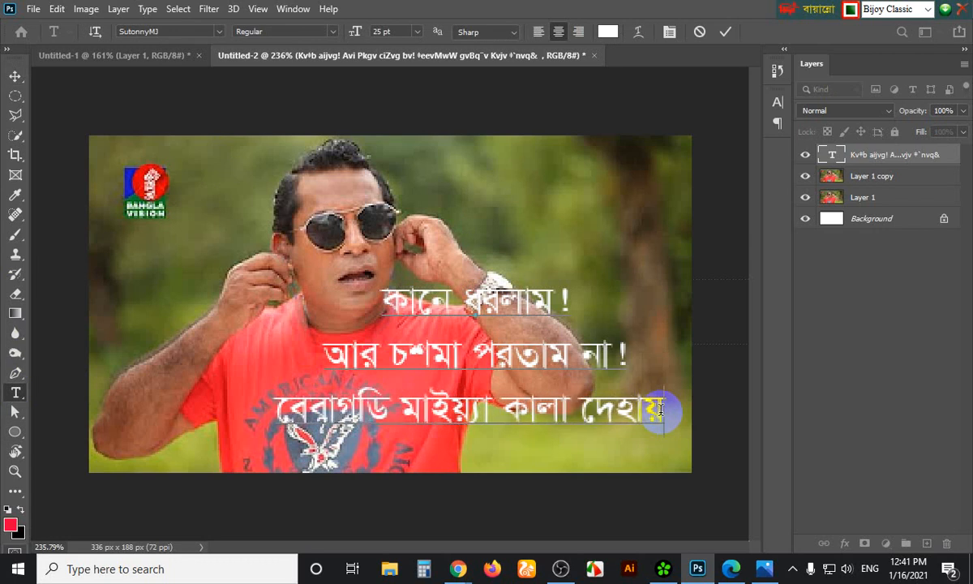
text(্)
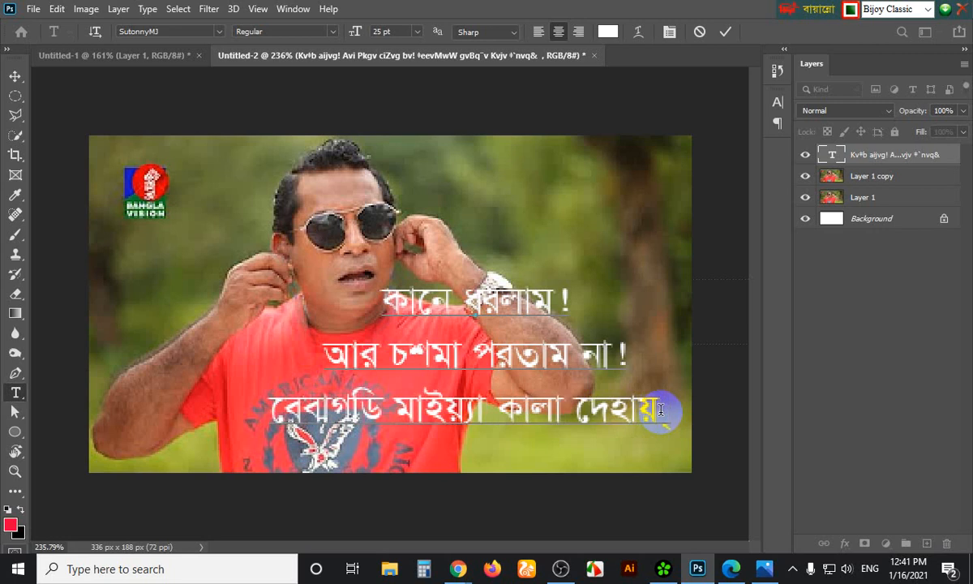
key(BackSpace)
End the bottom line with a dari । placed directly after দেহায়
text(|)
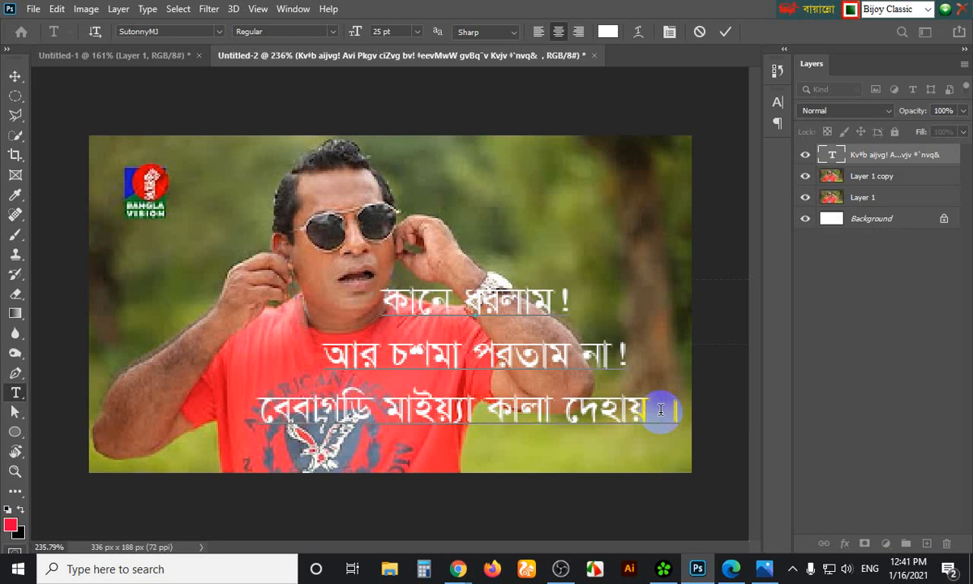
key(Left)
key(BackSpace)
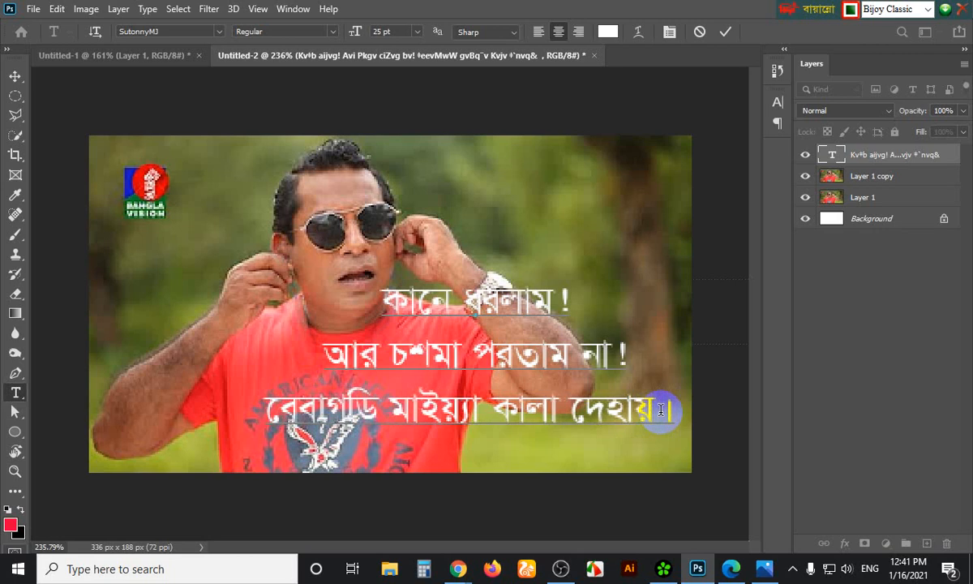
Open the caption's text colour picker and preview the caption in yellow
click(12, 75)
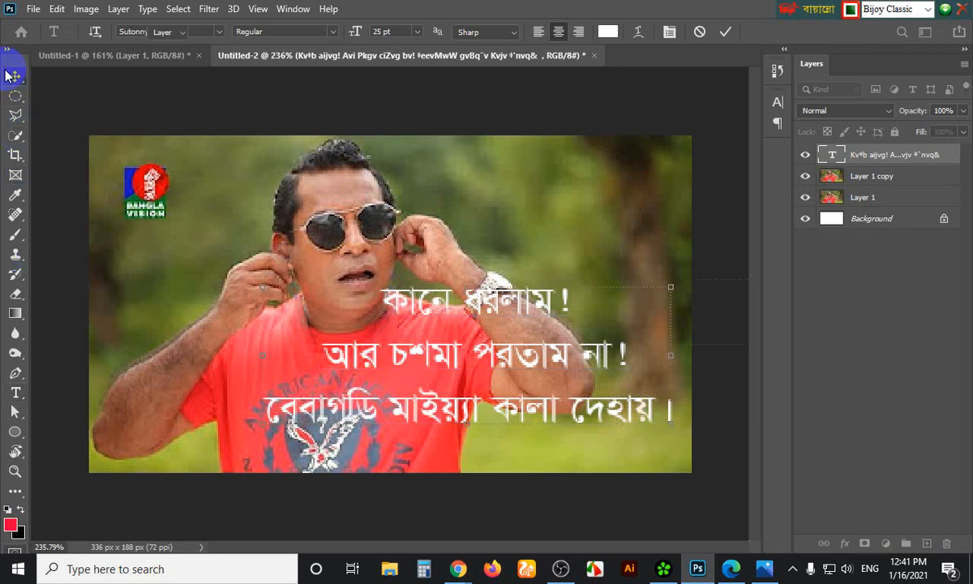
click(777, 102)
click(739, 189)
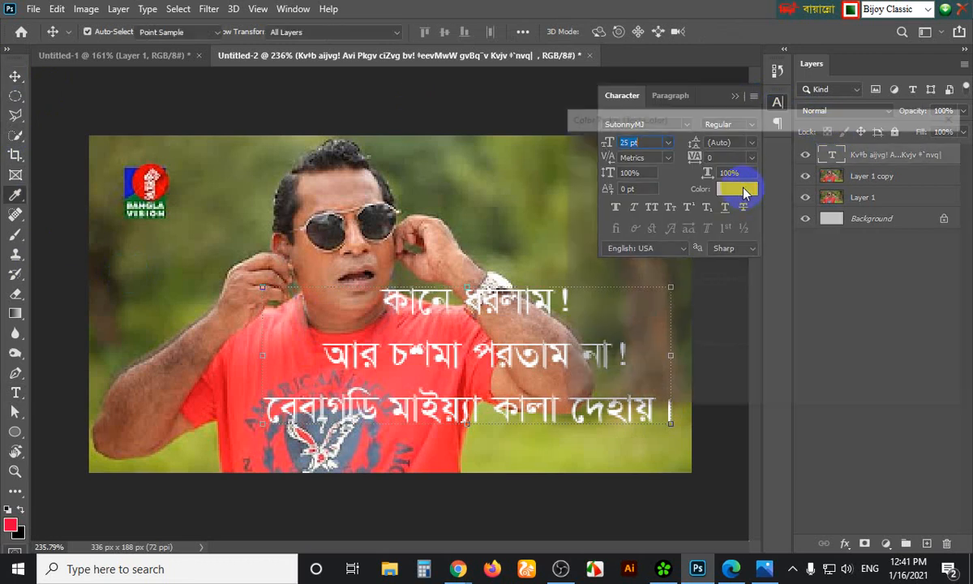
drag(767, 113, 847, 31)
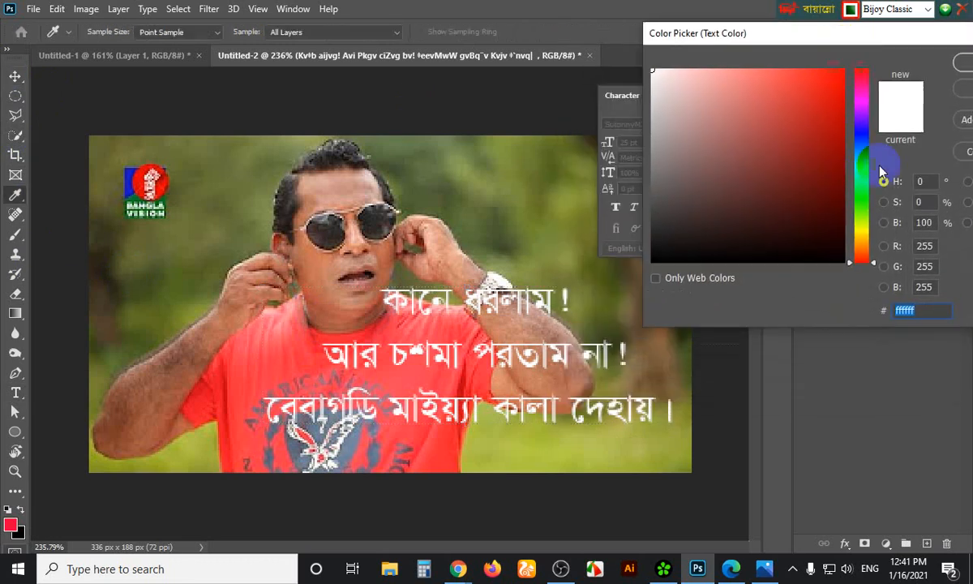
click(861, 240)
click(787, 73)
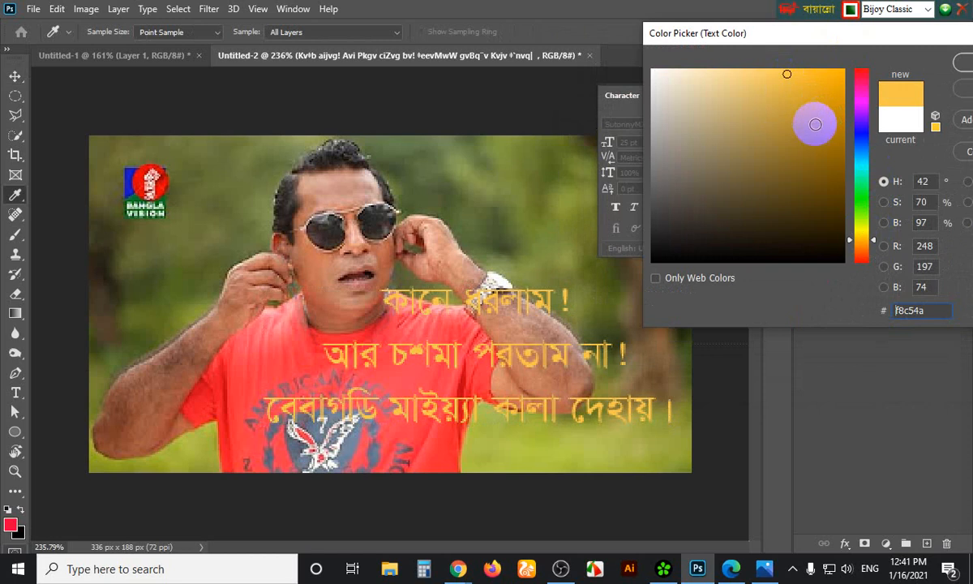
Try black, pink, red and near-black, then close the picker leaving the caption white
click(651, 249)
click(651, 251)
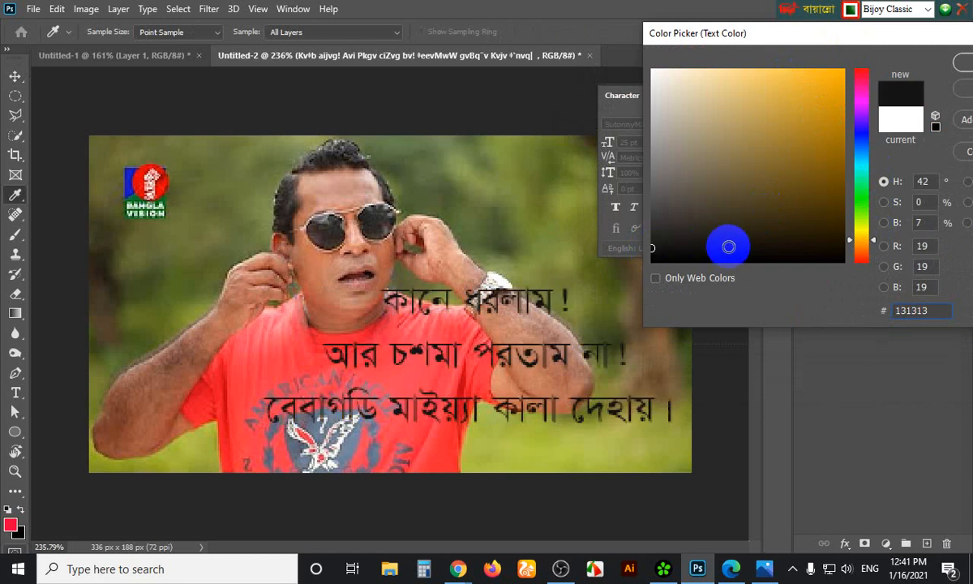
click(861, 87)
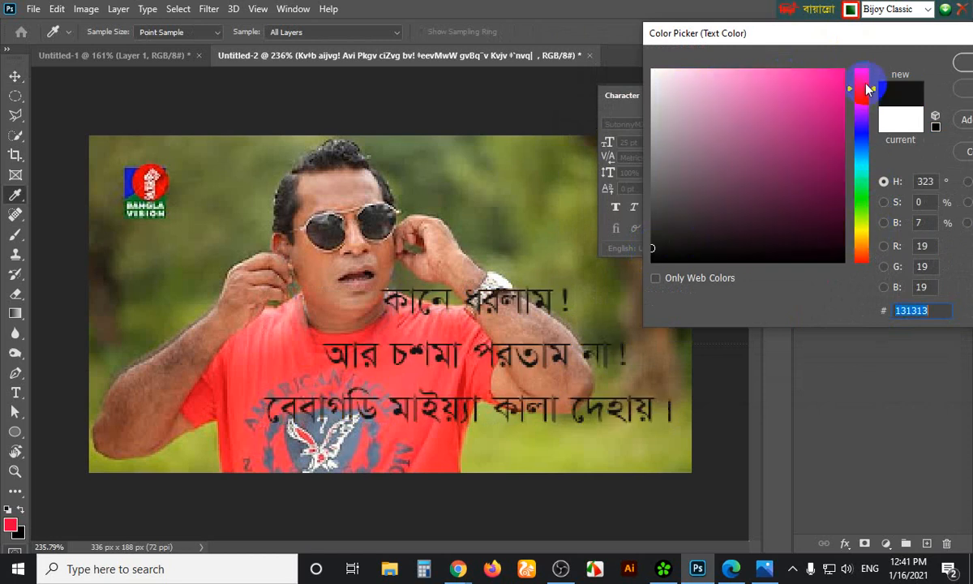
click(807, 77)
click(861, 73)
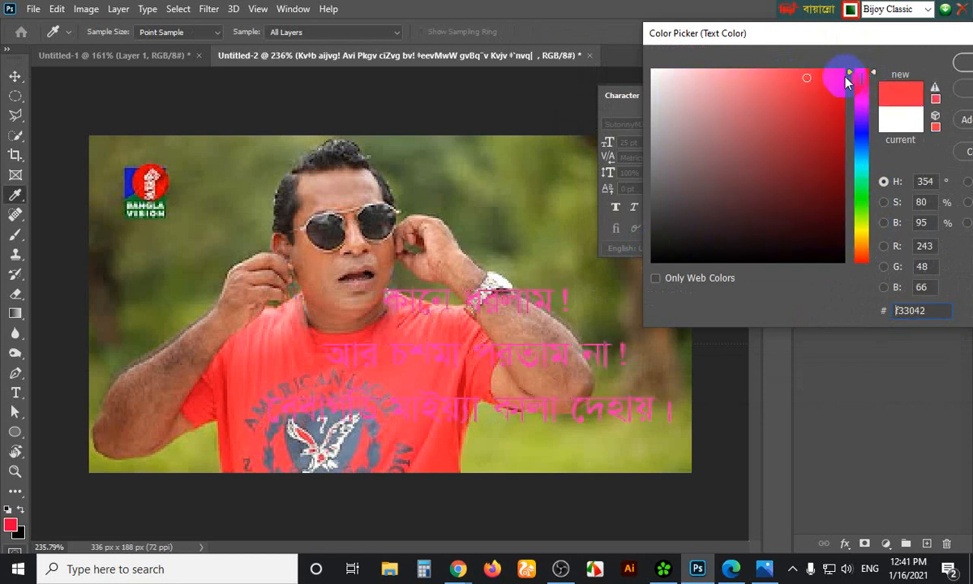
click(835, 74)
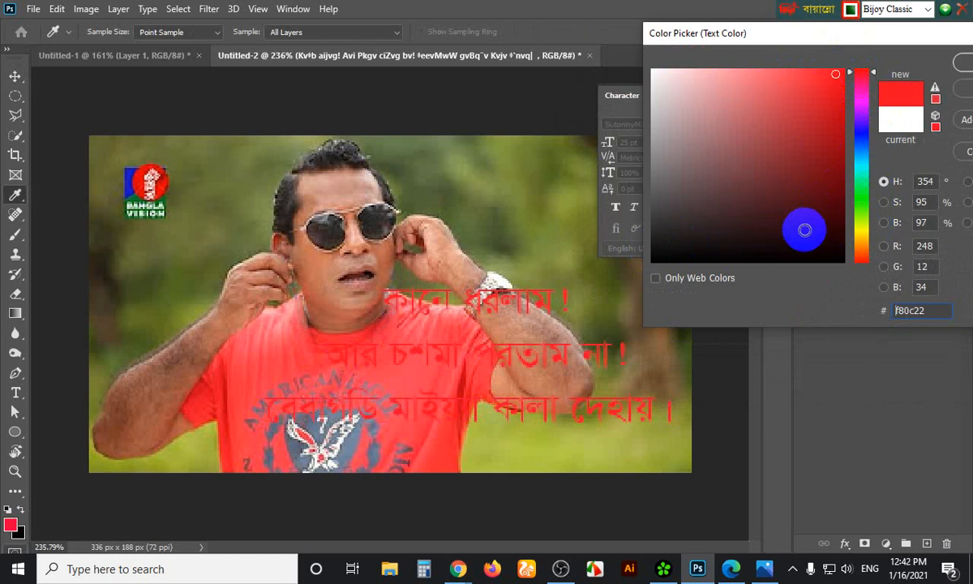
click(838, 260)
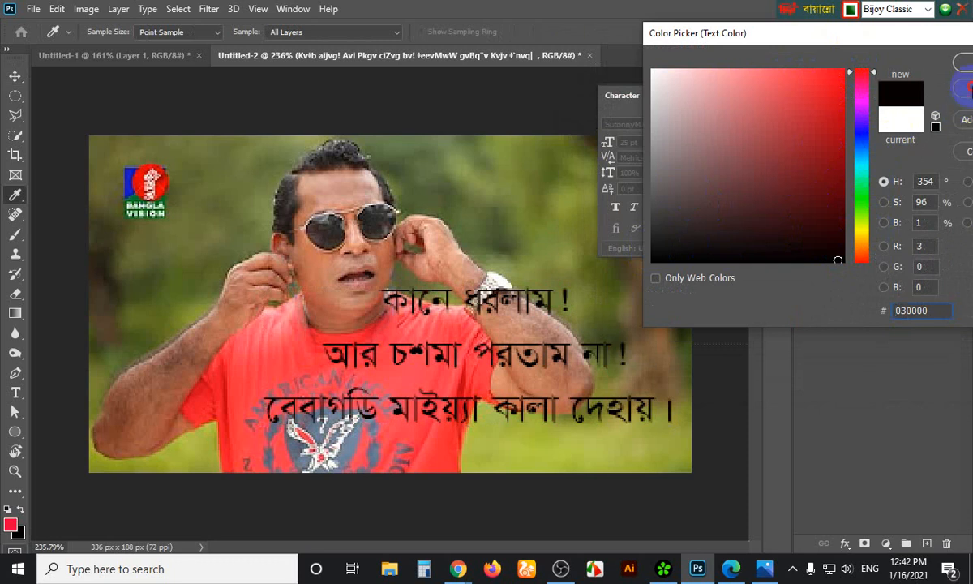
click(961, 64)
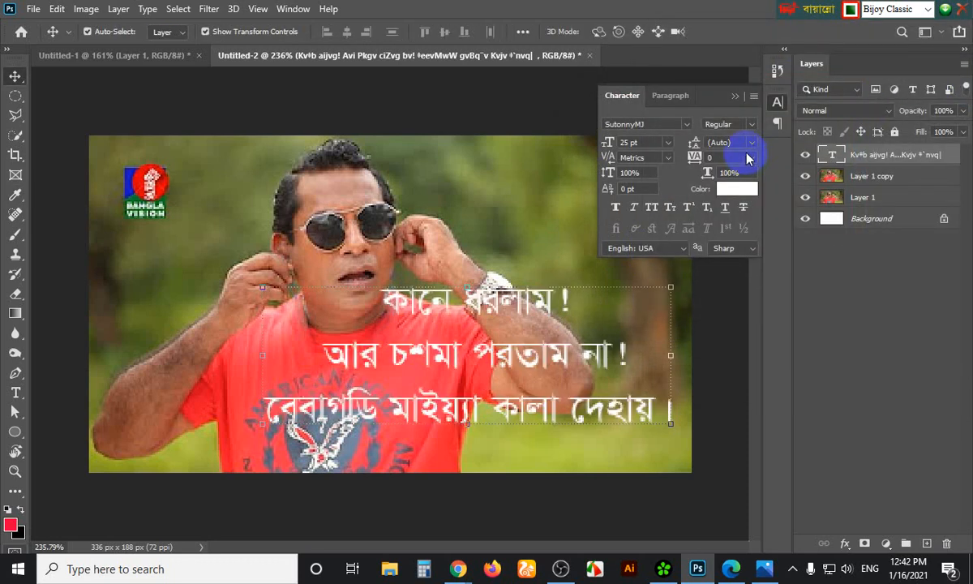
Set the caption's leading to 20 pt, deselect it, and choose the Rectangle Tool
click(739, 143)
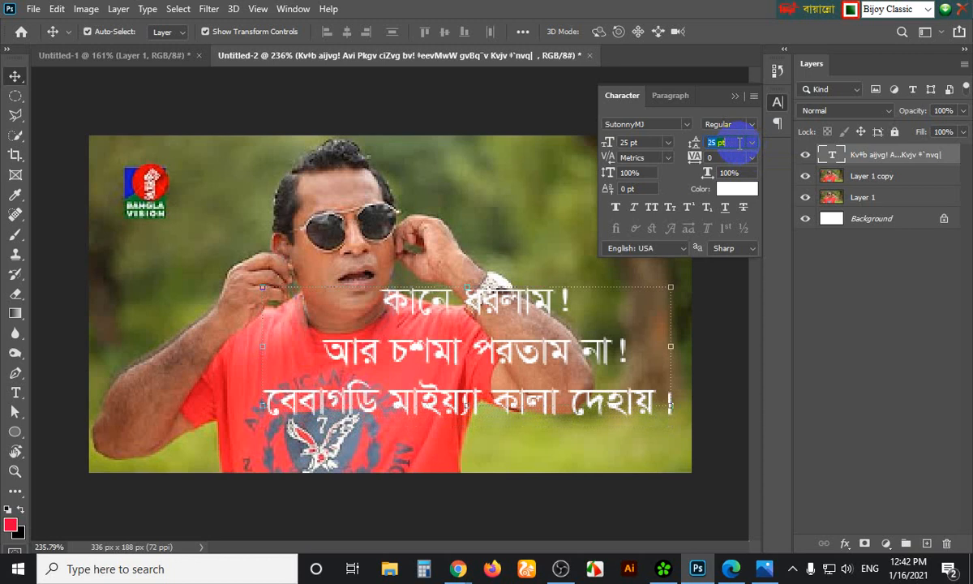
key(Down)
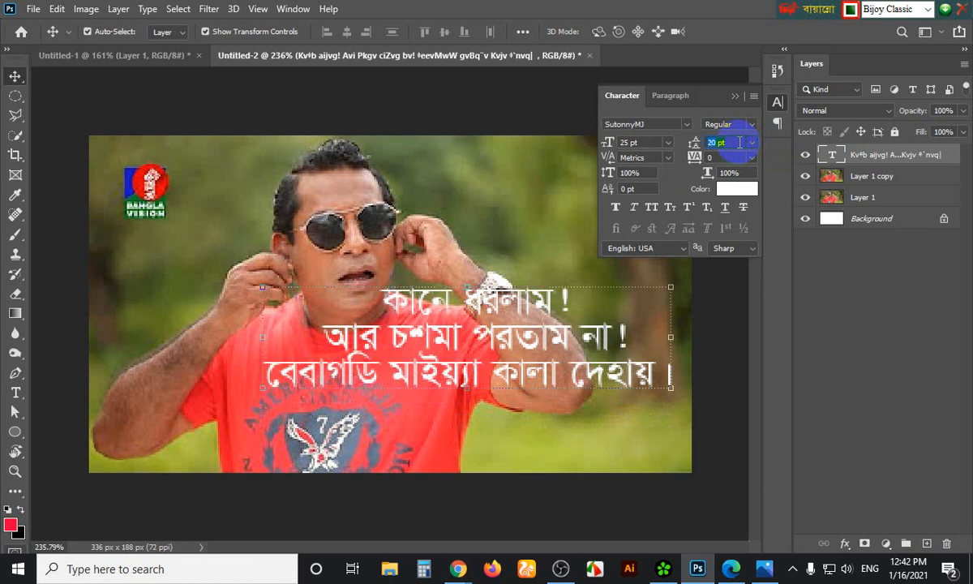
click(735, 96)
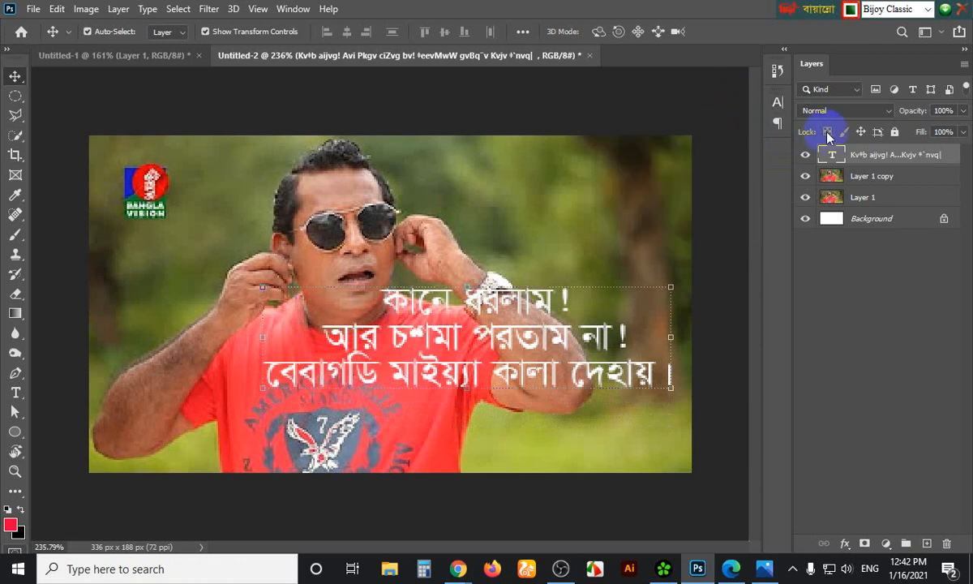
click(873, 258)
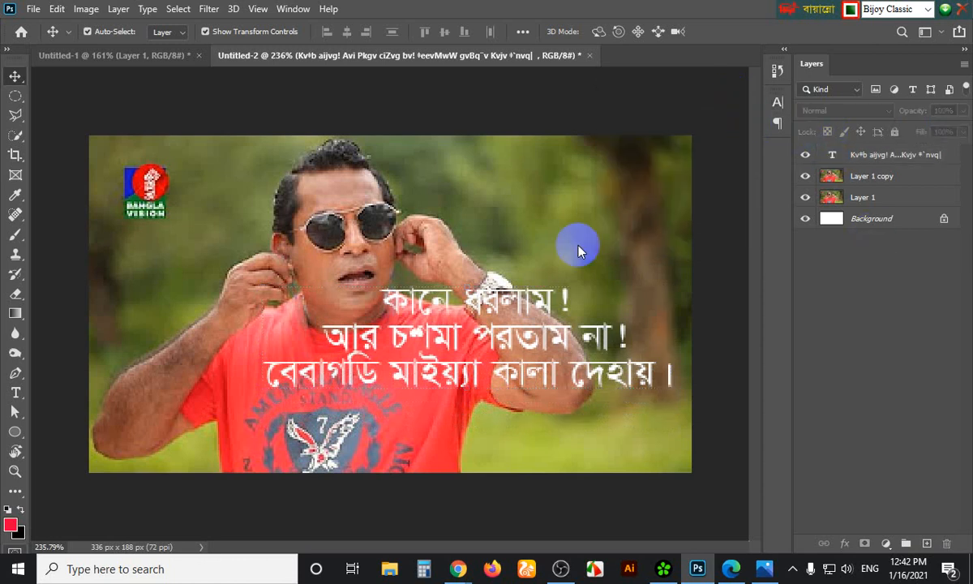
click(15, 439)
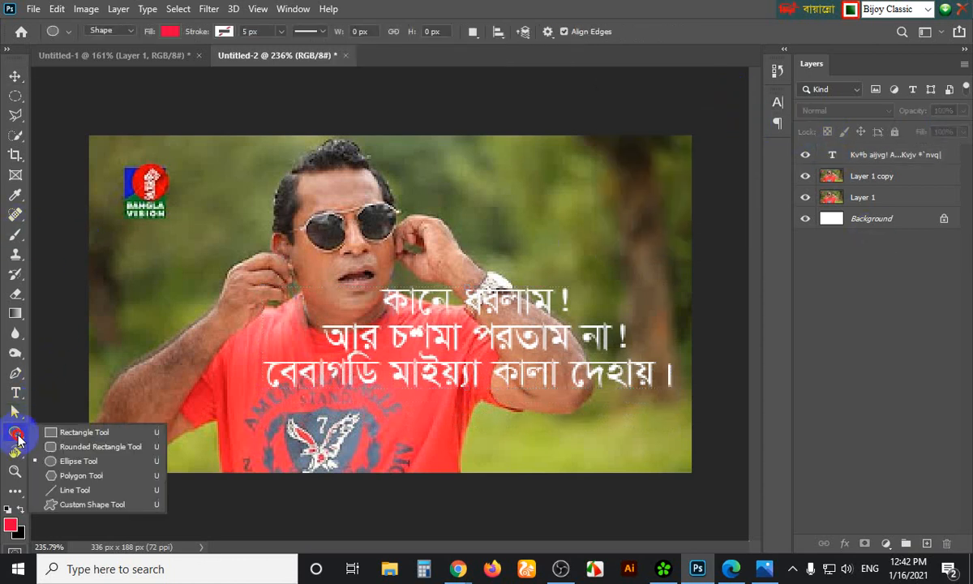
click(71, 433)
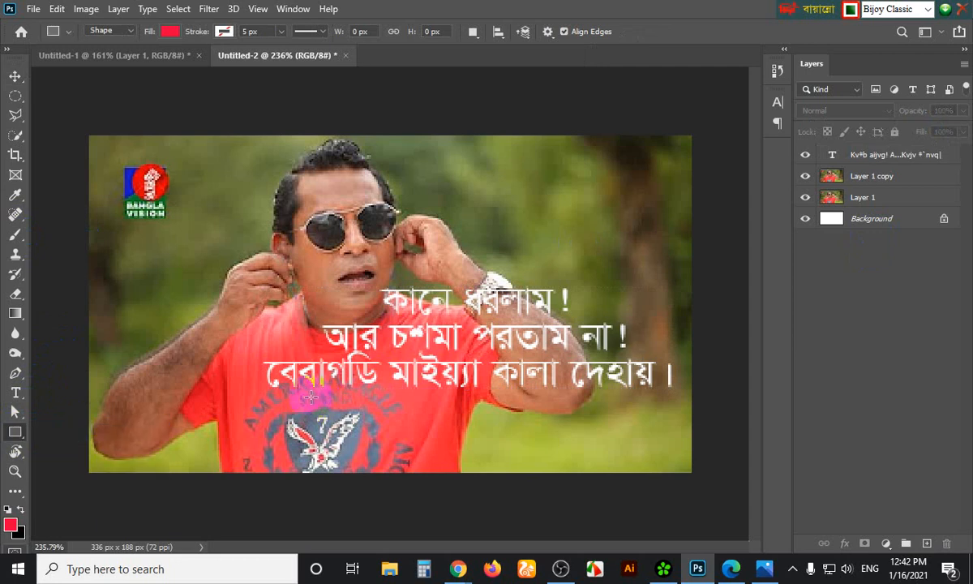
Draw a rectangle over the lower caption and fill it with bright yellow ffea00
drag(306, 345, 653, 445)
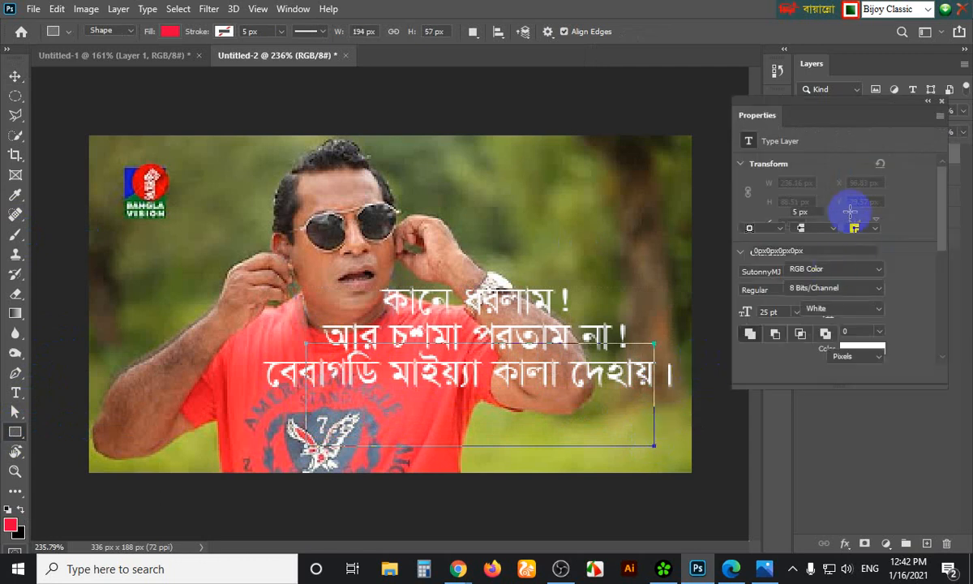
click(929, 104)
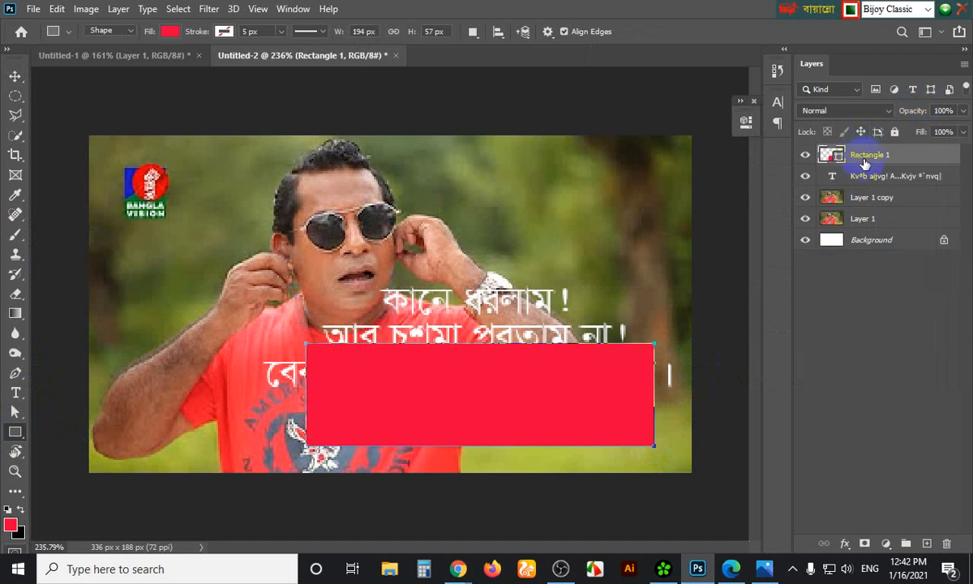
click(168, 31)
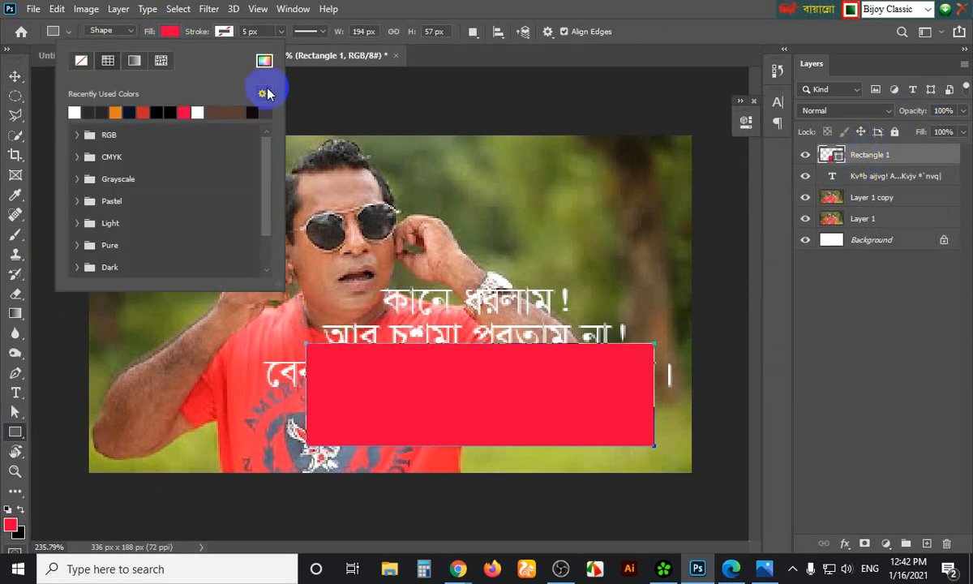
click(266, 62)
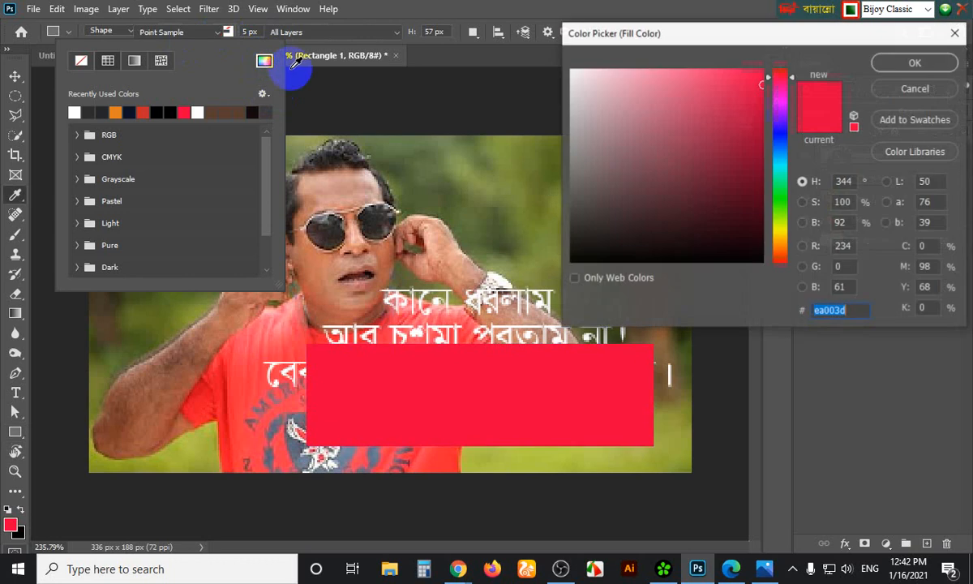
click(246, 376)
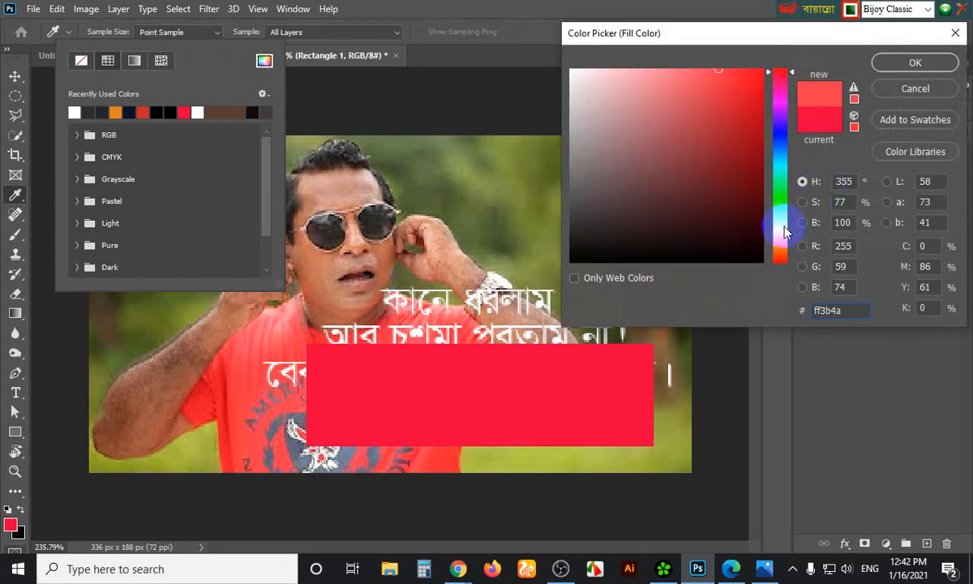
click(778, 232)
click(751, 76)
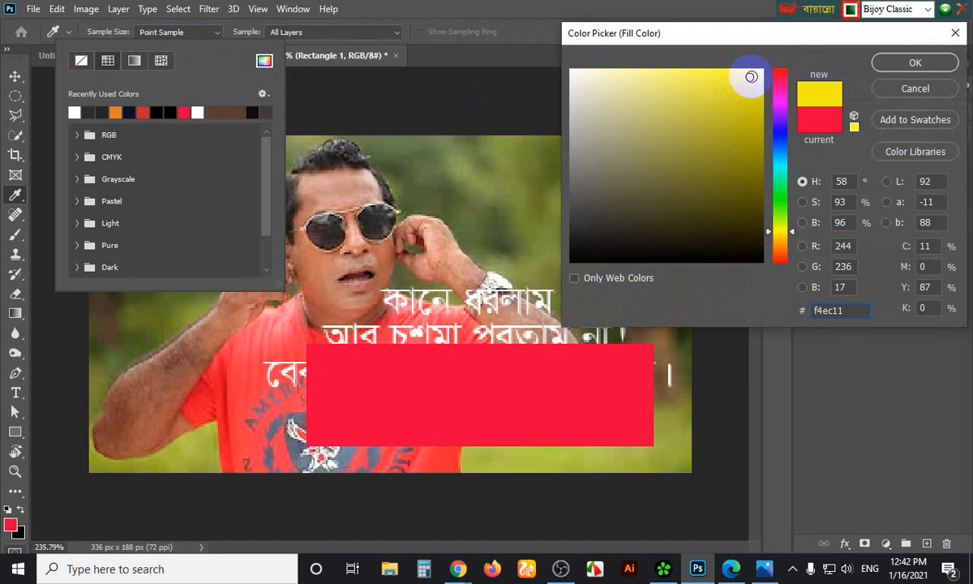
click(772, 231)
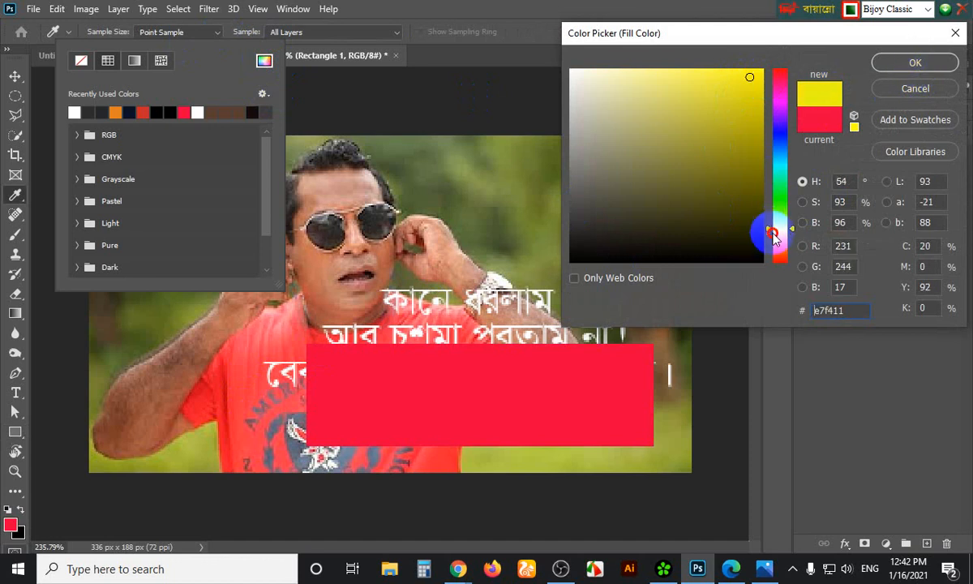
drag(772, 234, 771, 236)
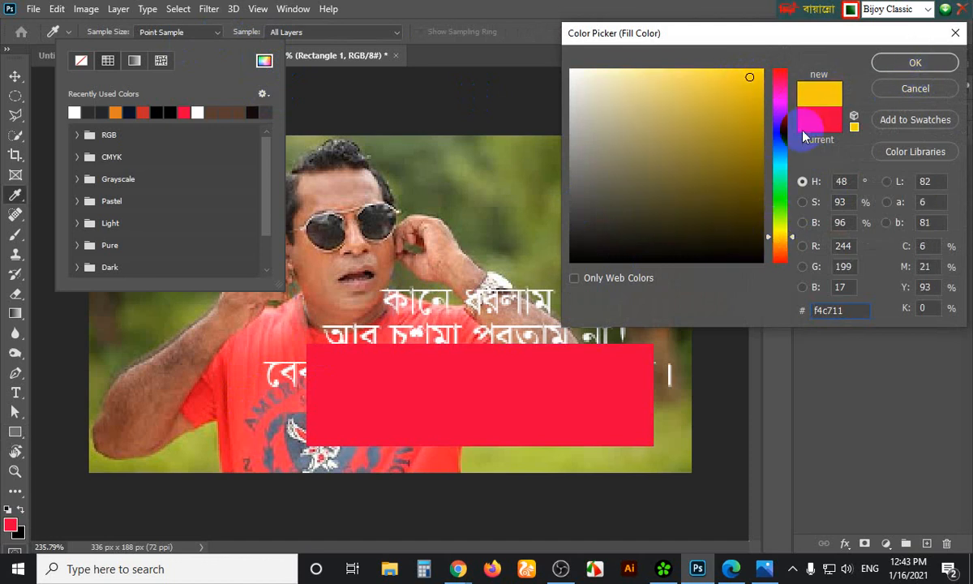
click(779, 234)
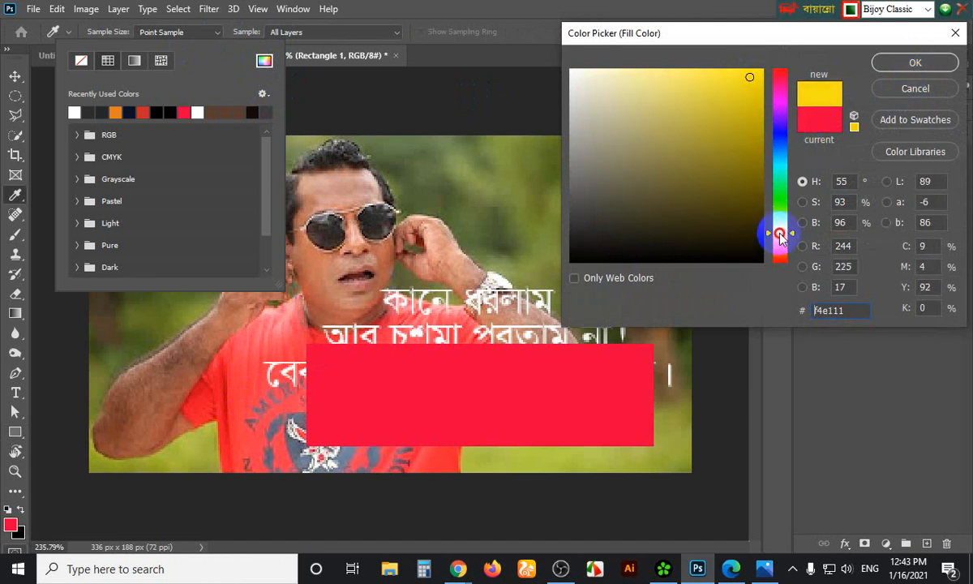
drag(750, 77, 764, 68)
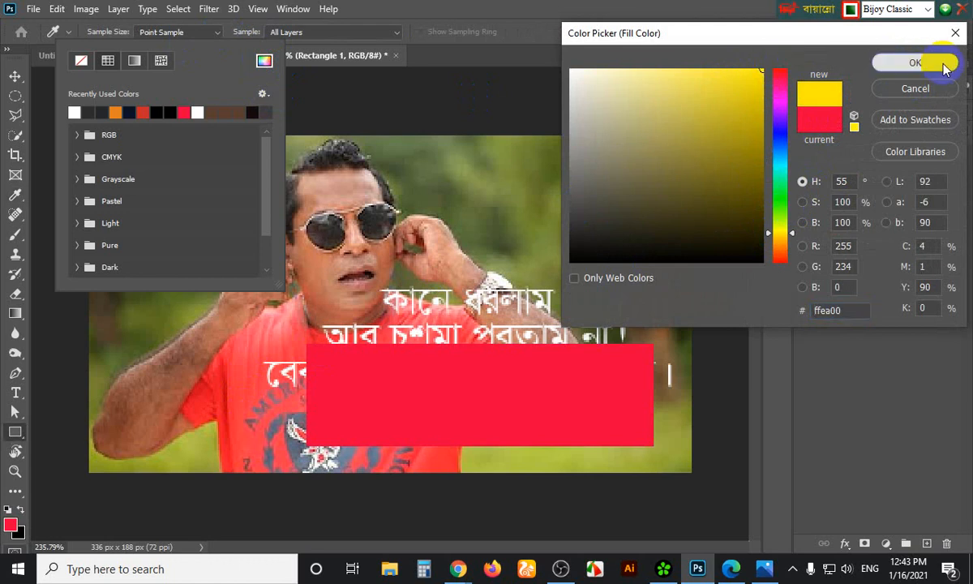
click(915, 64)
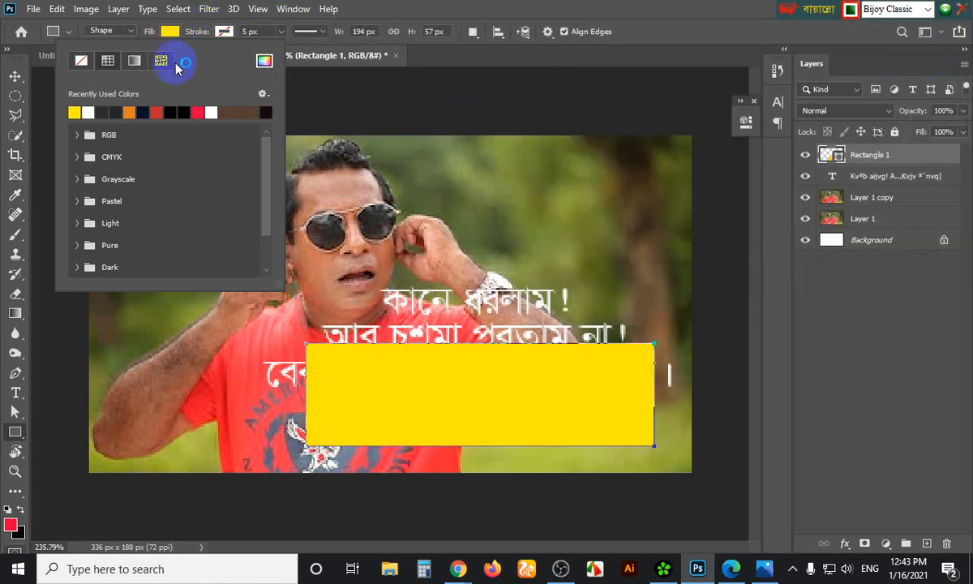
Shrink the yellow rectangle and move it to the photo's top-right corner
click(17, 76)
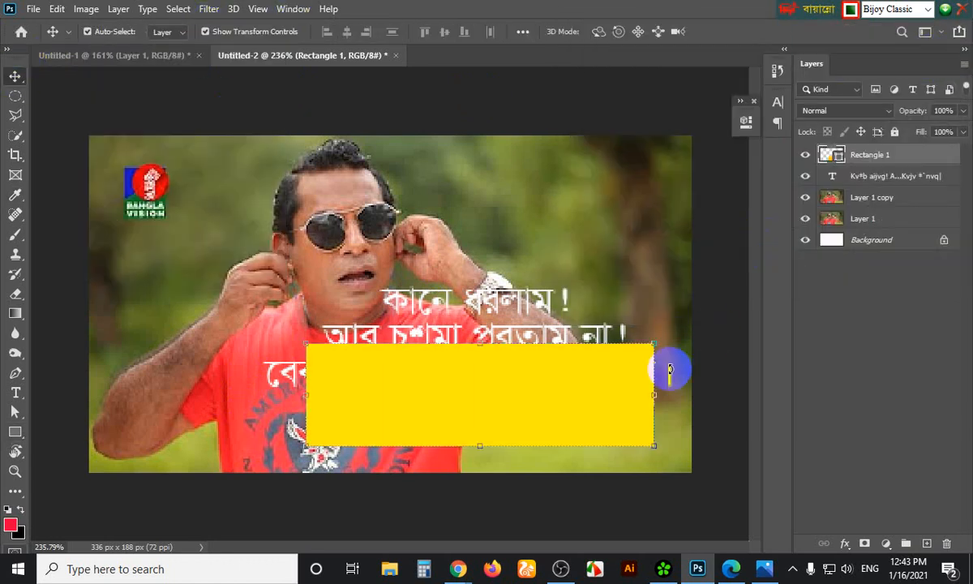
drag(653, 347, 609, 385)
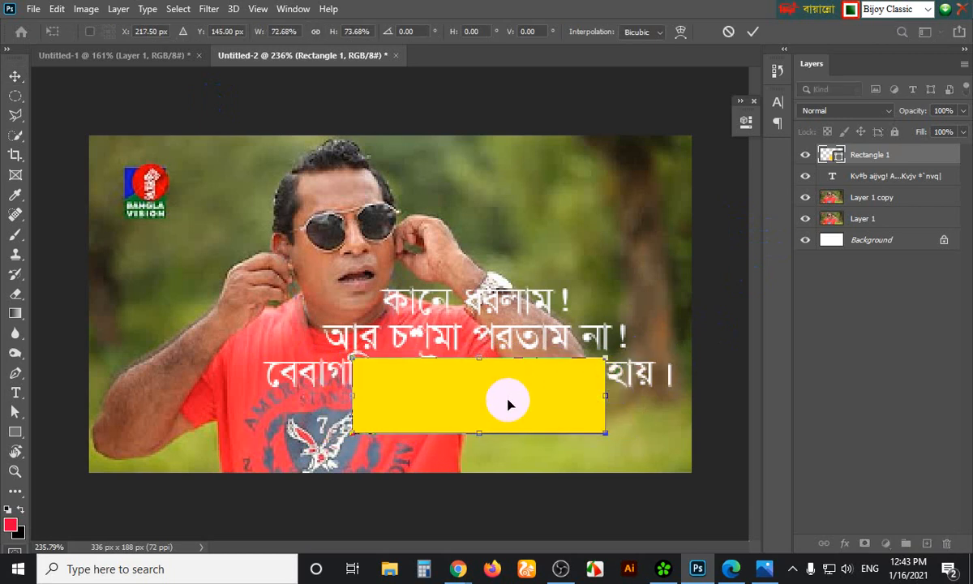
drag(506, 402, 587, 189)
key(Return)
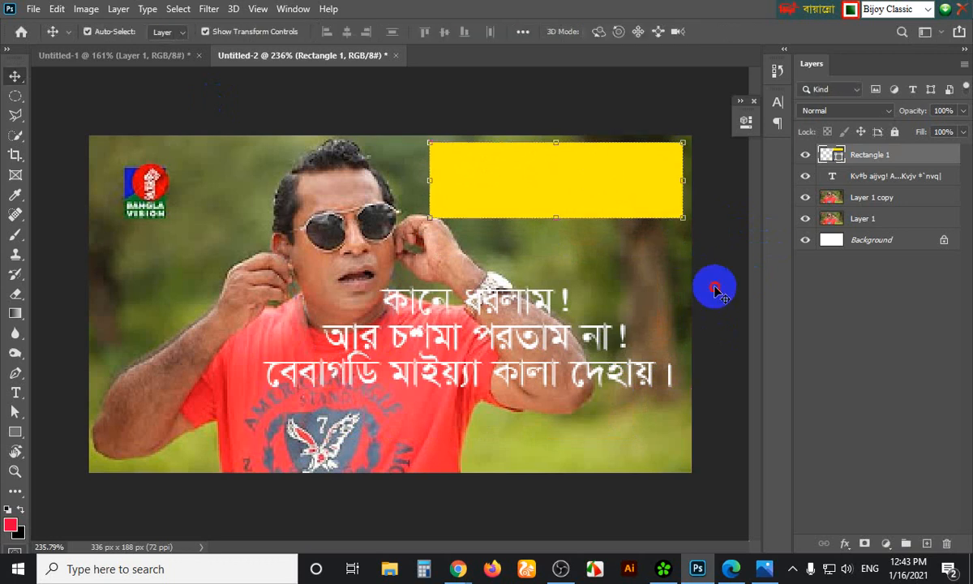
click(715, 292)
Scale the Bengali caption down to about 67% and shift it left
click(552, 301)
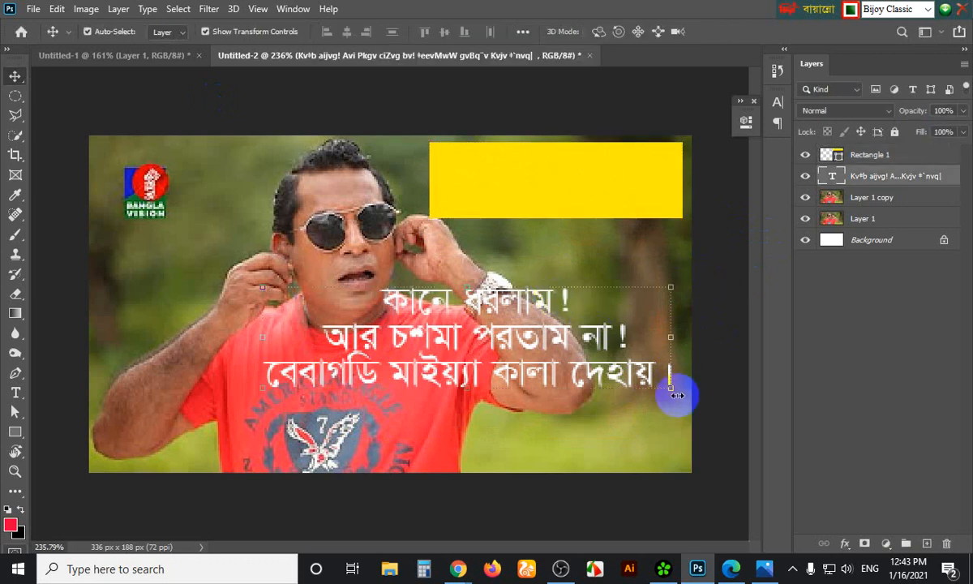
drag(669, 392, 573, 410)
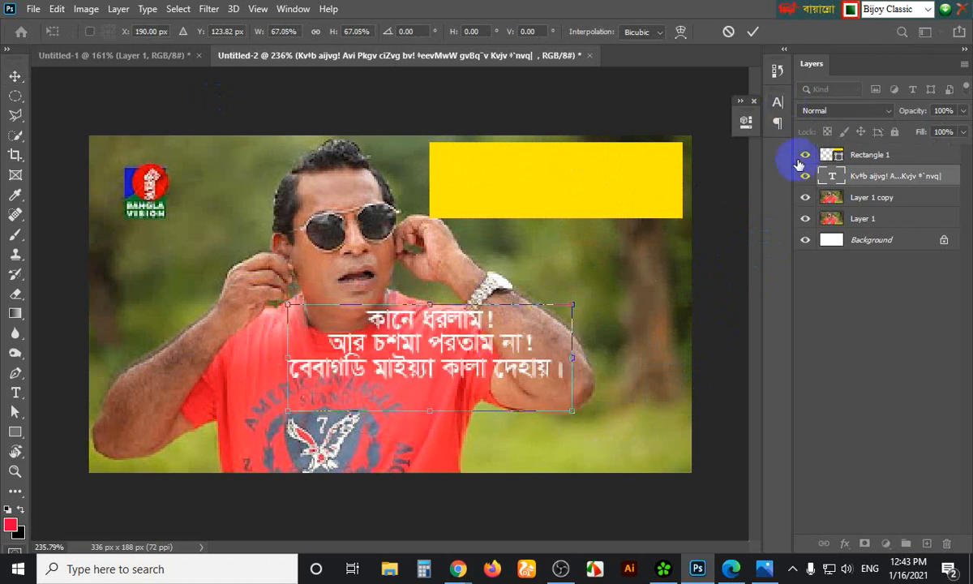
key(Return)
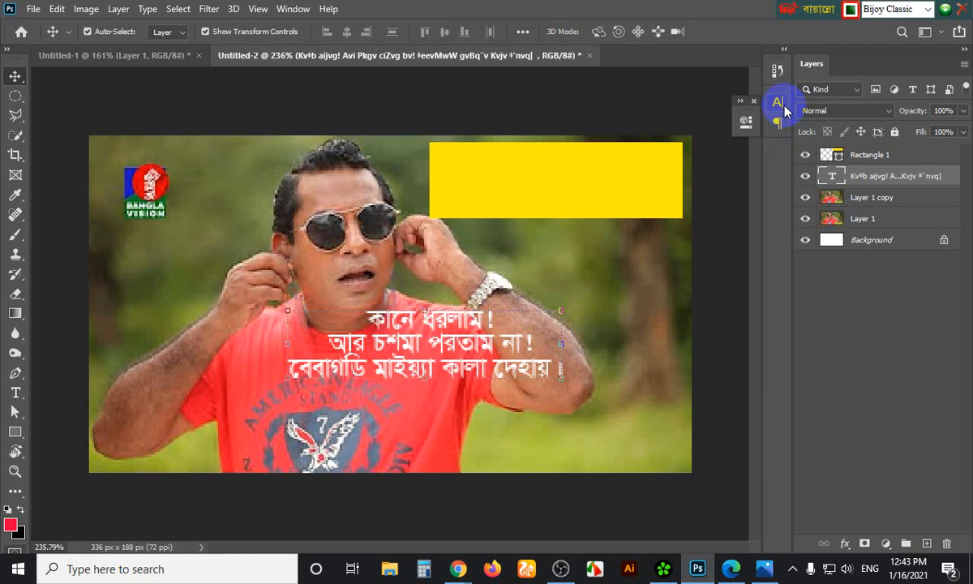
Change the caption's text colour to near-black 131313
click(777, 103)
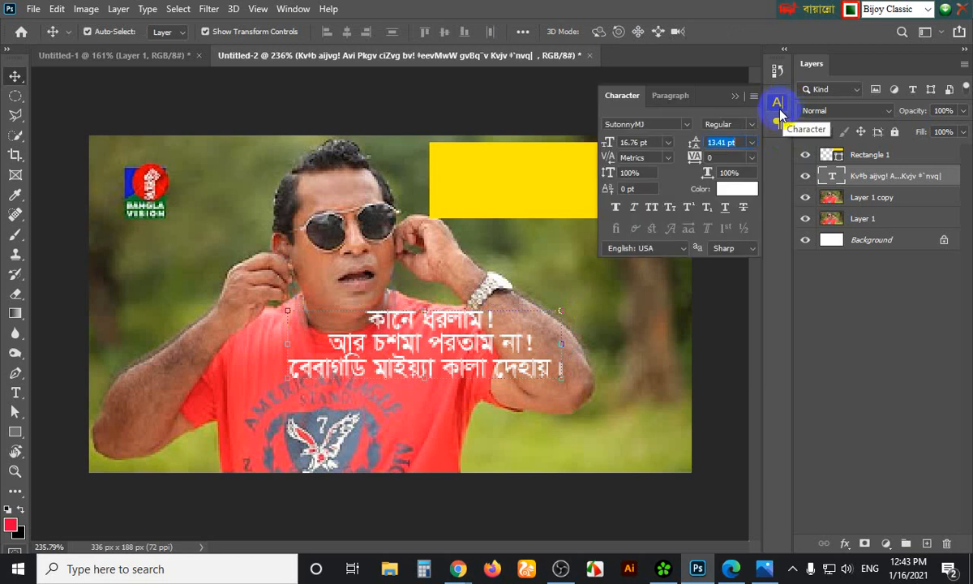
click(752, 193)
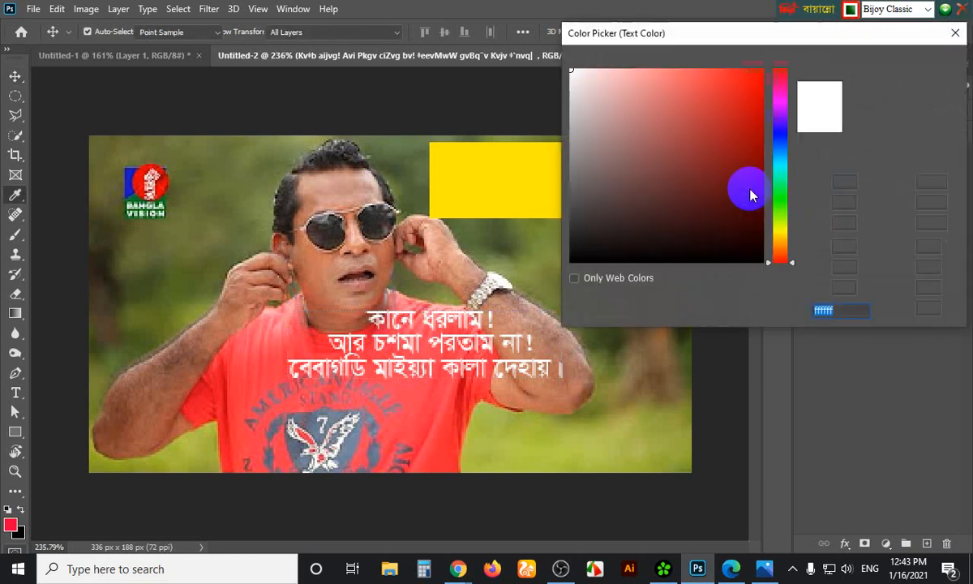
click(565, 248)
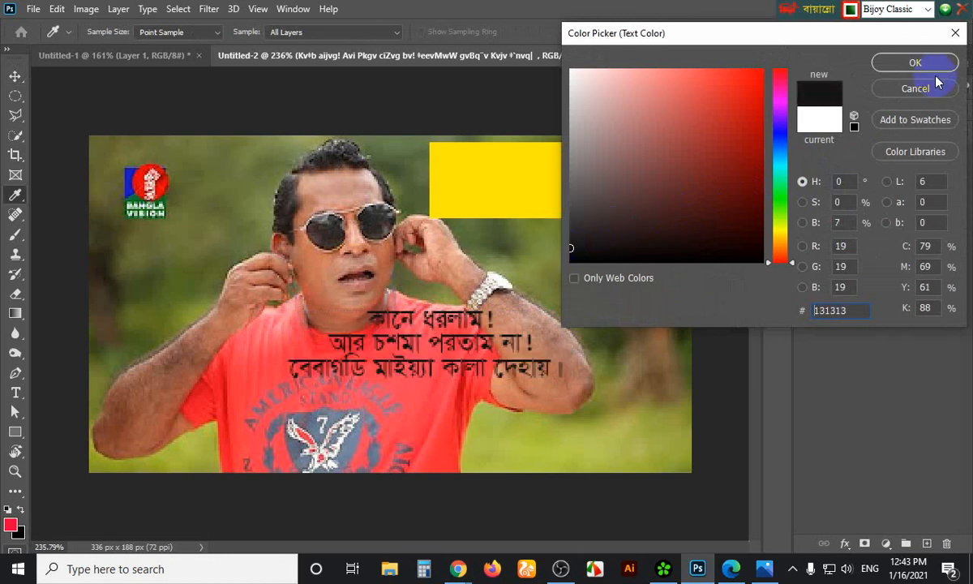
click(914, 63)
click(735, 97)
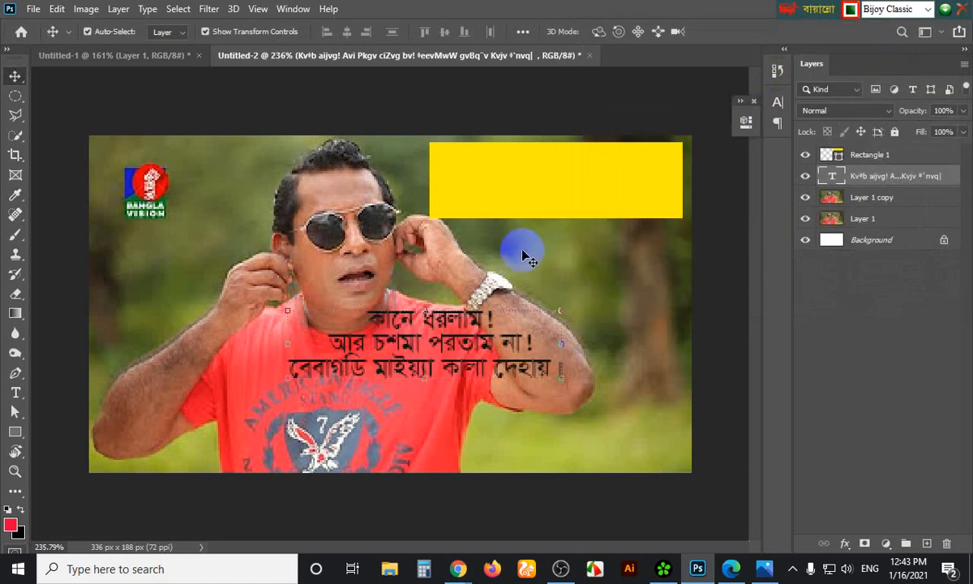
Move the caption layer above the rectangle and scale it to fit inside the yellow box
drag(442, 322, 572, 164)
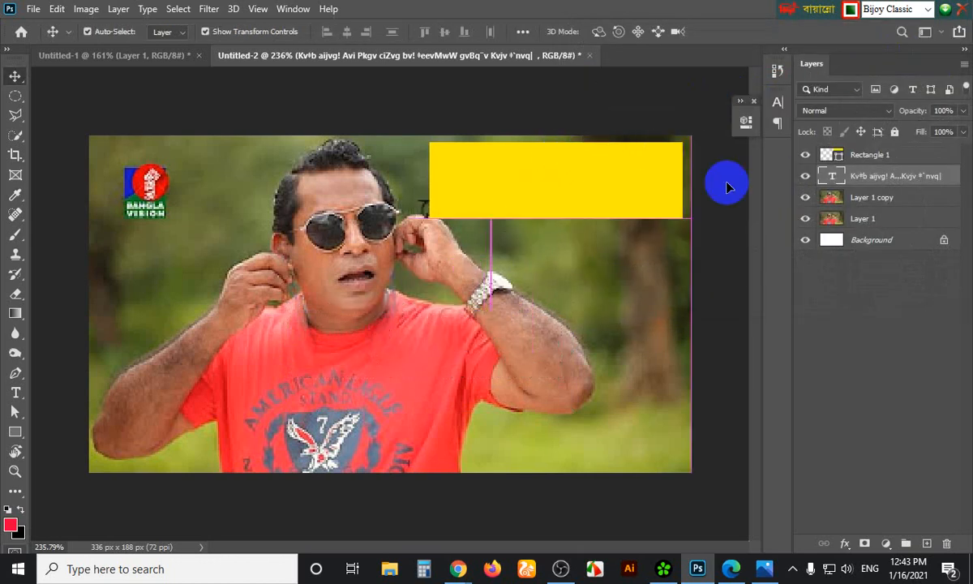
drag(922, 185, 909, 147)
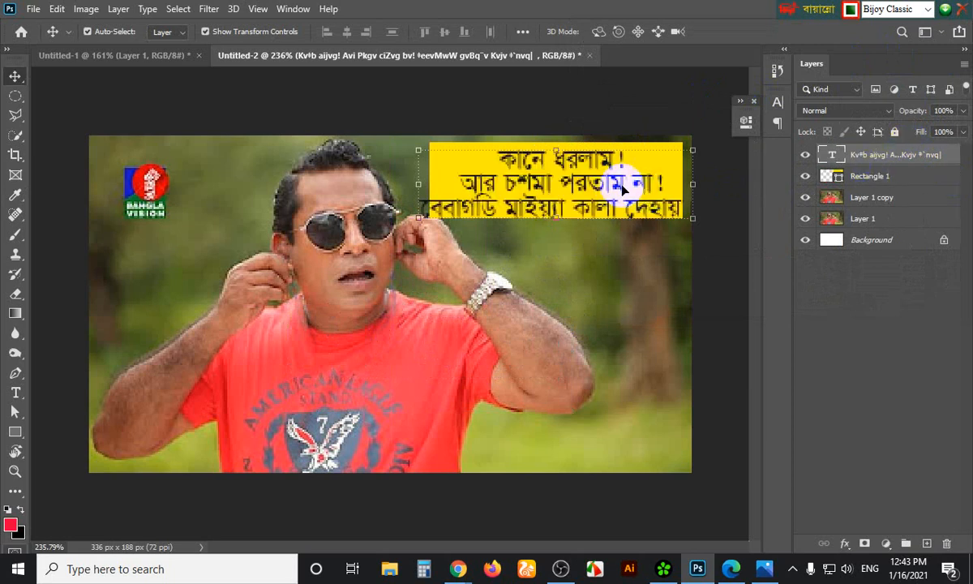
drag(618, 177, 617, 181)
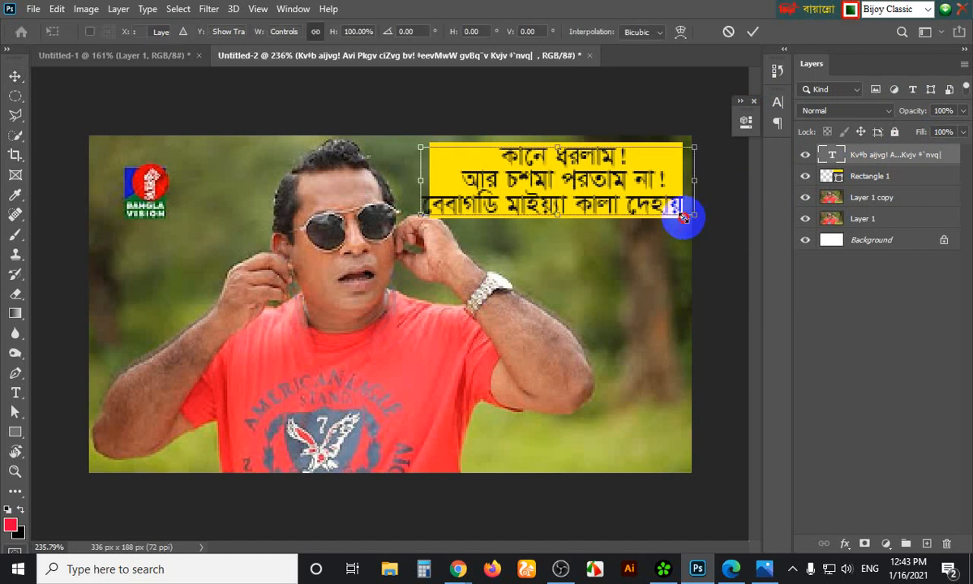
drag(689, 215, 684, 244)
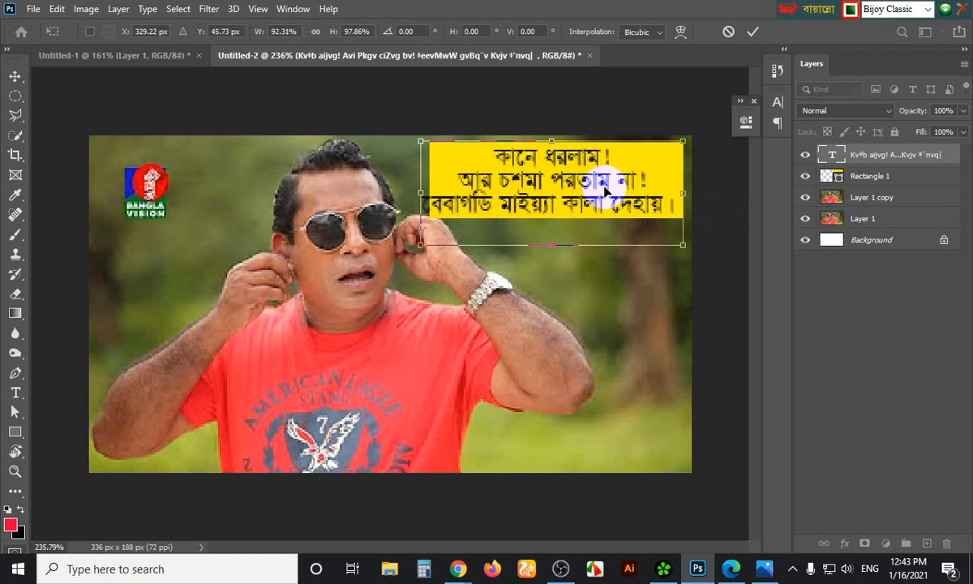
drag(604, 192, 612, 185)
drag(691, 242, 659, 206)
click(737, 268)
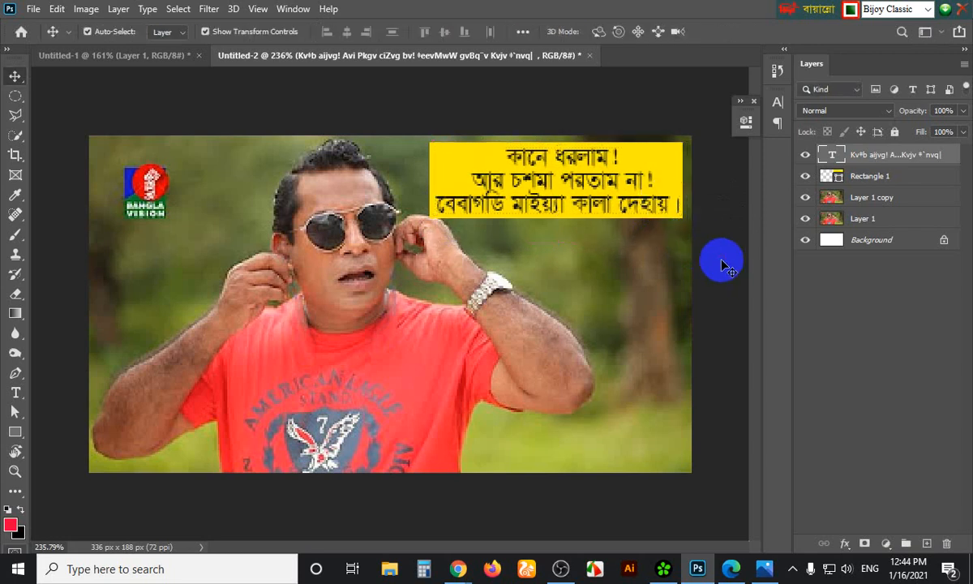
click(723, 261)
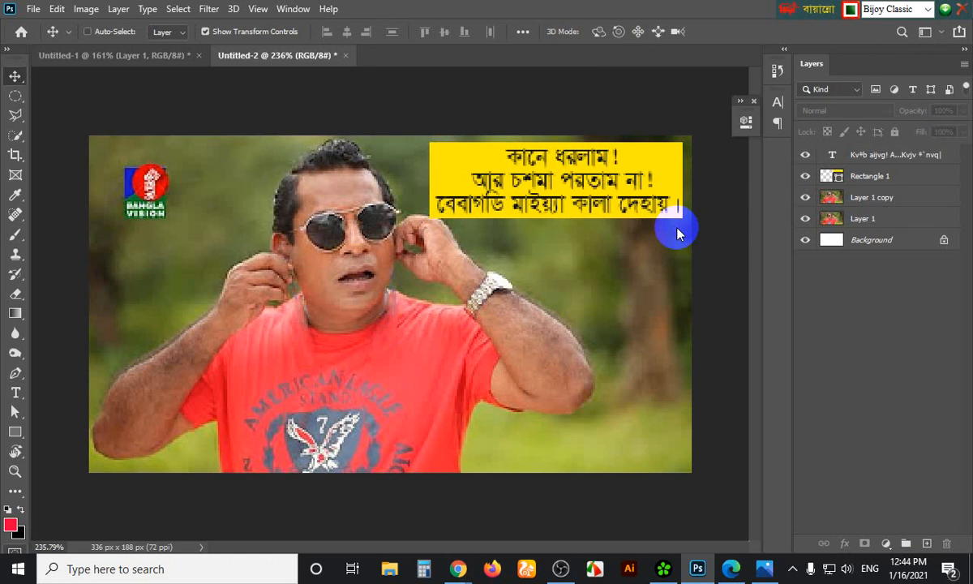
Preview the 336 × 188 image as a quality-100 JPEG in Save for Web, then switch to OBS Studio
key(ctrl+alt+shift+s)
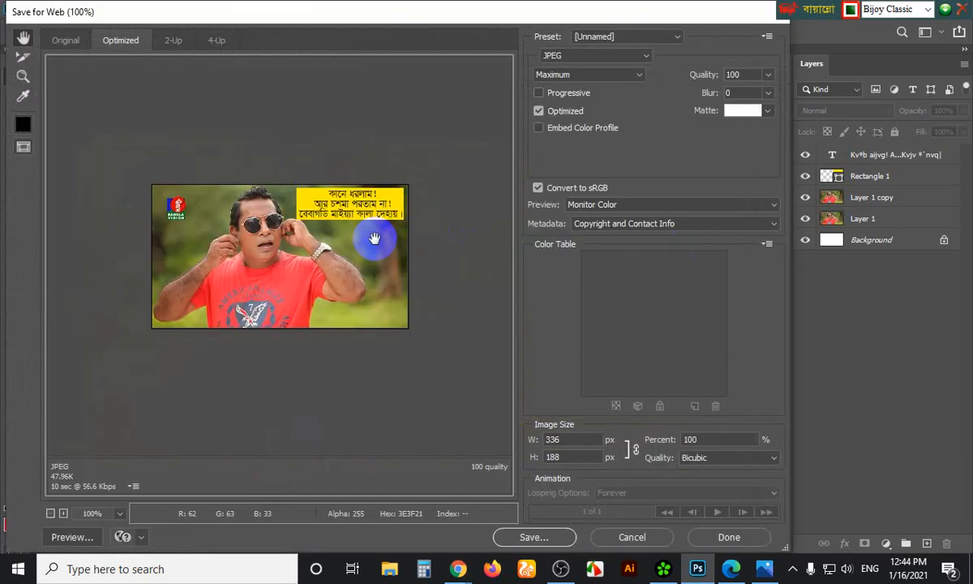
click(634, 538)
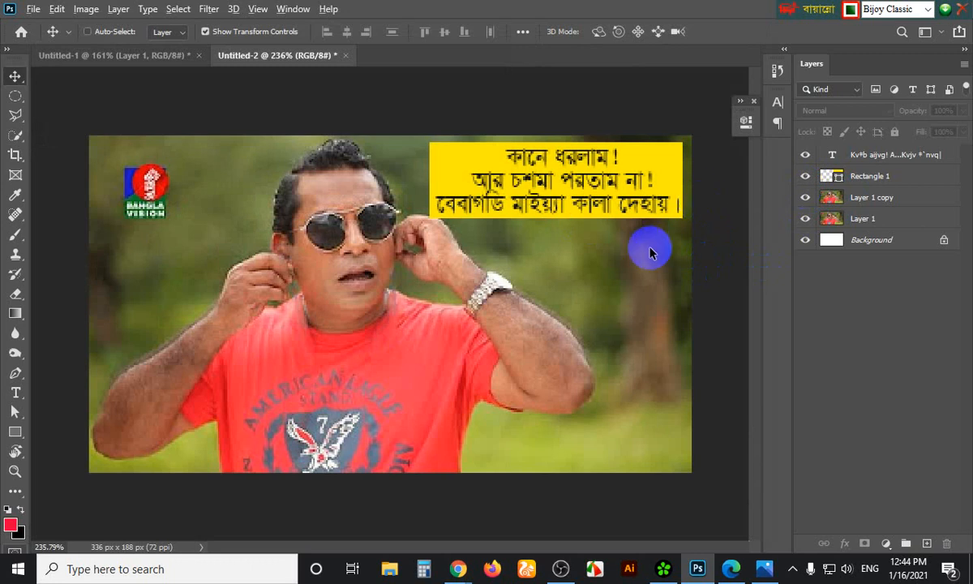
key(ctrl+alt+shift+s)
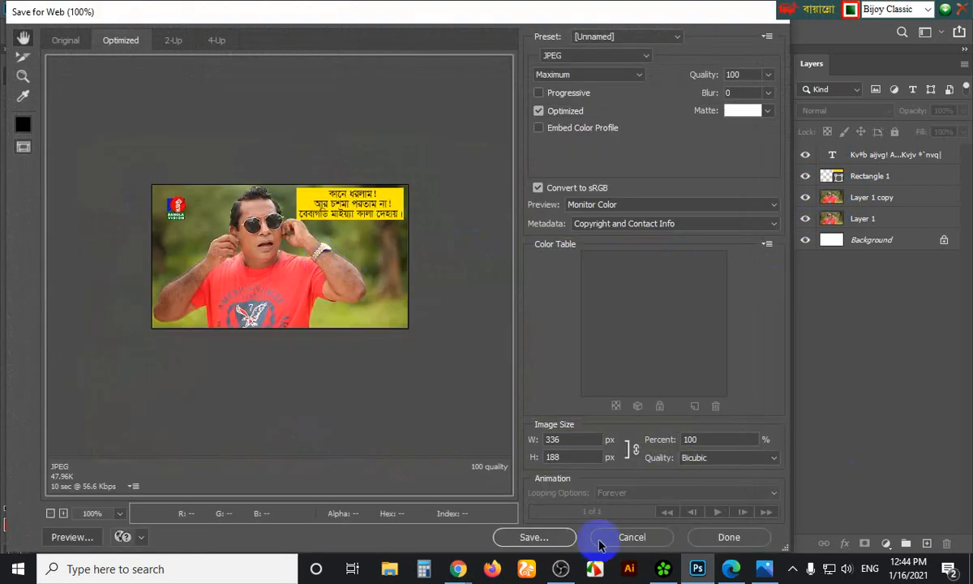
click(560, 569)
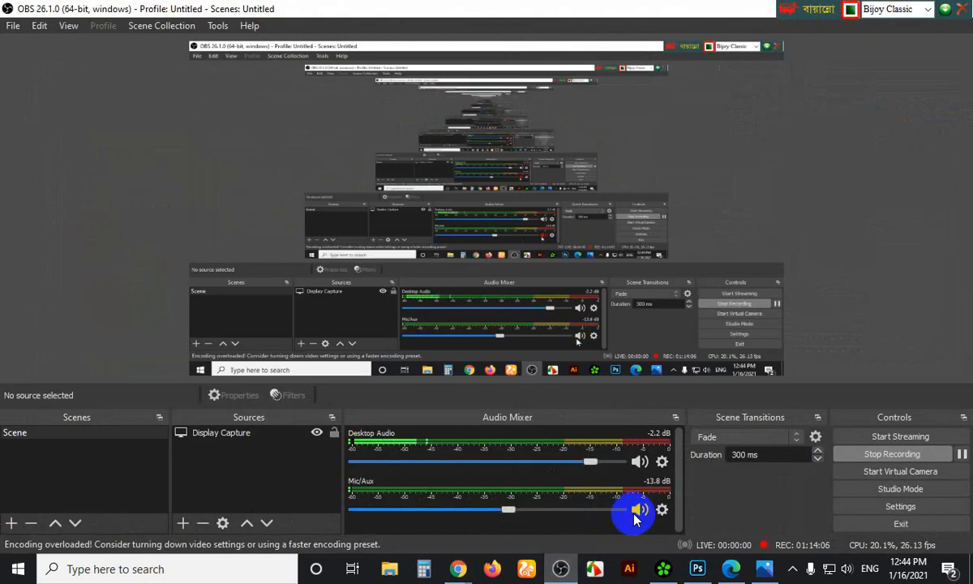
Restore and minimise the OBS Studio window to reveal Photoshop's Save for Web preview
click(896, 10)
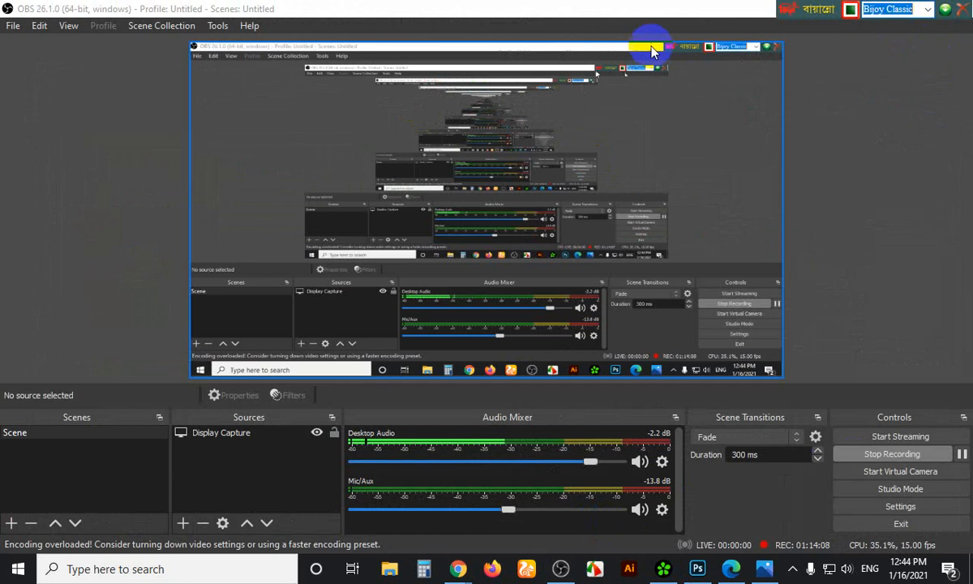
double_click(673, 7)
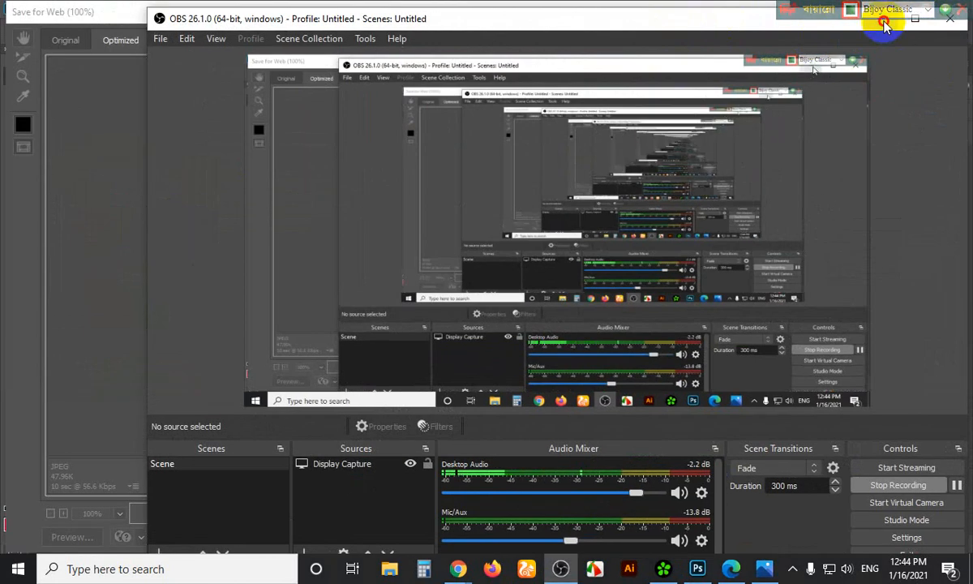
click(883, 22)
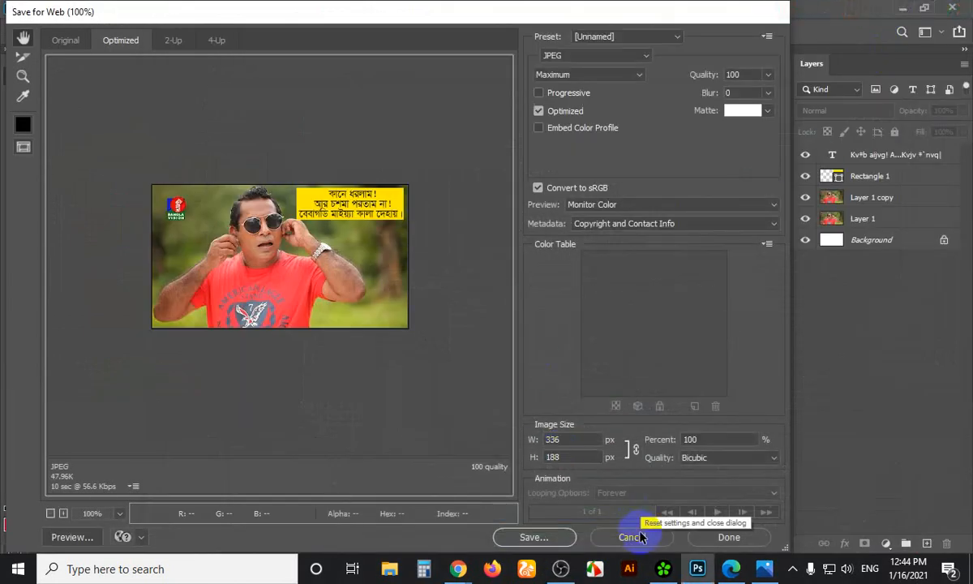
Move the Save for Web window and zoom into the JPEG preview, then back to 200%
click(792, 569)
click(838, 497)
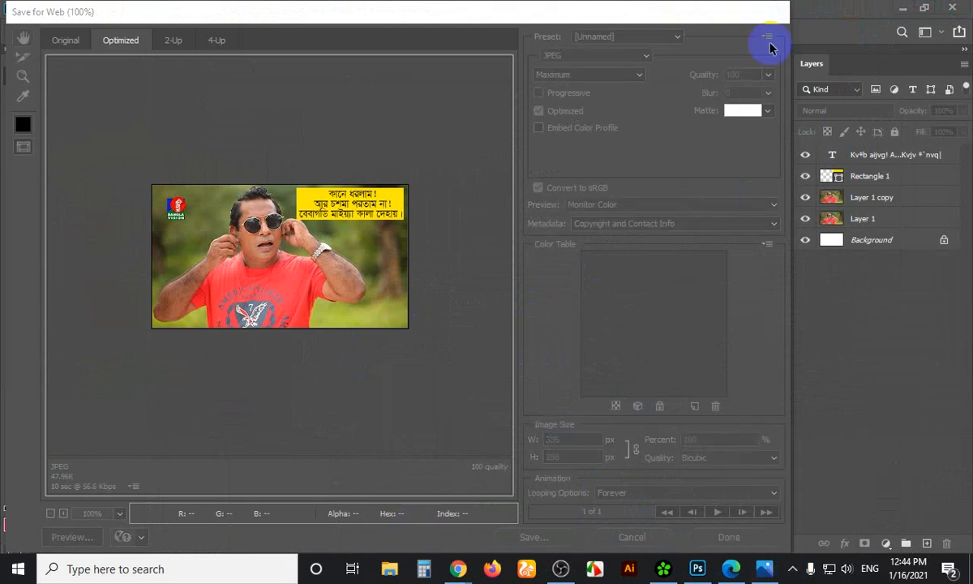
click(755, 13)
drag(696, 23, 823, 2)
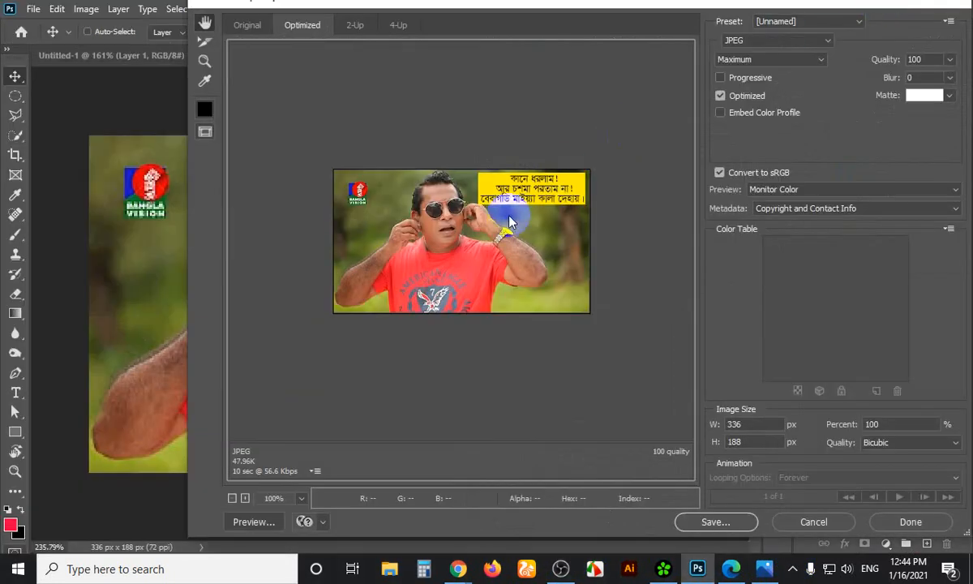
click(478, 258)
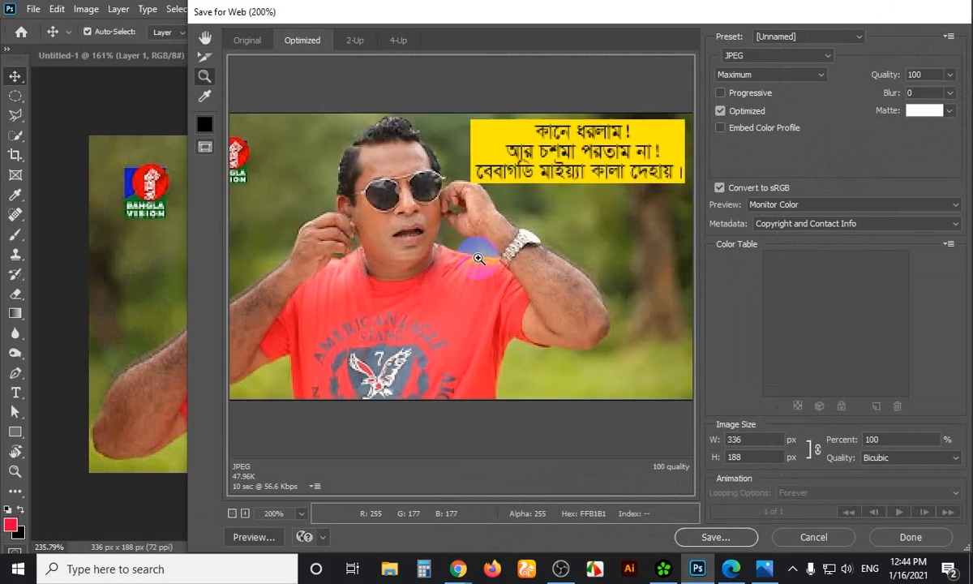
click(543, 178)
alt+click(543, 178)
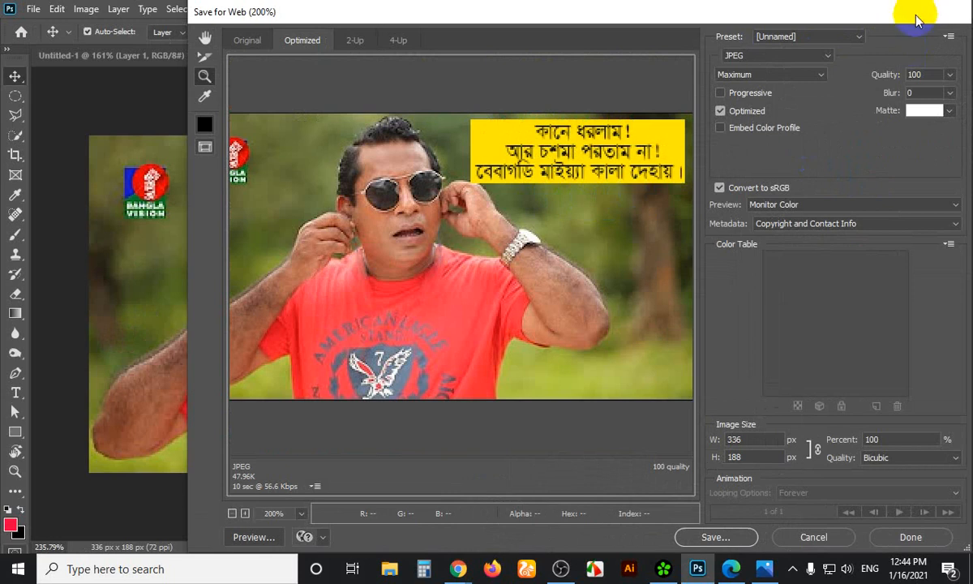
Reposition the preview window, then cancel Save for Web to return to the document
drag(916, 20, 835, 63)
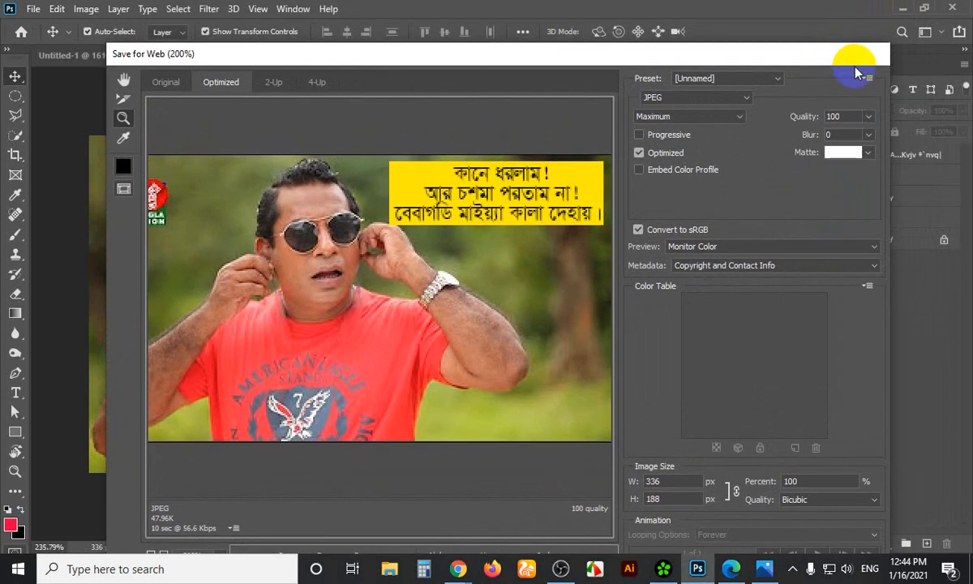
drag(765, 57, 696, 13)
click(662, 538)
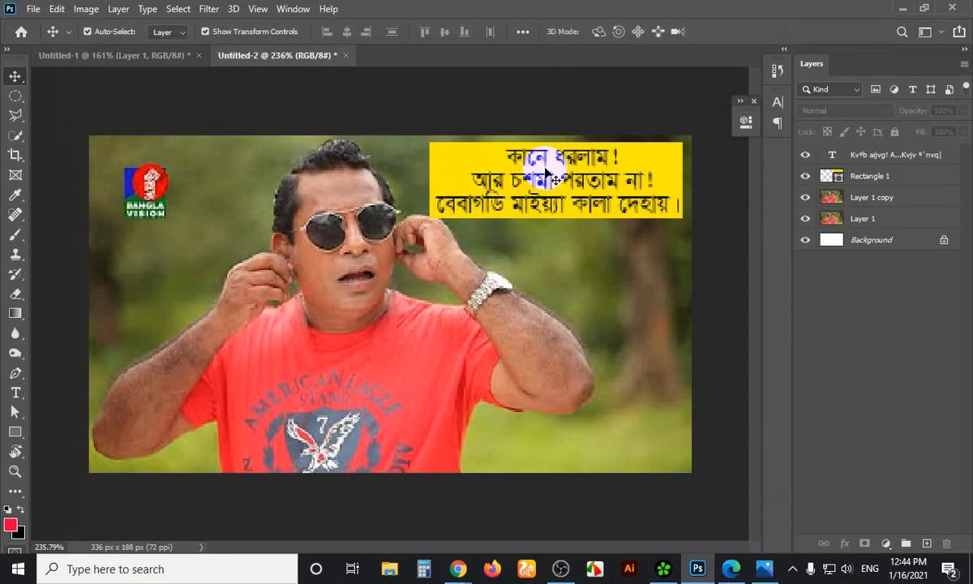
click(580, 106)
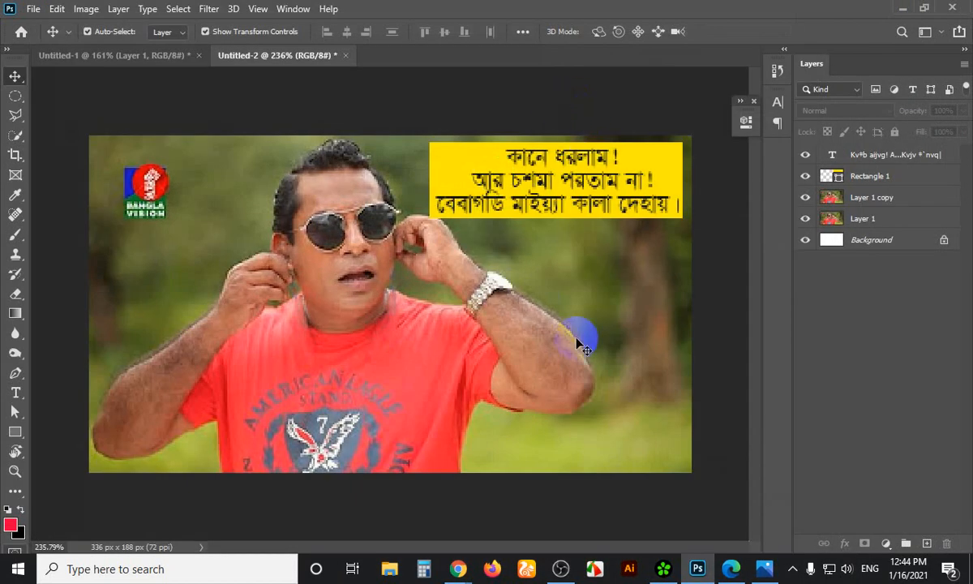
click(31, 10)
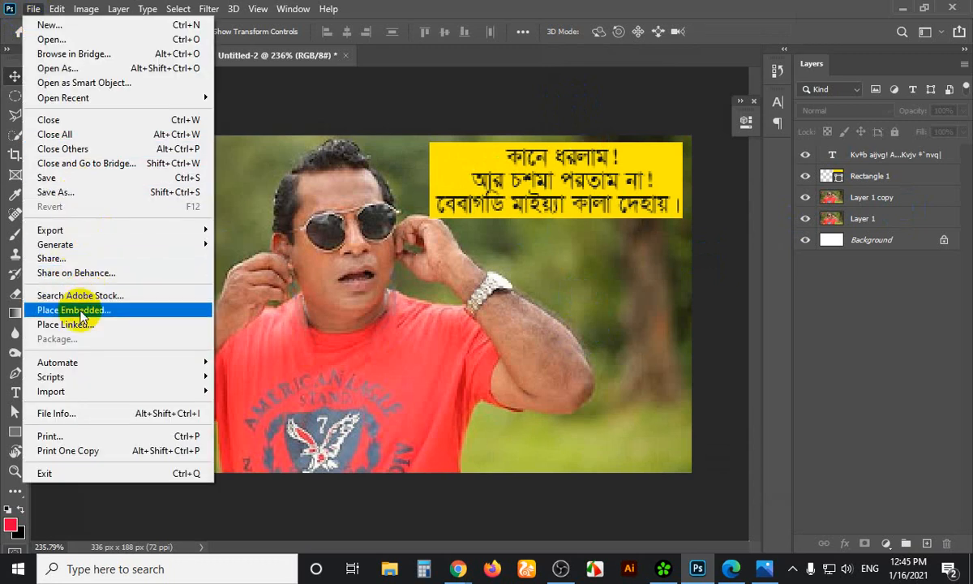
Place Embedded AF-360-LOGO-updated-logo from Graphic designs work > Banglar Freelancer > AF 360 logo
click(81, 313)
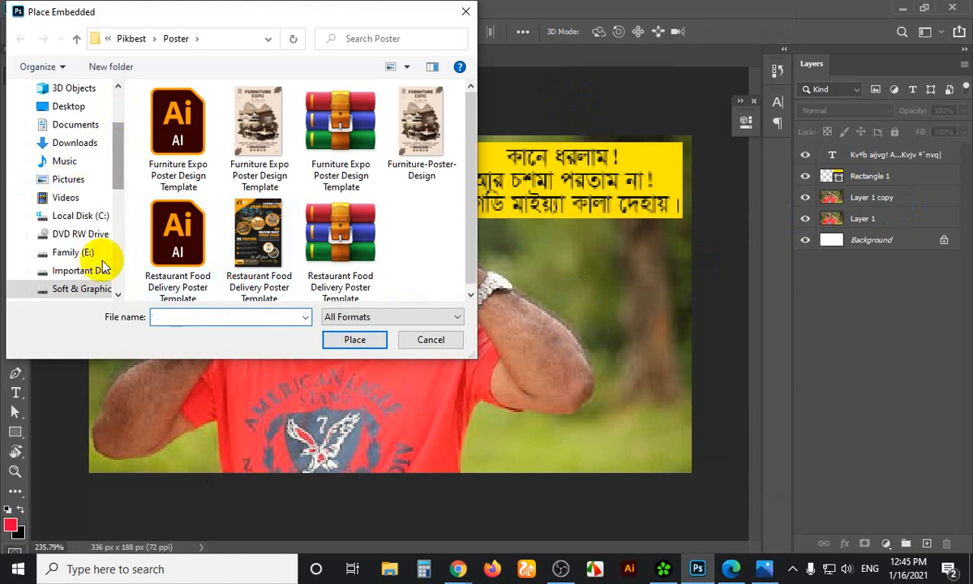
click(81, 288)
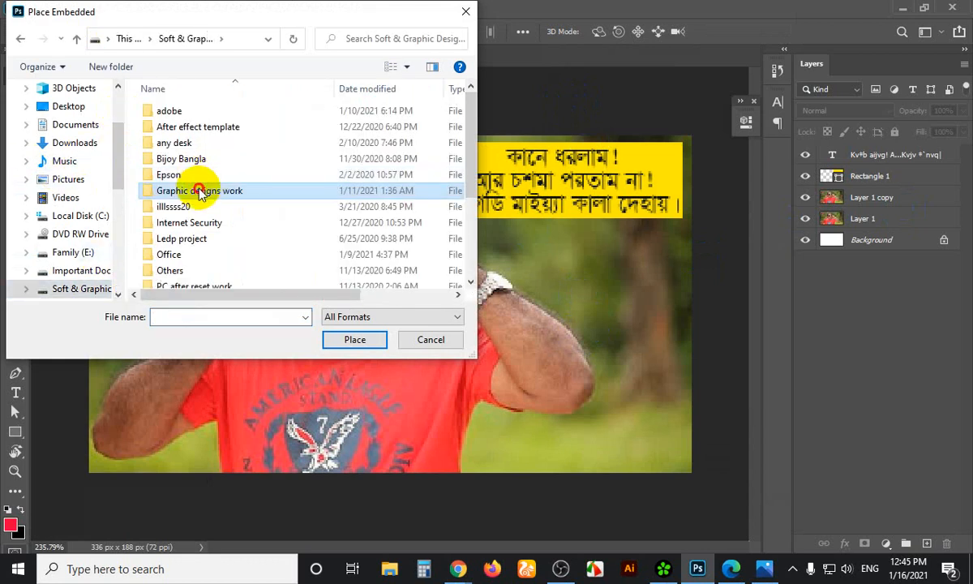
double_click(194, 191)
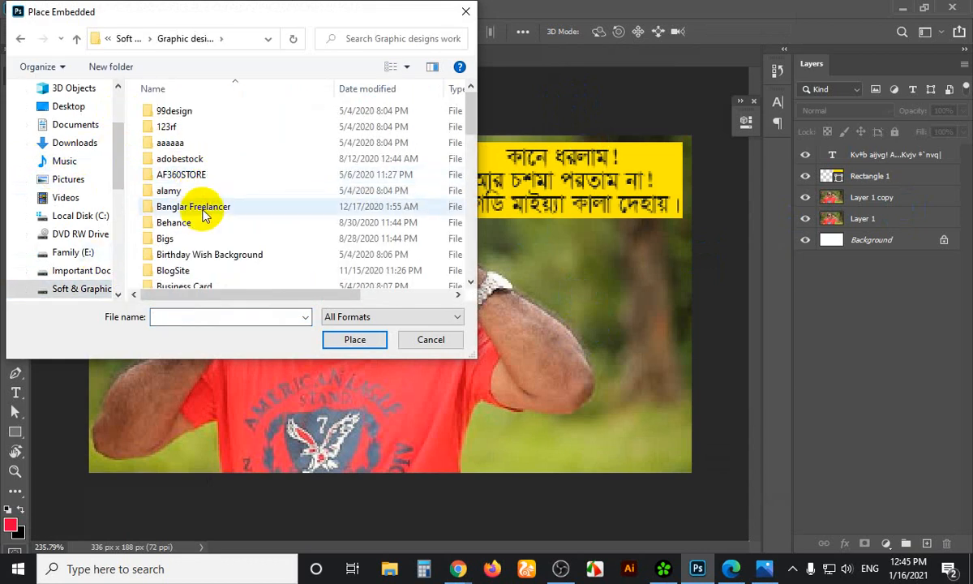
double_click(202, 213)
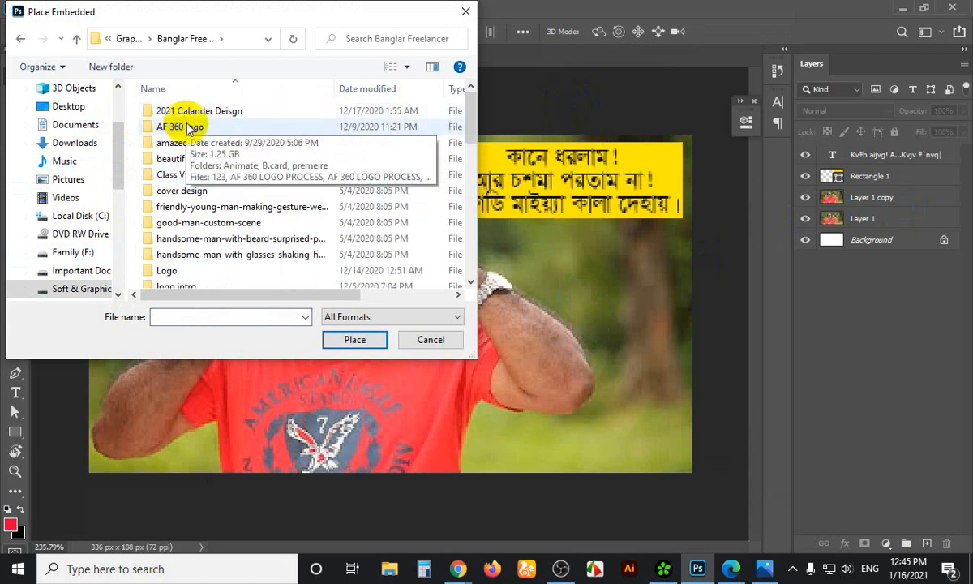
click(188, 130)
double_click(188, 129)
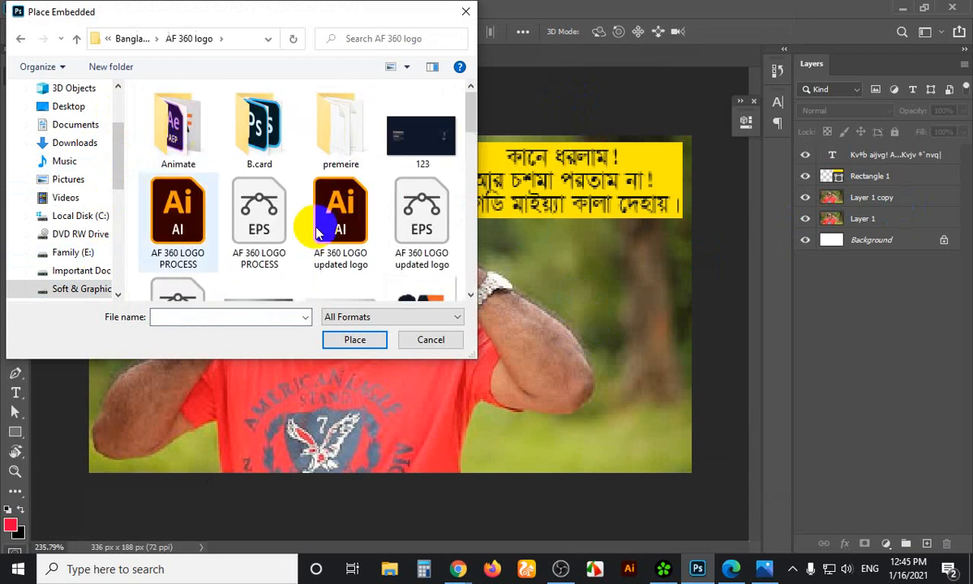
scroll(316, 223, down, 5)
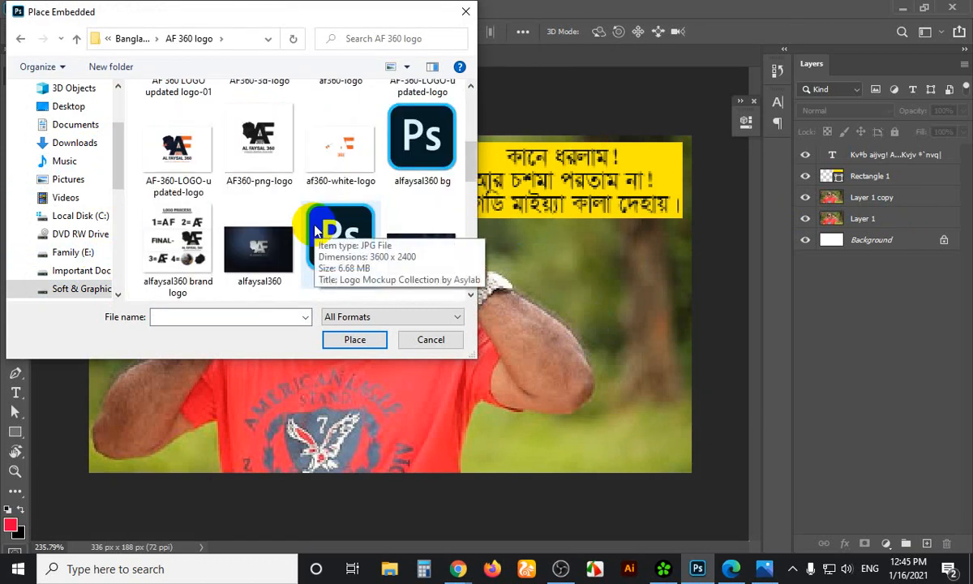
click(193, 177)
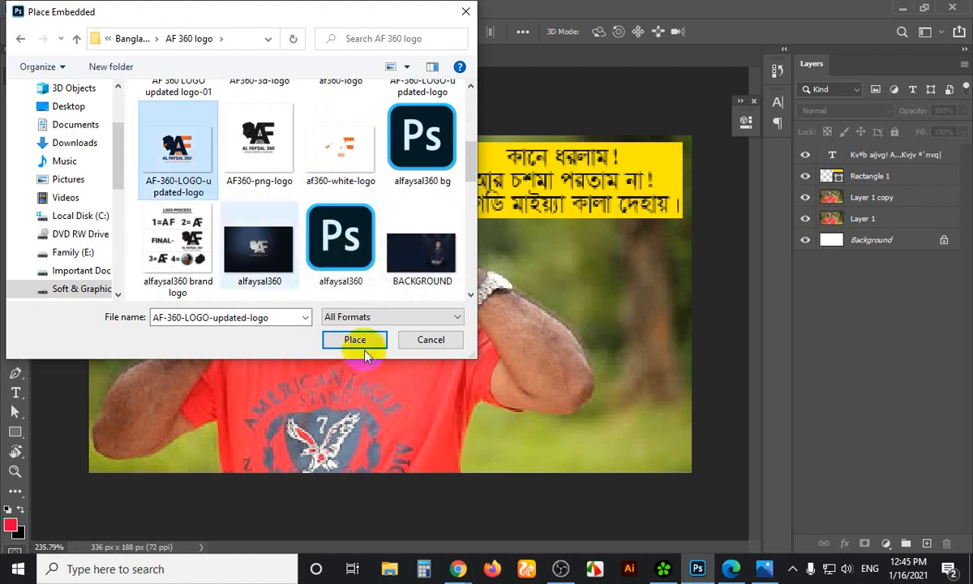
click(354, 340)
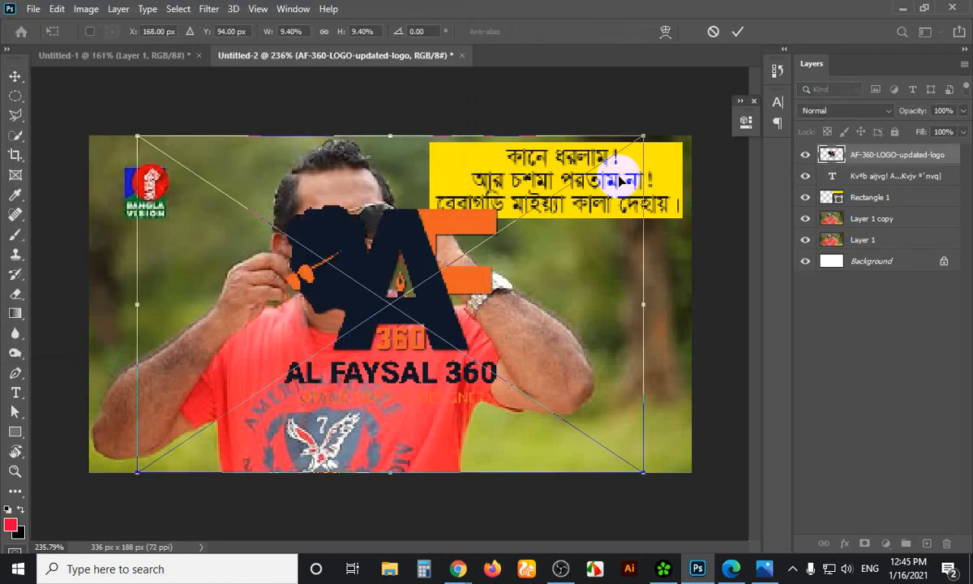
Scale the placed AF 360 logo down, move it to the lower-right corner and commit
drag(644, 134, 572, 254)
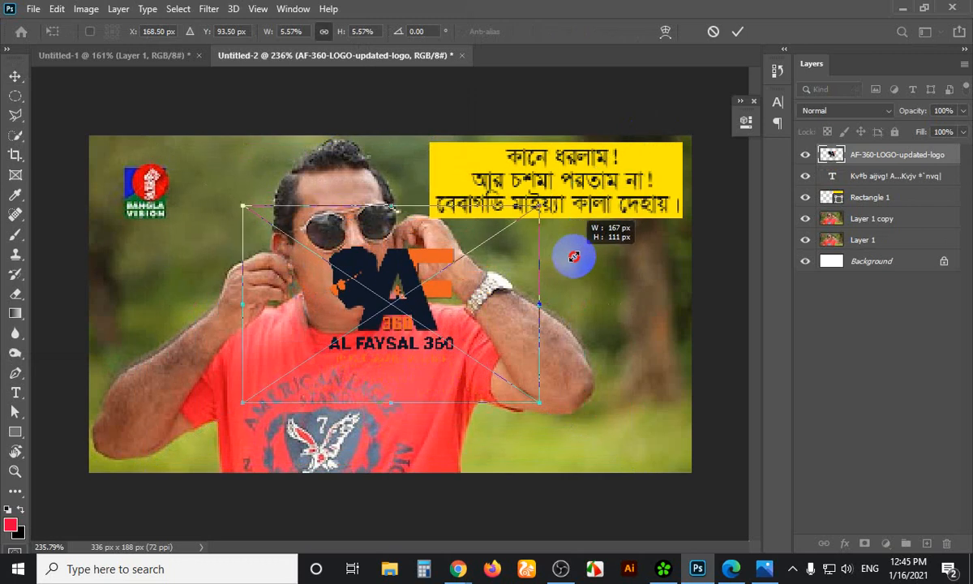
drag(436, 278, 607, 390)
drag(608, 384, 614, 379)
key(Return)
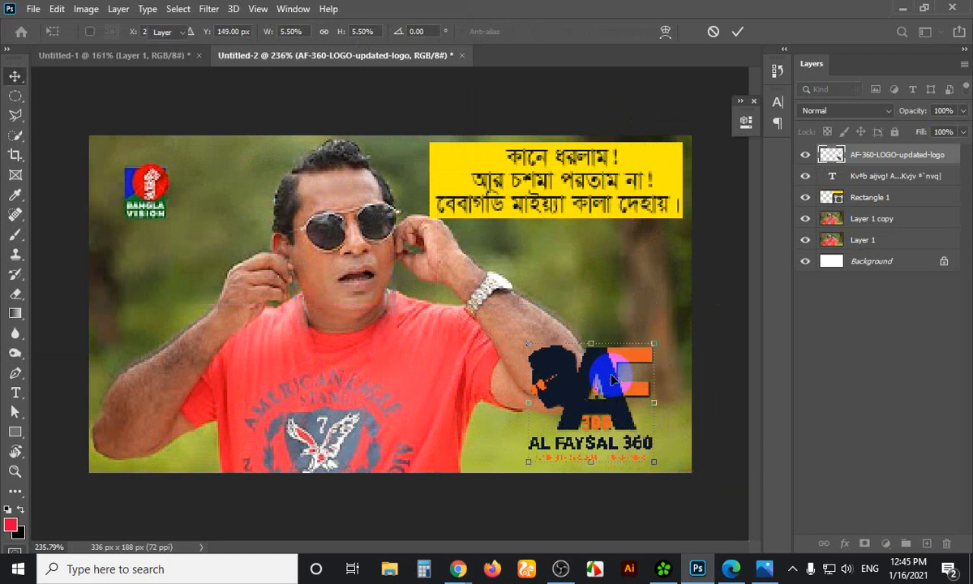
click(704, 317)
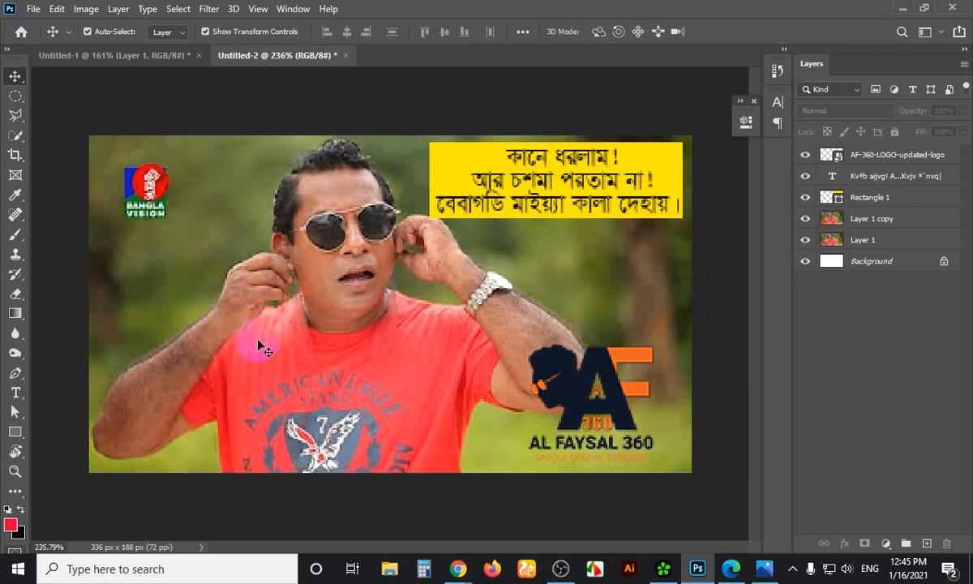
Apply Auto Tone and Auto Color to the Layer 1 copy photo
click(878, 227)
click(86, 9)
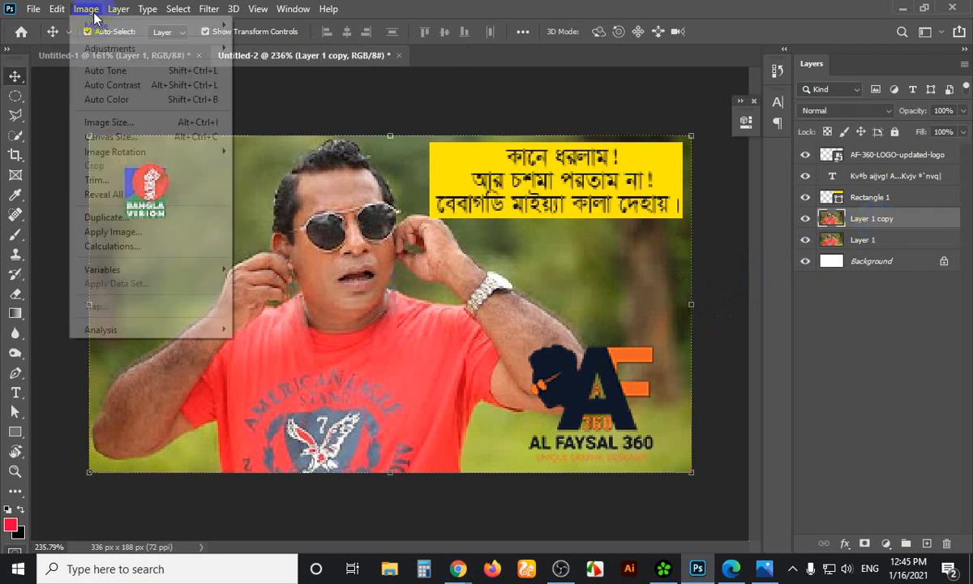
click(105, 72)
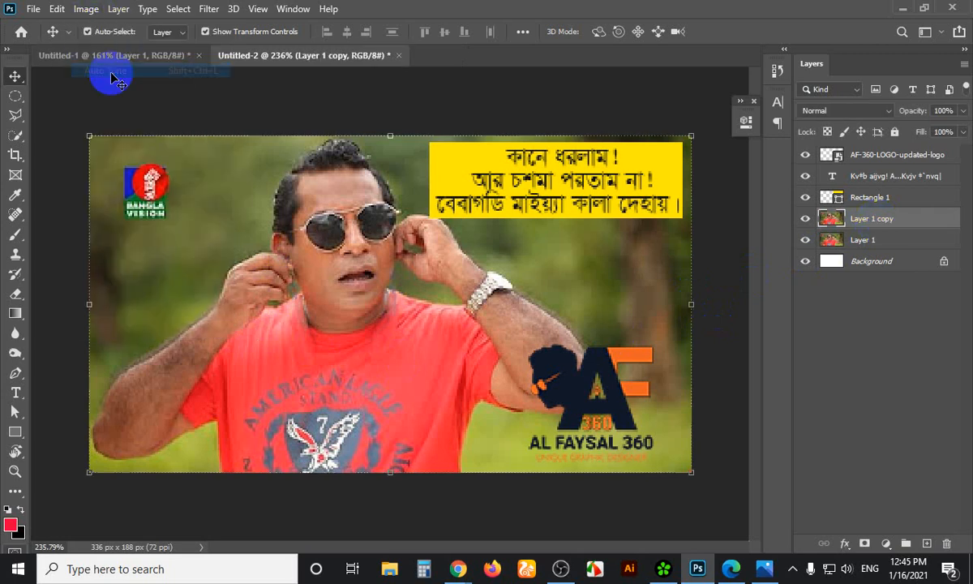
click(86, 8)
click(102, 98)
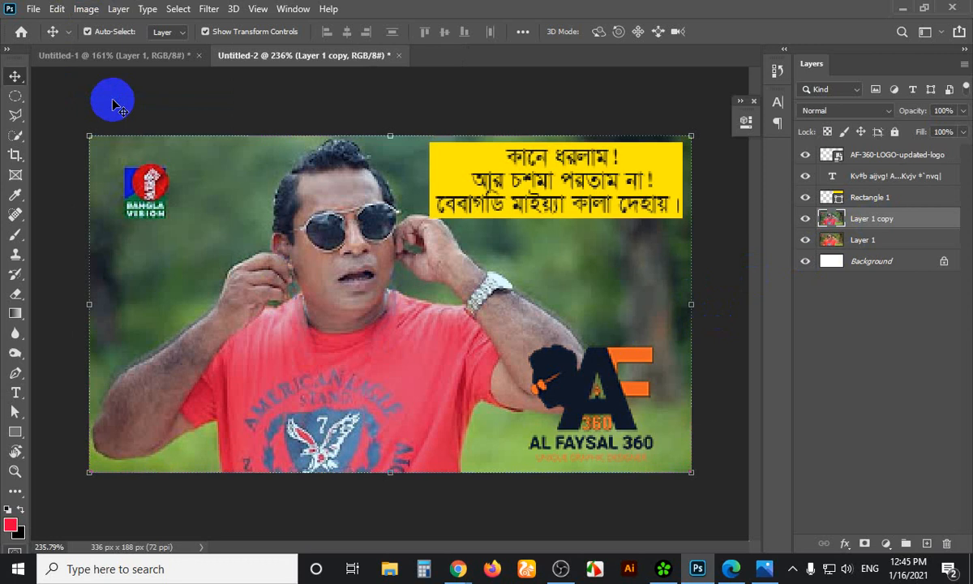
Shrink the AF logo to 3.50% and tuck it tighter into the bottom-right corner
click(559, 360)
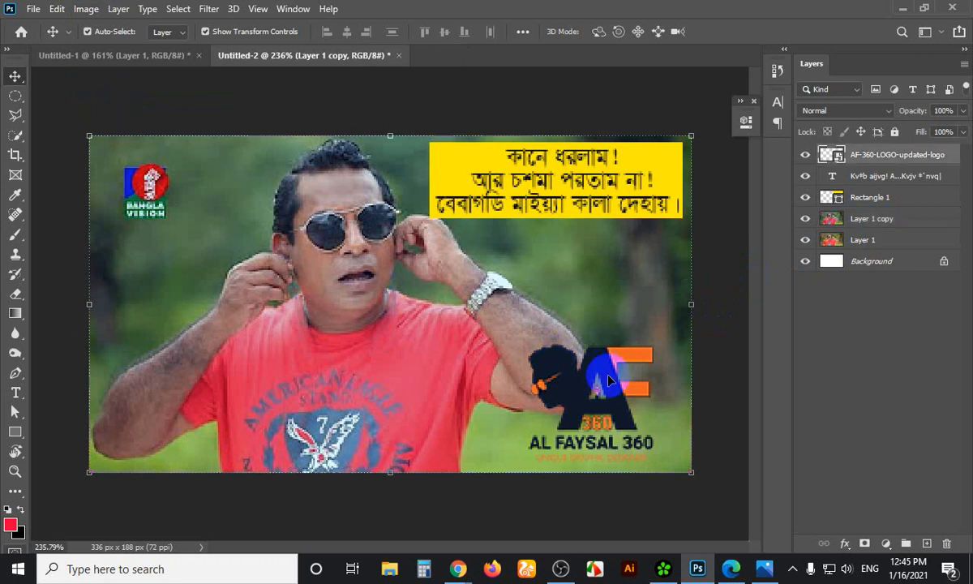
drag(657, 346, 722, 334)
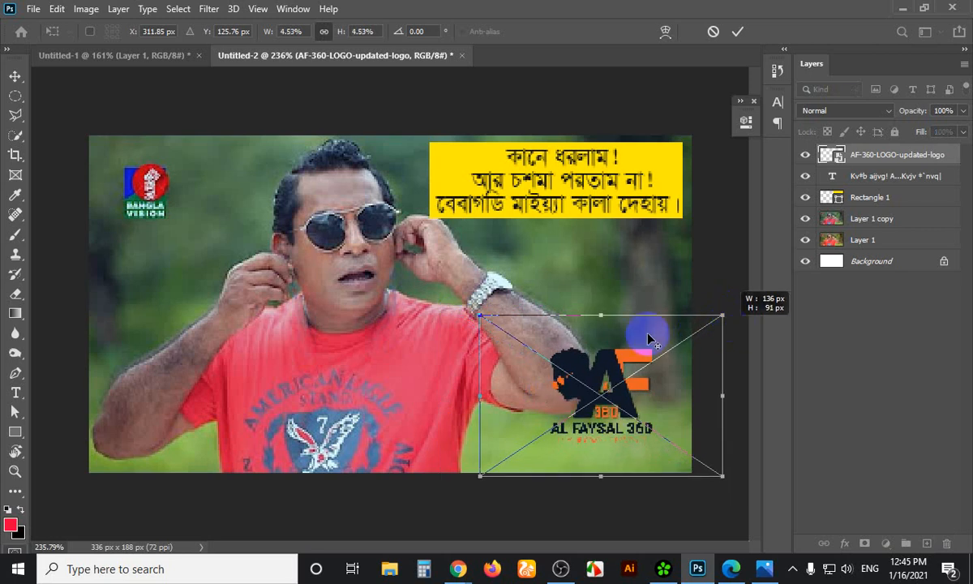
drag(621, 381, 625, 399)
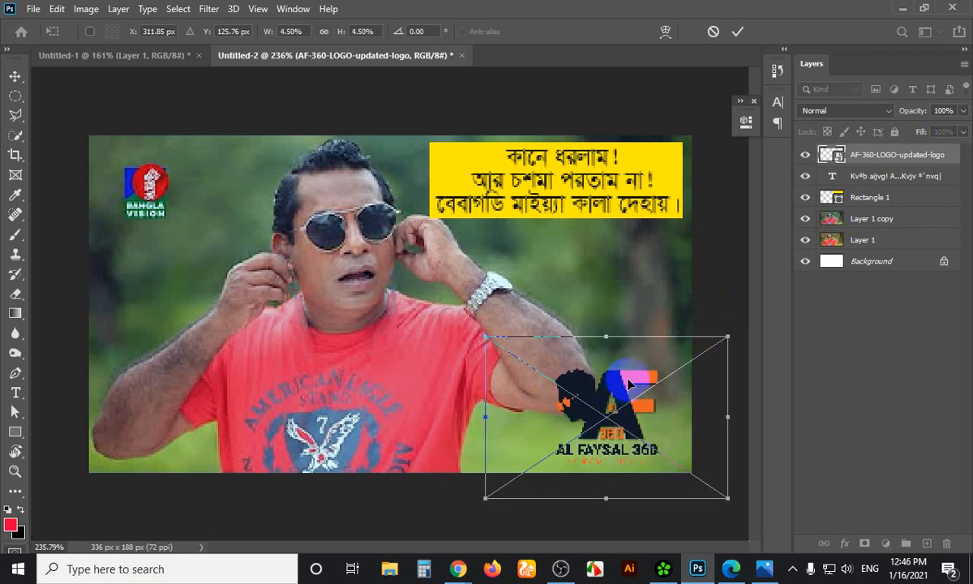
click(715, 284)
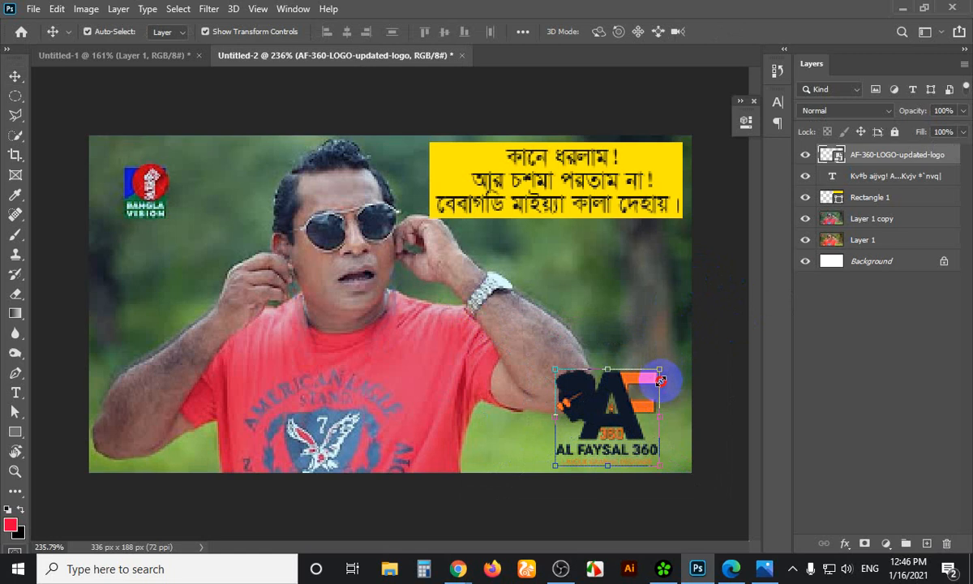
key(ctrl+t)
drag(724, 339, 717, 361)
drag(620, 396, 632, 412)
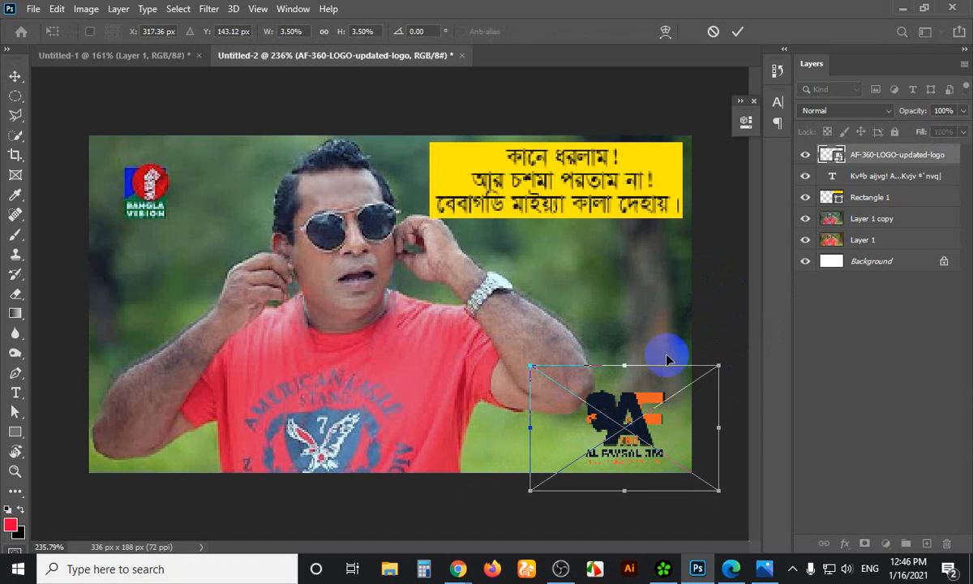
key(Return)
click(710, 323)
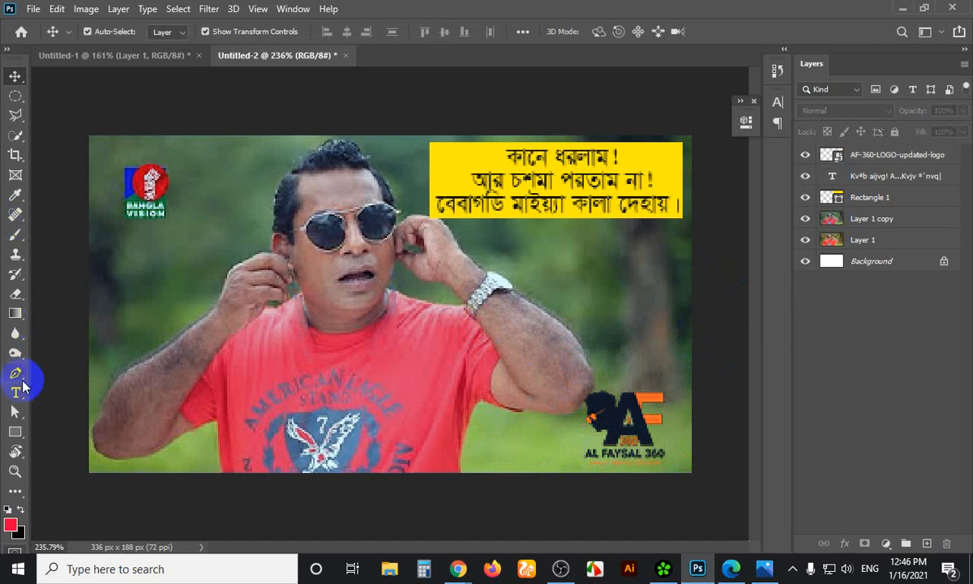
click(16, 393)
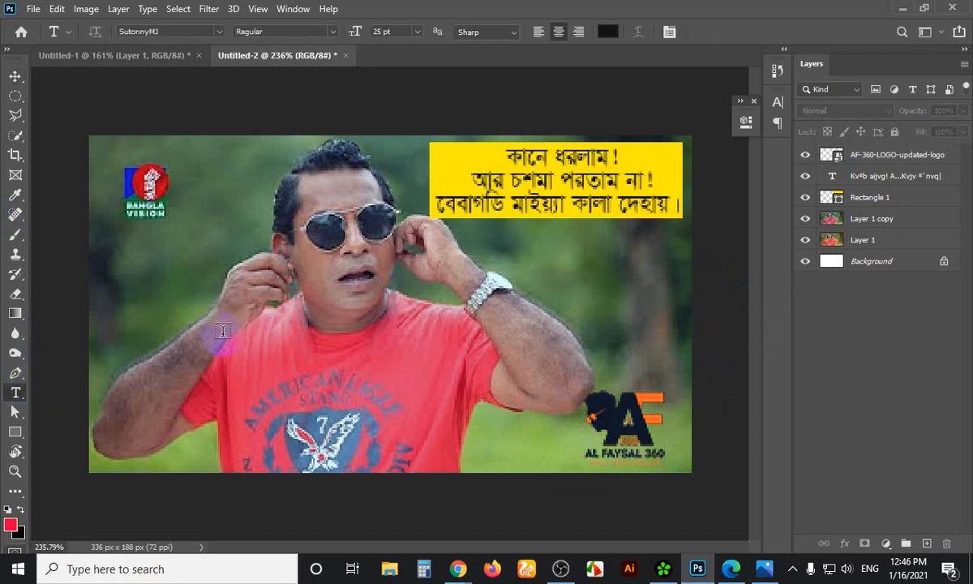
click(227, 326)
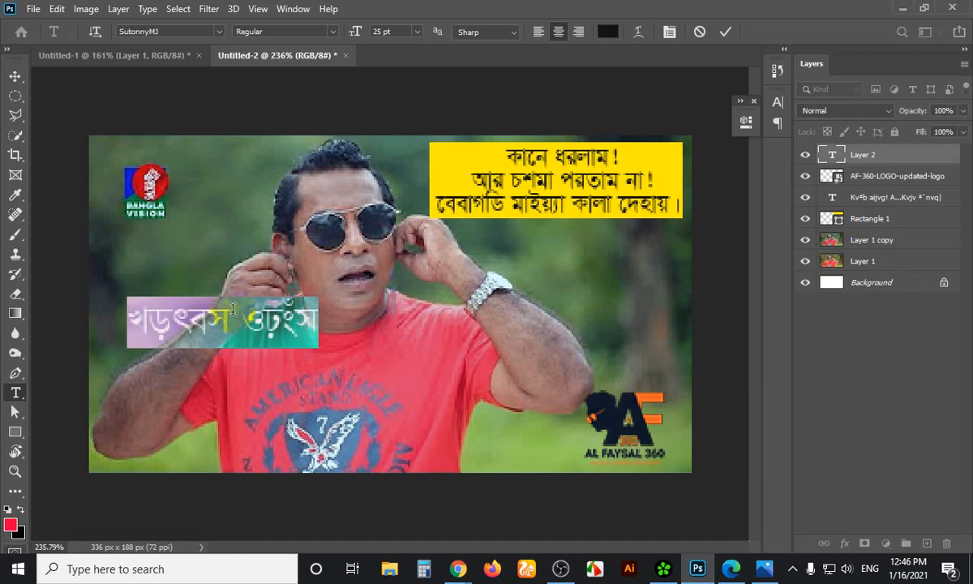
click(217, 32)
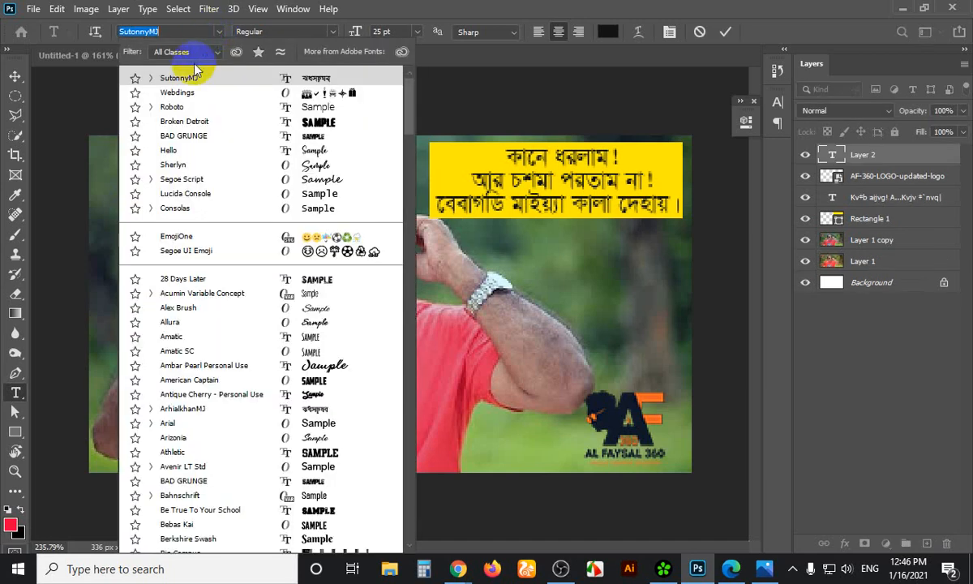
click(180, 108)
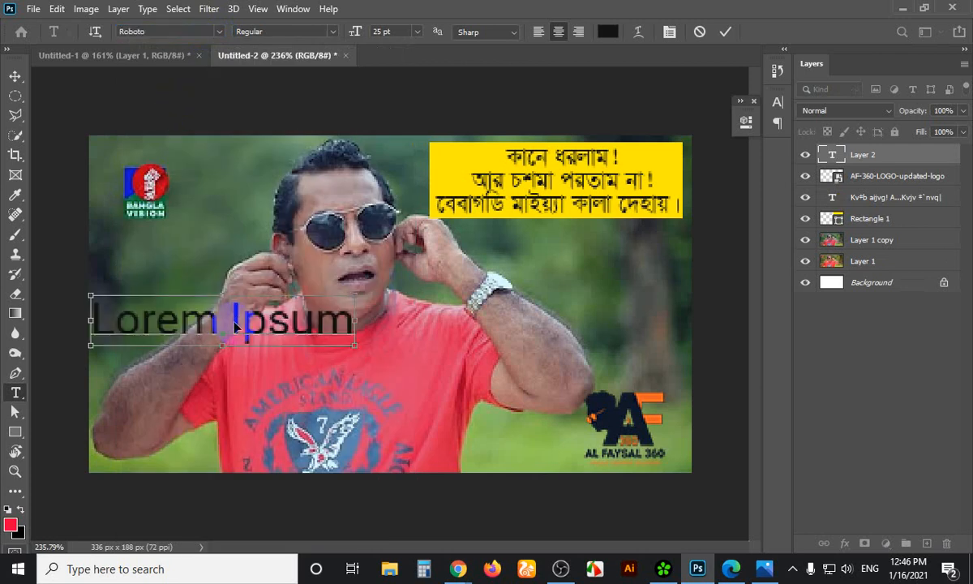
text(@)
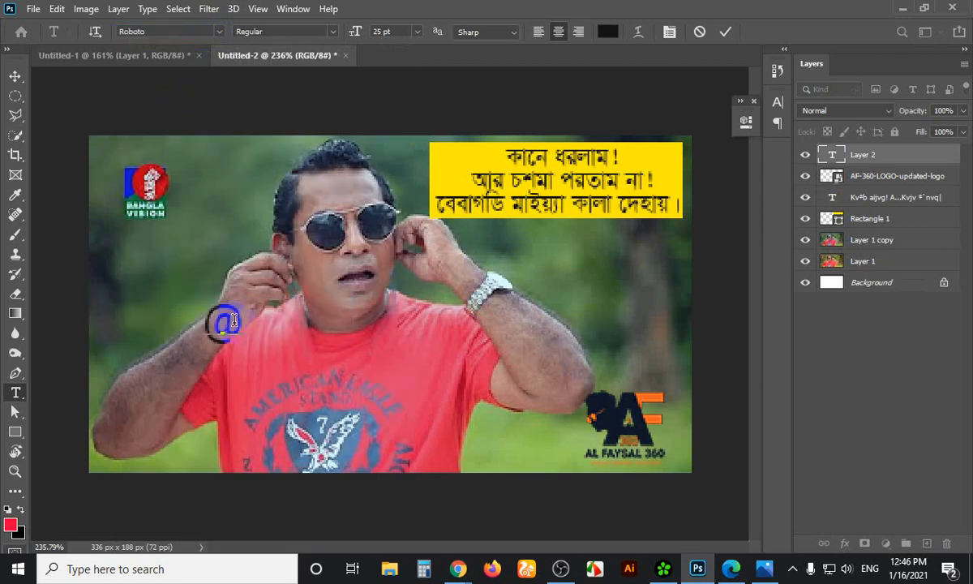
text(akfa)
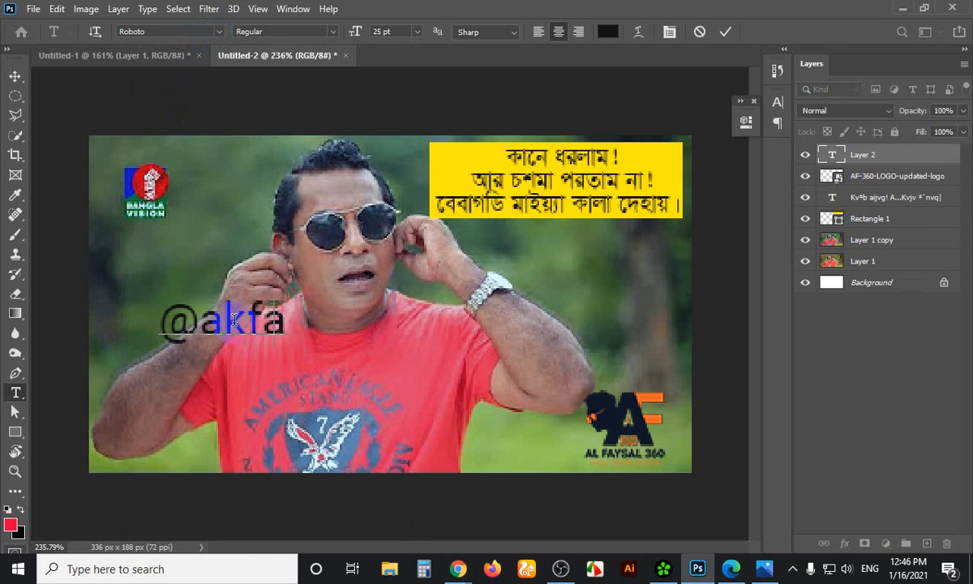
key(BackSpace)
key(BackSpace)
key(BackSpace)
text(l)
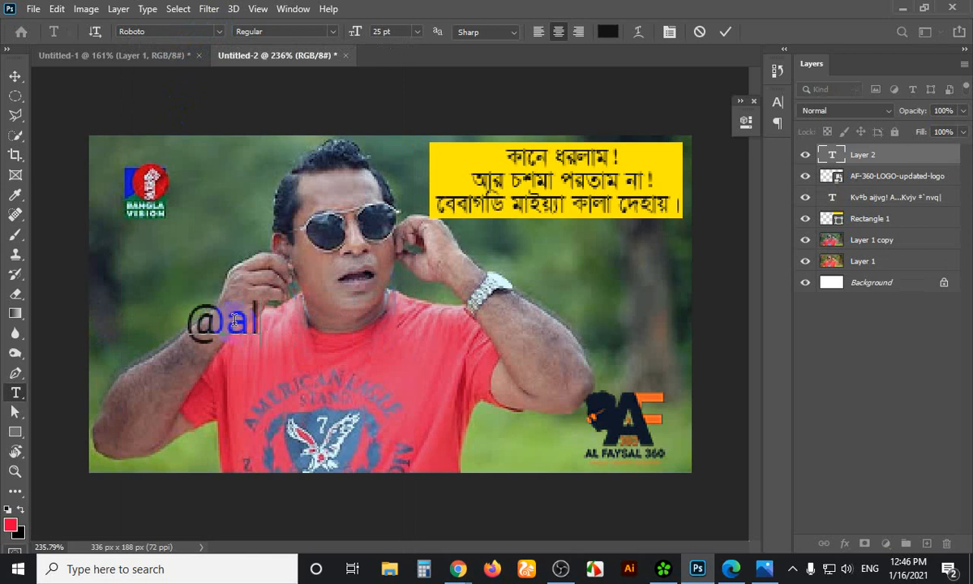
text(faysal360)
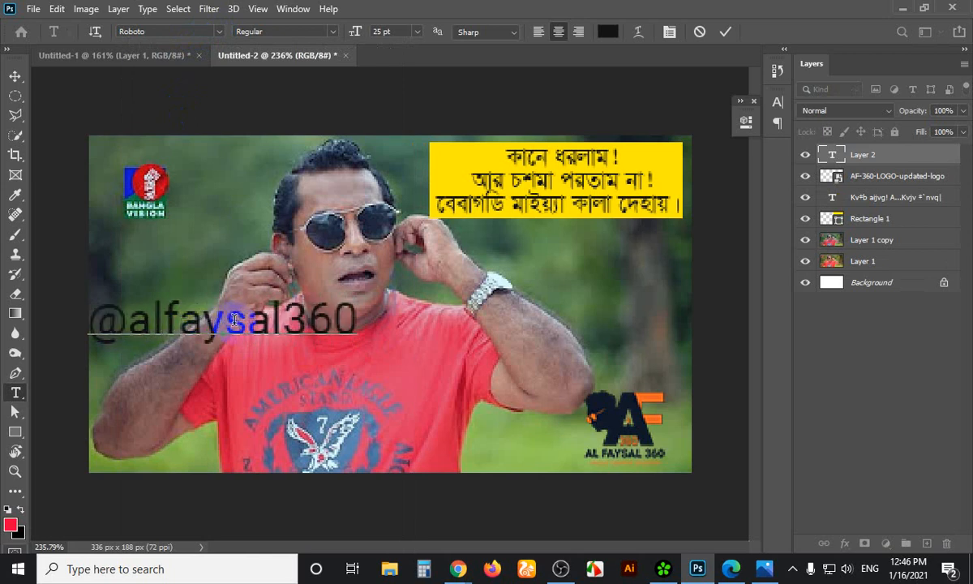
key(ctrl+a)
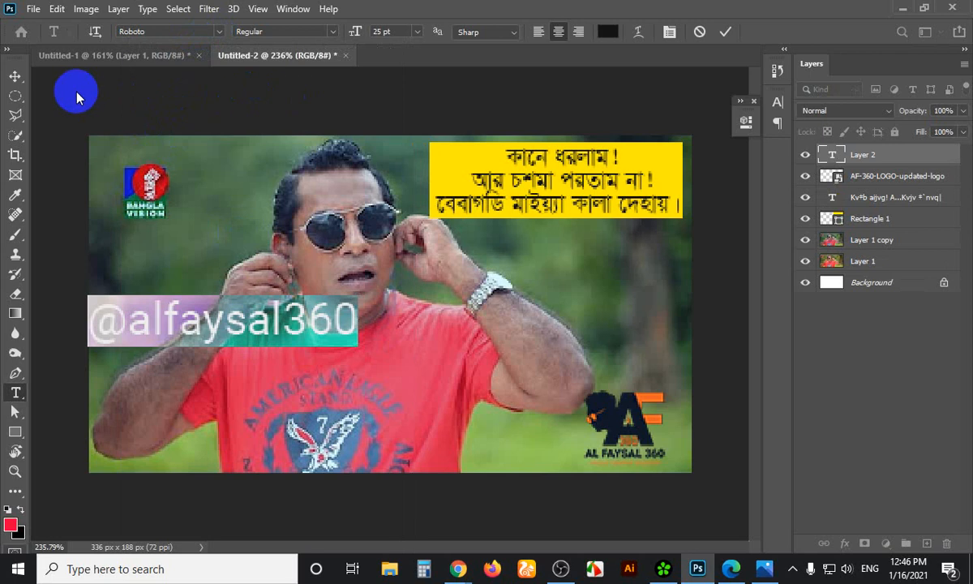
click(15, 77)
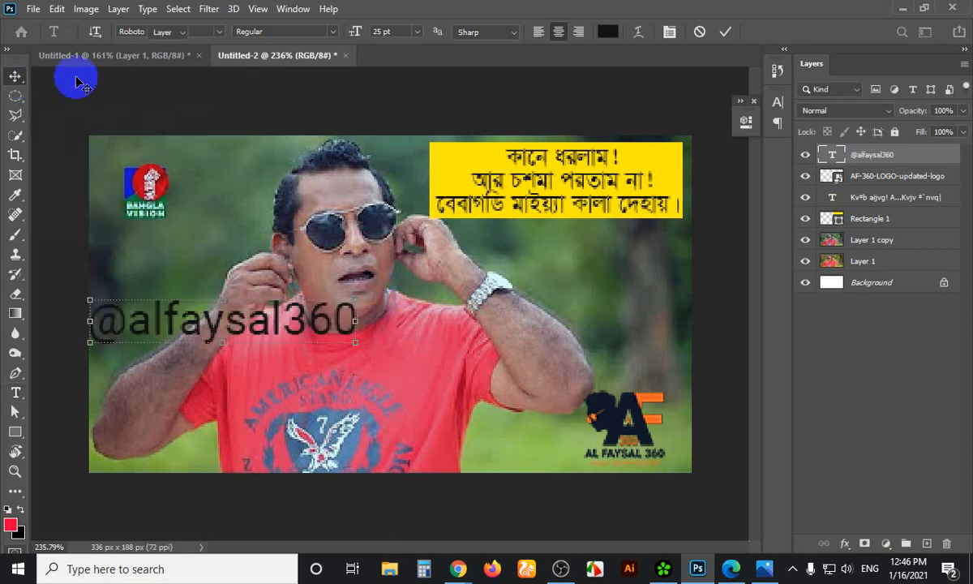
Colour the text f7f7f7 and centre it horizontally and vertically on the canvas
click(784, 111)
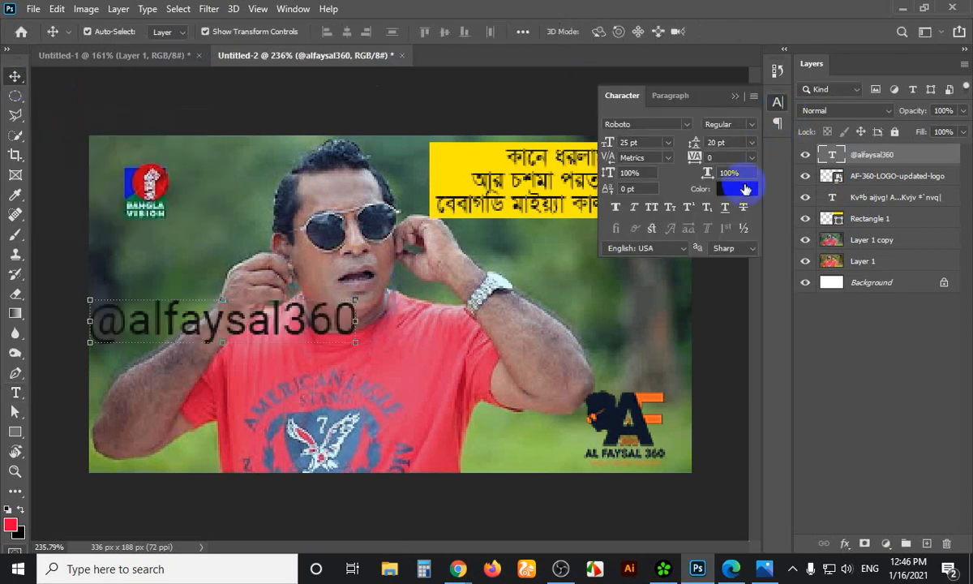
click(698, 178)
drag(615, 115, 557, 77)
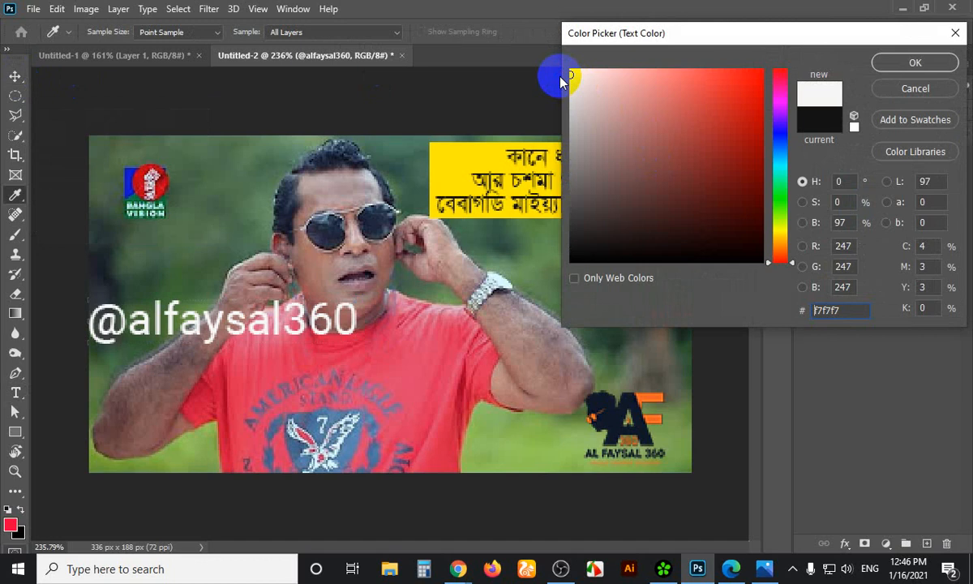
click(915, 63)
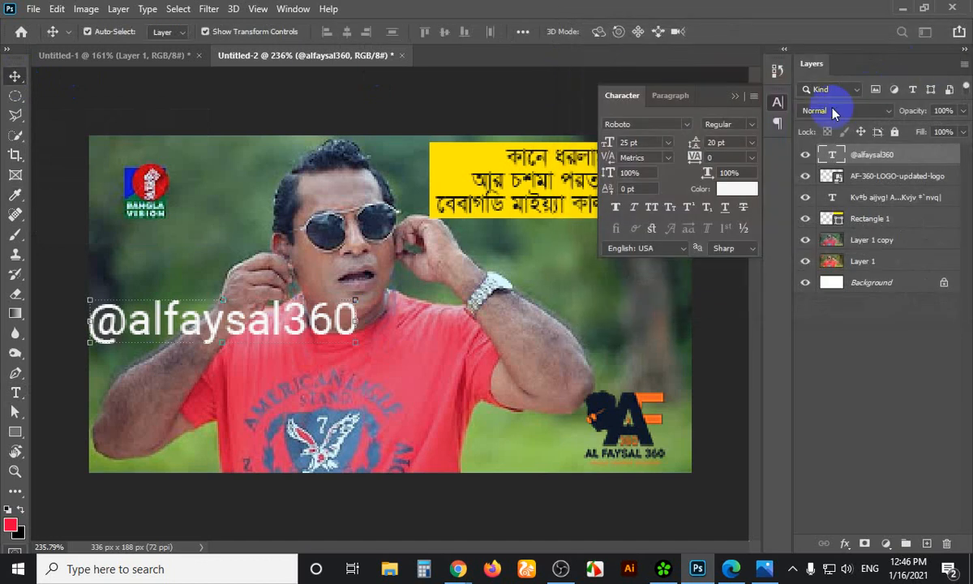
click(734, 96)
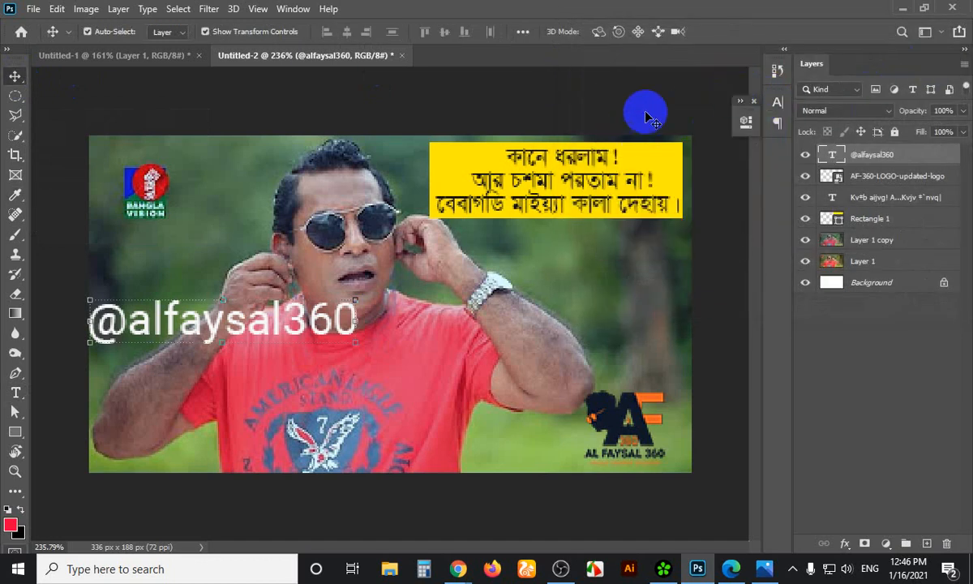
key(ctrl+a)
click(346, 31)
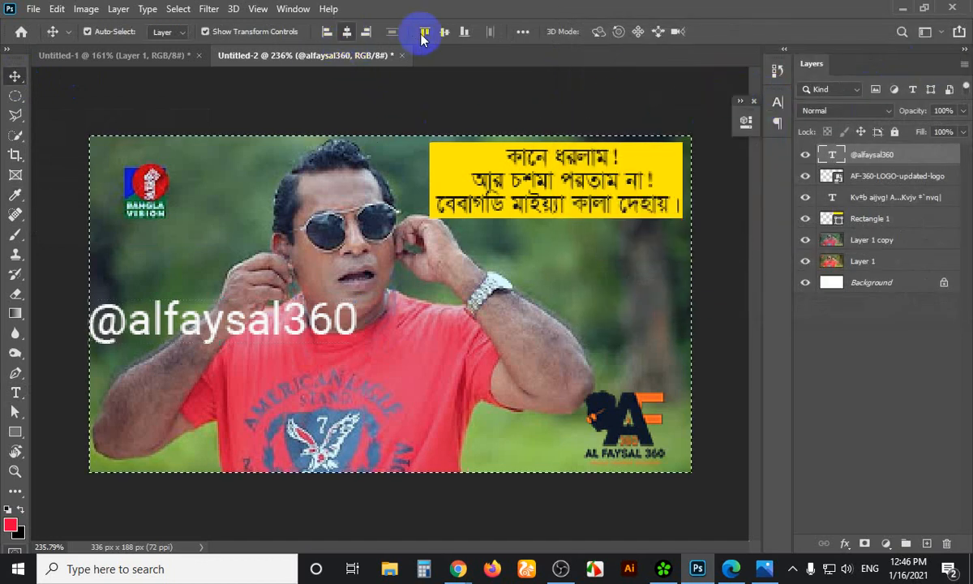
click(444, 31)
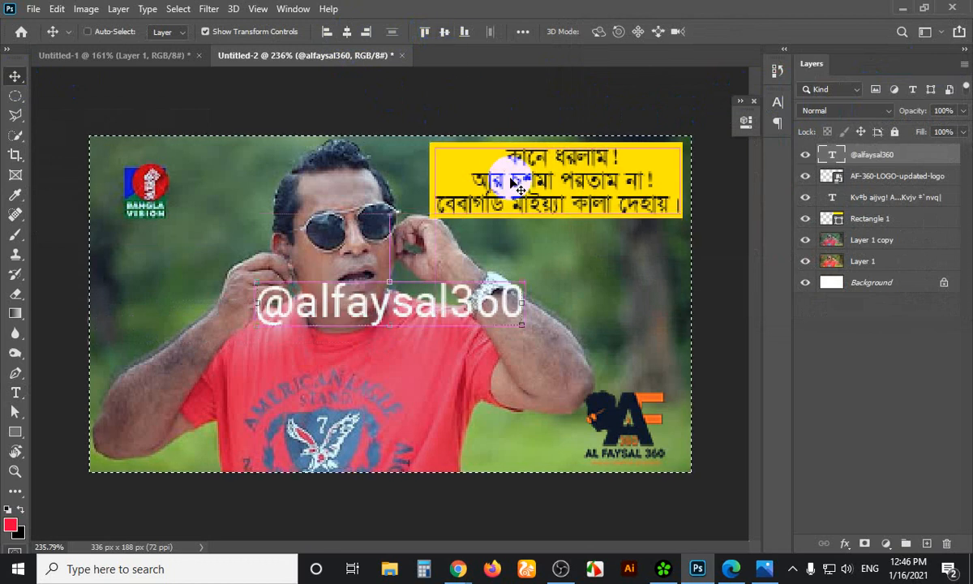
Lower the handle text's opacity and enlarge it across the photo
key(ctrl+d)
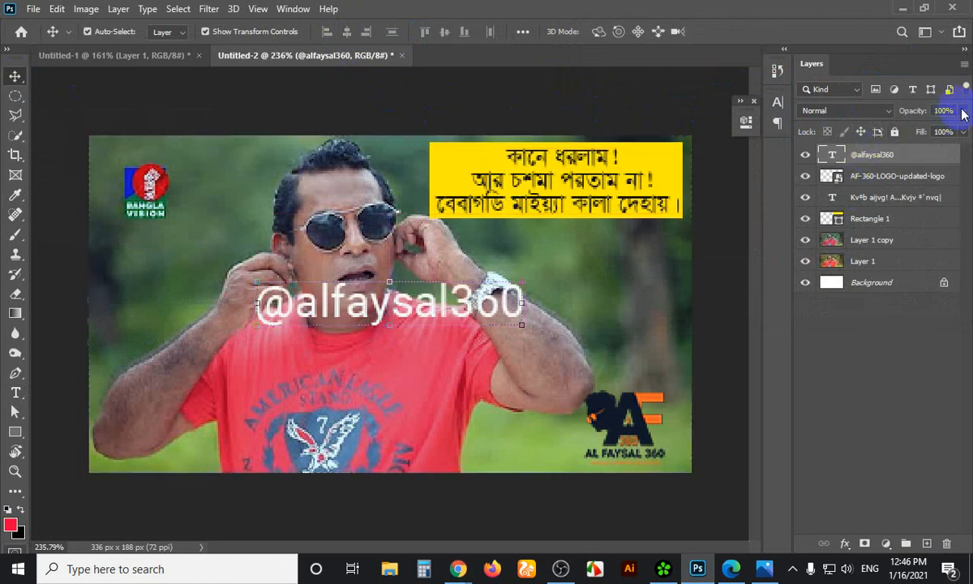
click(962, 110)
drag(965, 130, 923, 127)
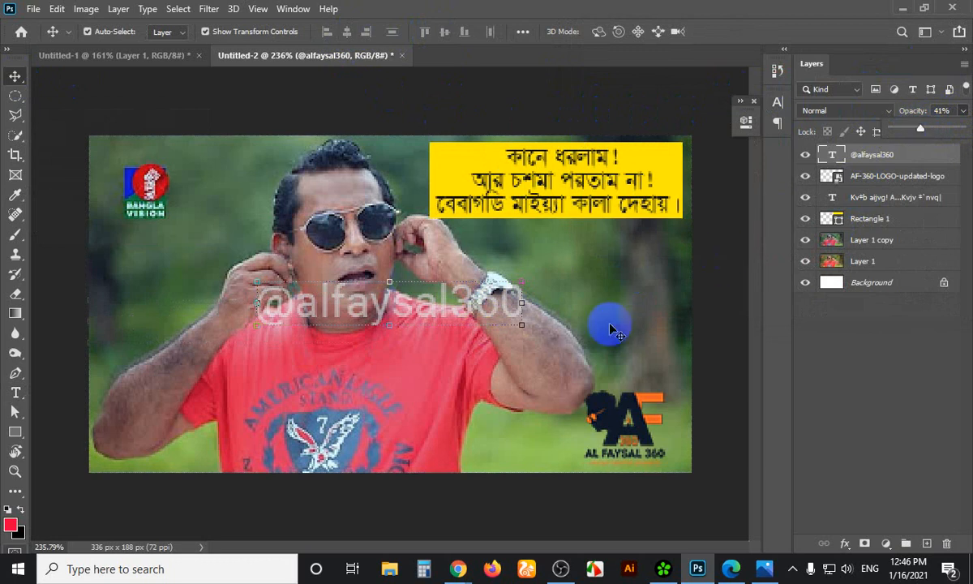
drag(525, 326, 629, 378)
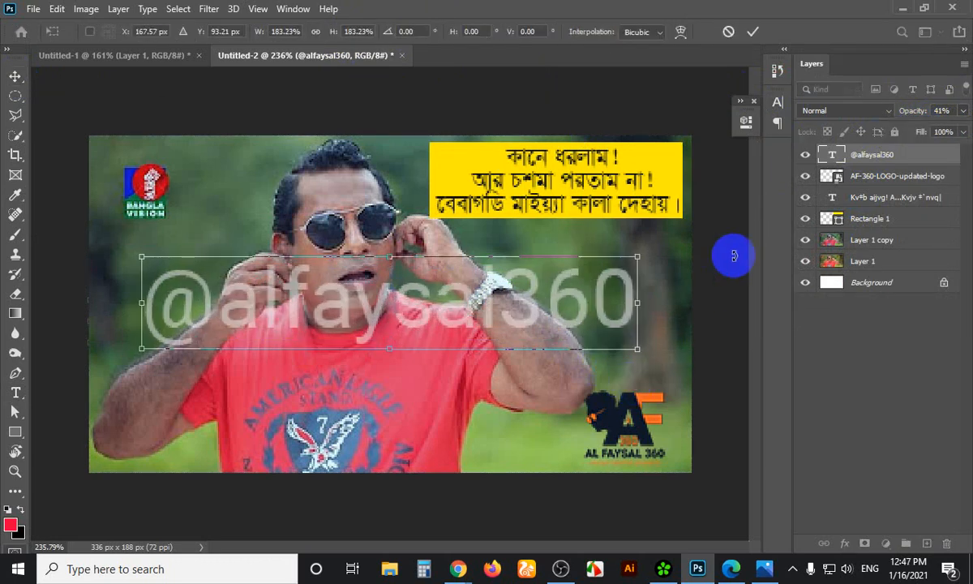
key(Return)
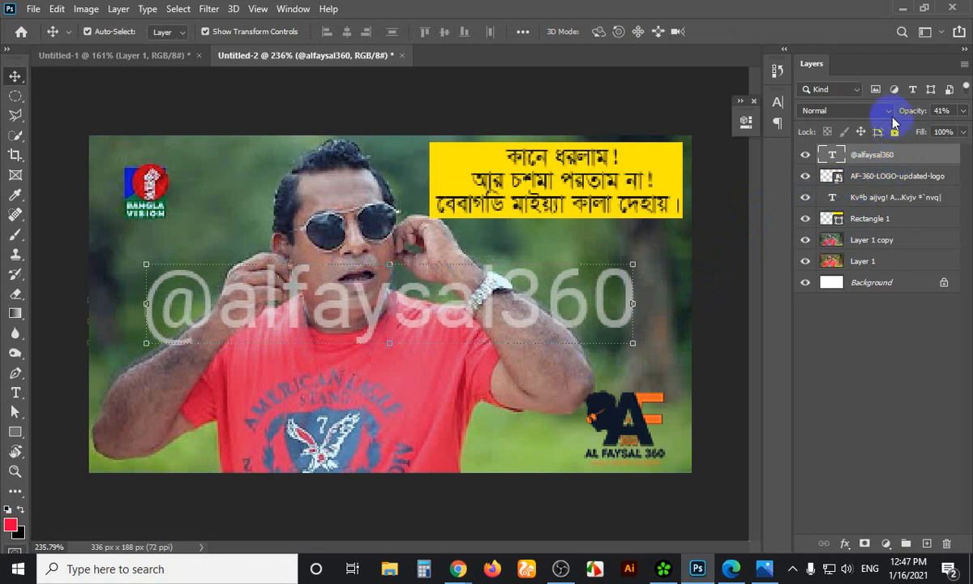
Set the watermark layer to Overlay blend mode at 48% opacity and deselect it
click(882, 111)
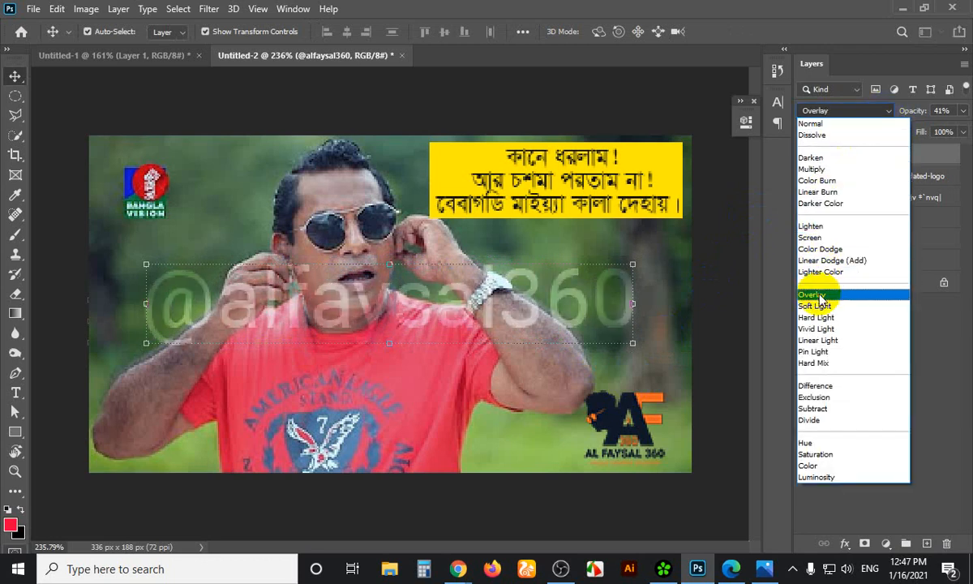
click(814, 294)
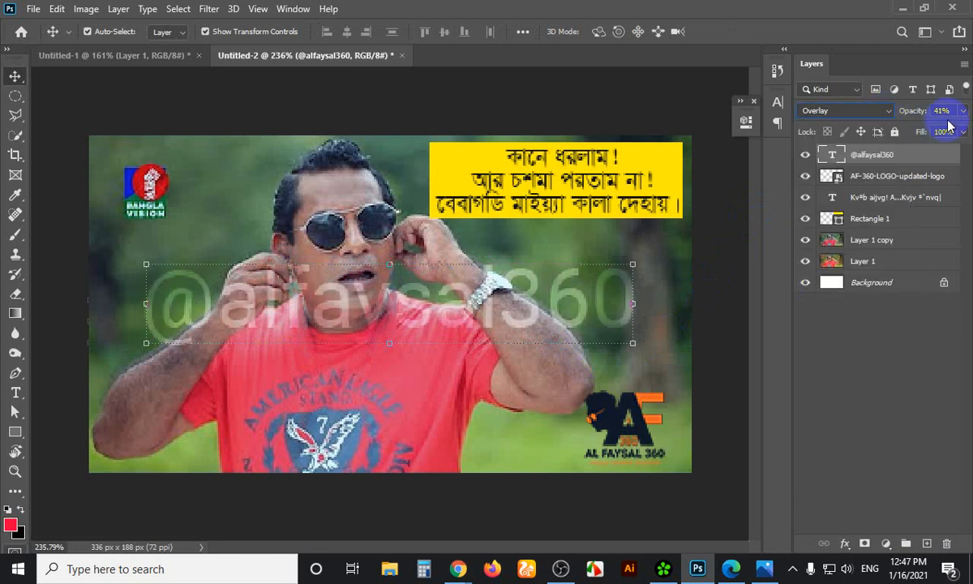
click(962, 114)
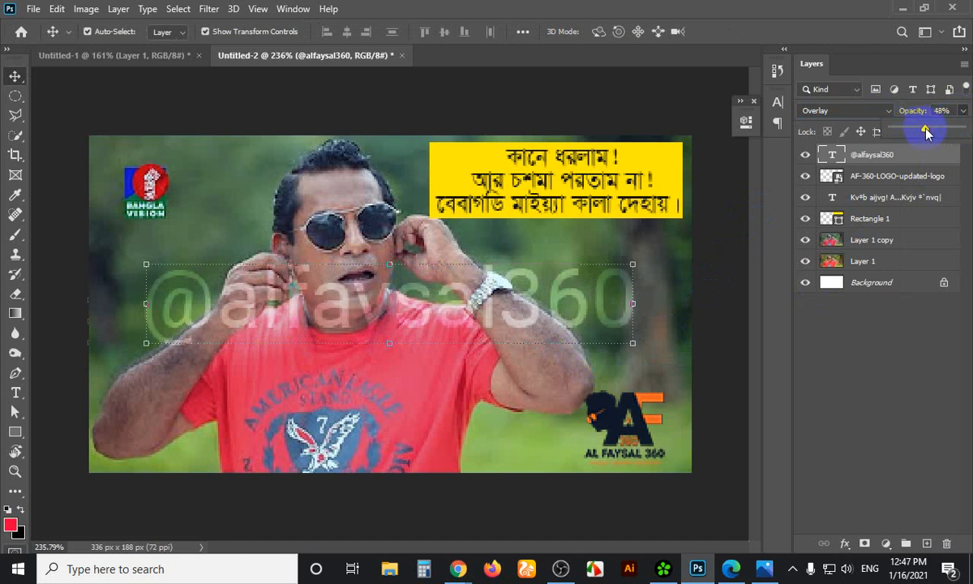
click(623, 83)
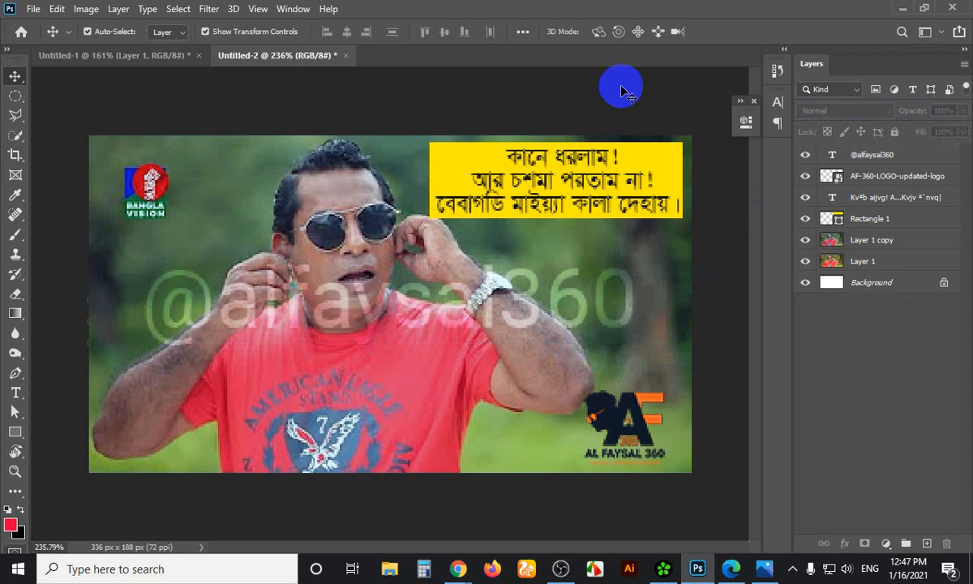
click(32, 11)
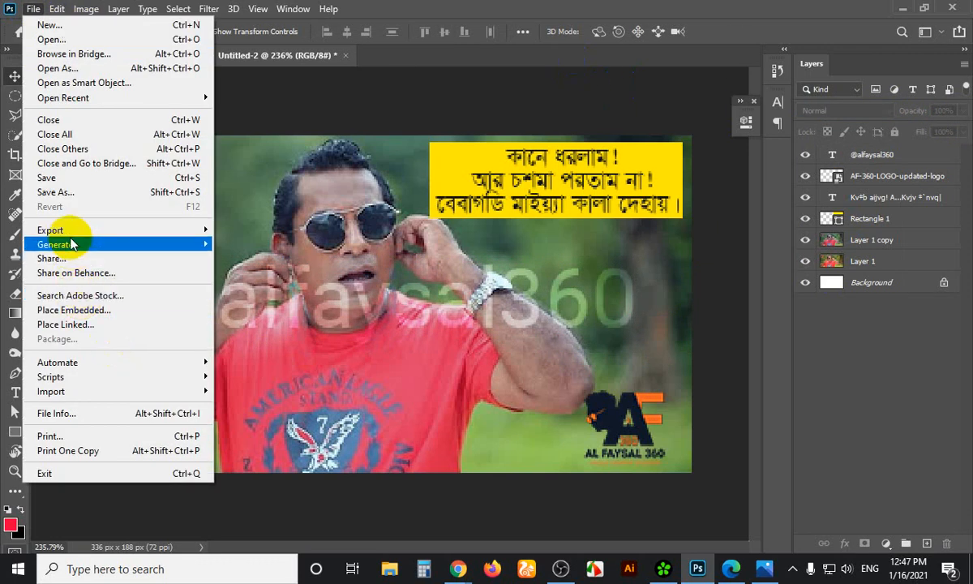
Save as JPEG to the Desktop, replacing Untitled-2.jpg, at quality 12 Maximum
click(57, 180)
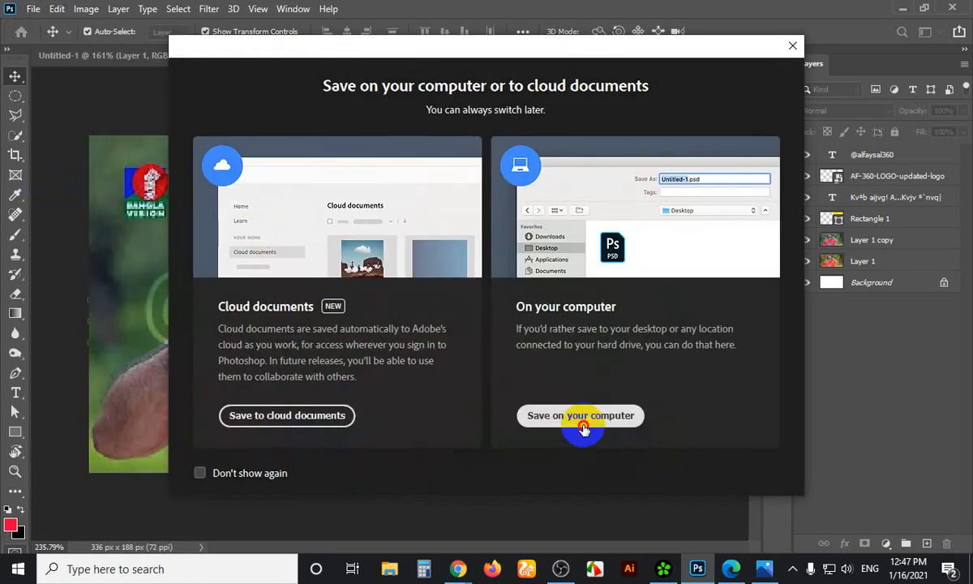
click(580, 416)
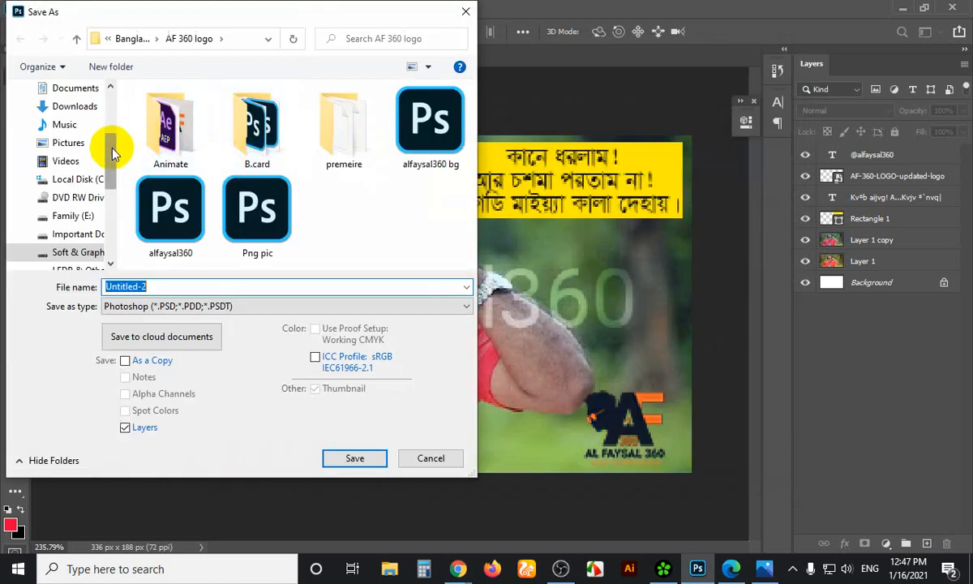
scroll(76, 83, up, 5)
click(72, 119)
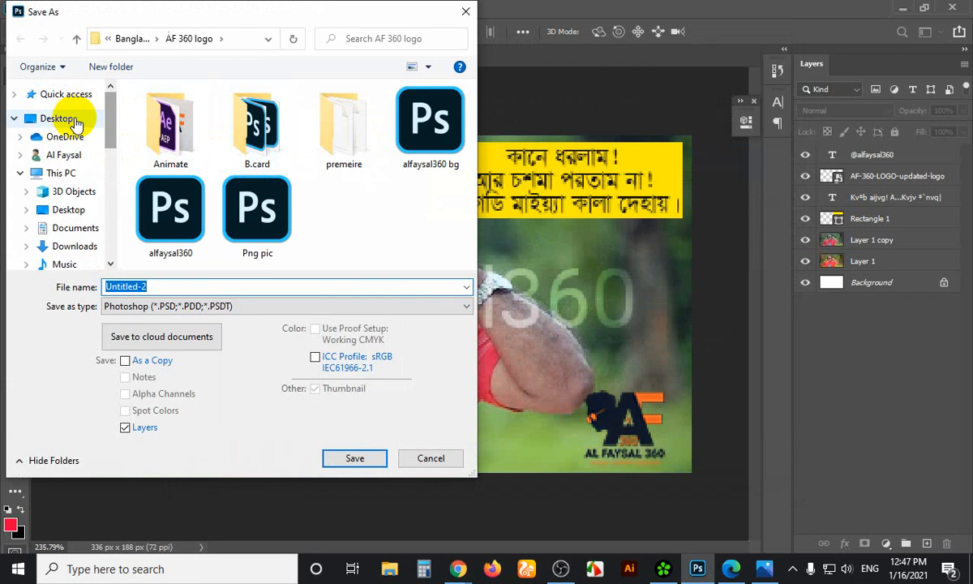
click(343, 307)
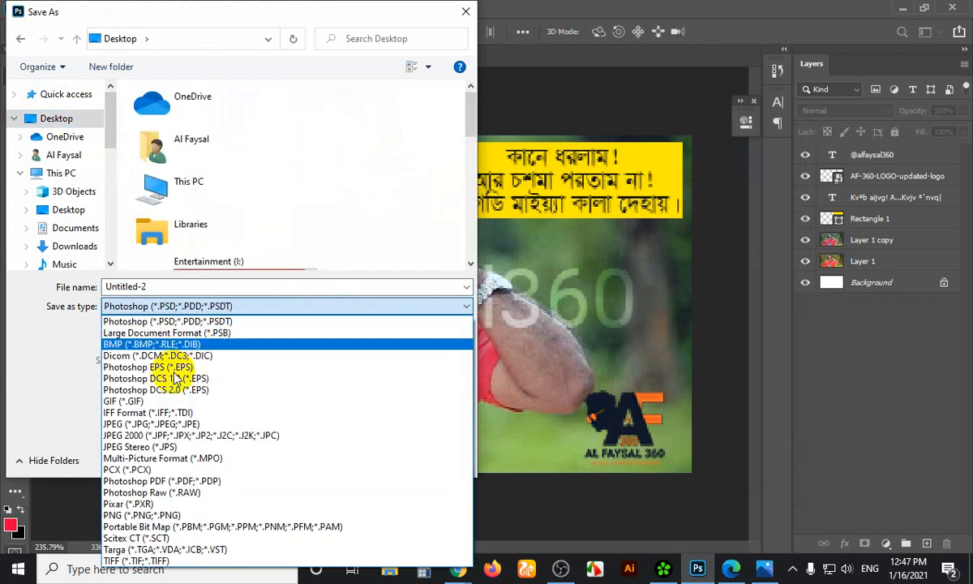
click(162, 423)
click(357, 458)
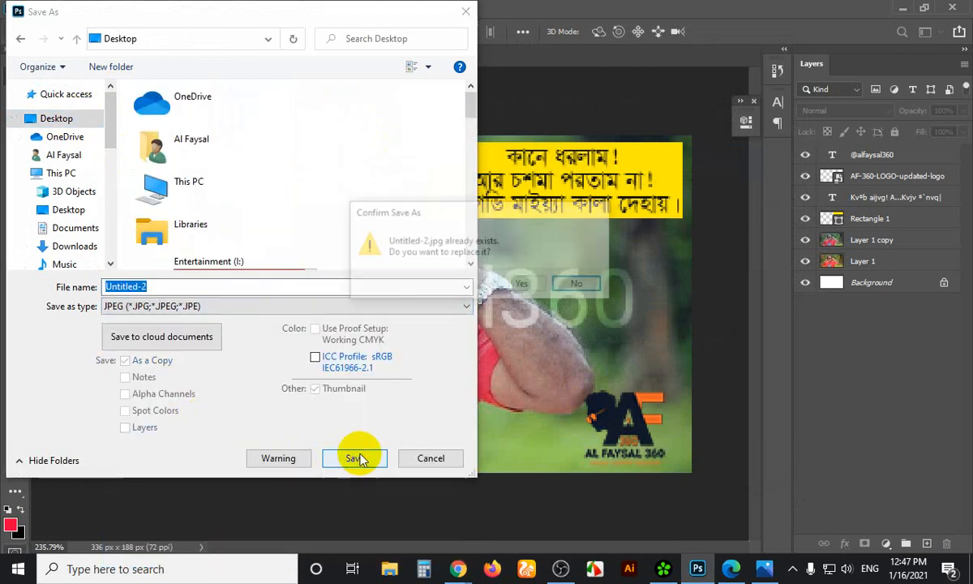
click(523, 286)
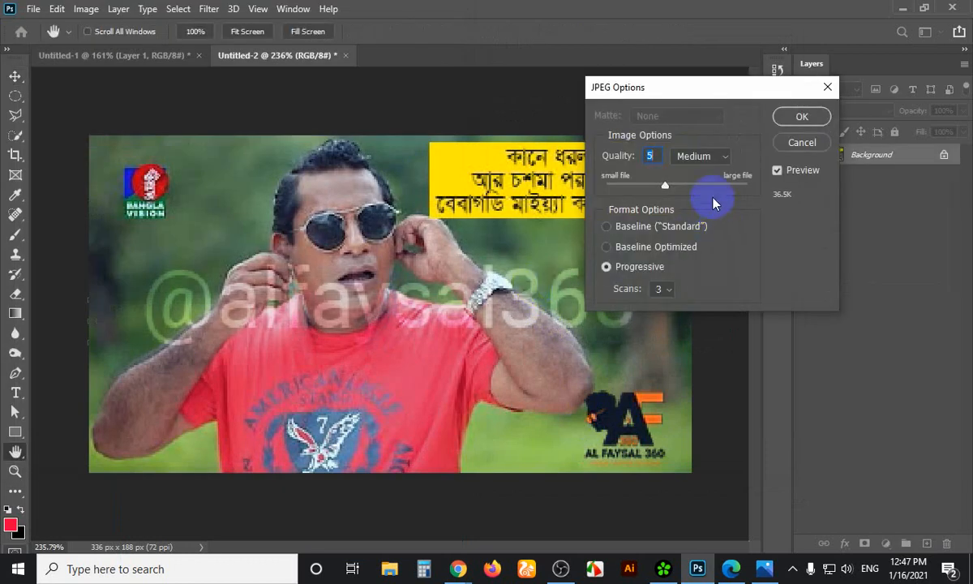
drag(713, 203, 803, 192)
click(803, 116)
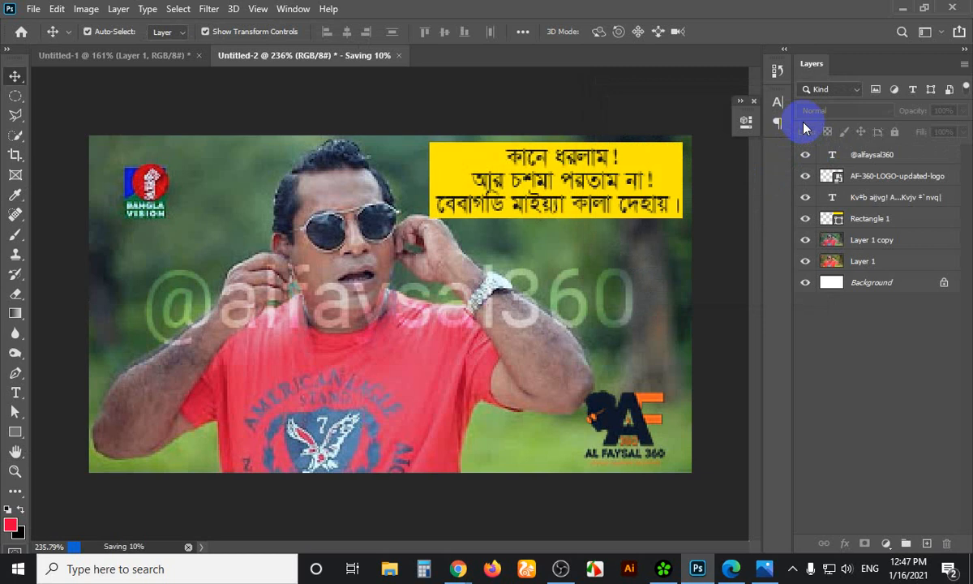
Minimize Photoshop and the browser, then refresh the desktop
click(902, 8)
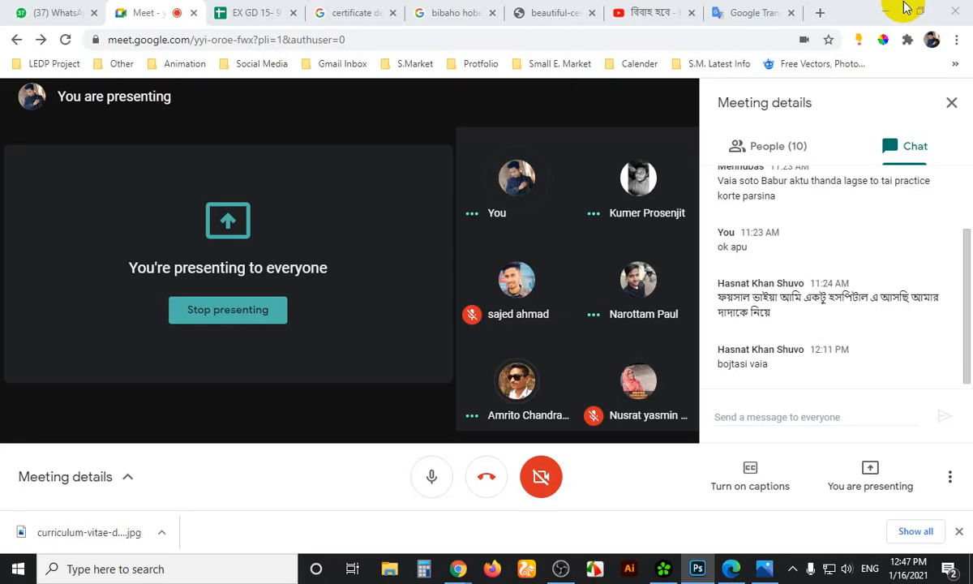
click(888, 9)
click(499, 458)
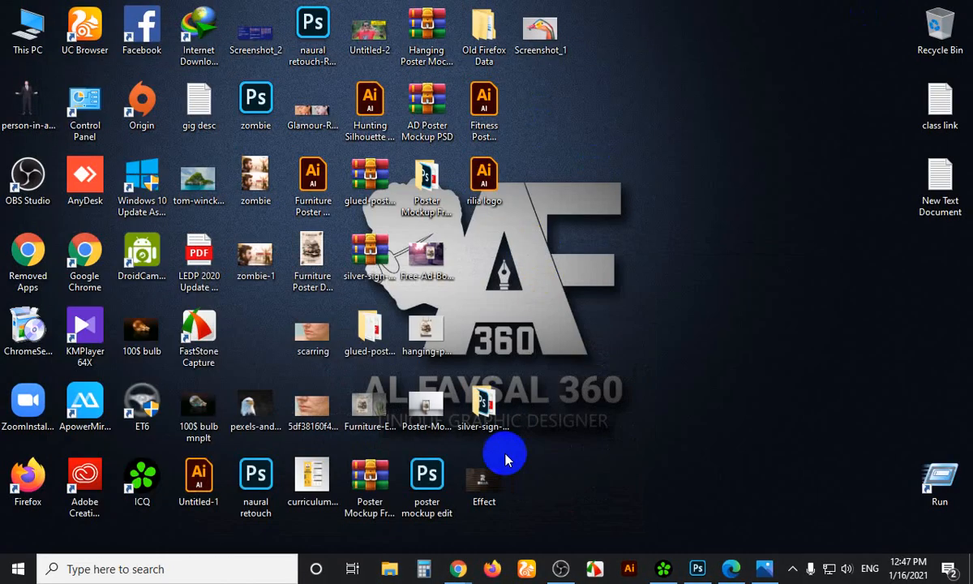
click(637, 202)
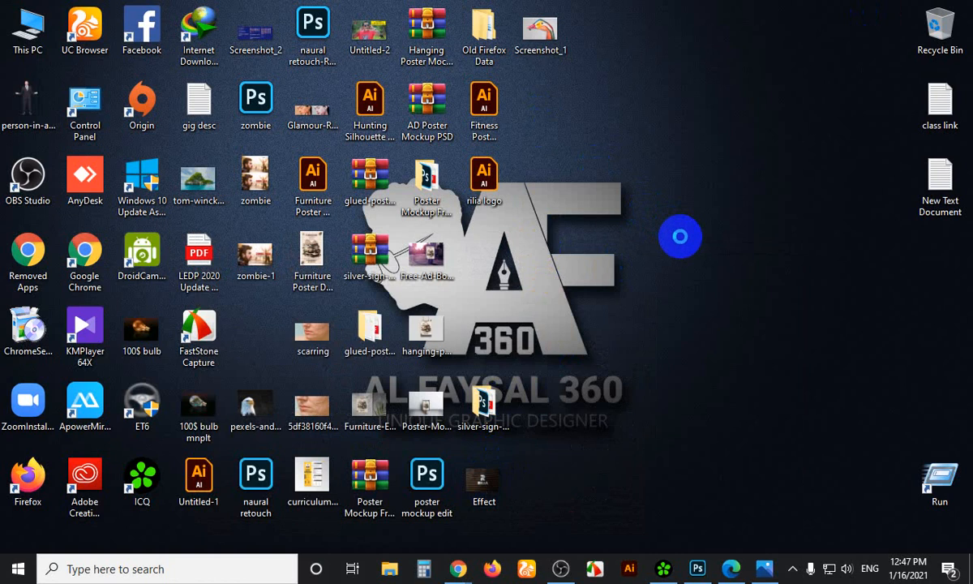
right_click(653, 202)
click(681, 248)
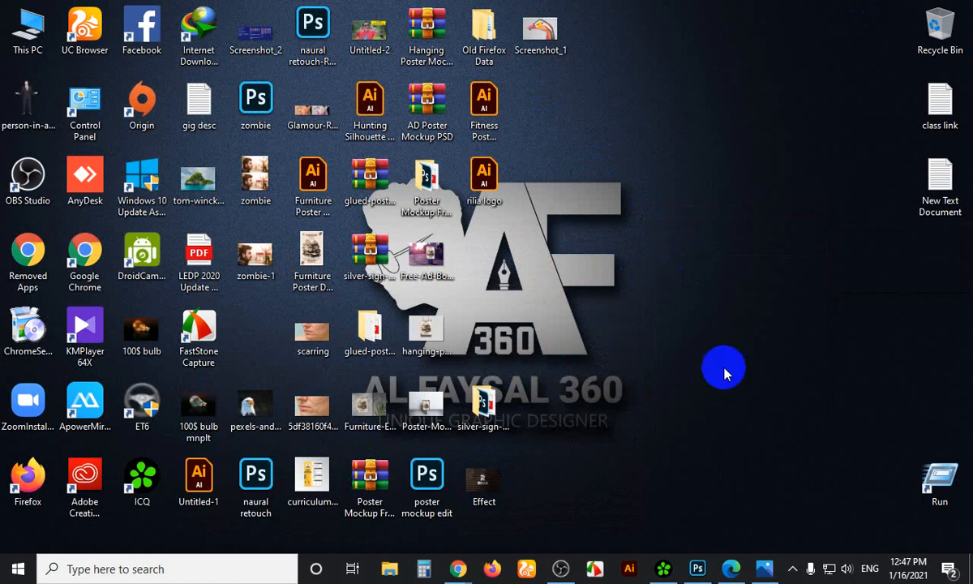
View Untitled-2.jpg zoomed in Windows Photos, then close the viewer
double_click(365, 40)
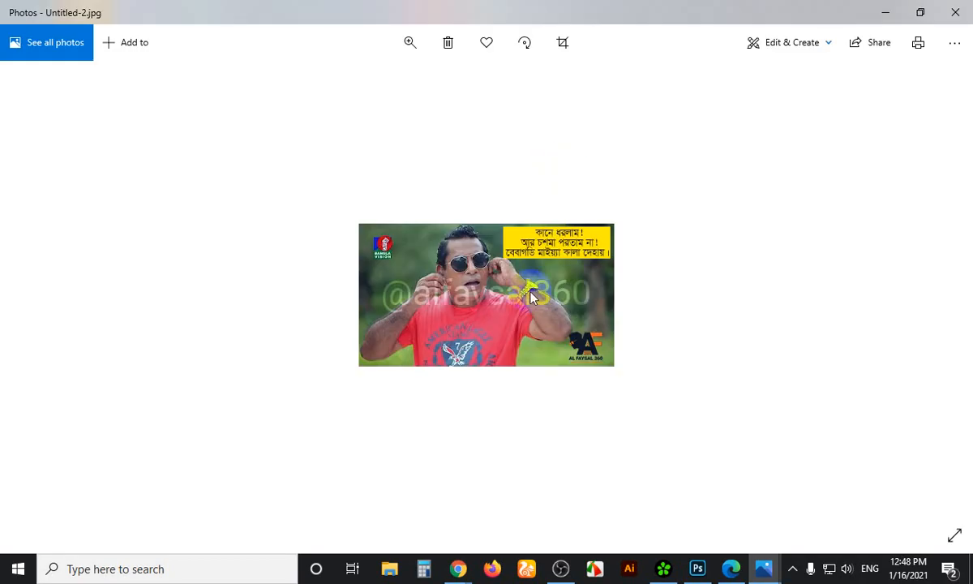
scroll(531, 297, up, 1)
scroll(530, 295, up, 1)
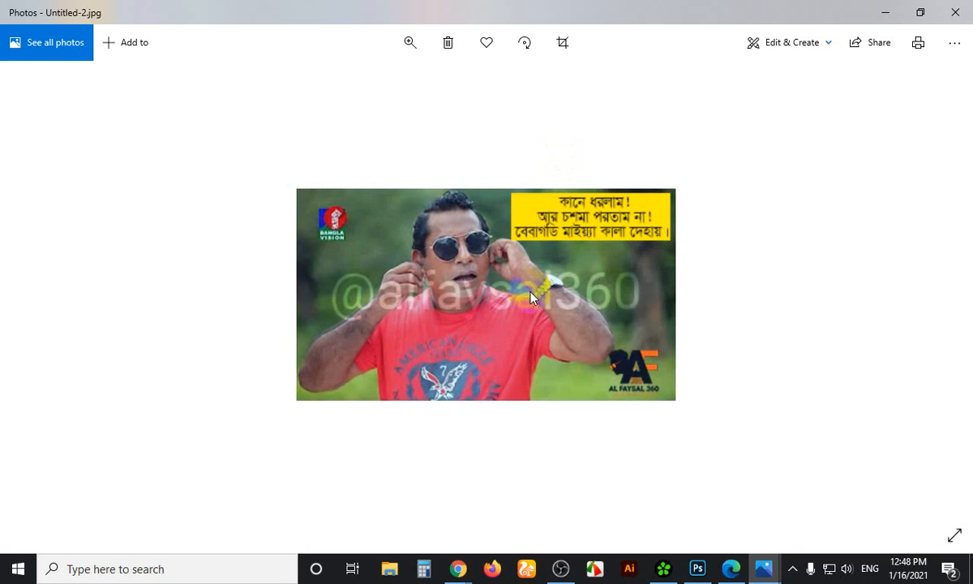
scroll(527, 290, up, 1)
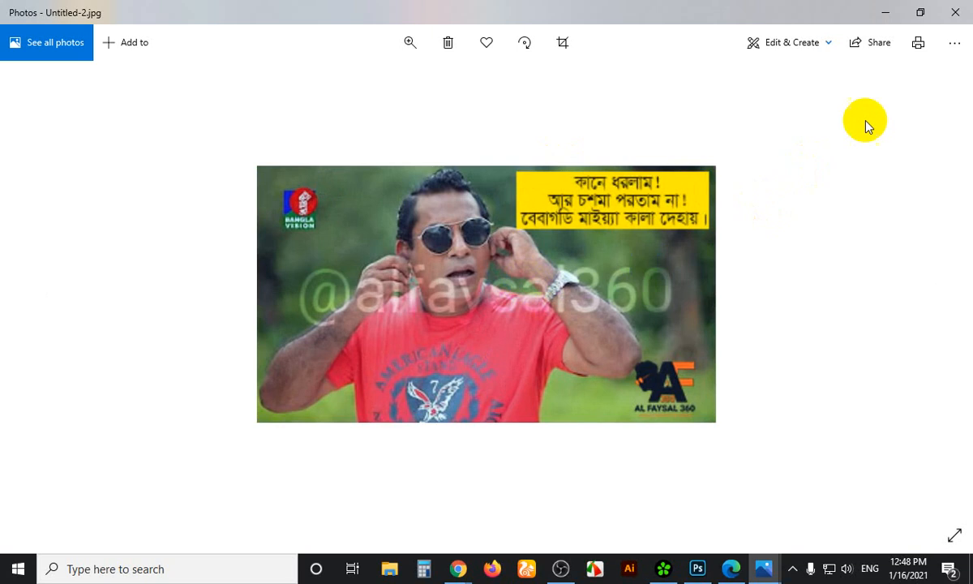
click(955, 12)
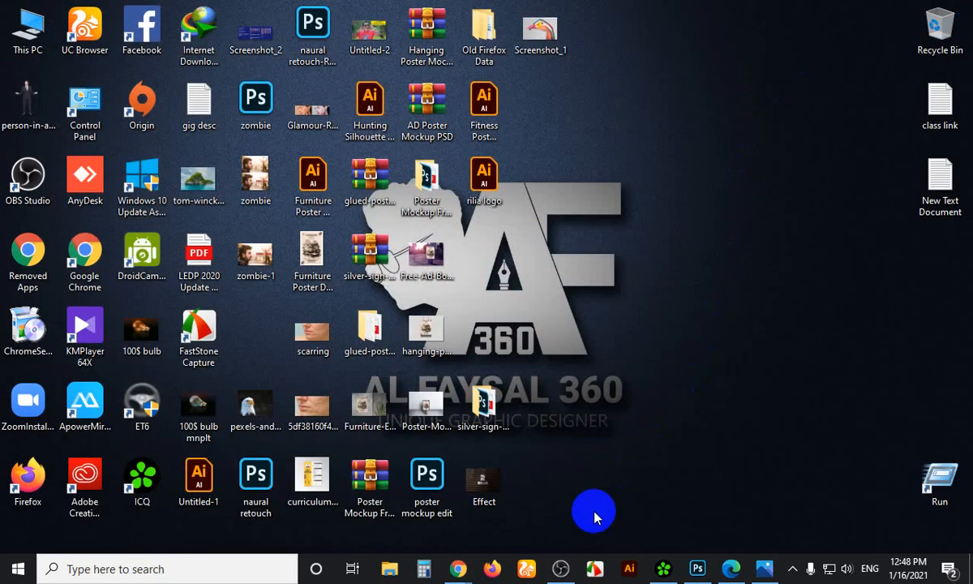
Bring the Google Meet window back and close its chat panel
mouse_move(444, 574)
click(391, 521)
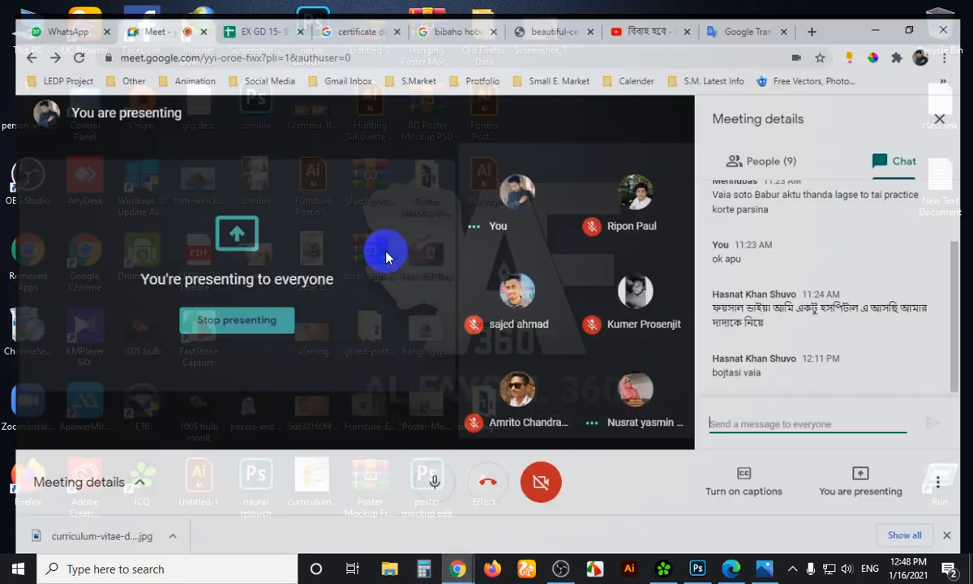
click(955, 105)
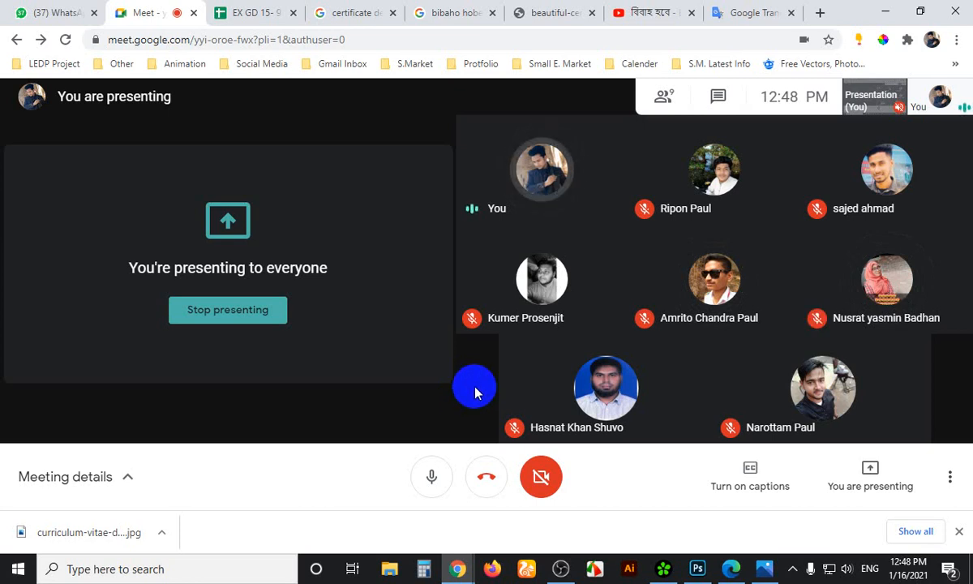
Close the three unused browser tabs and turn on live captions in Meet
click(604, 434)
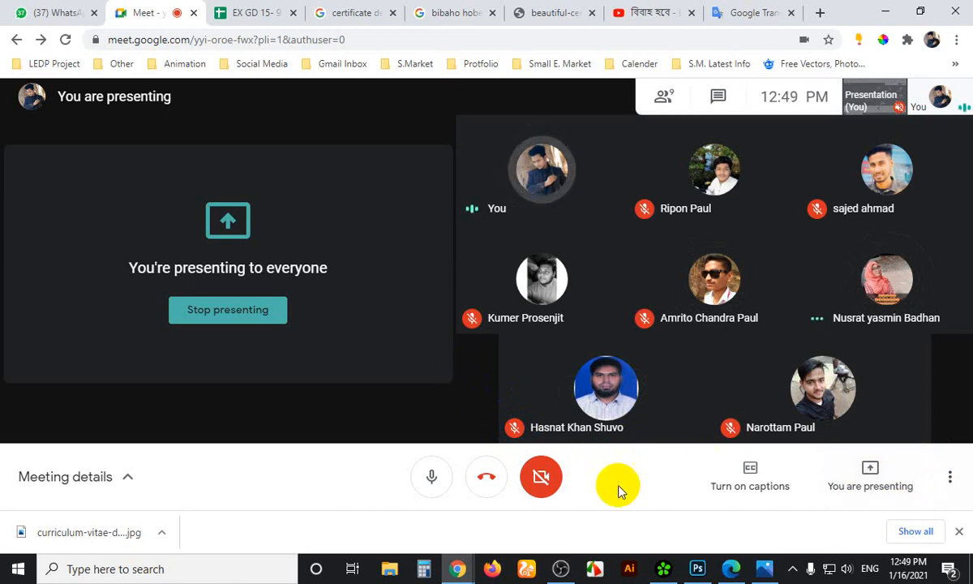
mouse_move(581, 395)
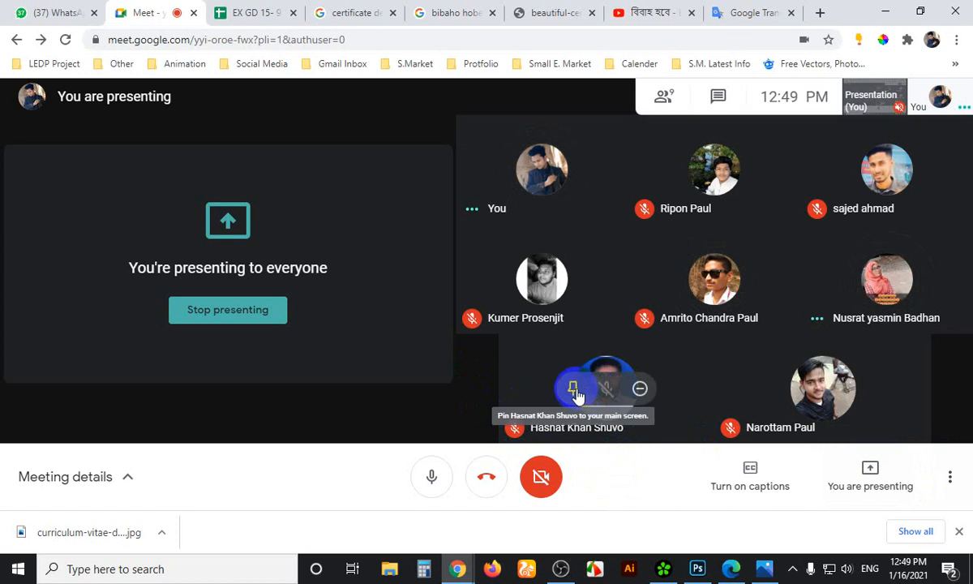
click(393, 13)
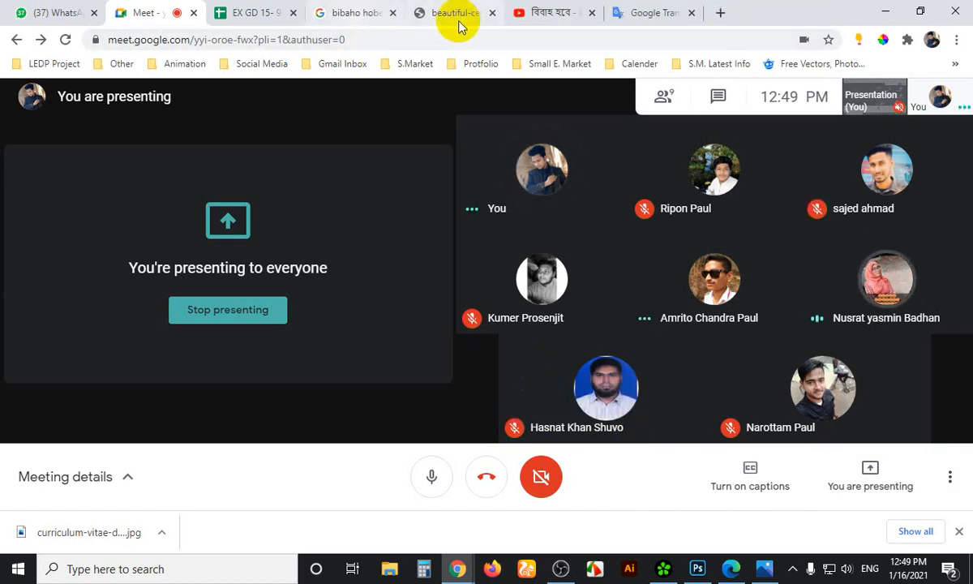
click(392, 13)
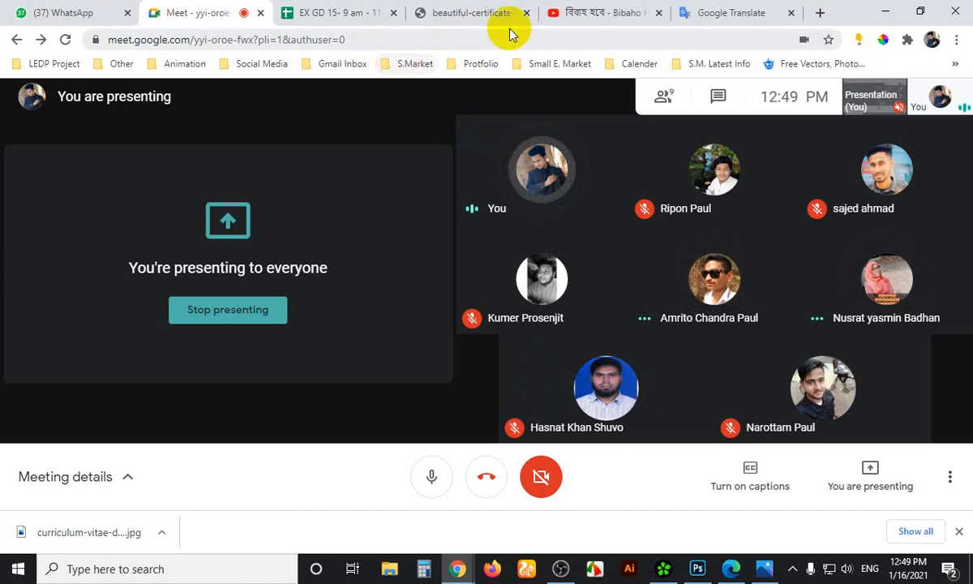
click(526, 14)
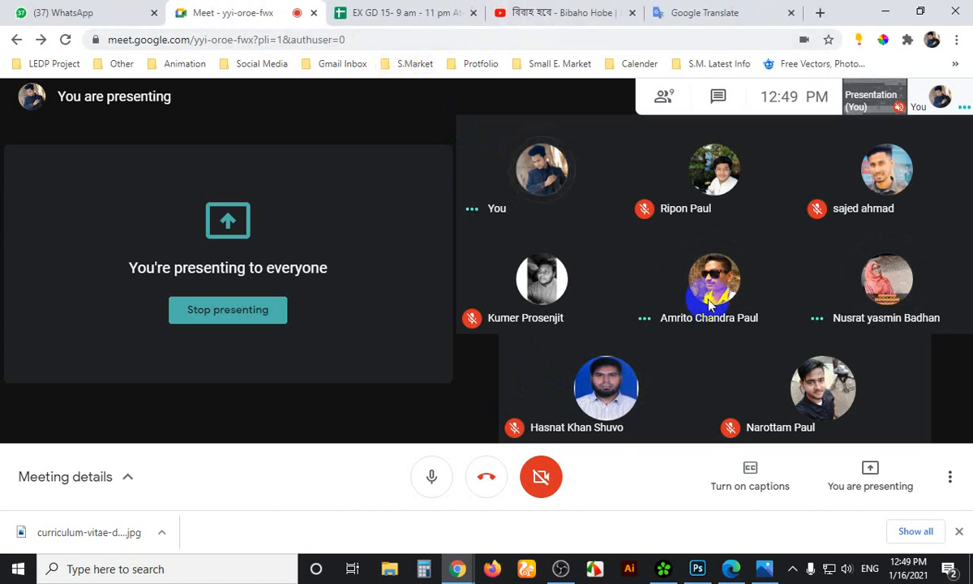
click(768, 480)
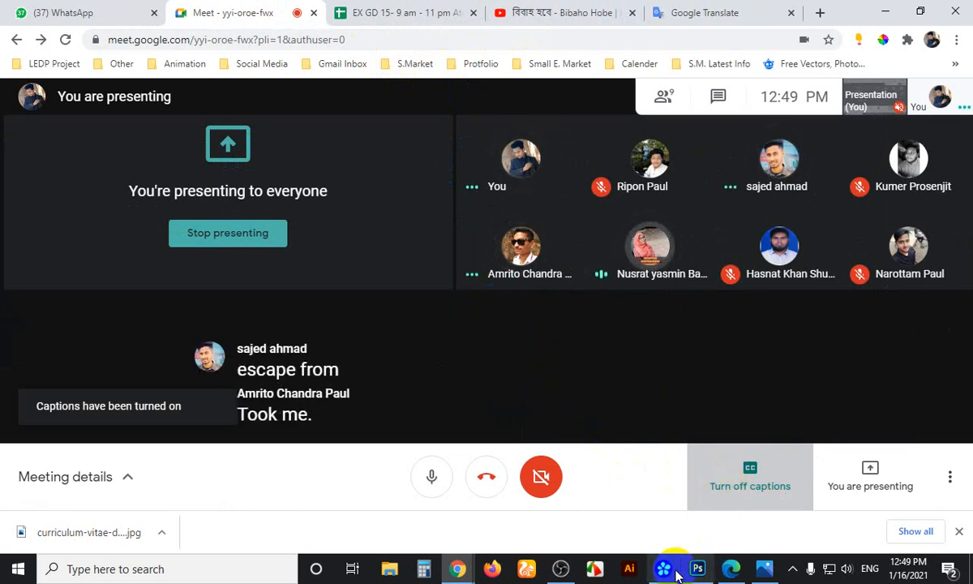
click(561, 568)
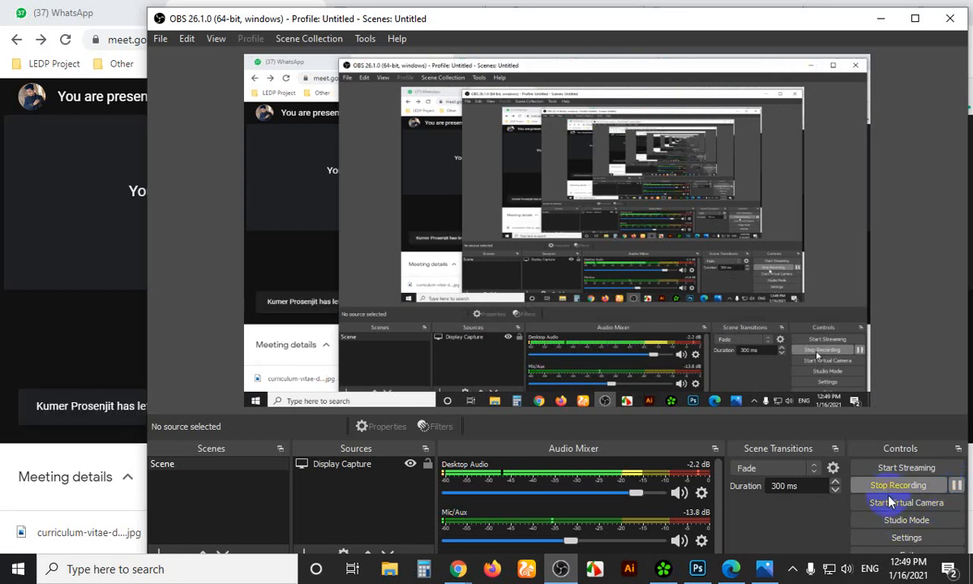
Maximize then minimize OBS to return to the Meet call, and show hidden tray icons
click(914, 18)
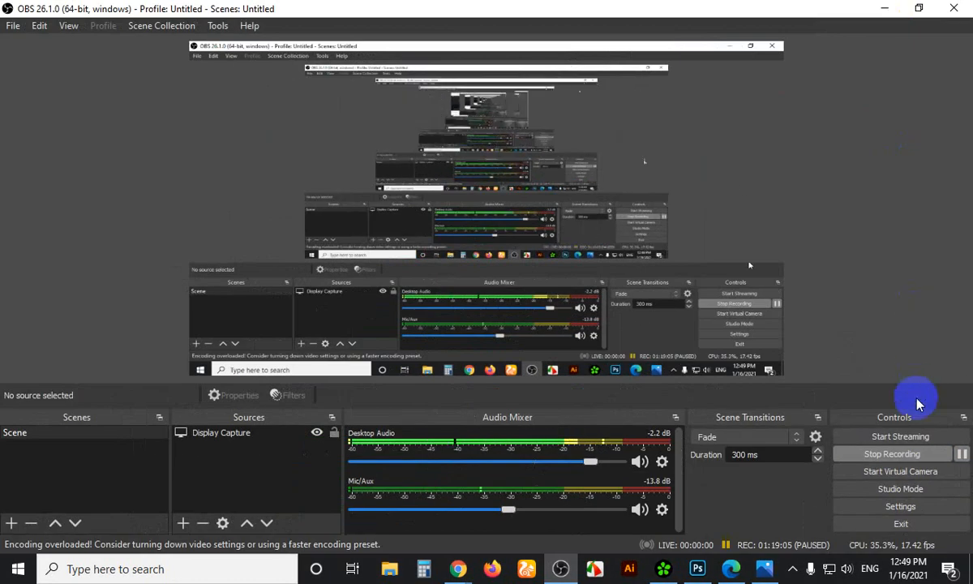
click(882, 8)
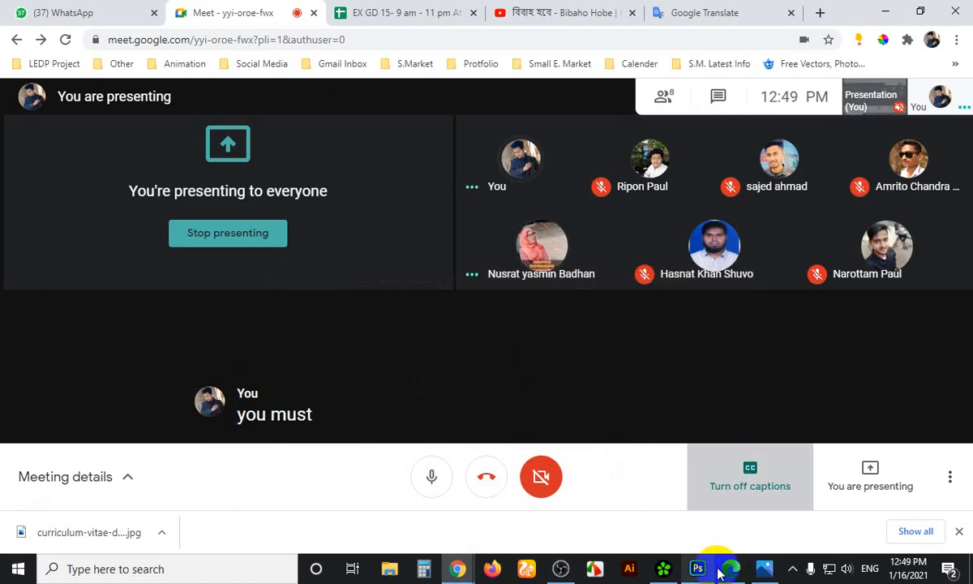
click(795, 573)
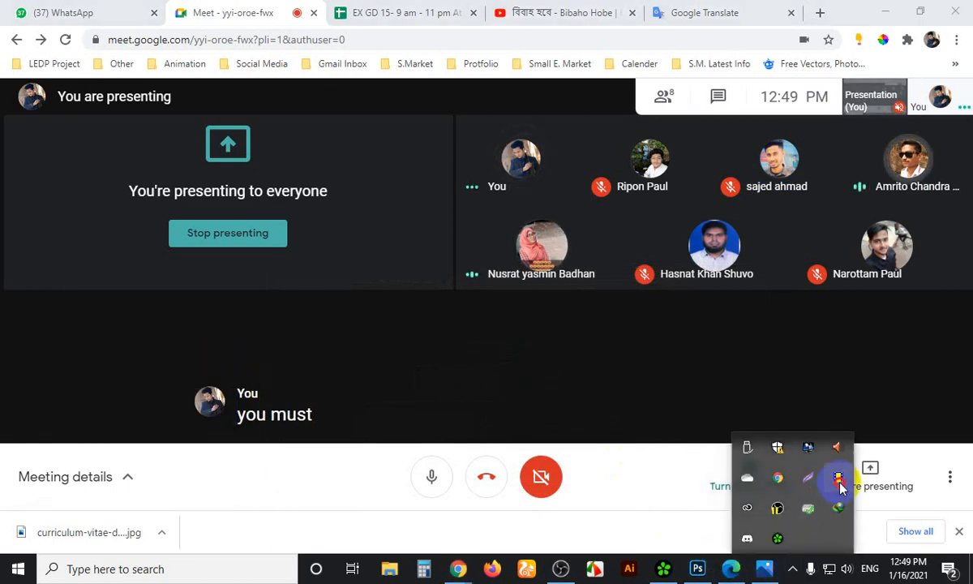
click(836, 482)
click(792, 569)
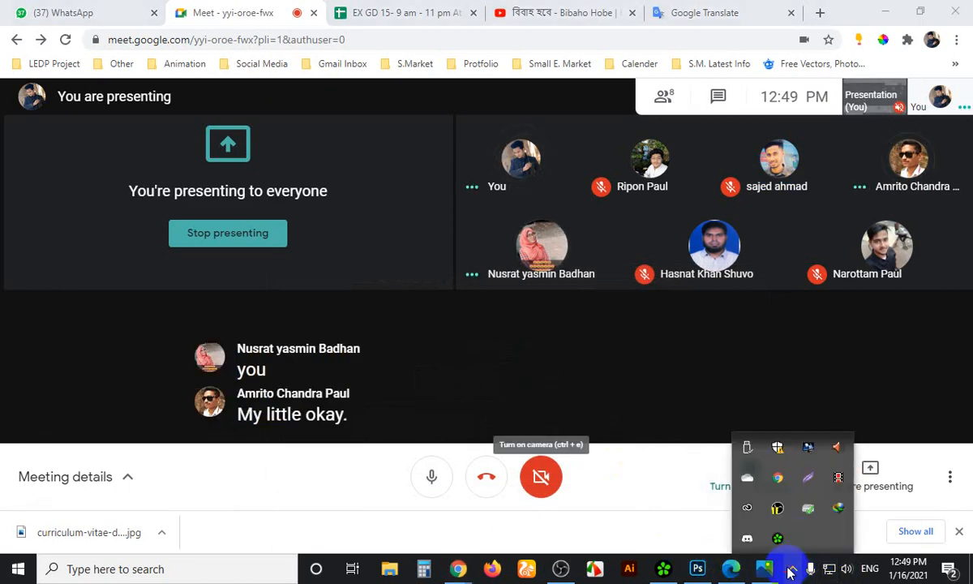